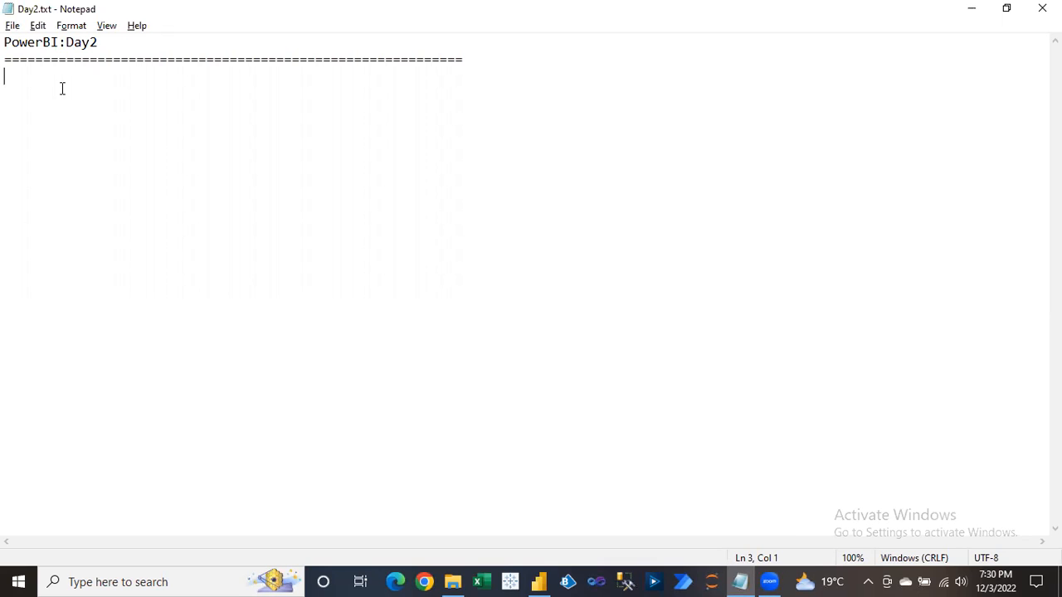
Add a 'Data Type:' heading and the first entry '1-Completely Text : A-Z'.
text(D)
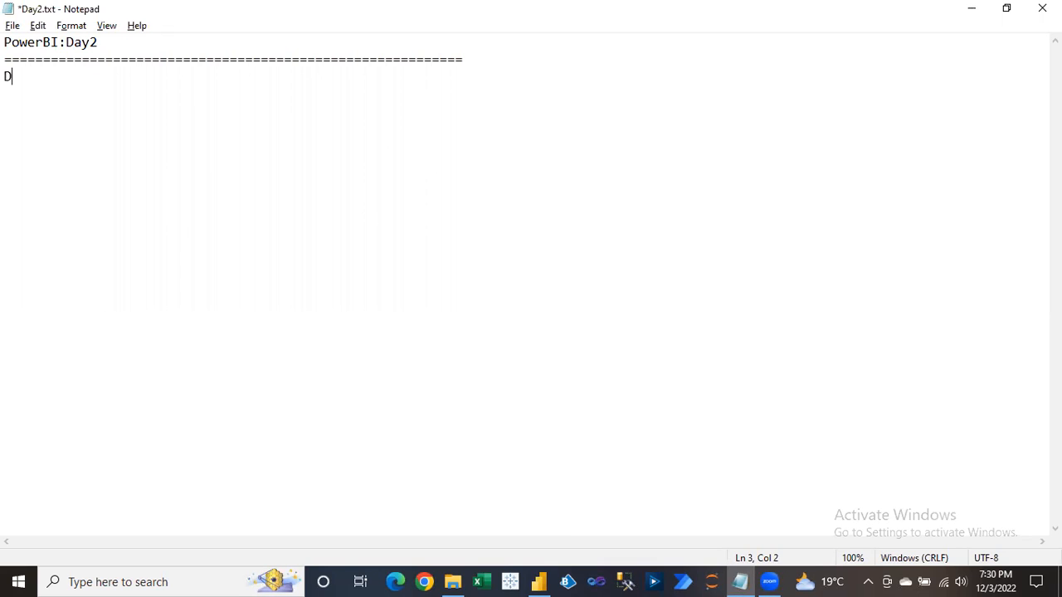
text(ata Type:)
key(Return)
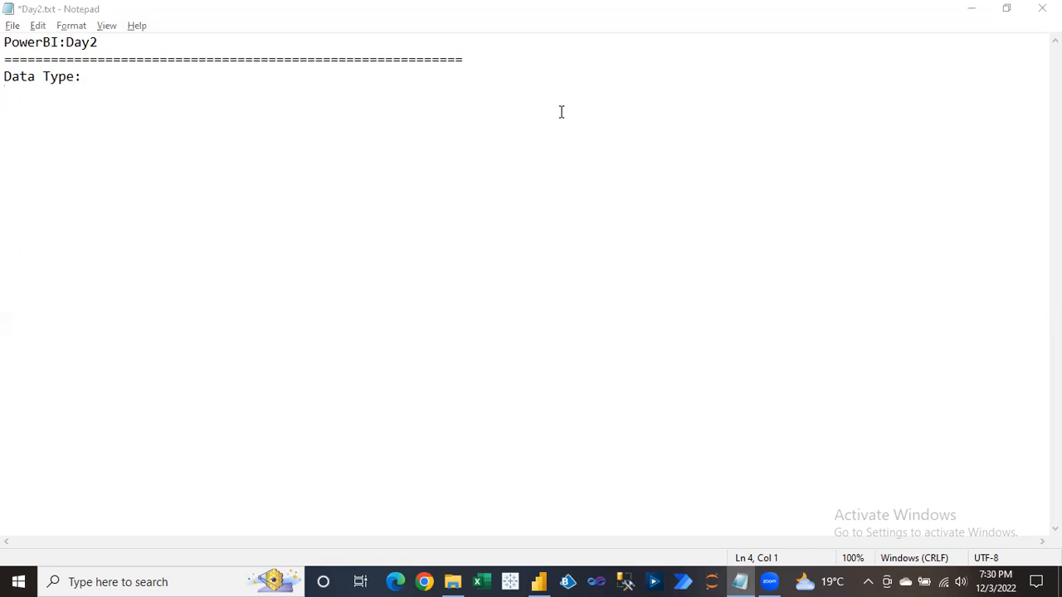
click(37, 114)
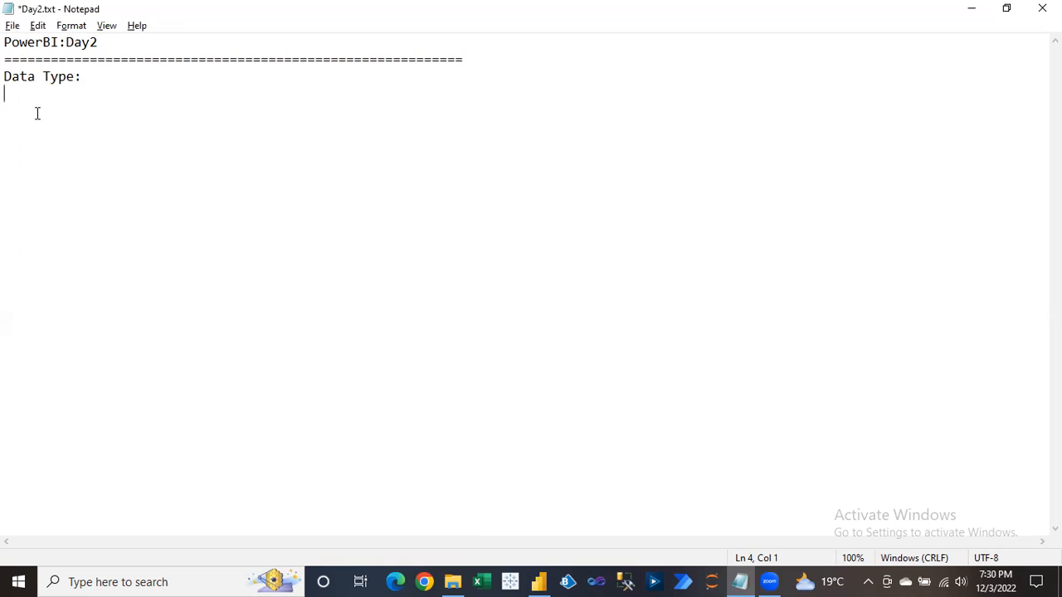
key(Return)
text(1-Completely Text : A-Z)
key(Return)
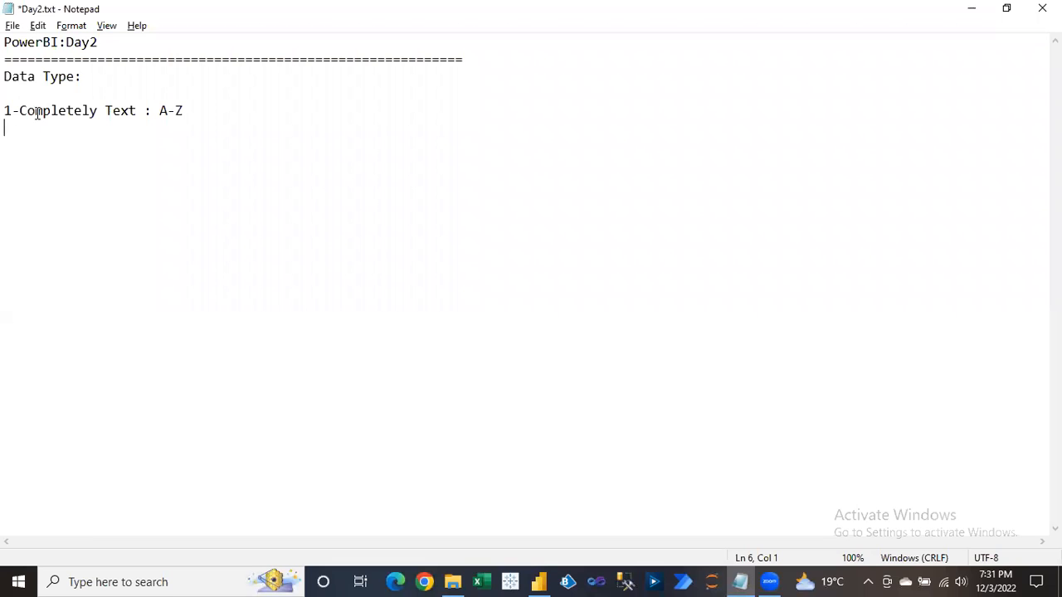
Add a 'Name:' line followed by three sample names on separate lines.
text(Name:)
key(Return)
text(Anoop)
key(Return)
text(Mukesh)
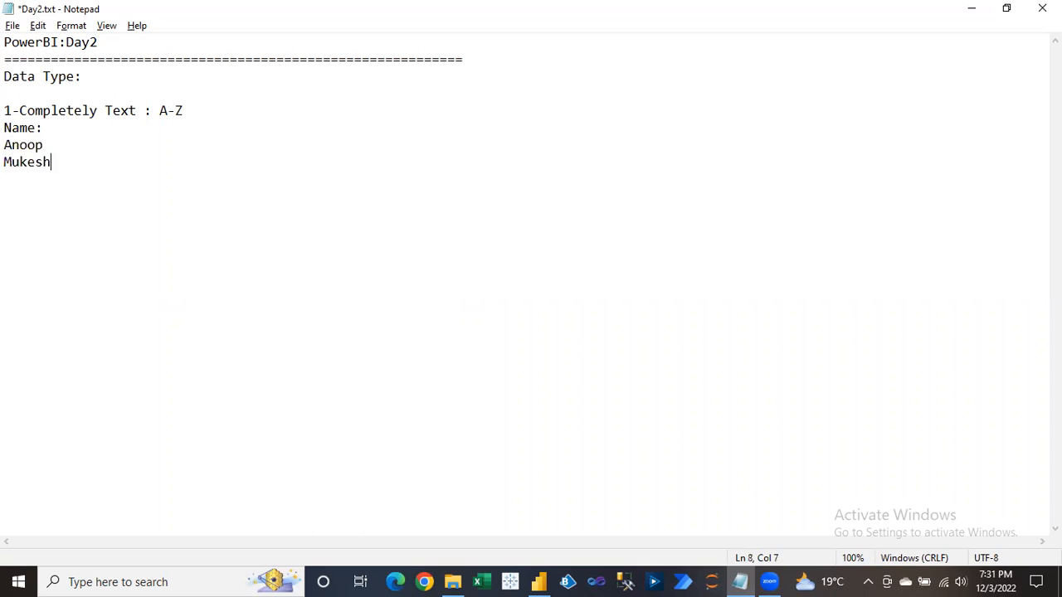
key(Return)
text(Rohit)
Append 'This will be assign as Text Data Type.' after the Name: label.
drag(5, 144, 47, 145)
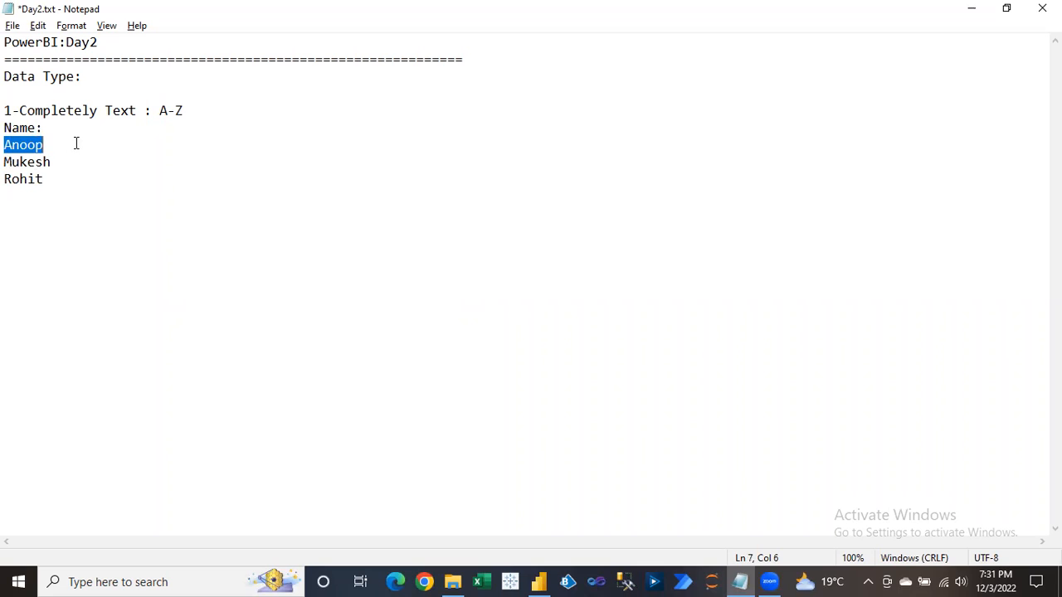
click(19, 145)
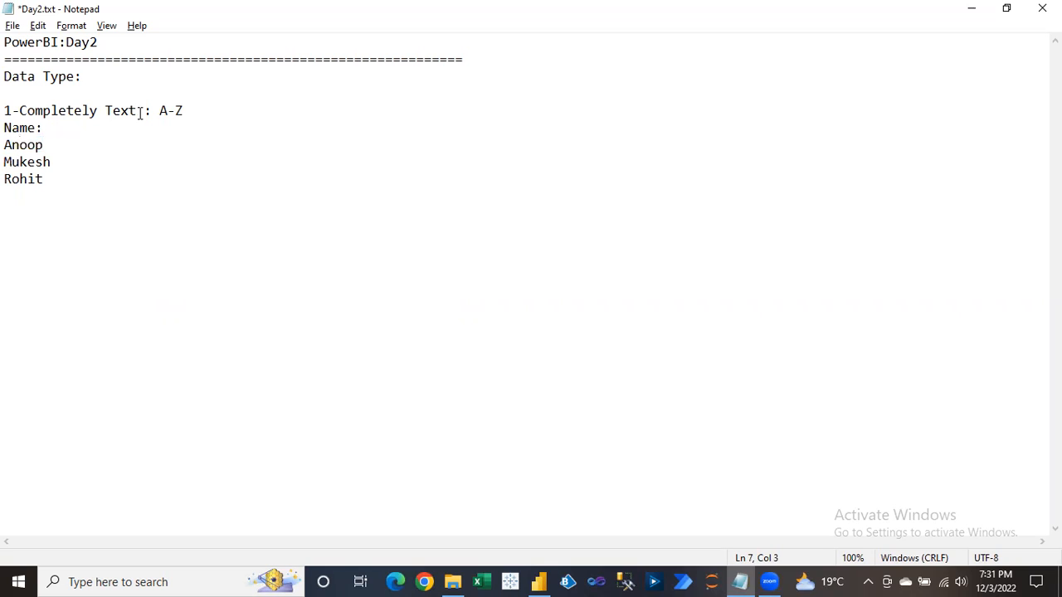
drag(4, 128, 57, 127)
click(57, 128)
text(This will be assi)
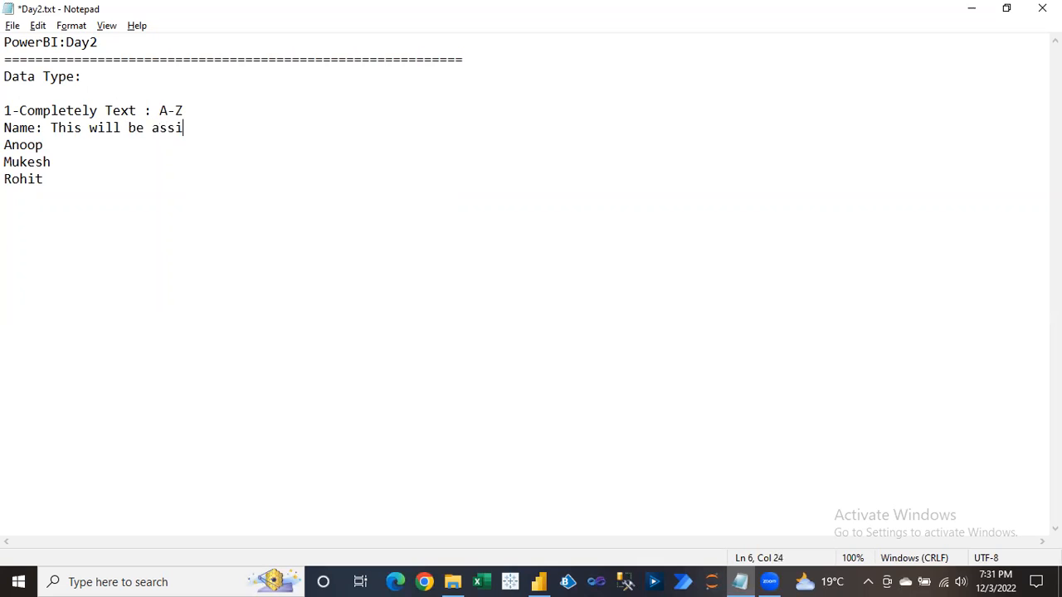
text(gn as Text Data T)
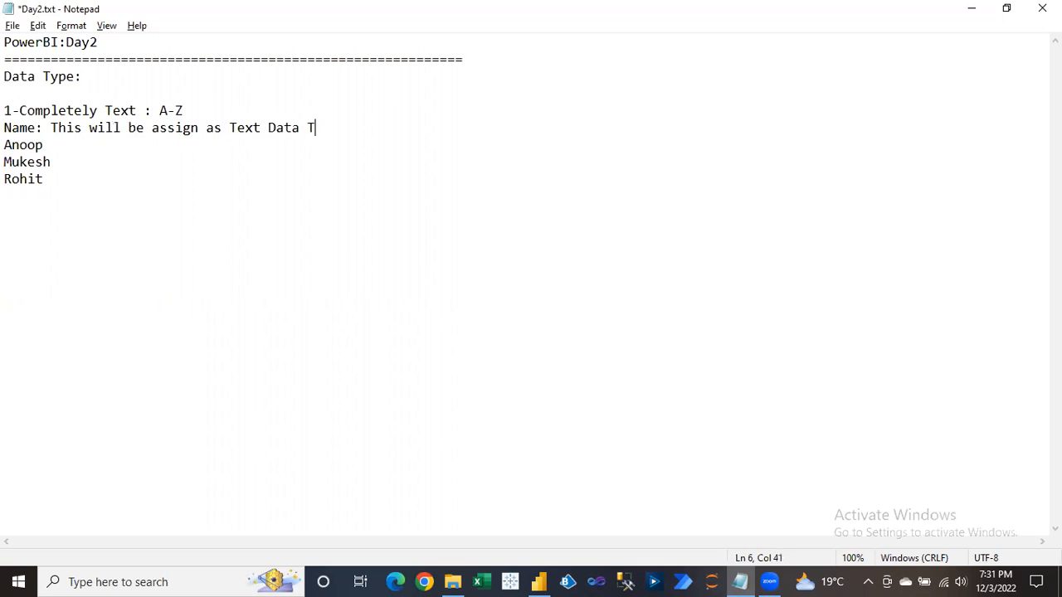
text(ype.)
drag(161, 110, 187, 110)
Begin the second entry, '2-Alphanumeric', below the name list.
click(61, 174)
key(Return)
key(Return)
text(2-)
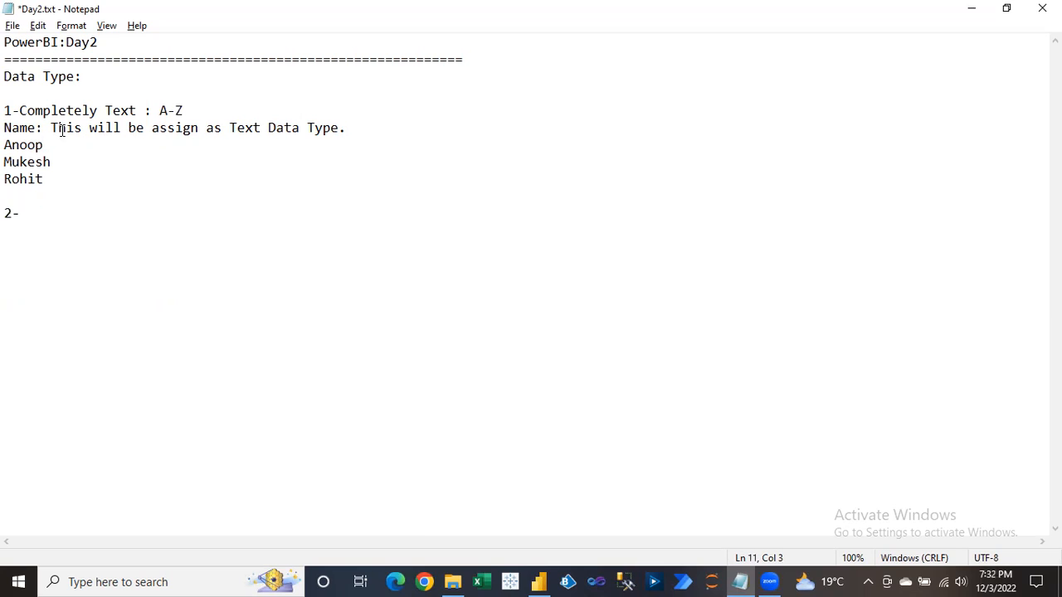
text(Alphanumeric)
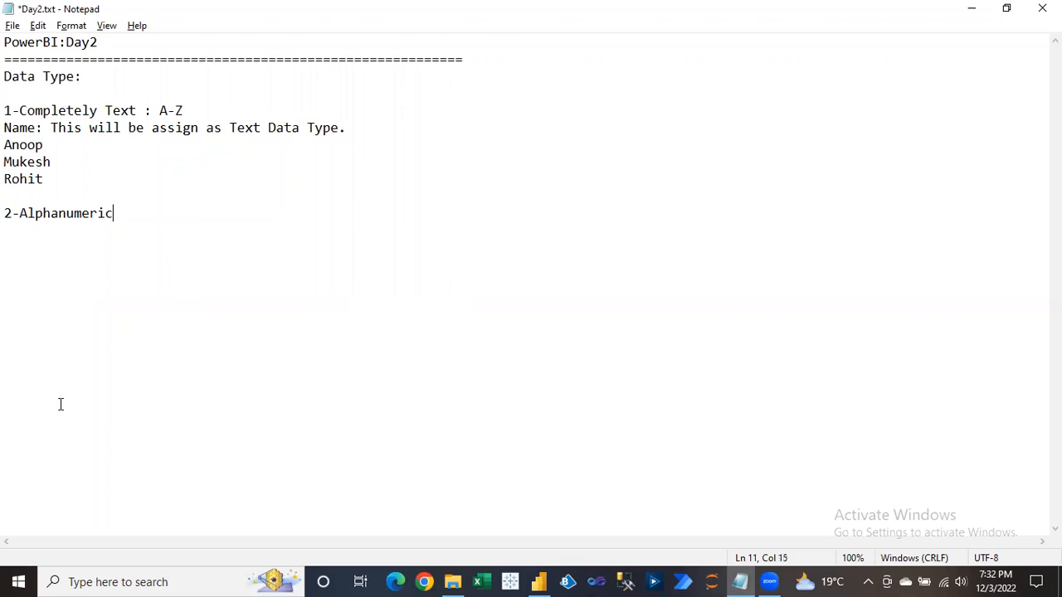
drag(21, 214, 58, 215)
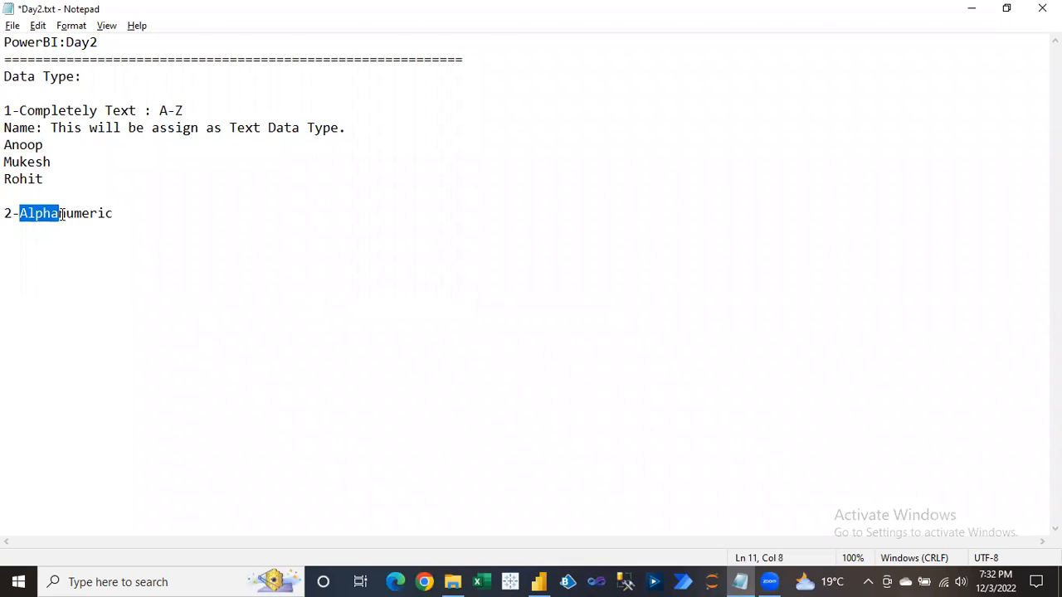
drag(116, 213, 19, 213)
click(126, 214)
Add a 'PanCard:' line with sample codes ABC123XYZ and RQW542TWS.
key(Return)
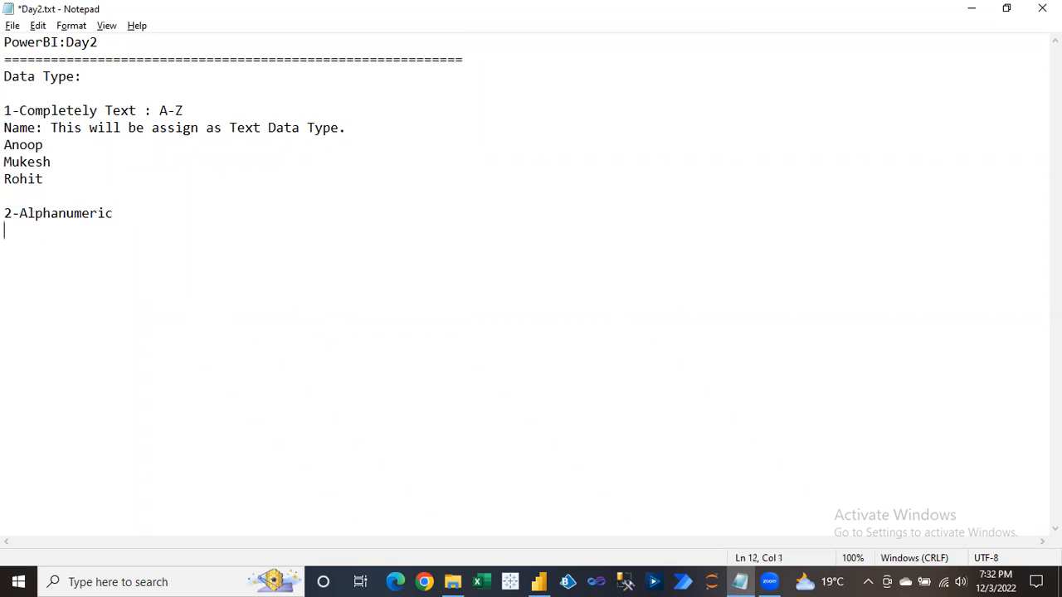
text(Panc)
key(BackSpace)
text(Card:)
key(Return)
text(B)
key(BackSpace)
text(ABC123XYZ)
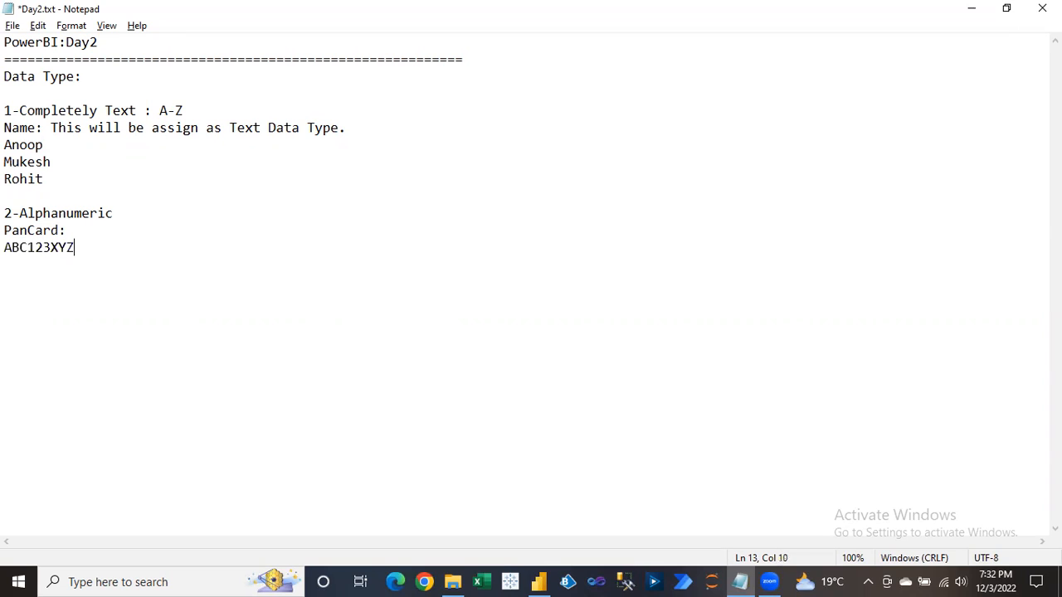
key(Return)
text(RQW542TWS)
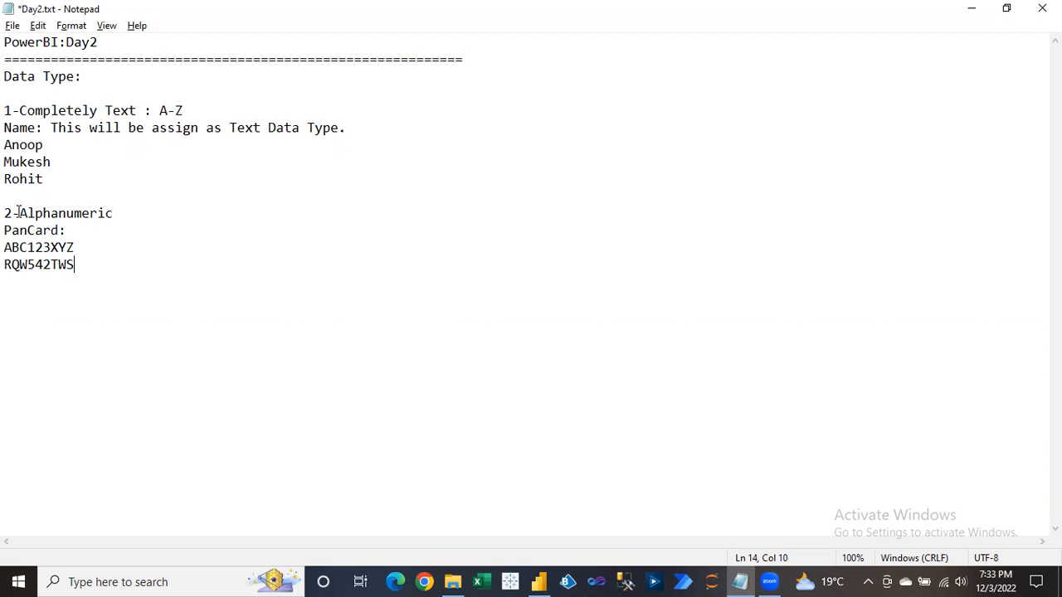
Paste the Text Data Type sentence after 'PanCard:'.
drag(18, 213, 126, 213)
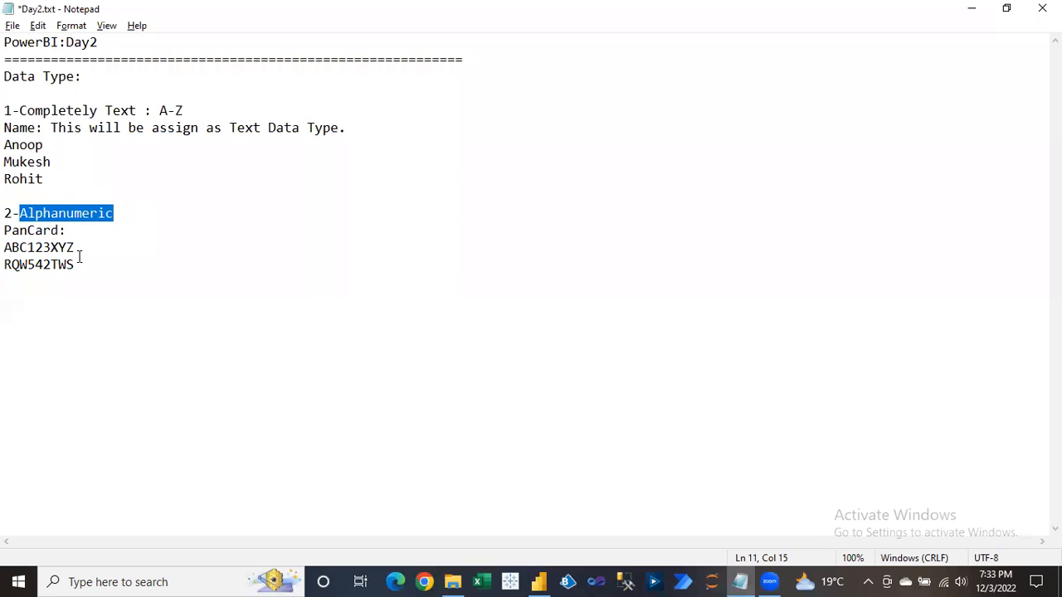
drag(50, 128, 356, 128)
key(ctrl+c)
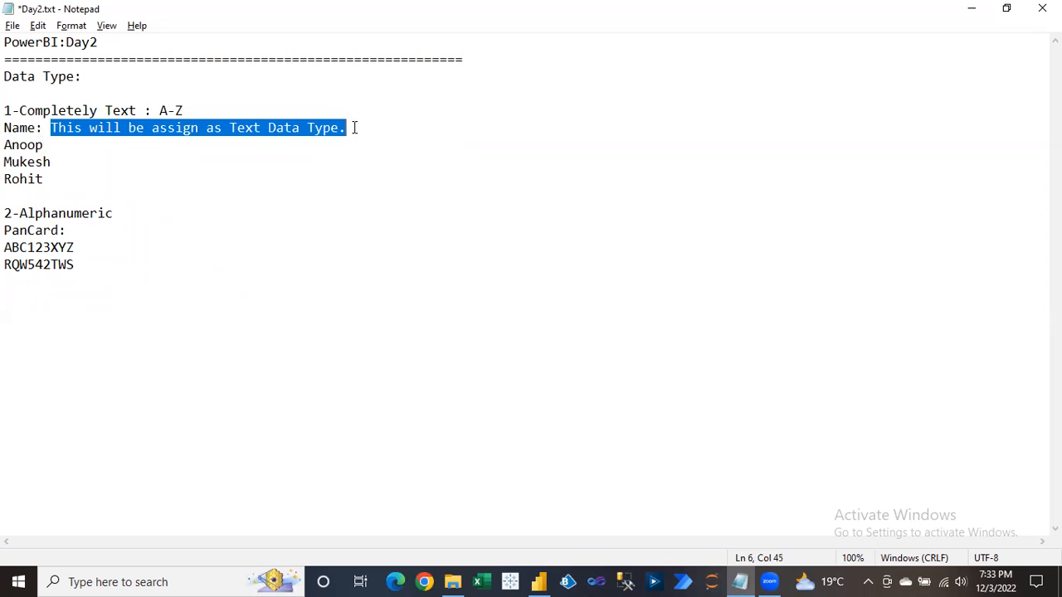
click(85, 231)
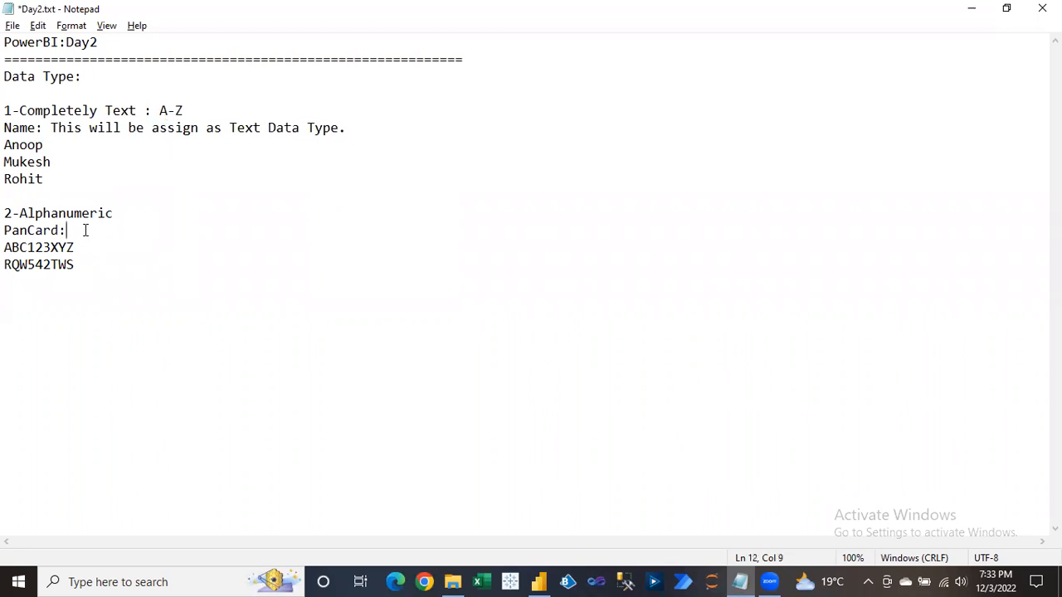
key(ctrl+v)
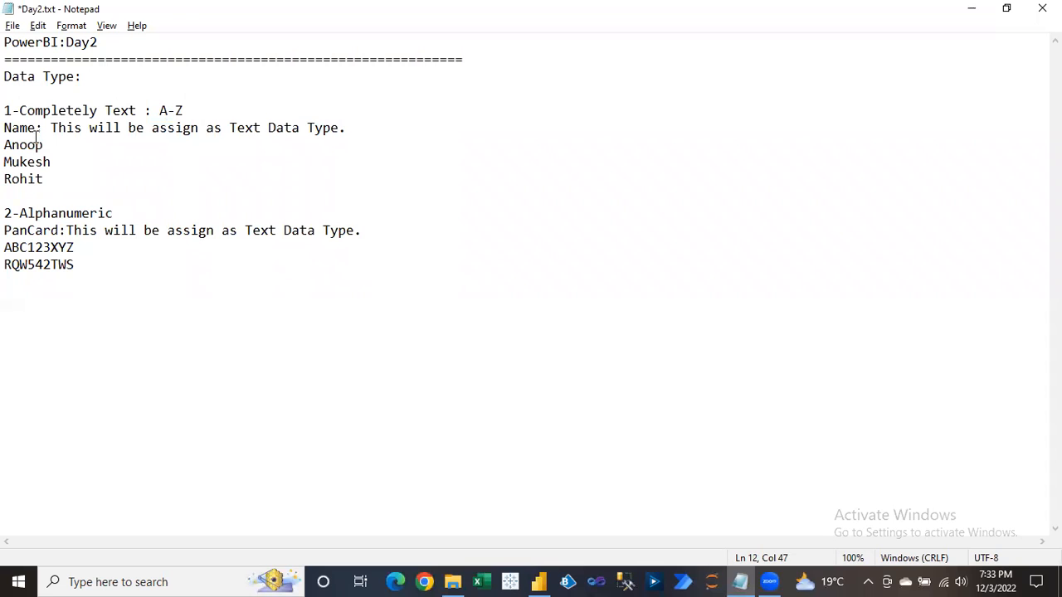
drag(4, 128, 47, 144)
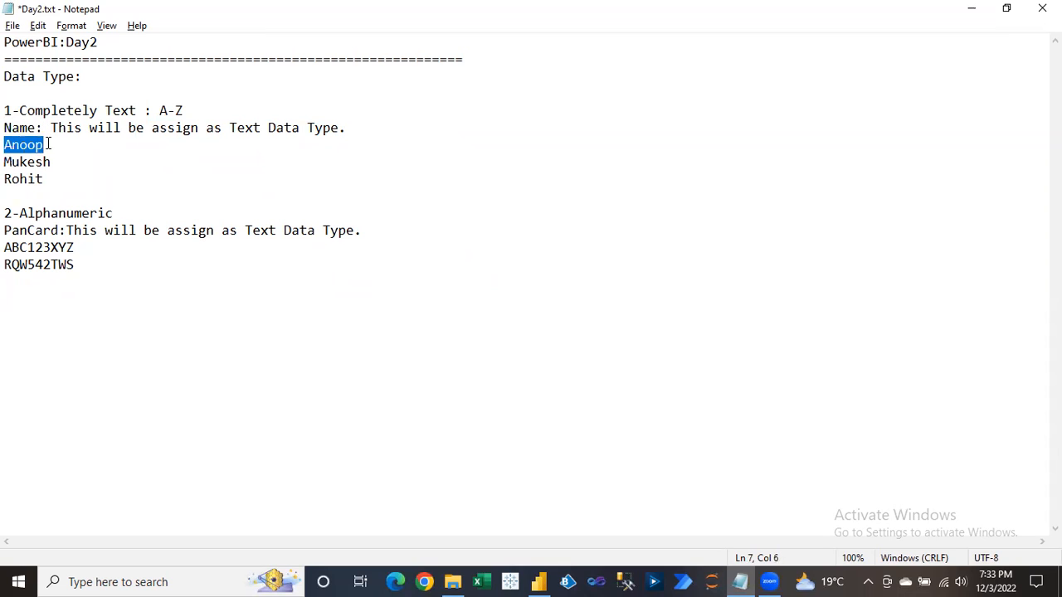
click(82, 261)
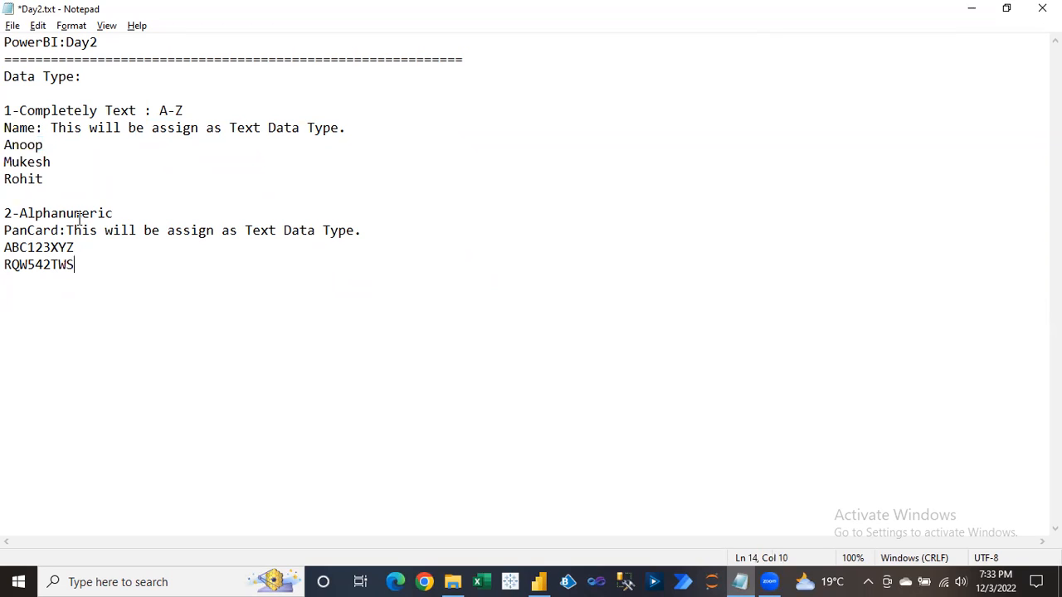
Start the third entry '3-Numeric: 0-9'.
key(Return)
key(Return)
text(3-Numeri)
text(c: 0)
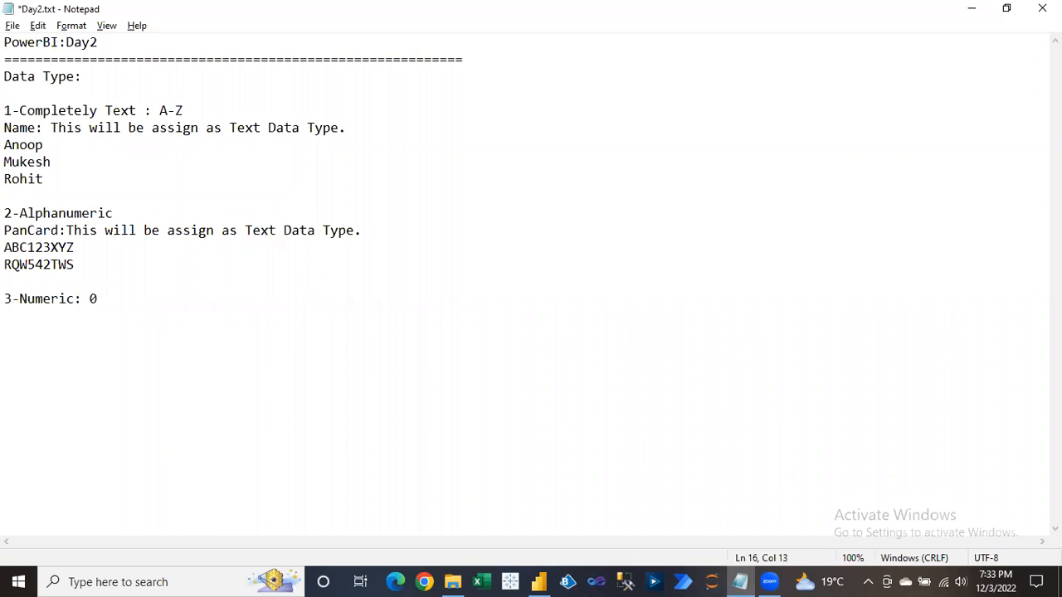
text(-9)
key(Return)
Add an 'EmpID:' line with sample IDs 1001, 1002 and 1003.
text(EmpID:)
key(Return)
text(1001)
key(Return)
text(1002)
key(Return)
text(1003)
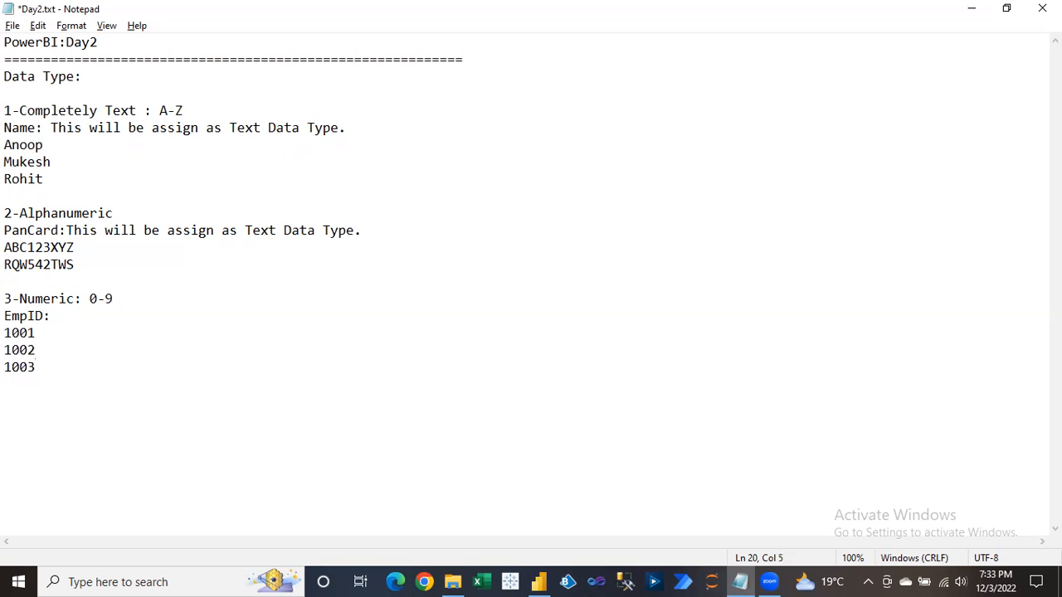
drag(5, 316, 38, 368)
click(6, 333)
click(6, 367)
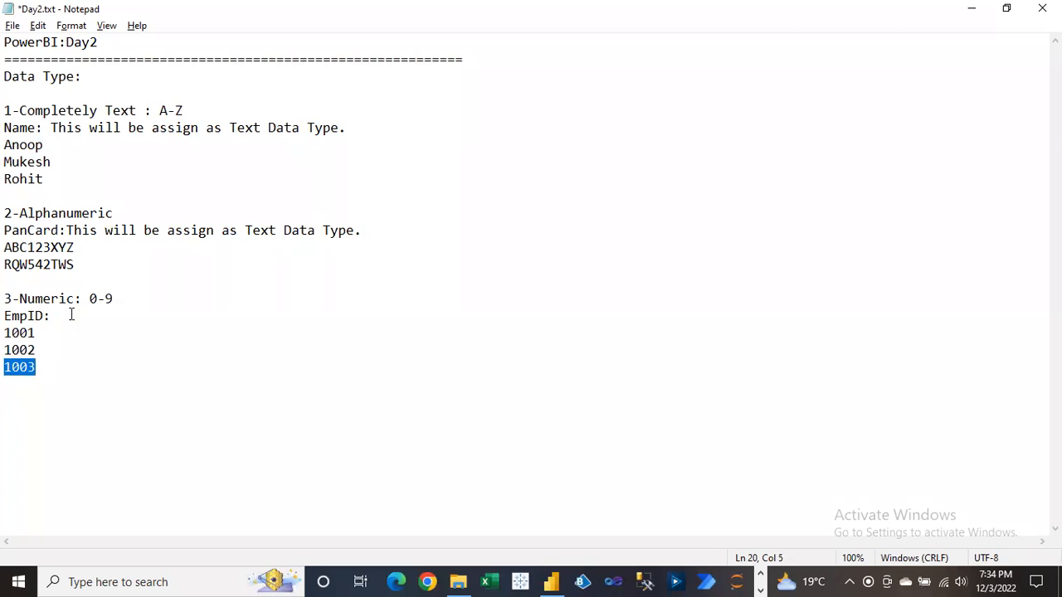
Append 'This will be assign as Numeric Data Type' after the EmpID: label.
click(127, 299)
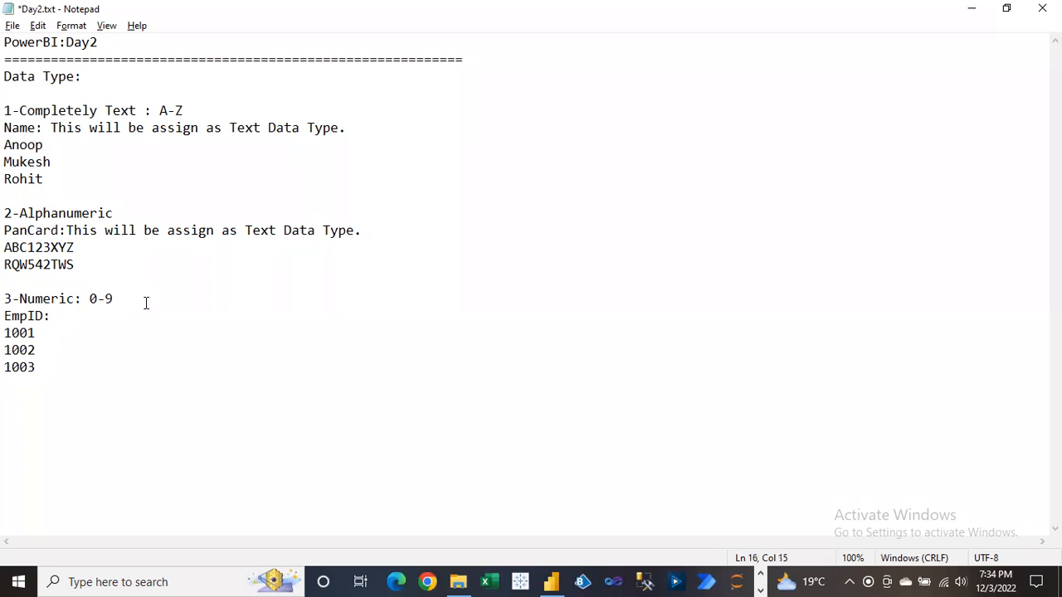
click(63, 316)
text(This will be assign as )
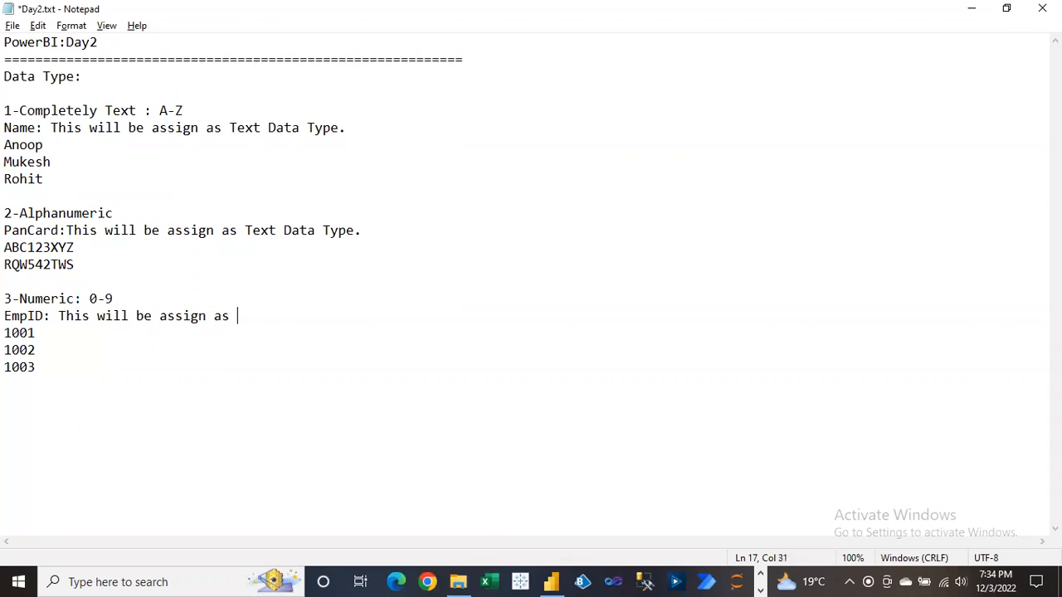
text(Numeric Data)
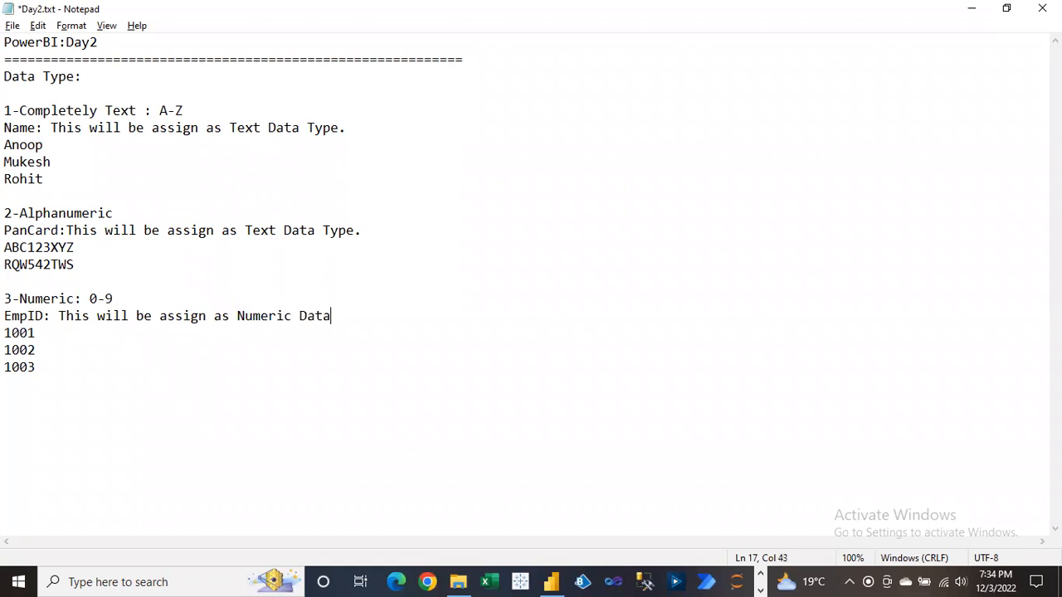
text( Type)
Begin a fourth entry with '4-' below the last ID.
click(45, 370)
key(Return)
key(Return)
text(4-)
drag(19, 214, 114, 213)
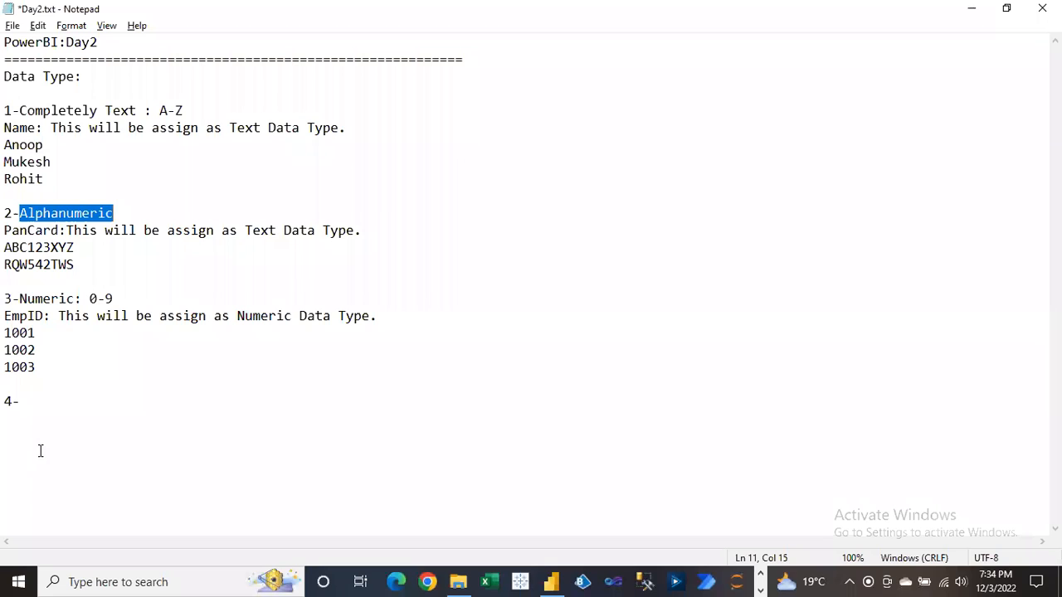
Complete the fourth entry as '4-Special Char: @,Space,<,>,$,%,&,-,_,/..etc'.
click(37, 403)
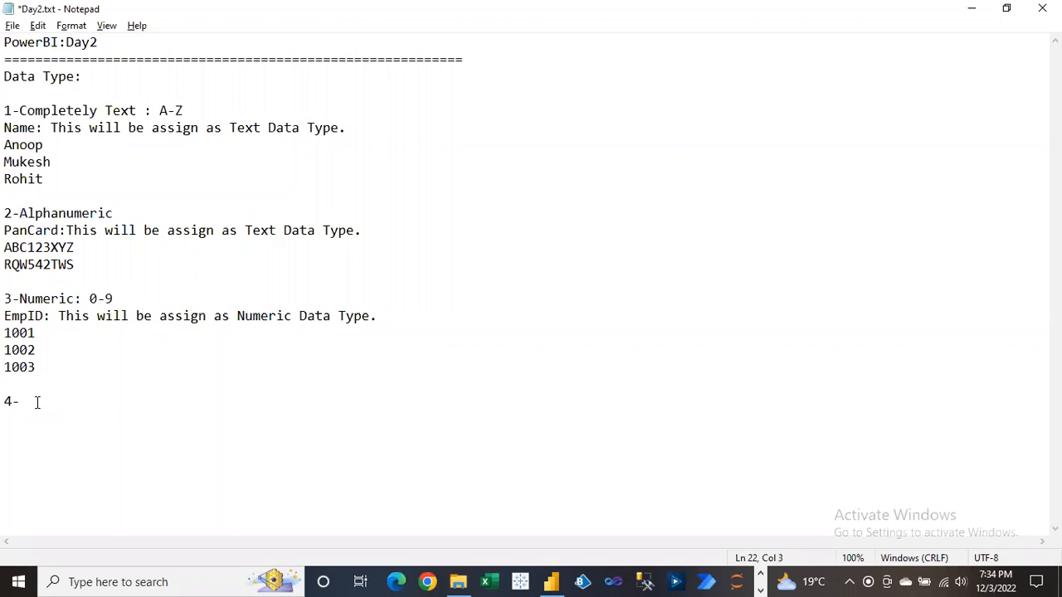
text(Special Cha)
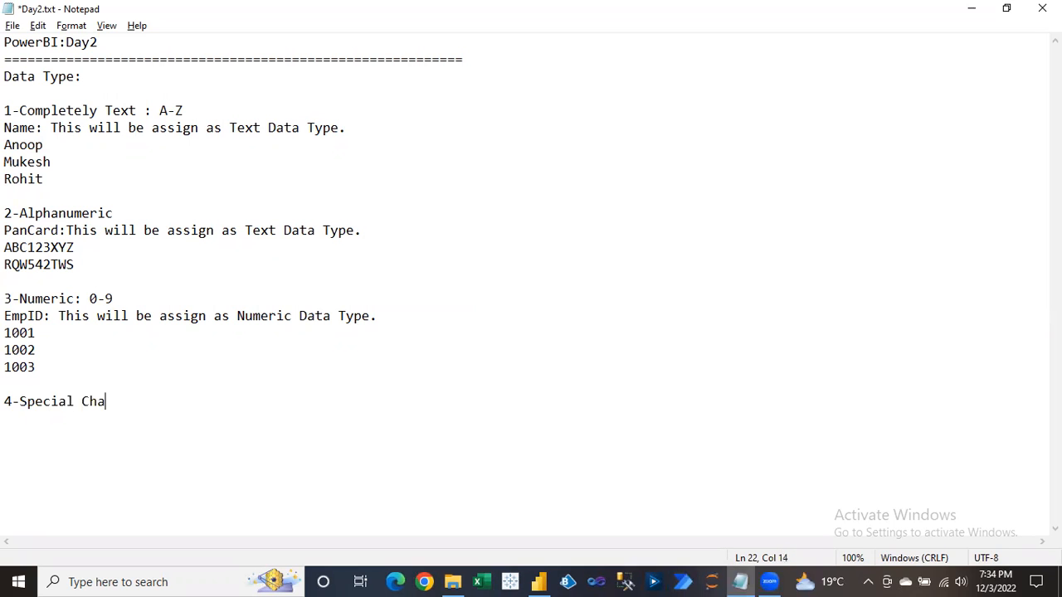
text(r: @,Space,<,>,)
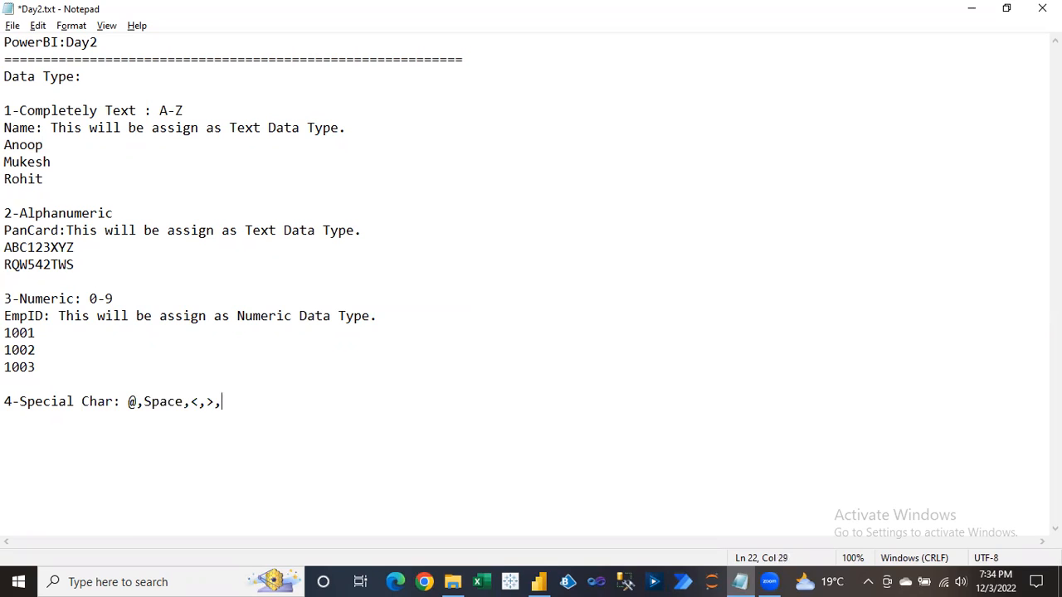
text($,%,&,-,_,/..etc.)
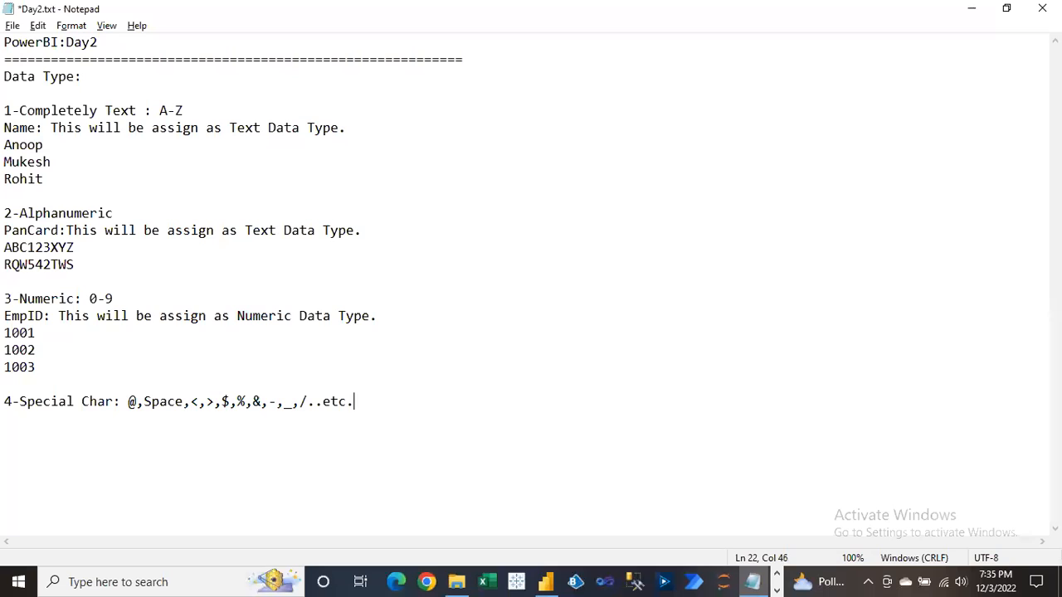
drag(129, 402, 318, 403)
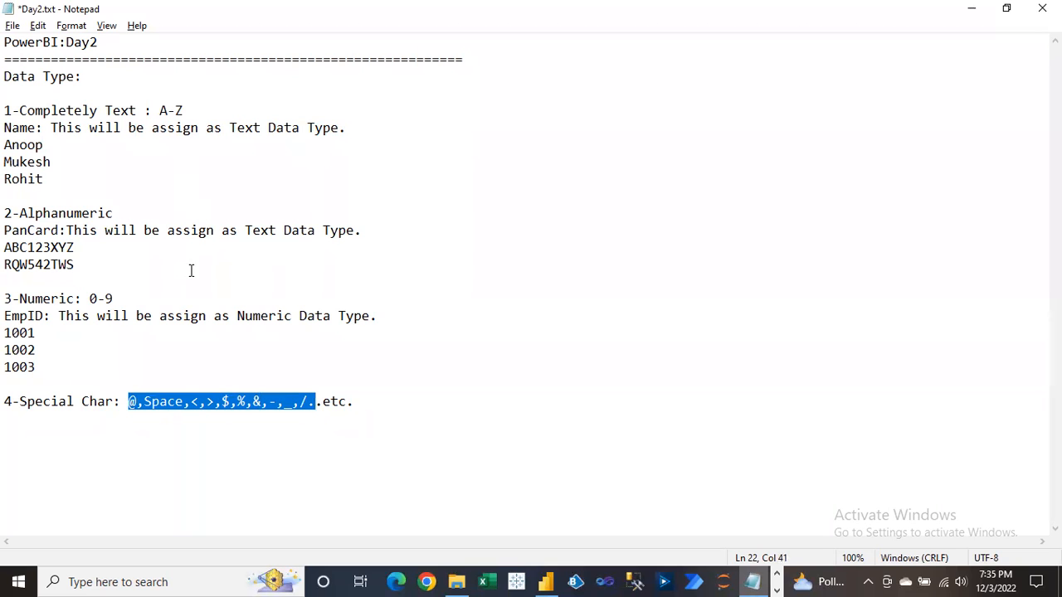
click(360, 401)
Add an 'EmailID:' line with three sample email addresses.
key(Return)
key(Return)
key(Up)
text(Na)
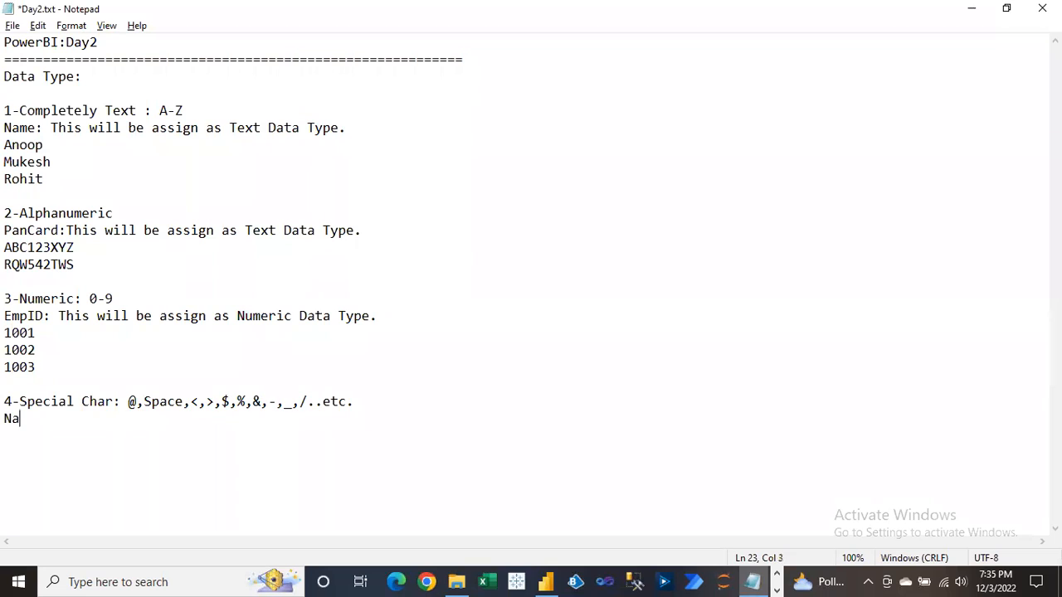
key(BackSpace)
key(BackSpace)
text(EmailID)
text(: )
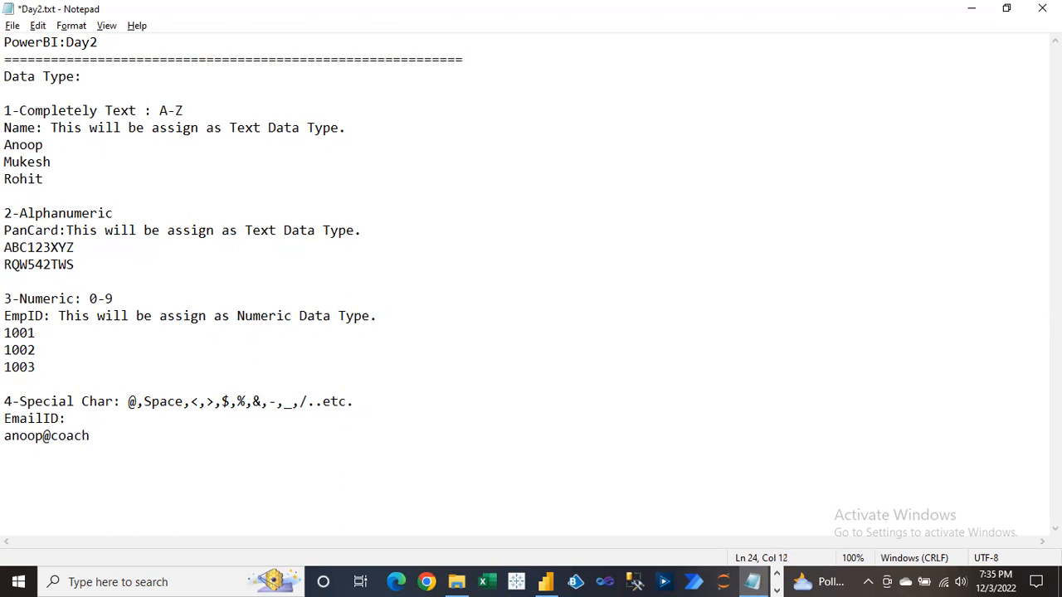
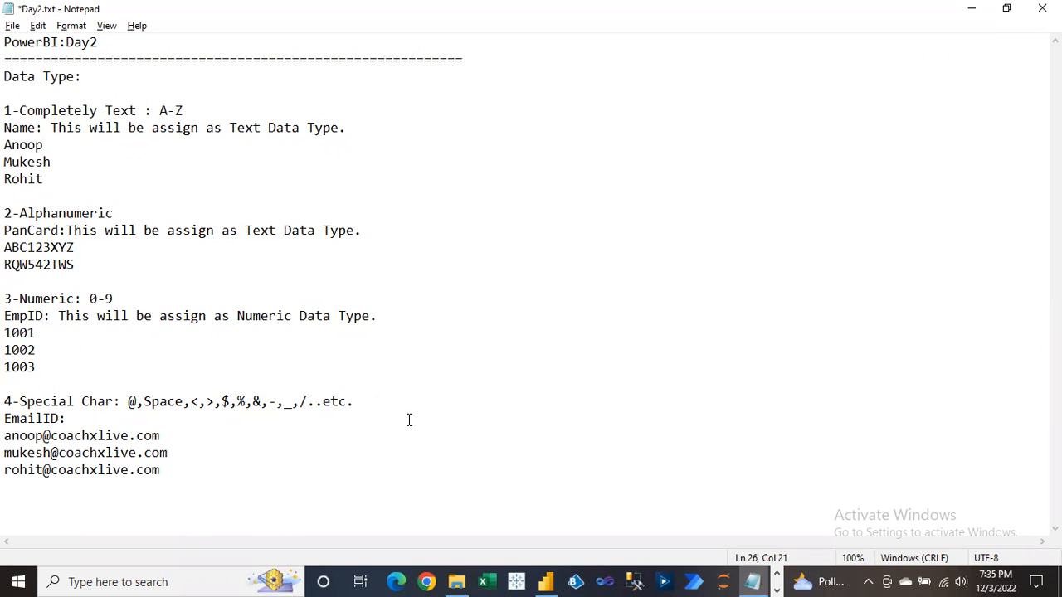
Highlight the user and domain parts of the first sample email address.
drag(6, 436, 173, 474)
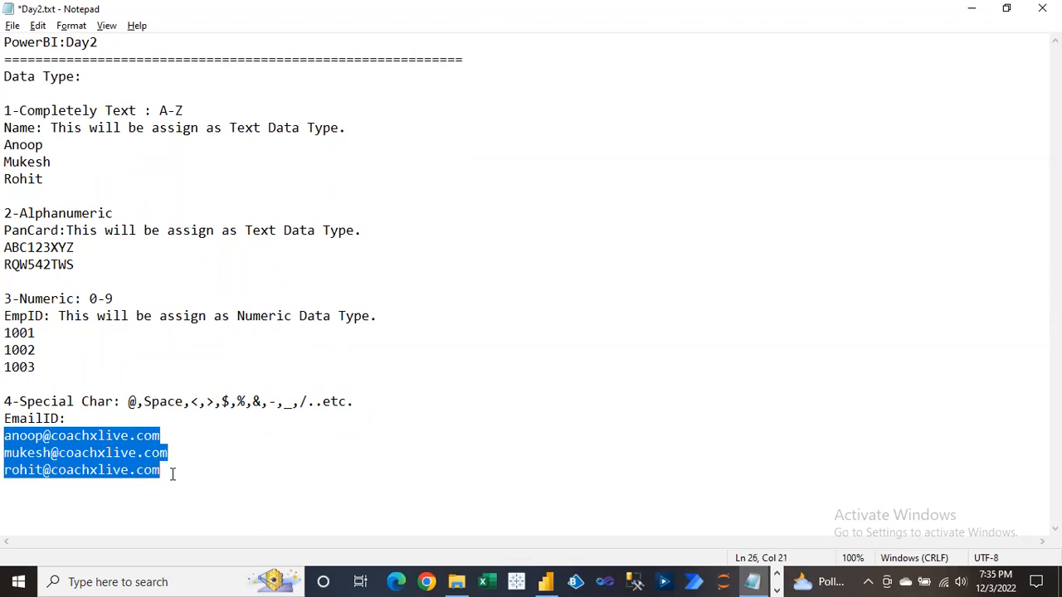
click(172, 475)
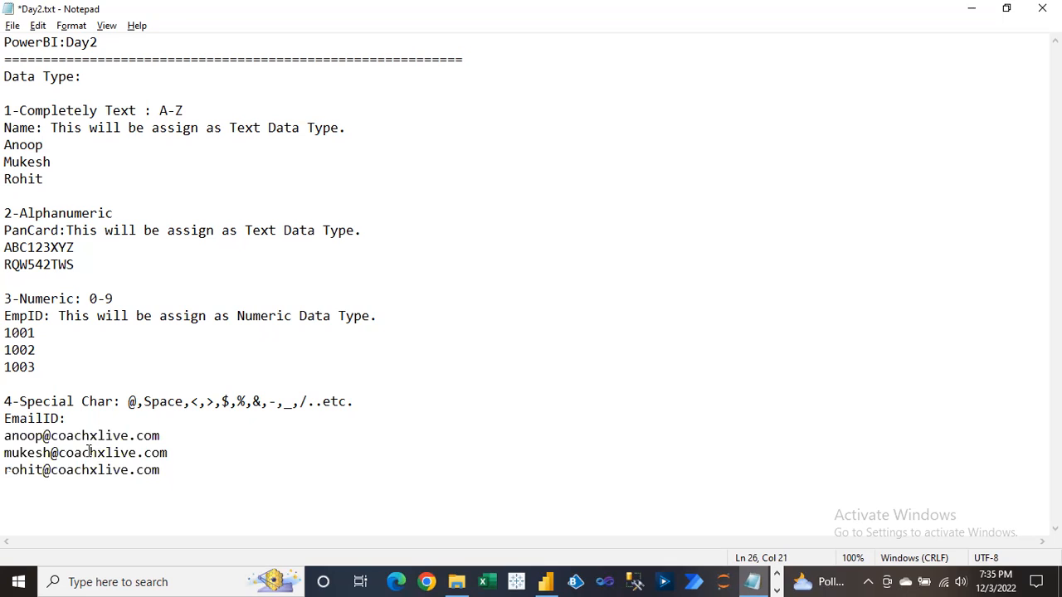
click(49, 436)
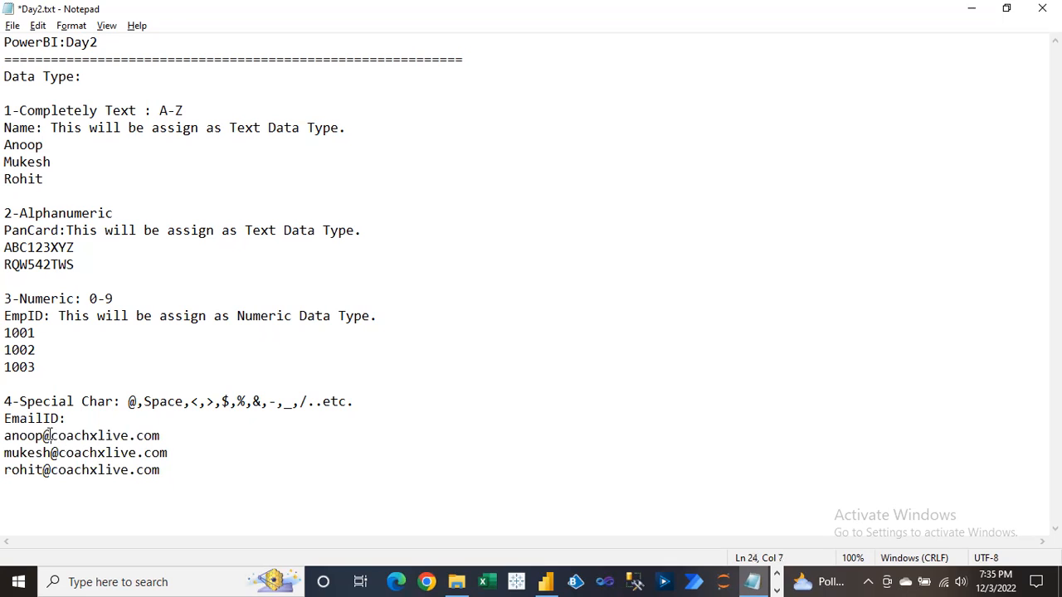
click(136, 436)
drag(135, 435, 130, 436)
drag(19, 402, 168, 402)
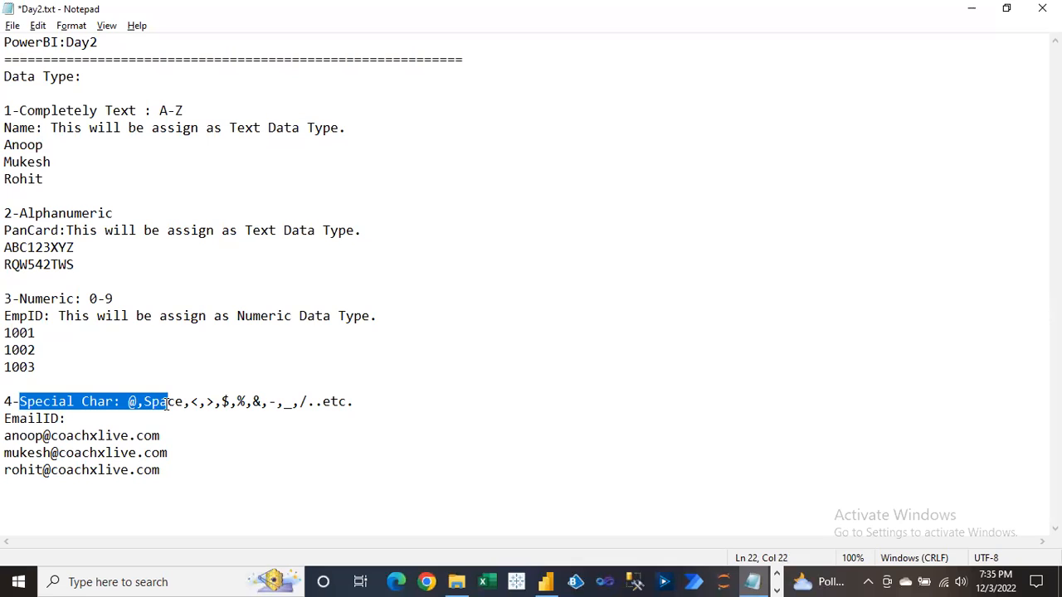
drag(5, 436, 43, 437)
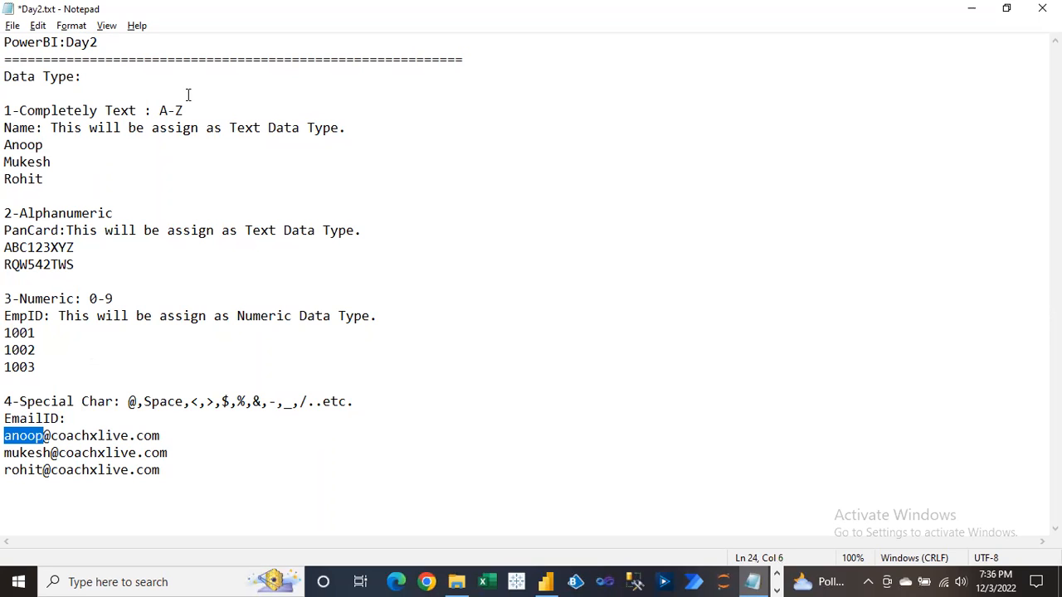
drag(166, 435, 6, 440)
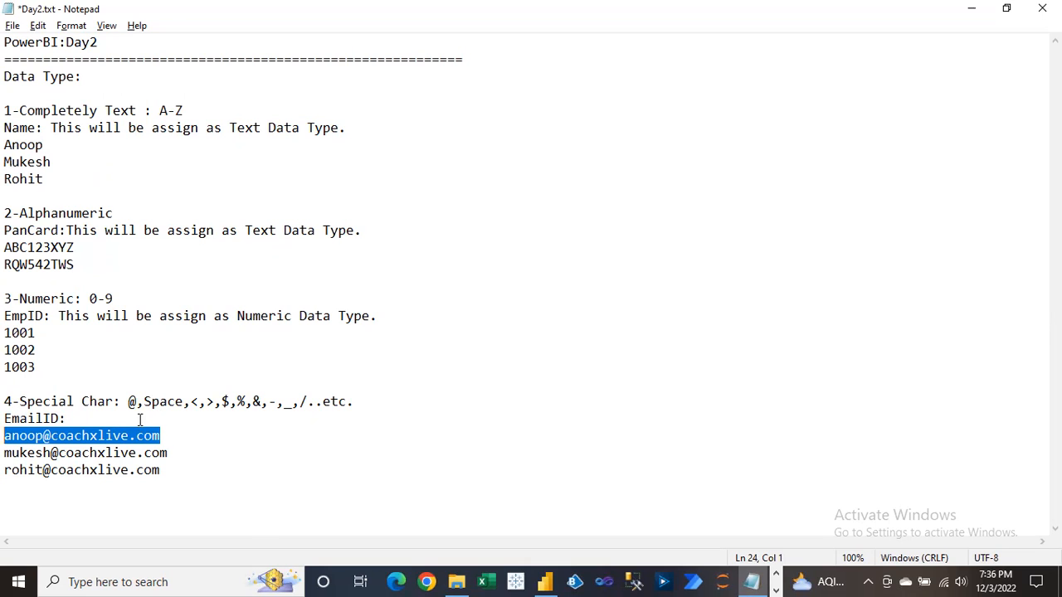
Copy the PanCard's Text Data Type description and paste it after 'EmailID:'.
click(70, 418)
click(370, 230)
drag(370, 231, 67, 233)
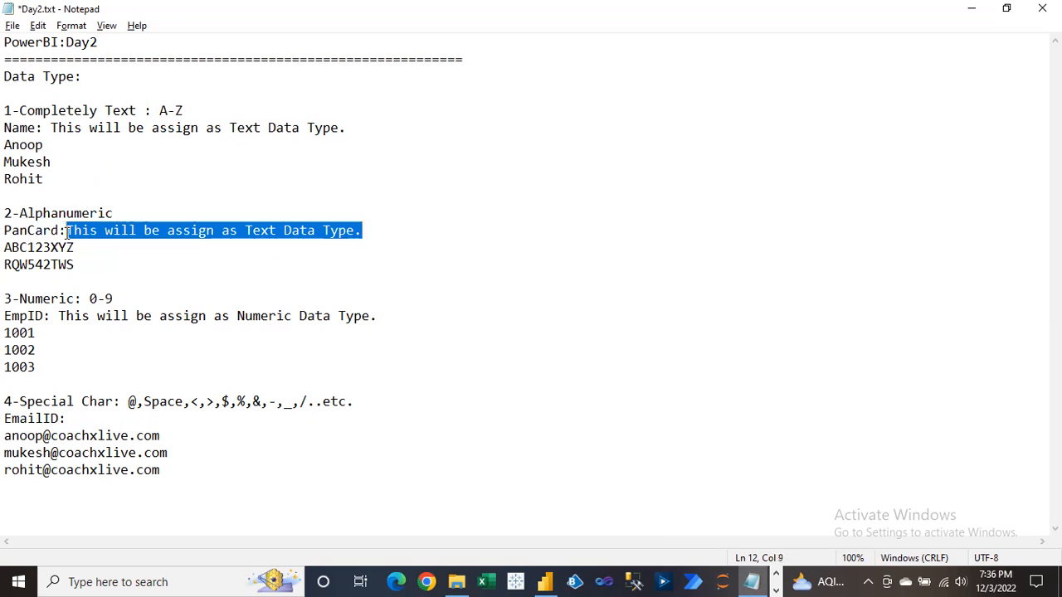
key(ctrl+c)
click(74, 419)
key(ctrl+v)
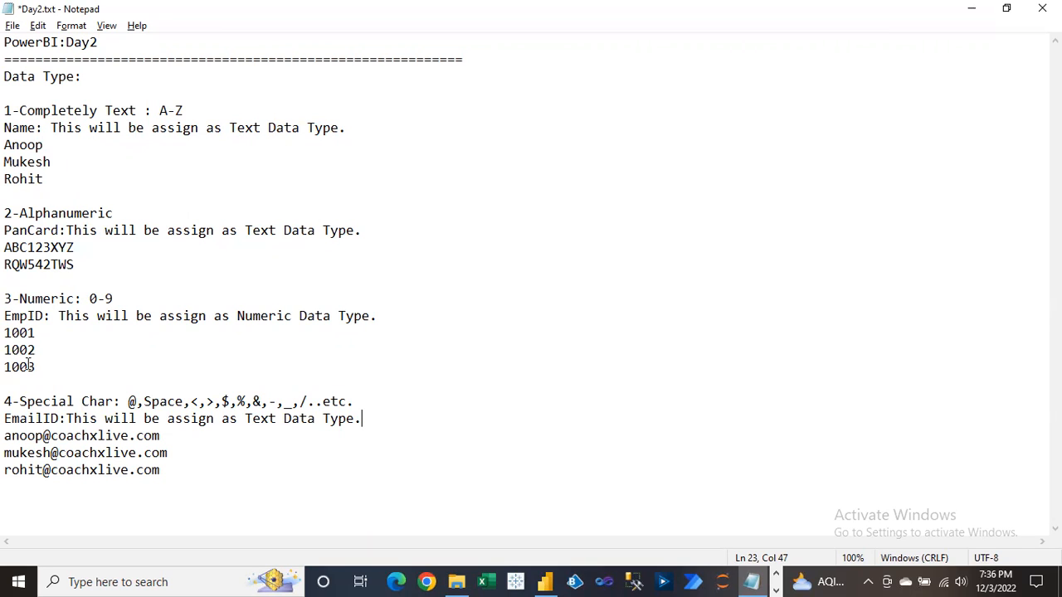
drag(89, 298, 118, 297)
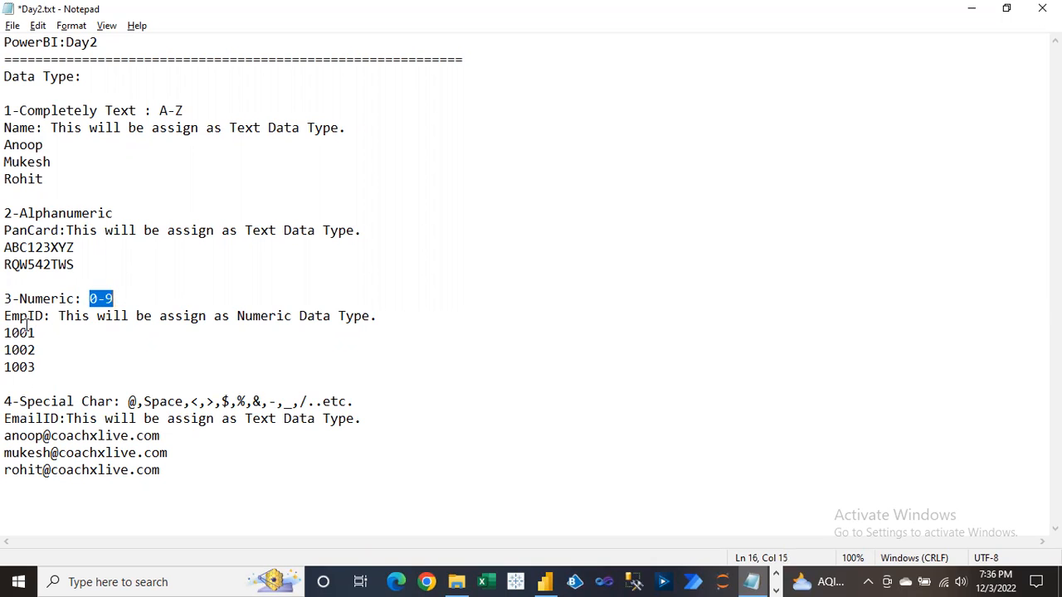
Start the fifth entry '5-Date' with a DOJ line.
click(175, 472)
key(Return)
key(Return)
text(5-)
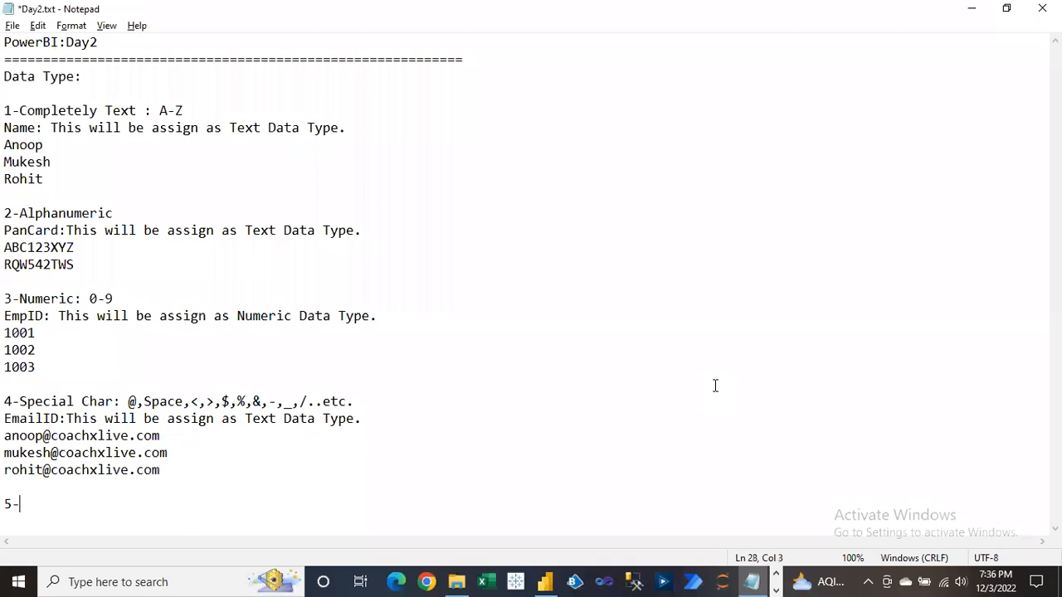
text(Date)
text(DOJ)
key(Return)
key(Return)
key(BackSpace)
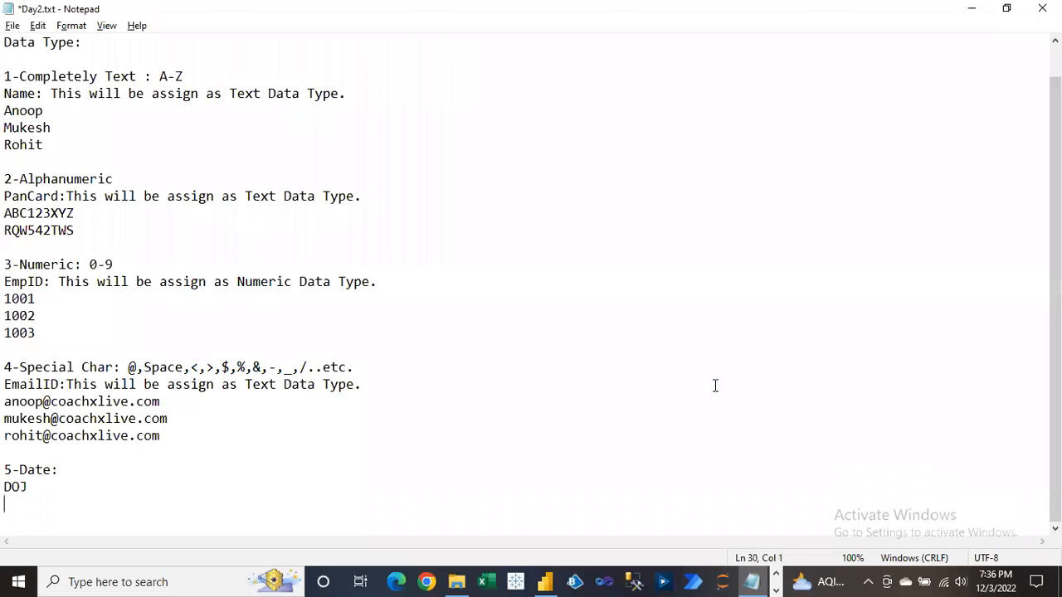
Enter sample dates 12/3/2000 and 11/4/1980 under DOJ.
text(12/3/2000)
key(Return)
text(11/4/)
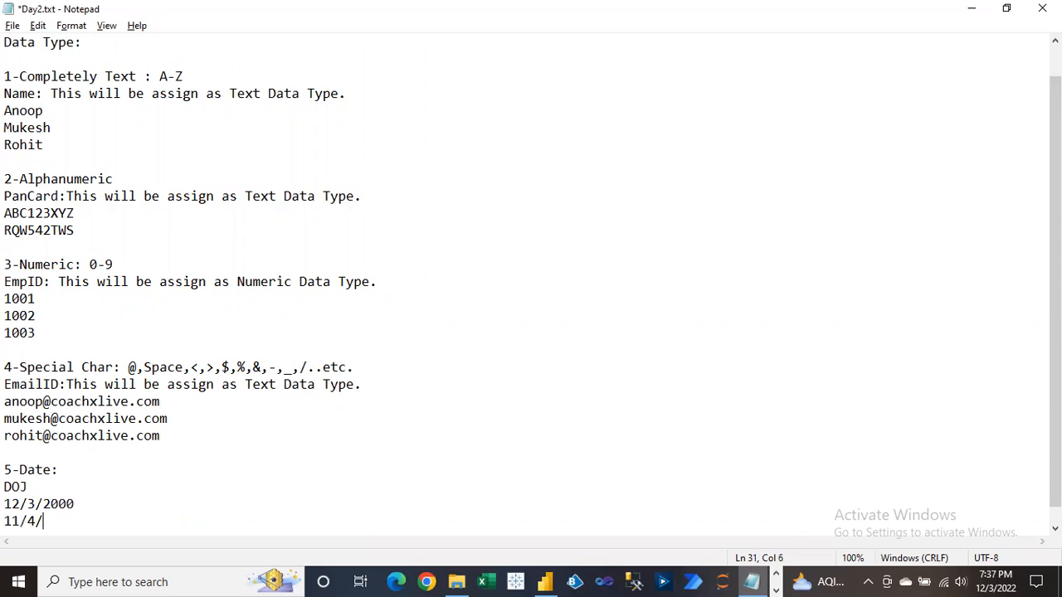
text(1980)
key(Return)
key(BackSpace)
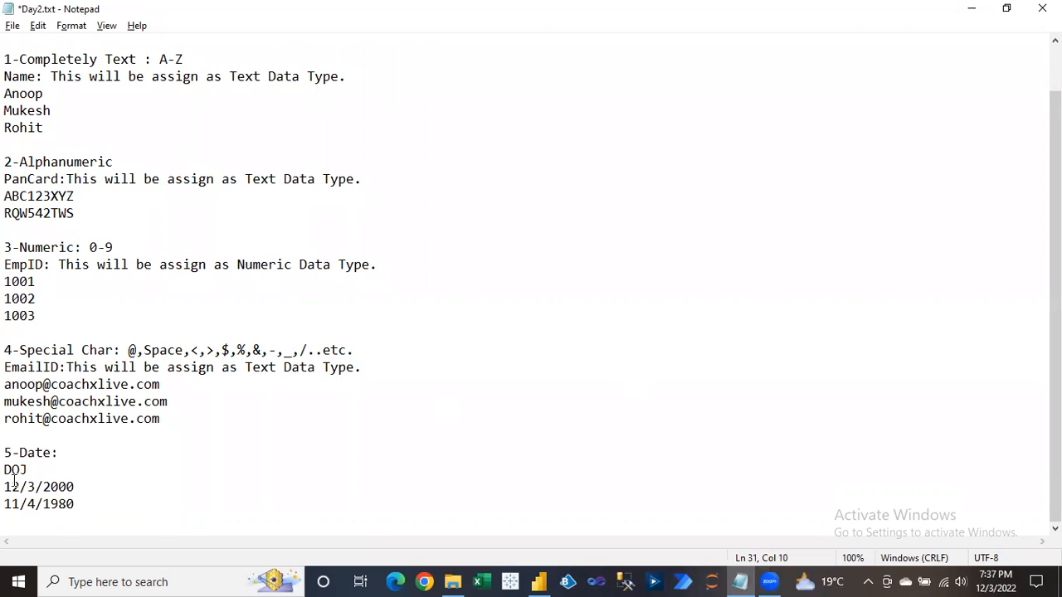
click(7, 487)
mouse_move(6, 486)
mouse_down()
mouse_move(83, 485)
mouse_move(34, 503)
mouse_move(6, 488)
mouse_up()
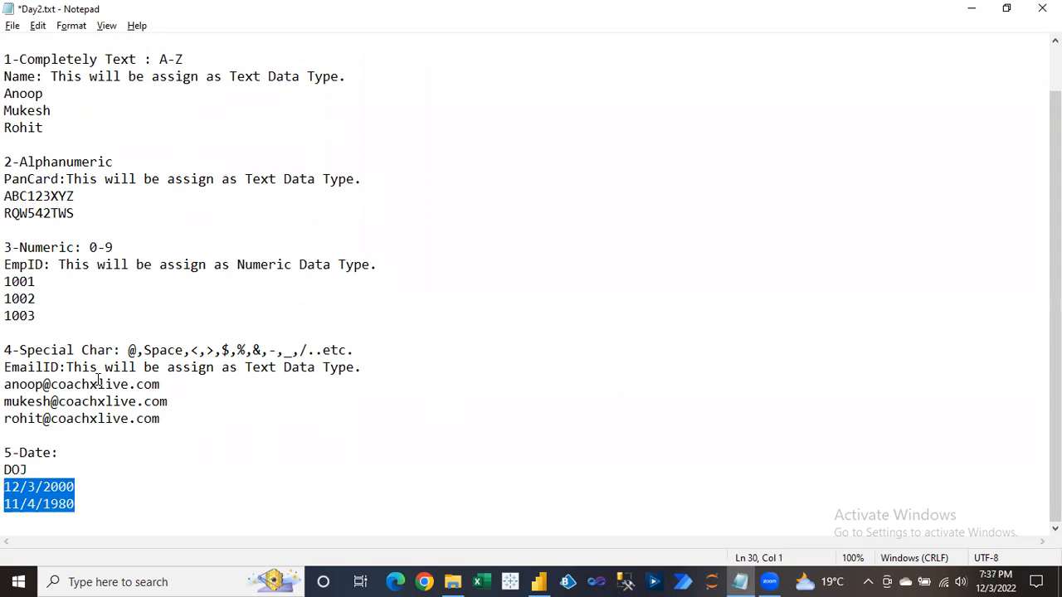
Append ': This will assign as Date Data Type.' after DOJ and save Day2.txt.
click(33, 469)
text(: This will assign as Date Data T)
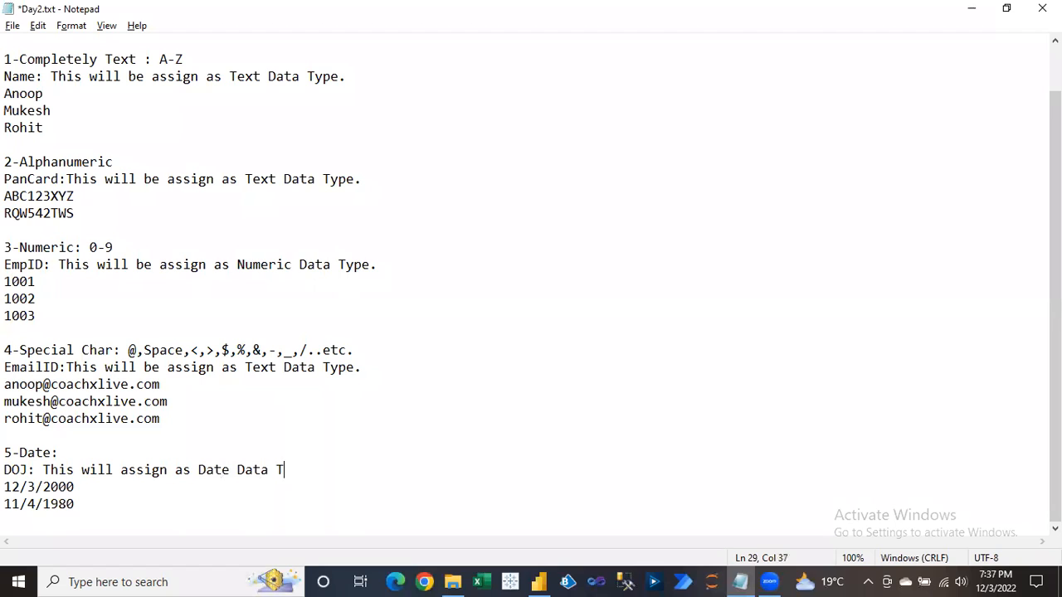
text(ype.)
drag(5, 470, 31, 471)
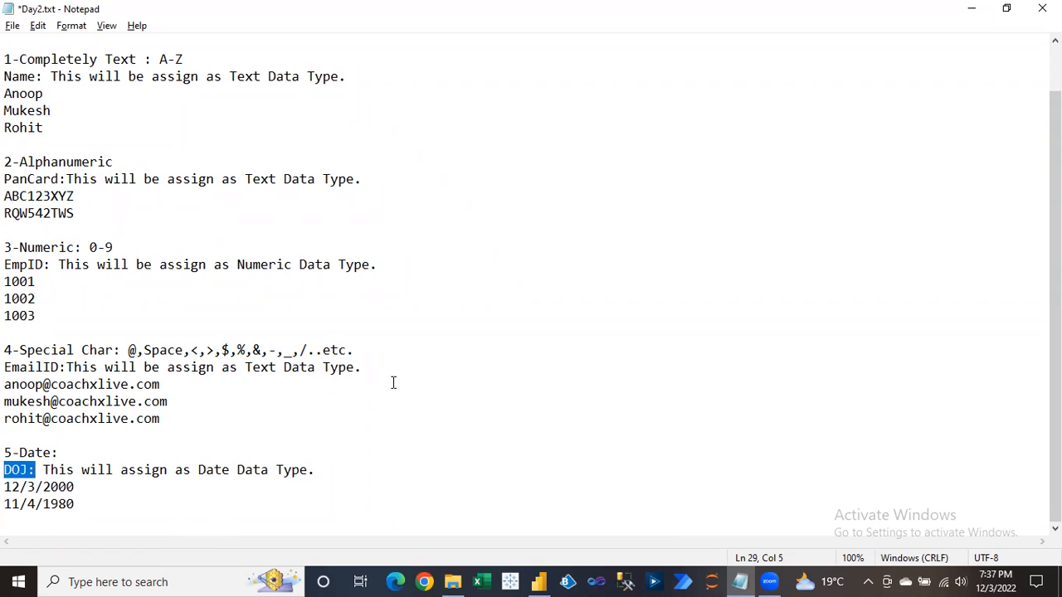
click(149, 275)
key(ctrl+s)
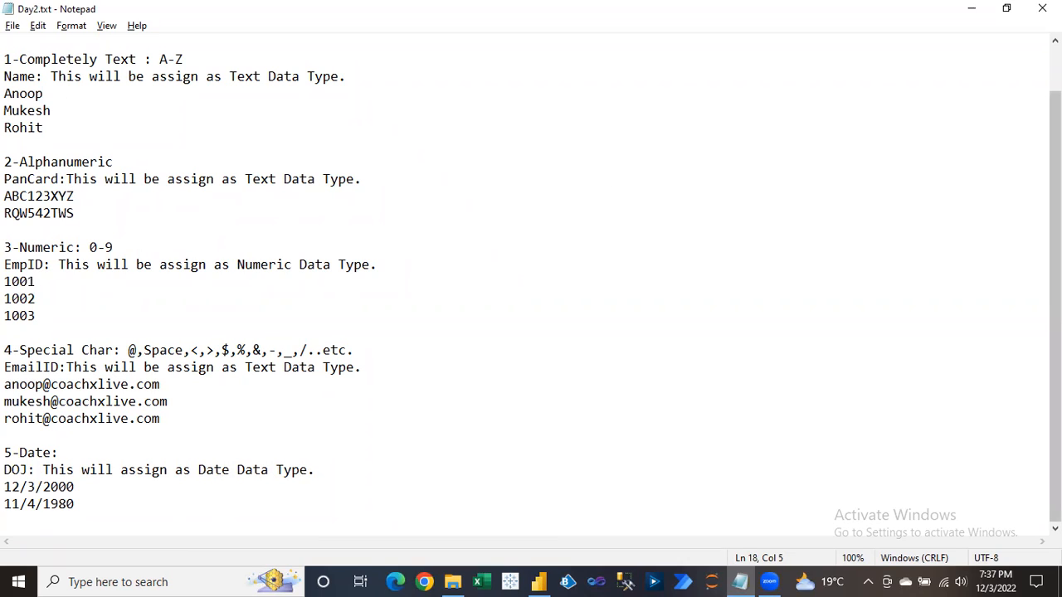
drag(20, 247, 131, 250)
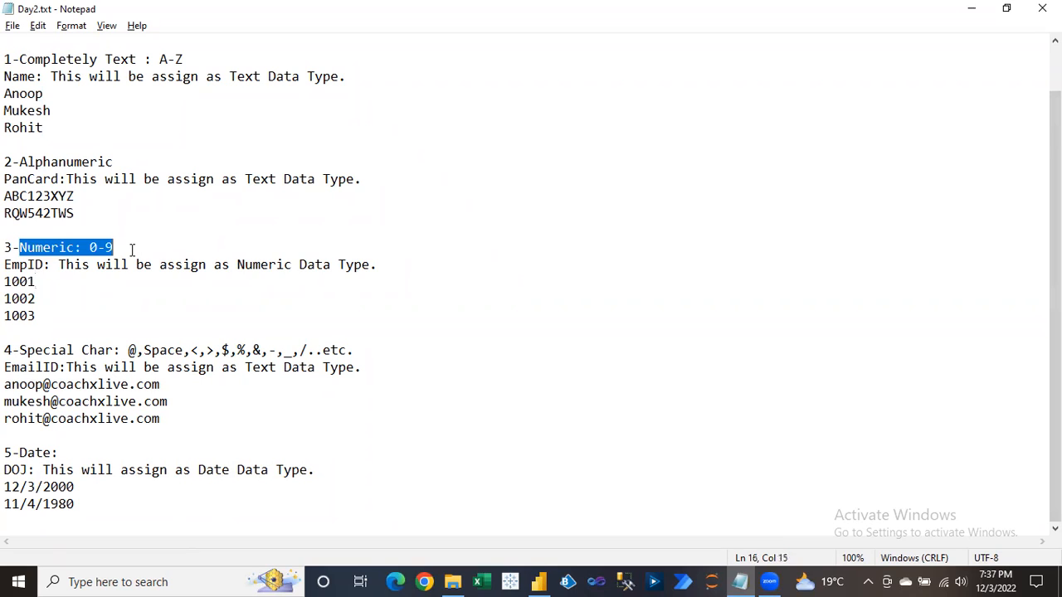
click(38, 282)
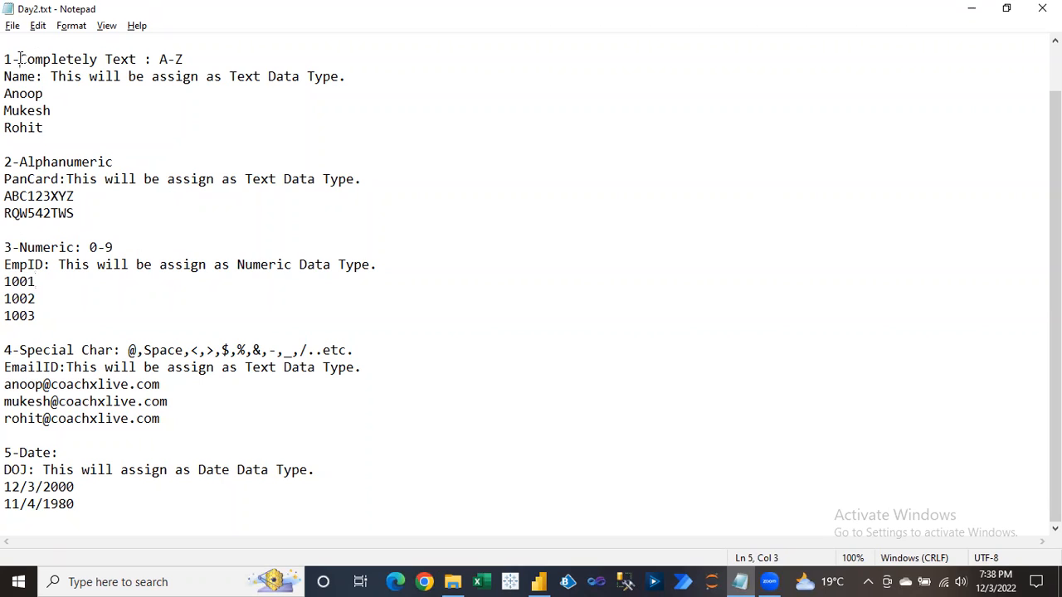
drag(19, 59, 146, 59)
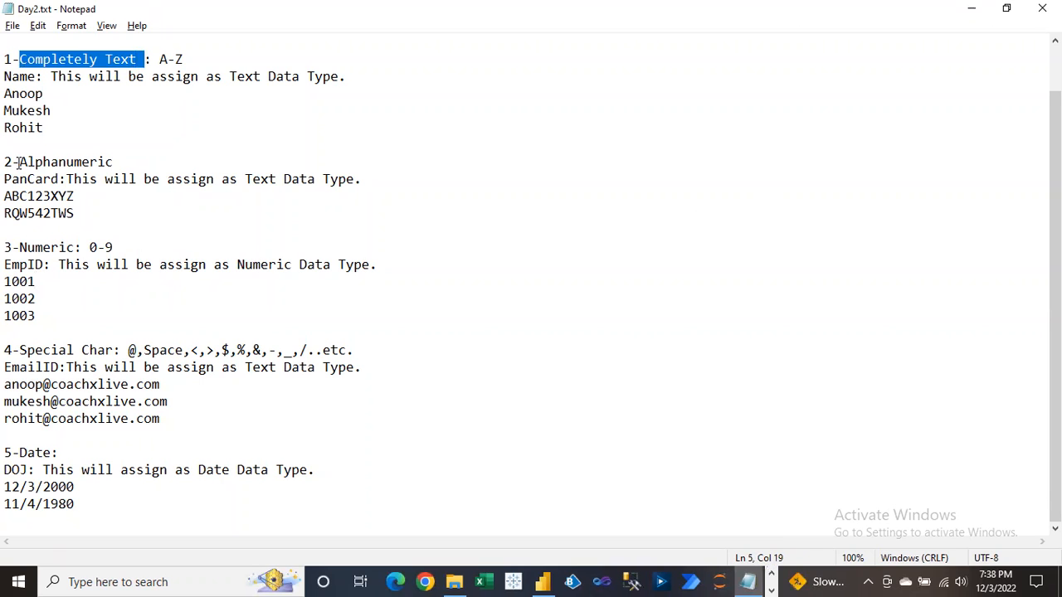
drag(19, 162, 164, 160)
drag(18, 247, 138, 249)
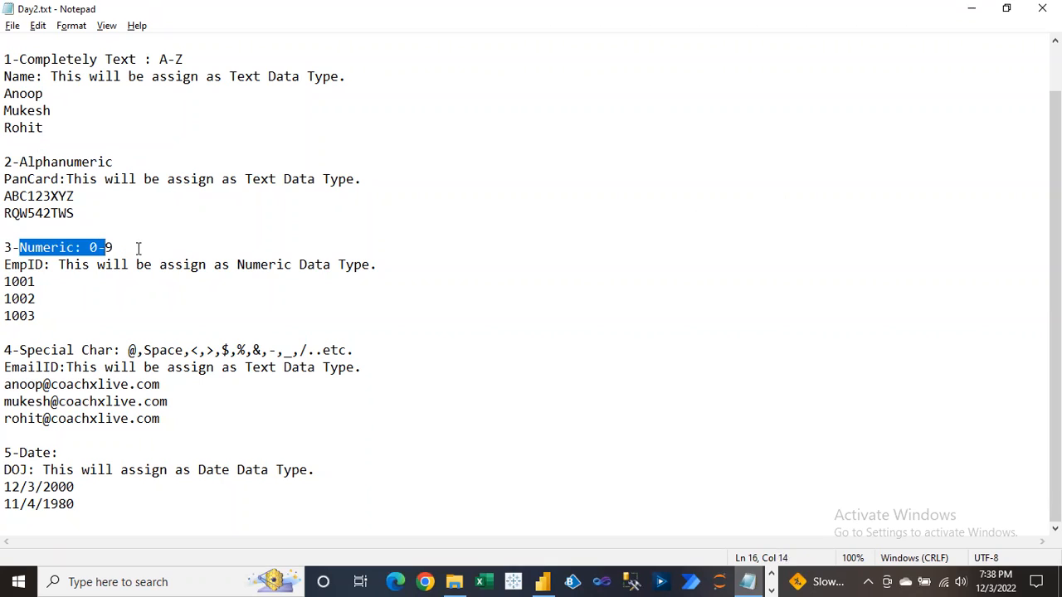
click(138, 249)
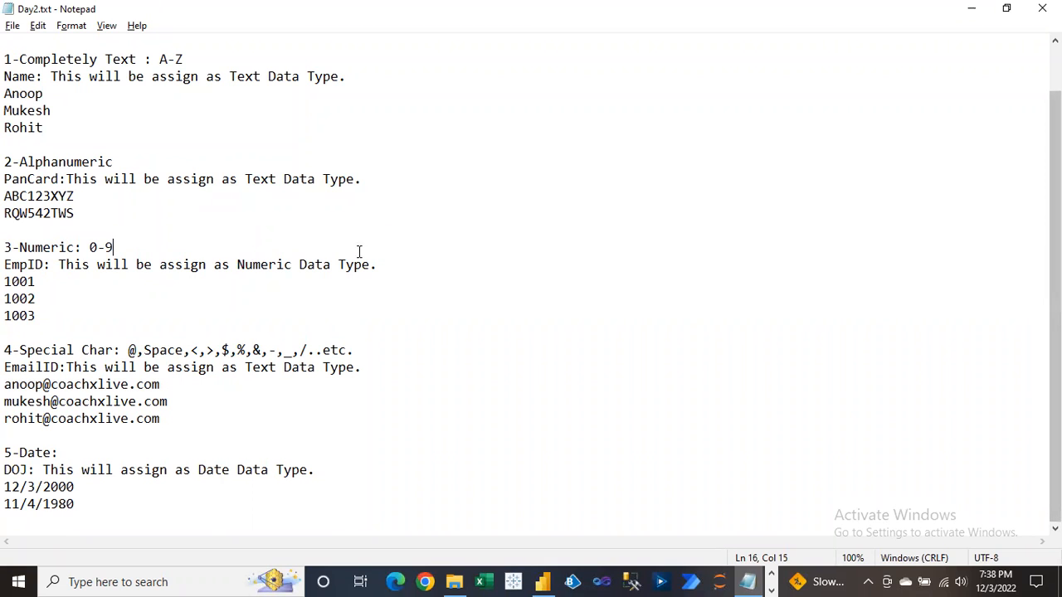
scroll(1055, 274, up, 1)
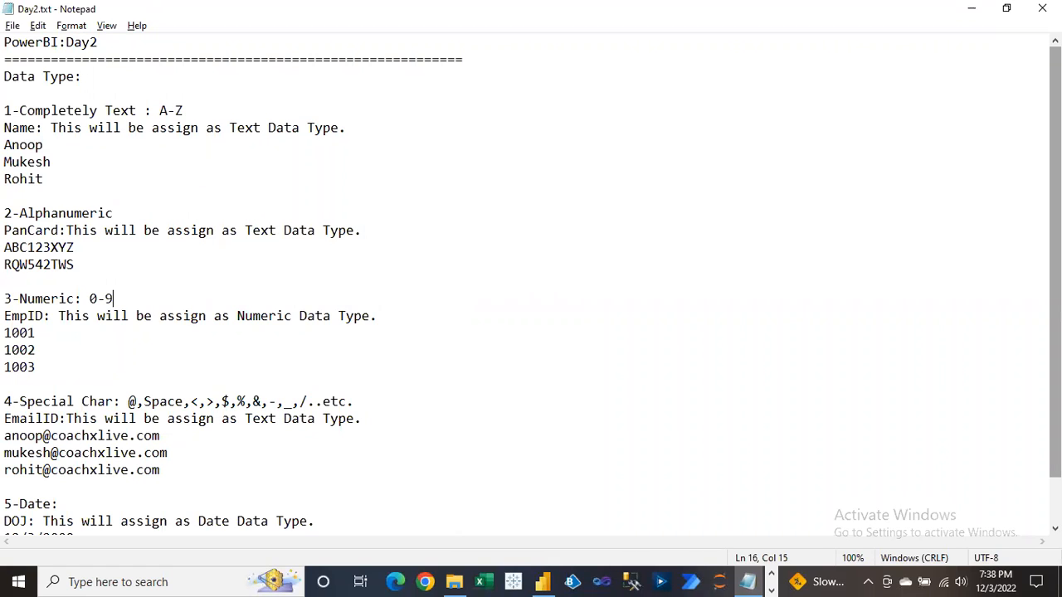
In Power BI Desktop, import the Excel workbook PowerBIData.xlsx from the training folder.
click(546, 581)
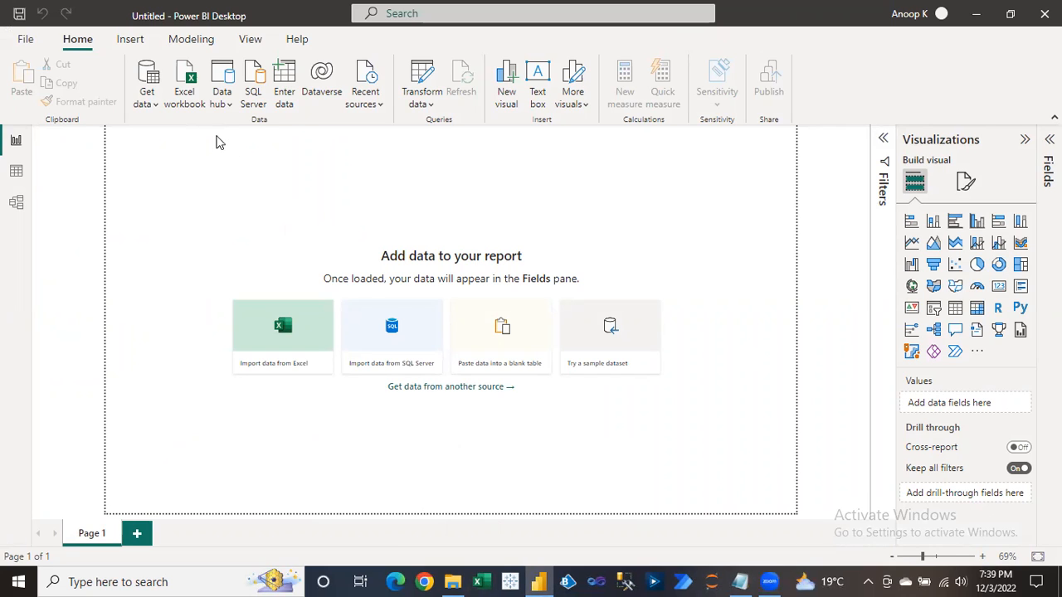
click(187, 93)
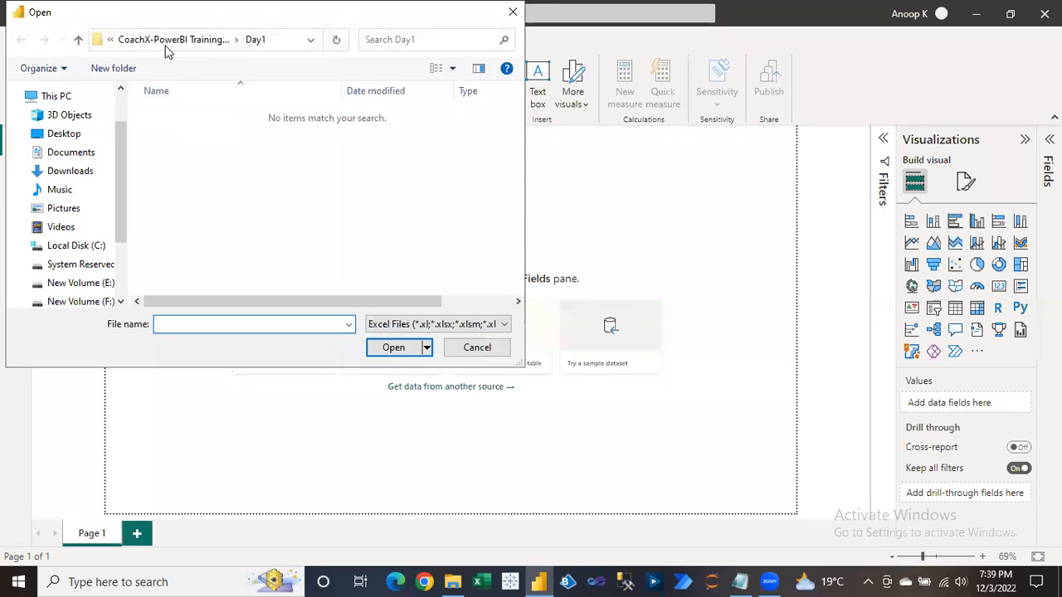
click(166, 42)
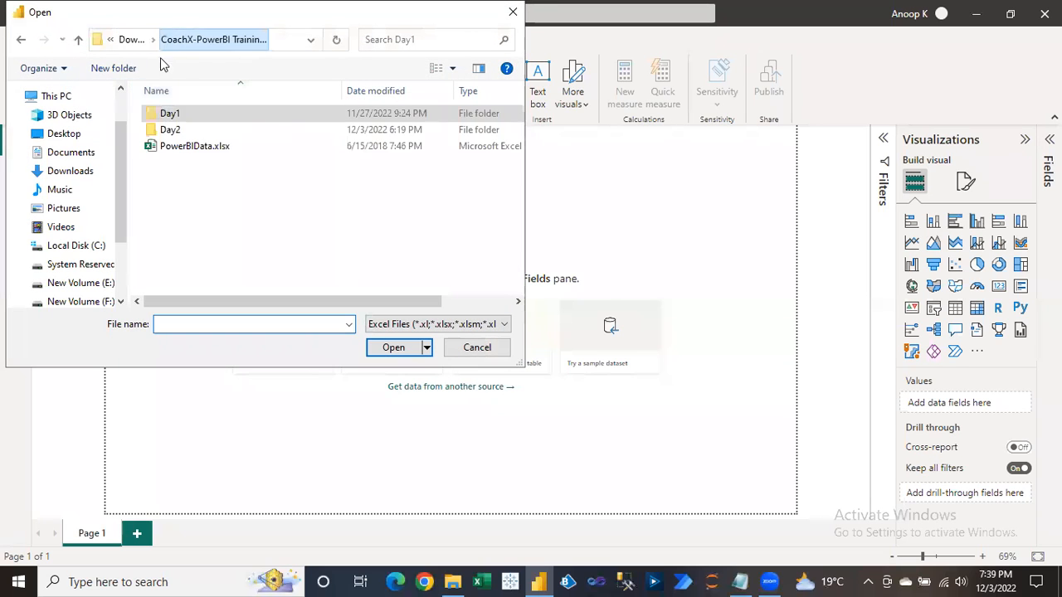
click(186, 147)
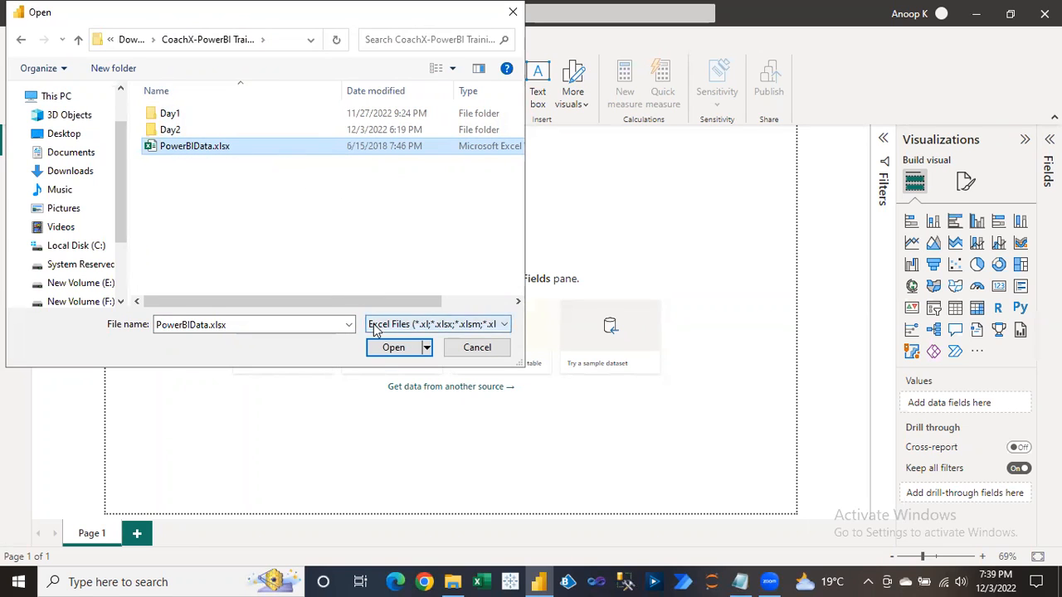
click(386, 349)
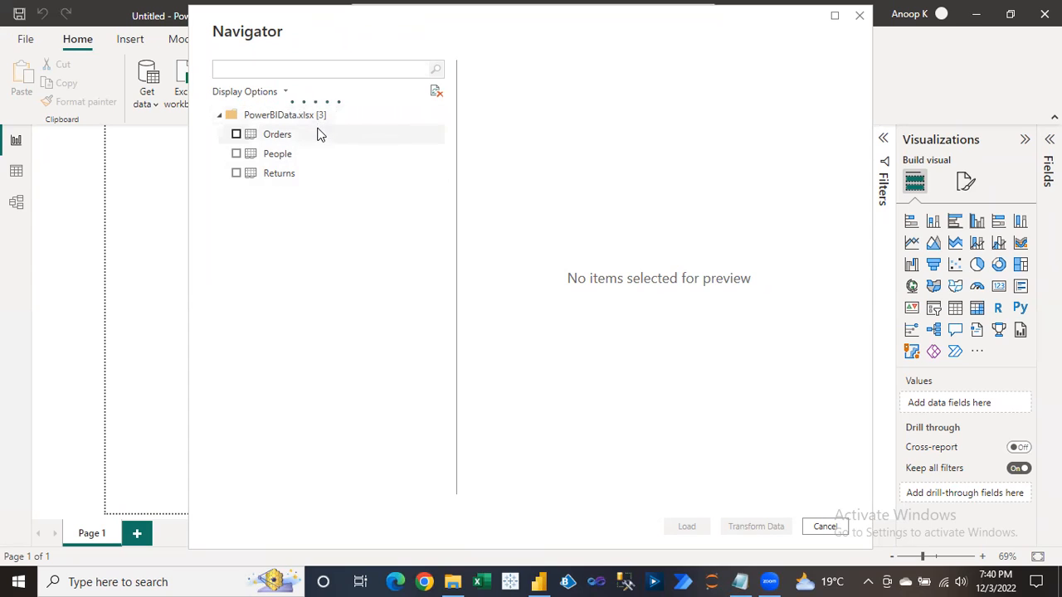
Select the Orders sheet in the Navigator and load its 51,290 rows.
click(236, 134)
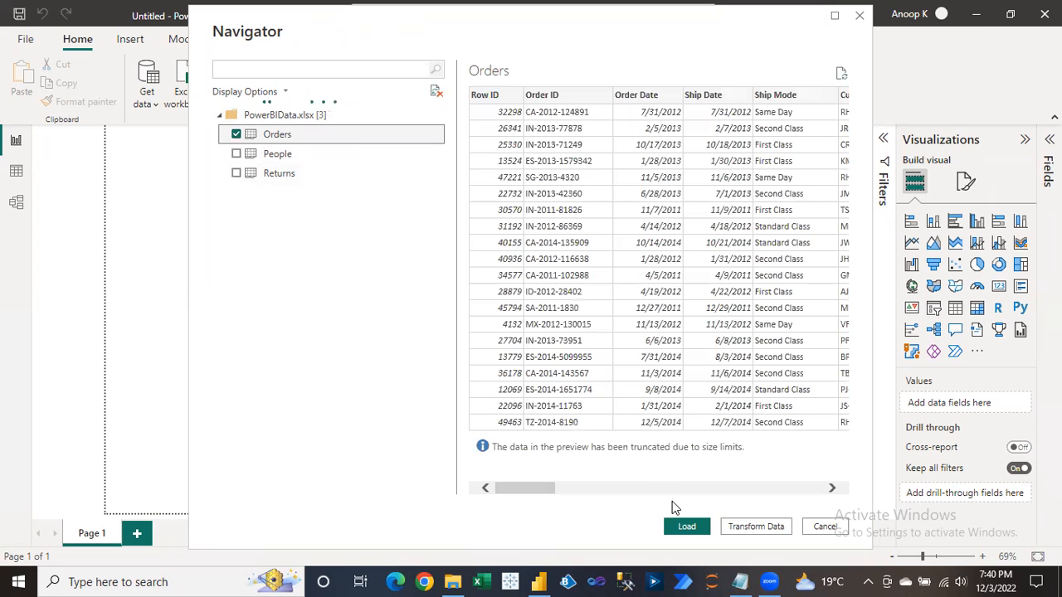
click(686, 531)
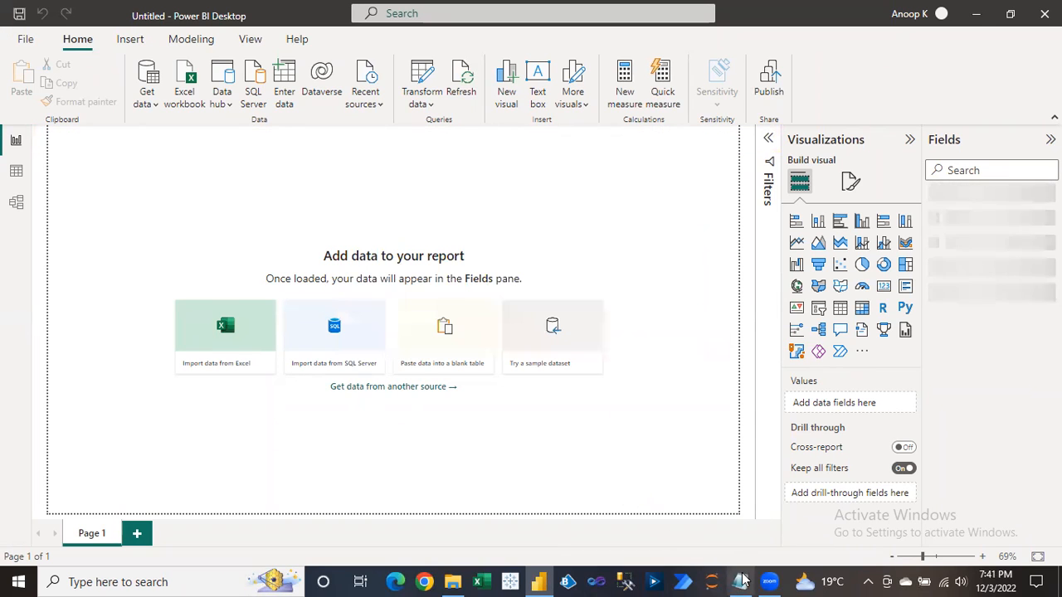
mouse_move(741, 582)
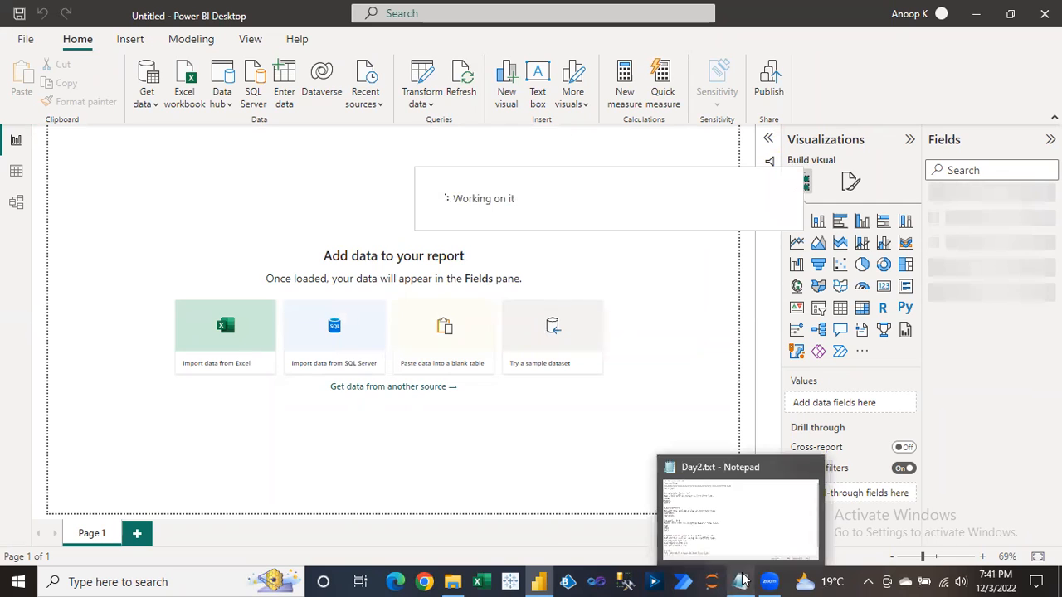
Back in Day2.txt, add a ====== separator line below the 11/4/1980 date example.
click(741, 581)
click(347, 513)
key(Down)
key(Down)
key(Down)
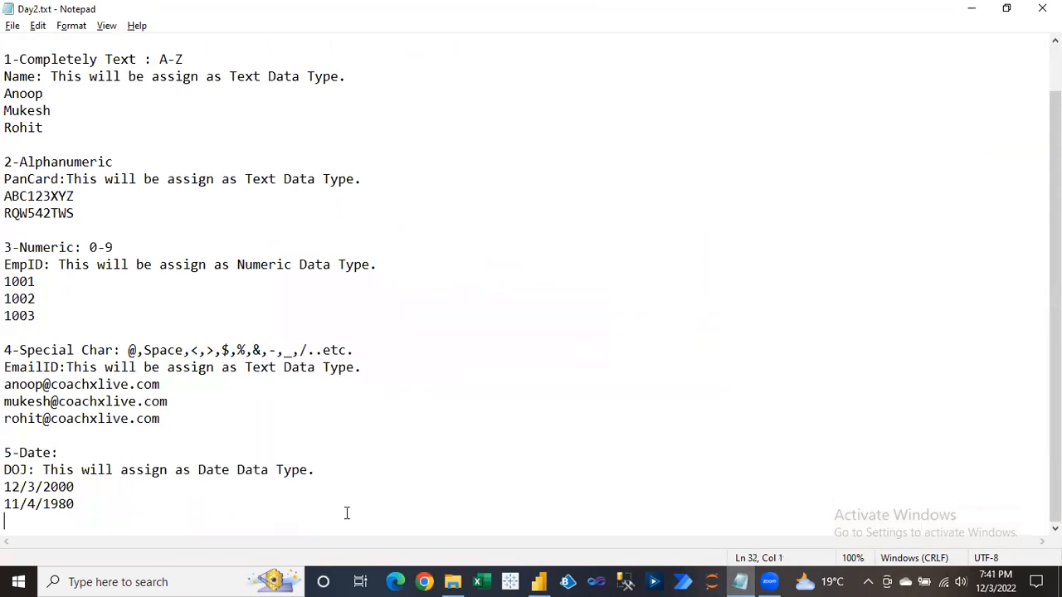
key(Return)
key(Return)
key(Return)
key(Return)
key(Return)
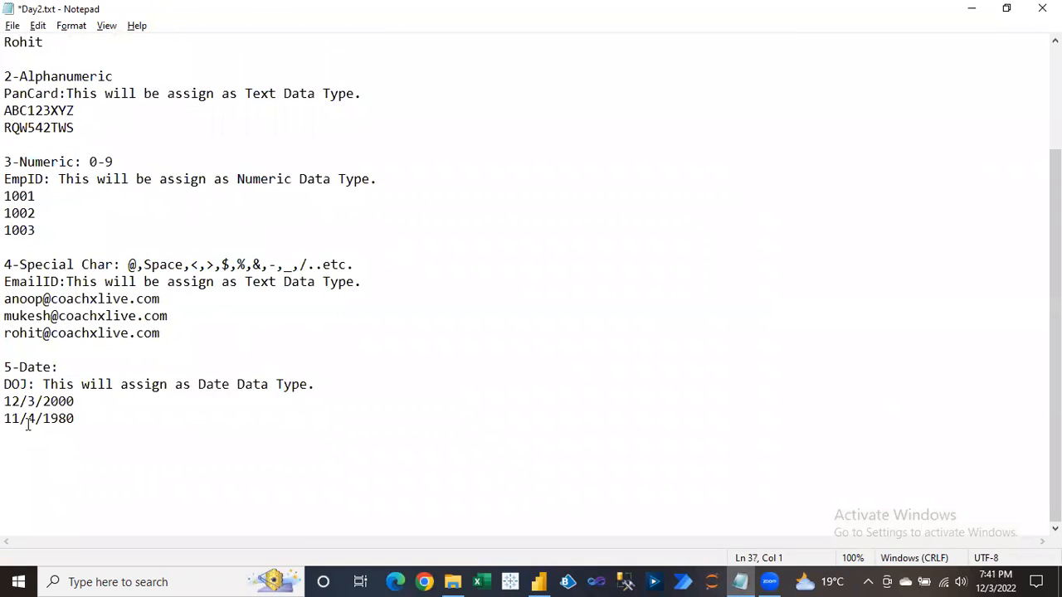
drag(6, 386, 35, 384)
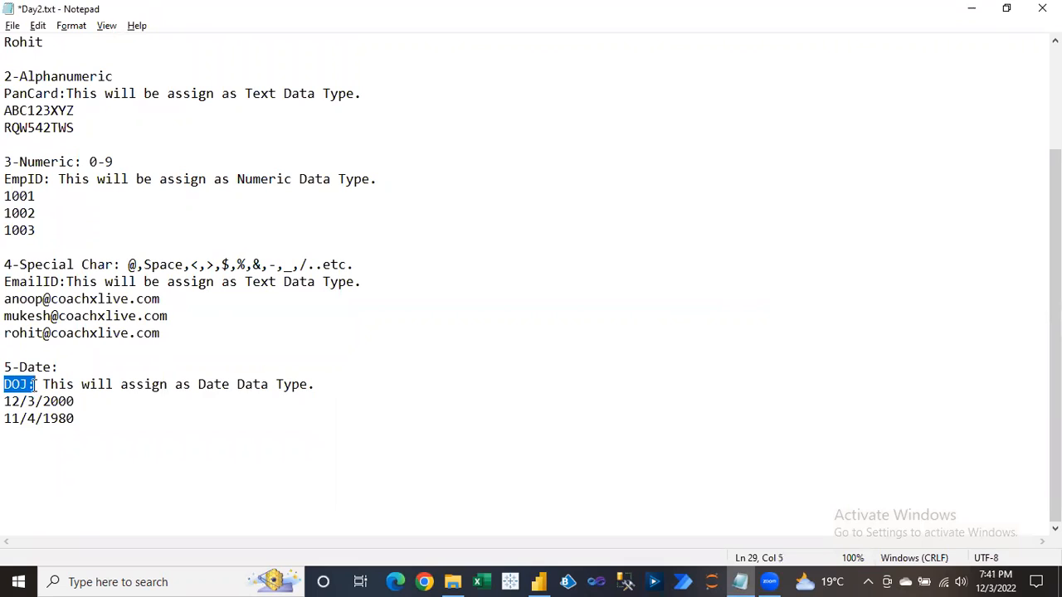
click(24, 440)
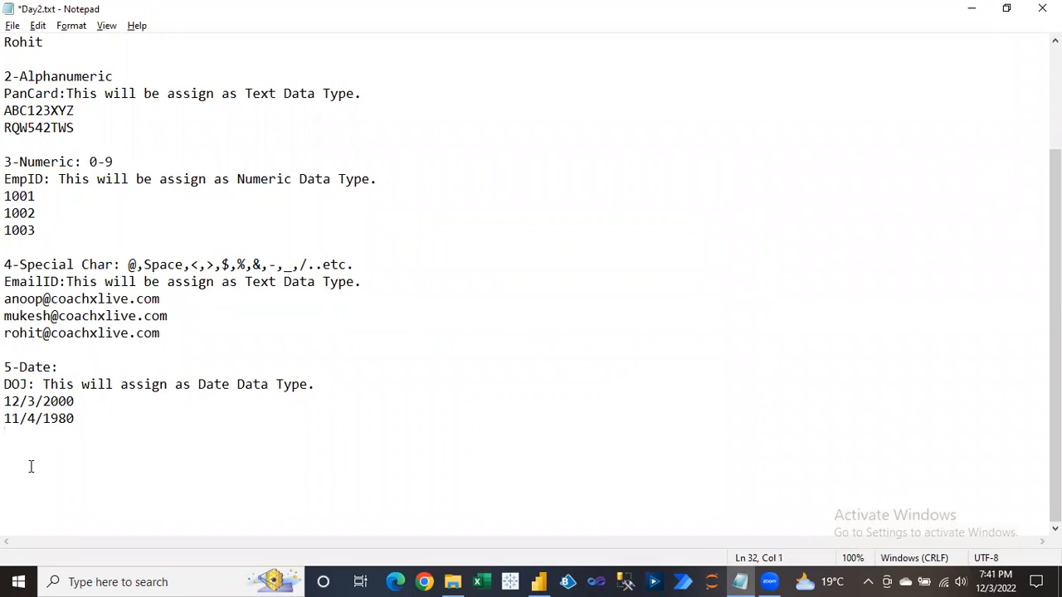
key(Return)
text(======)
key(Return)
key(Return)
Type the note 'CalendarICON DOJ' under the separator.
text(D)
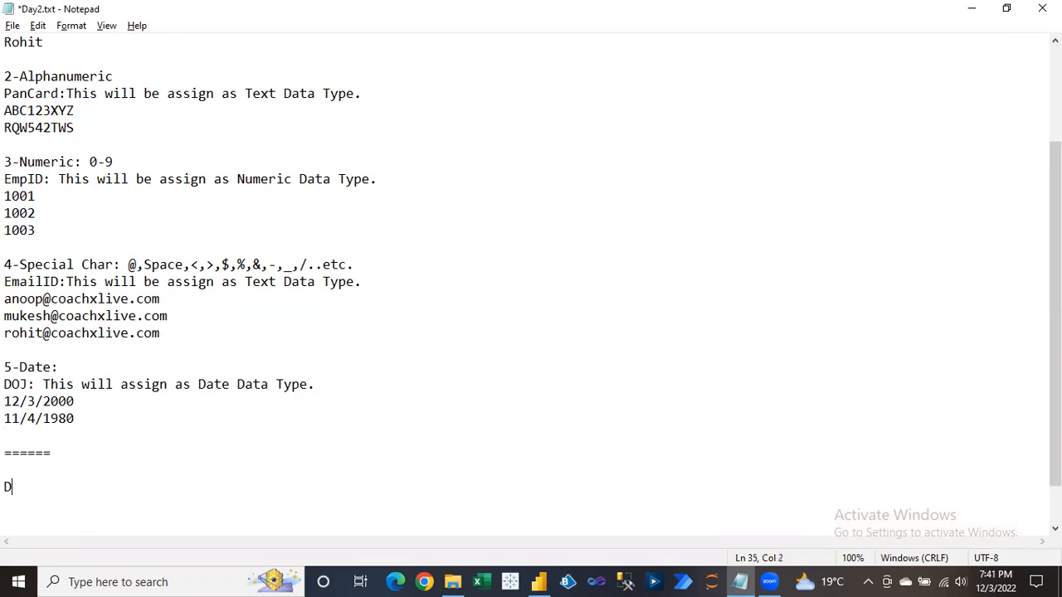
key(BackSpace)
text(Caq)
key(BackSpace)
text(lendarICON)
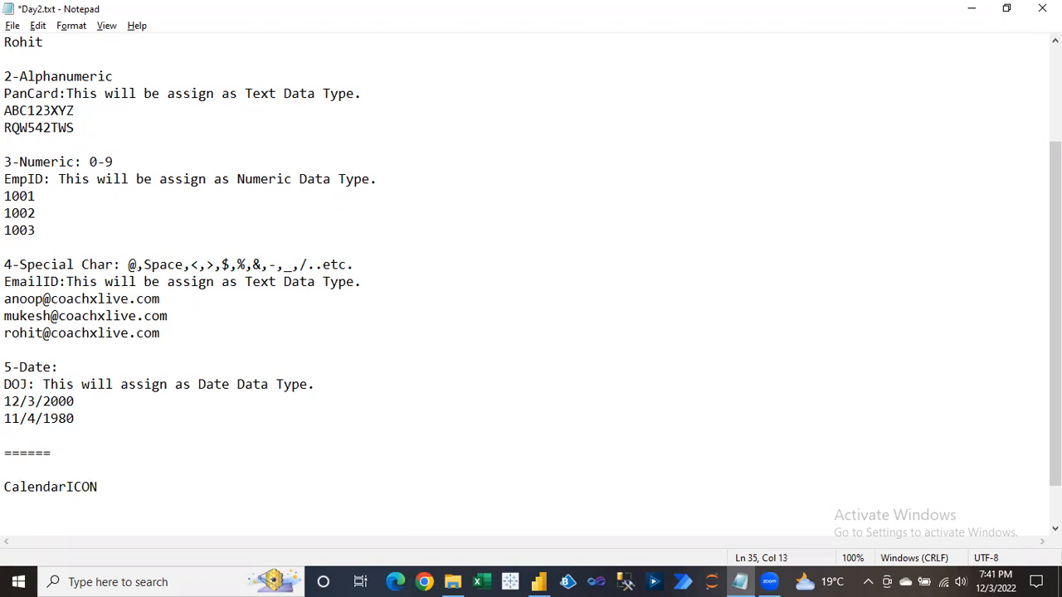
text( DOJ)
key(Return)
text(>)
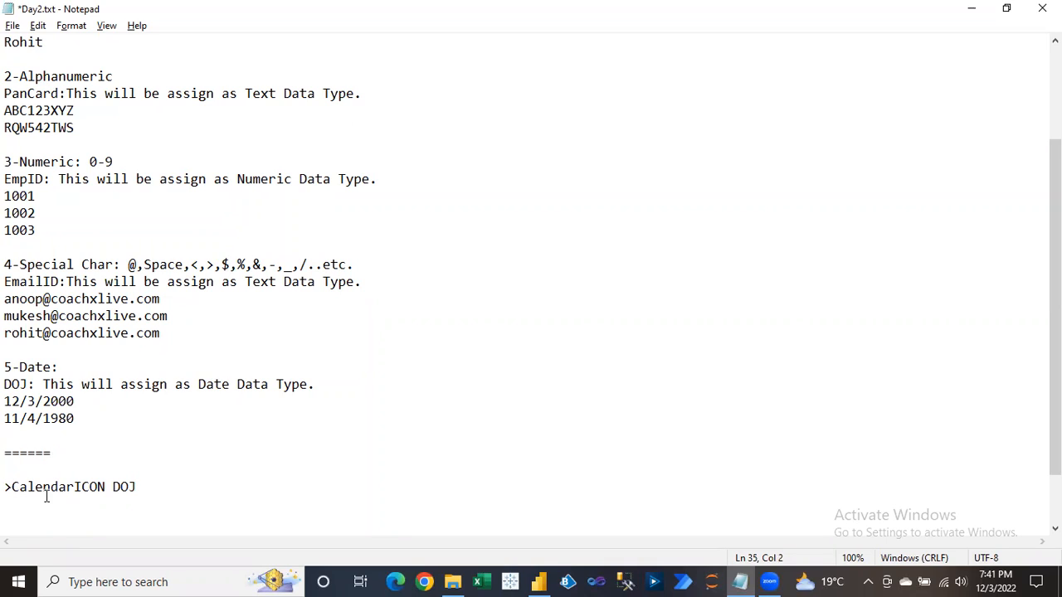
click(151, 488)
Add a 'Date Heierachy' line beneath CalendarICON DOJ.
key(Return)
text(Date Her)
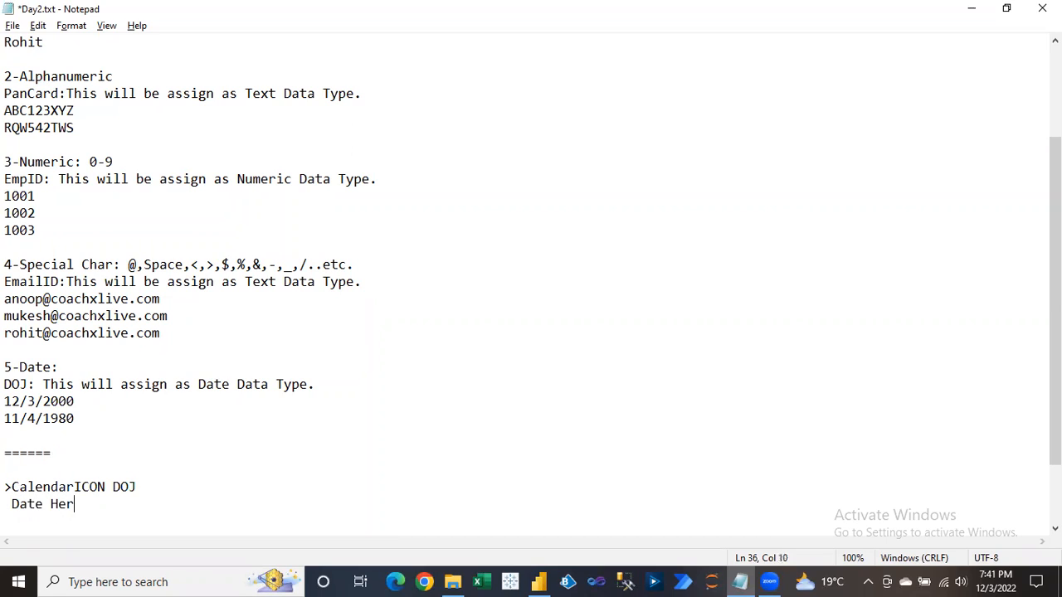
key(BackSpace)
text(ierachy)
key(Return)
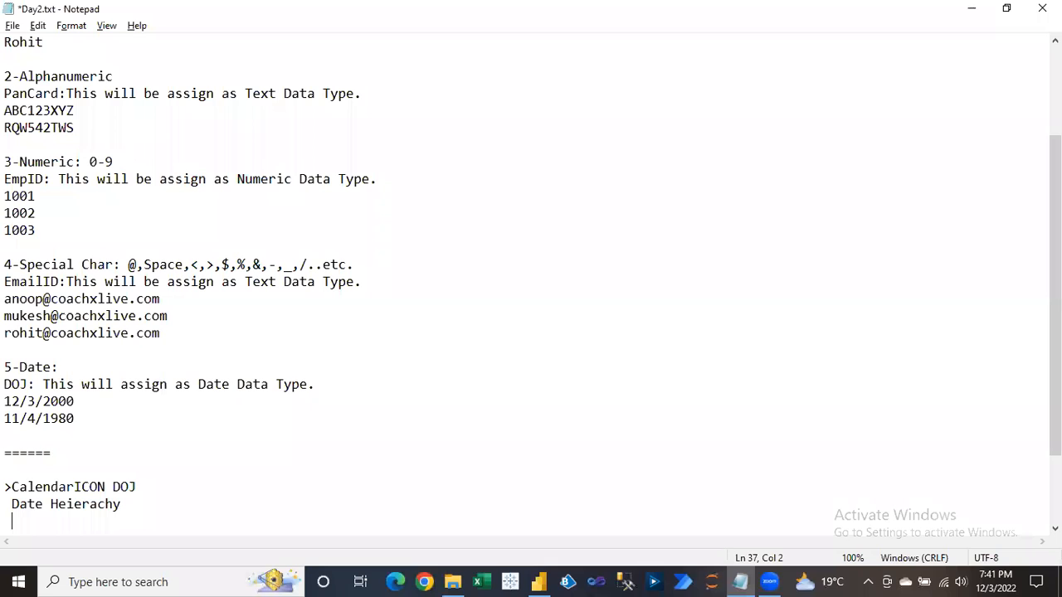
List the checkbox lines for Year, Quarter, Month and Days.
text(CheckBox Year)
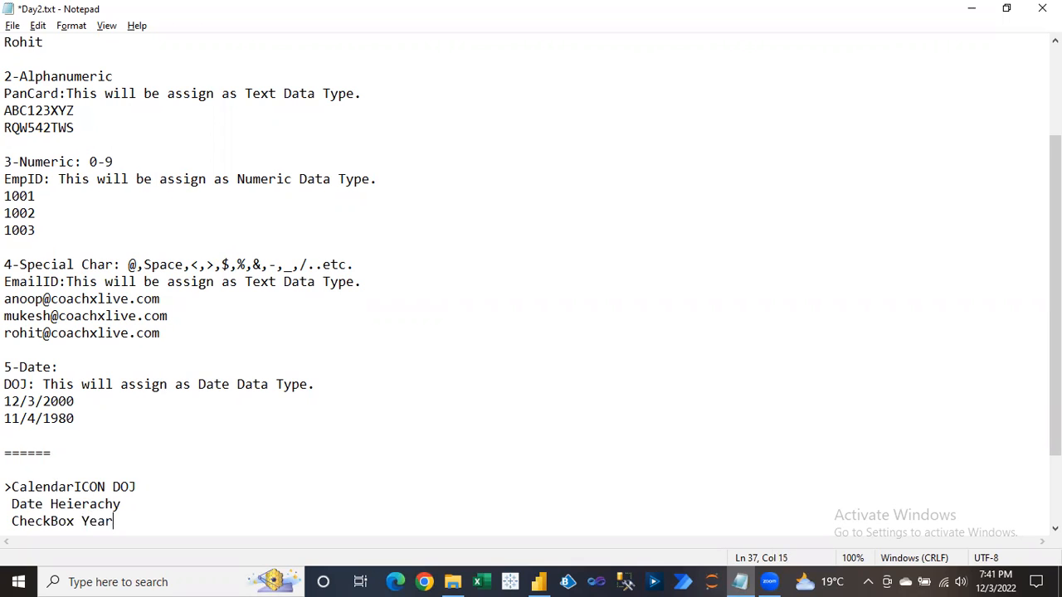
key(Return)
text(Chec)
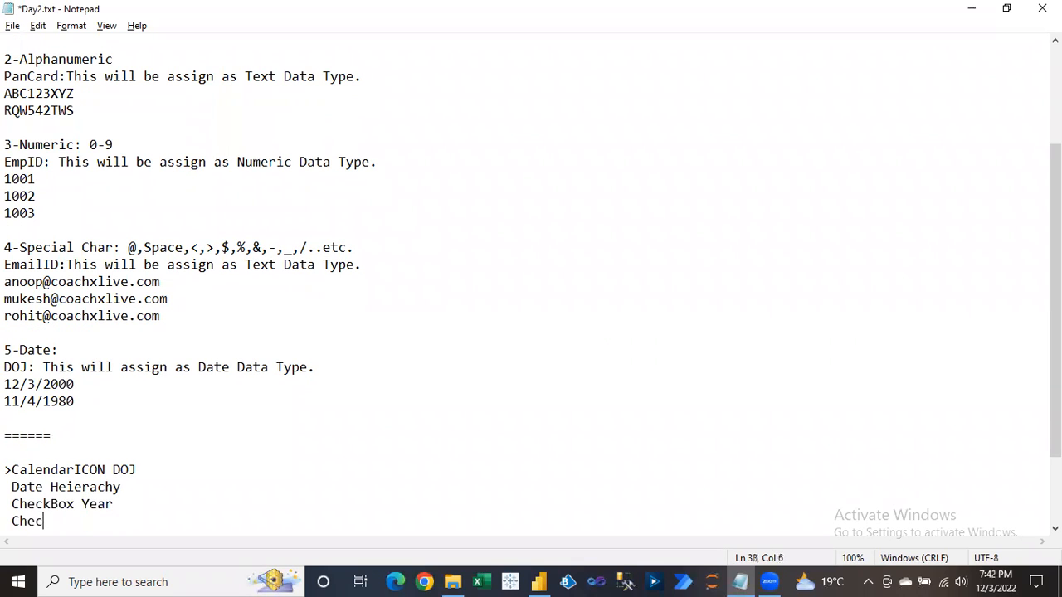
text(kBOX Quarter)
key(Return)
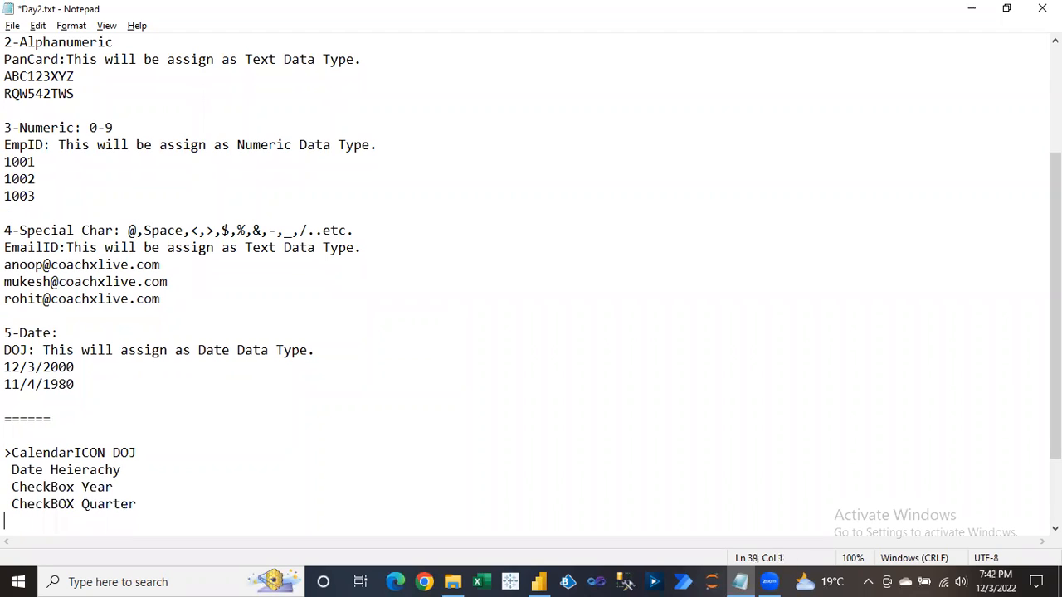
text(CheckBox Month)
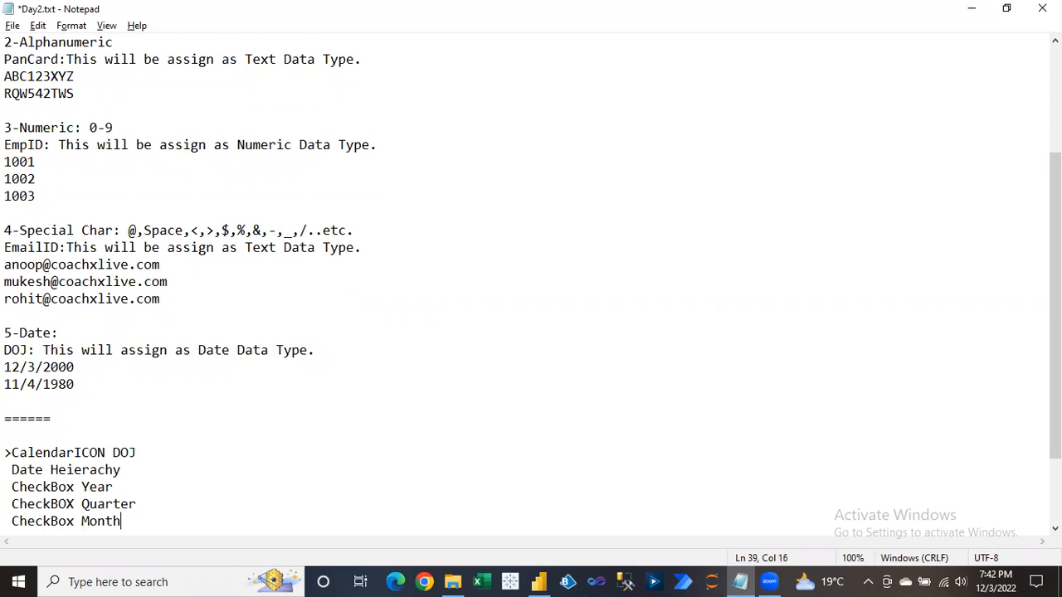
key(Return)
text(C)
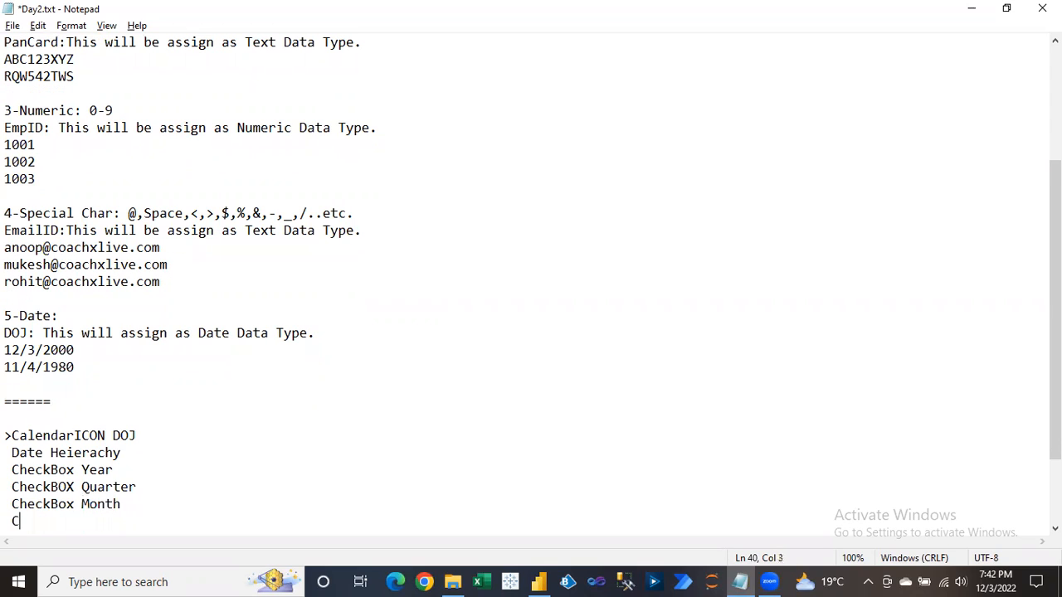
text(heckBox Days)
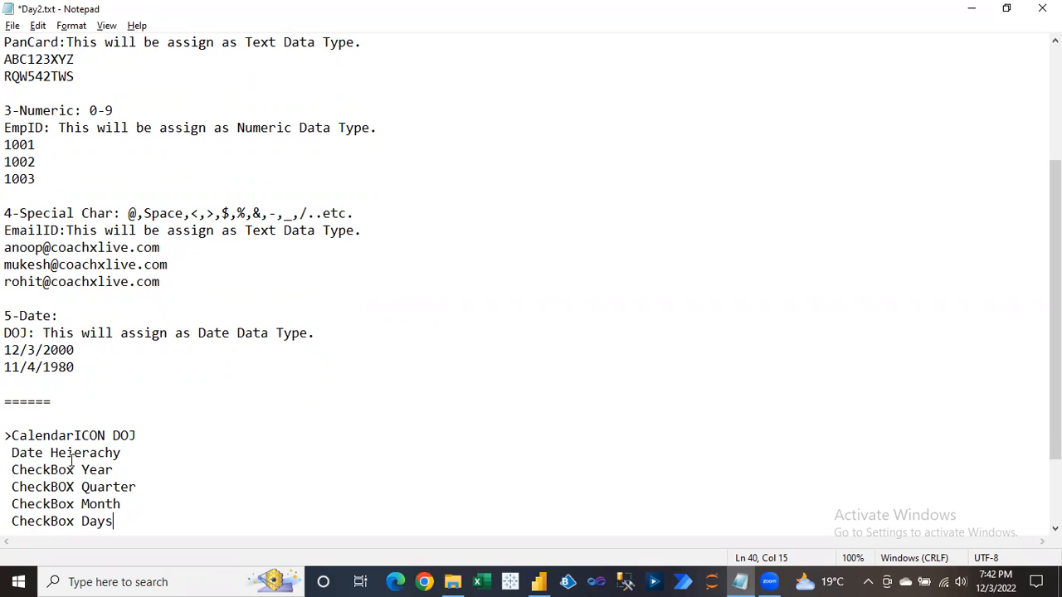
key(shift+Left)
text(x)
Correct 'CheckBOx' to 'CheckBox' on the Quarter line, then return to Power BI Desktop.
mouse_move(117, 521)
mouse_down()
mouse_move(84, 521)
mouse_move(82, 503)
mouse_move(125, 504)
mouse_up()
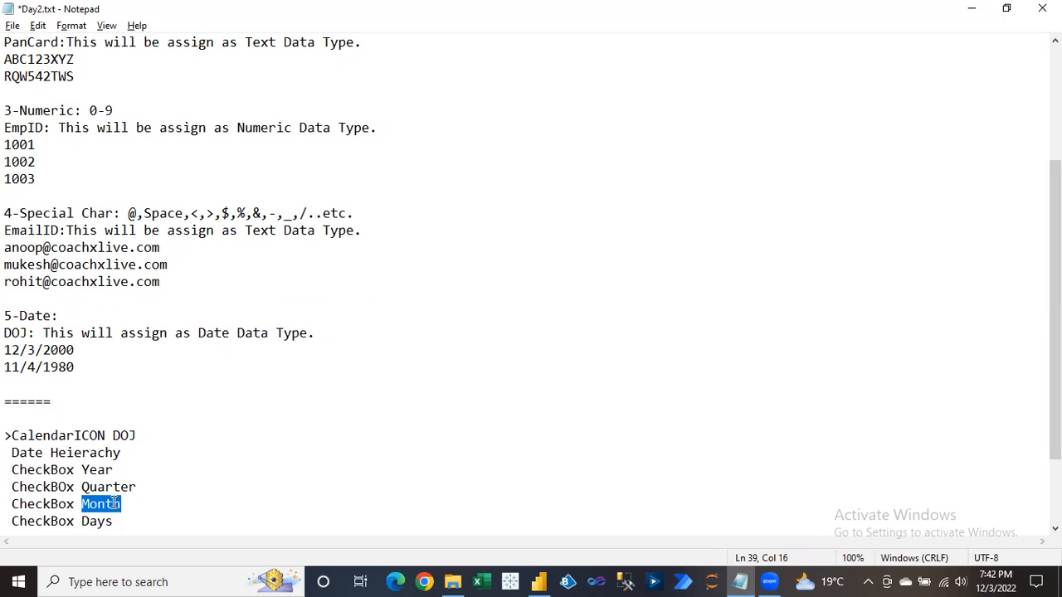
drag(81, 487, 135, 488)
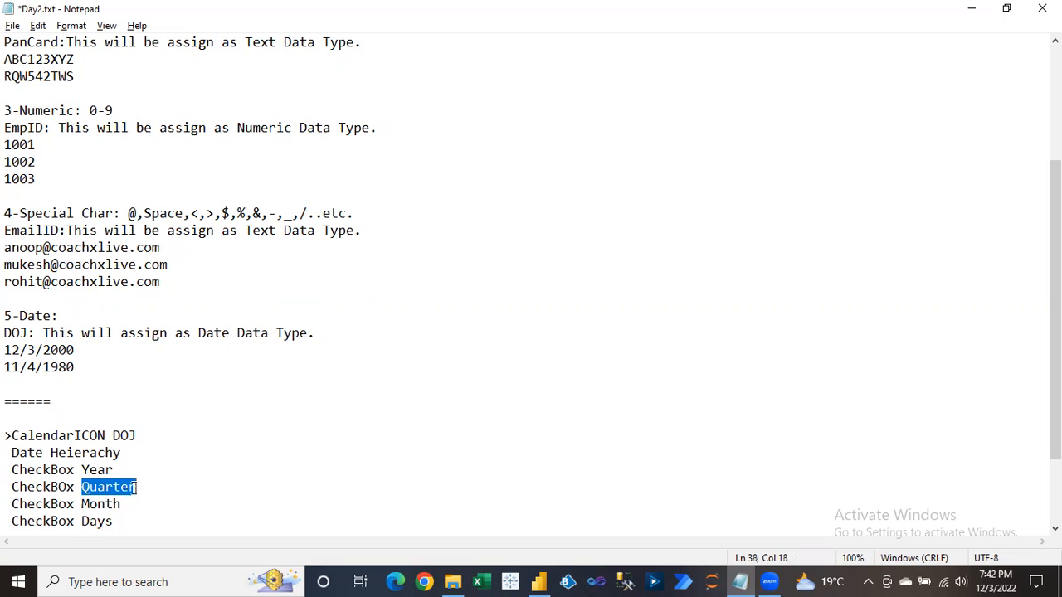
click(66, 487)
key(BackSpace)
text(o)
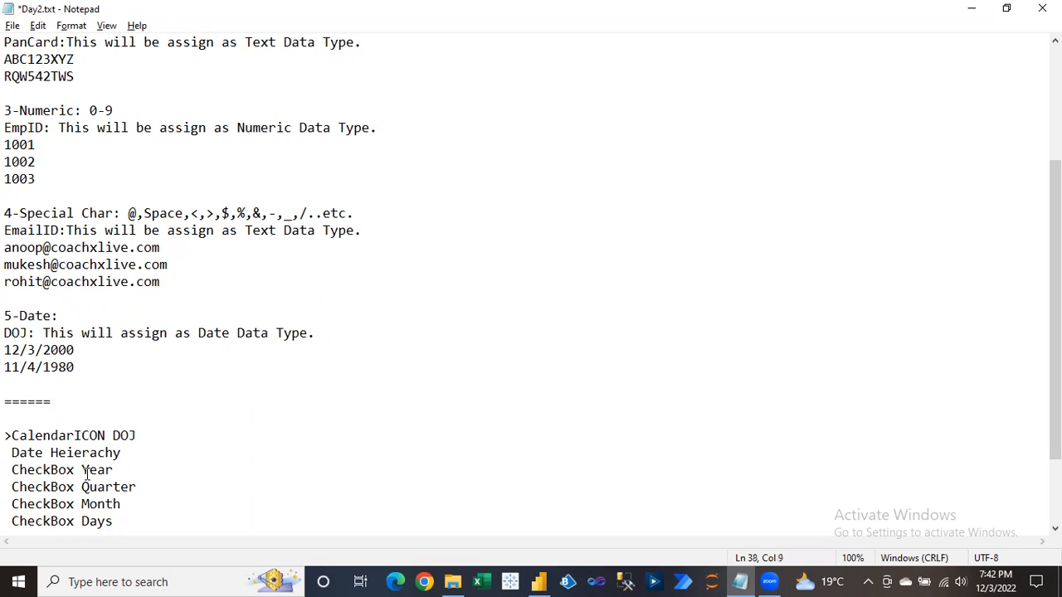
drag(84, 470, 116, 470)
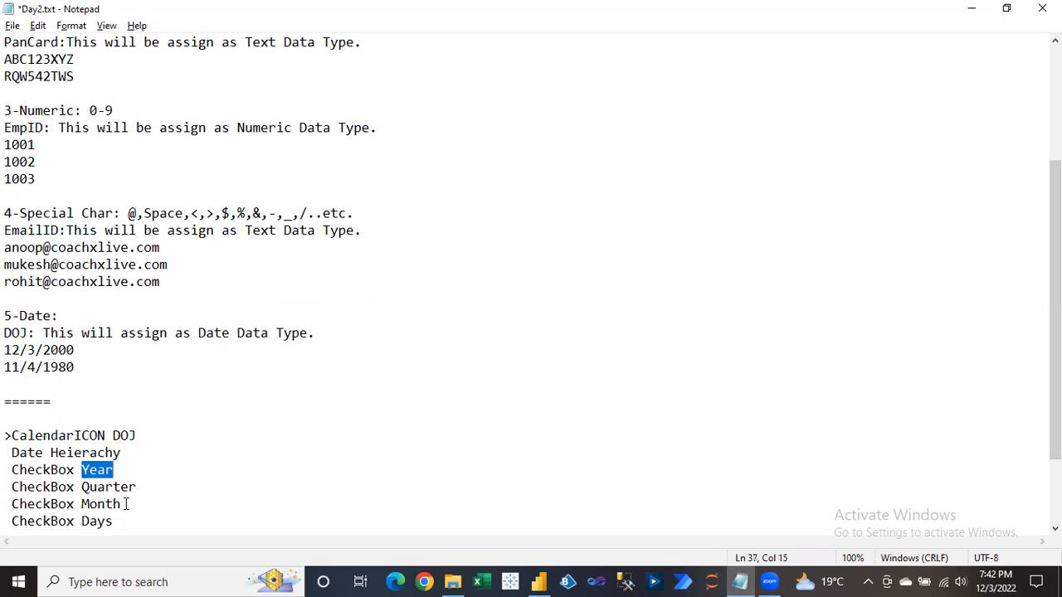
key(alt+Tab)
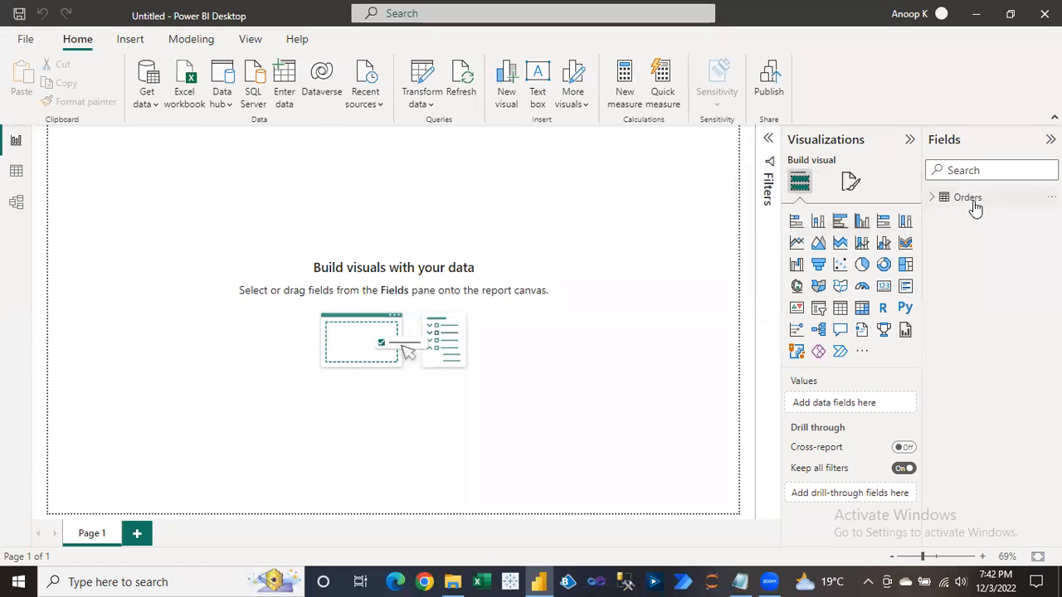
Expand Orders in the Fields pane and scroll through its columns from Category to Sales.
click(932, 199)
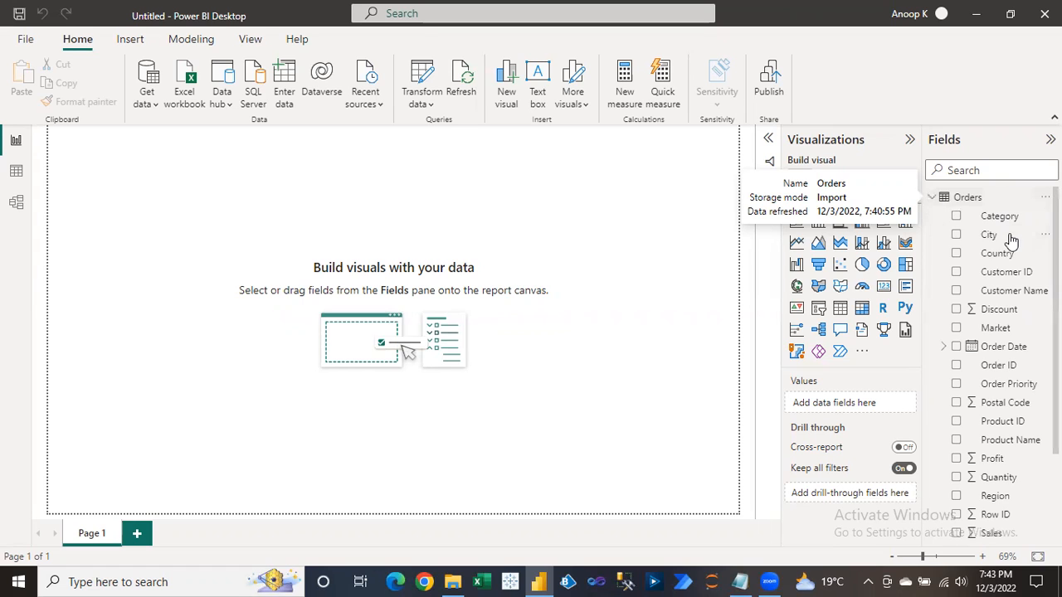
scroll(994, 365, down, 3)
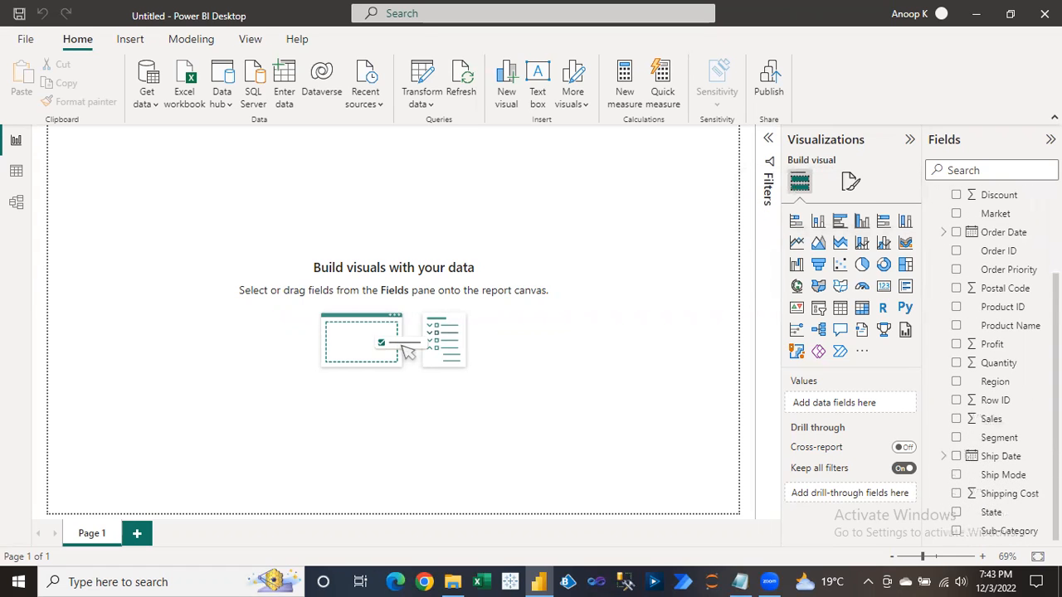
scroll(995, 365, up, 3)
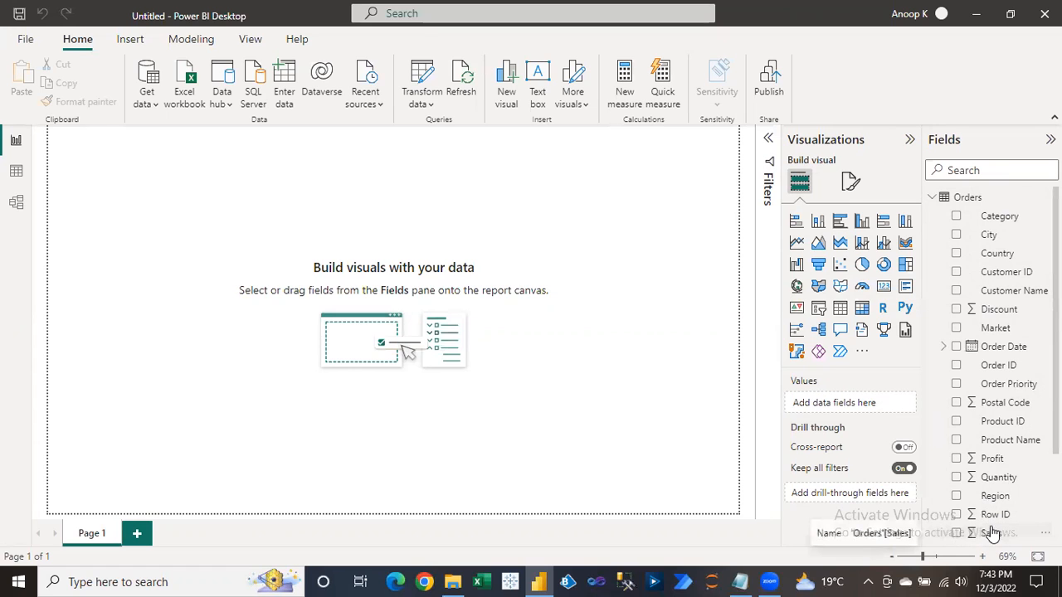
scroll(992, 531, down, 1)
scroll(995, 365, down, 1)
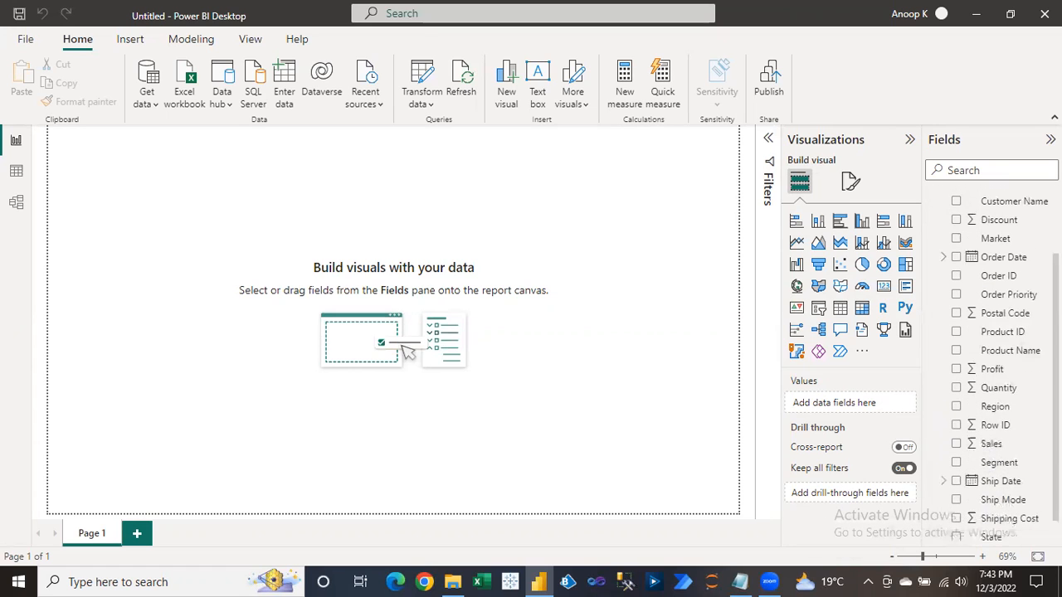
scroll(995, 365, up, 2)
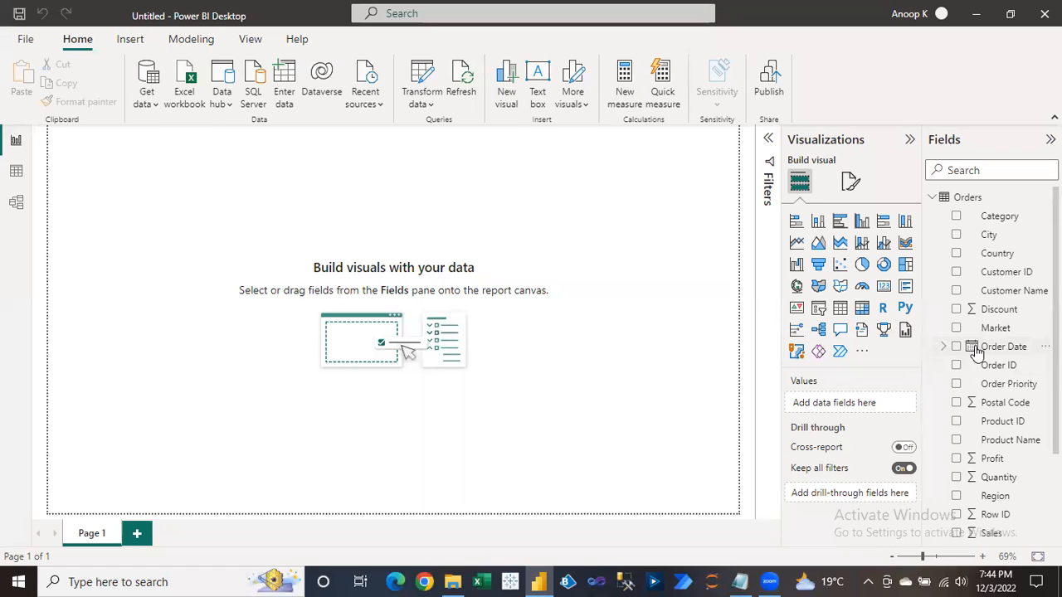
scroll(970, 461, down, 3)
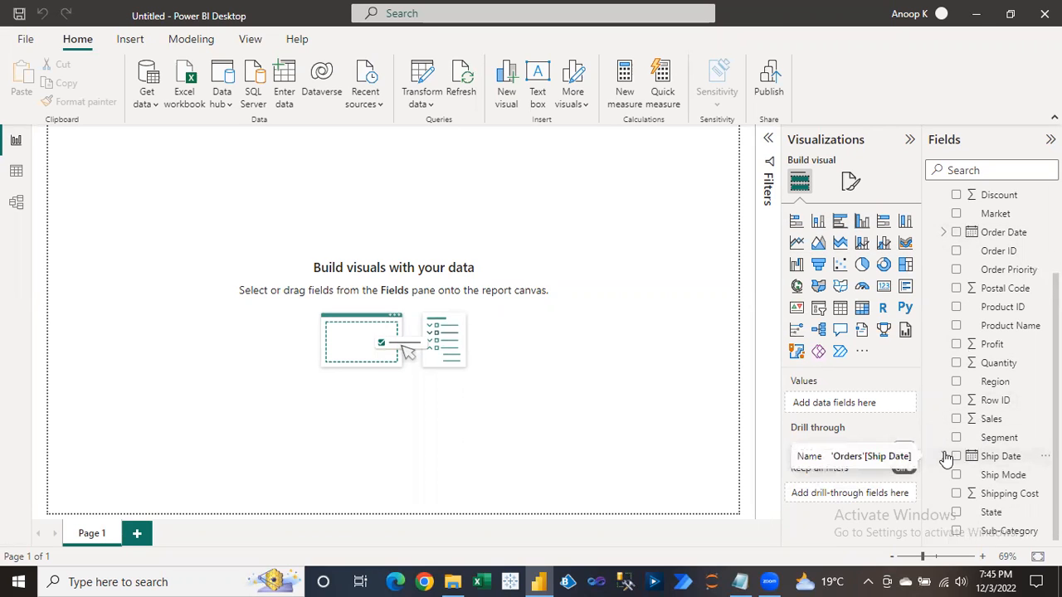
Expand Order Date and its Date Hierarchy into Year, Quarter, Month and Day, comparing with the notes.
click(945, 234)
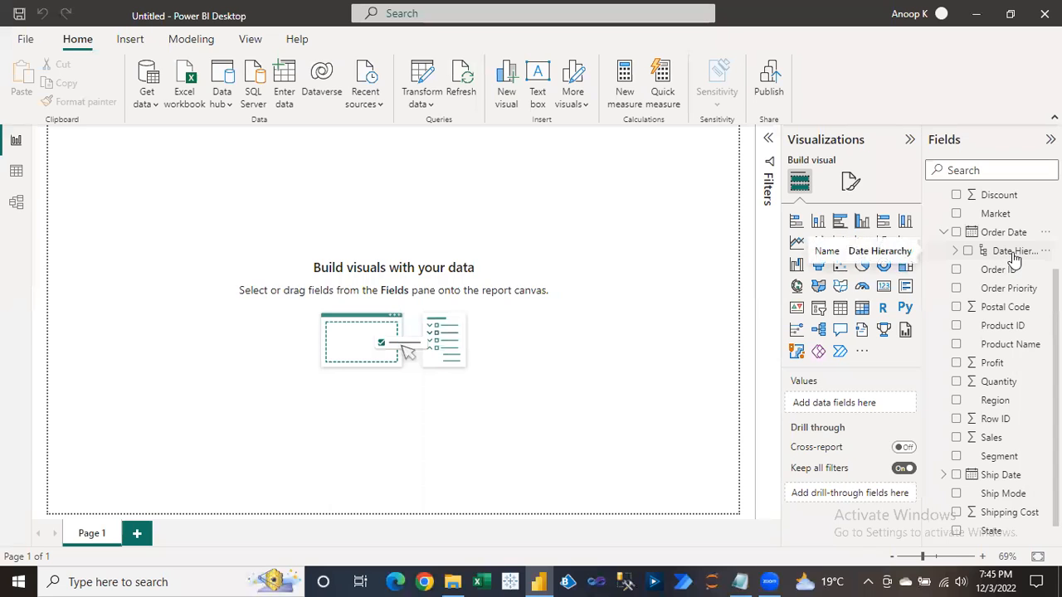
key(alt+Tab)
drag(6, 453, 127, 454)
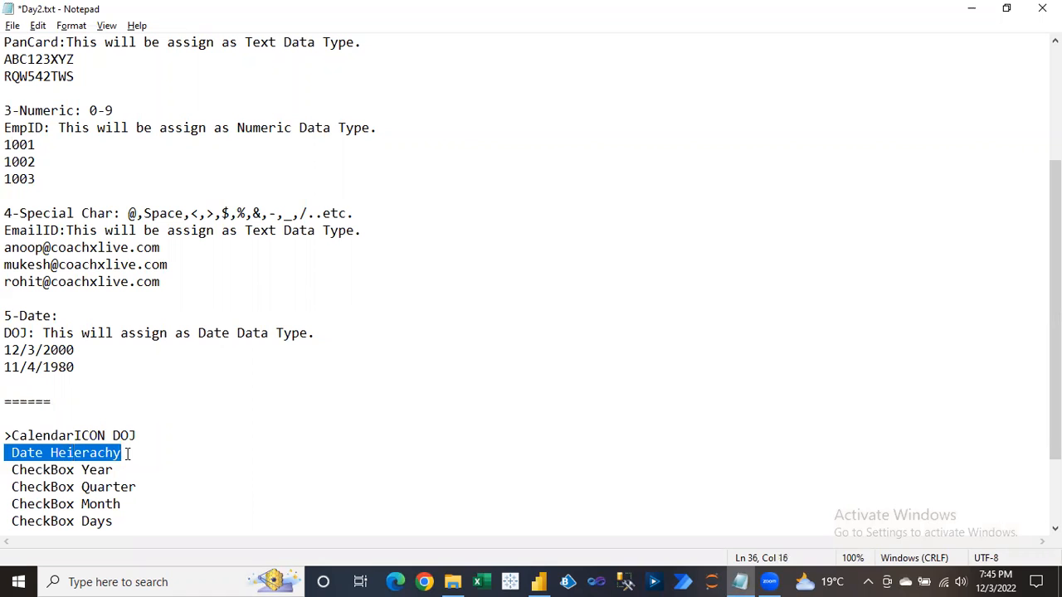
click(127, 454)
key(alt+Tab)
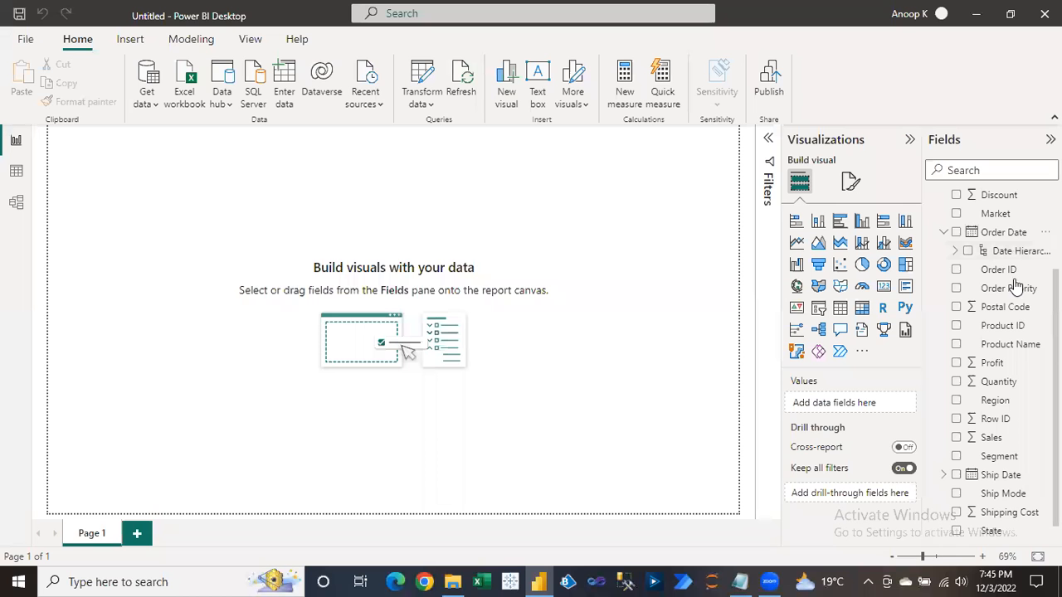
click(955, 252)
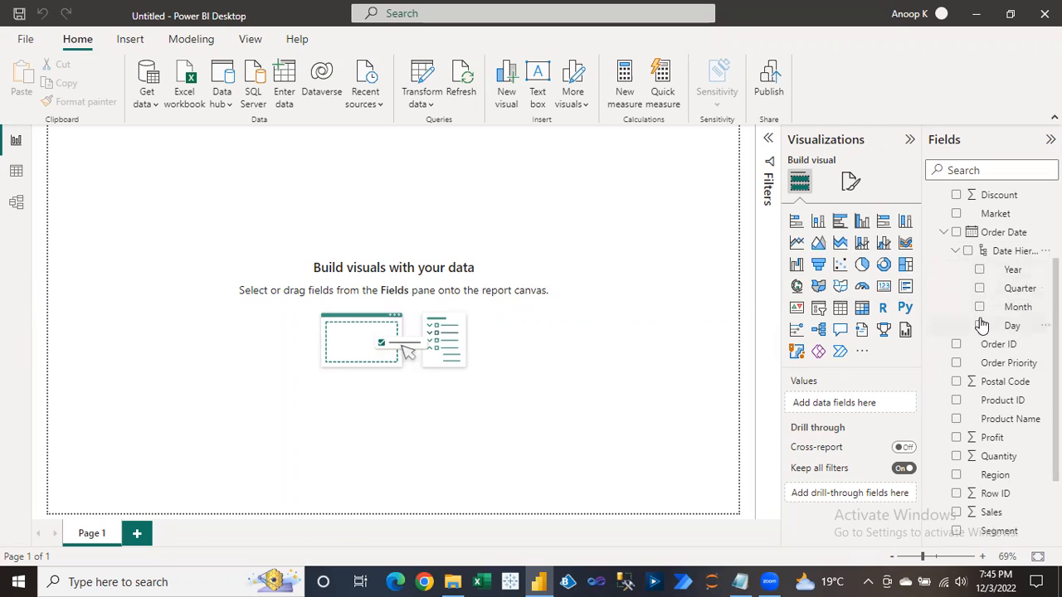
key(alt+Tab)
drag(43, 470, 68, 471)
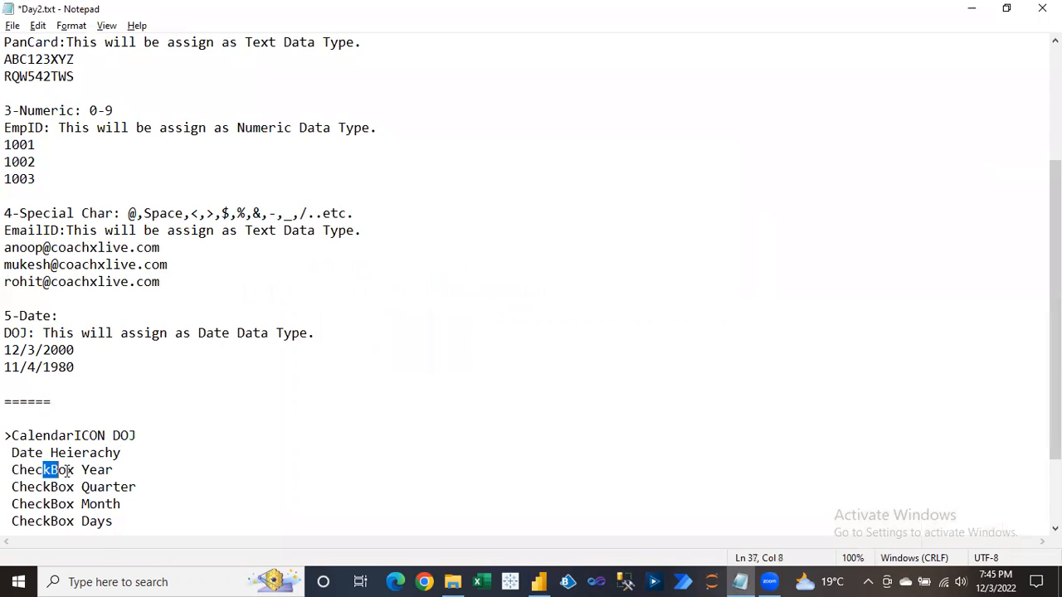
click(82, 469)
click(95, 488)
drag(88, 503, 113, 521)
click(113, 520)
key(alt+Tab)
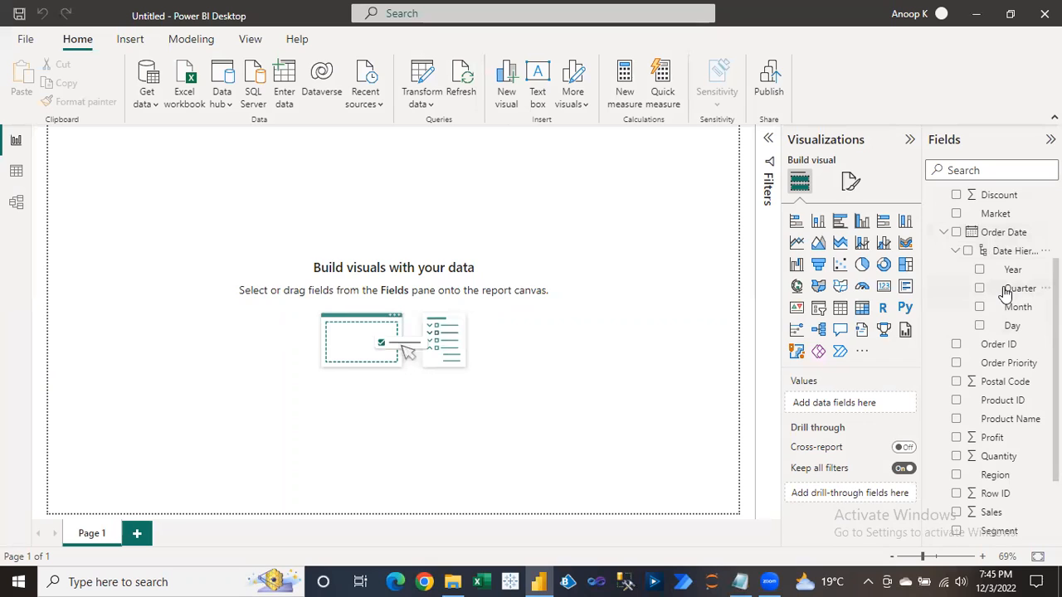
Switch to Data view and scroll across the Orders table's 51,290 rows and all columns.
mouse_move(1005, 293)
mouse_move(959, 239)
scroll(991, 357, up, 1)
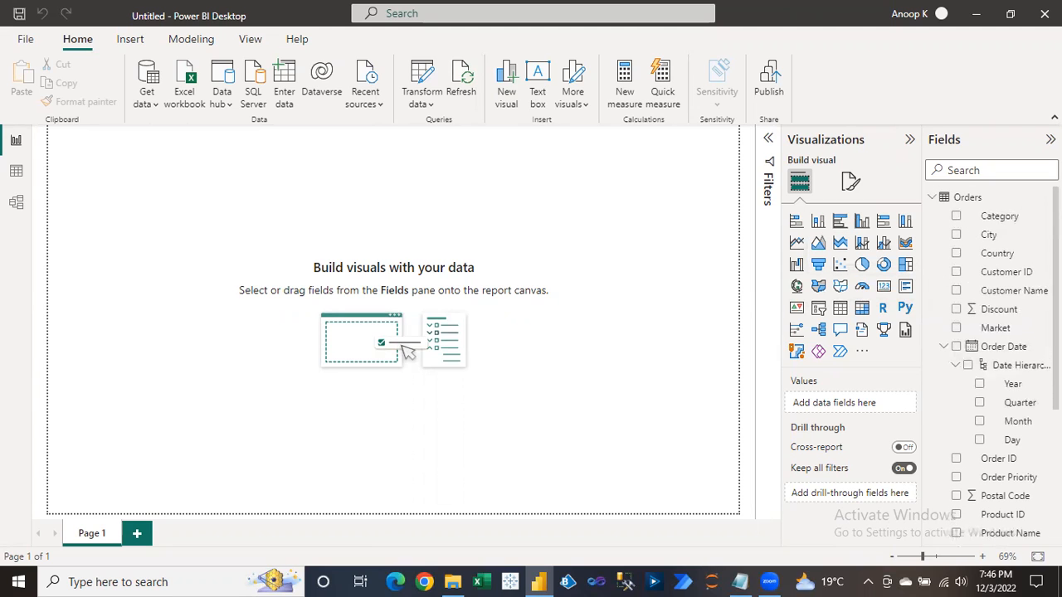
click(16, 174)
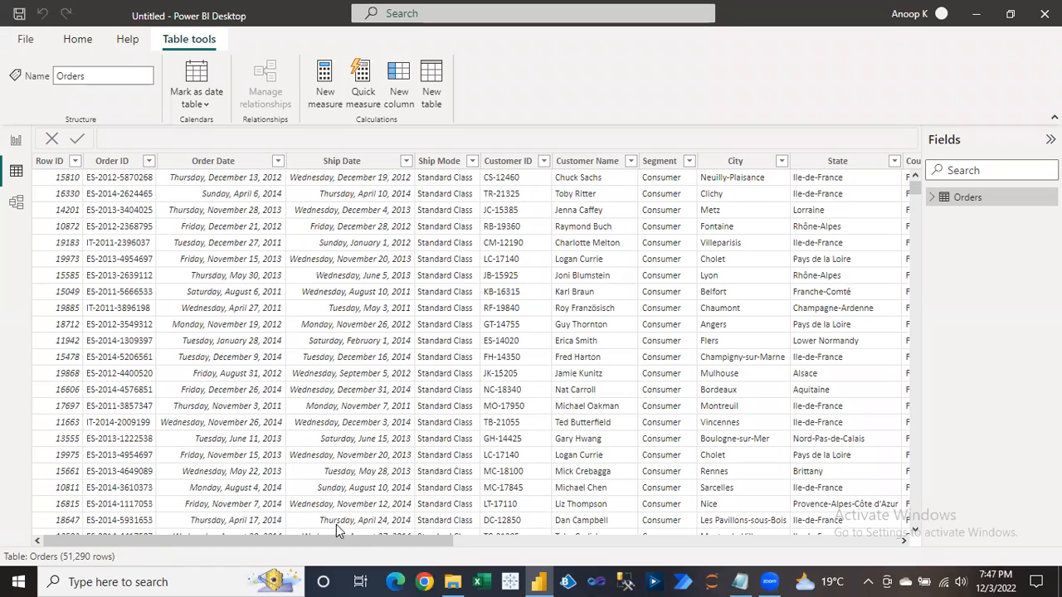
drag(508, 548, 863, 555)
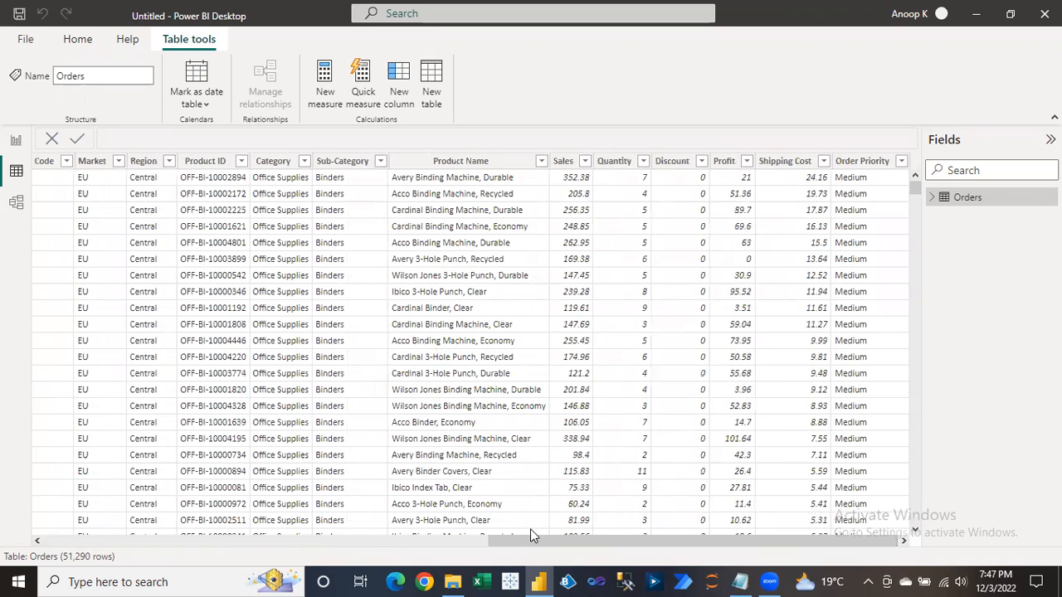
drag(538, 546, 10, 189)
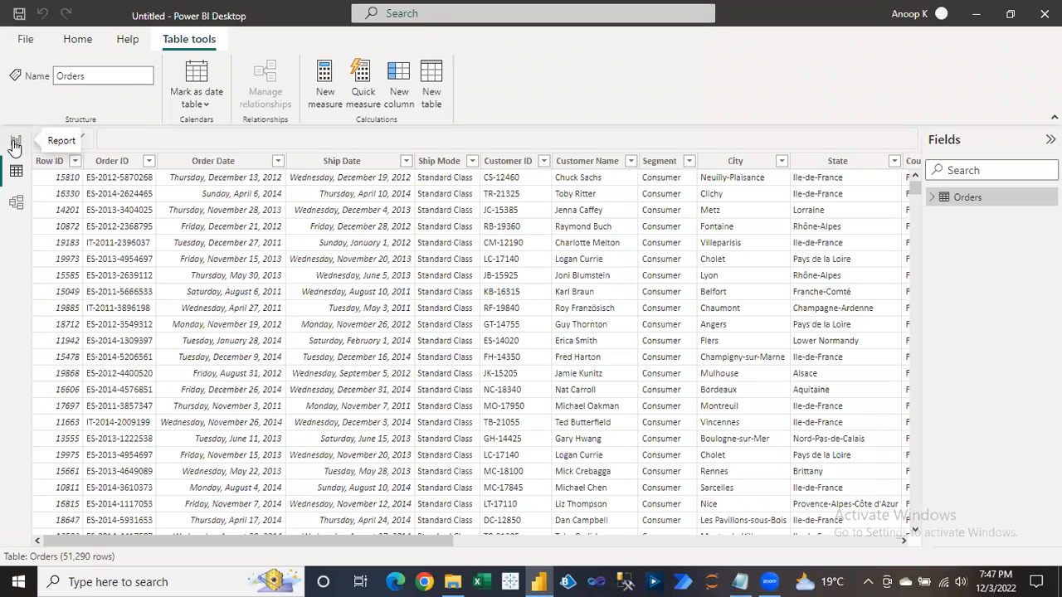
Go back to the report canvas, then bring the Day2.txt notes to the front.
click(14, 144)
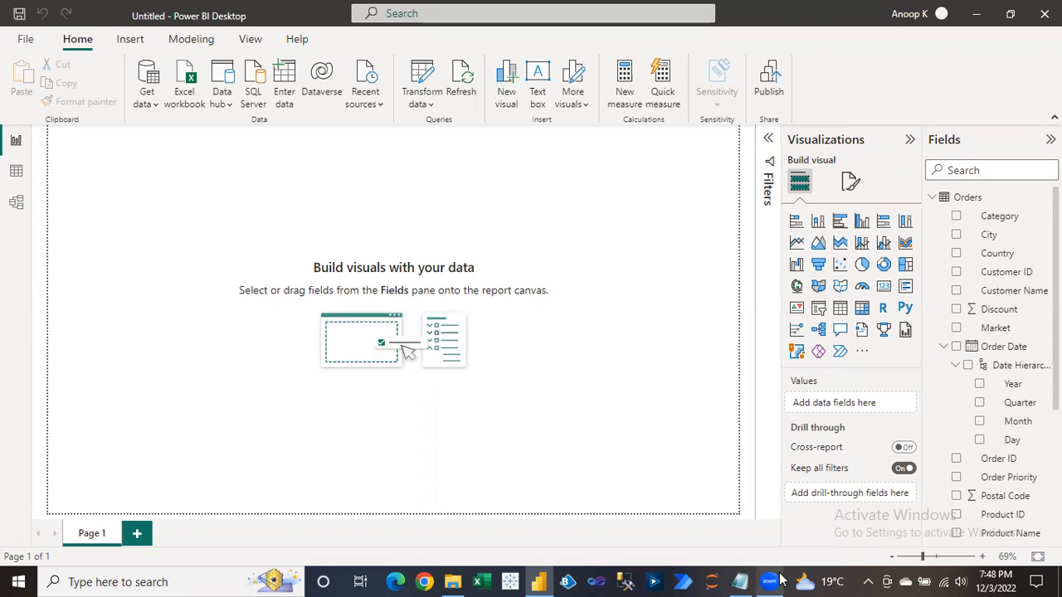
click(740, 582)
Add a long ==== divider and an 'ETL:' heading below the hierarchy notes.
key(Up)
key(Up)
key(Up)
key(Down)
key(Down)
key(Down)
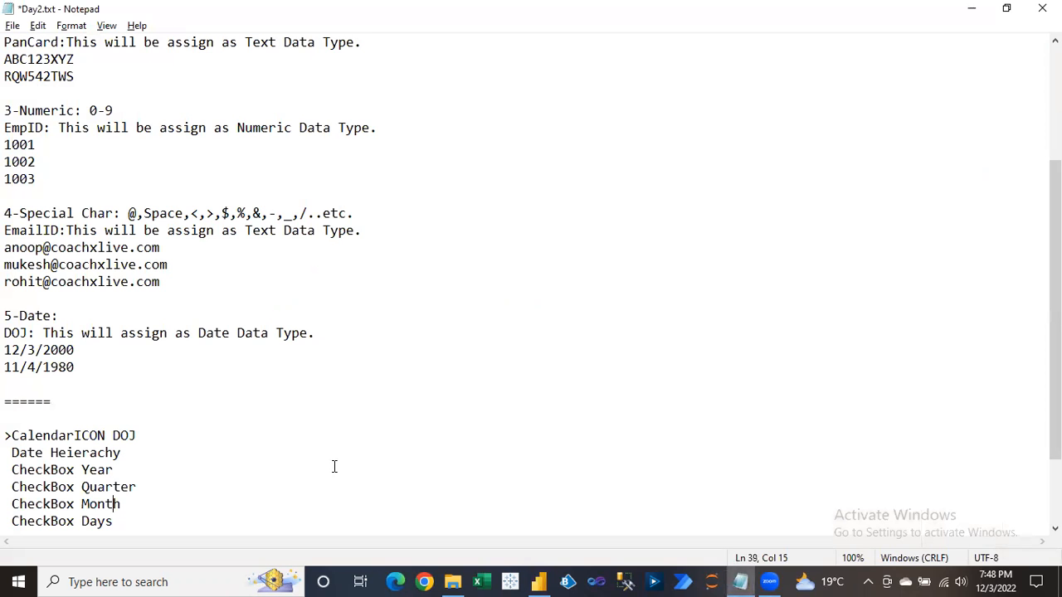
key(Return)
key(Return)
text(===============================)
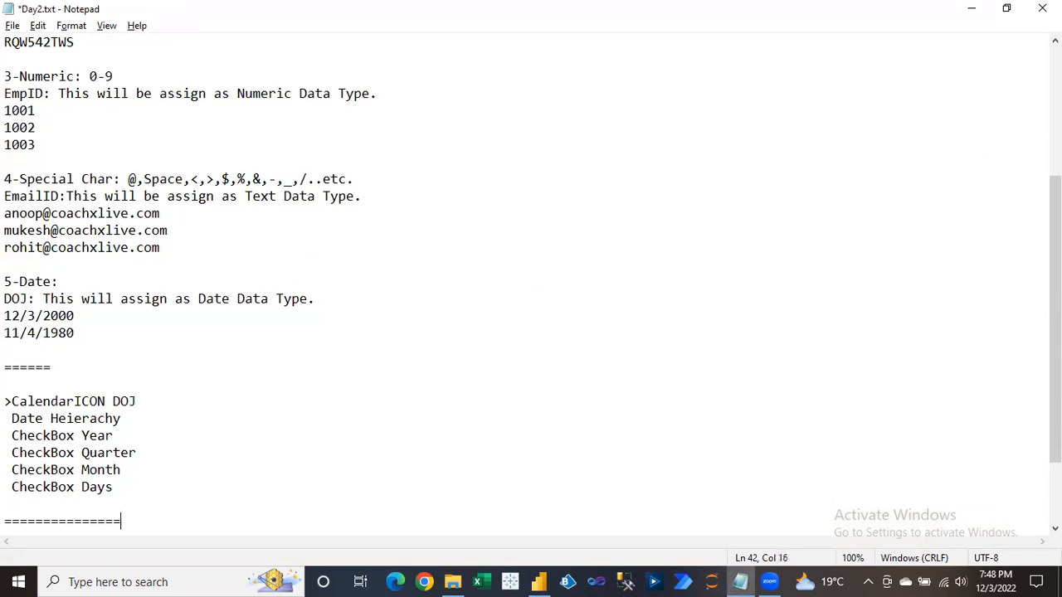
key(Return)
key(Return)
text(ETL:)
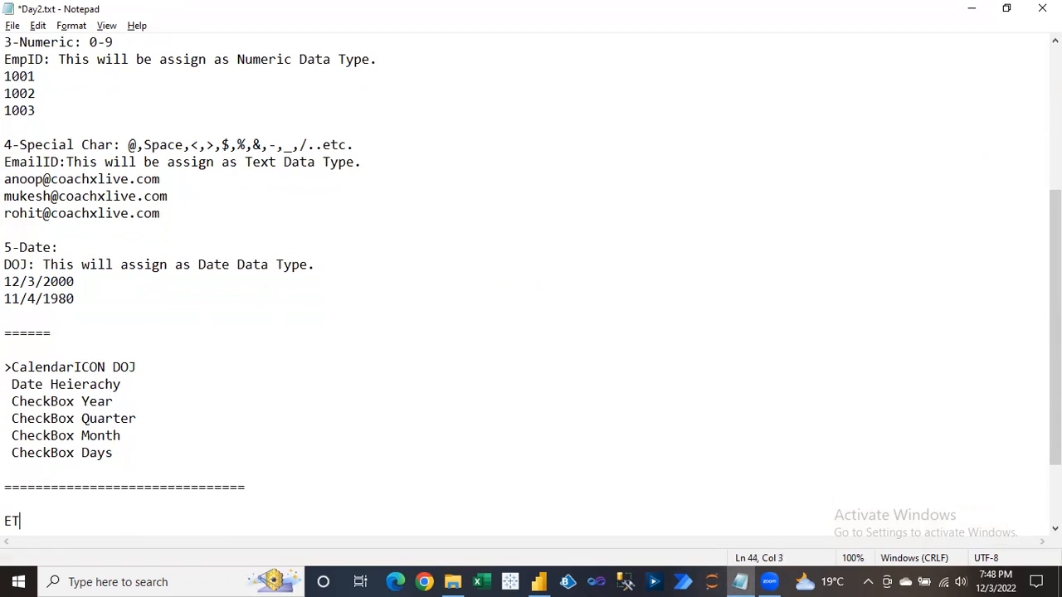
key(Return)
List 'E:Extract', 'T:Transaformation' and 'L:Loading' under the ETL heading.
key(Return)
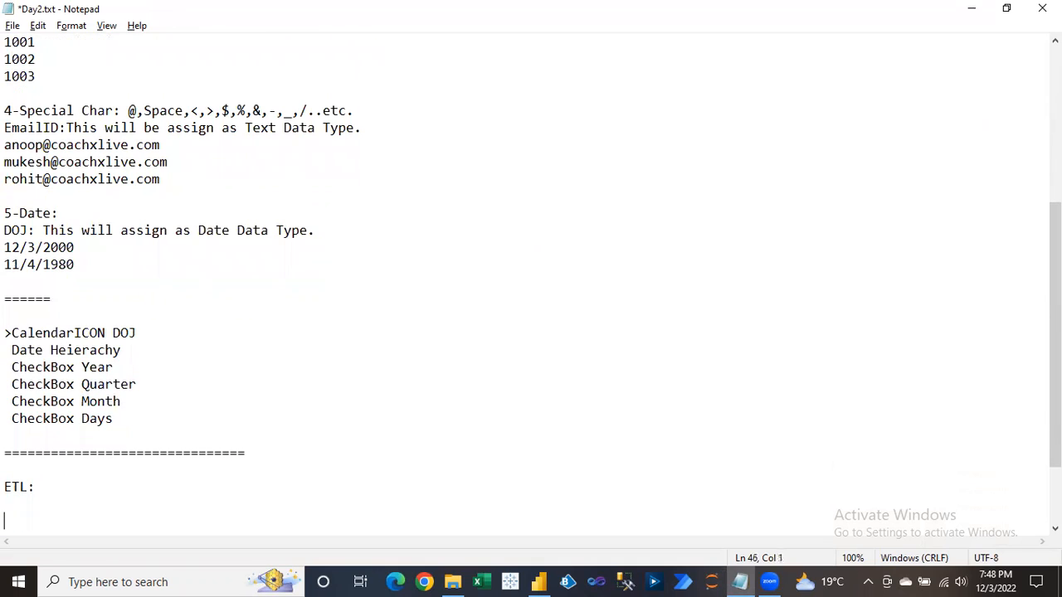
text(Ex)
key(BackSpace)
text(:Extract)
key(Return)
text(T:)
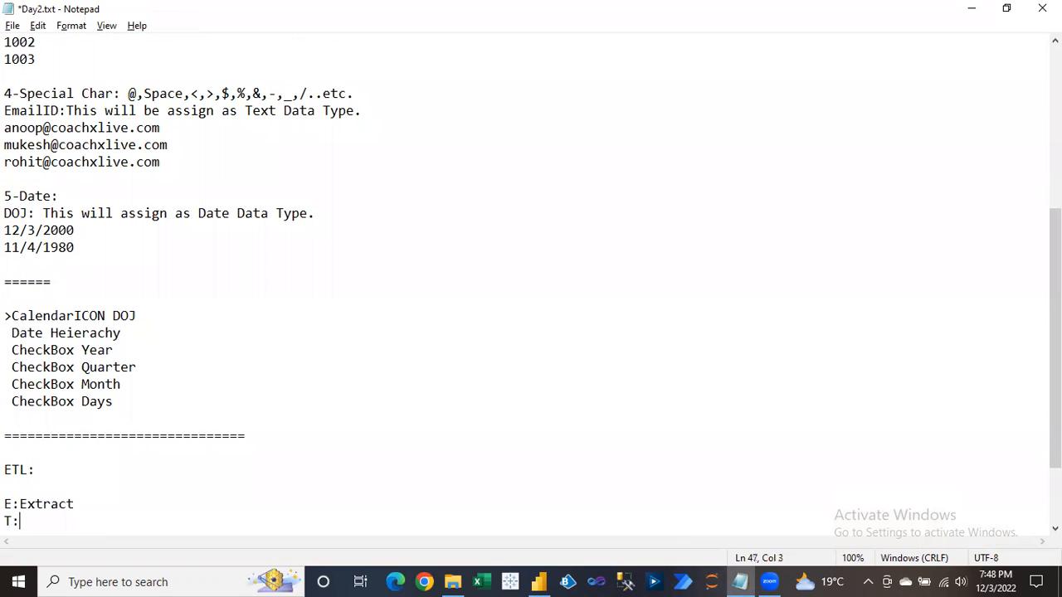
text(Transaformation)
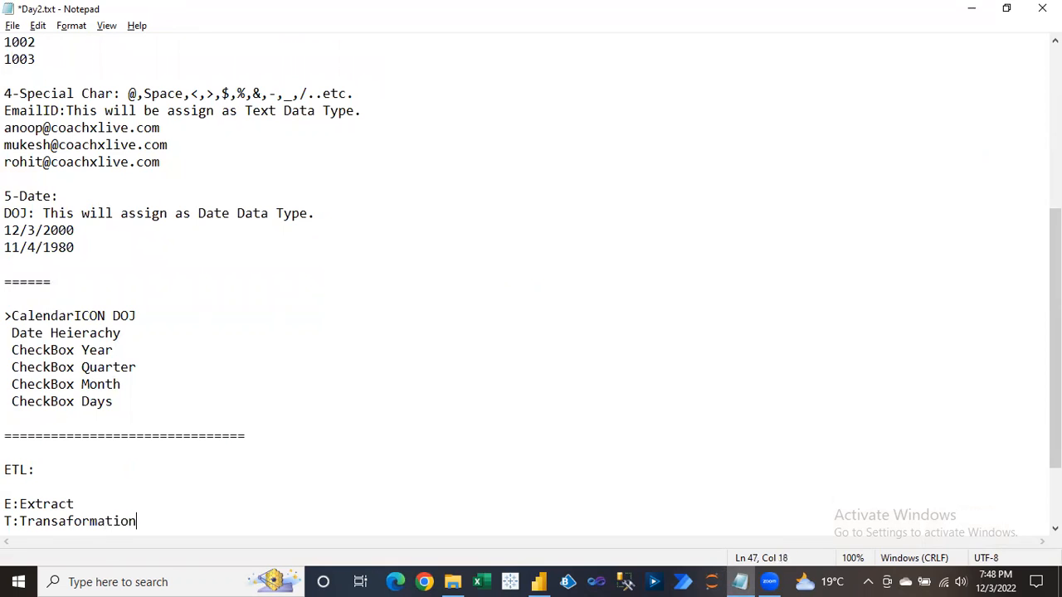
key(Return)
text(L:)
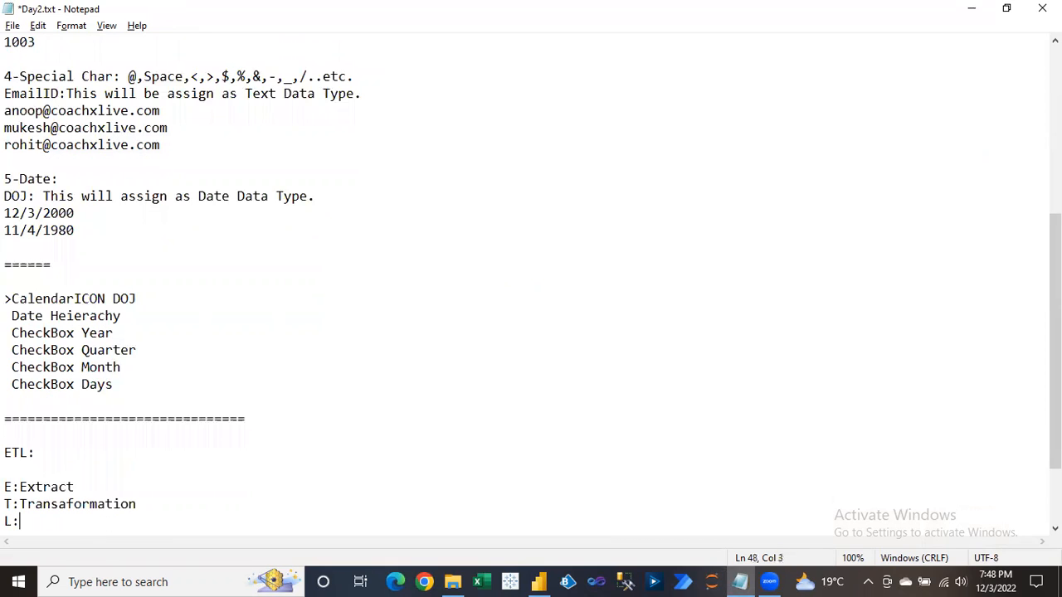
text(Loading)
click(19, 487)
drag(19, 487, 76, 487)
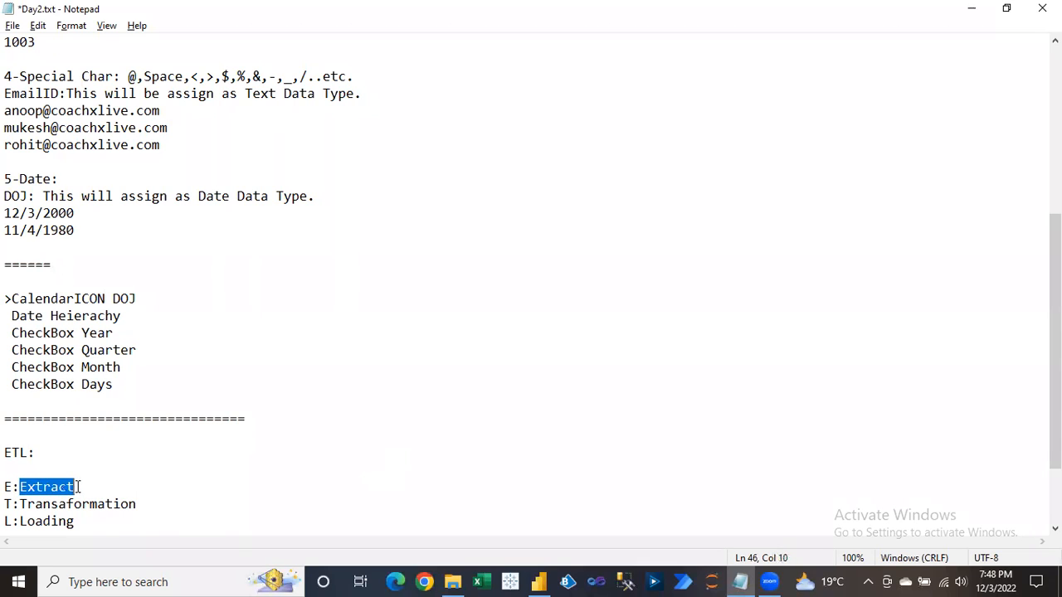
click(79, 487)
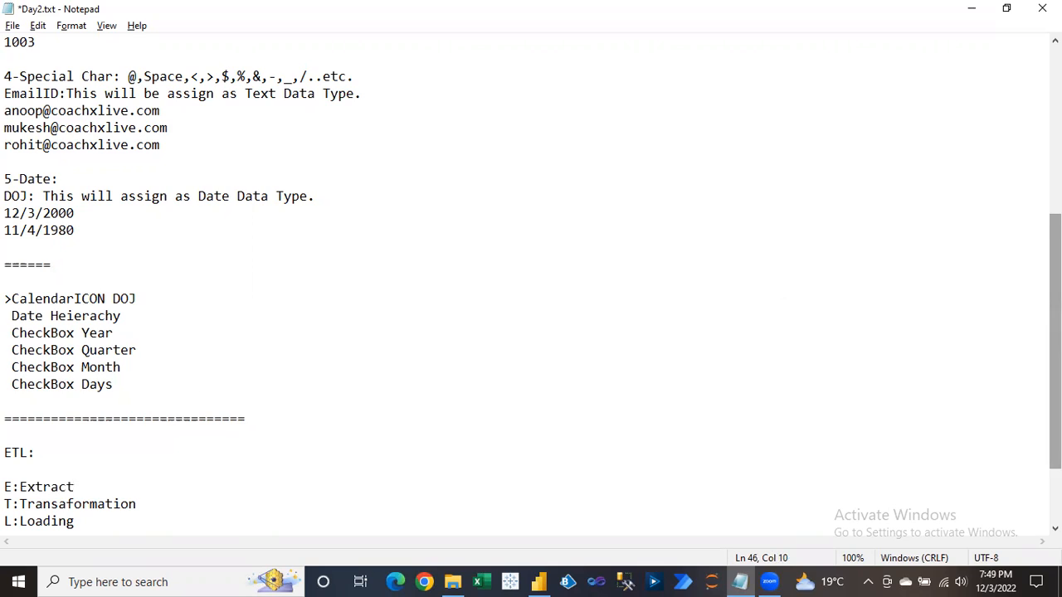
scroll(1056, 365, down, 2)
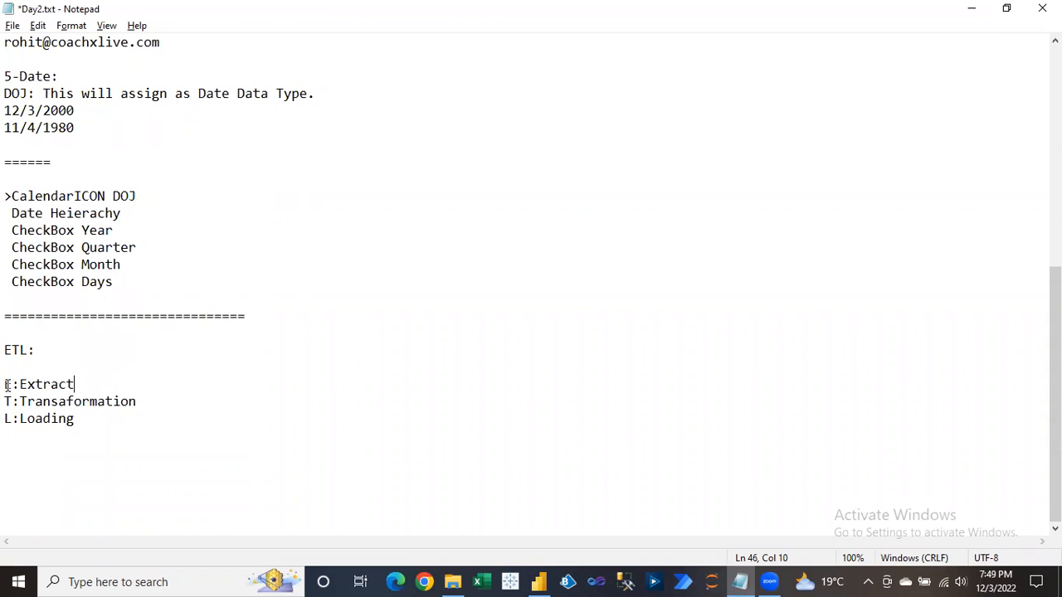
drag(6, 384, 86, 383)
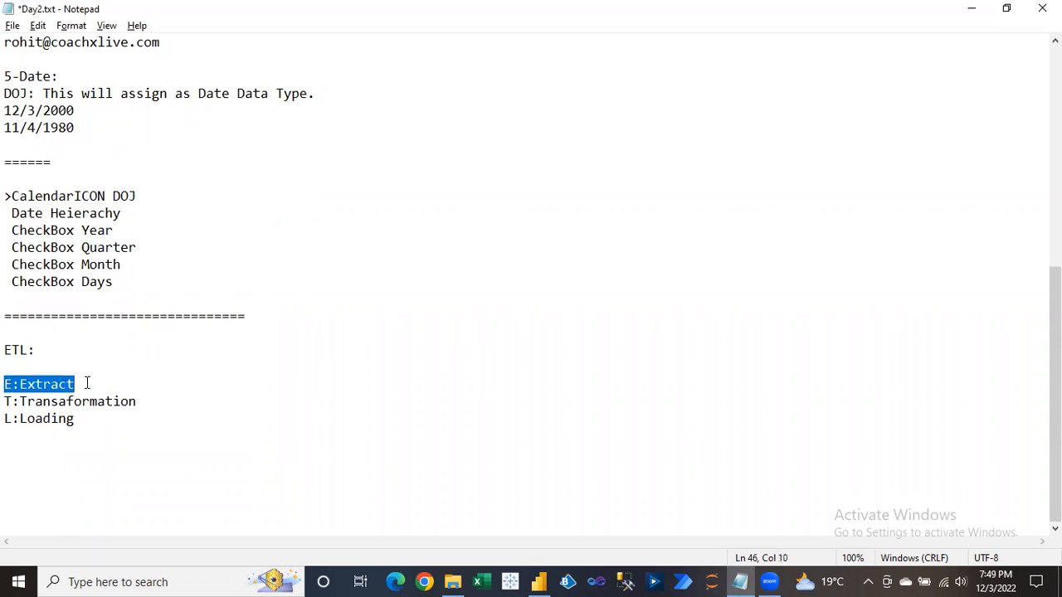
click(21, 365)
drag(5, 384, 79, 384)
drag(4, 402, 134, 402)
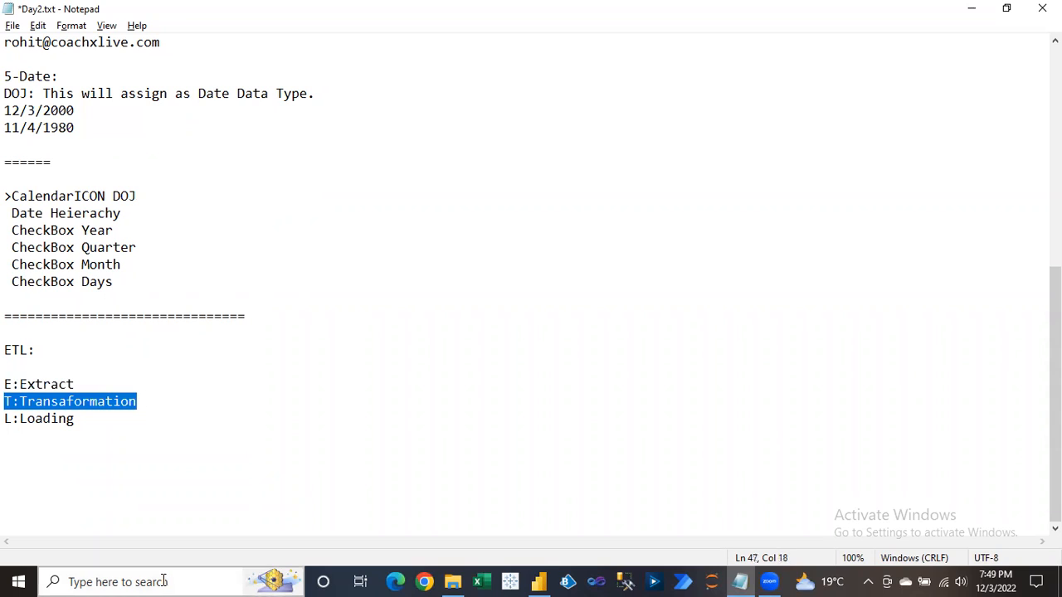
click(158, 401)
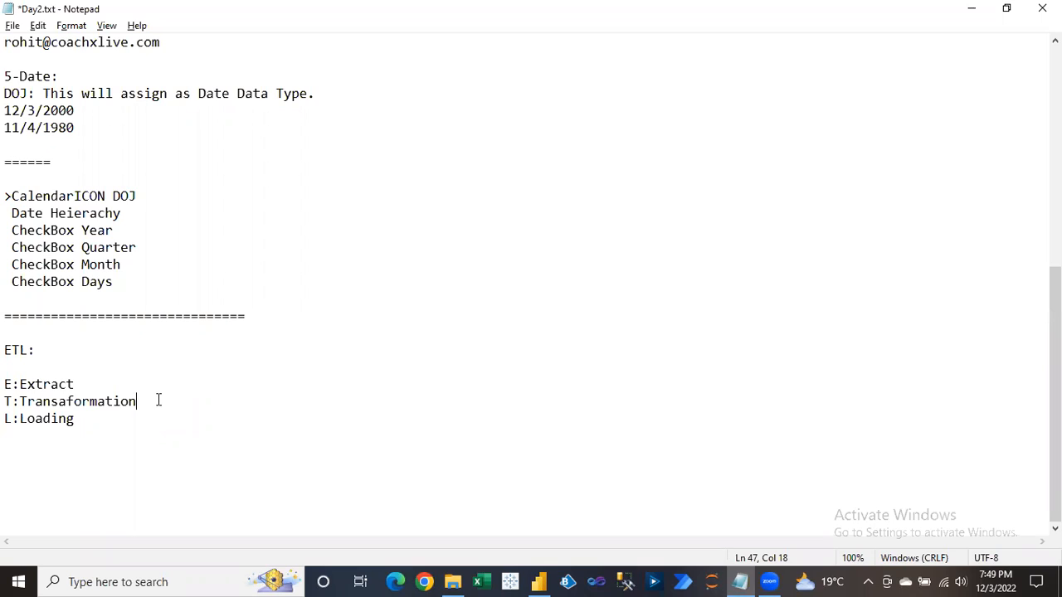
click(12, 400)
drag(12, 401, 151, 398)
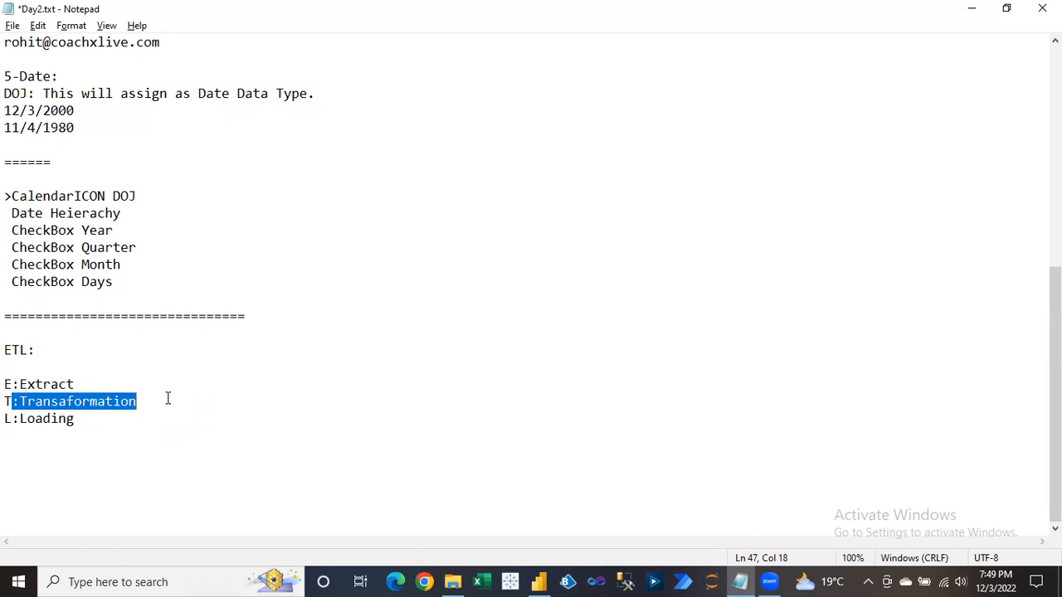
Delete the stray 'a' so the line reads 'T:Transformation', then return to Power BI Desktop.
click(169, 398)
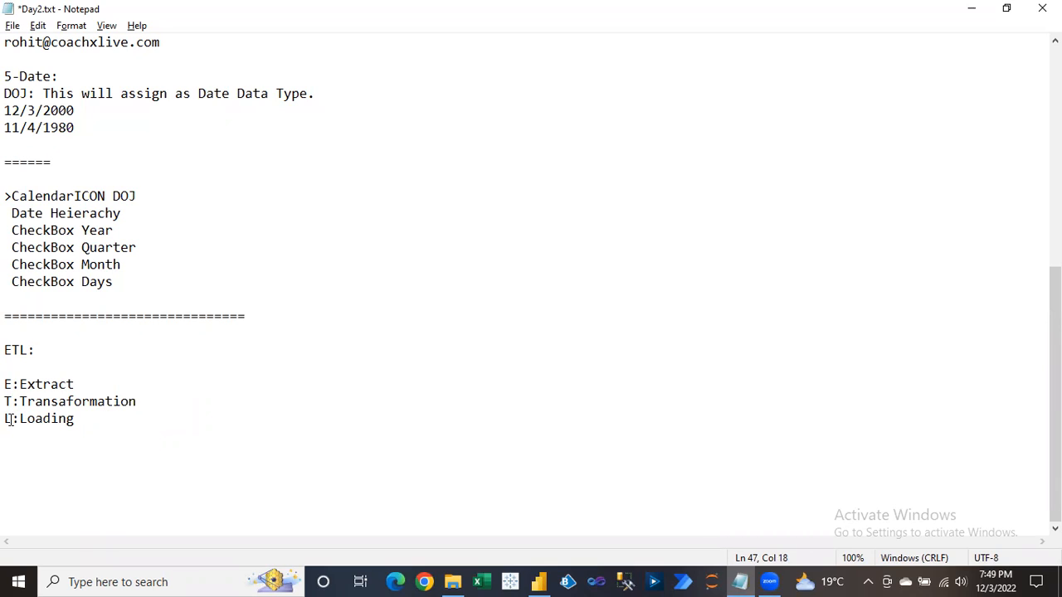
drag(7, 419, 81, 419)
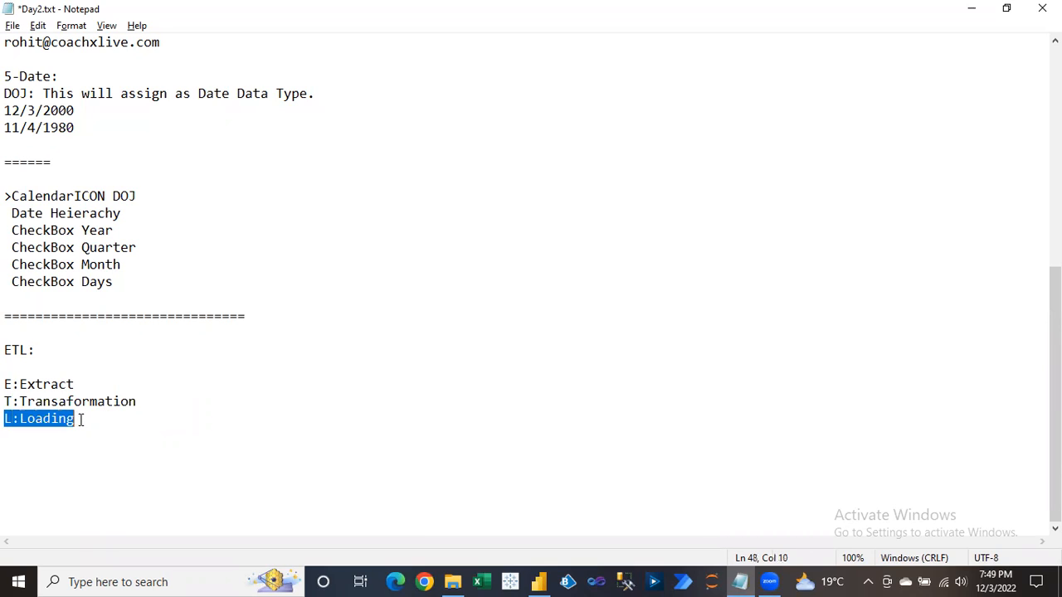
drag(18, 401, 152, 405)
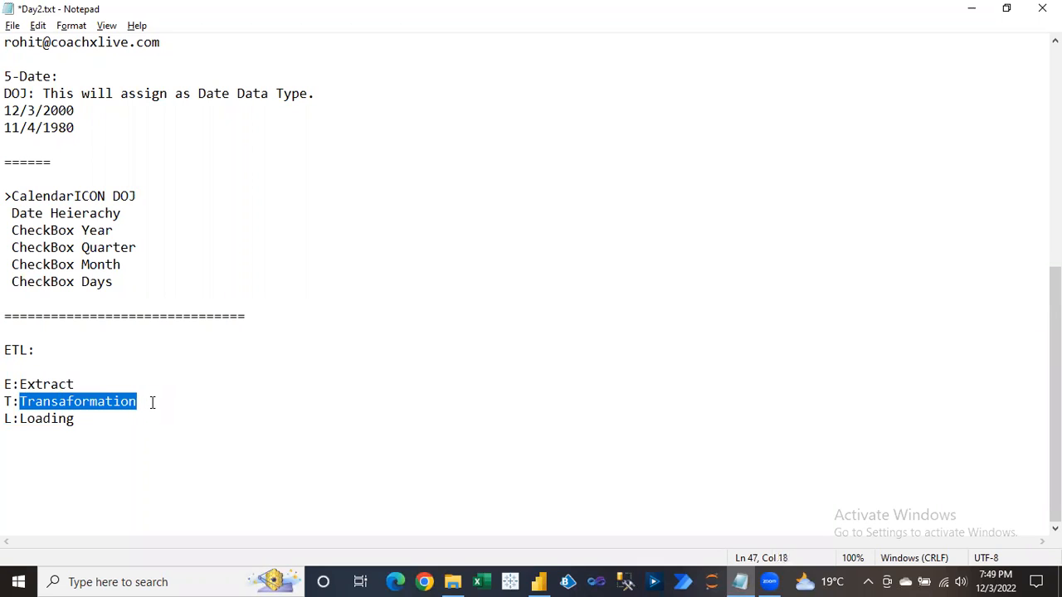
click(65, 402)
key(BackSpace)
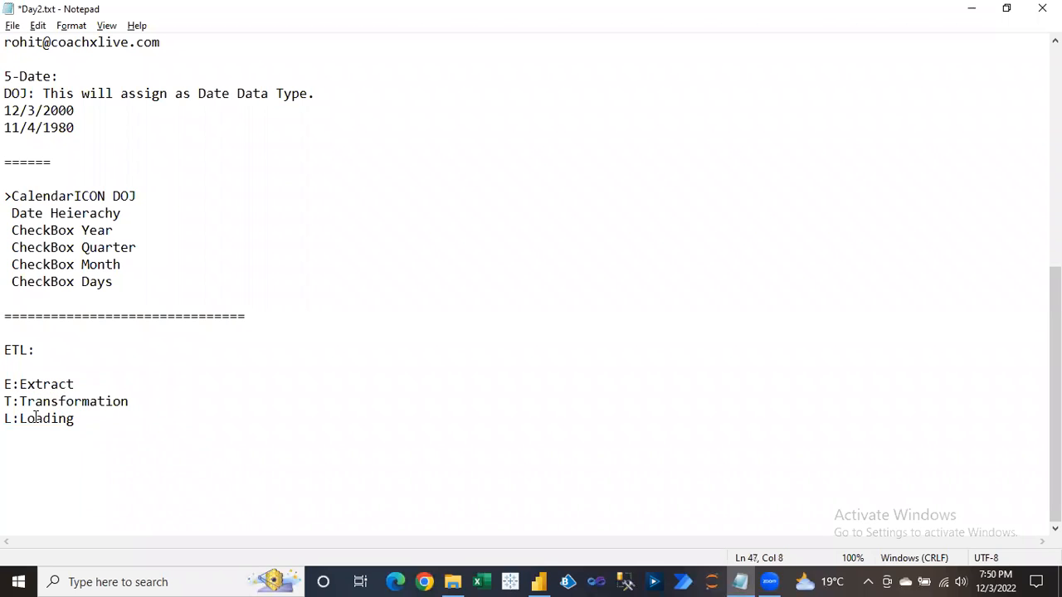
drag(7, 401, 143, 401)
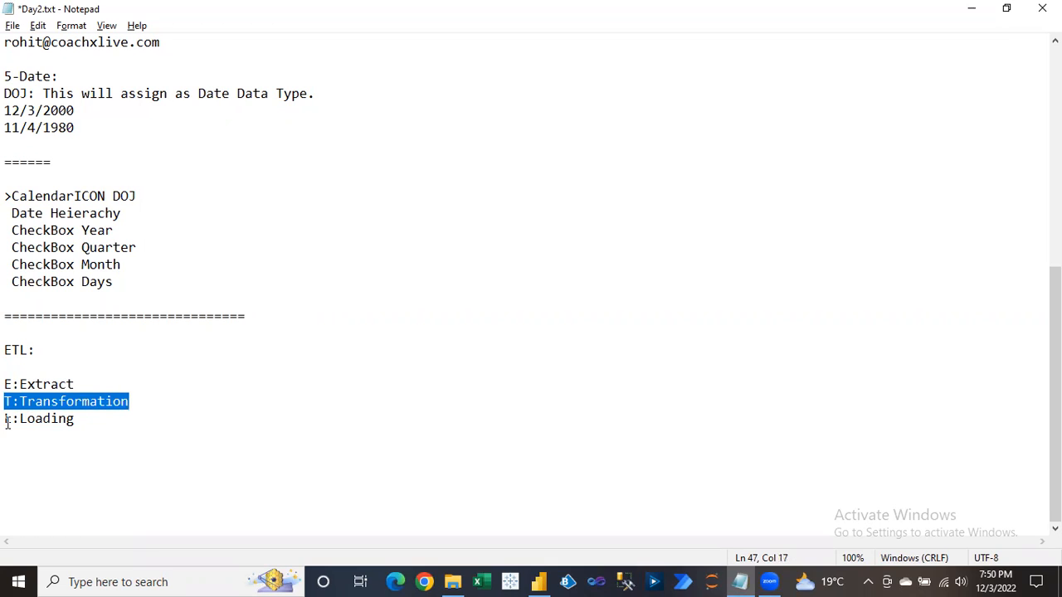
drag(6, 419, 82, 420)
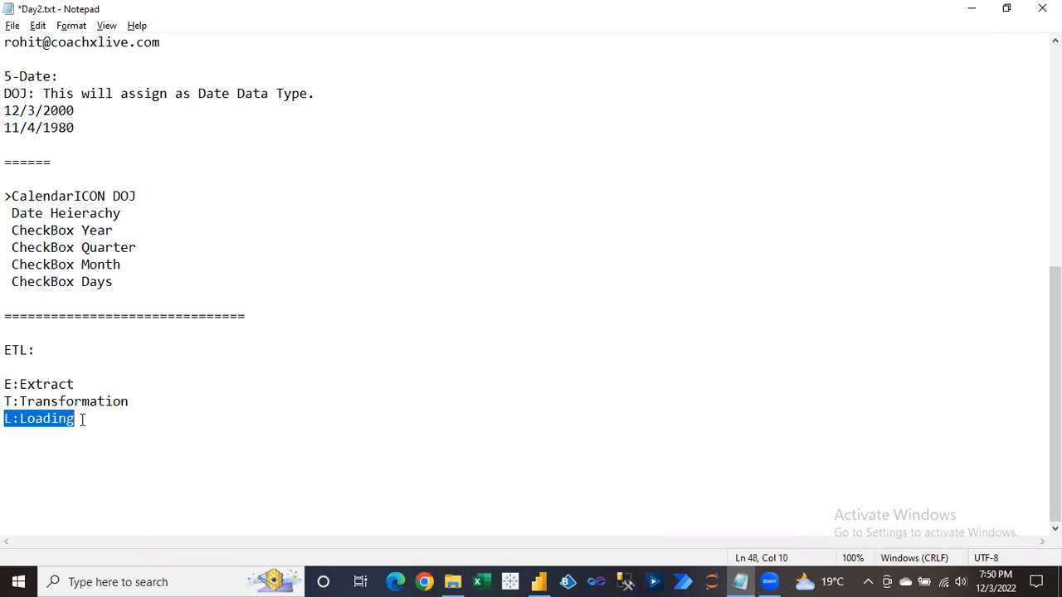
click(16, 365)
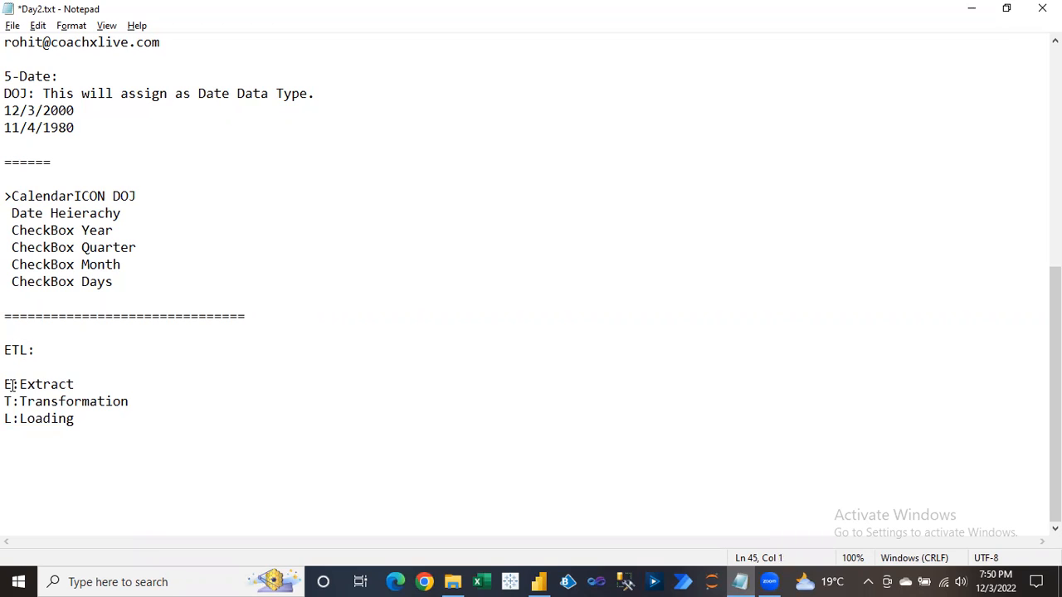
drag(7, 400, 145, 401)
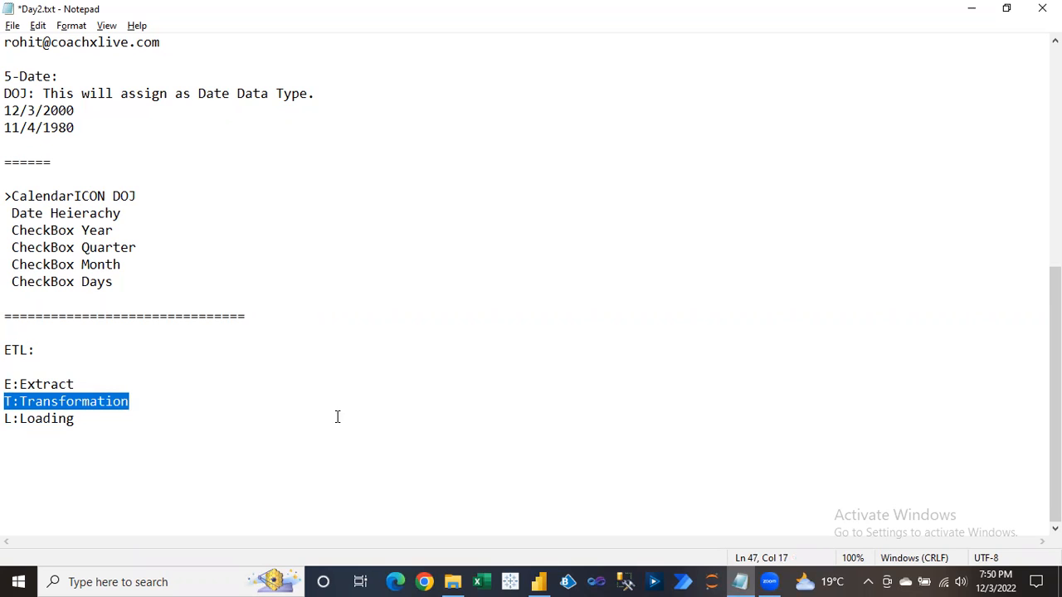
click(539, 580)
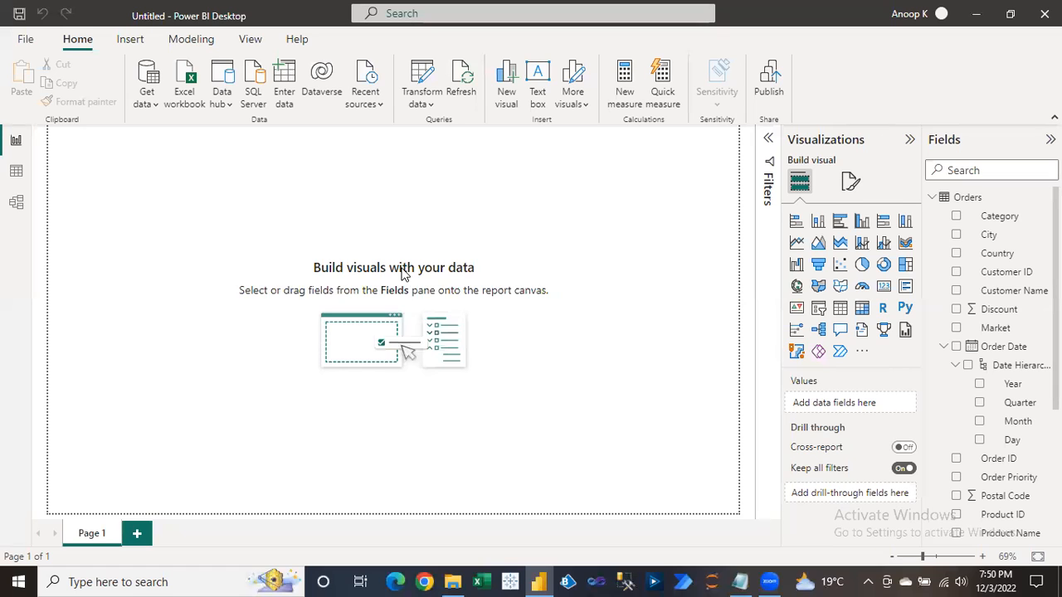
Open the Orders data in Power Query Editor using Transform data on the Home ribbon.
click(429, 105)
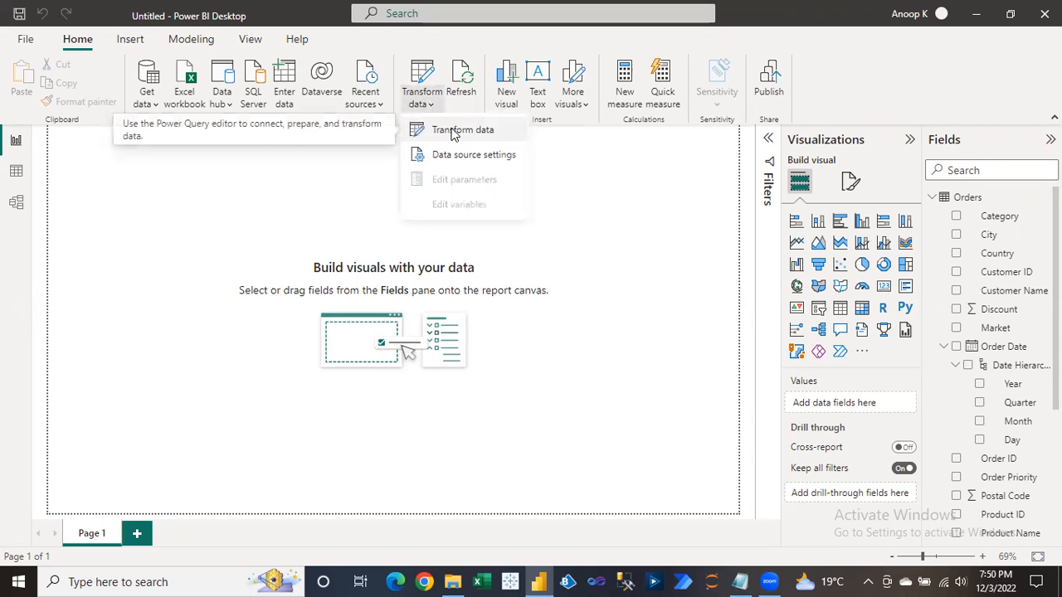
click(454, 130)
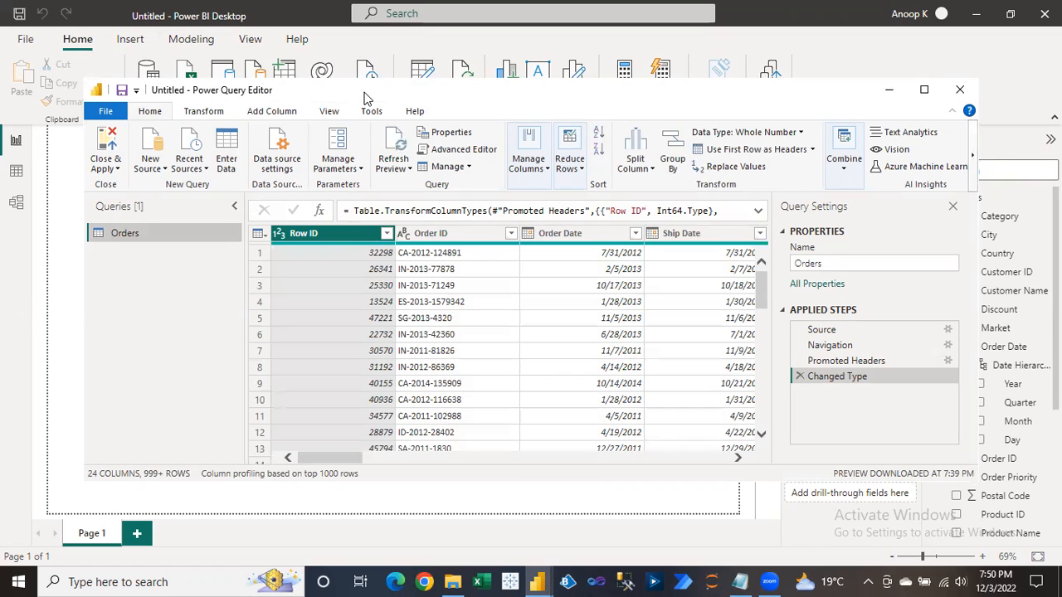
Maximize the Power Query Editor window showing the Orders query preview.
drag(365, 98, 367, 104)
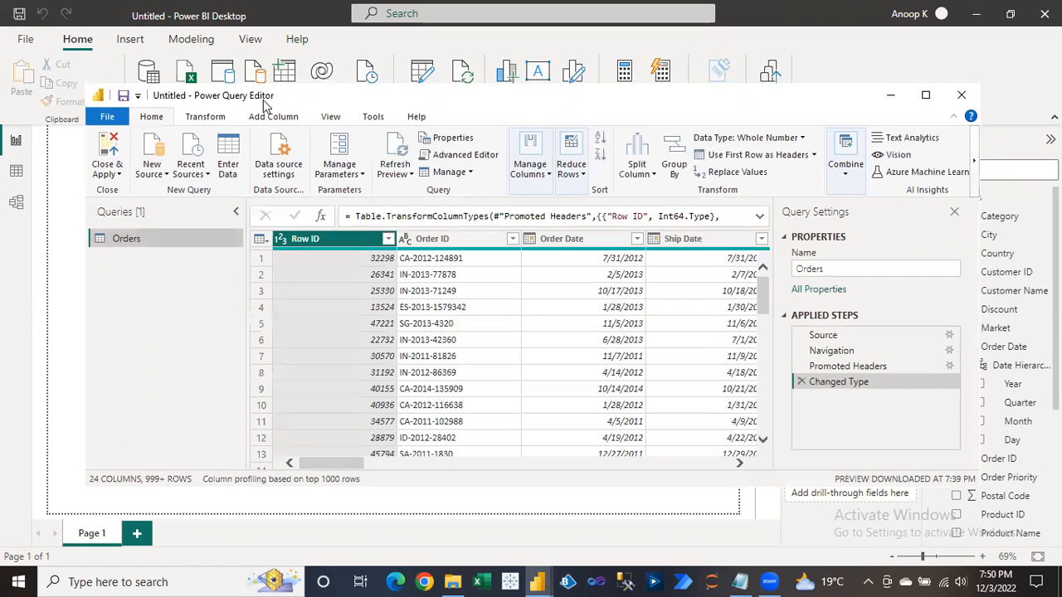
click(925, 95)
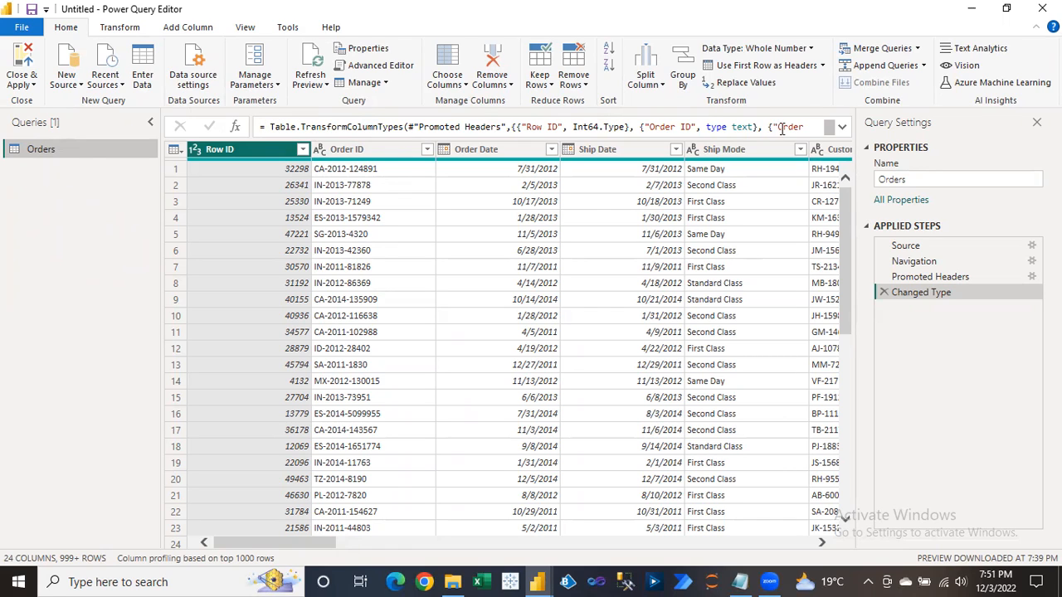
click(843, 128)
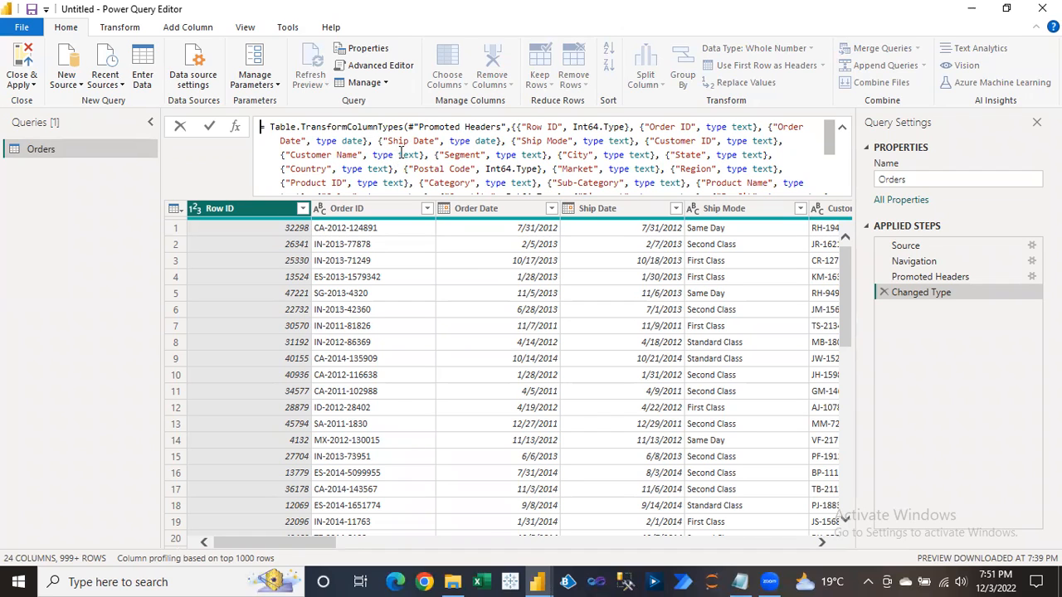
click(842, 131)
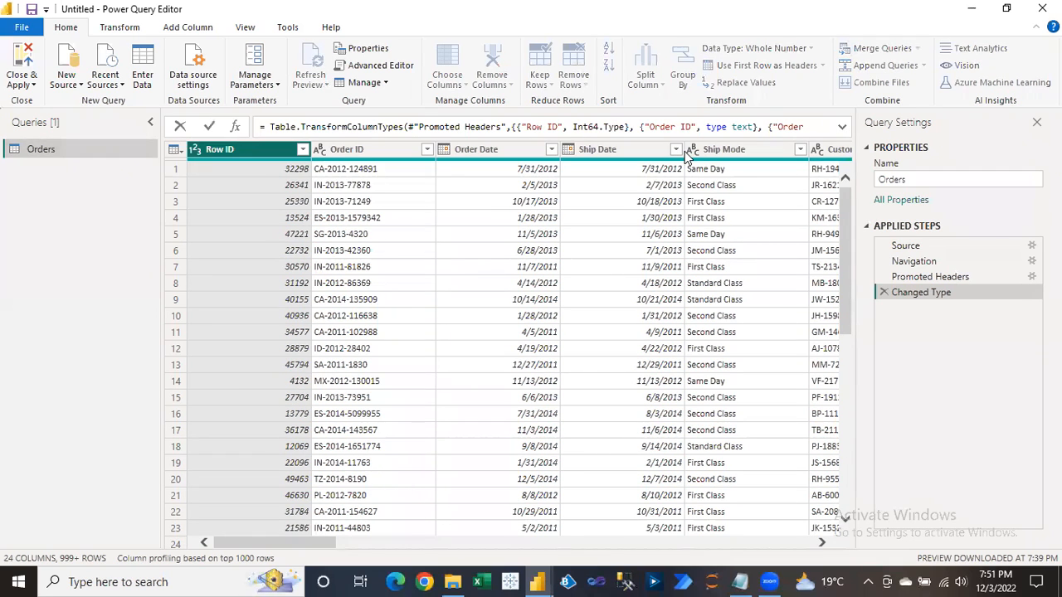
click(116, 187)
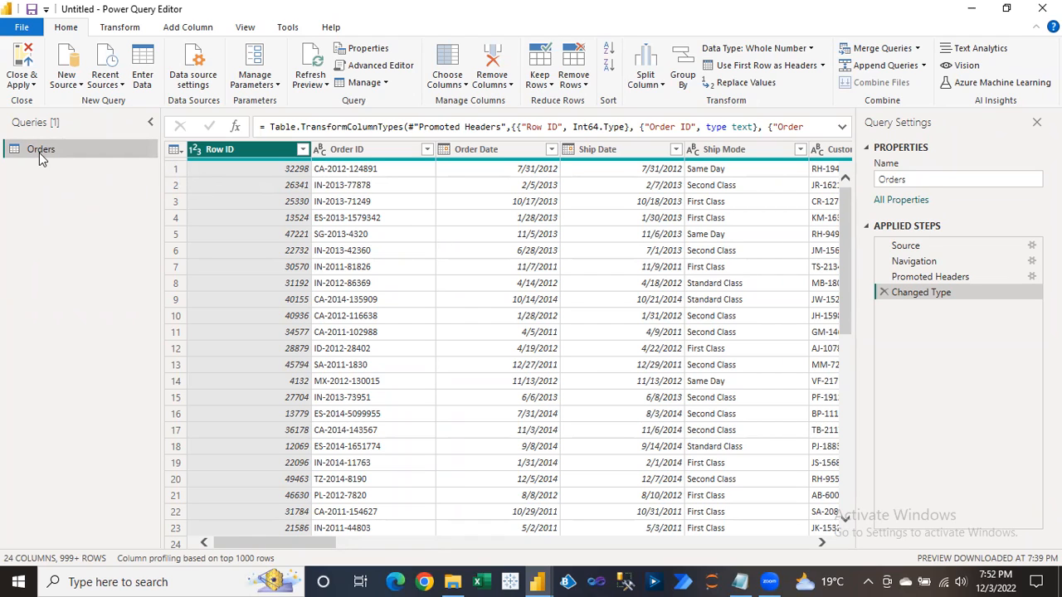
Preview row 3's Order Date value 10/17/2013, then select the query name 'Orders' in Query Settings.
click(381, 201)
click(523, 202)
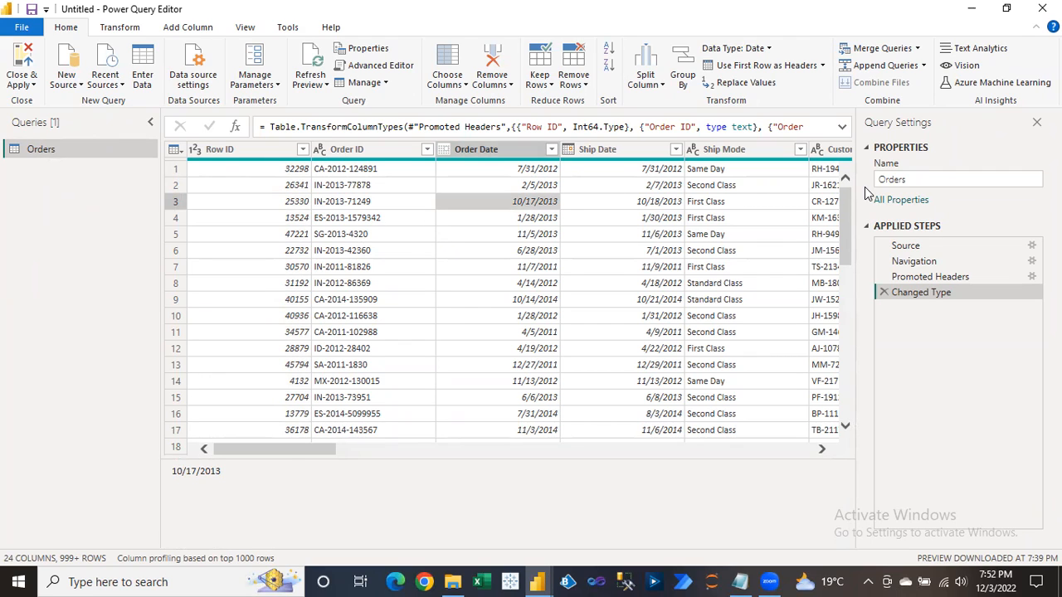
drag(297, 452, 277, 479)
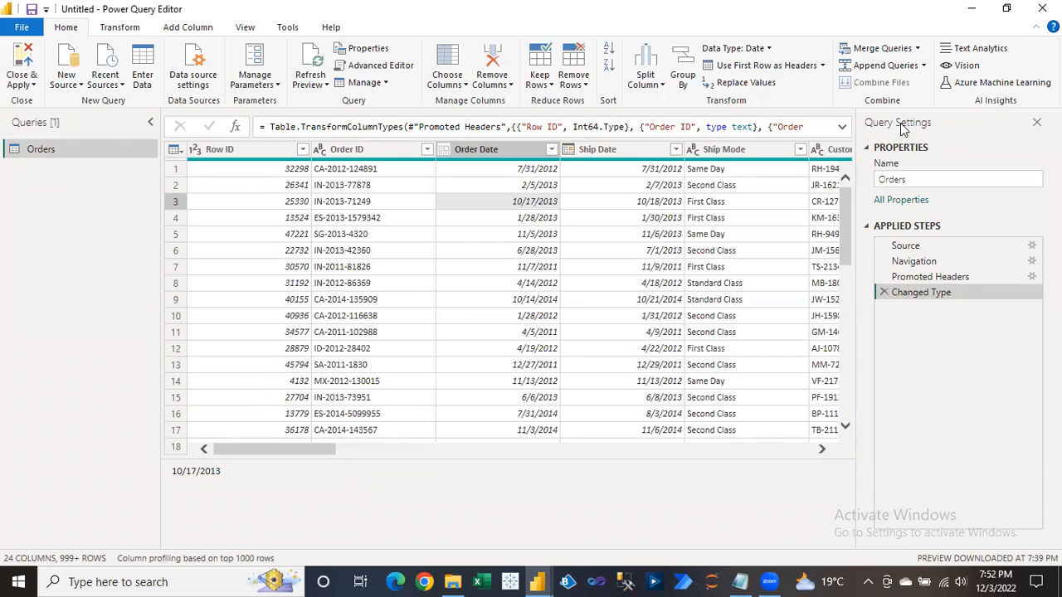
drag(922, 181, 873, 184)
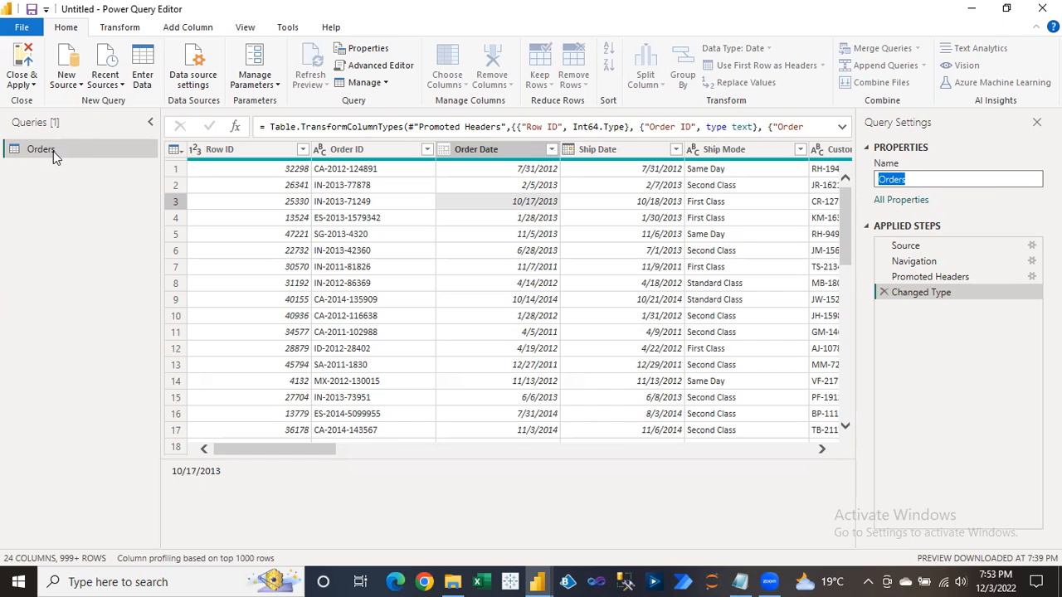
Commit the query name Orders and preview its Source step listing the Orders, Returns and People sheets.
click(916, 247)
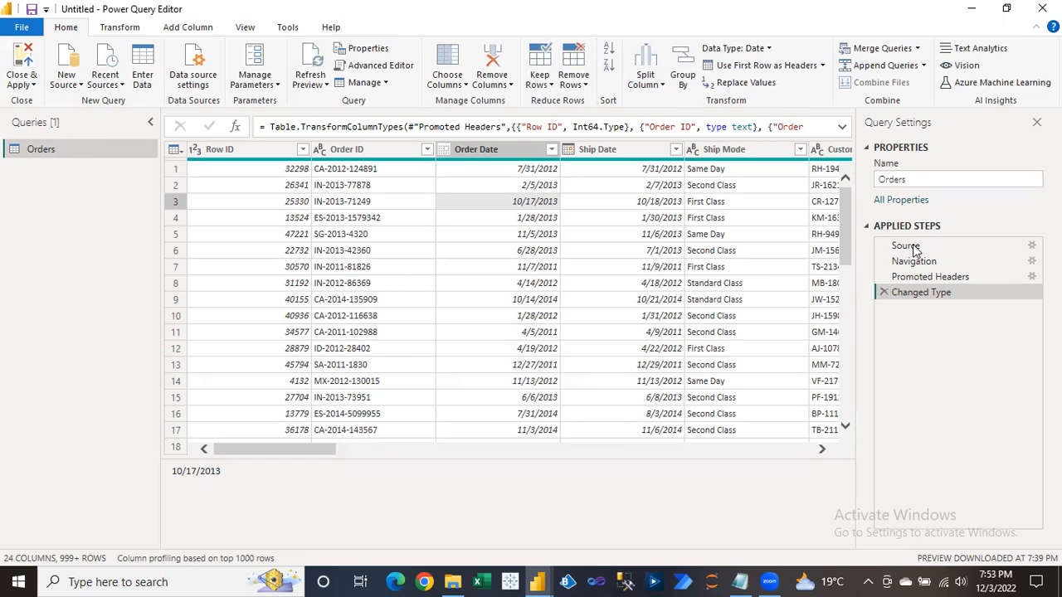
click(907, 249)
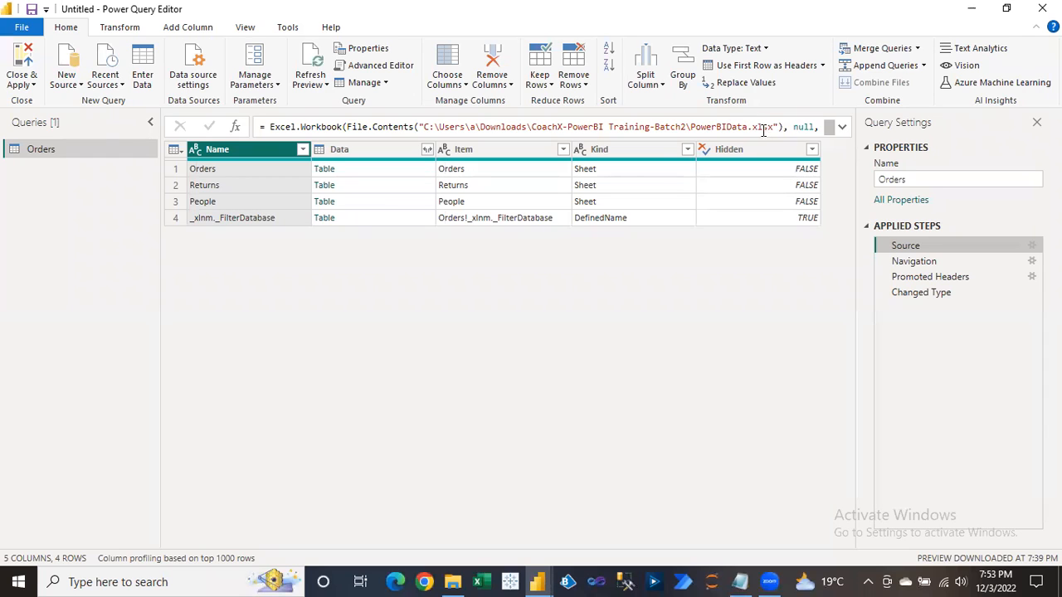
Preview the Navigation and Promoted Headers steps, then return to the final Changed Type step.
click(914, 262)
click(922, 264)
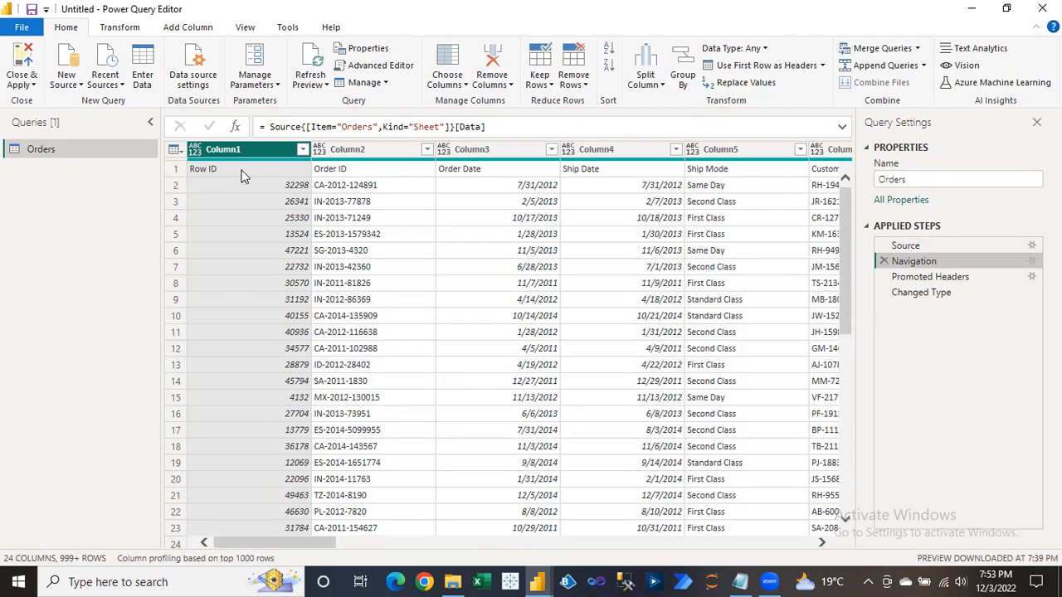
click(927, 281)
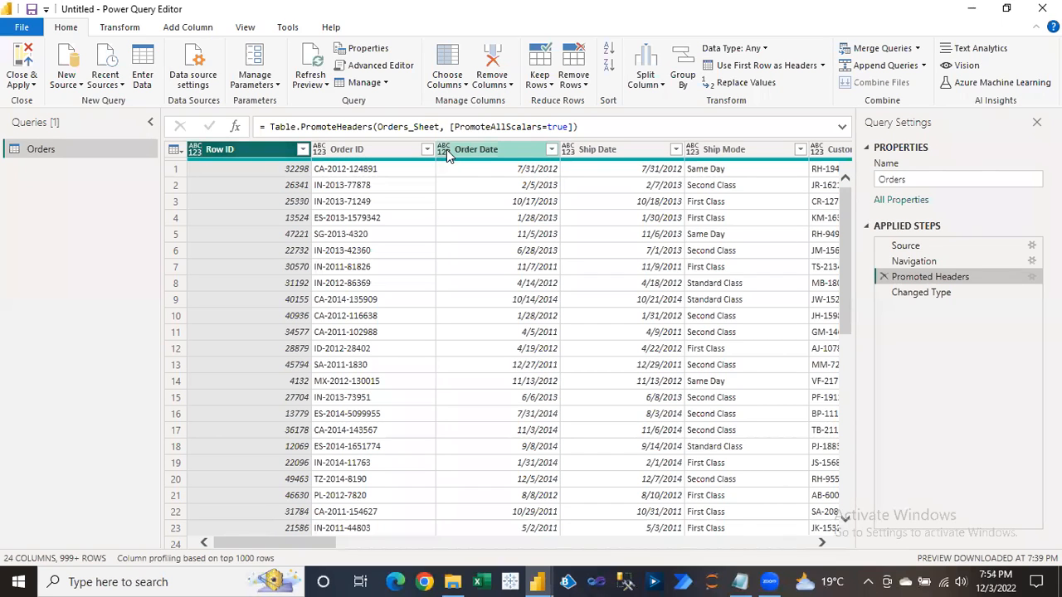
click(919, 294)
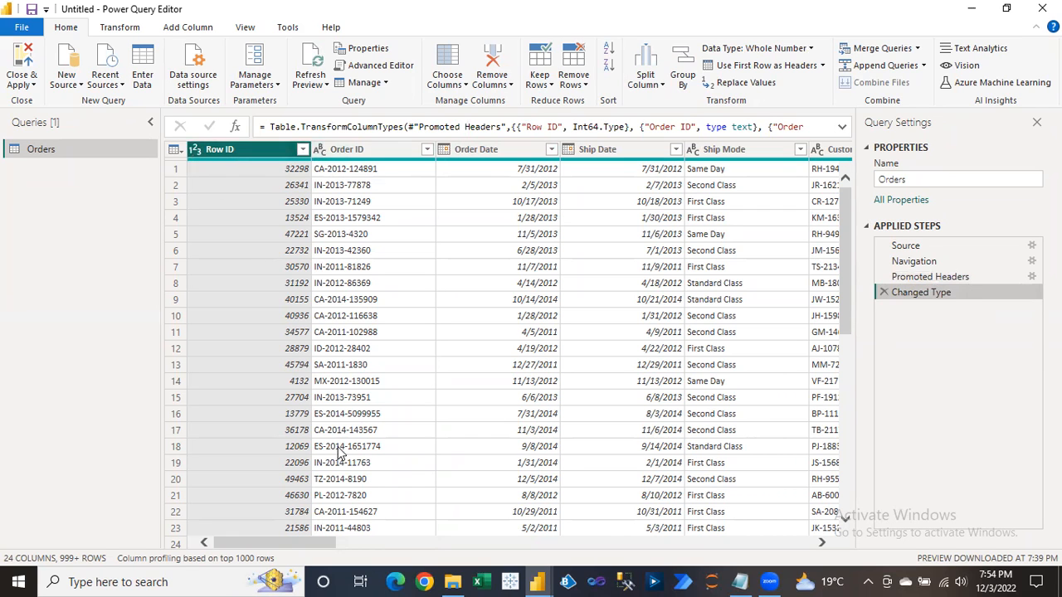
drag(304, 542, 749, 561)
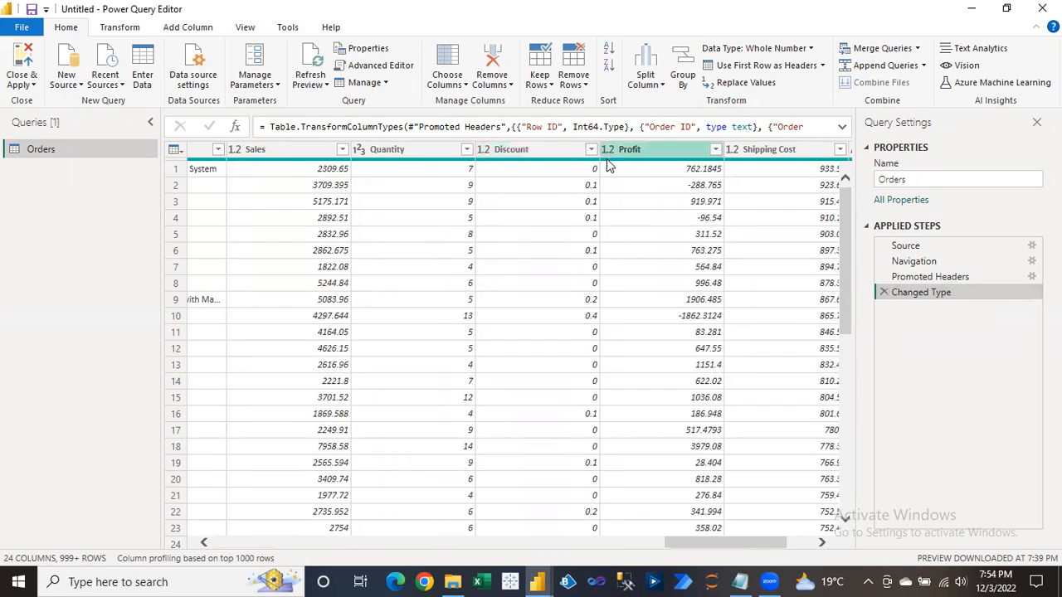
drag(706, 544, 227, 550)
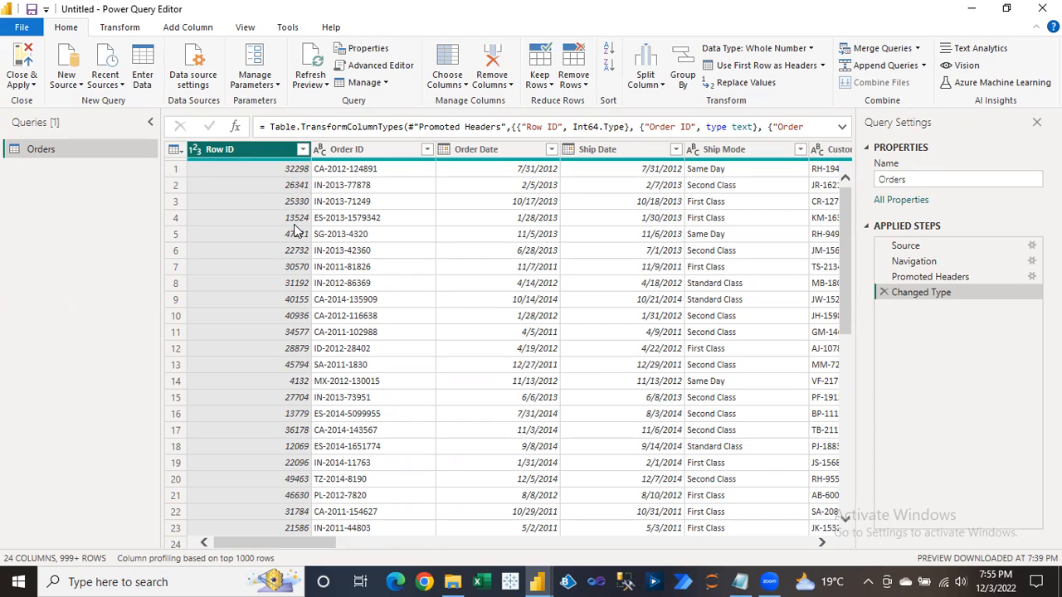
click(195, 153)
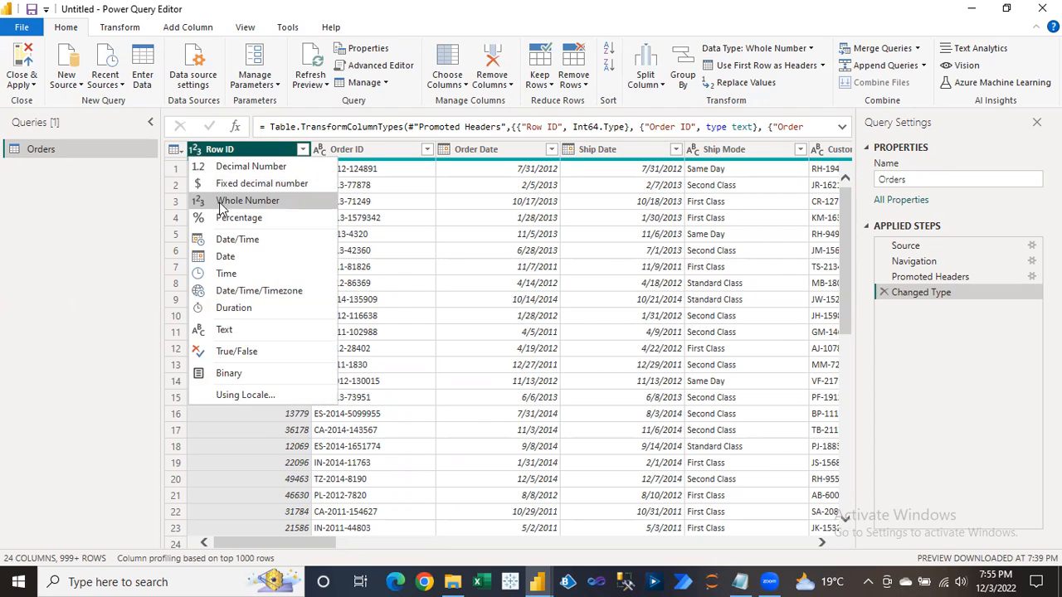
click(353, 168)
click(336, 152)
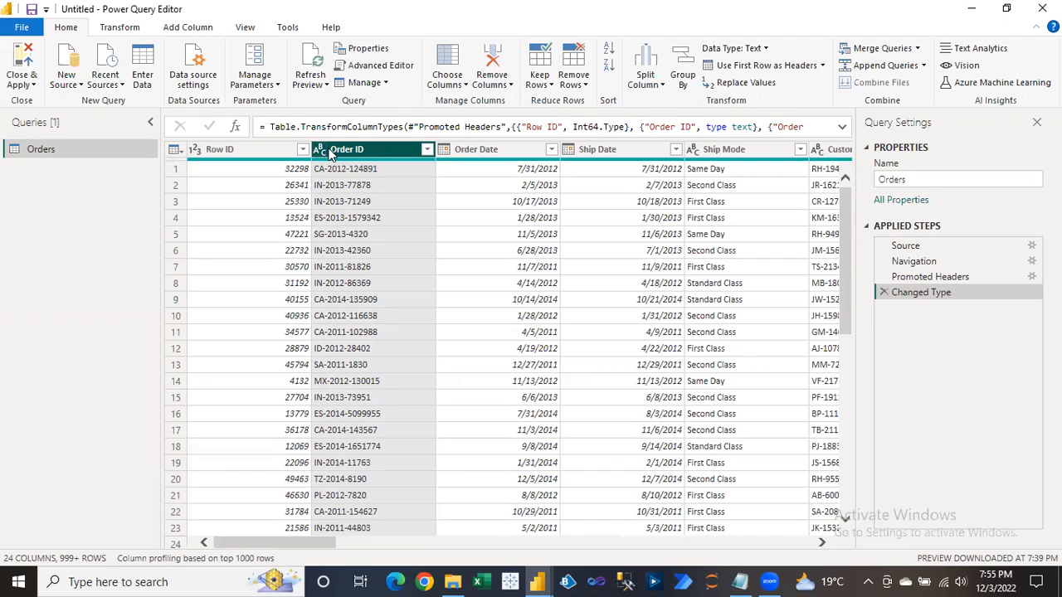
click(321, 150)
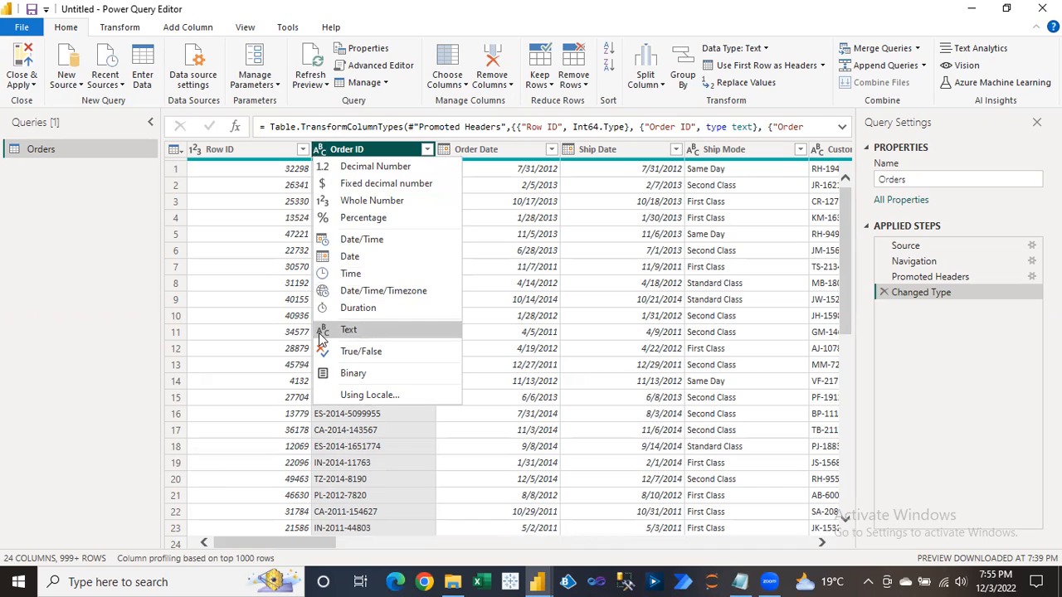
click(531, 171)
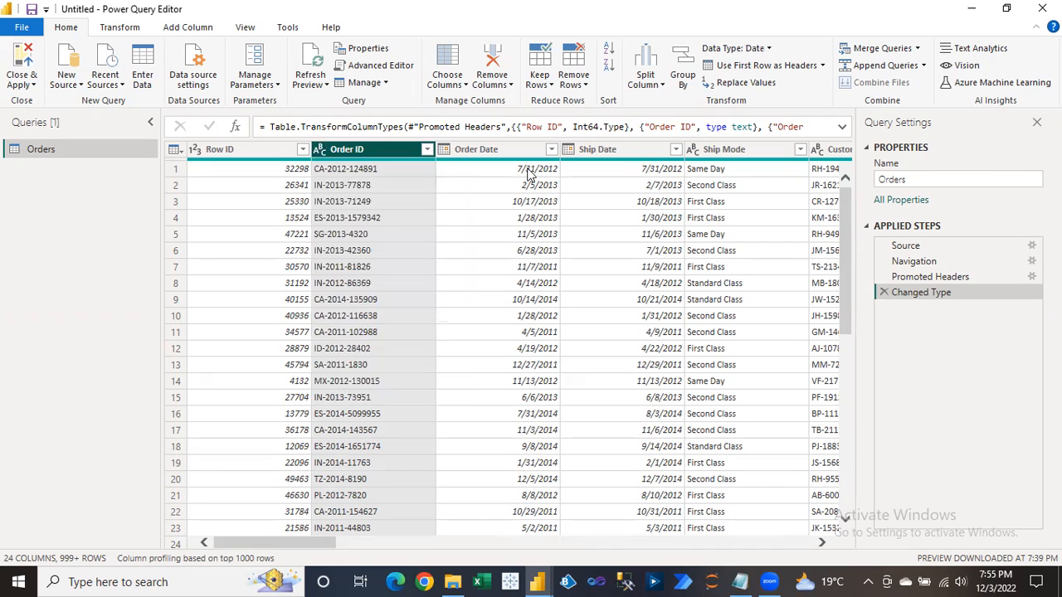
click(471, 149)
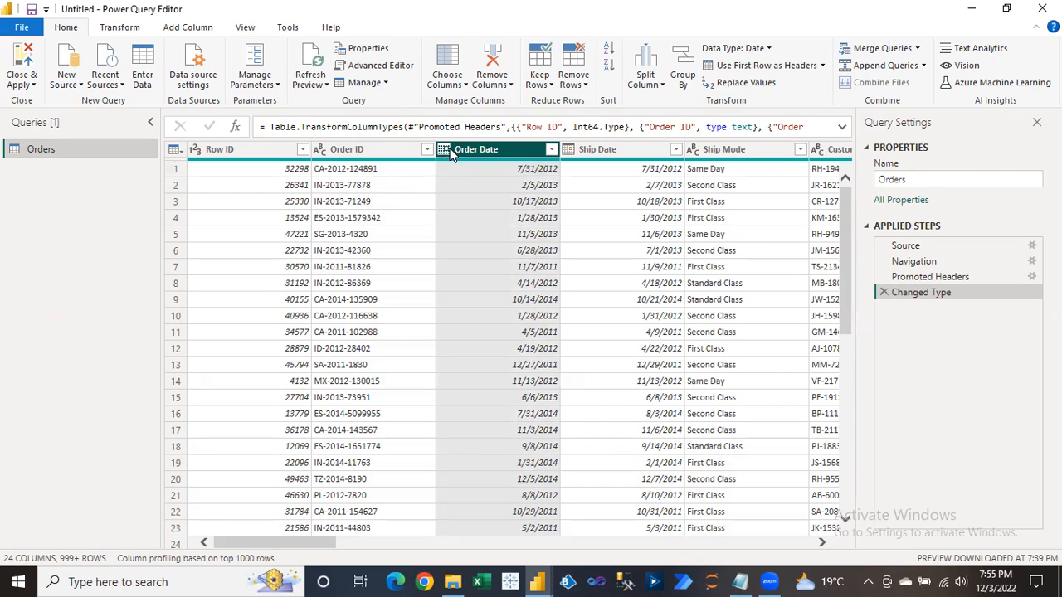
click(445, 150)
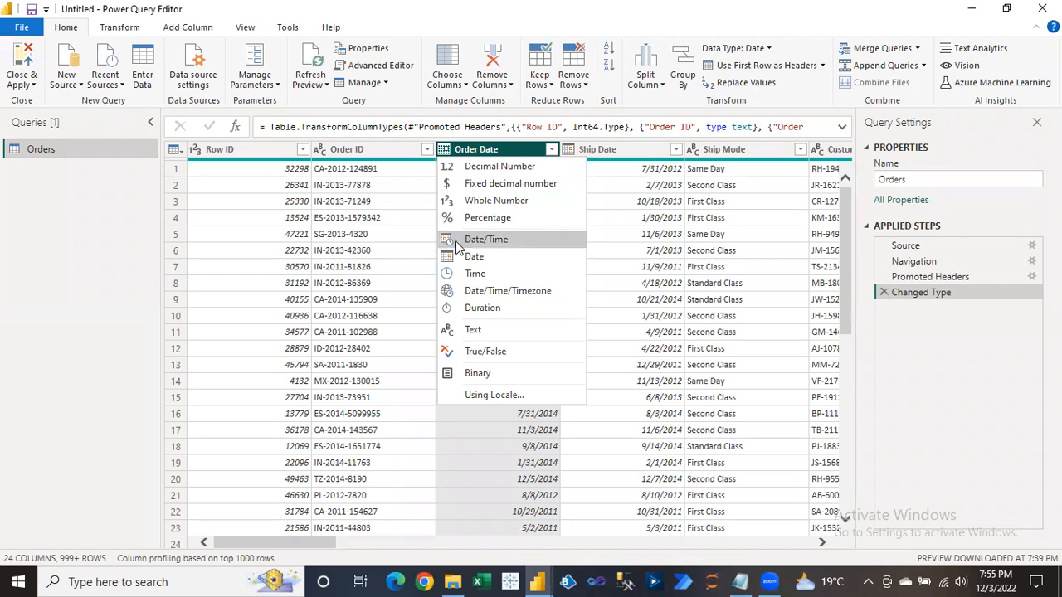
click(635, 202)
drag(313, 447, 752, 465)
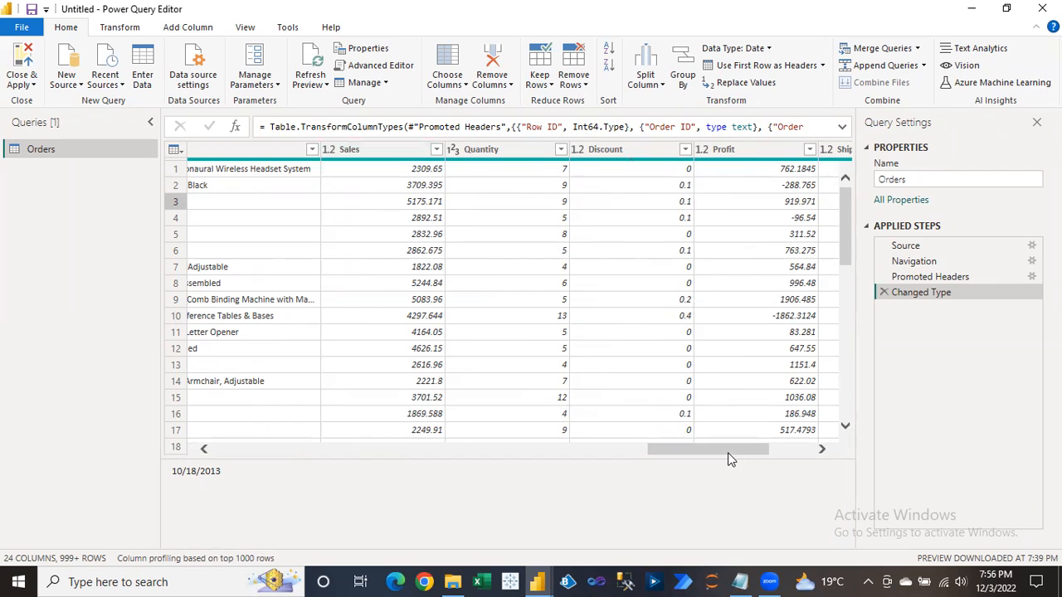
drag(729, 458, 774, 459)
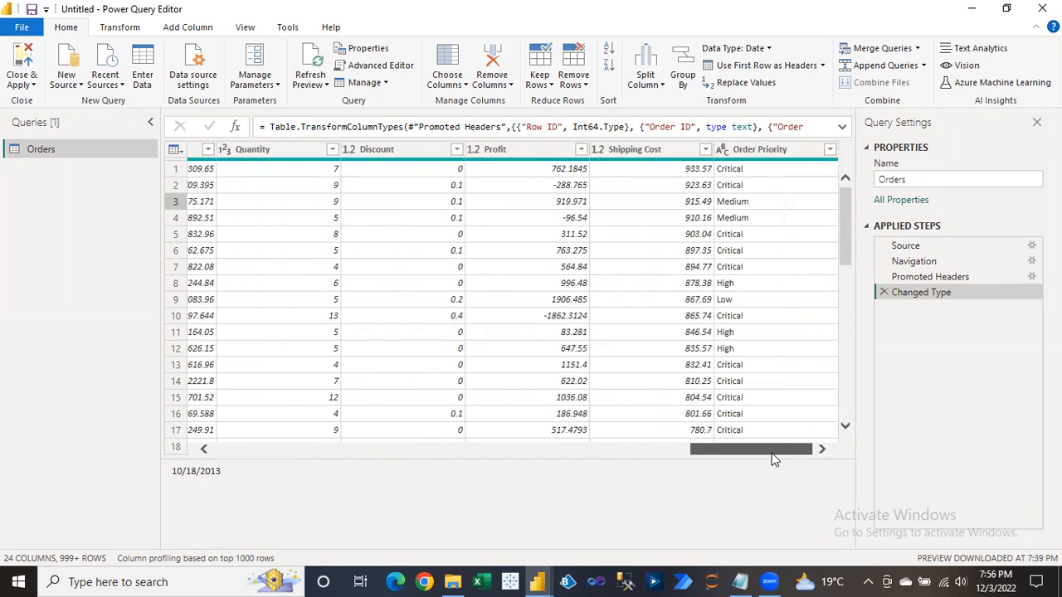
click(350, 149)
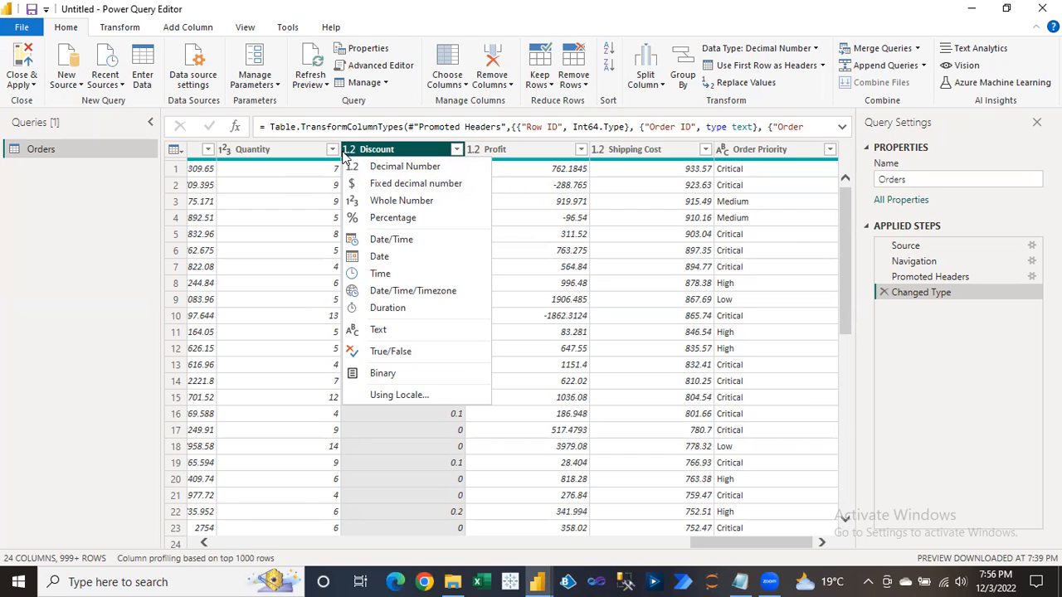
click(578, 237)
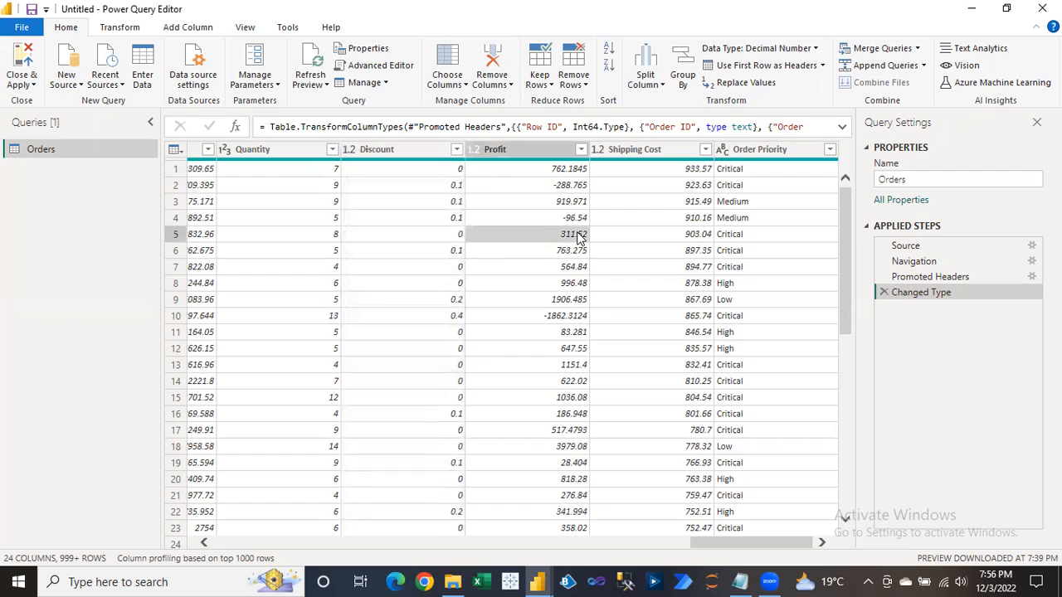
click(446, 190)
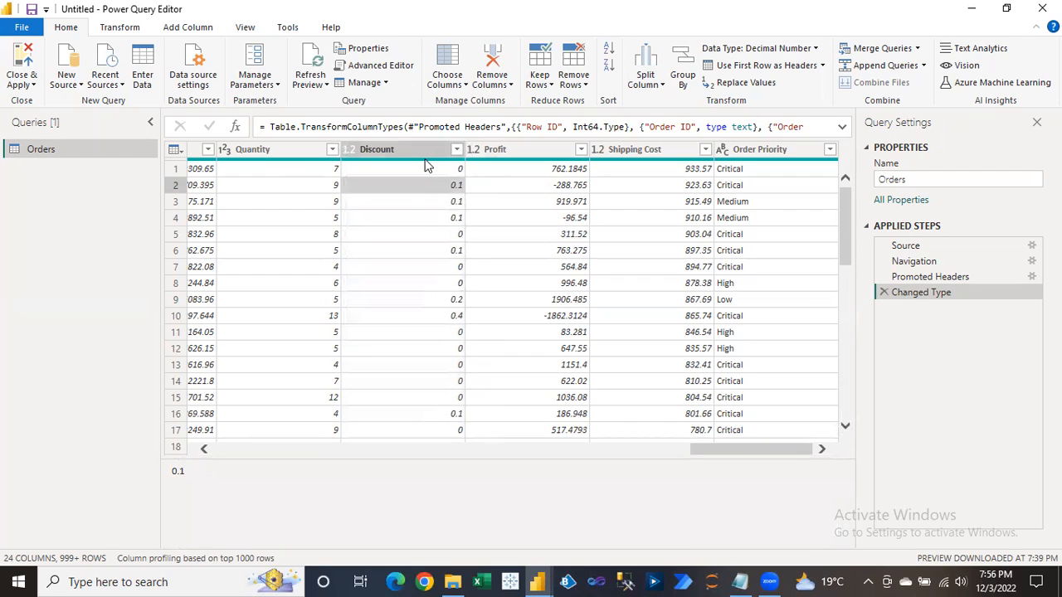
click(423, 251)
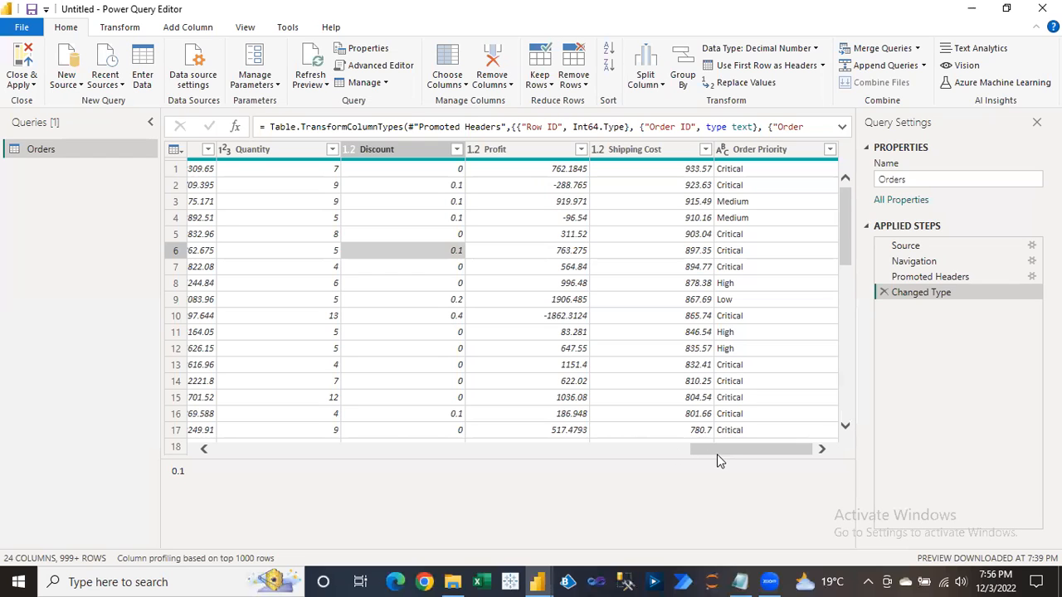
drag(722, 449, 237, 458)
click(201, 151)
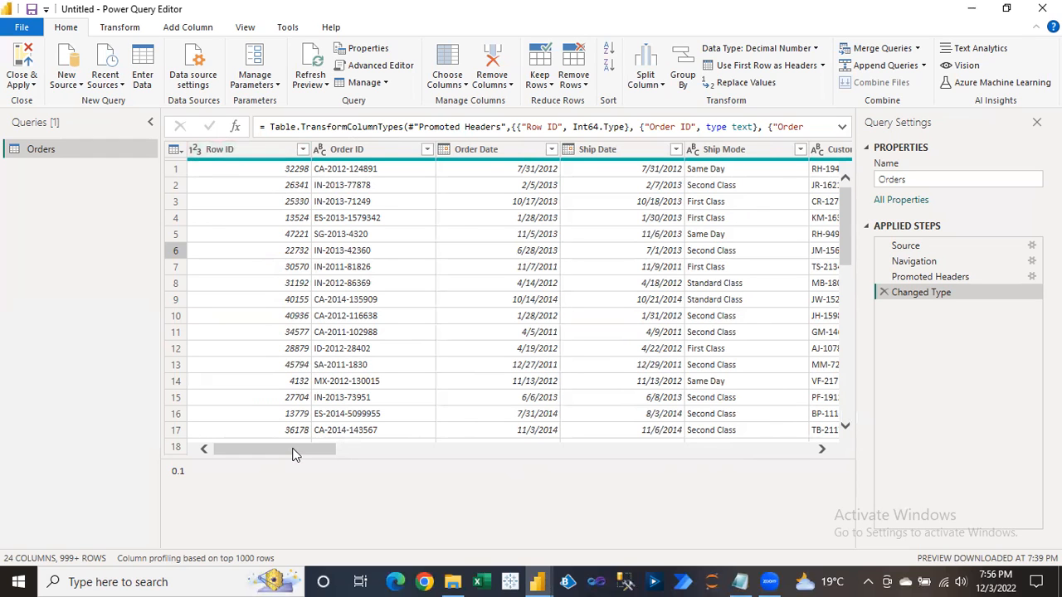
drag(292, 452, 623, 447)
drag(741, 443, 764, 431)
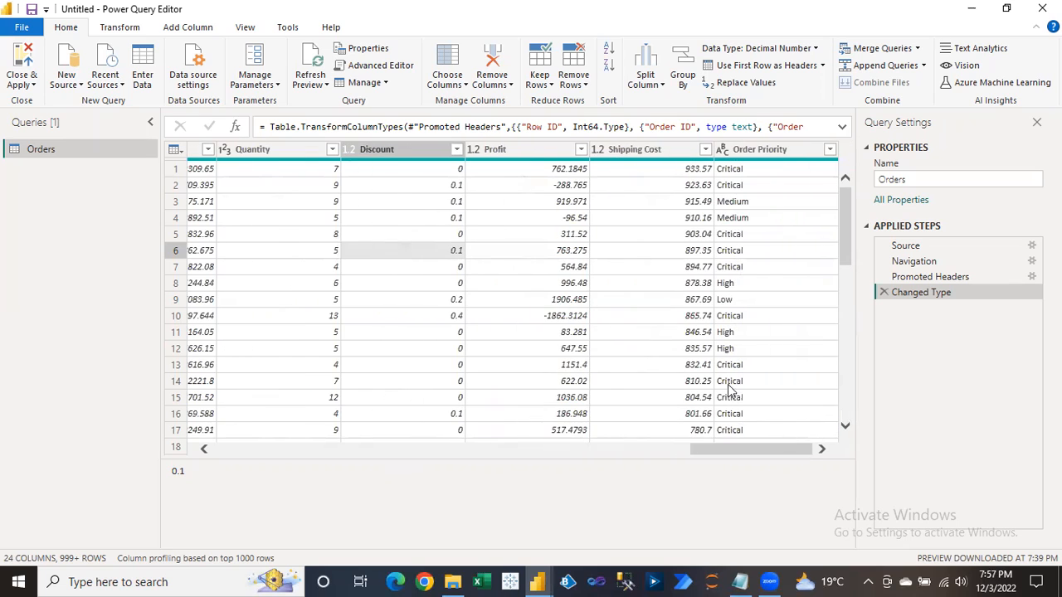
click(475, 151)
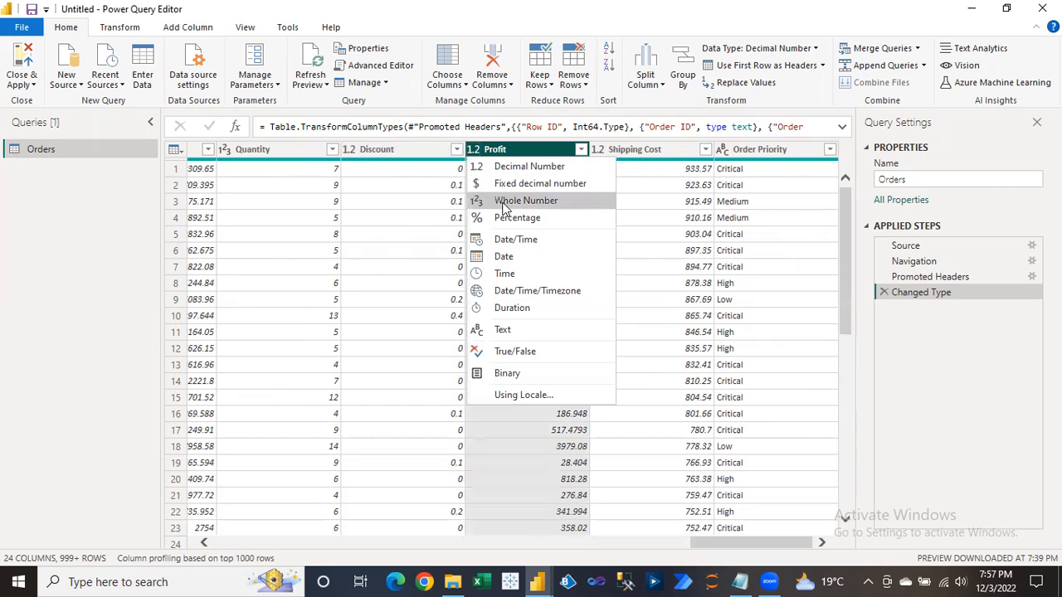
click(516, 204)
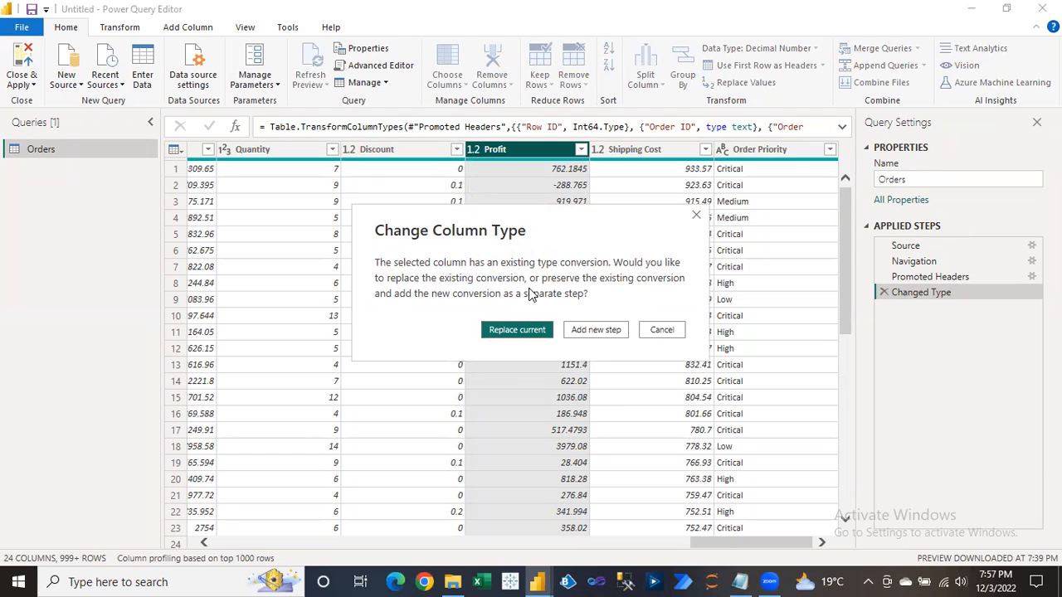
click(514, 332)
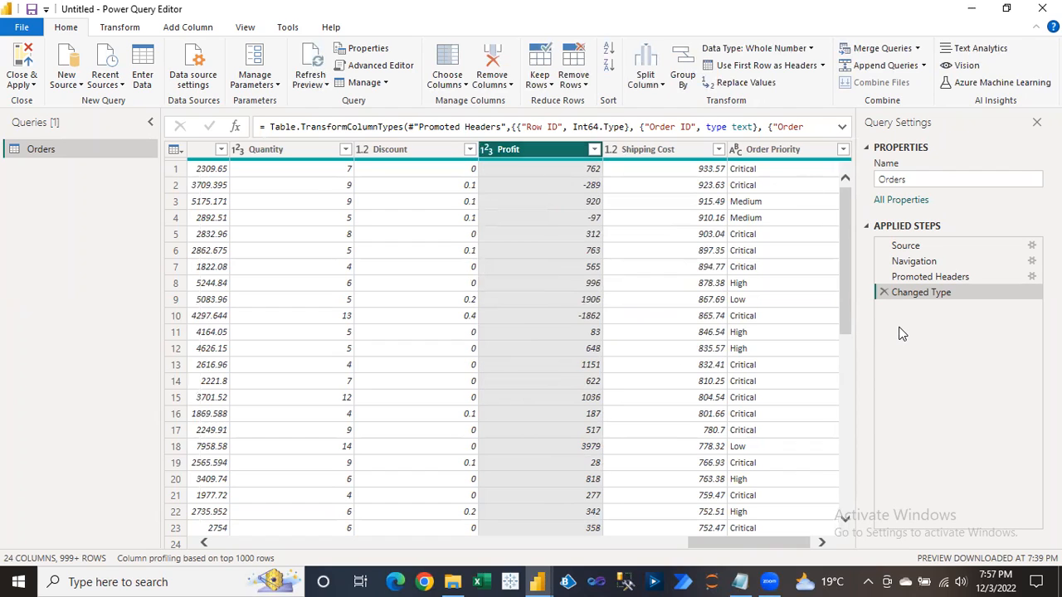
click(568, 187)
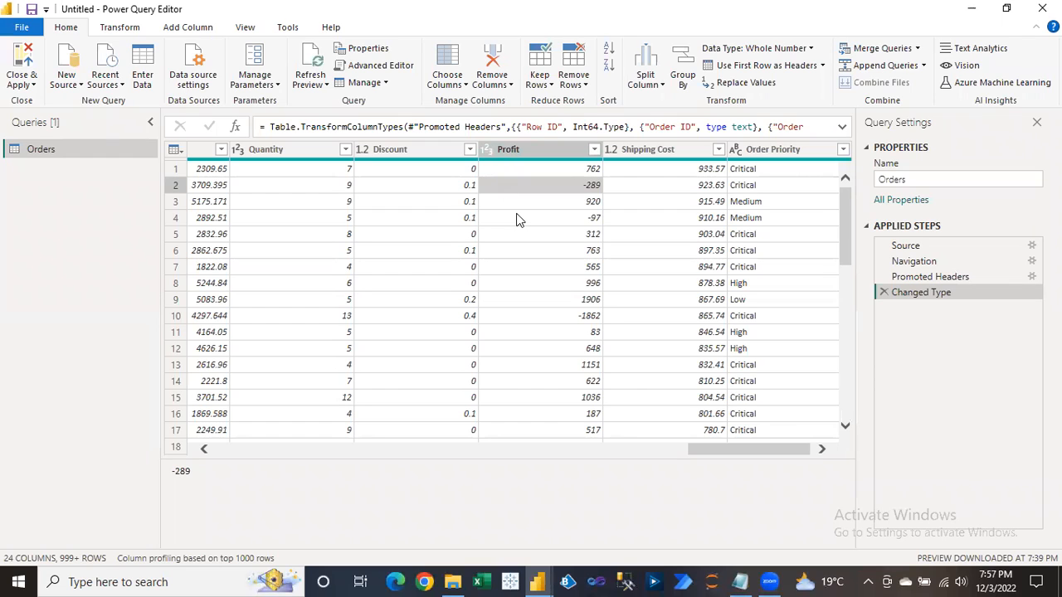
click(502, 158)
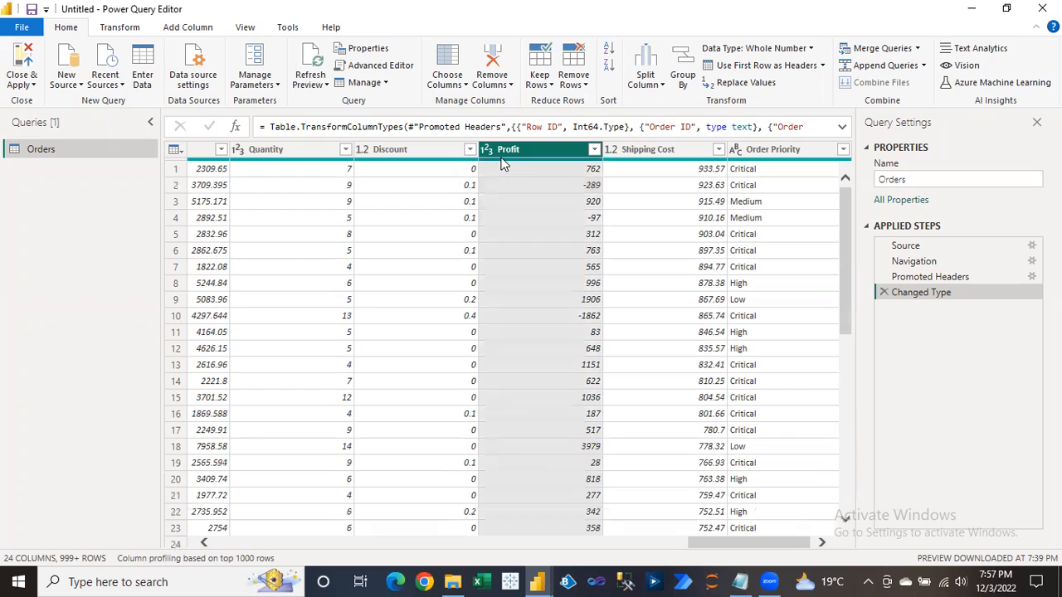
click(487, 150)
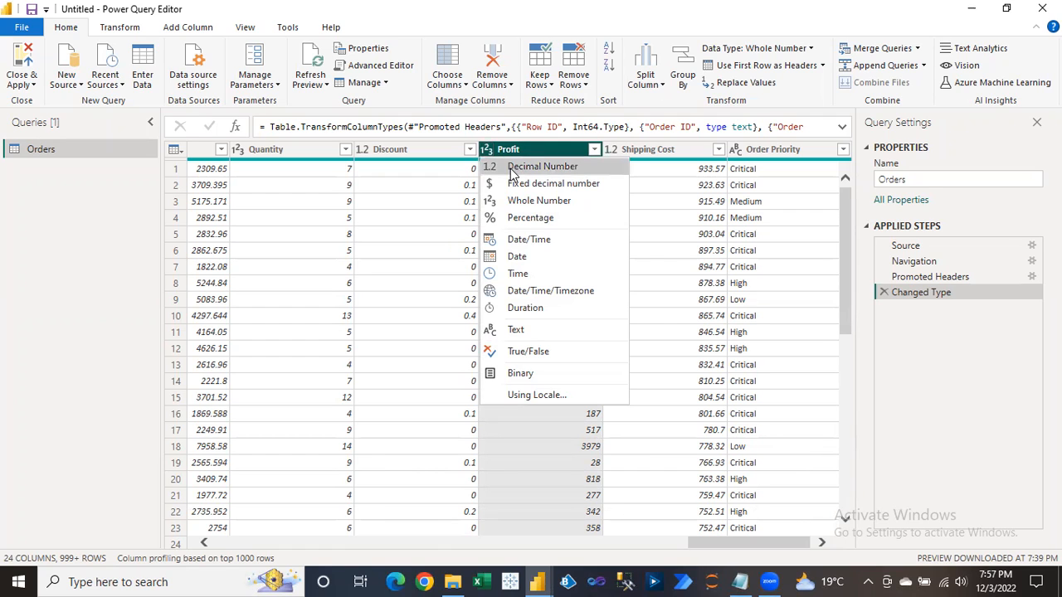
click(510, 168)
click(516, 330)
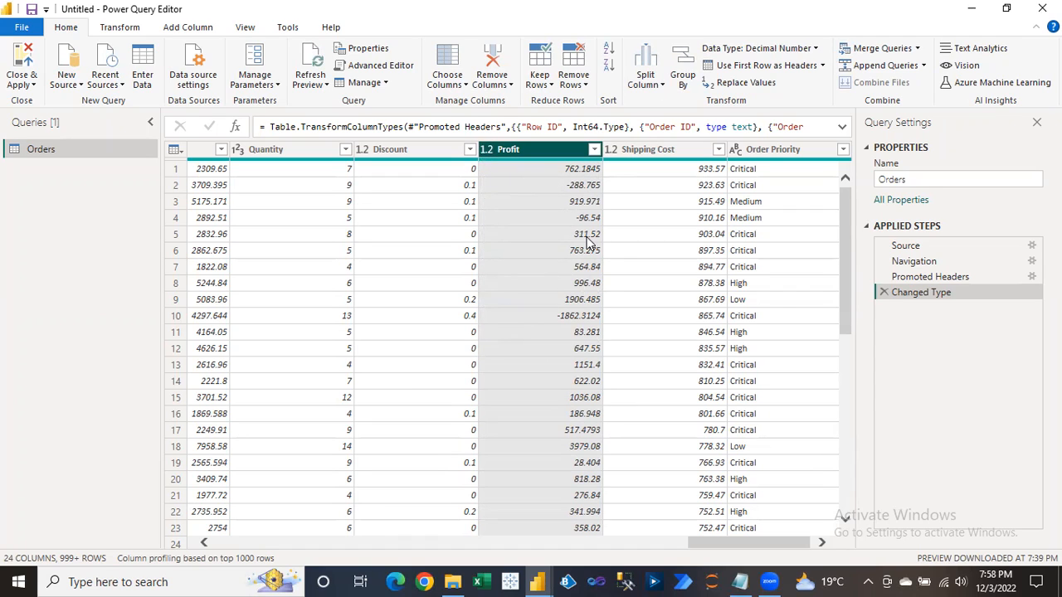
Expand the Changed Type formula and inspect the number types given to Profit and Discount.
click(842, 128)
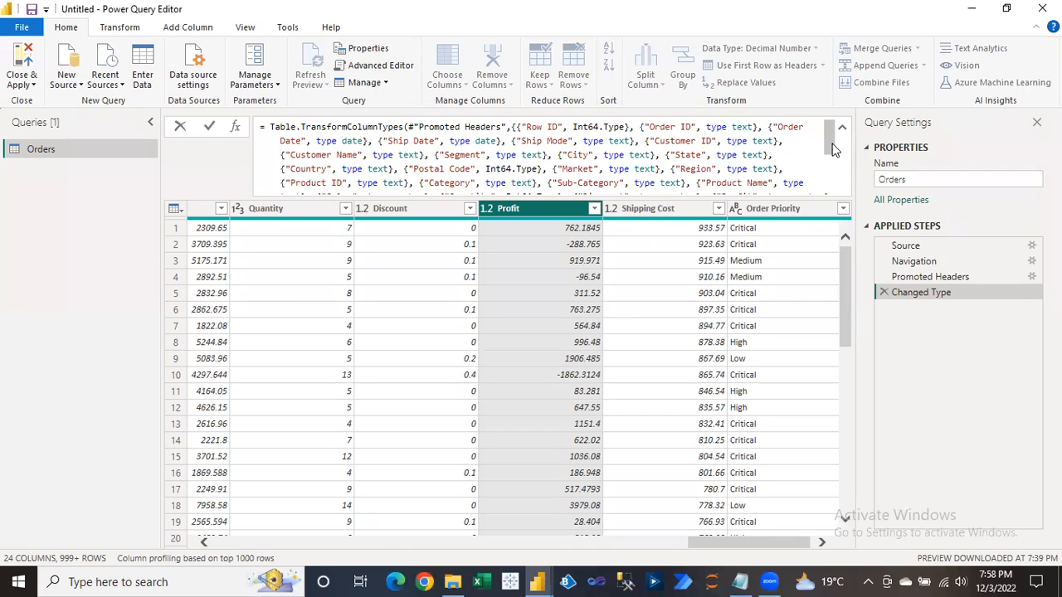
scroll(827, 153, down, 3)
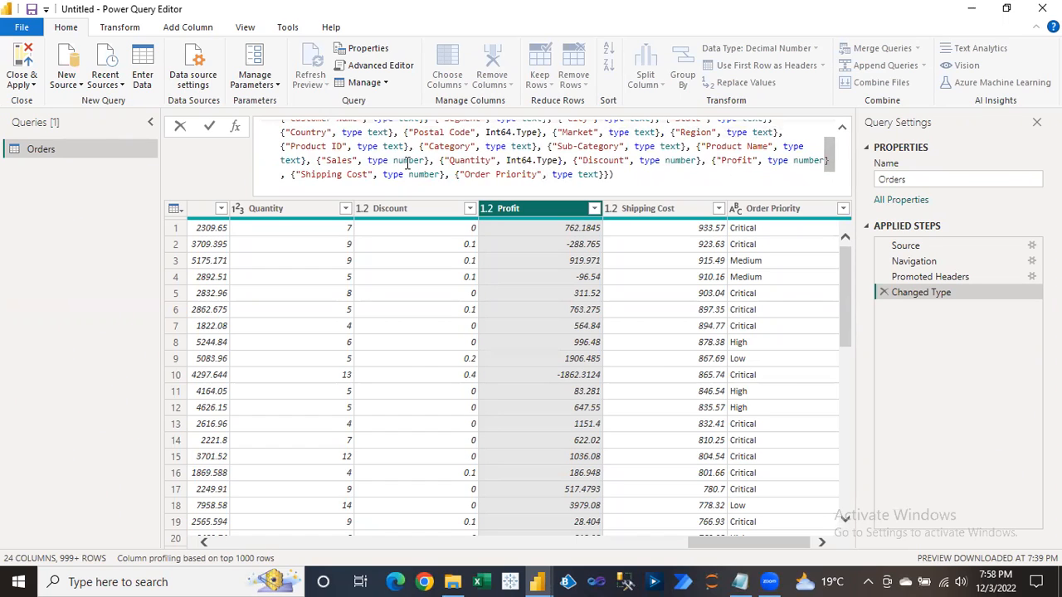
drag(721, 161, 752, 161)
click(803, 161)
click(677, 161)
mouse_move(834, 161)
mouse_down()
mouse_move(831, 137)
mouse_move(828, 164)
mouse_up()
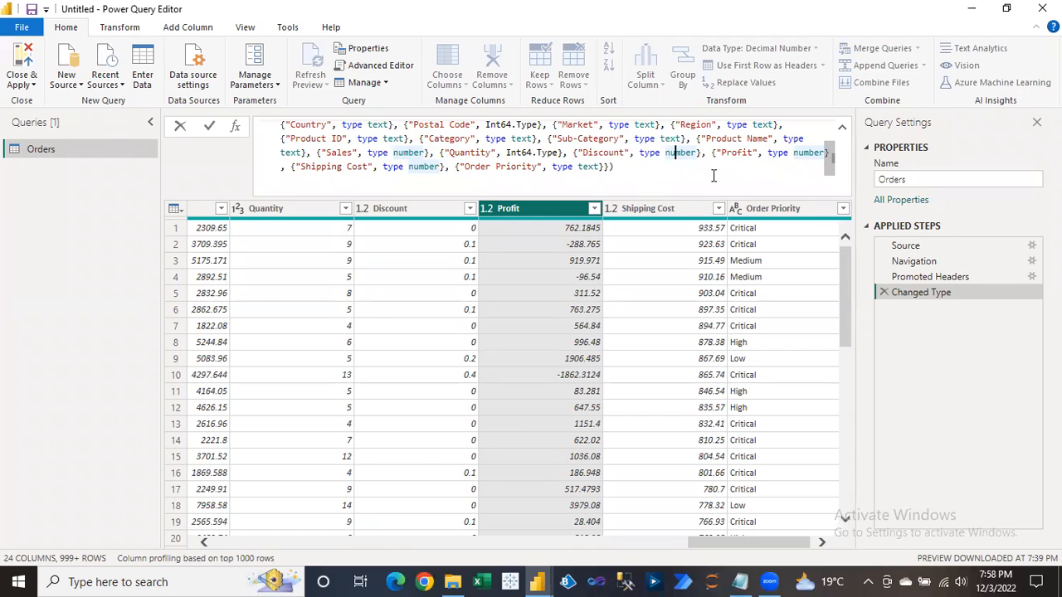
Collapse the formula to one line and preview row 5's Profit value, 311.52.
click(842, 131)
click(842, 131)
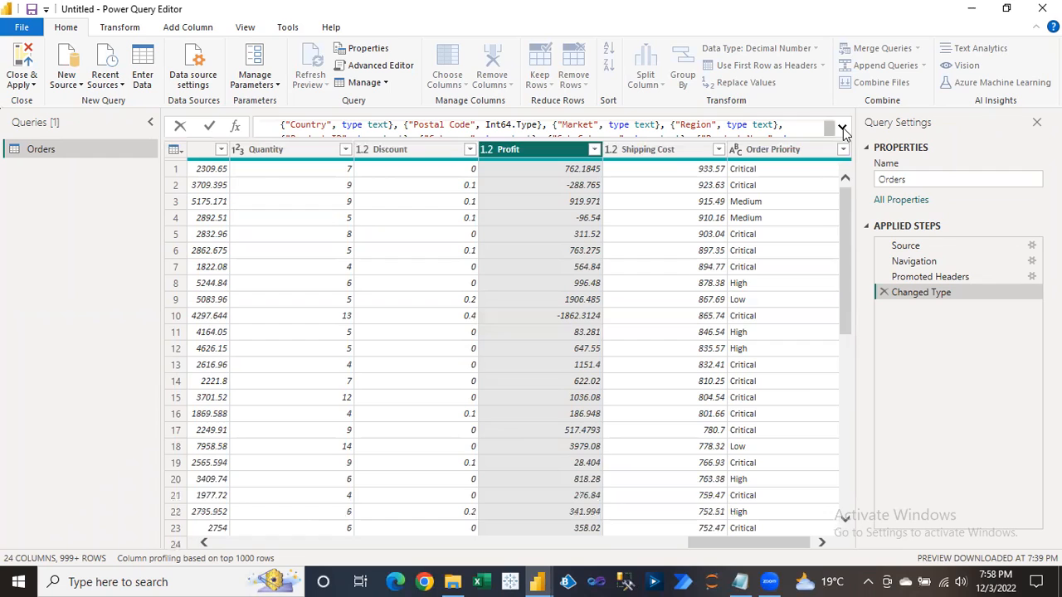
click(525, 233)
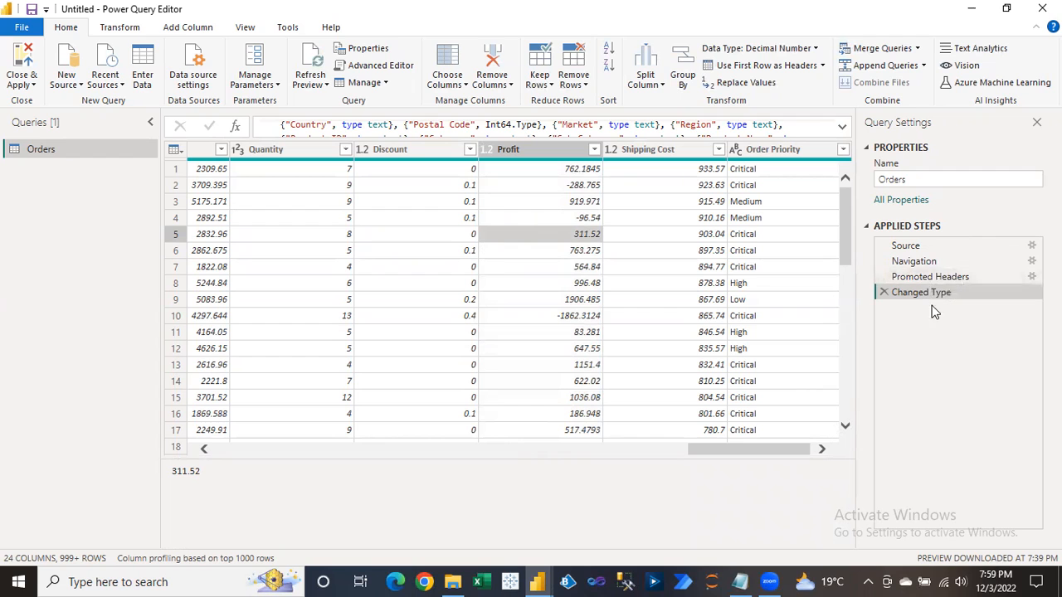
drag(714, 449, 247, 464)
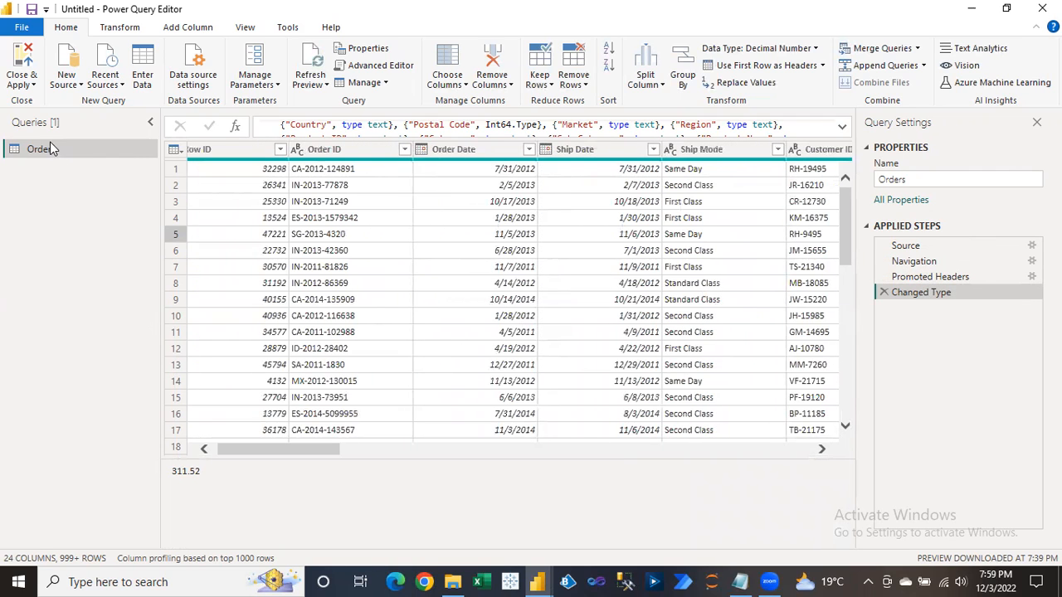
click(33, 87)
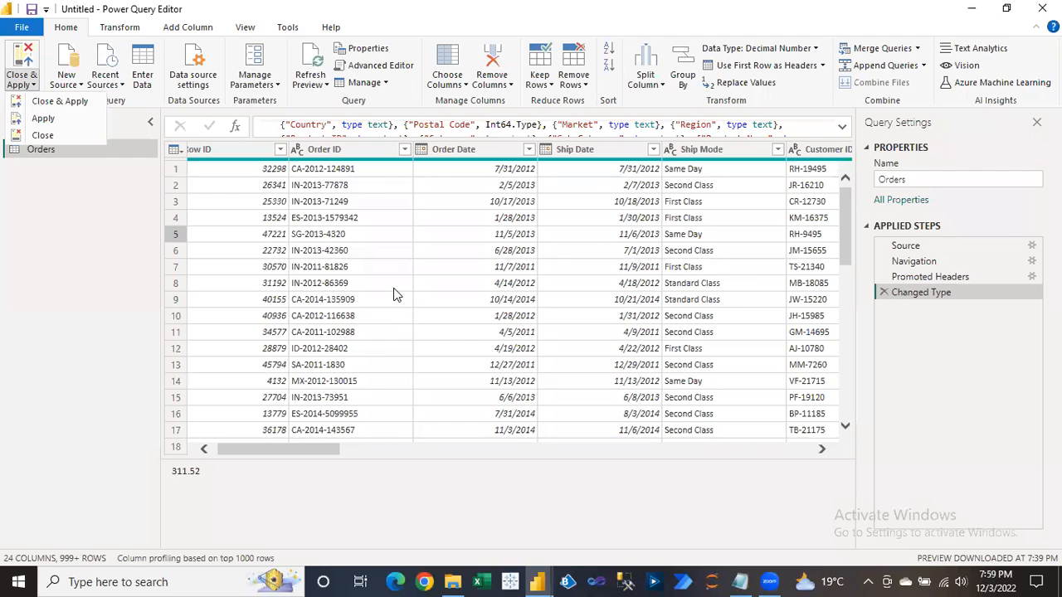
click(118, 265)
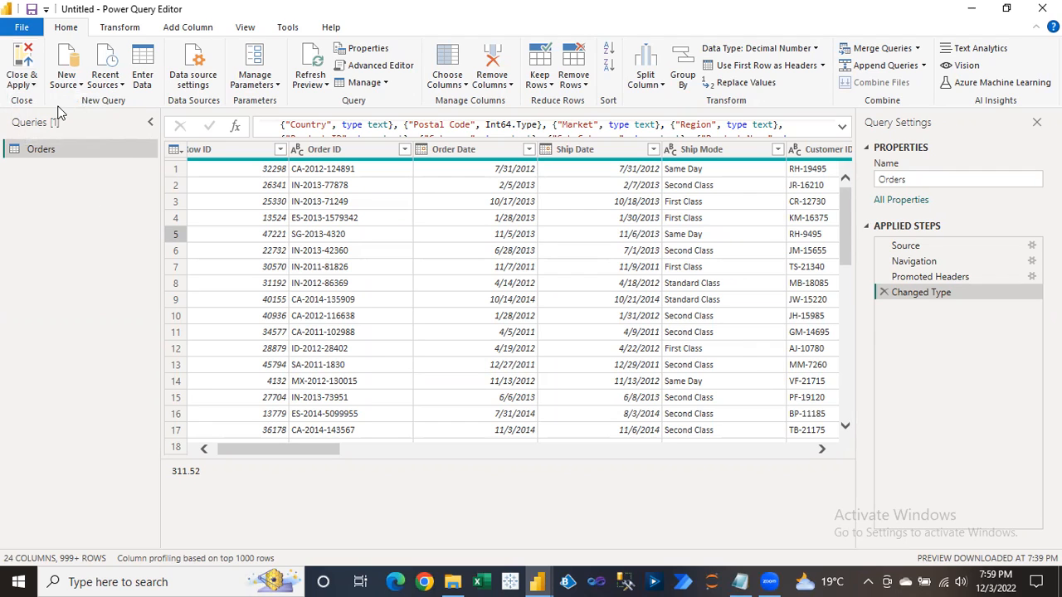
click(23, 84)
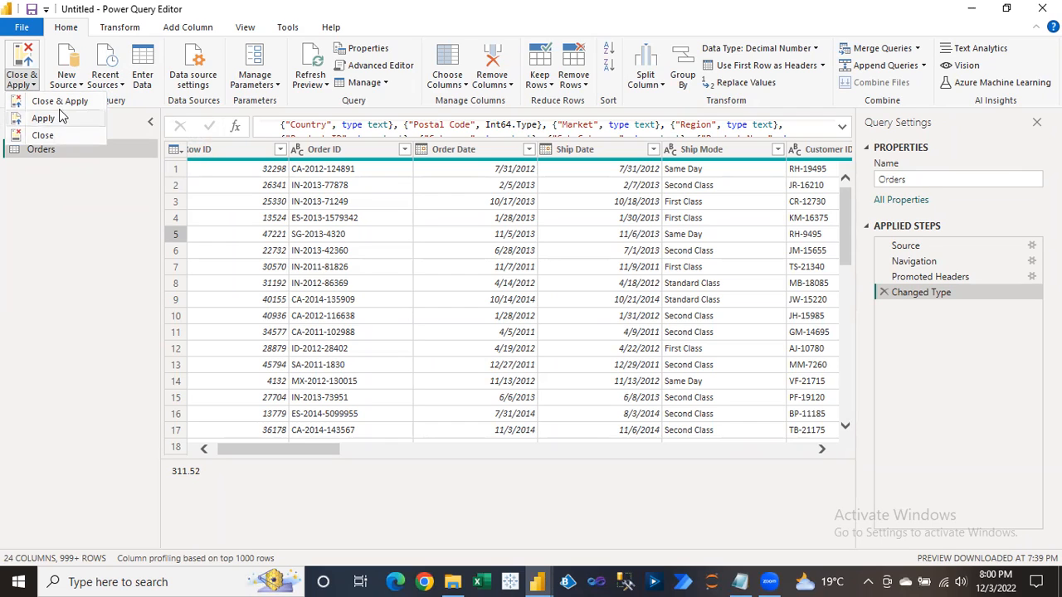
key(Escape)
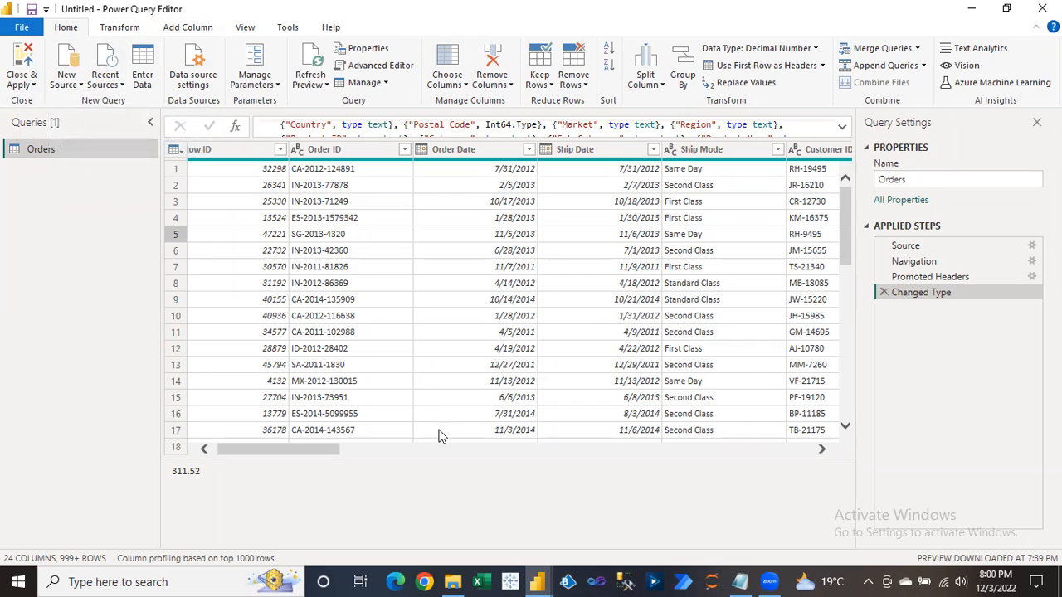
click(538, 581)
click(444, 485)
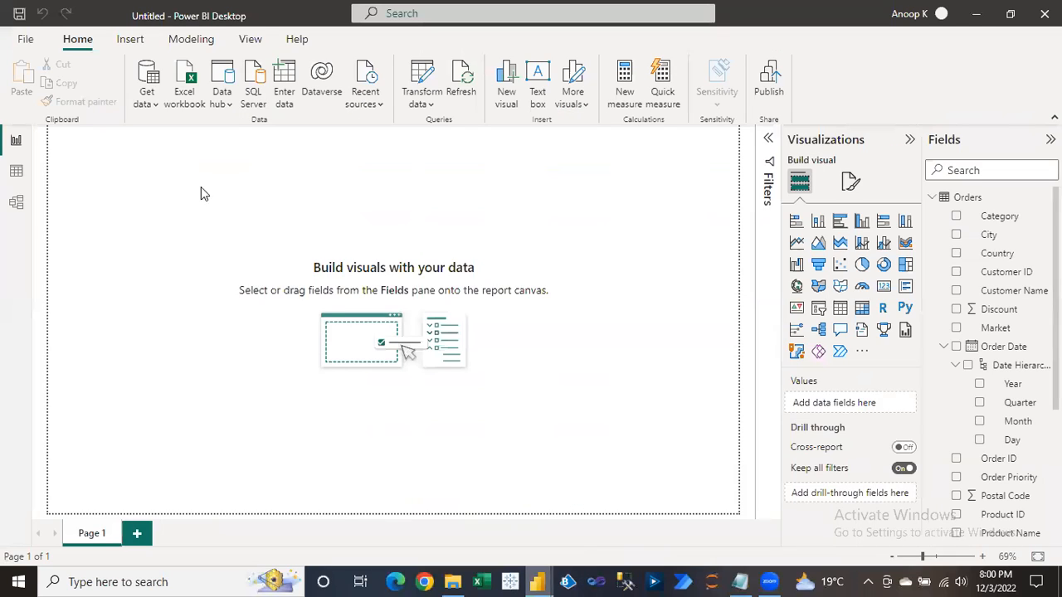
click(155, 109)
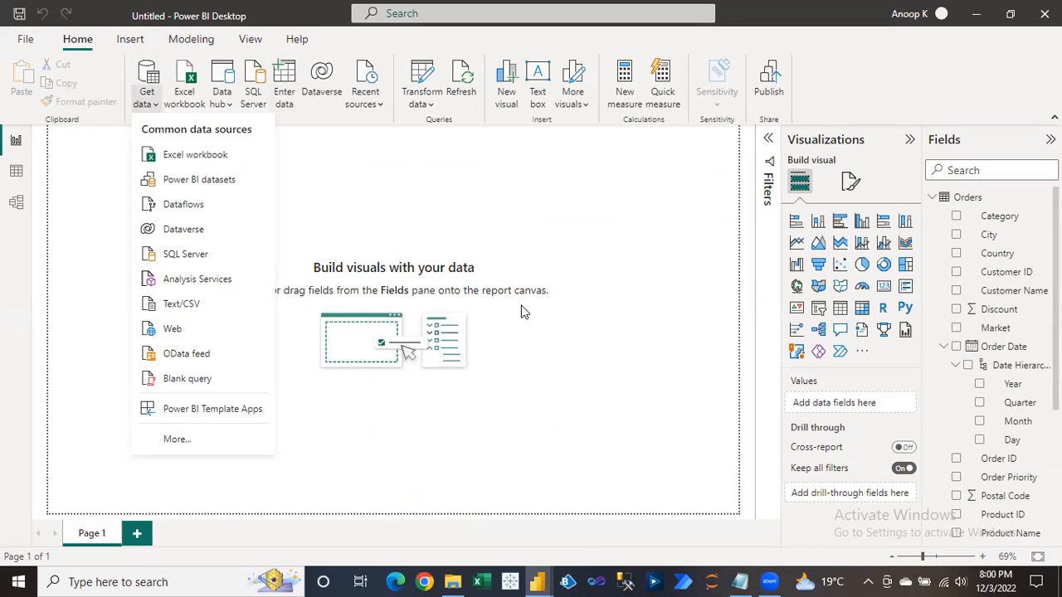
click(562, 216)
mouse_move(541, 580)
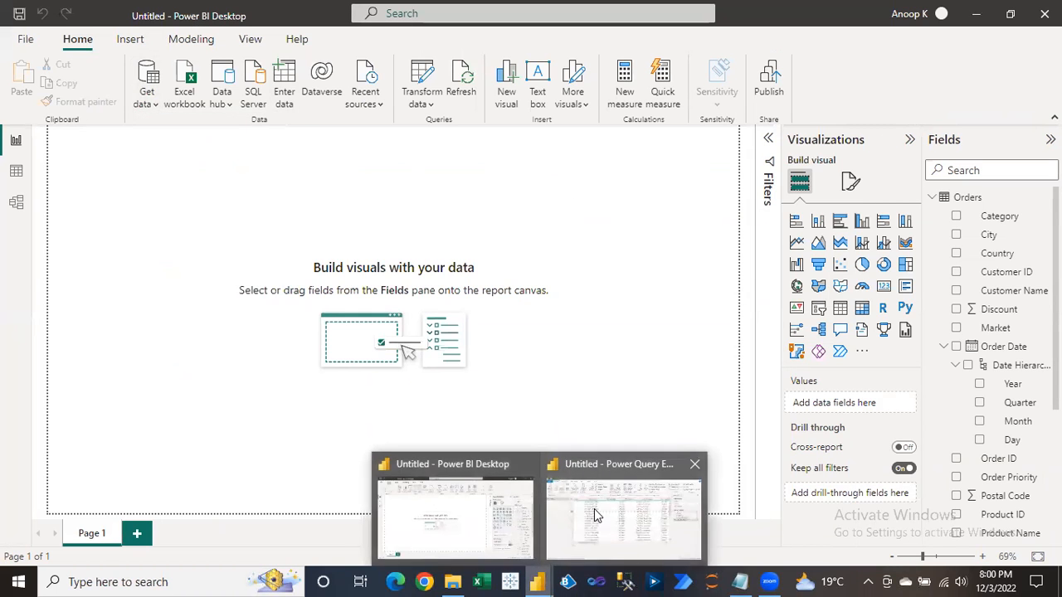
click(590, 506)
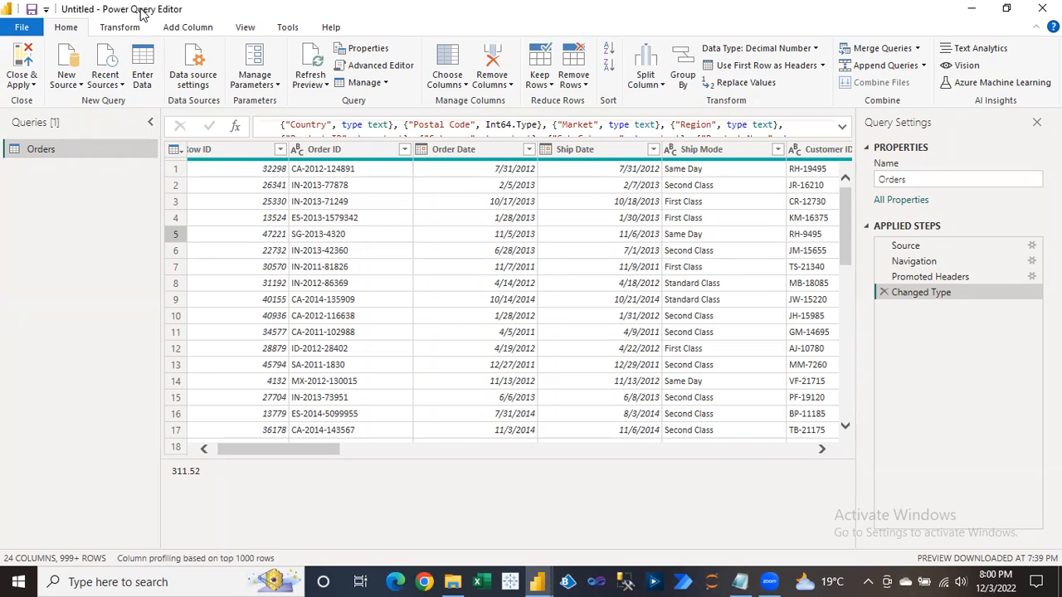
click(71, 87)
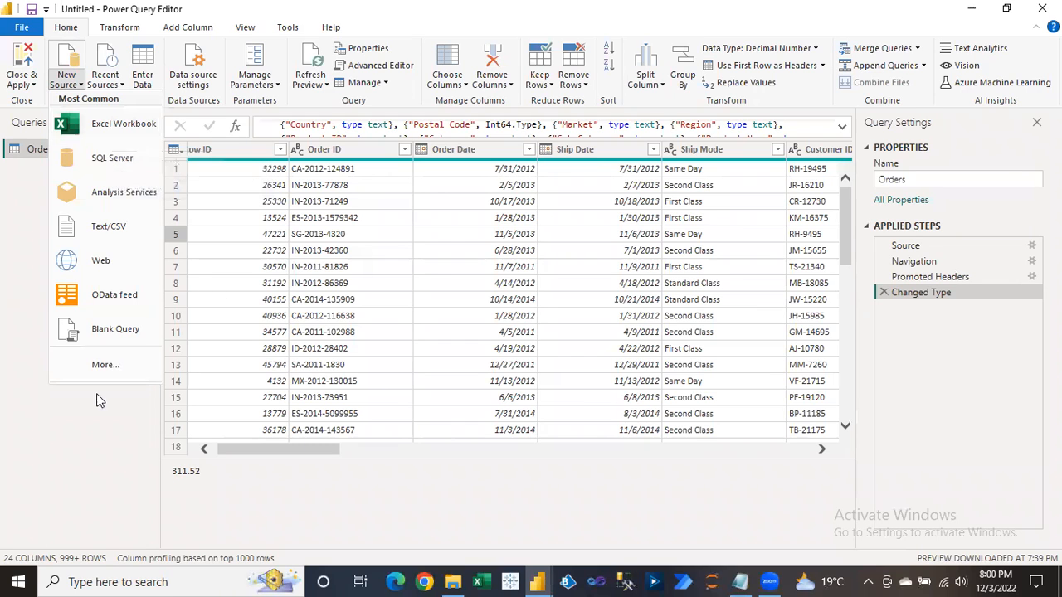
click(92, 417)
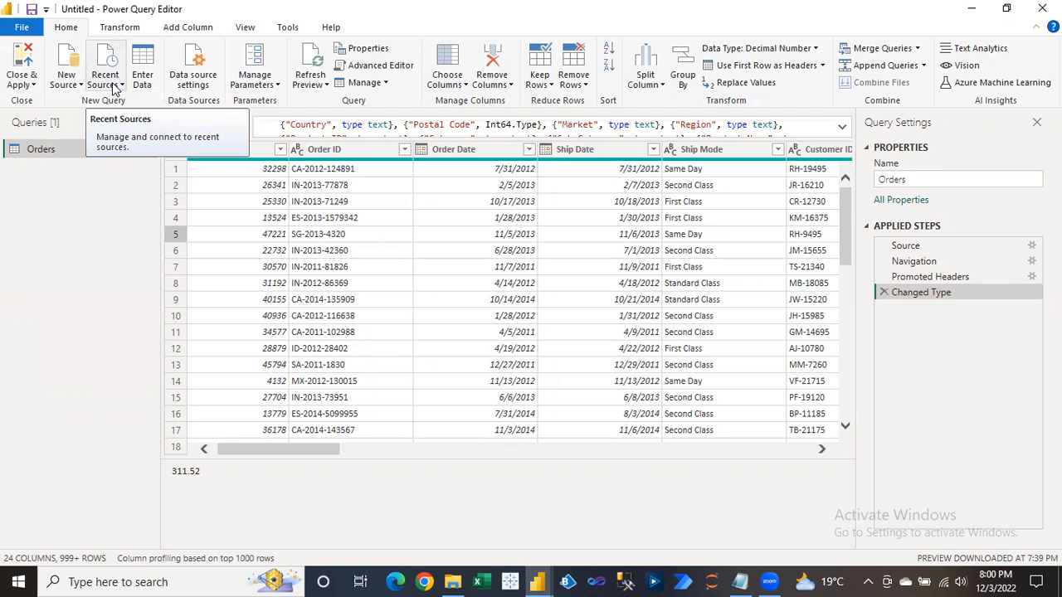
mouse_move(538, 576)
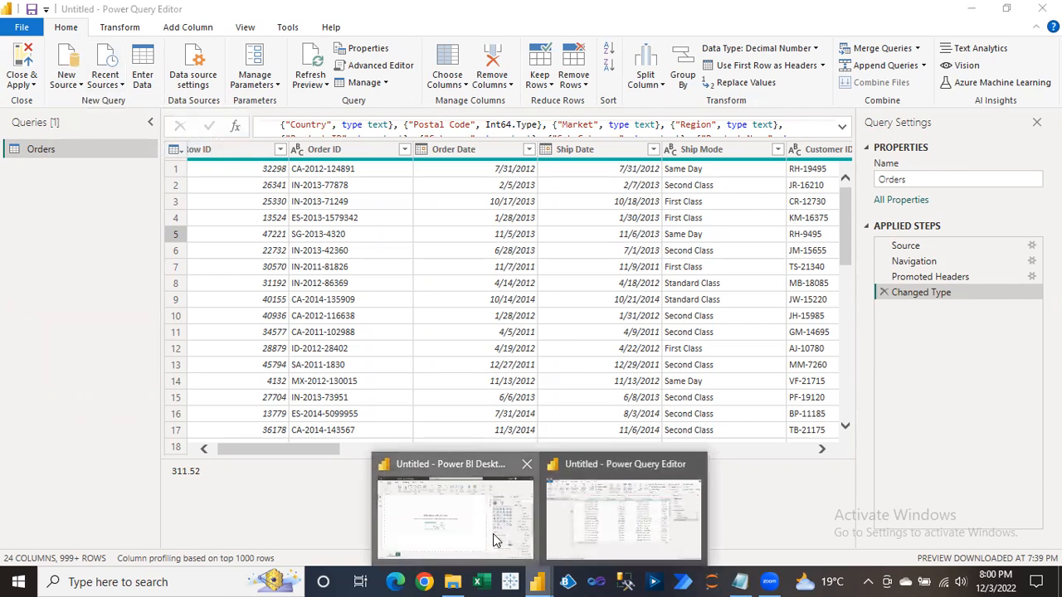
click(492, 533)
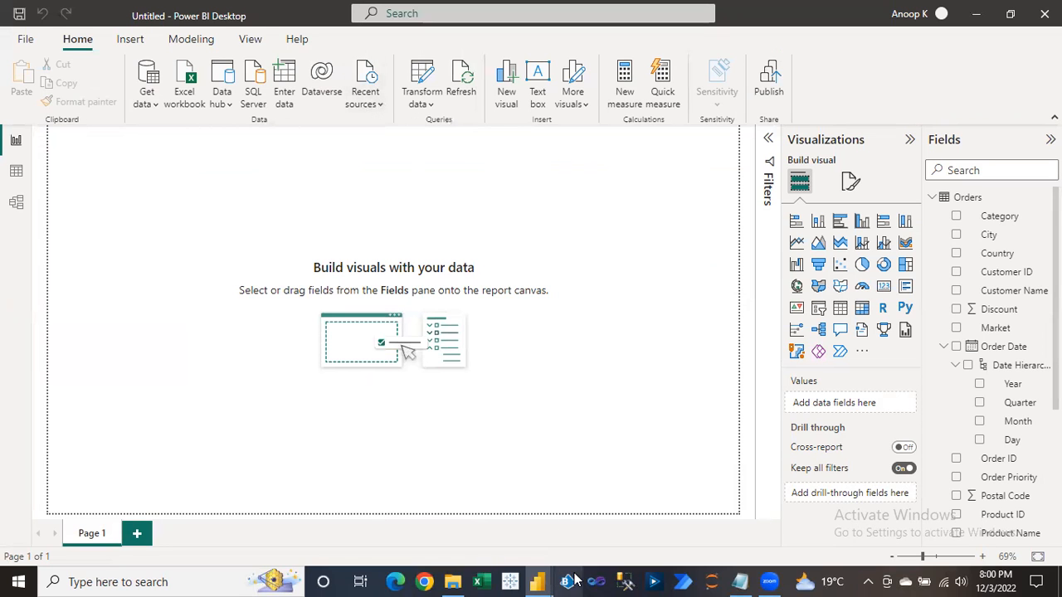
mouse_move(538, 582)
click(619, 489)
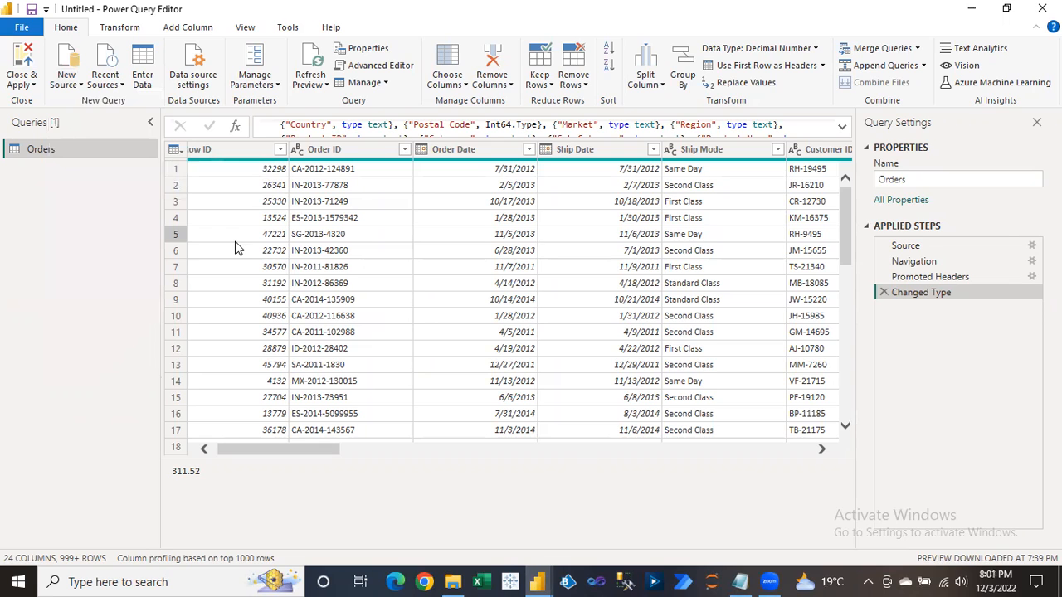
click(114, 87)
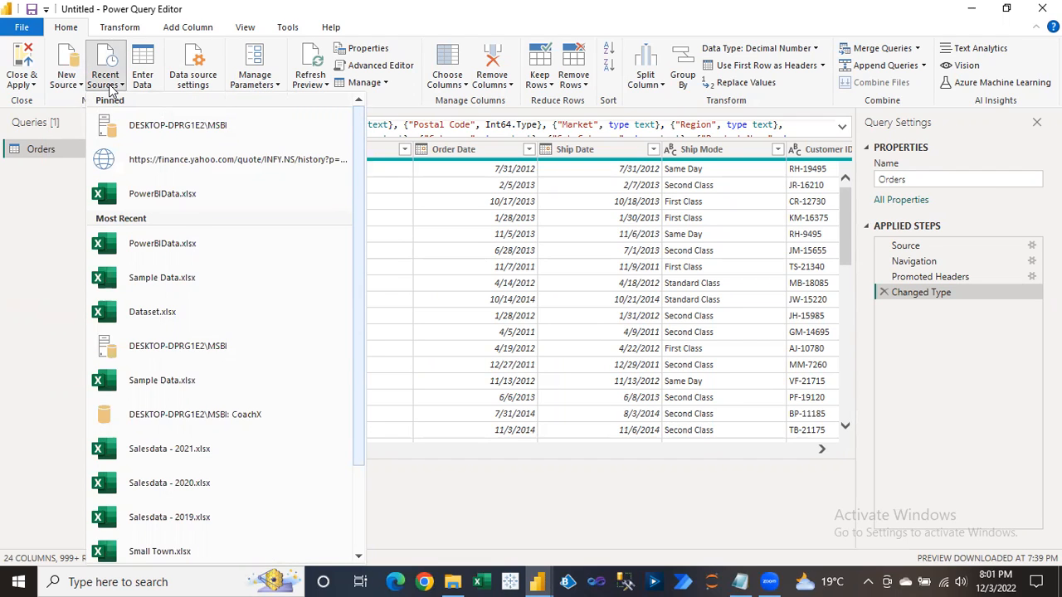
drag(356, 308, 351, 213)
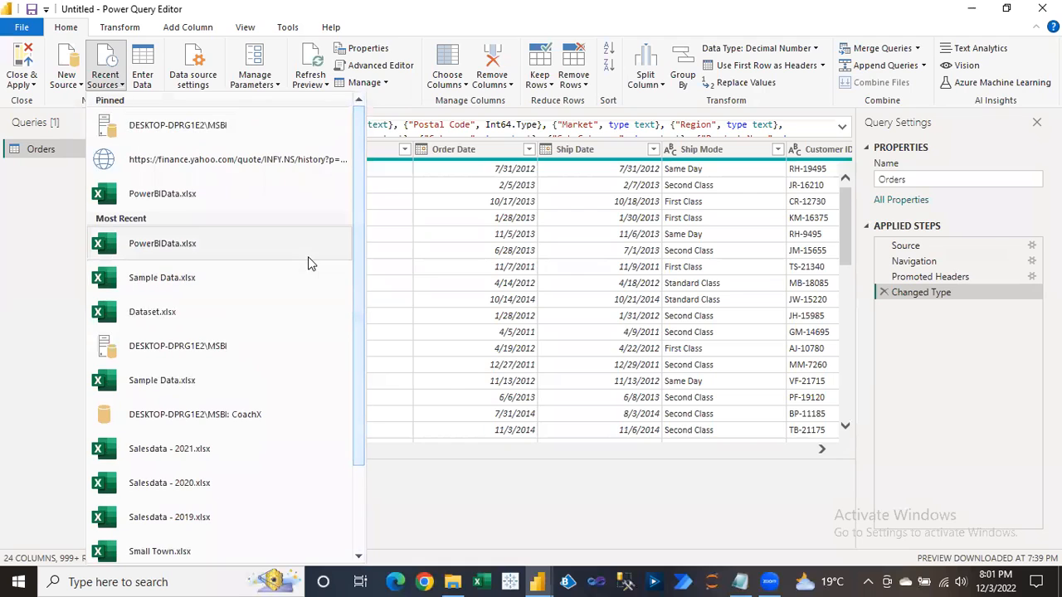
right_click(208, 248)
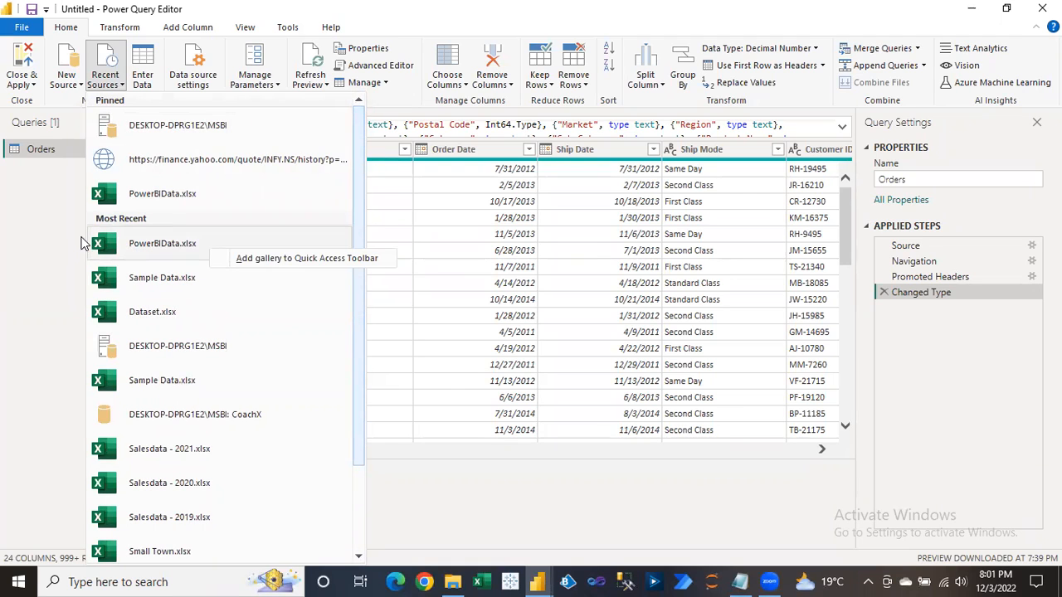
click(357, 218)
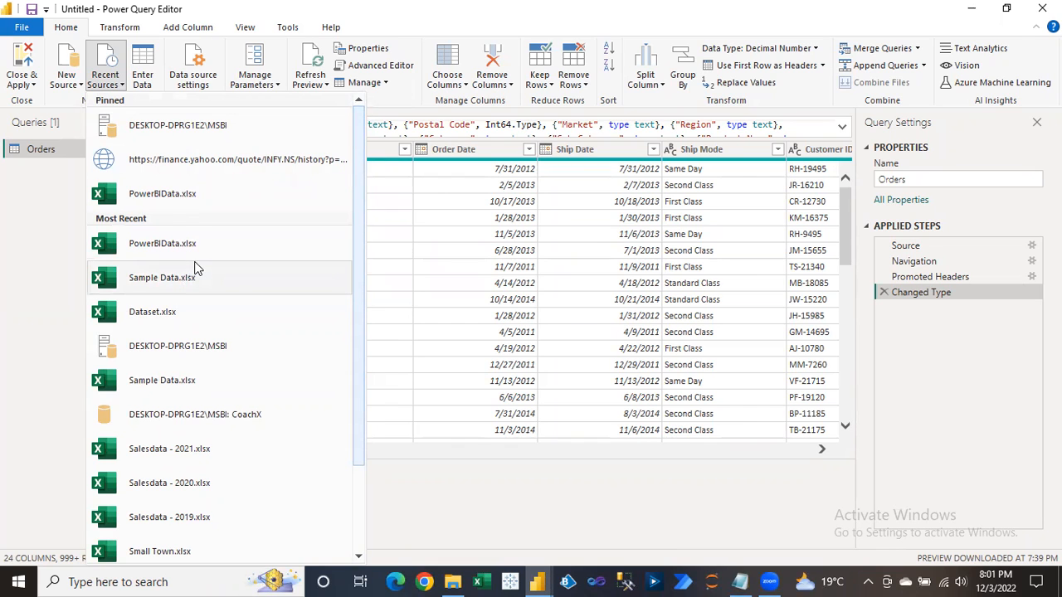
click(38, 244)
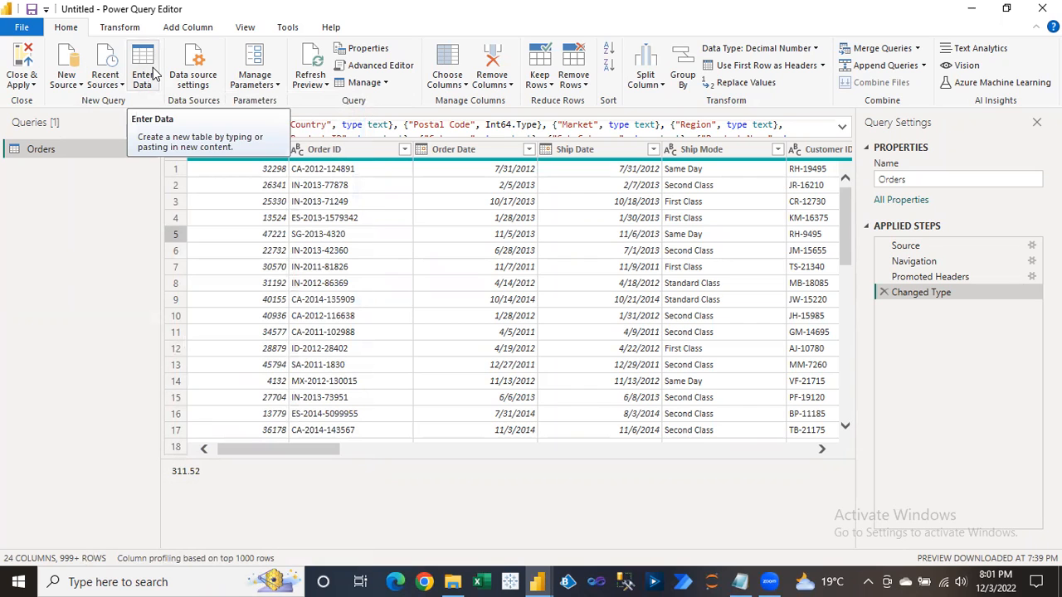
click(538, 581)
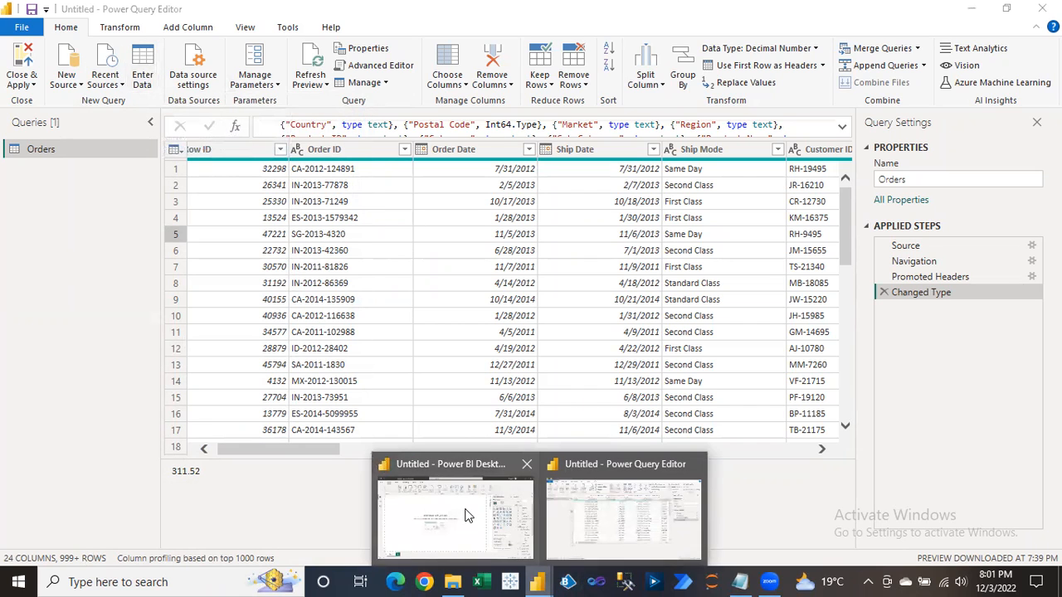
click(465, 516)
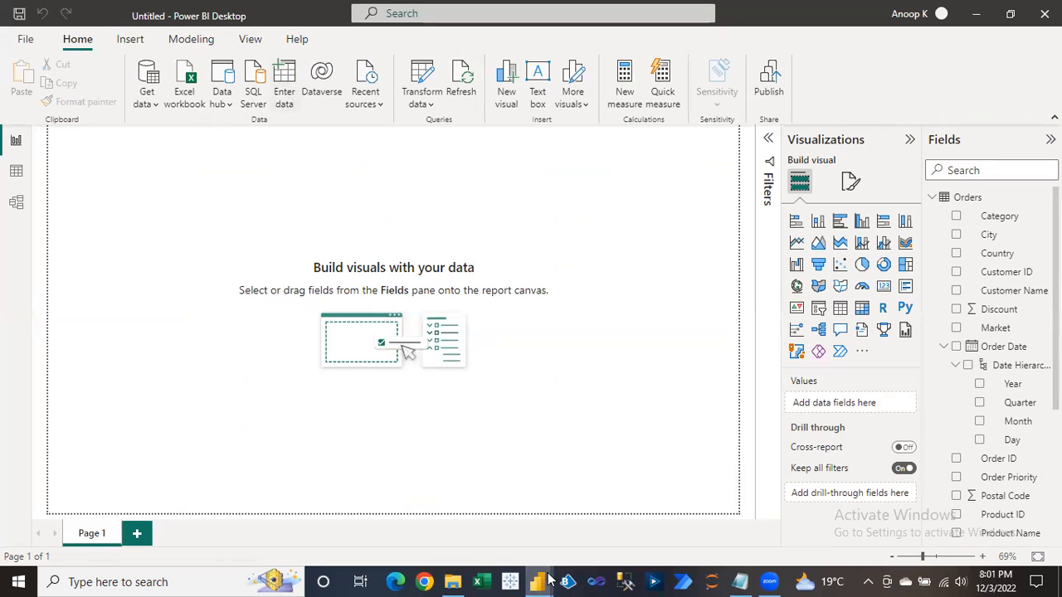
mouse_move(550, 581)
click(594, 538)
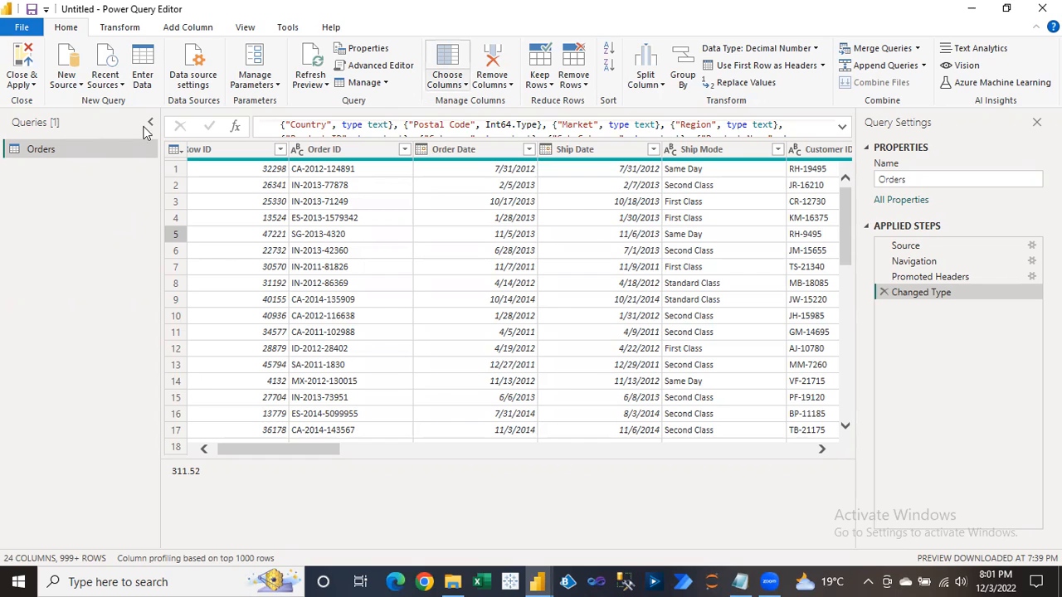
Start a new typed-in table with column headers Country and Sales.
click(139, 76)
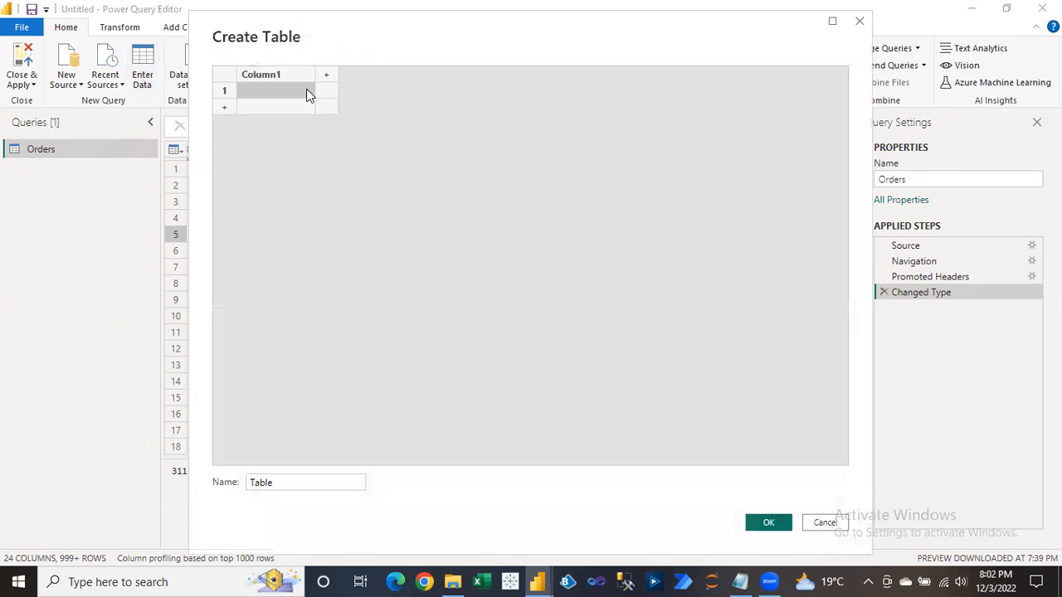
double_click(288, 74)
text(Co)
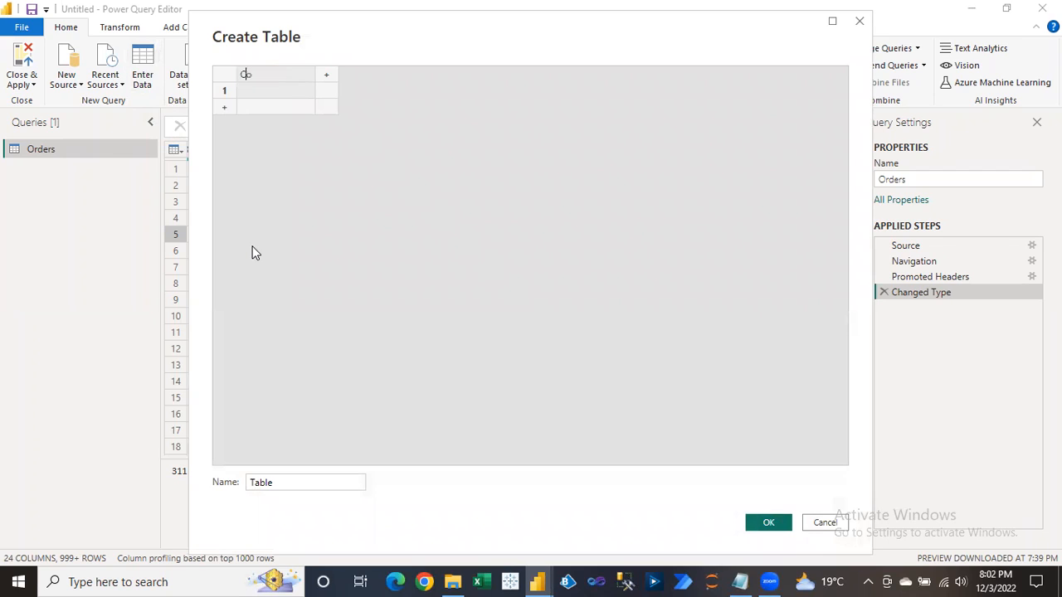
text(untry)
key(Tab)
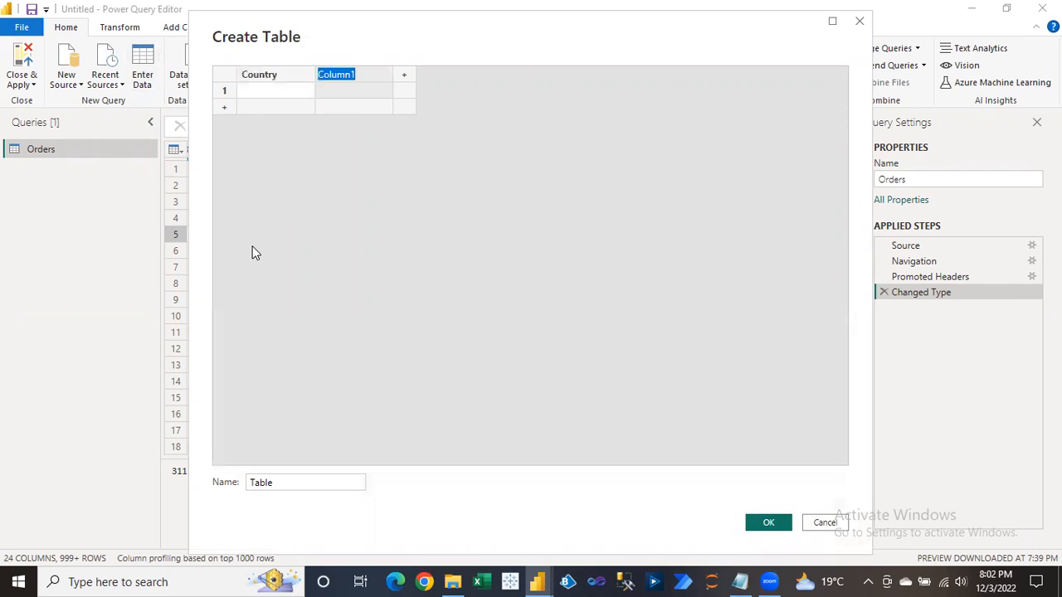
text(Sales)
key(Return)
Enter the first two rows: India 1000 and Aus 500.
key(Down)
text(Ic)
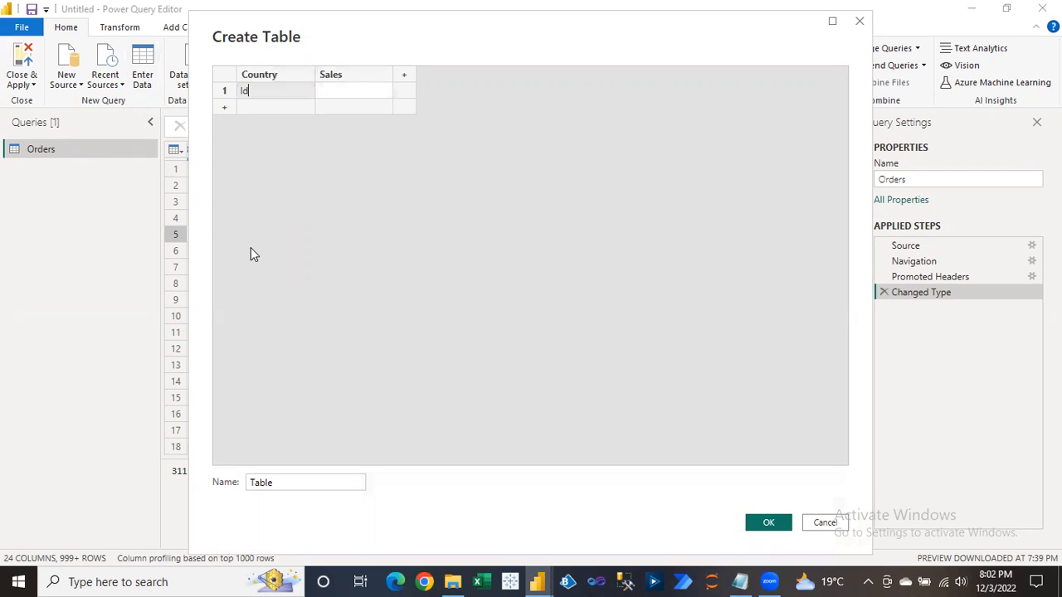
key(BackSpace)
key(BackSpace)
text(India)
key(Tab)
text(1000)
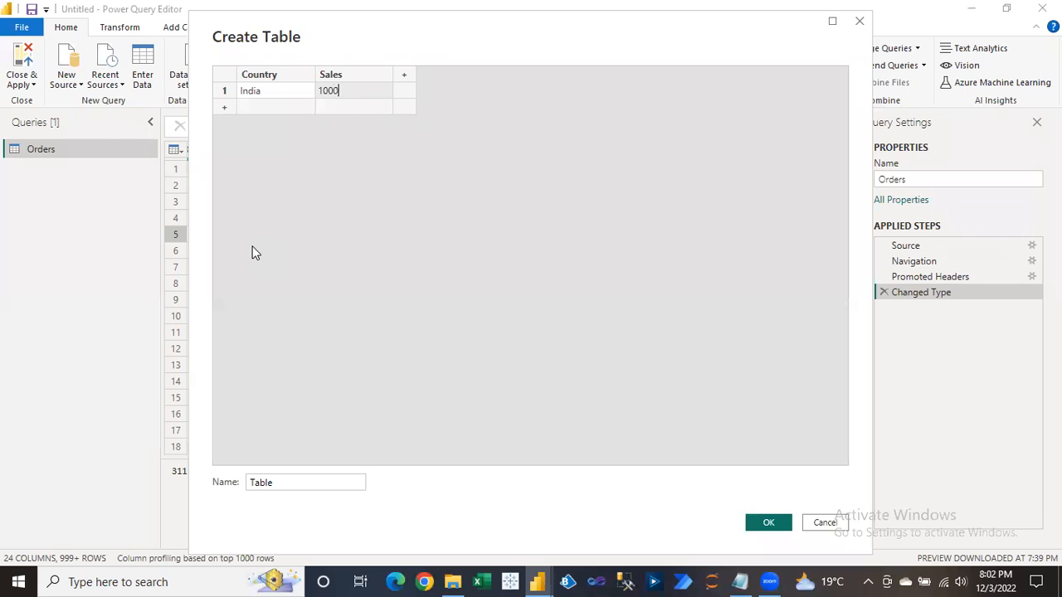
key(Tab)
key(Down)
text(Aus)
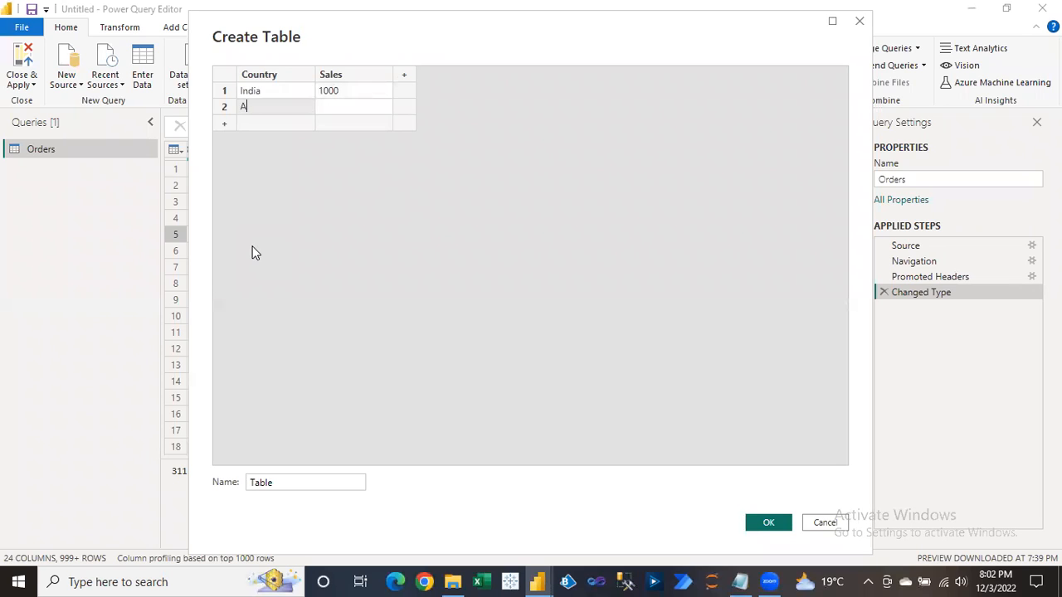
key(Tab)
text(500)
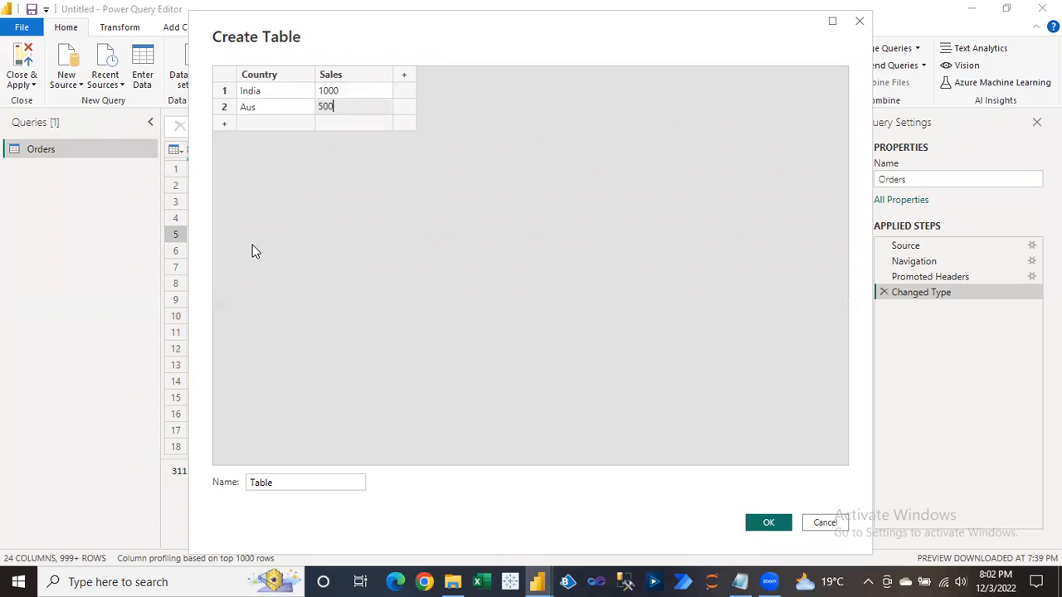
key(Tab)
Enter the remaining rows: Japan 1200, Singapore 1422 and Africa 980.
key(Down)
text(Japan)
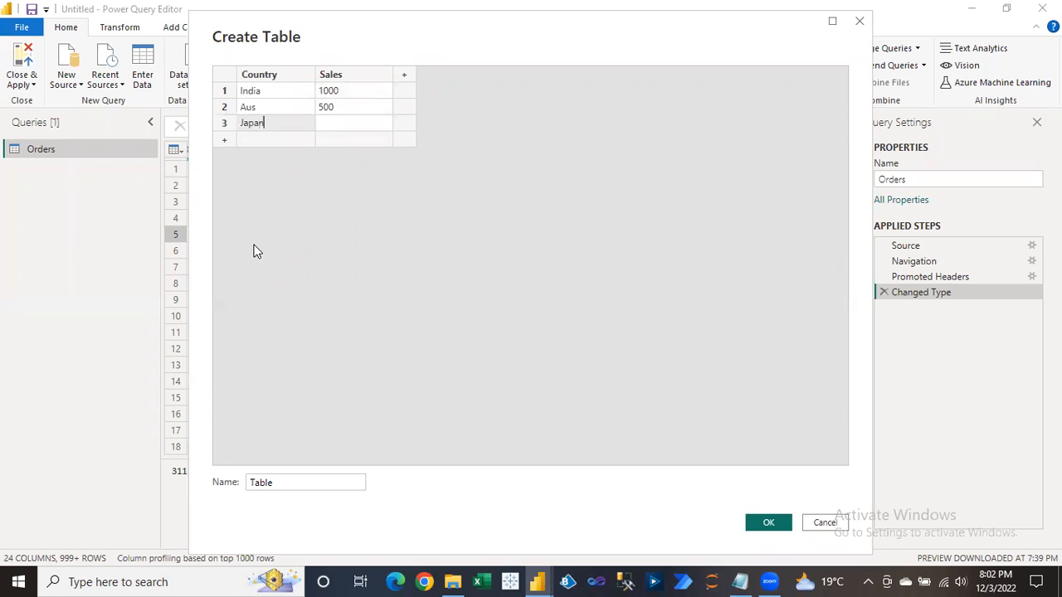
key(Tab)
text(1200)
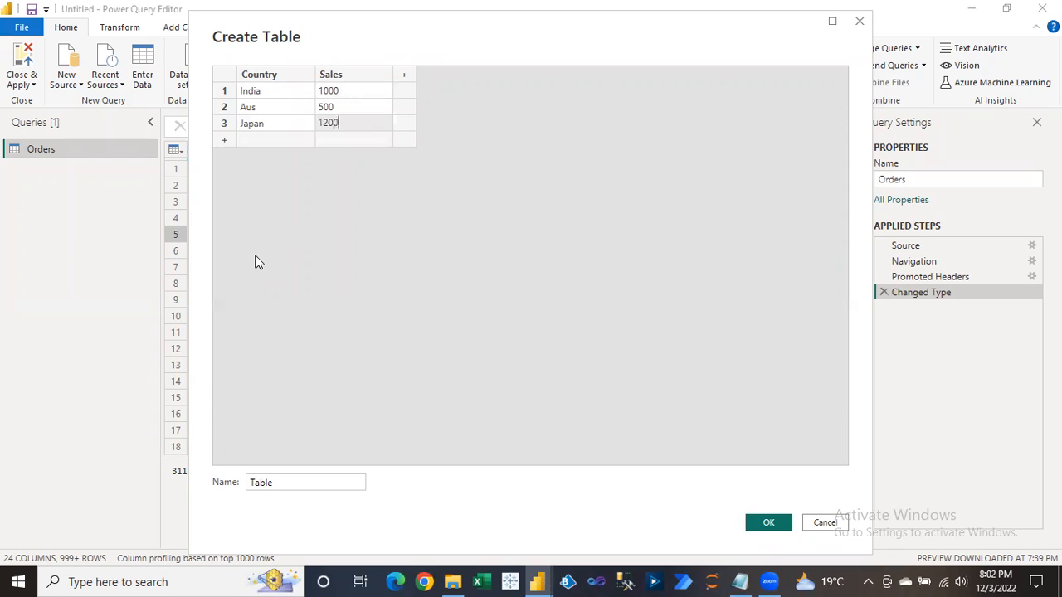
key(Tab)
key(Down)
text(Sin)
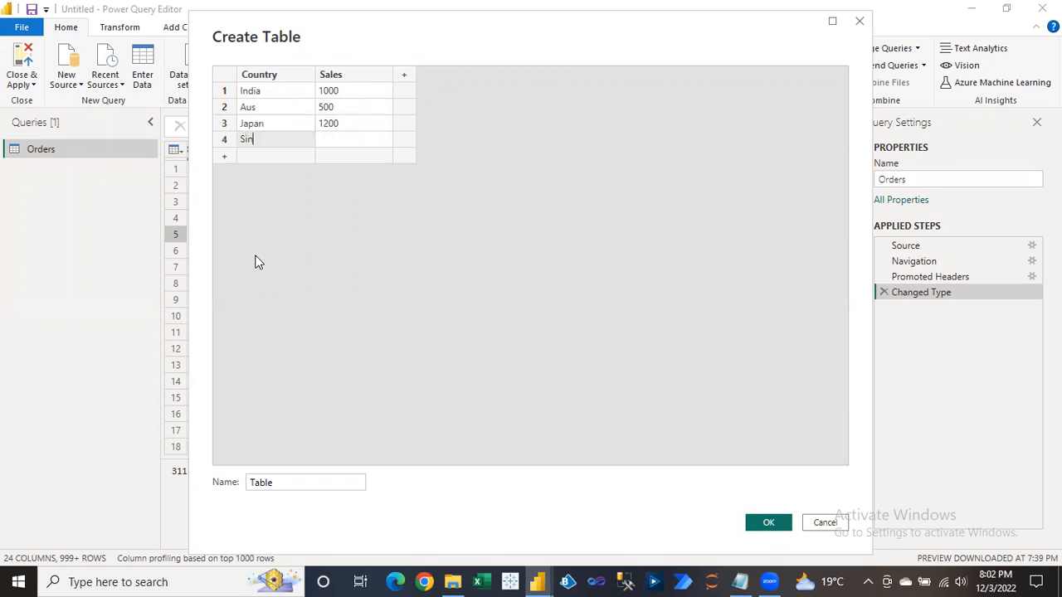
text(gapore)
key(Tab)
text(1422)
key(Tab)
key(Down)
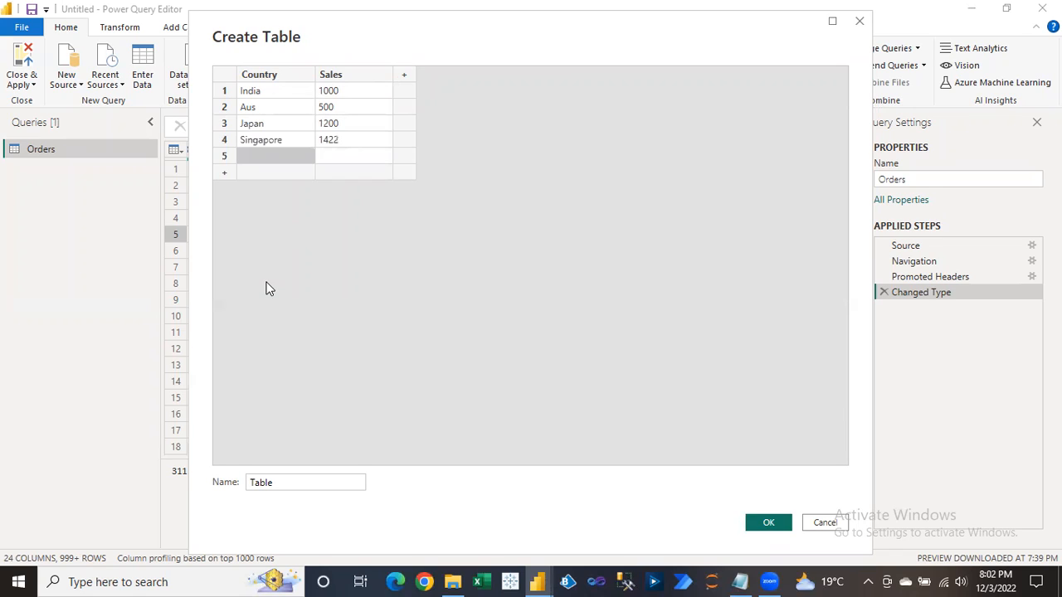
text(Africa)
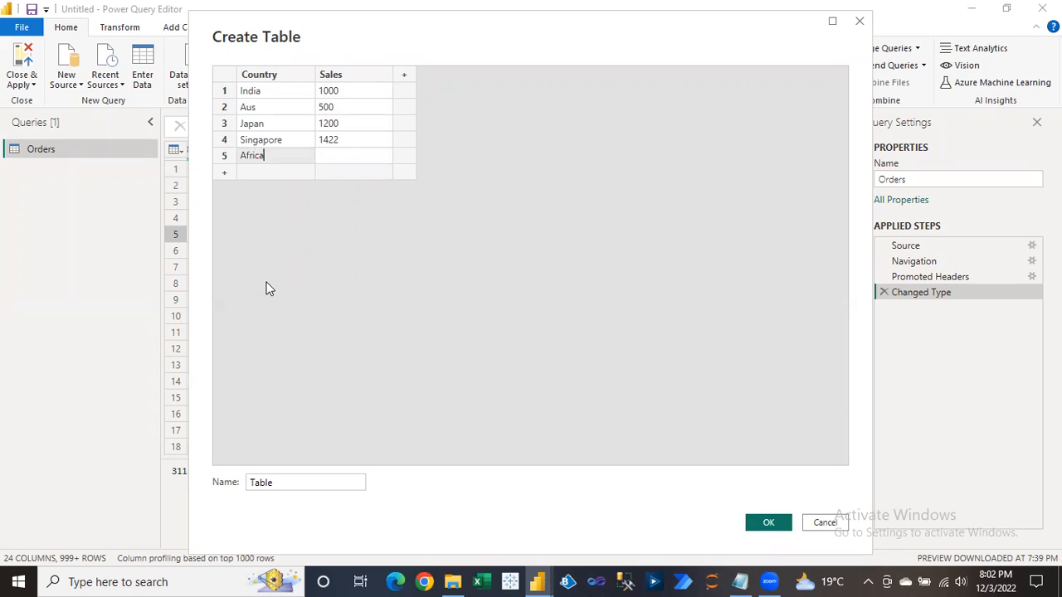
key(Tab)
text(980)
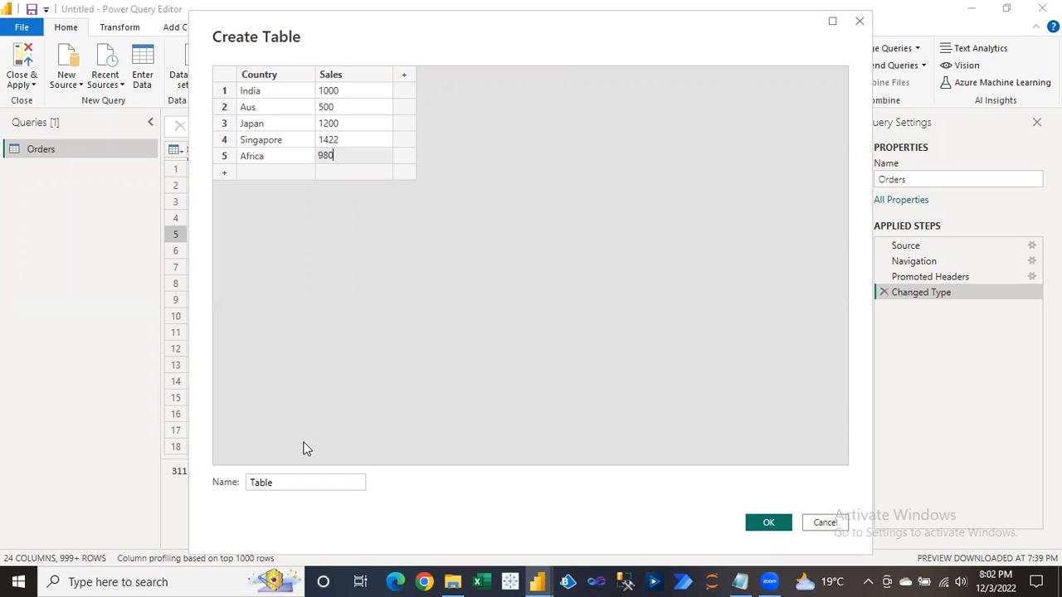
Name the table CountryData and create it.
click(291, 483)
drag(292, 482, 233, 482)
text(CountryData)
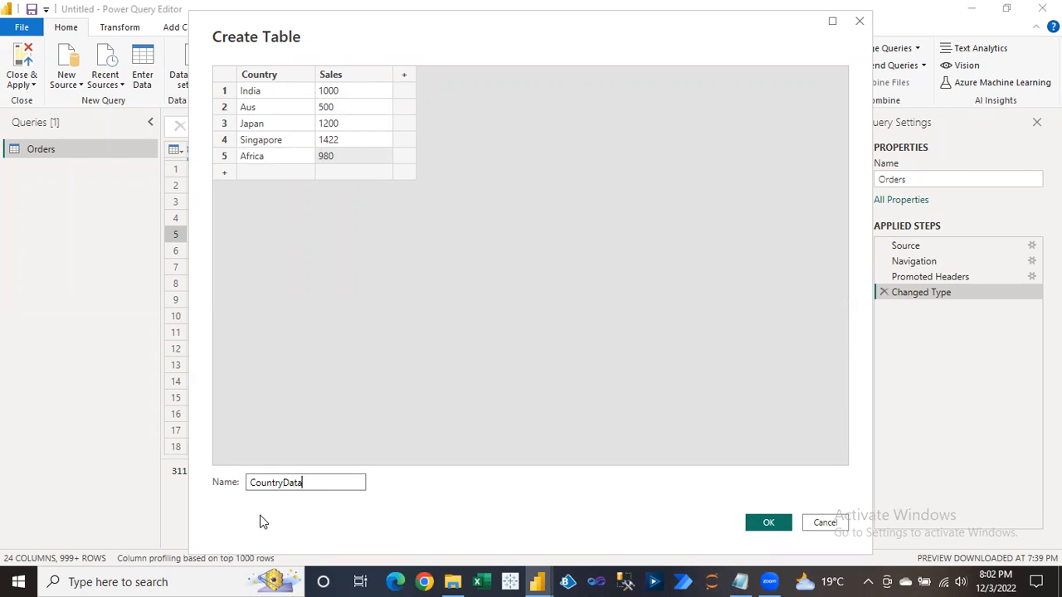
click(770, 524)
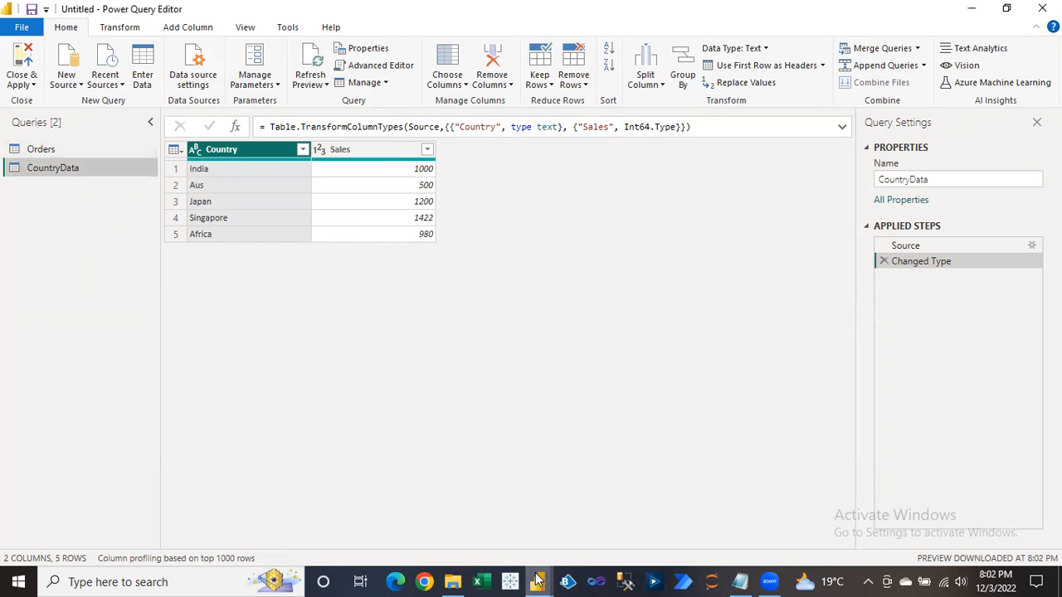
mouse_move(538, 582)
click(443, 496)
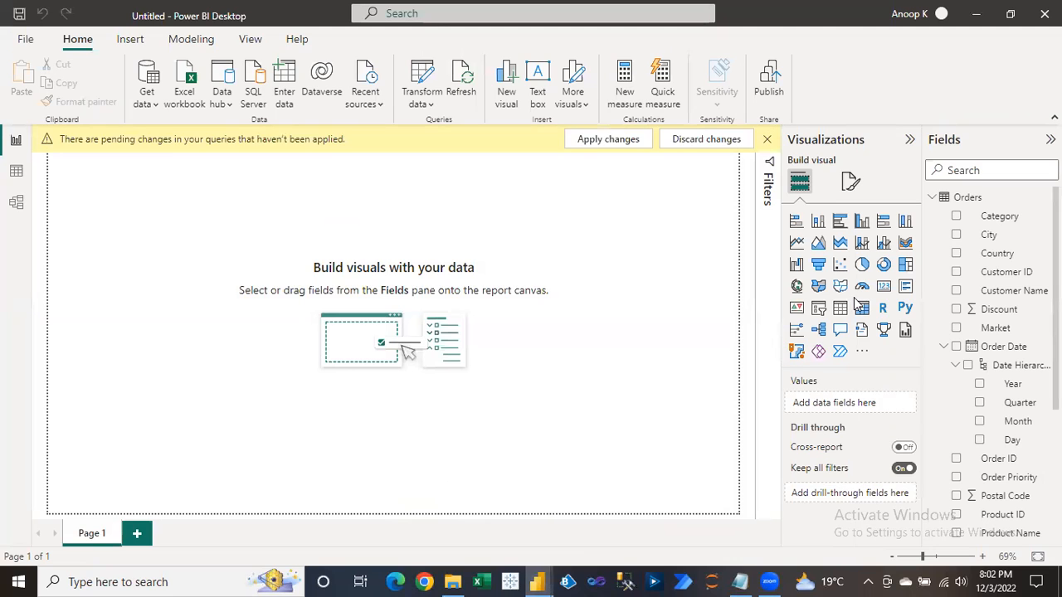
click(933, 198)
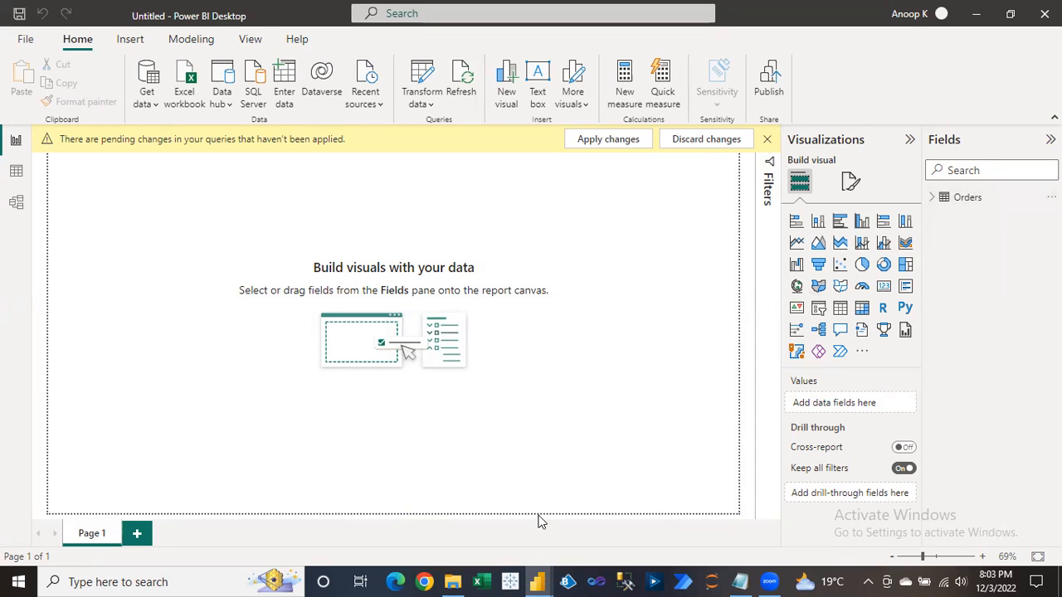
mouse_move(538, 581)
click(581, 531)
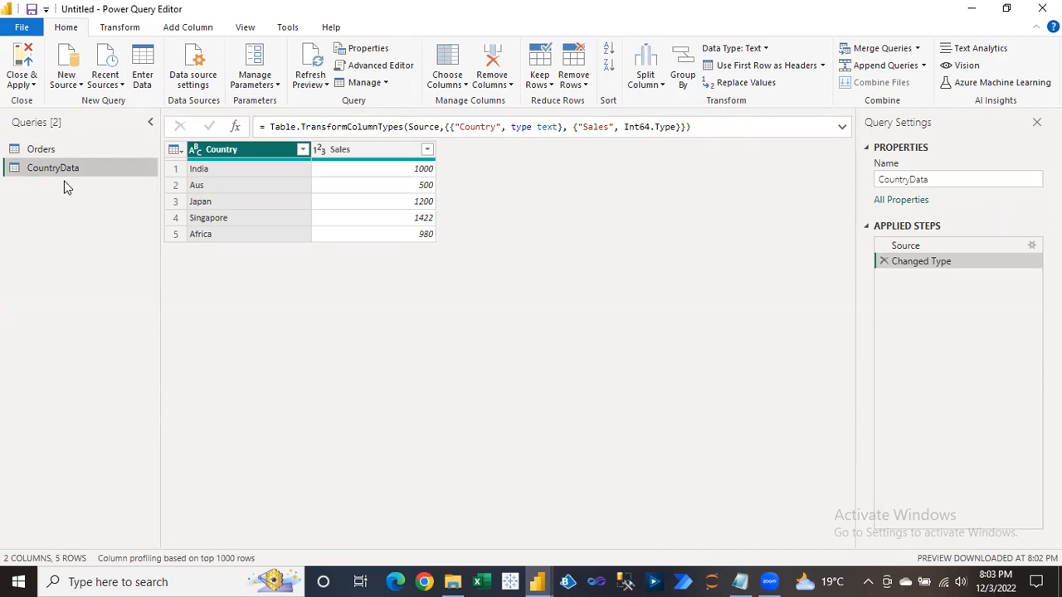
click(25, 83)
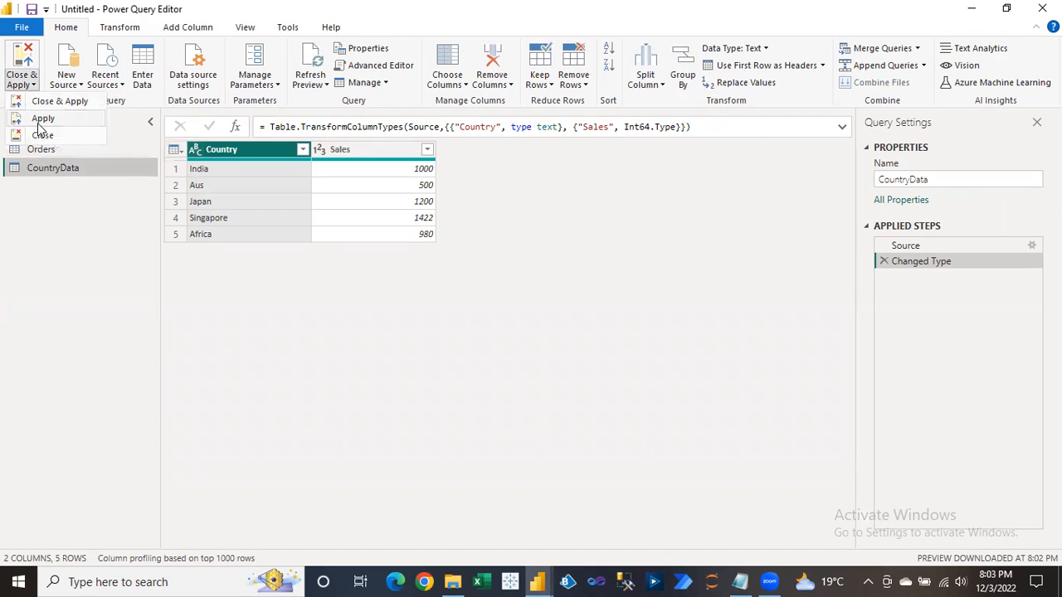
click(59, 228)
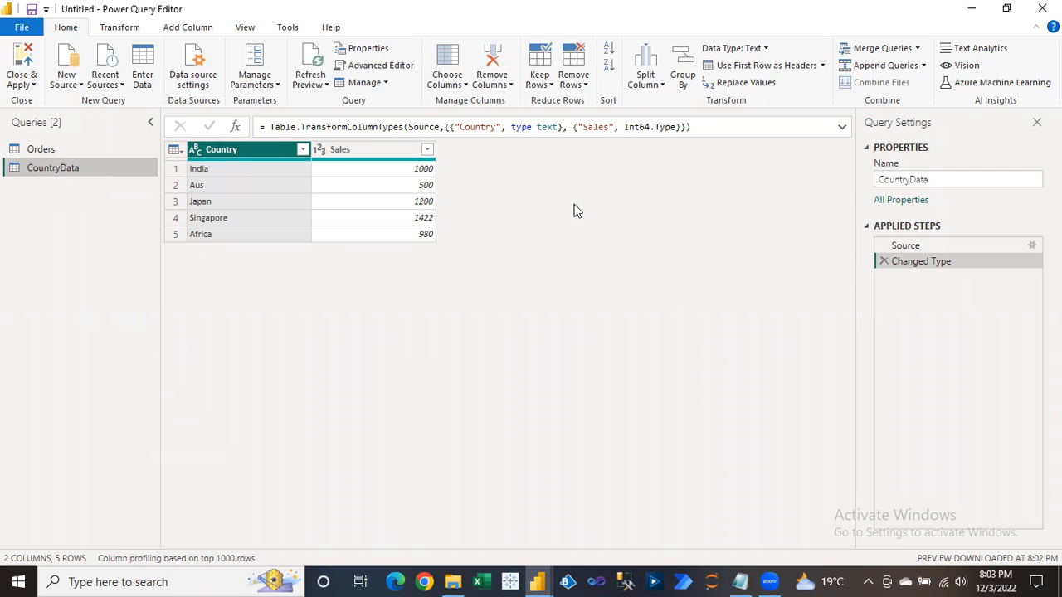
click(911, 246)
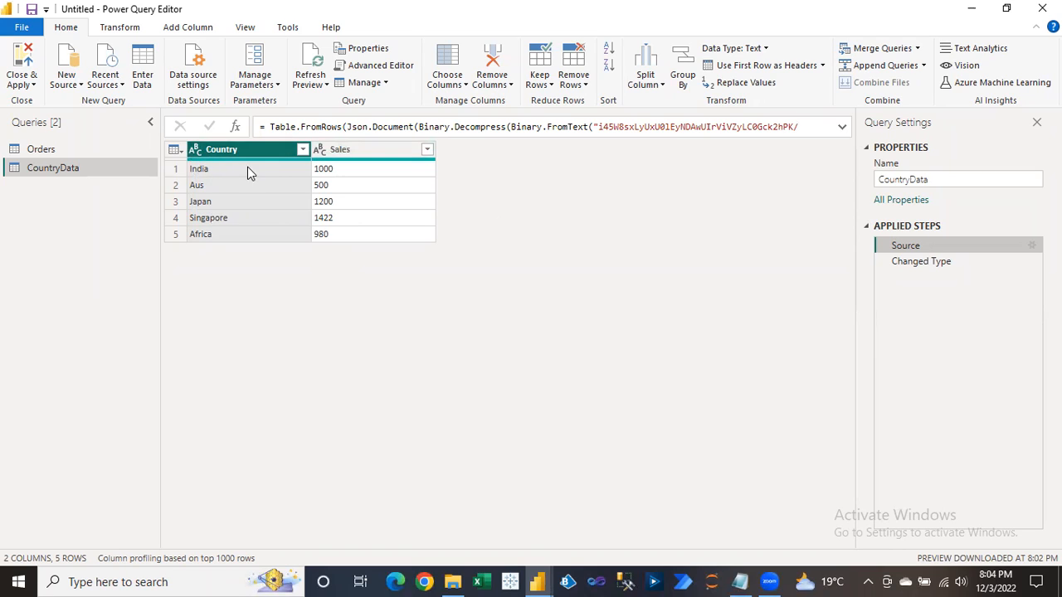
click(926, 264)
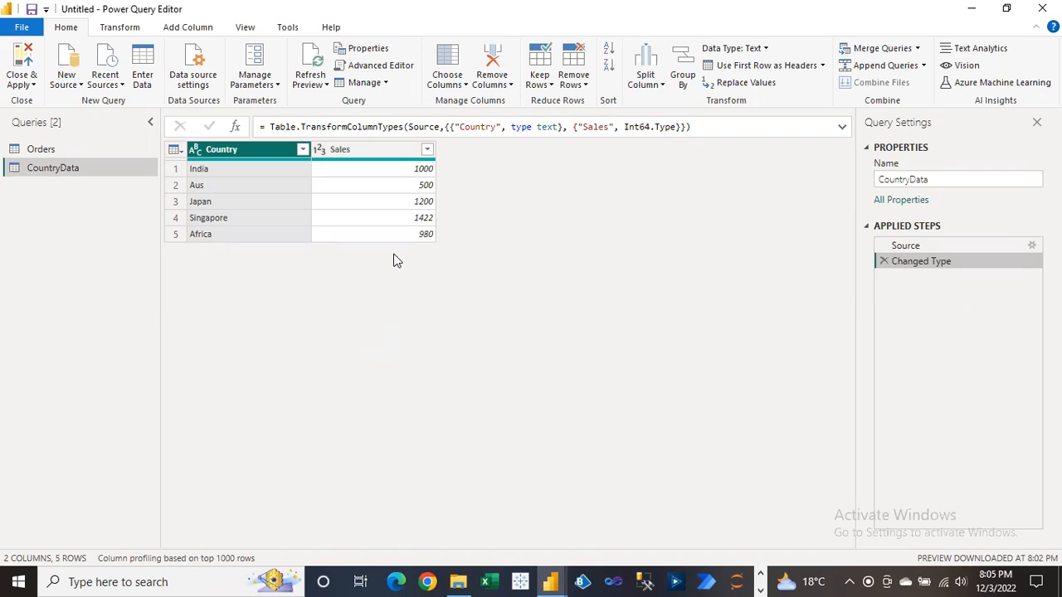
Inspect India's Sales value 1000 and its context menu, then return to CountryData's Source step.
click(404, 174)
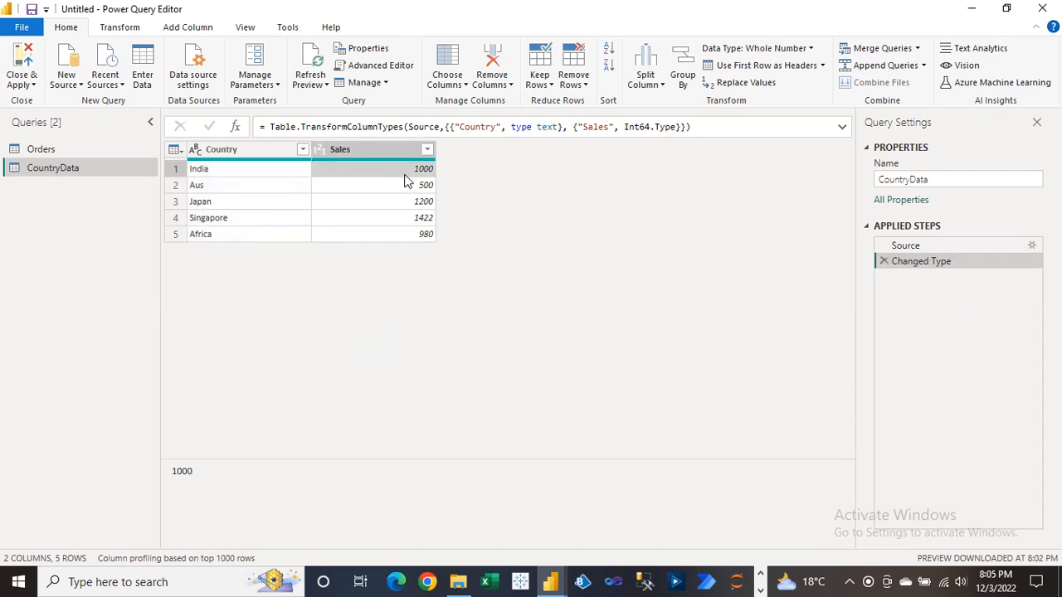
right_click(399, 179)
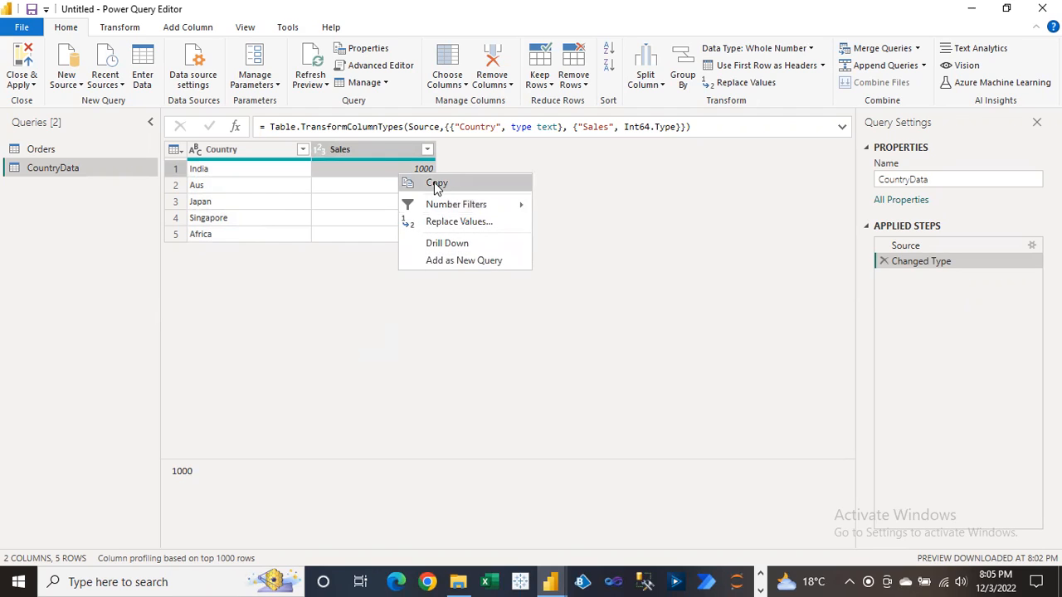
click(356, 184)
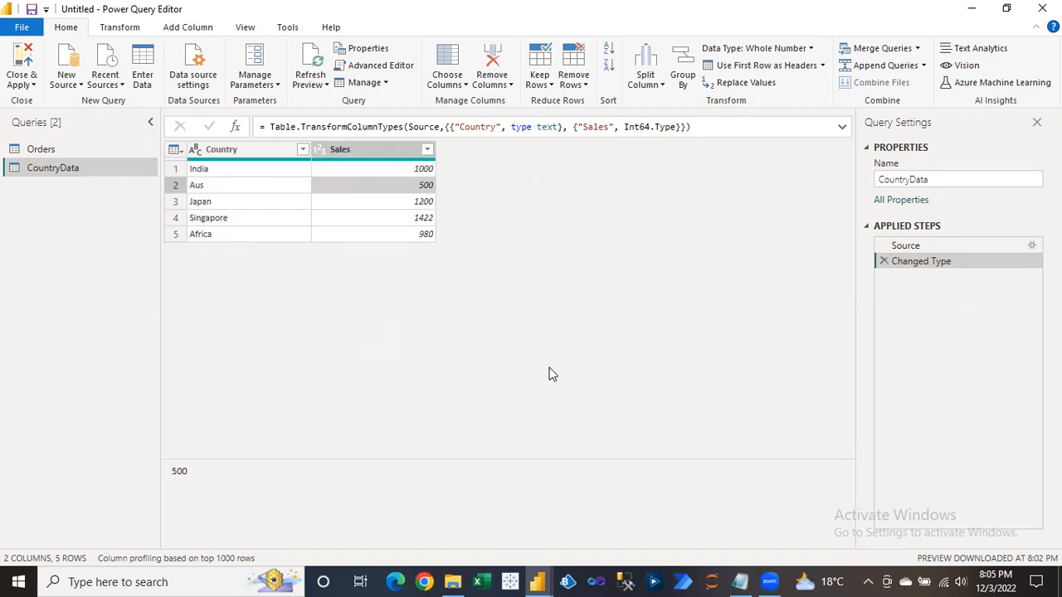
click(1017, 247)
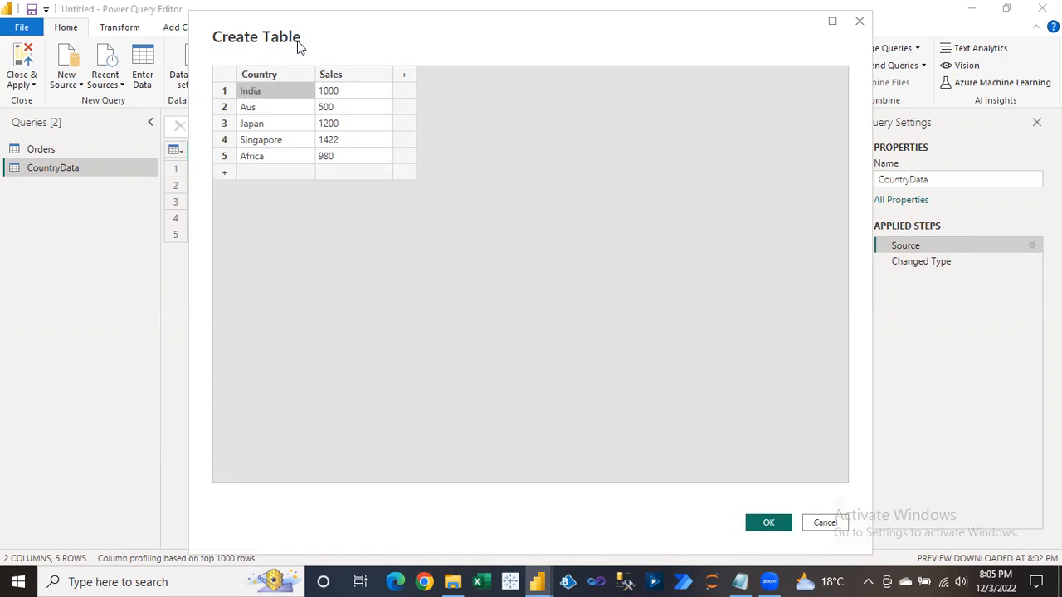
Change India's Sales to 2000 in the CountryData source table and confirm.
click(340, 92)
click(333, 92)
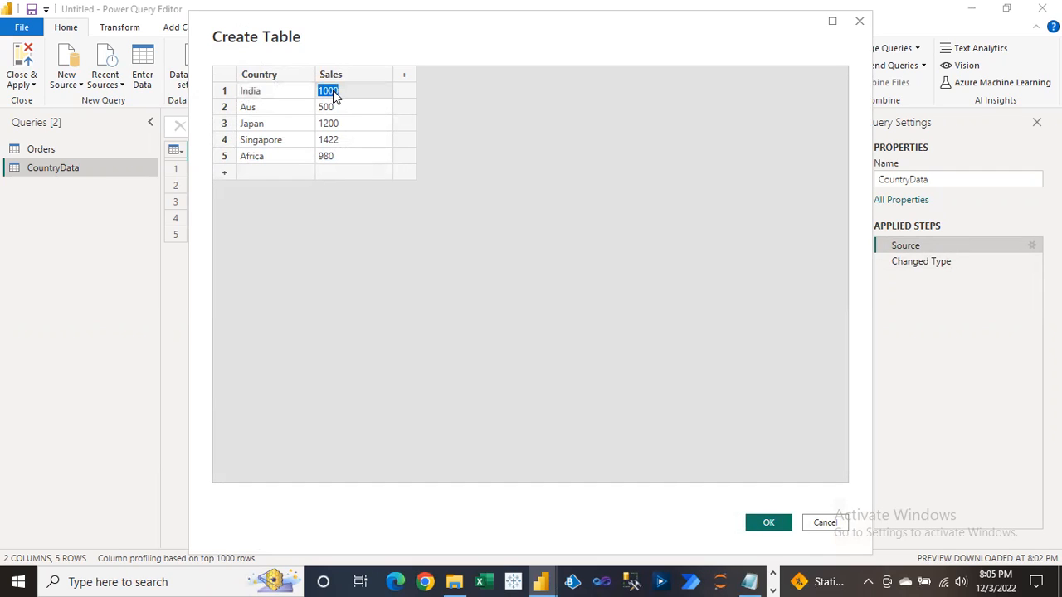
text(2000)
key(Return)
click(770, 523)
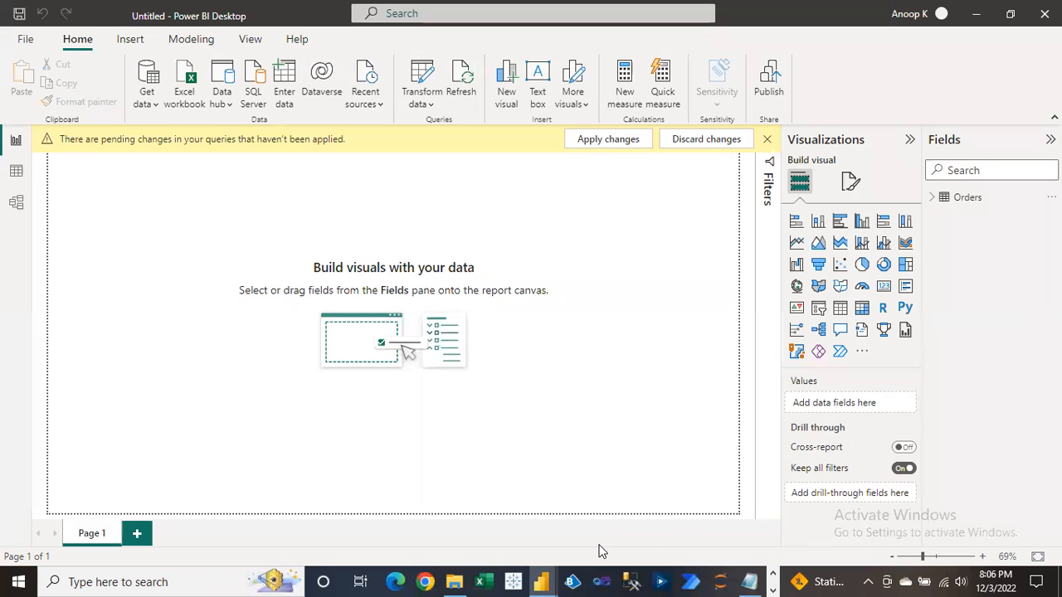
Return to Power Query Editor and confirm India's Sales now reads 2000.
mouse_move(548, 579)
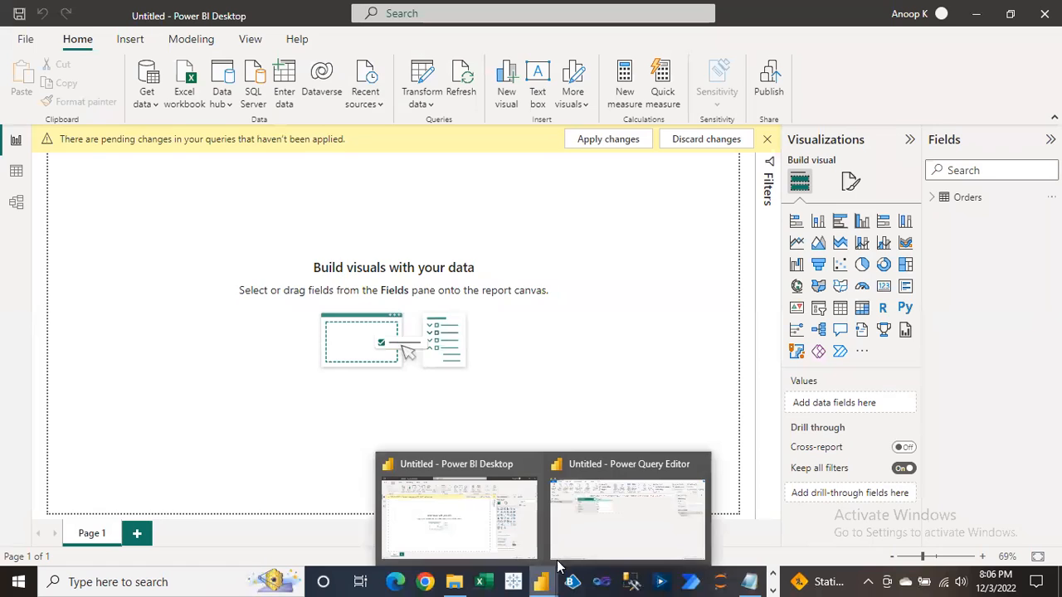
click(594, 532)
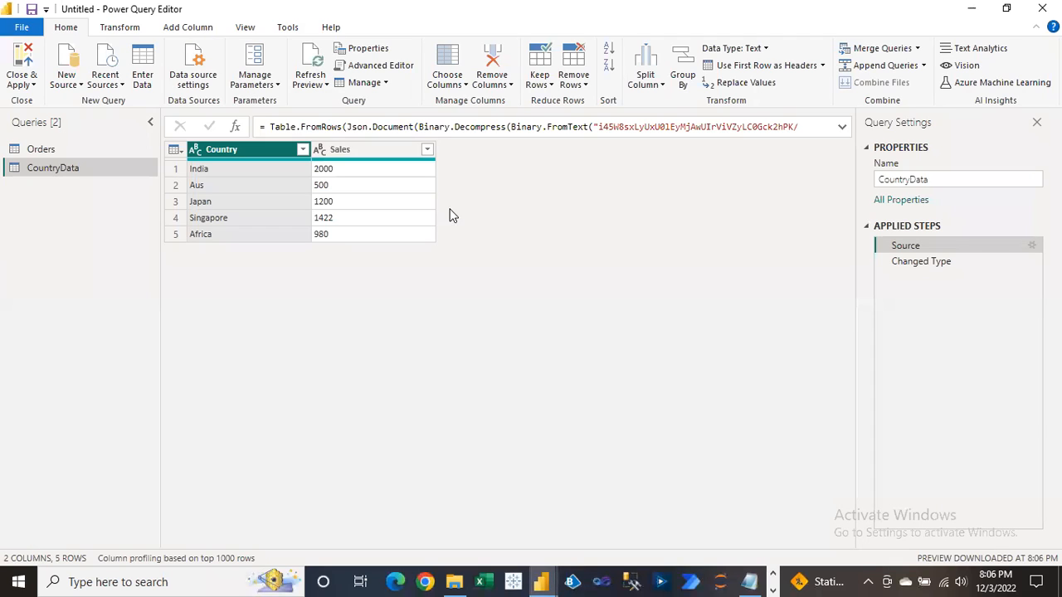
click(328, 172)
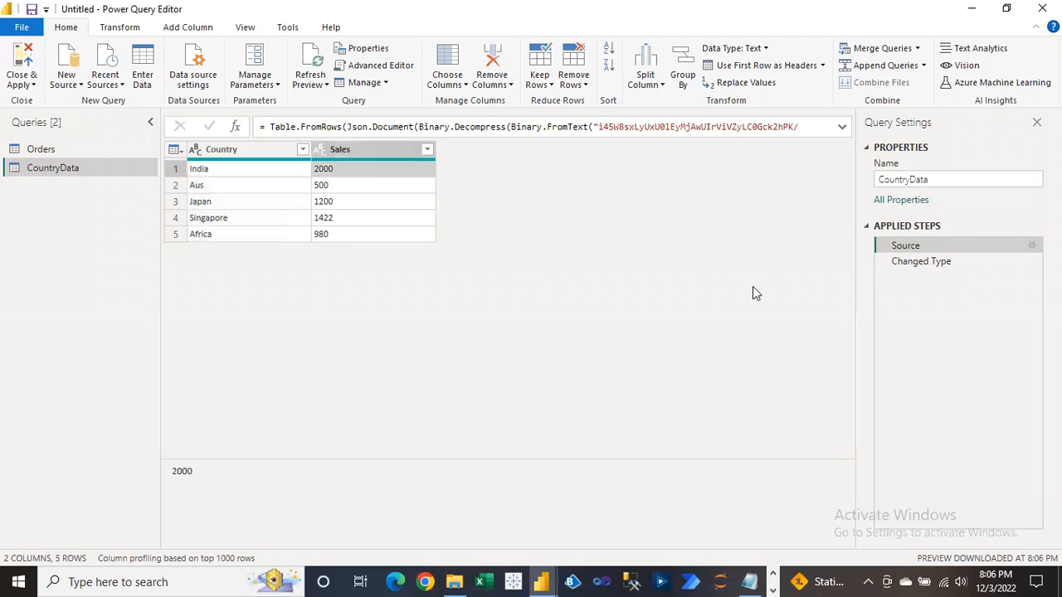
Check Sales is typed as whole numbers at Changed Type, then launch Excel.
click(904, 263)
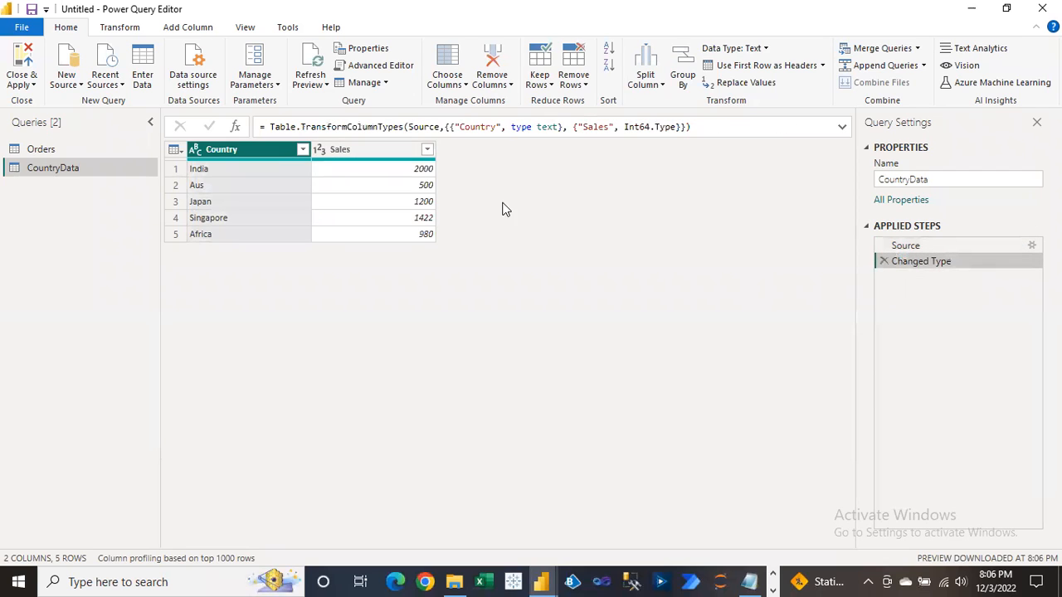
click(404, 175)
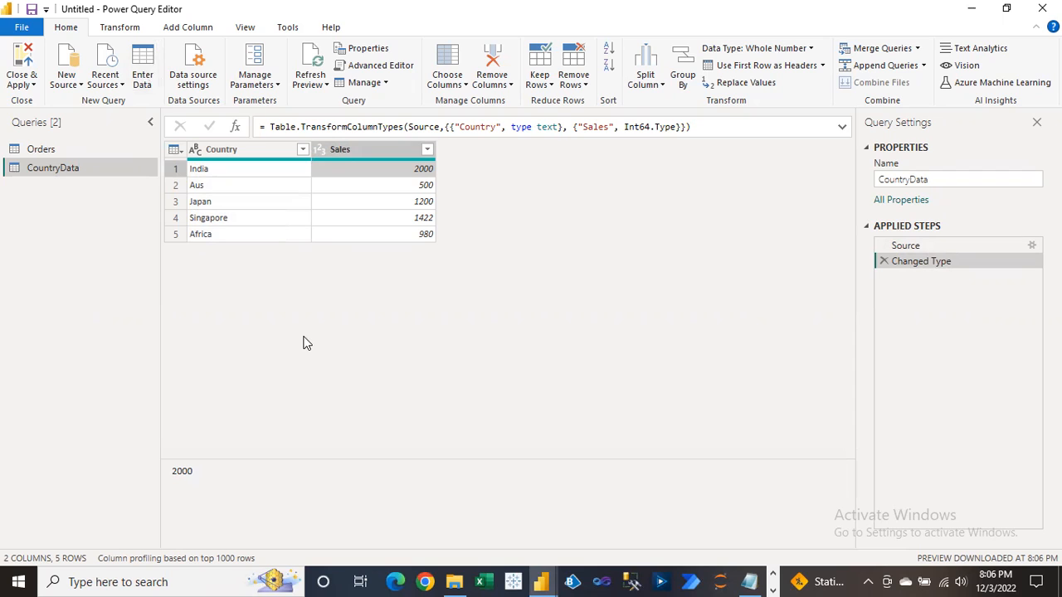
click(489, 581)
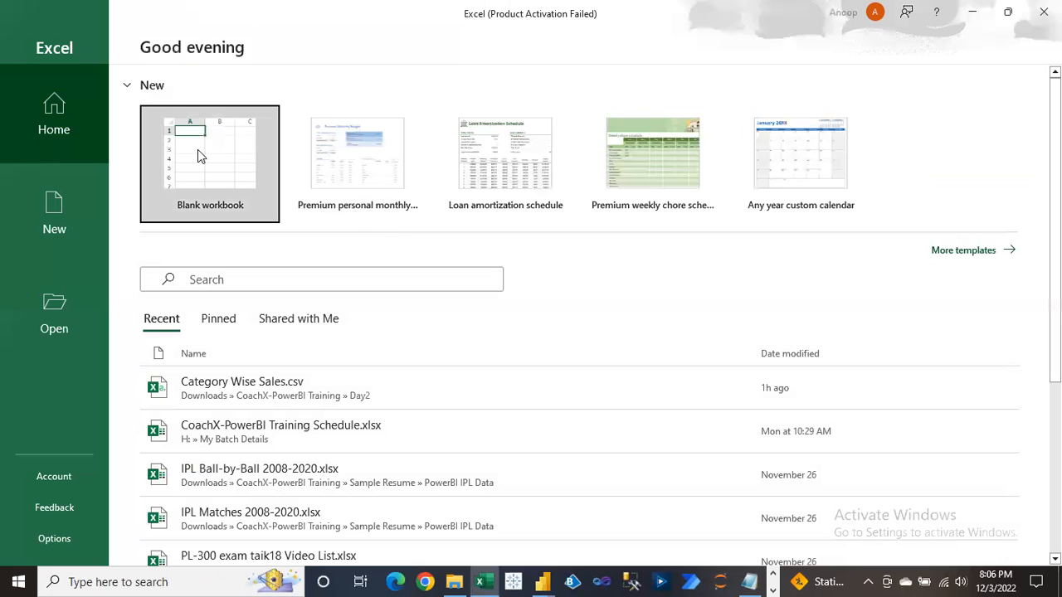
Create a blank Excel workbook and dismiss the Office activation notice.
click(198, 151)
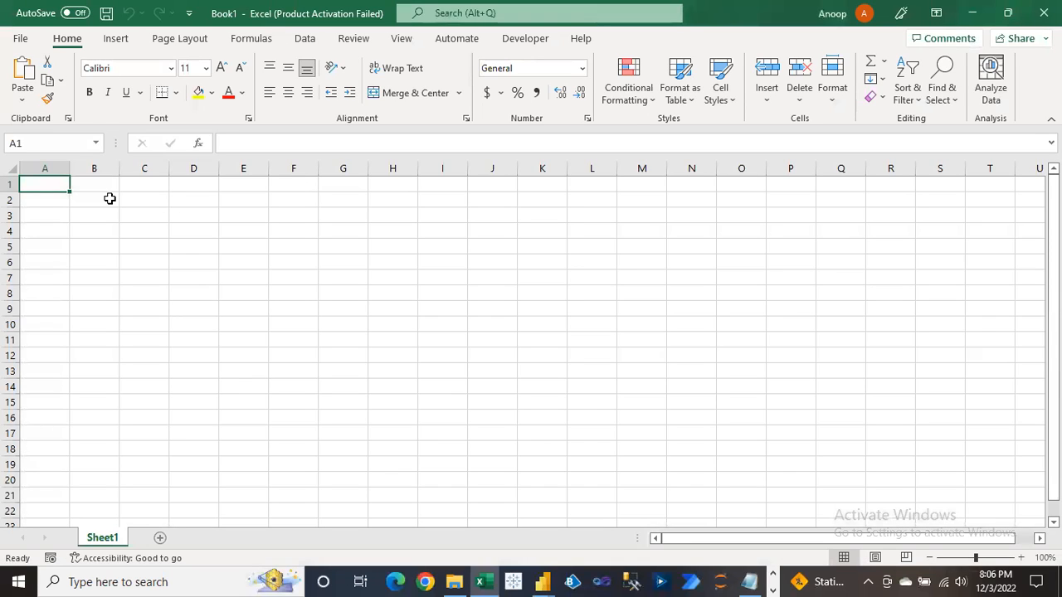
click(329, 236)
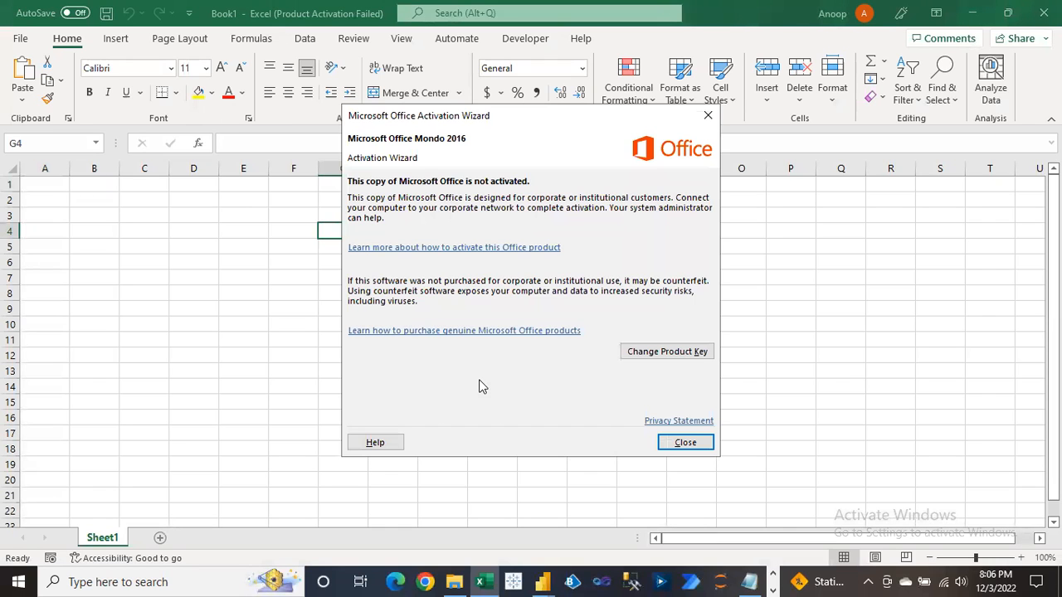
click(695, 442)
Type the first header entries in row 1, correcting typos to get EmpName in B1.
click(43, 184)
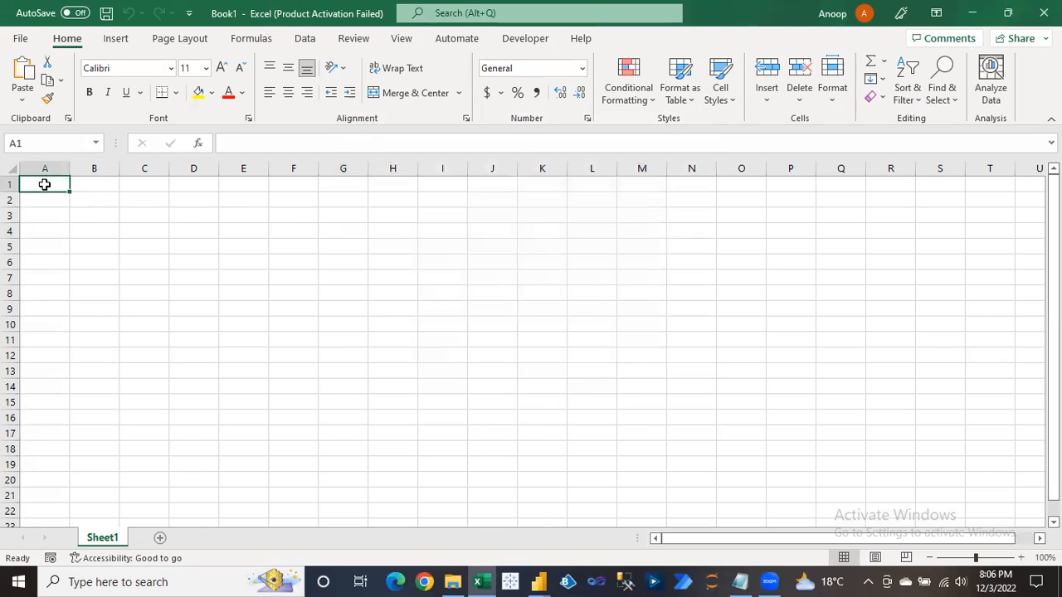
text(Country)
key(Tab)
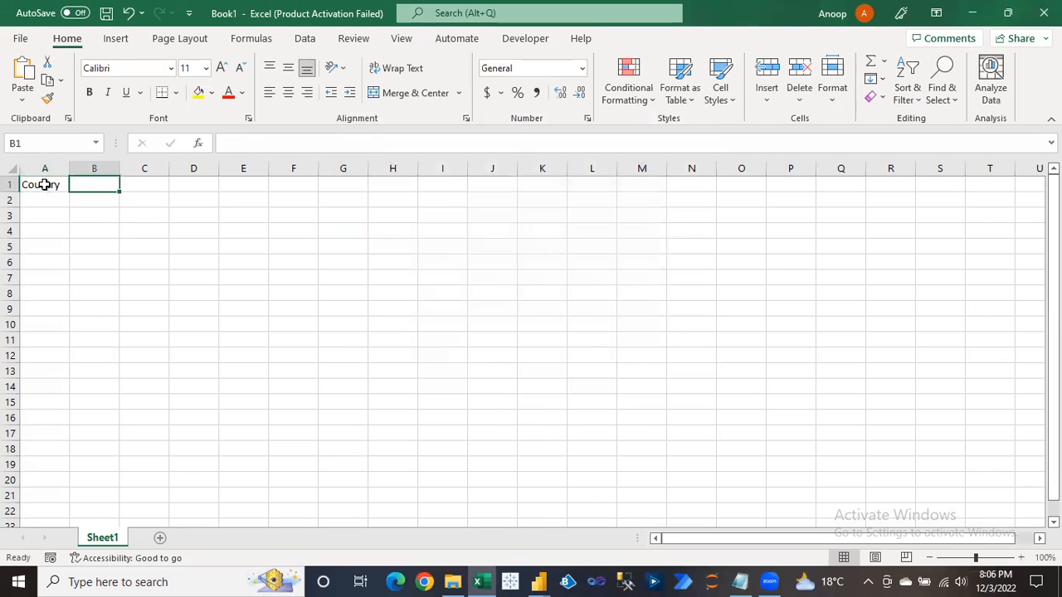
click(44, 185)
text(Emplo)
key(Tab)
text(EMo)
key(BackSpace)
text(pName)
key(Tab)
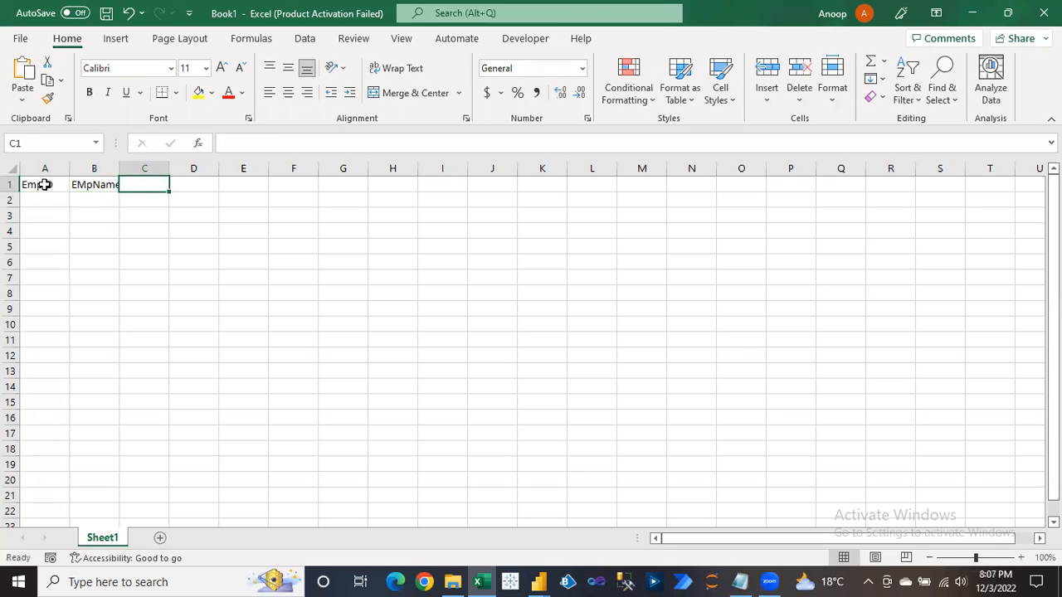
key(Left)
text(EmpName)
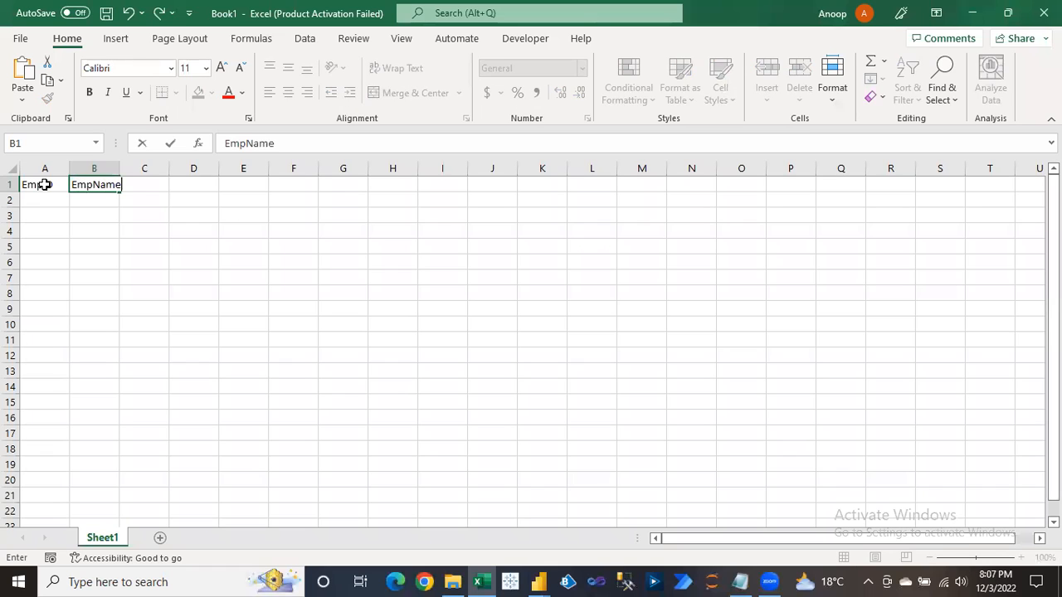
key(Tab)
Add headers EmpSal, EmpDesignation and EmpLoc, then AutoFit columns A to E.
text(EmpSal)
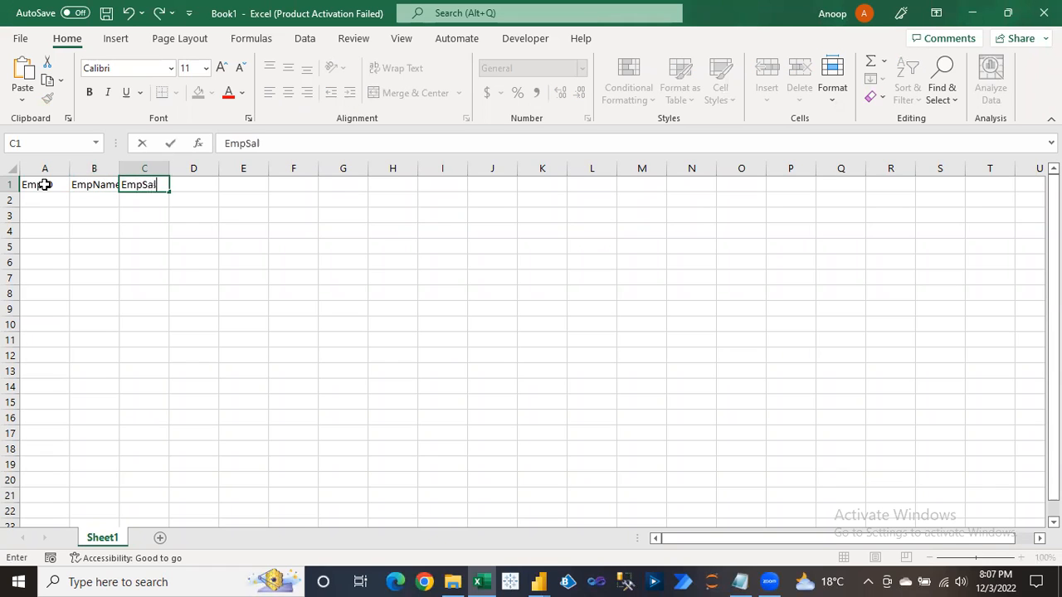
key(Tab)
text(EmpDesignation)
key(Tab)
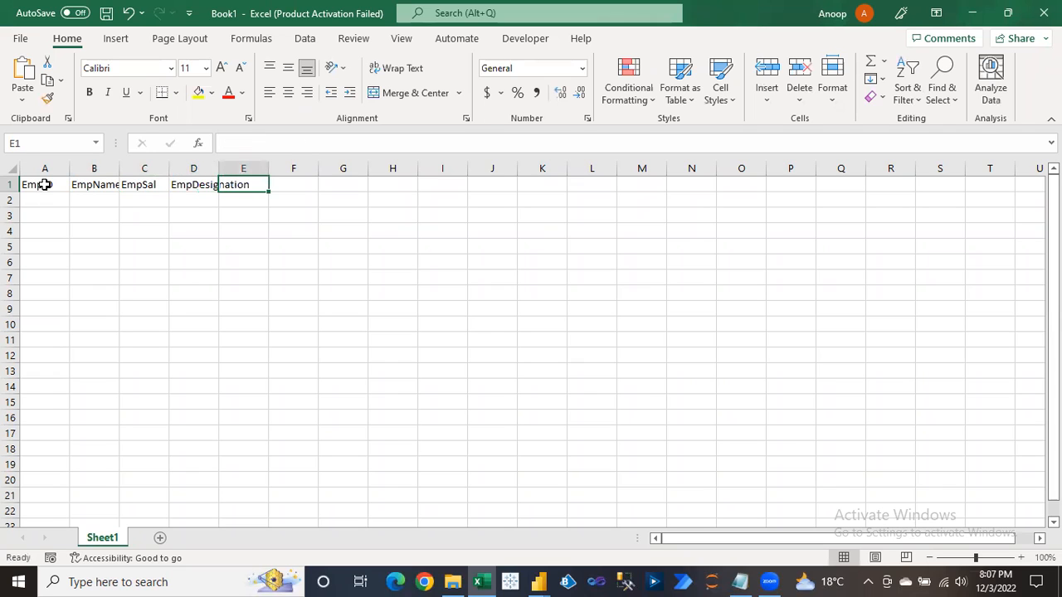
text(EmpLoc)
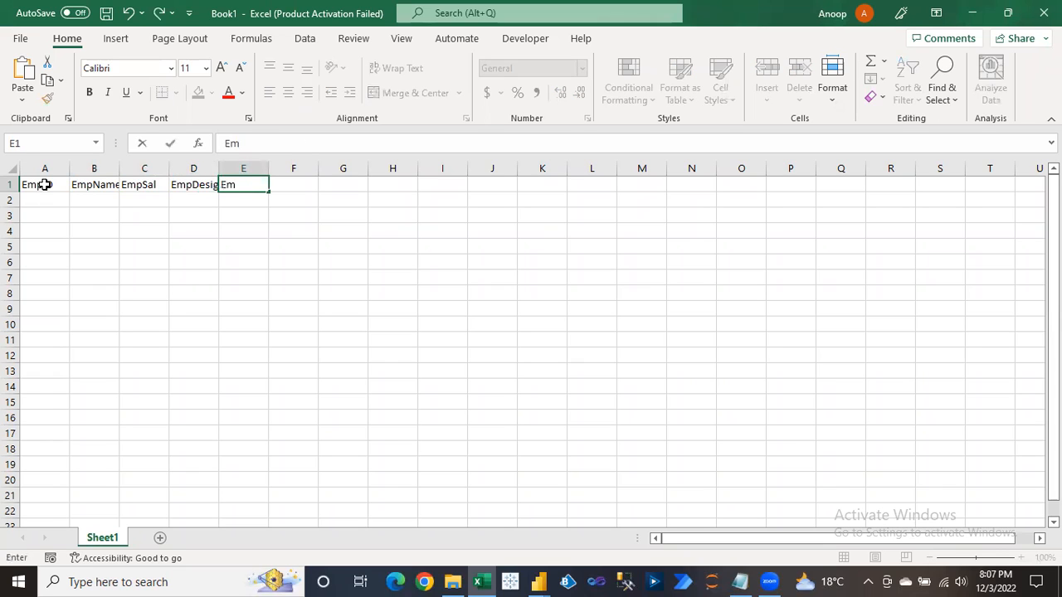
key(Tab)
key(Left)
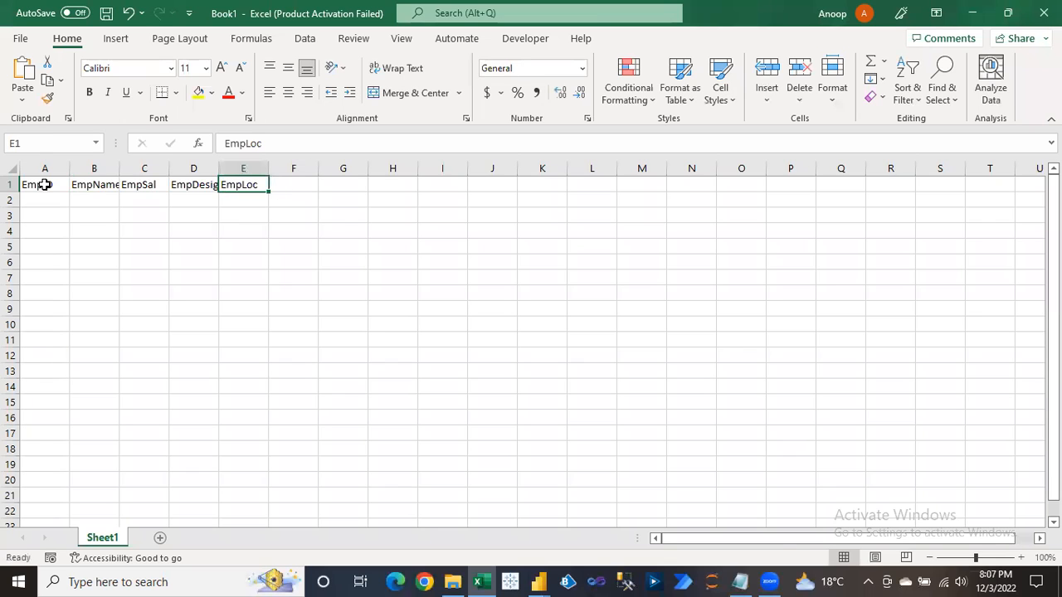
key(ctrl+shift+Left)
key(alt+o)
key(c)
key(a)
key(Left)
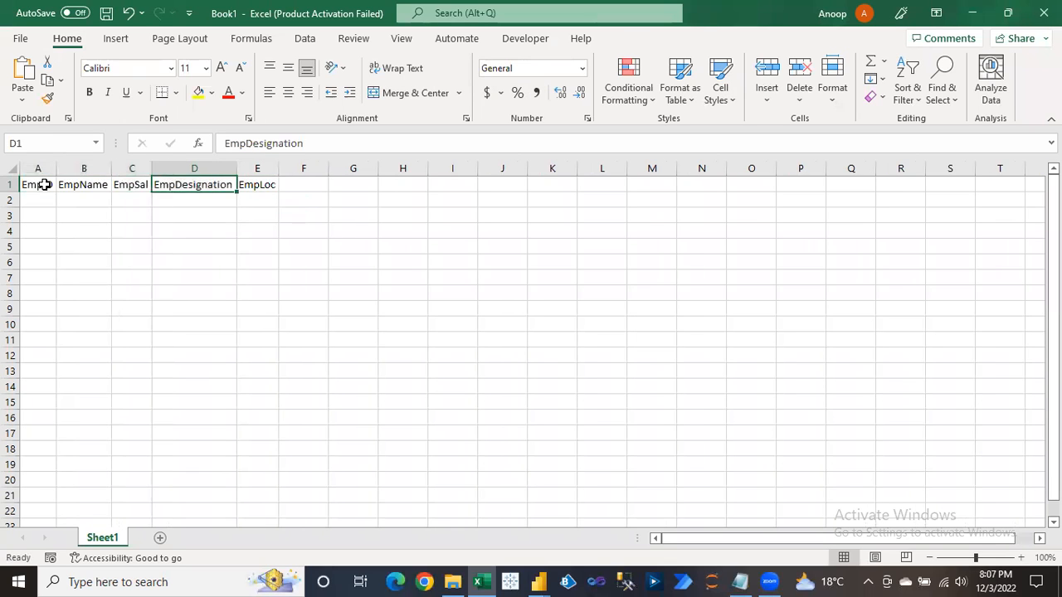
Enter the first record: ID 1001, employee name, RANDBETWEEN(1900,5000) salary, MIS Manager, India.
key(Down)
key(Left)
key(Left)
key(Left)
text(1001)
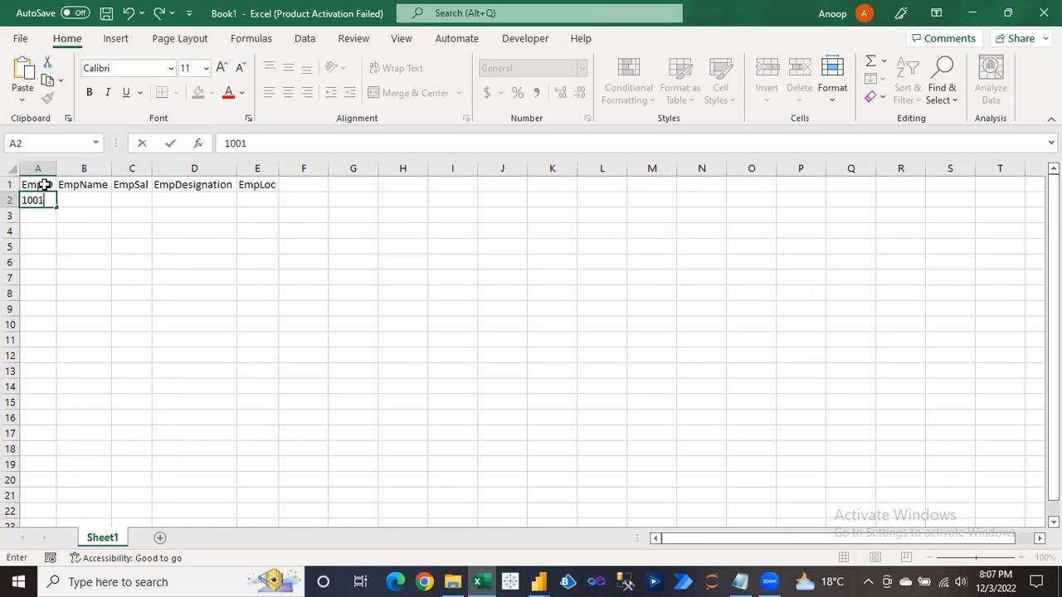
key(Tab)
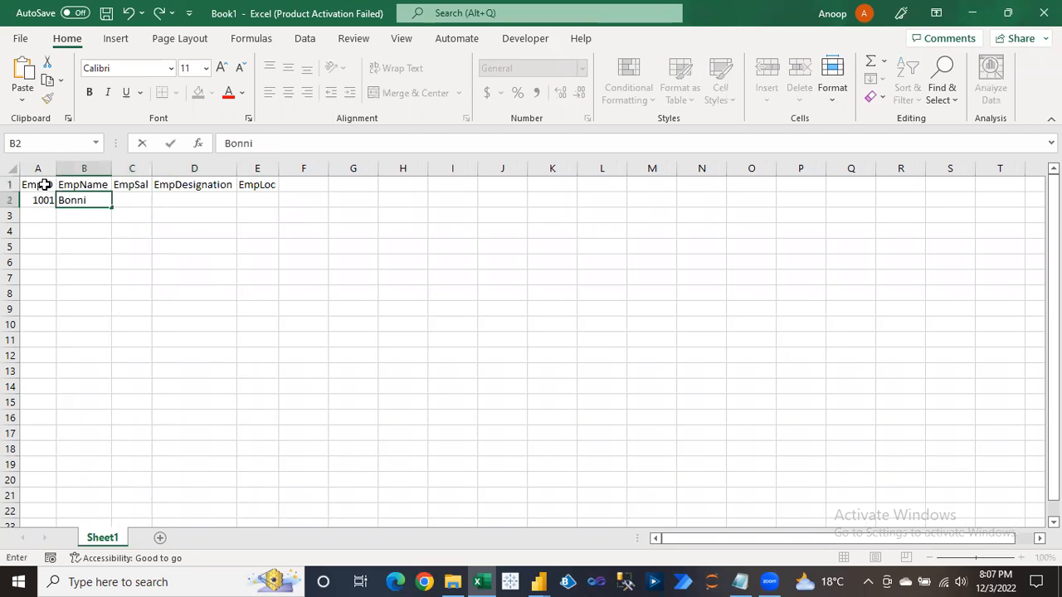
key(Tab)
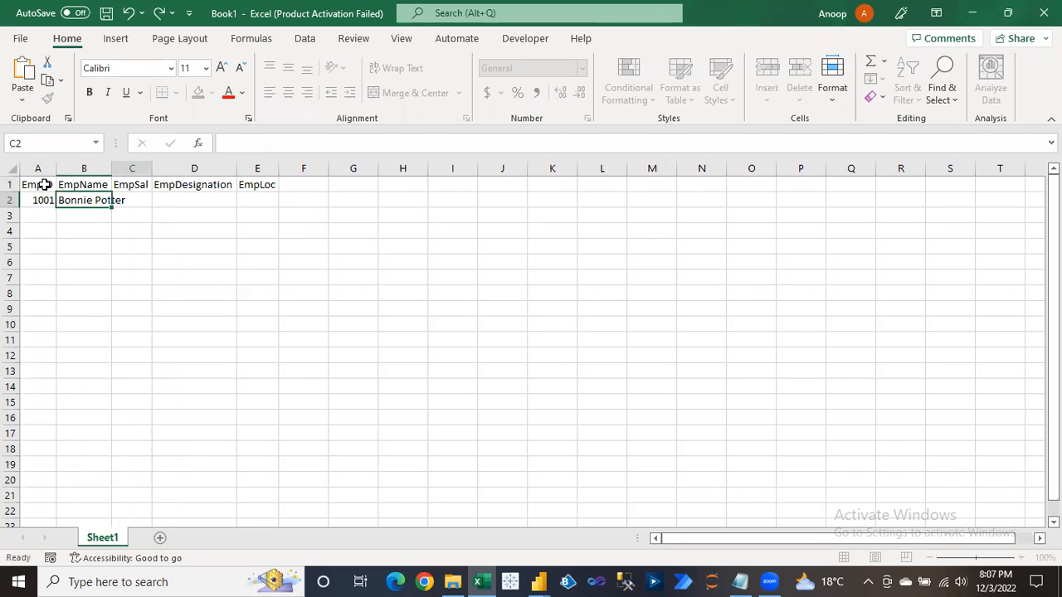
text(=ran)
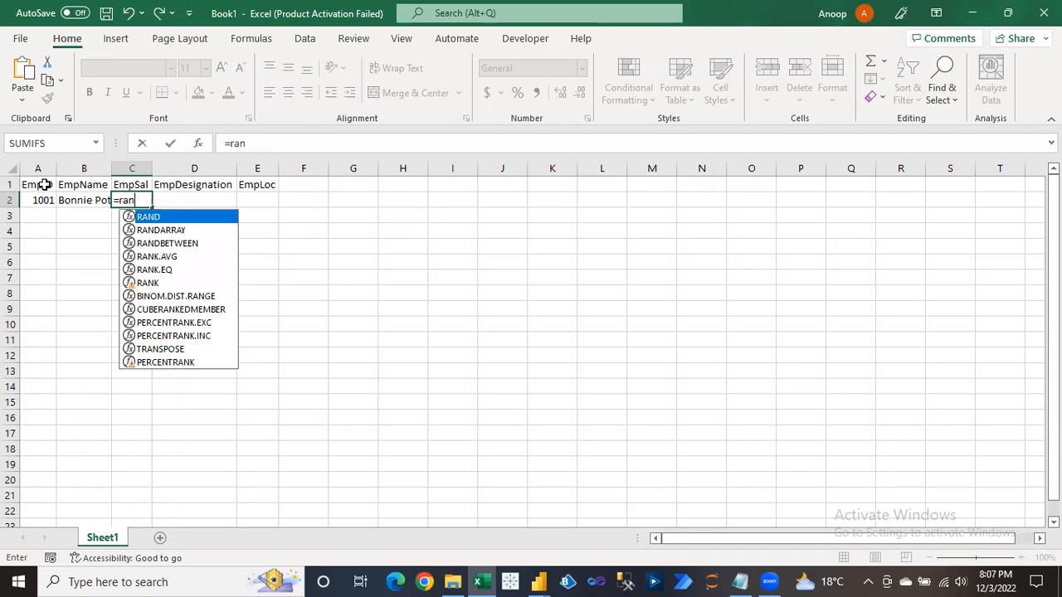
key(Down)
key(Down)
key(Tab)
text(1)
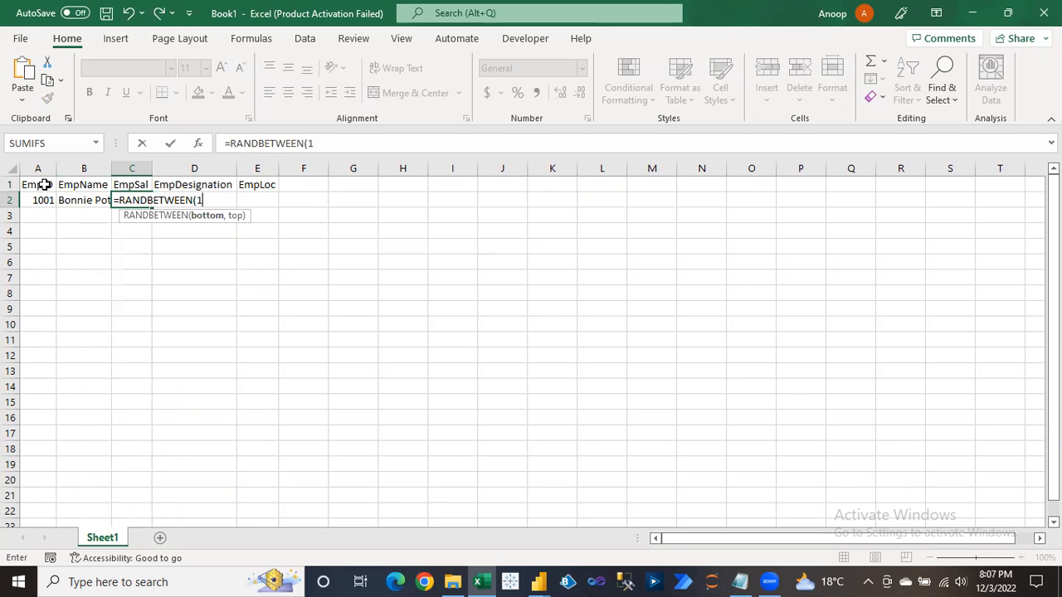
text(900,5000)
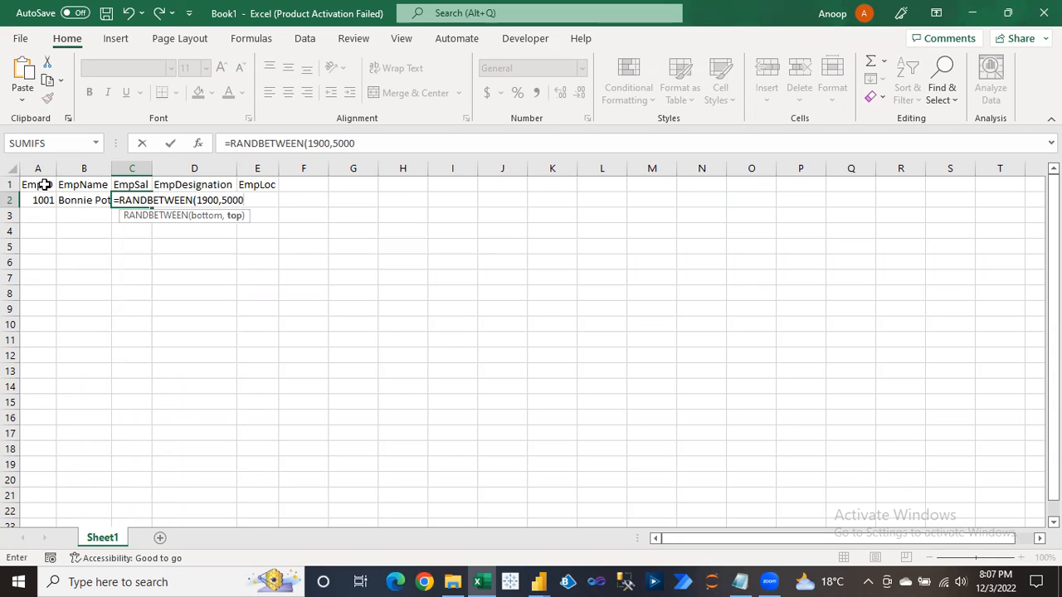
text())
key(Tab)
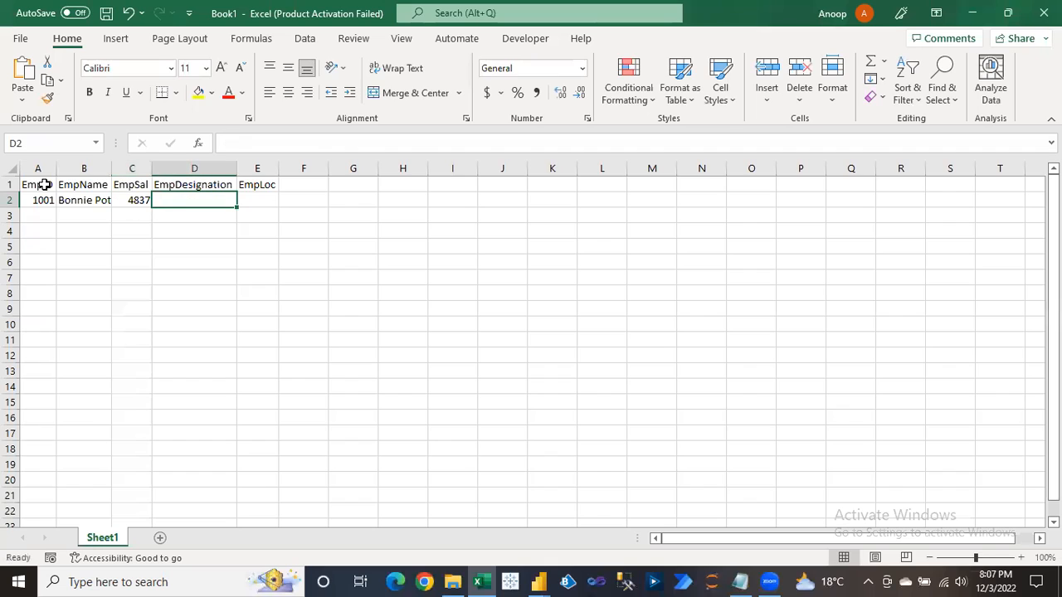
text(MIS Manager)
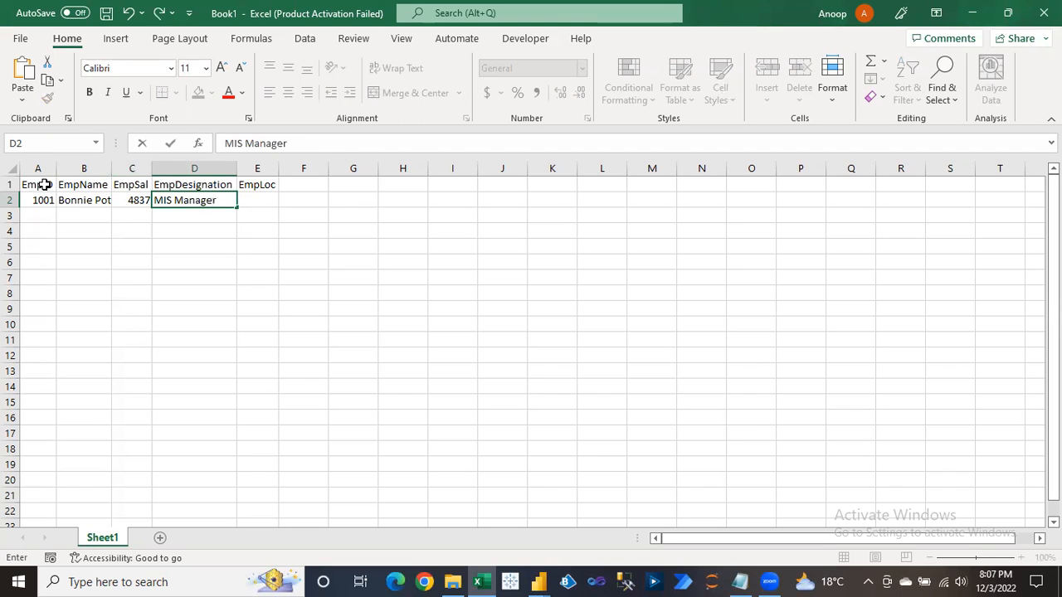
key(Tab)
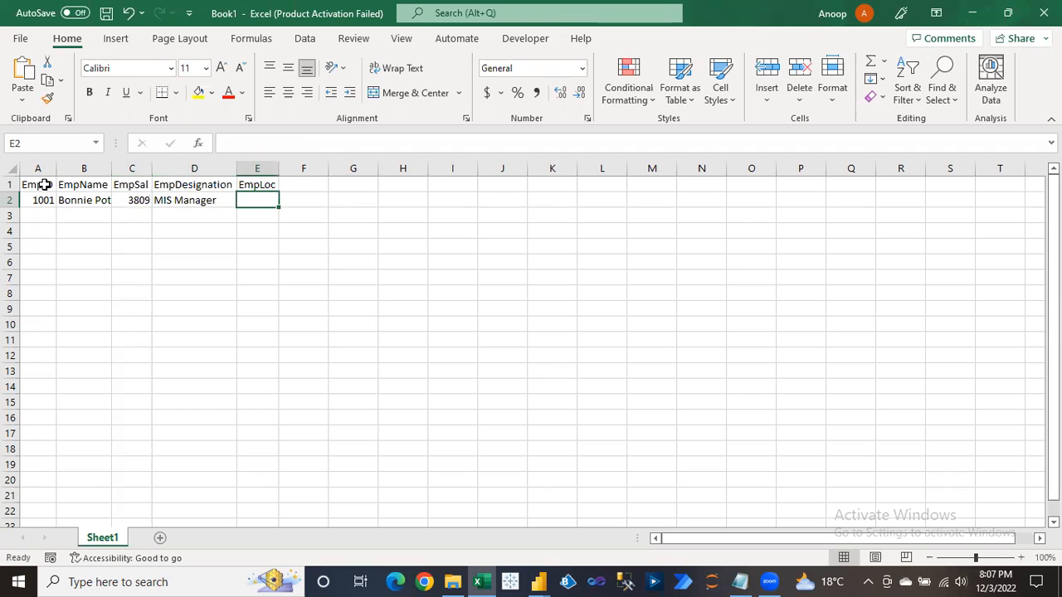
text(India)
key(Return)
Fill the first record down through row 12 and AutoFit the table's columns.
key(Up)
key(shift+Right)
key(shift+Right)
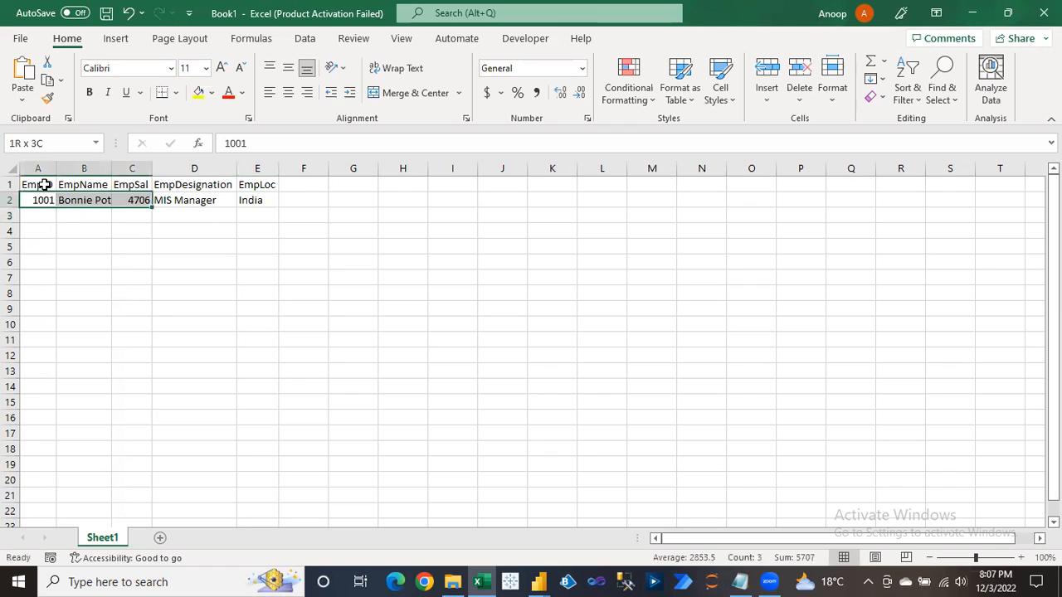
key(shift+Right)
key(shift+Right)
drag(274, 316, 268, 369)
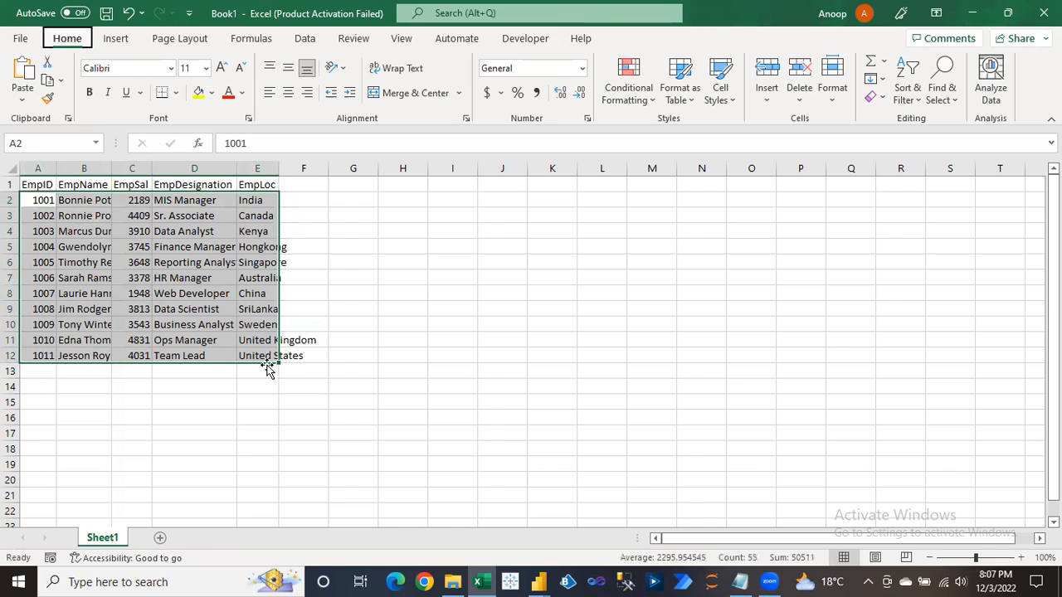
key(ctrl+a)
key(alt+h)
key(o)
key(i)
key(ctrl+Home)
key(ctrl+a)
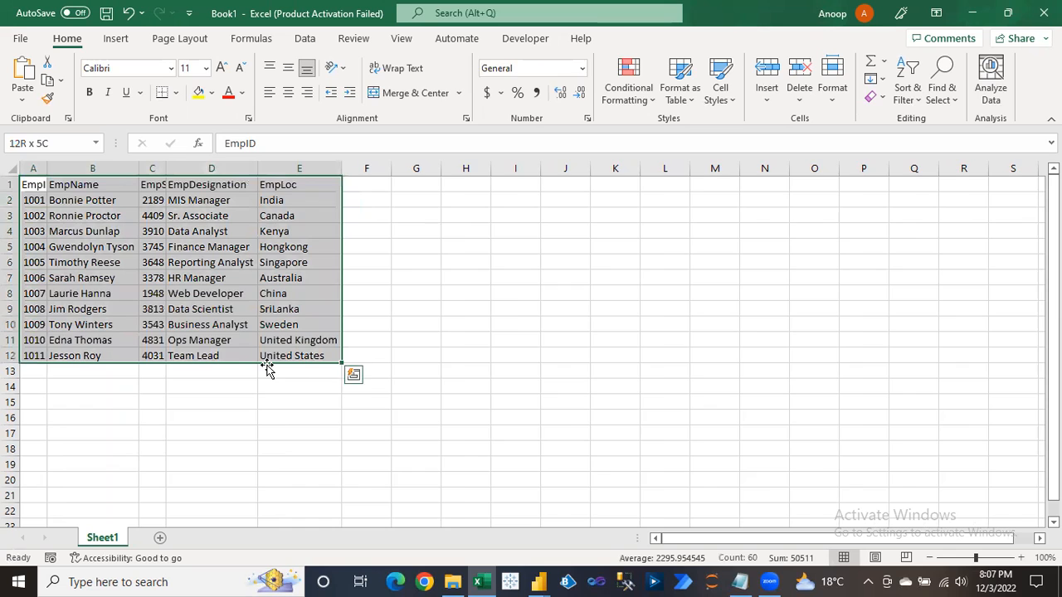
key(alt+h)
key(o)
key(i)
Copy the employee table A1:E12 and switch back to Power Query Editor.
key(ctrl+c)
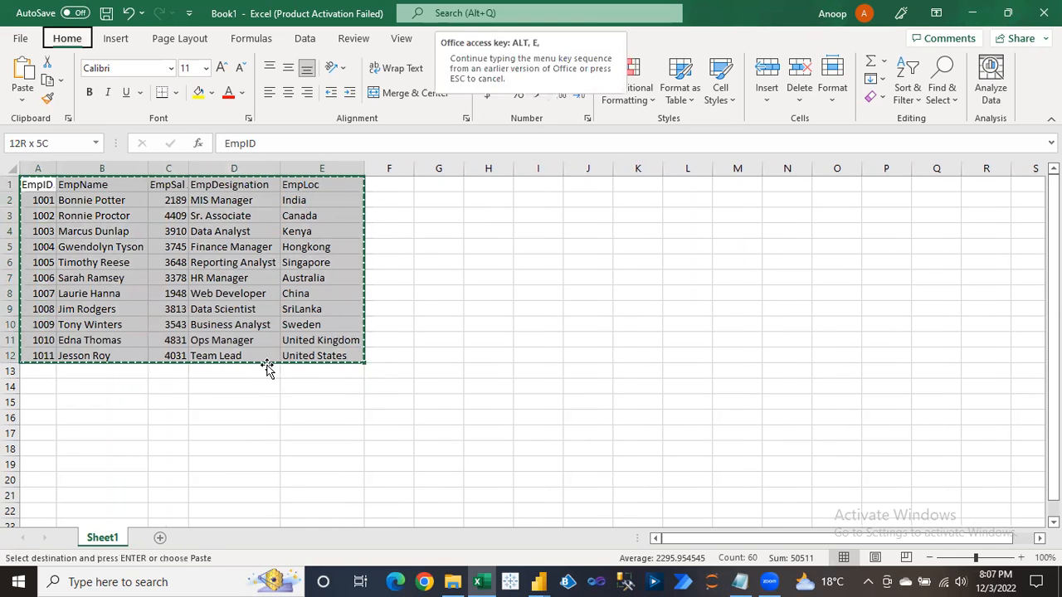
key(ctrl+alt+v)
key(Return)
click(66, 186)
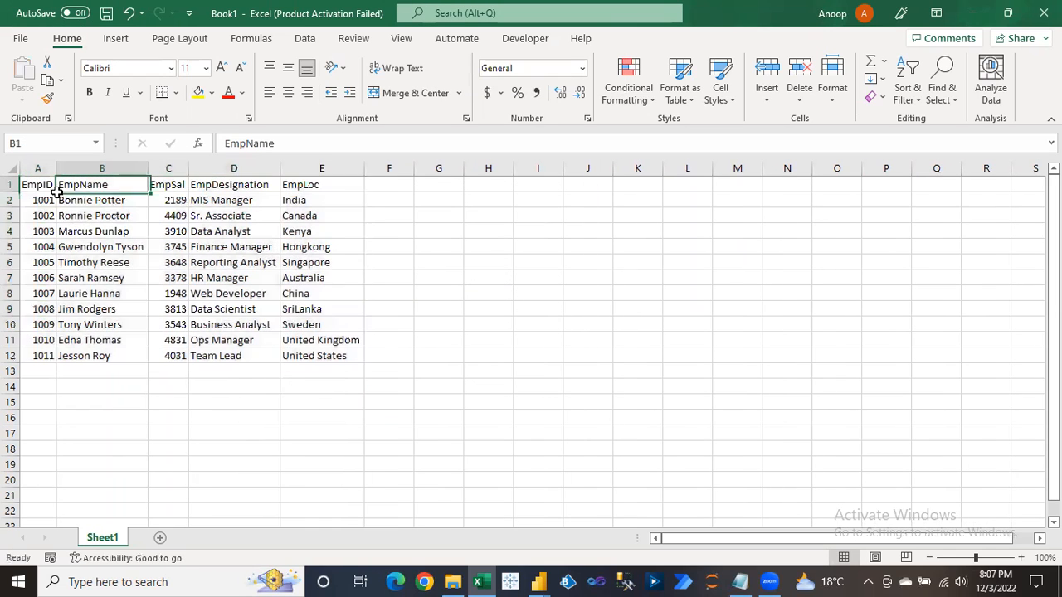
click(42, 197)
drag(42, 196, 274, 292)
drag(25, 185, 324, 352)
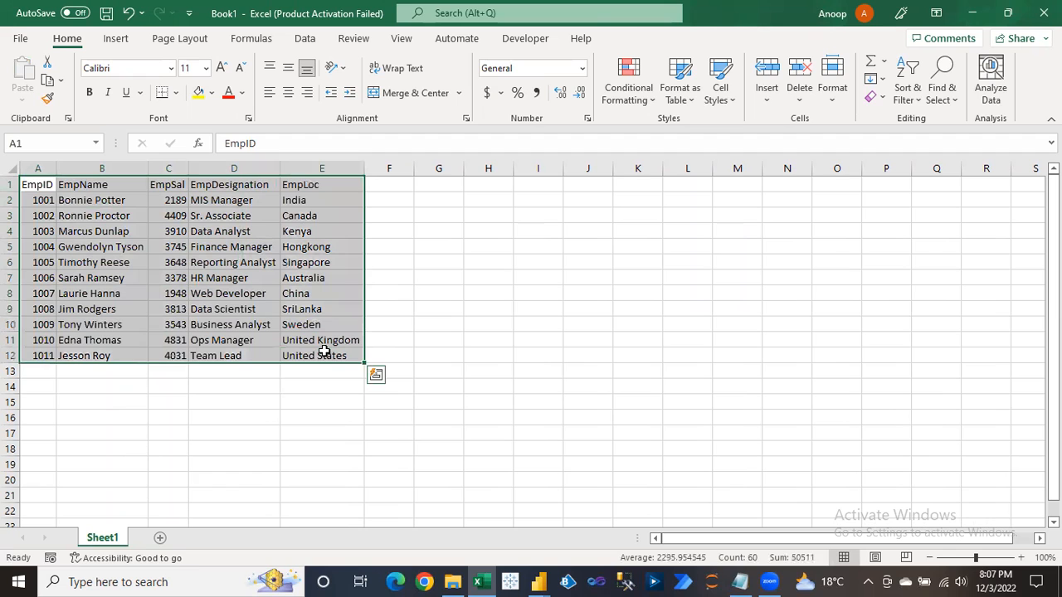
key(ctrl+c)
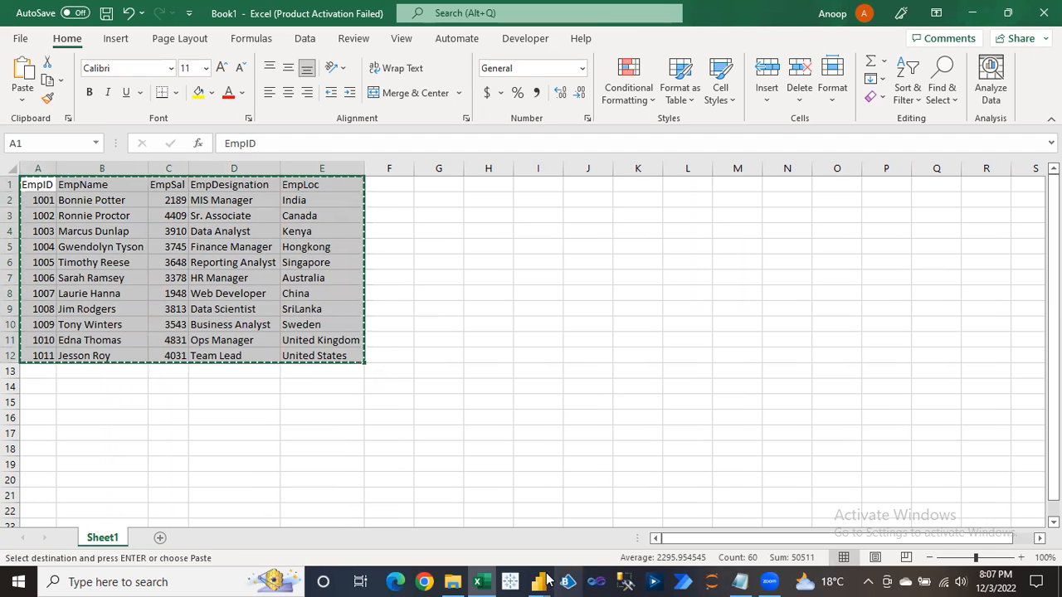
click(539, 582)
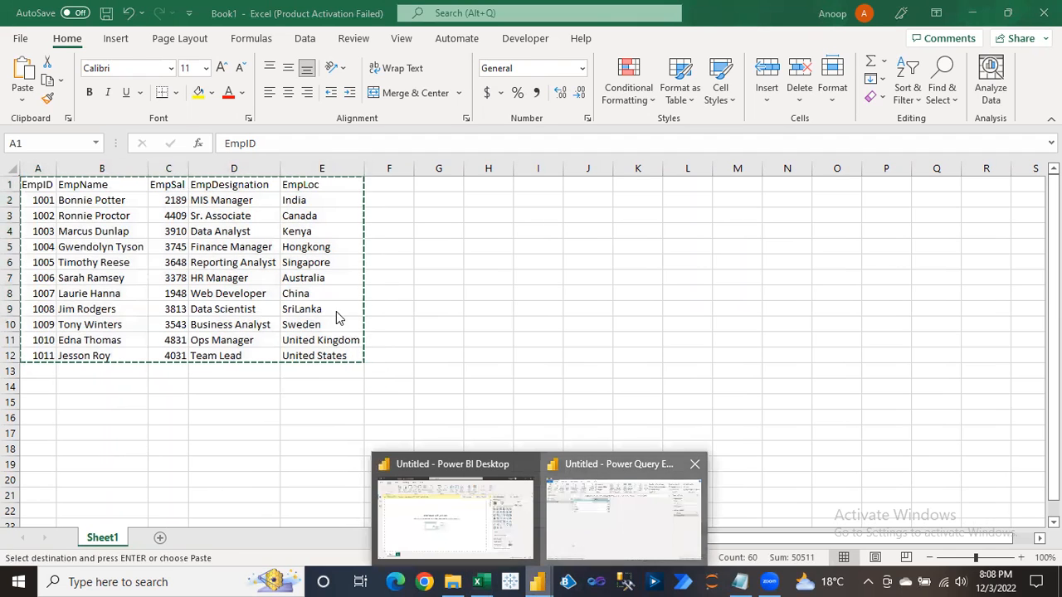
click(622, 510)
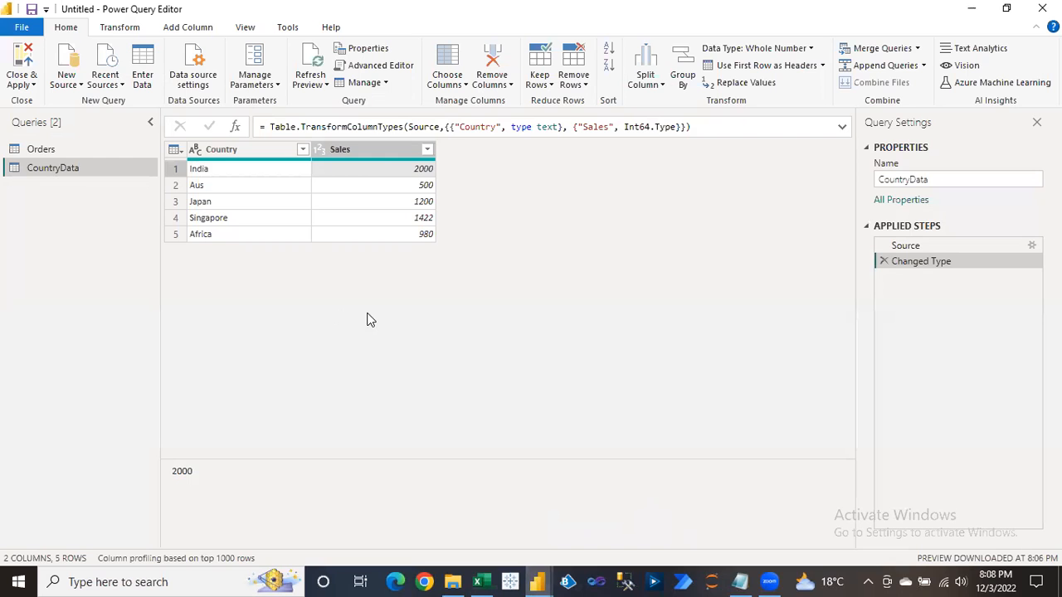
Paste the copied employee table into Enter Data, name it EmpData, and create it.
click(145, 71)
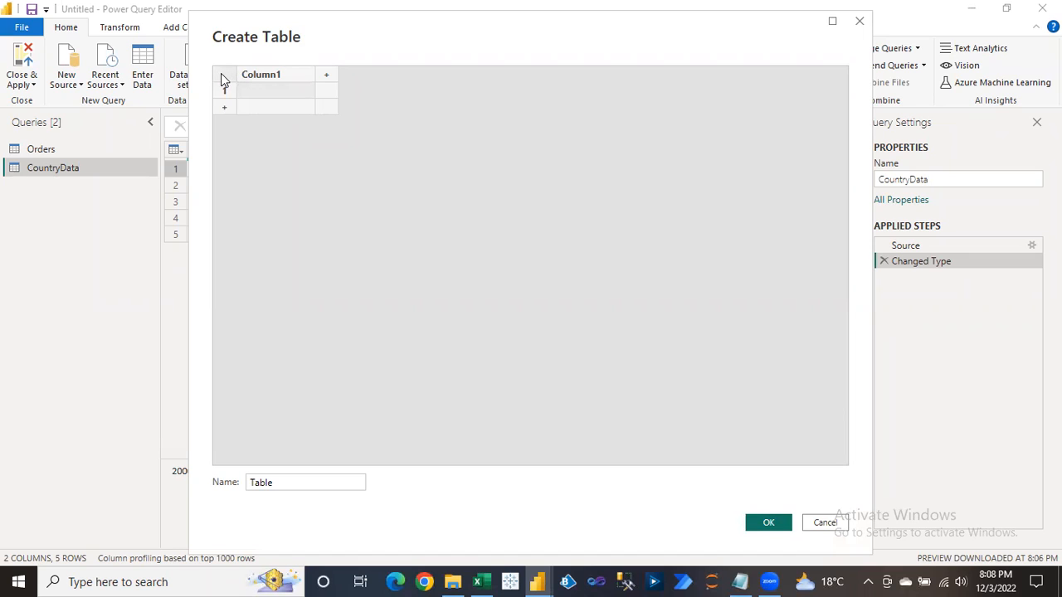
key(ctrl+v)
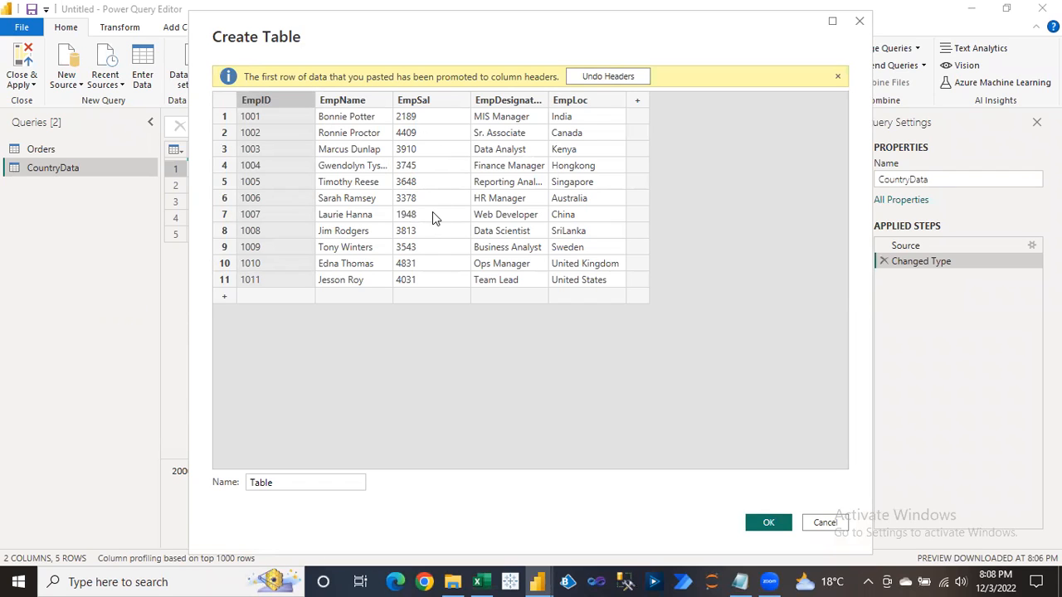
drag(282, 482, 241, 486)
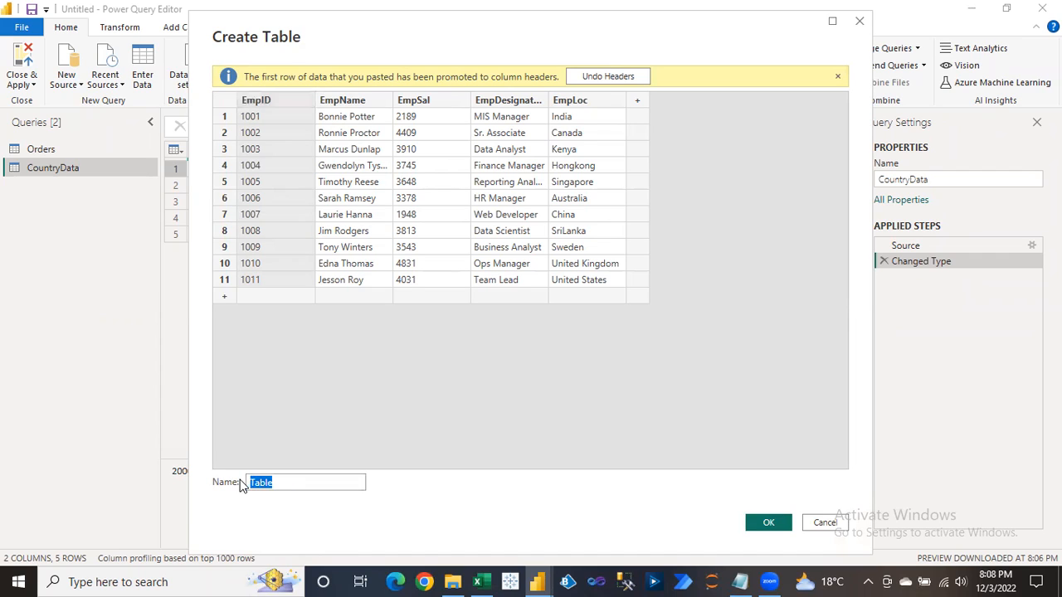
text(EmpT)
key(BackSpace)
text(Data)
click(768, 524)
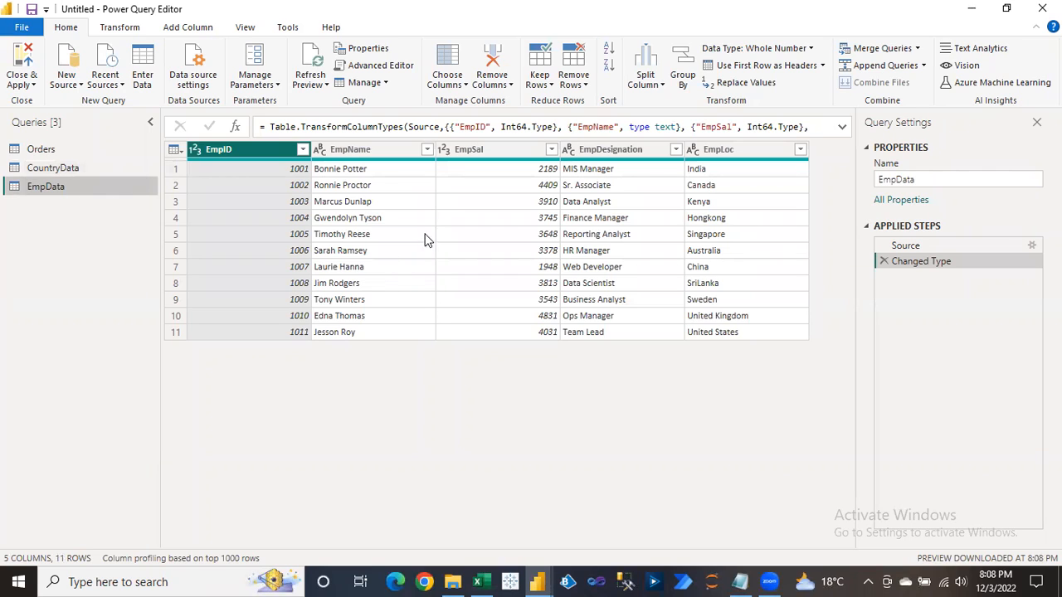
click(456, 171)
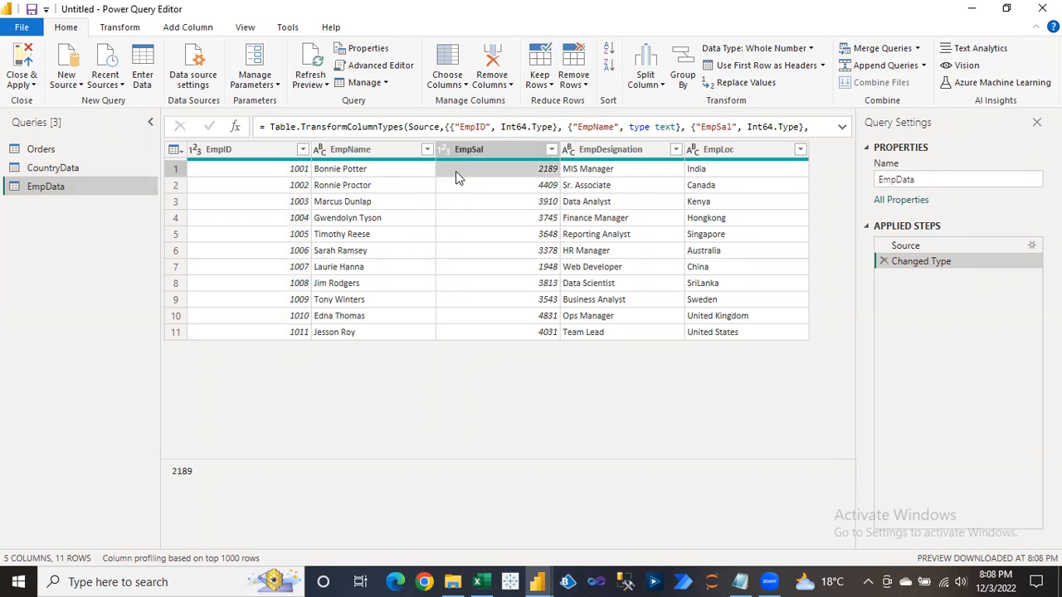
click(900, 246)
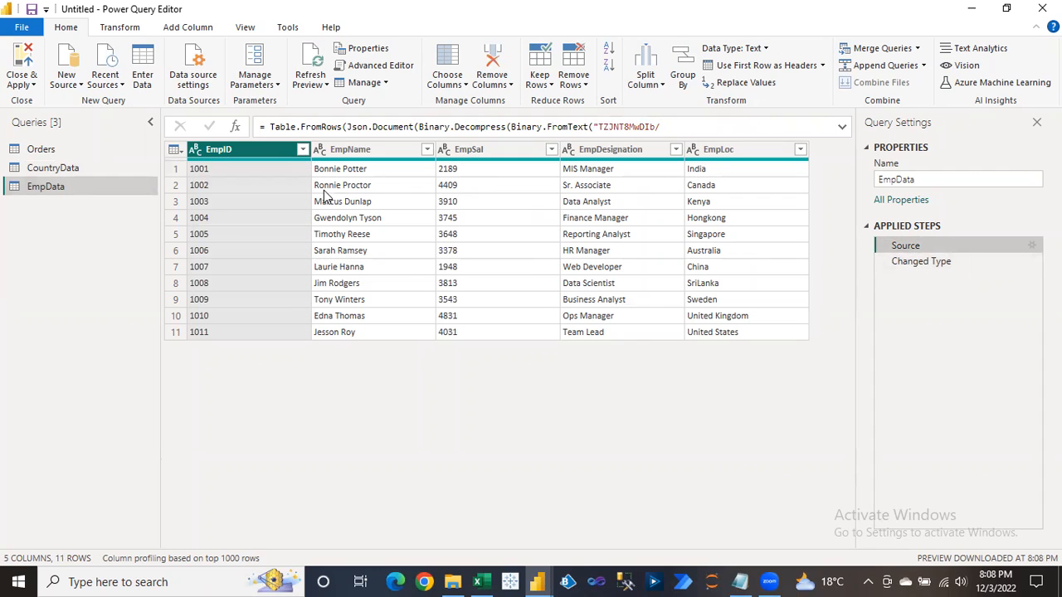
click(906, 268)
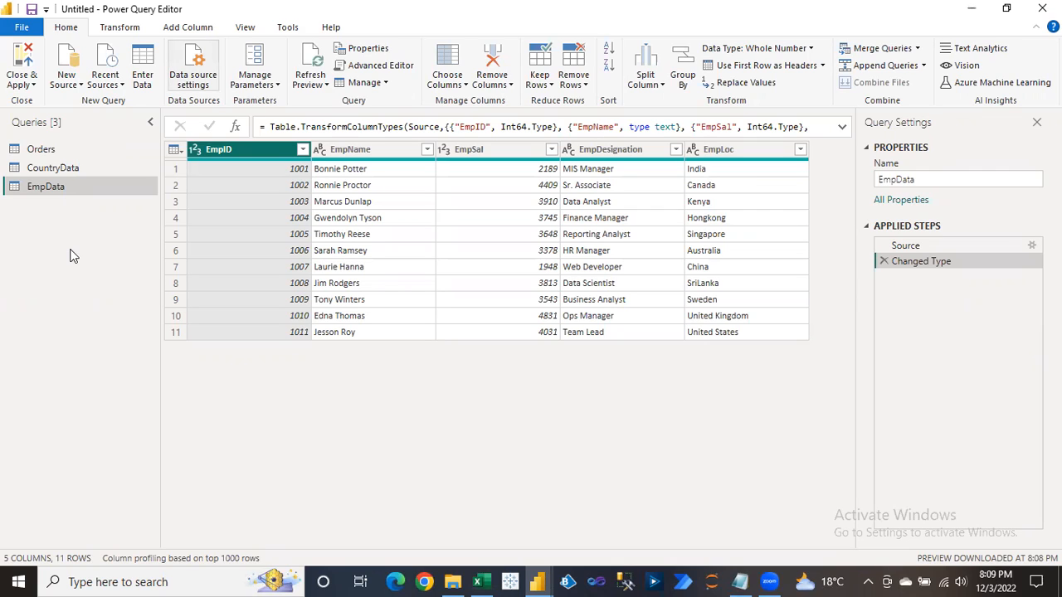
Inspect the PowerBIData.xlsx data source and its file path details in Data source settings.
click(193, 73)
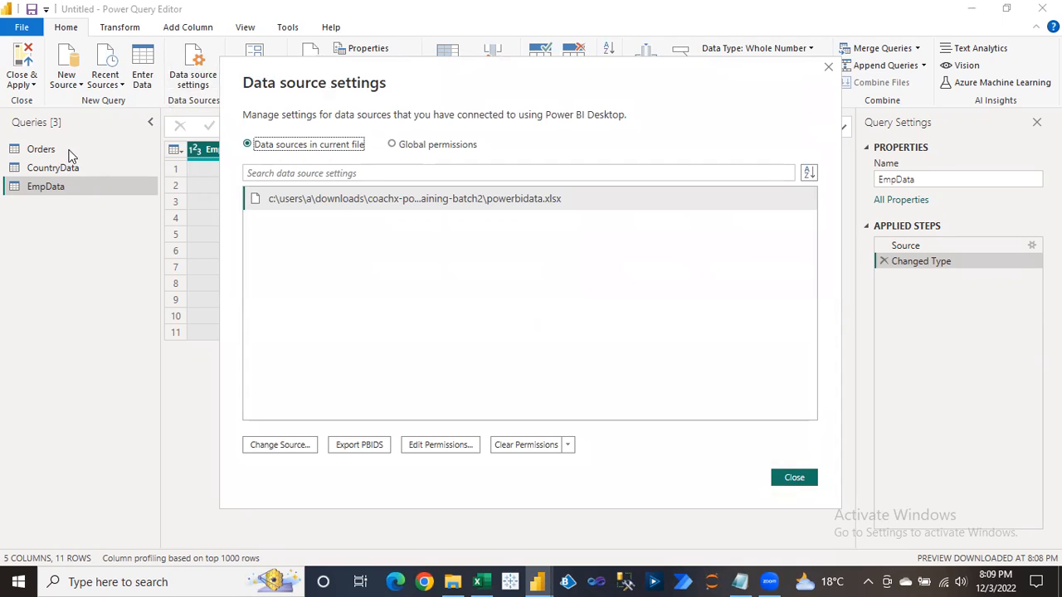
click(518, 199)
click(281, 447)
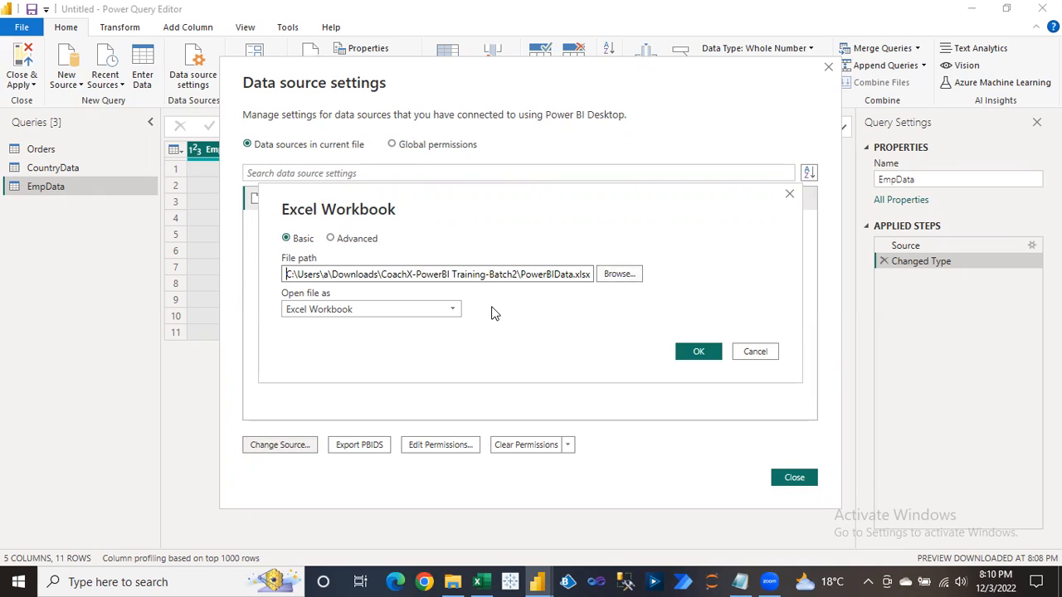
click(698, 352)
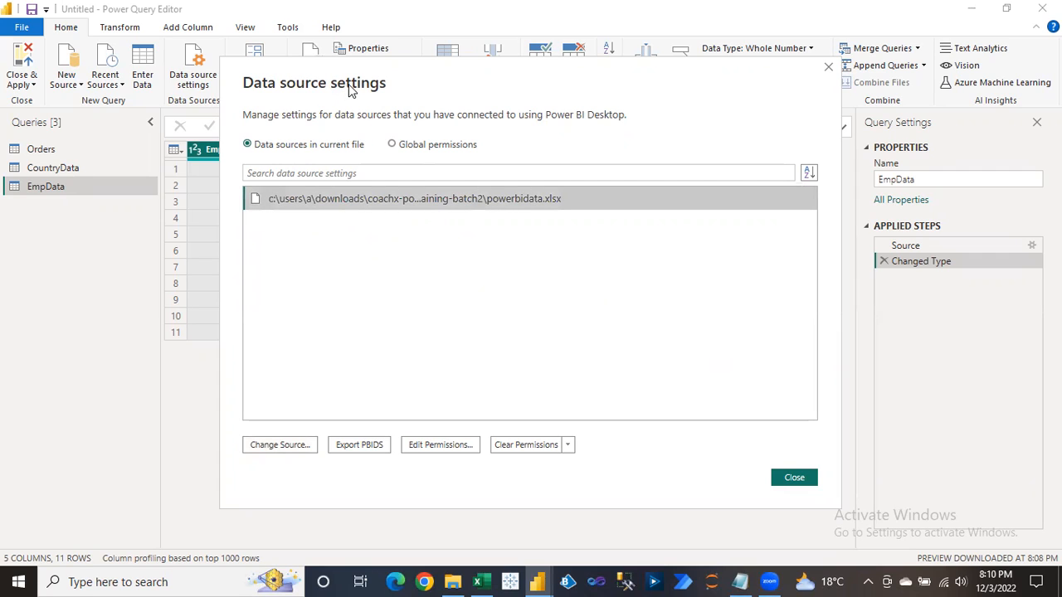
Switch to global permissions and back to the current file, close the settings, then select Orders.
click(412, 150)
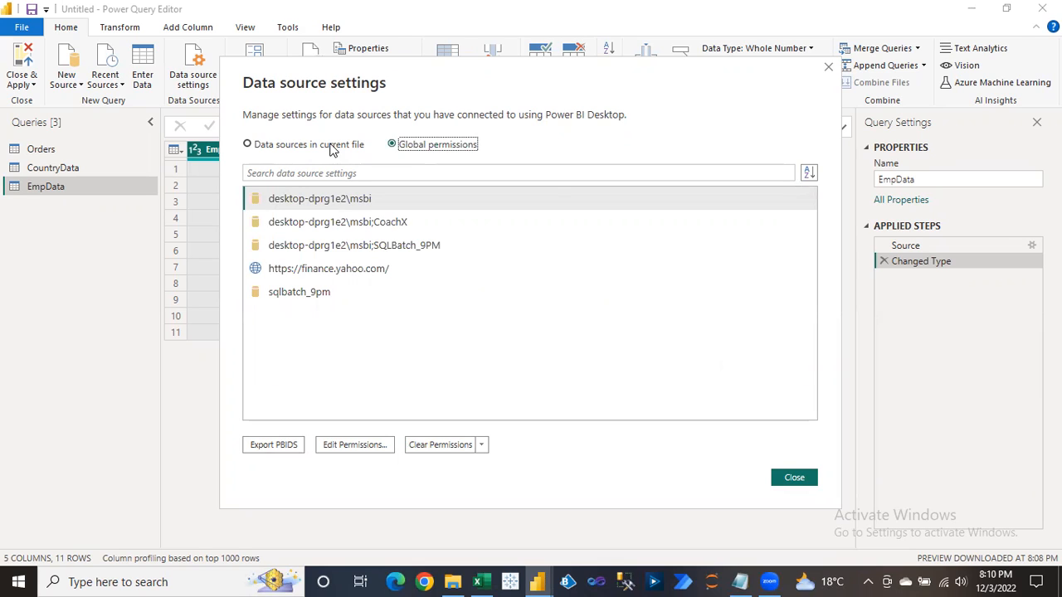
click(330, 145)
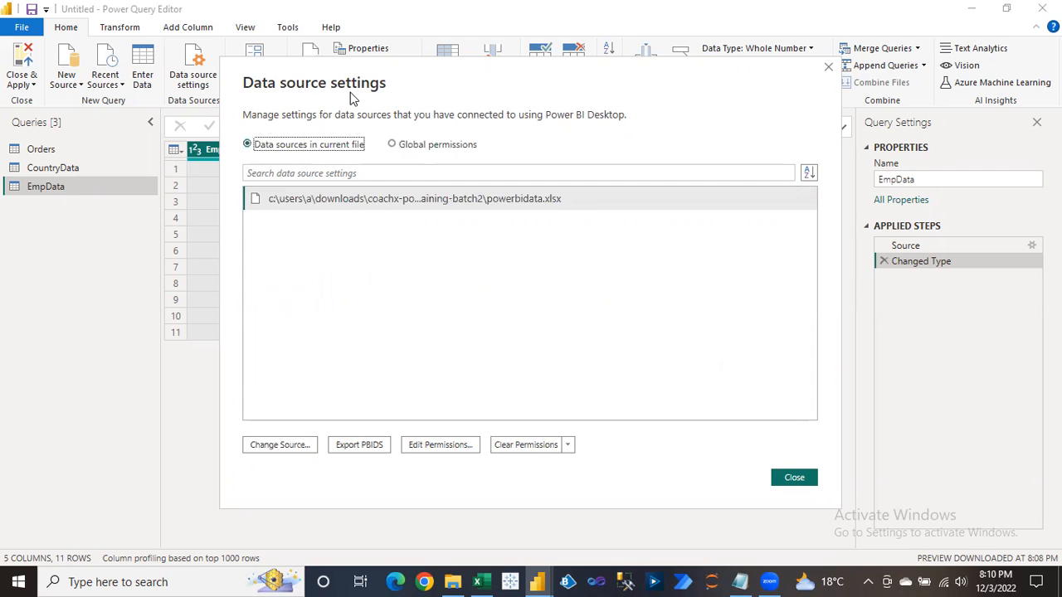
click(830, 69)
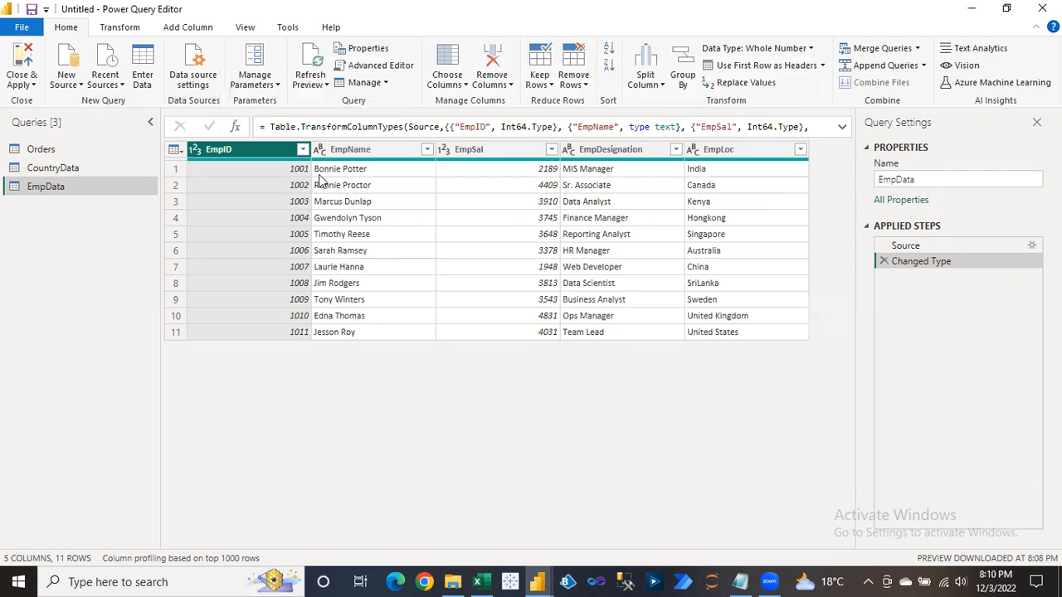
click(46, 153)
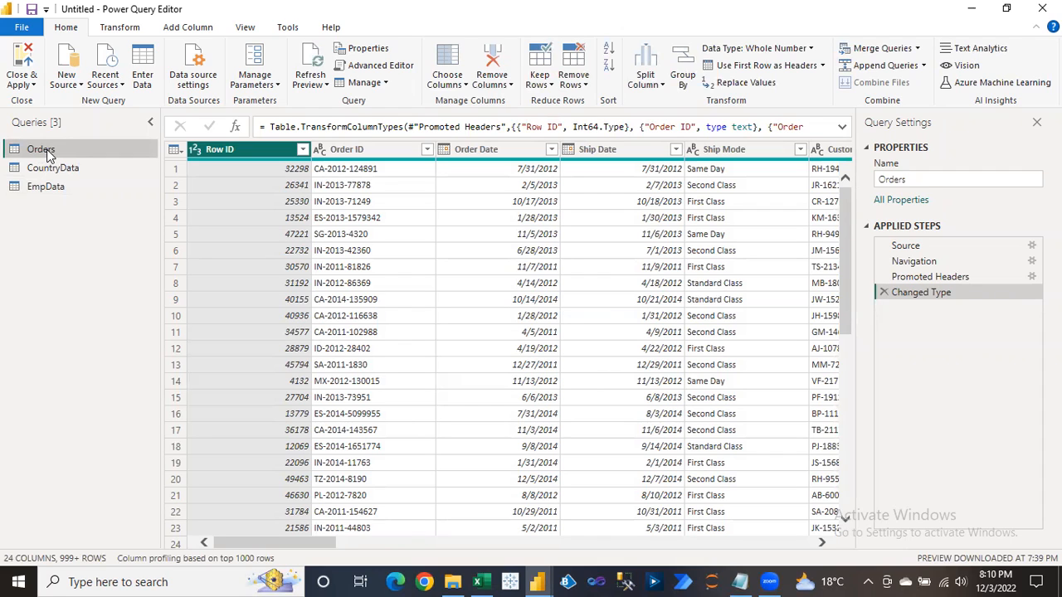
click(452, 582)
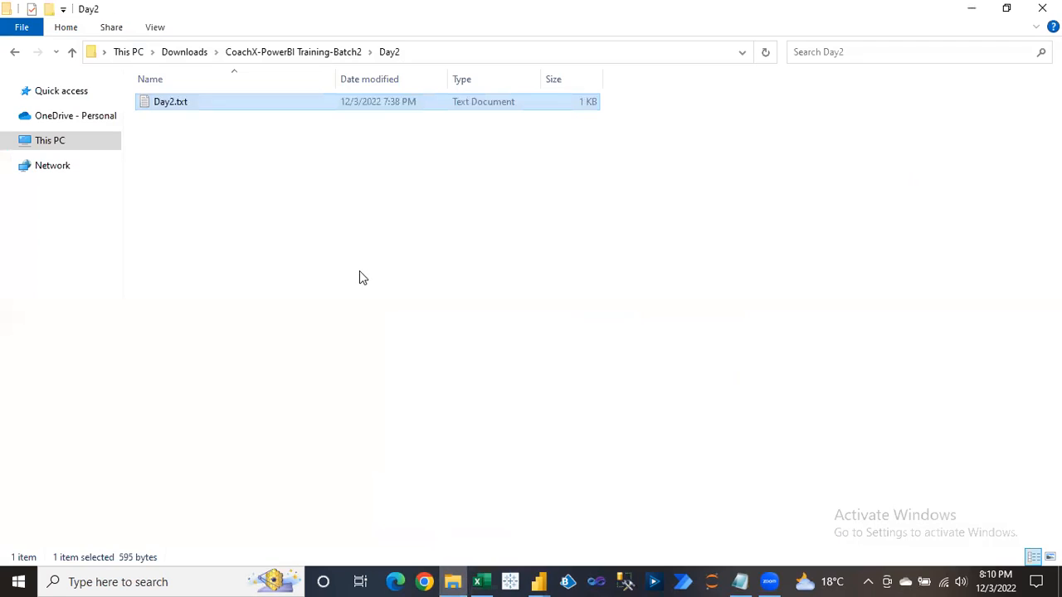
click(284, 52)
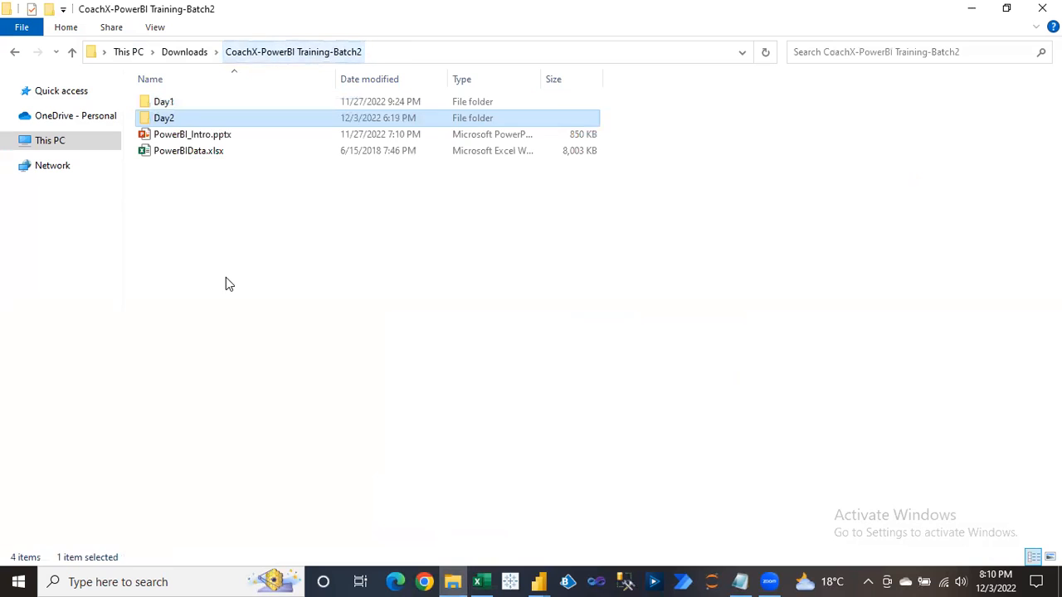
click(203, 156)
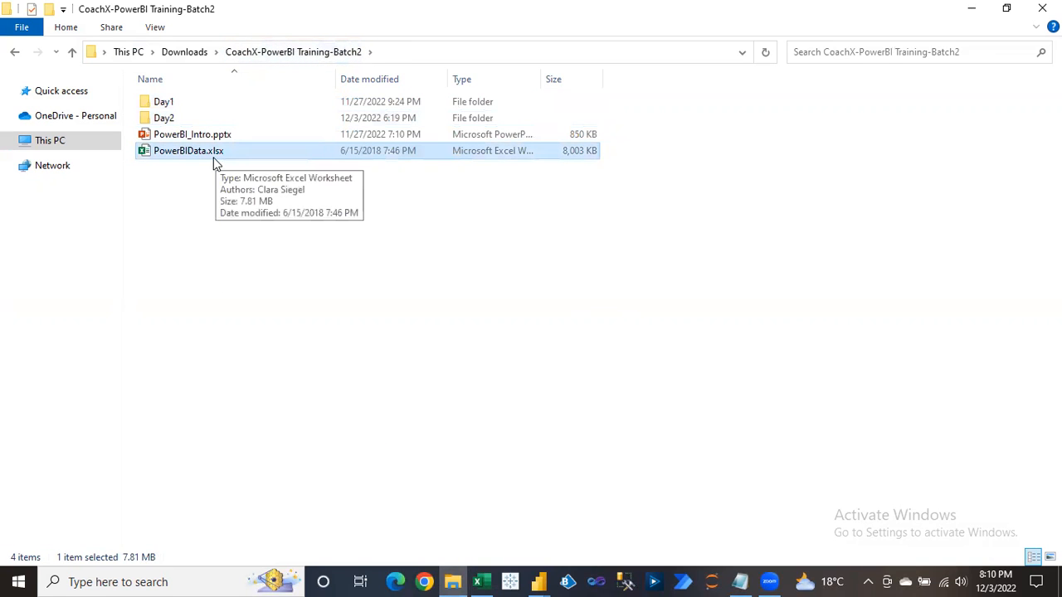
key(alt+Tab)
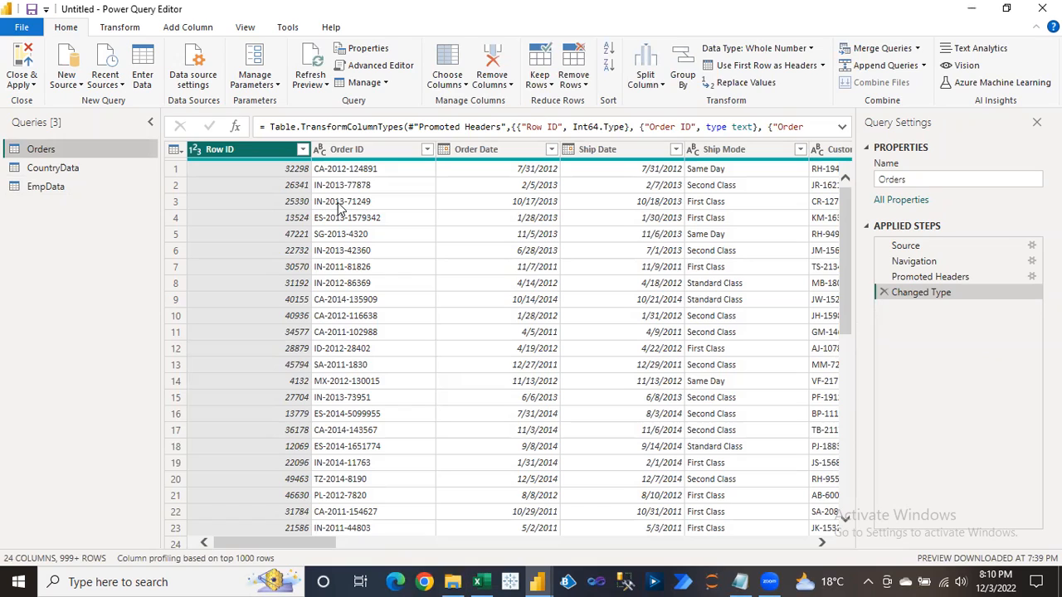
click(284, 184)
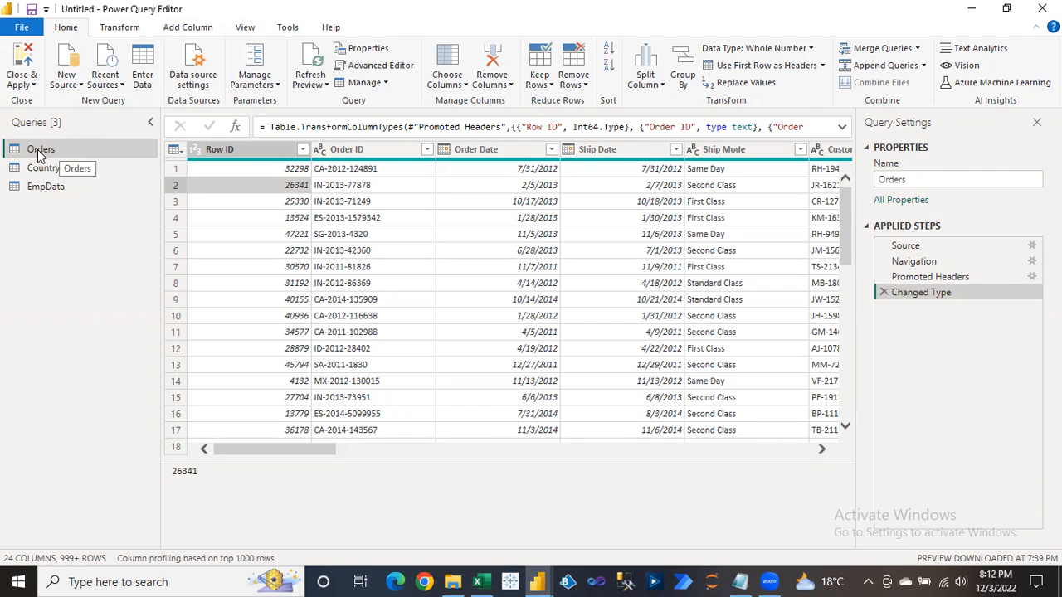
click(912, 246)
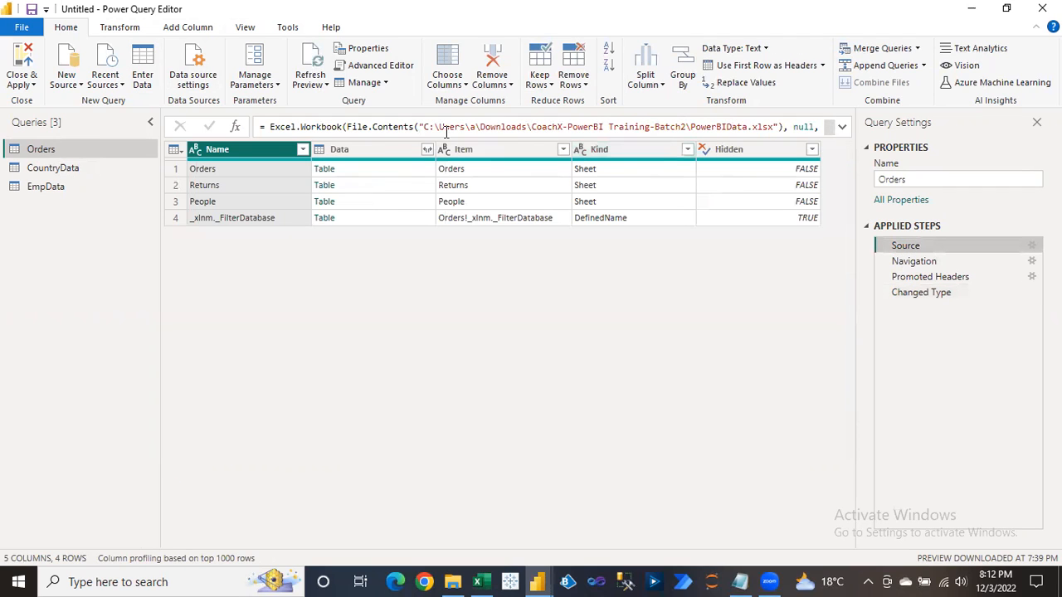
drag(424, 126, 773, 128)
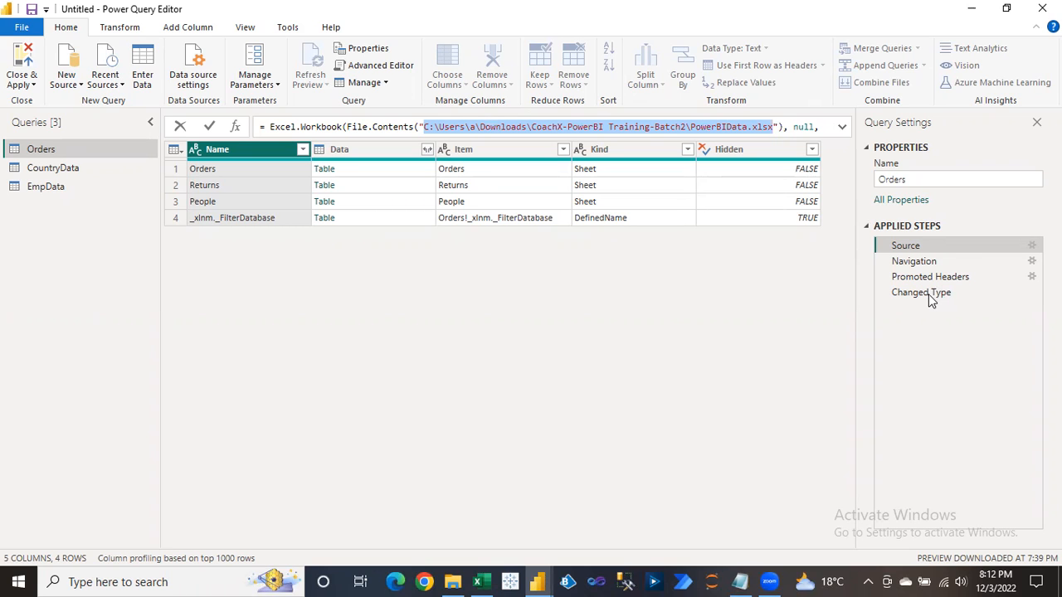
key(Escape)
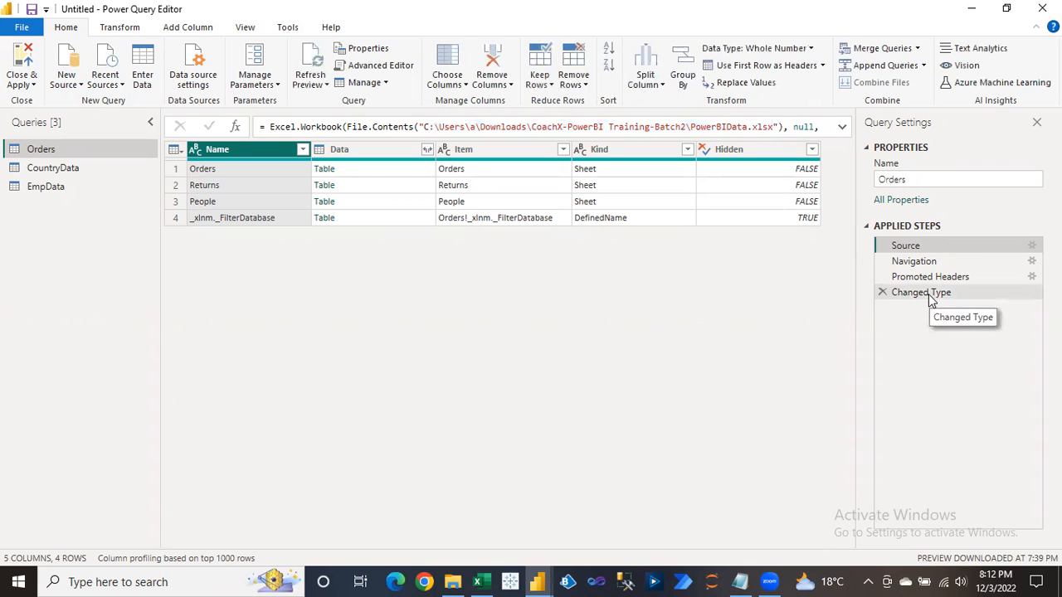
click(930, 295)
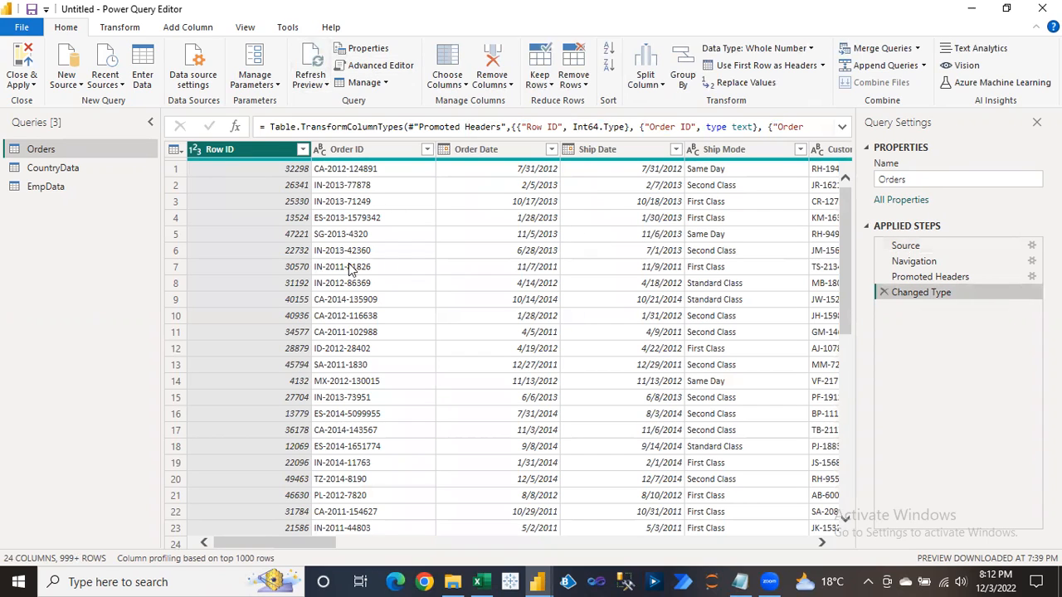
click(280, 186)
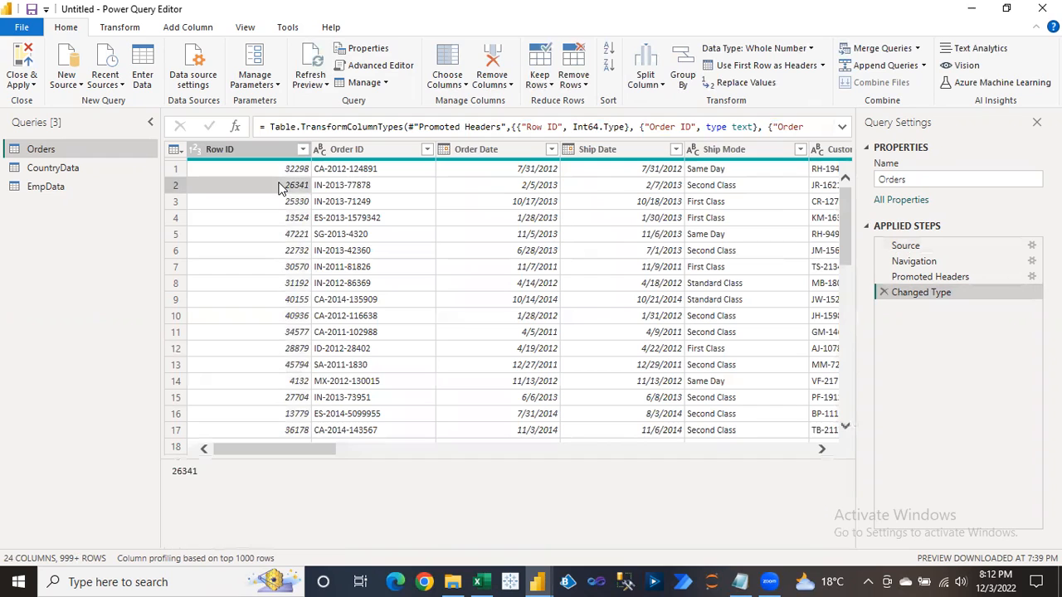
Select EmpData, refresh its data preview, then select the Orders query.
click(43, 187)
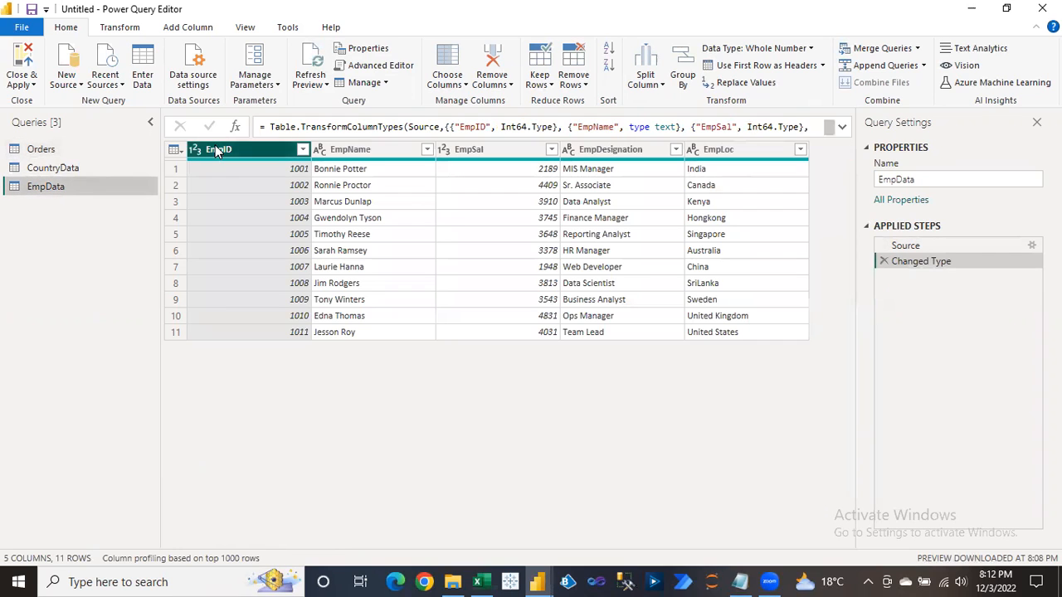
click(263, 85)
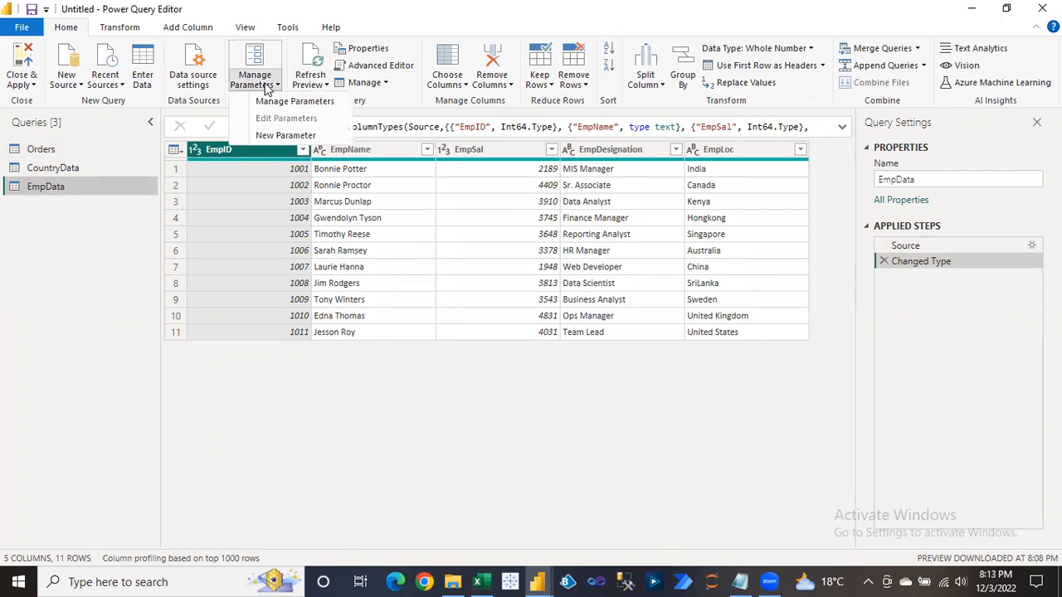
click(312, 86)
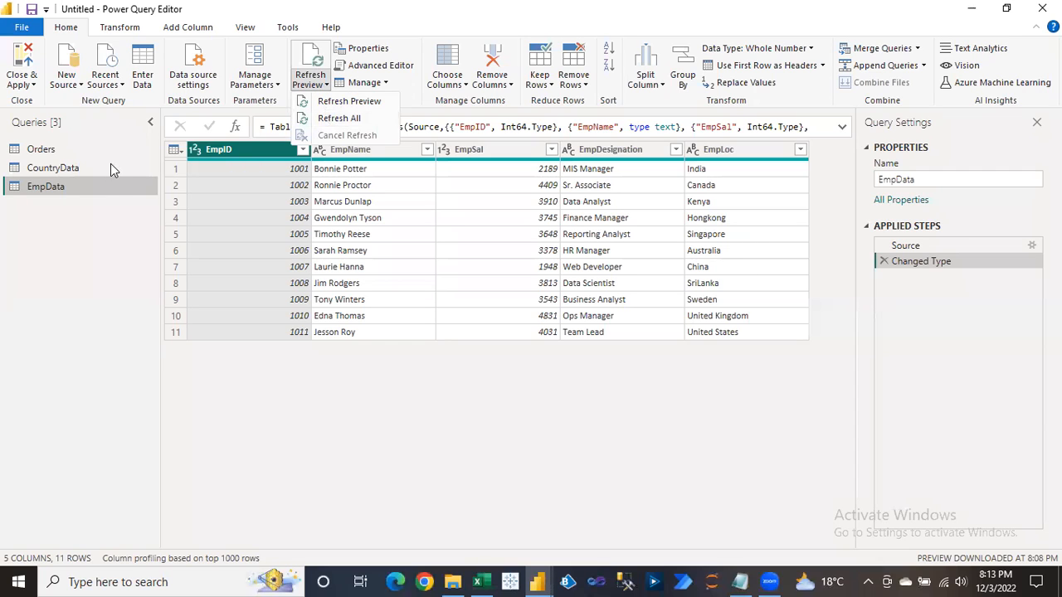
click(96, 215)
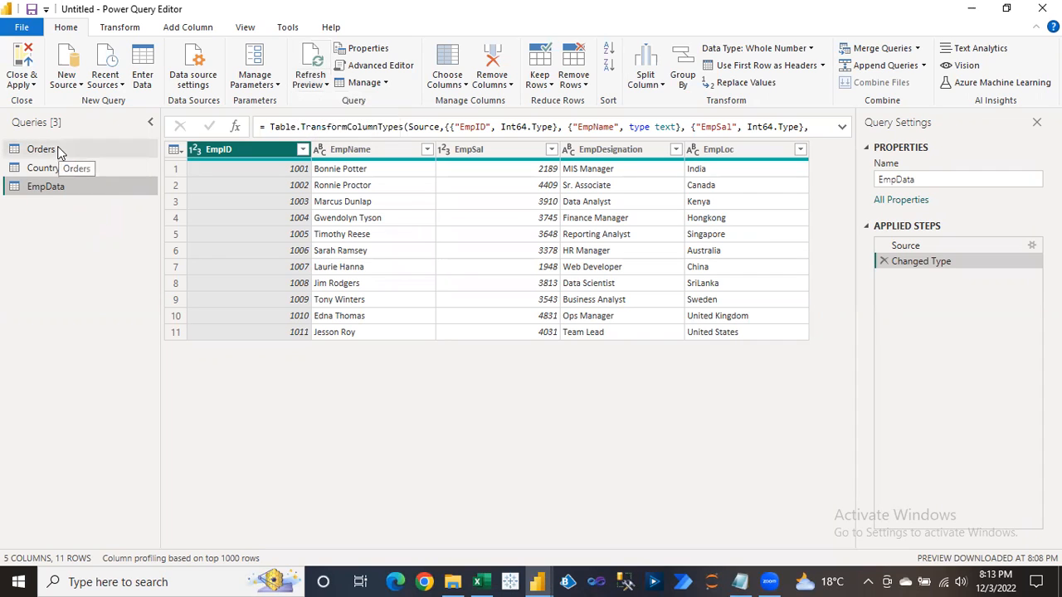
click(316, 64)
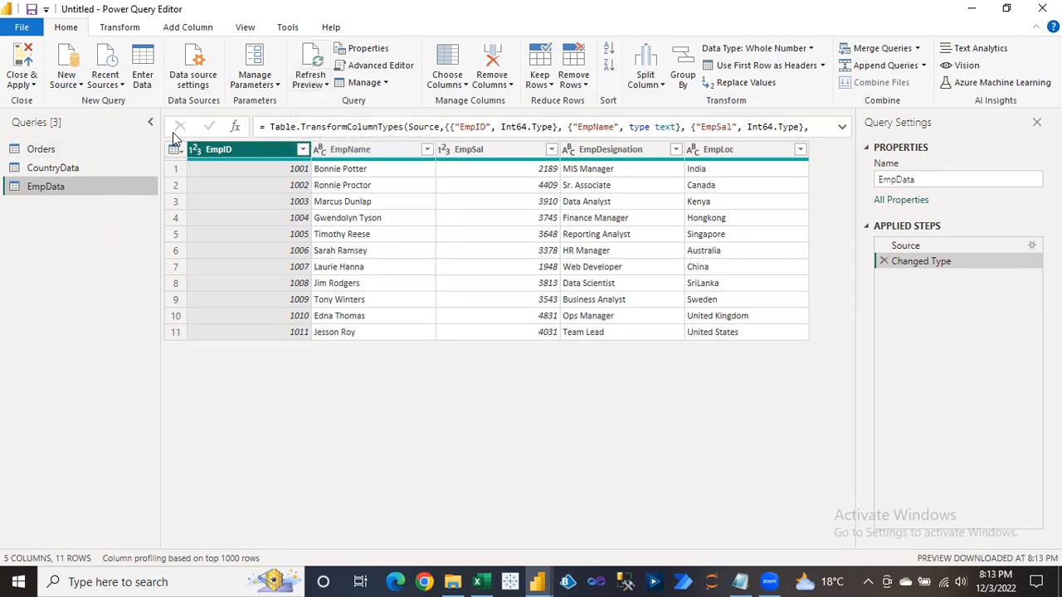
click(37, 150)
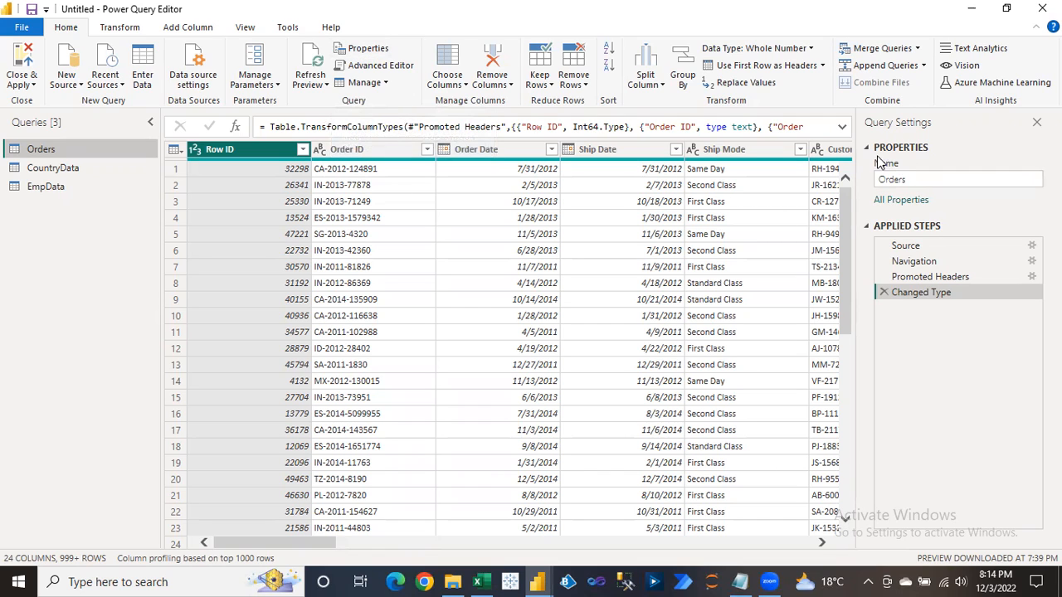
Open the Orders query's properties and inspect the Name 'Orders' and the empty Description.
click(900, 202)
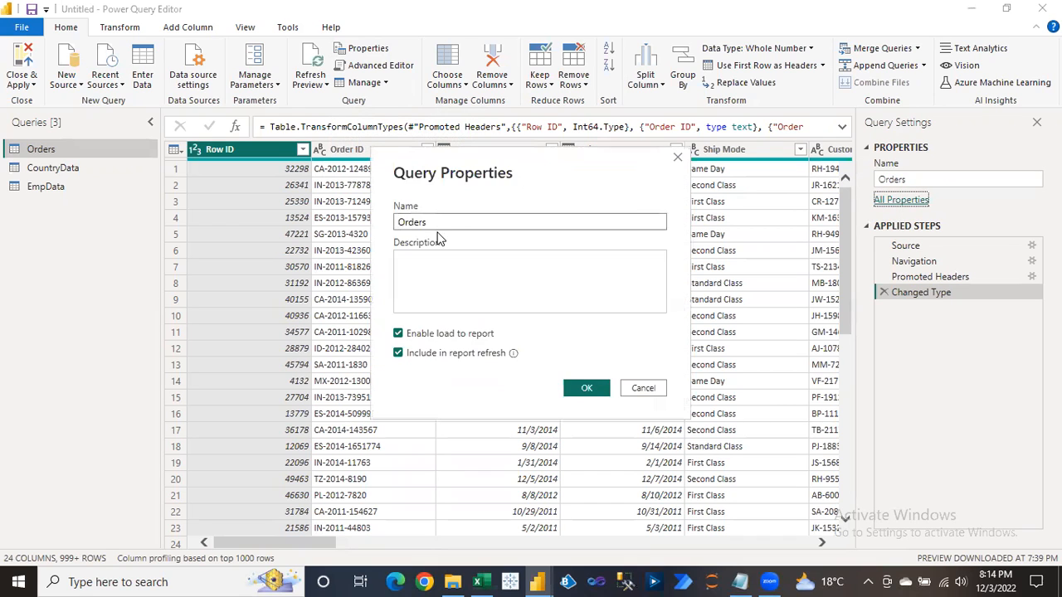
click(678, 157)
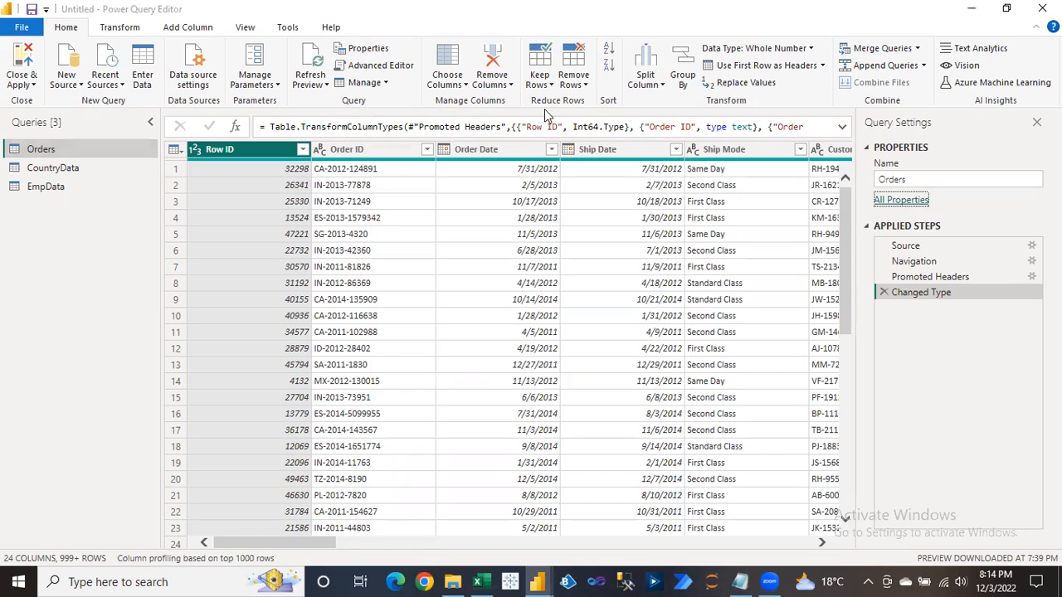
click(359, 51)
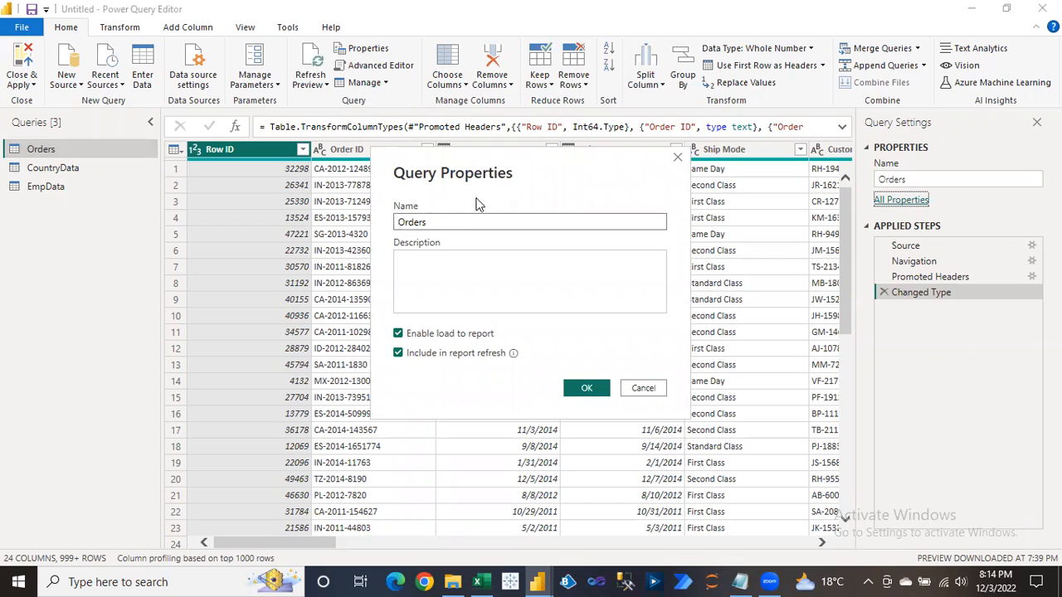
drag(465, 220, 376, 224)
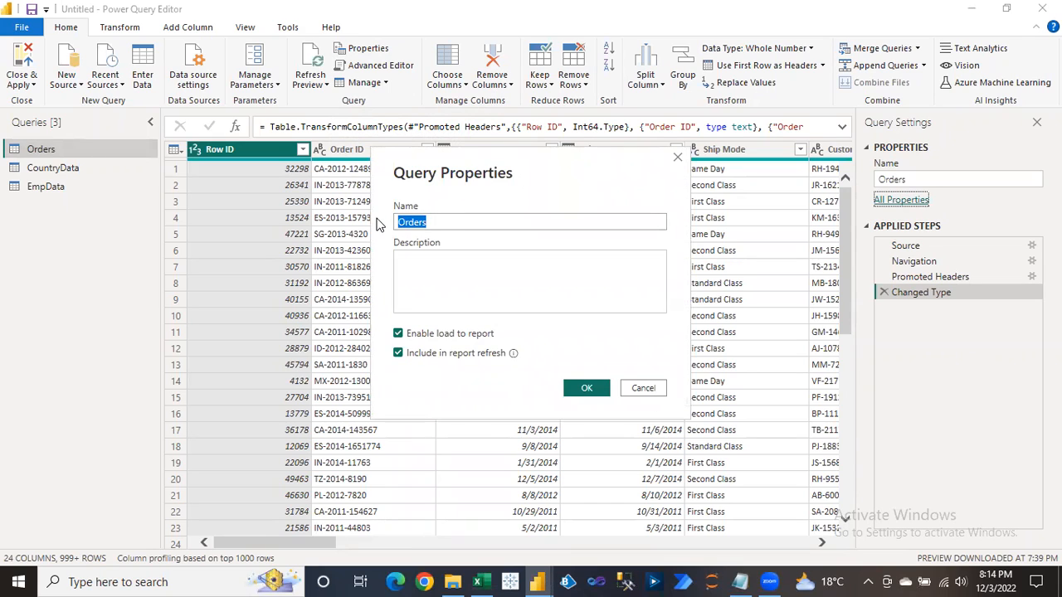
click(450, 224)
drag(467, 223, 390, 224)
click(466, 274)
click(467, 274)
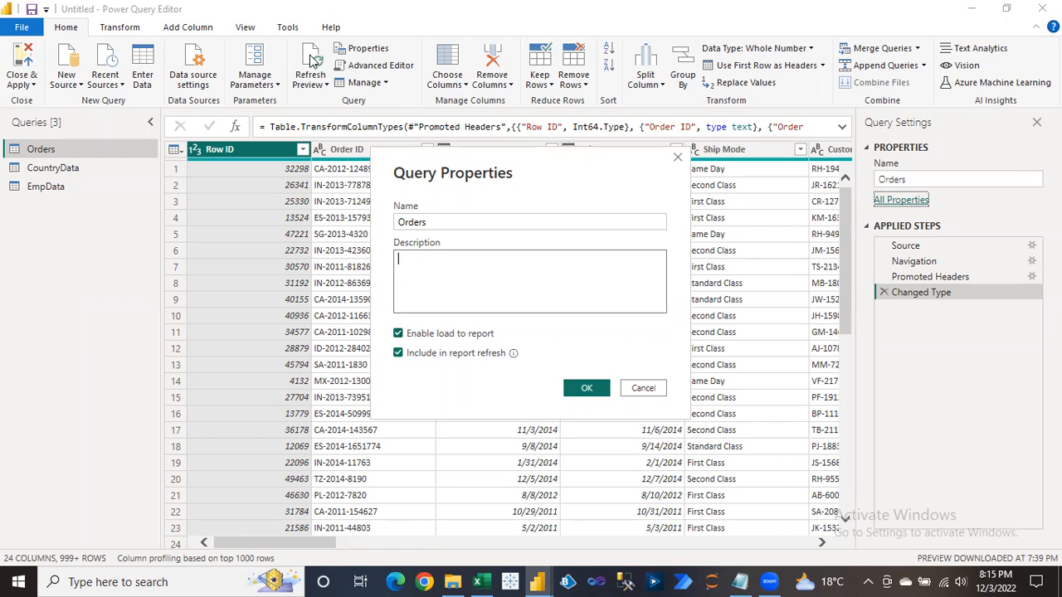
Cancel Query Properties, open the Orders M code, and highlight the Excel.Workbook( call.
click(644, 388)
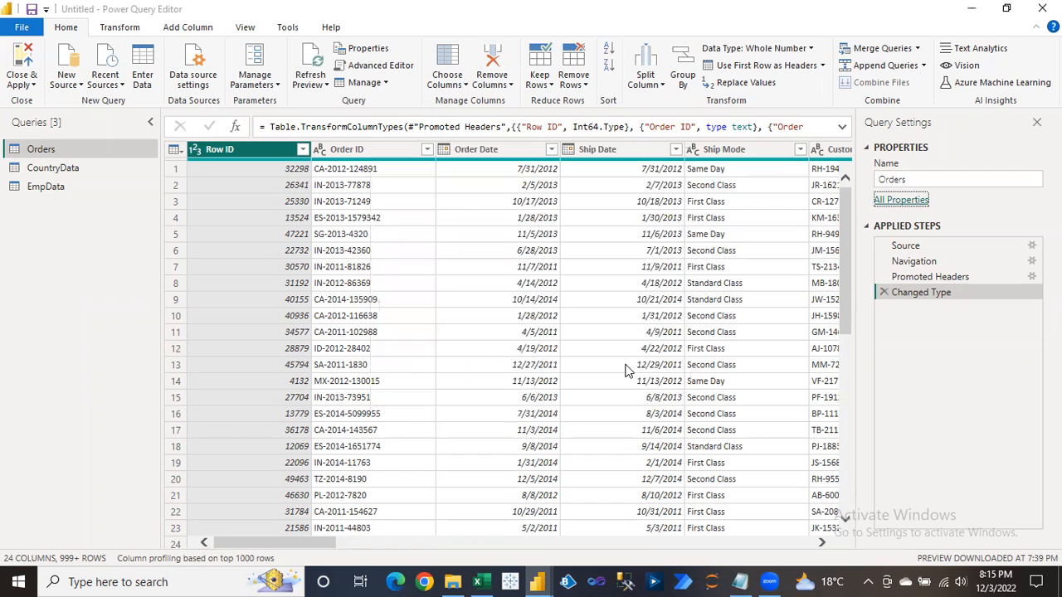
click(373, 70)
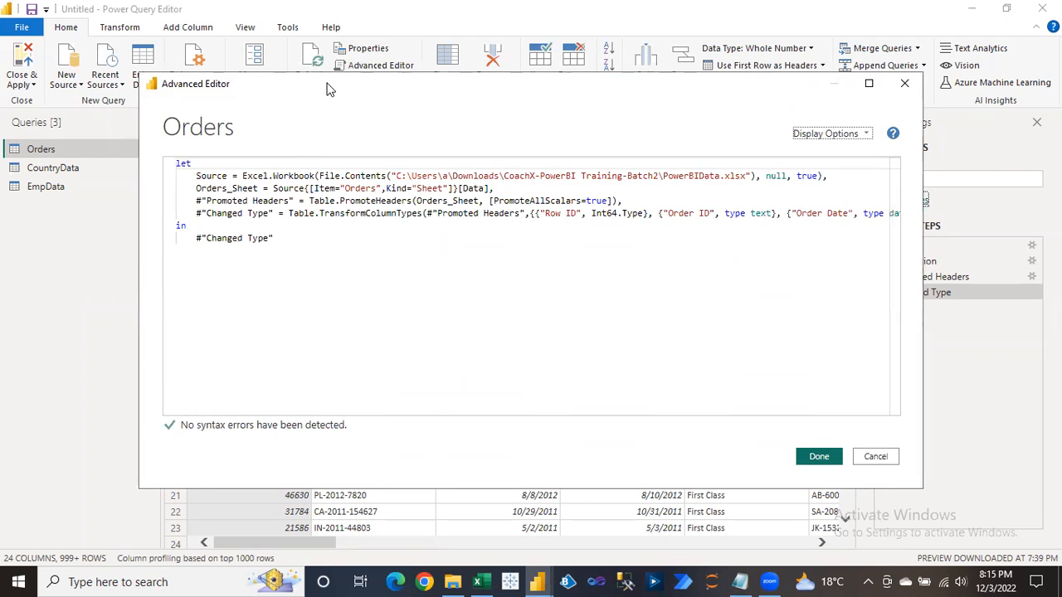
drag(326, 84, 317, 164)
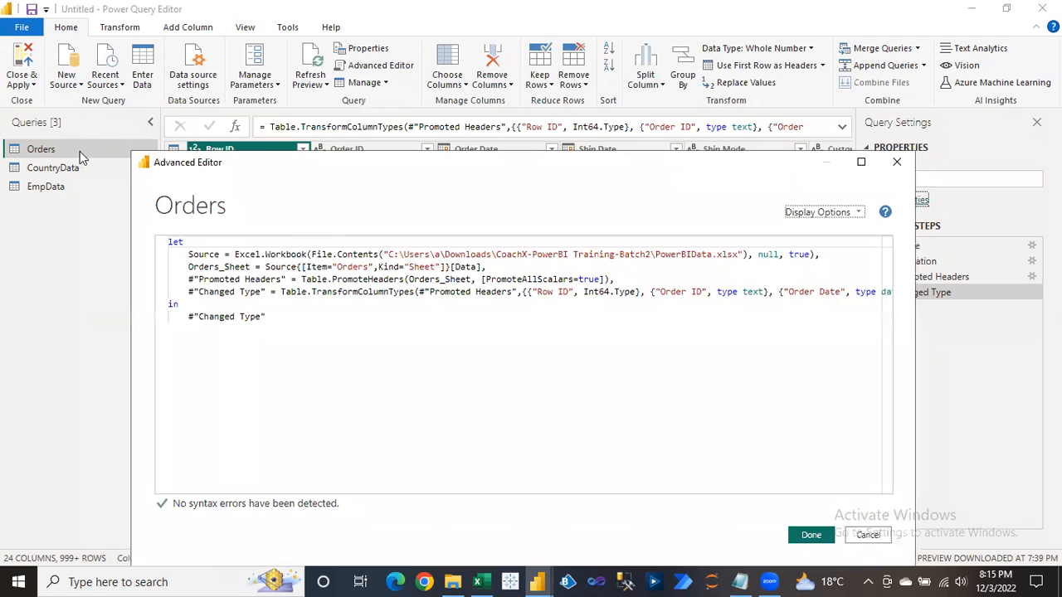
drag(349, 162, 350, 119)
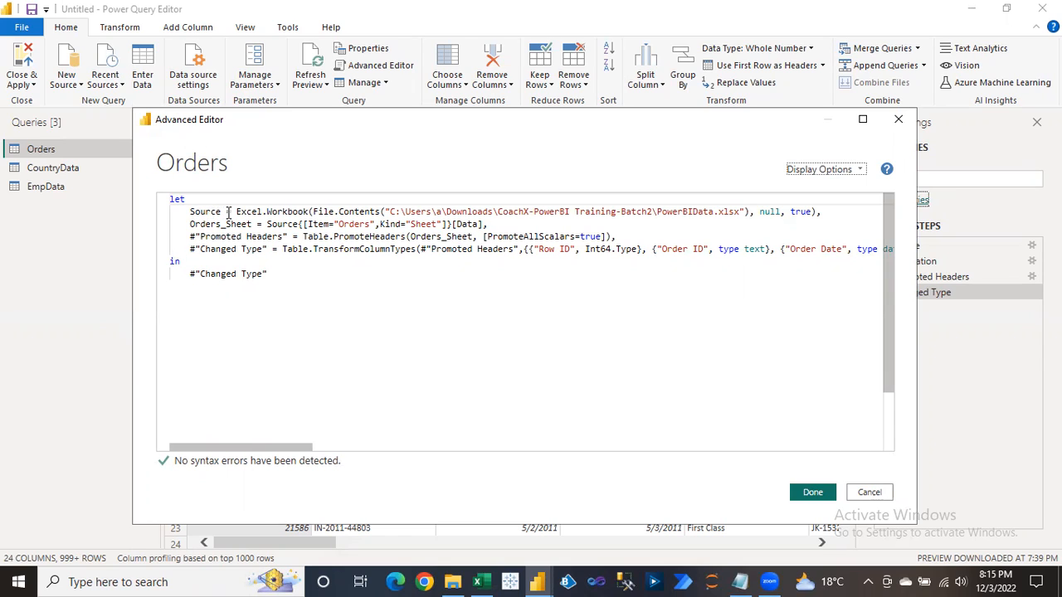
drag(237, 212, 312, 211)
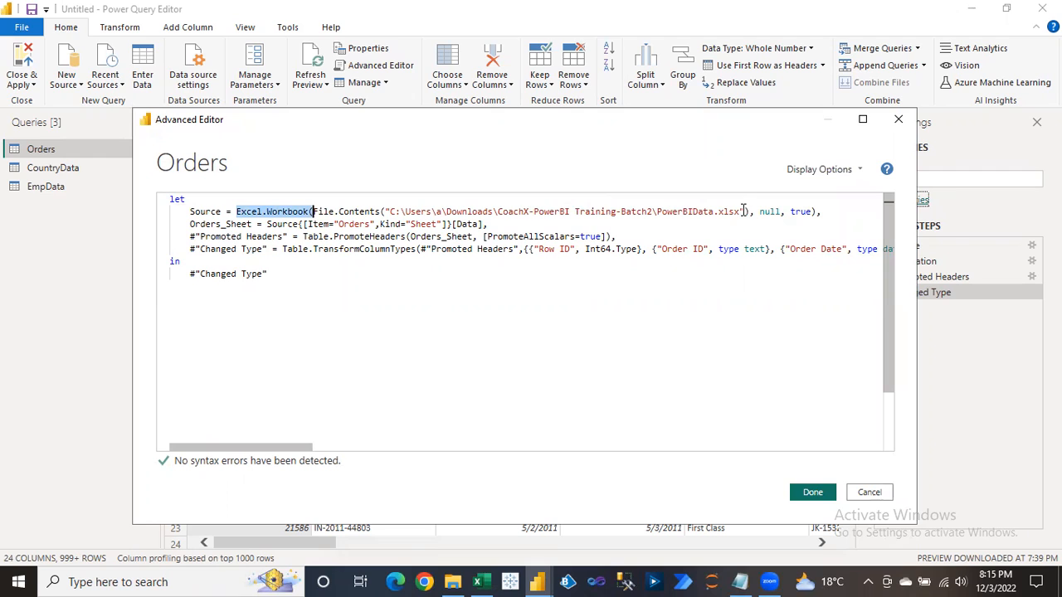
mouse_move(314, 249)
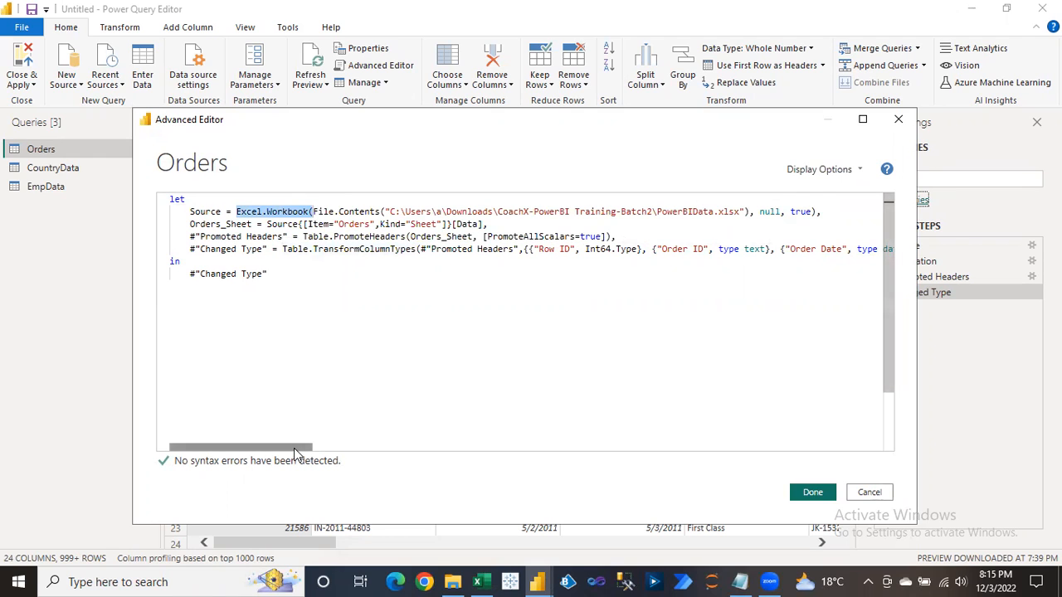
mouse_move(294, 448)
mouse_down()
mouse_move(309, 449)
mouse_move(291, 449)
mouse_up()
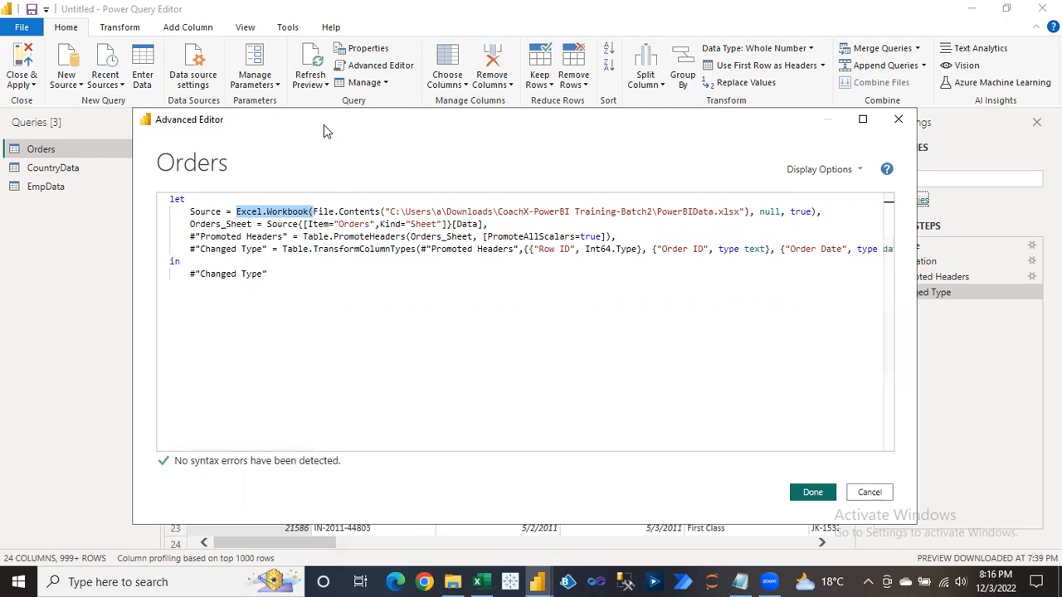
drag(320, 127, 260, 123)
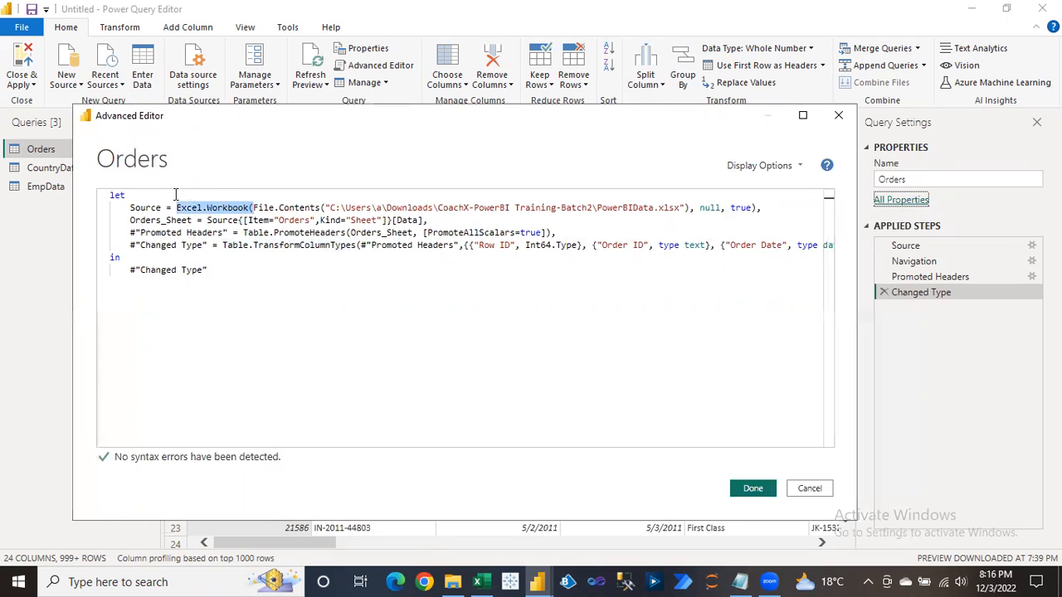
Highlight Source, the whole let…in block and the let keyword, then close the editor unchanged.
drag(130, 208, 163, 208)
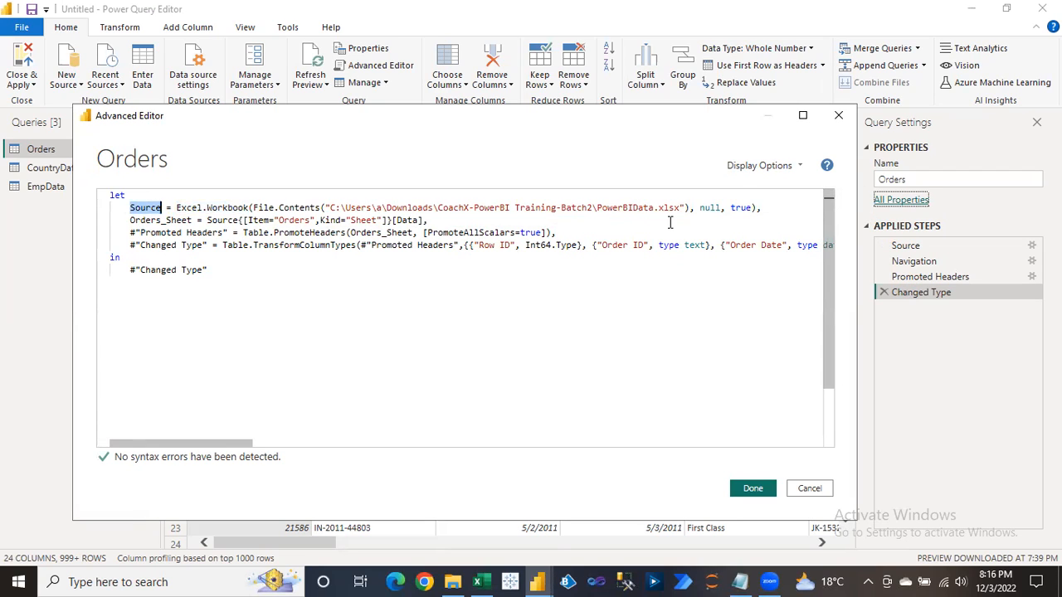
click(216, 269)
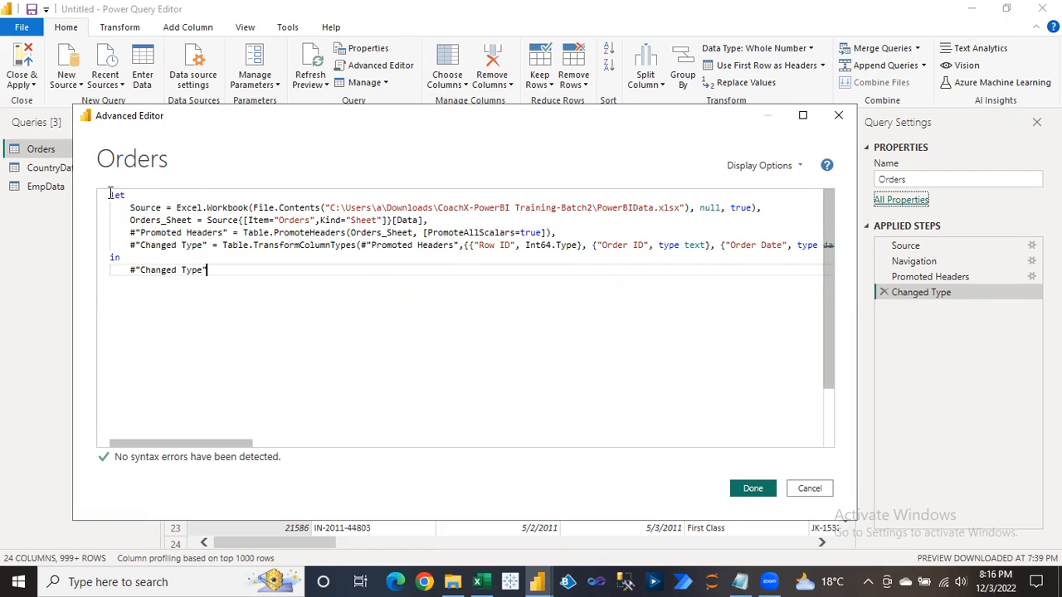
drag(111, 195, 212, 276)
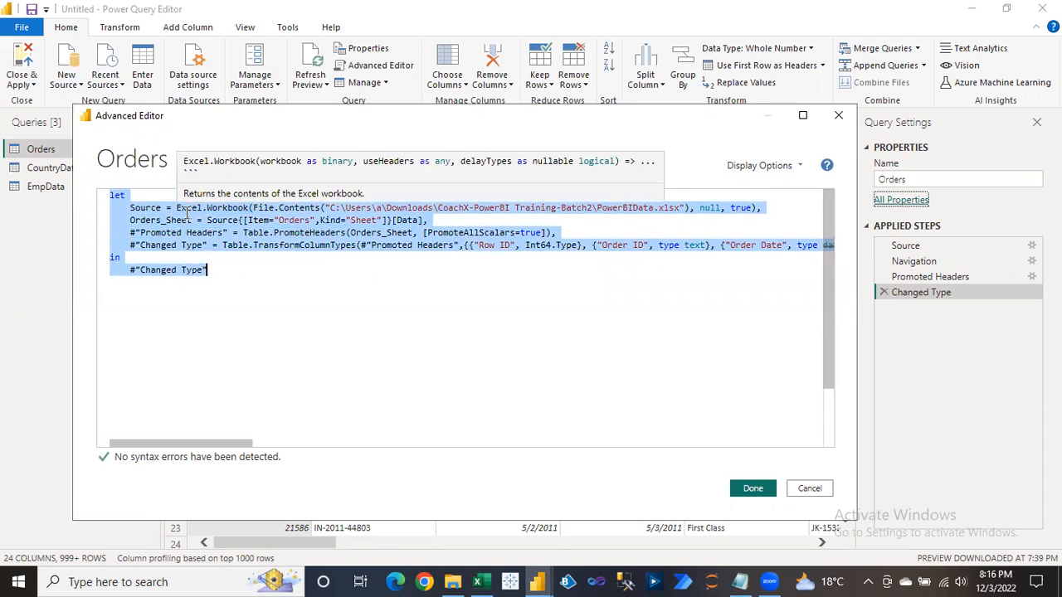
click(112, 197)
double_click(114, 196)
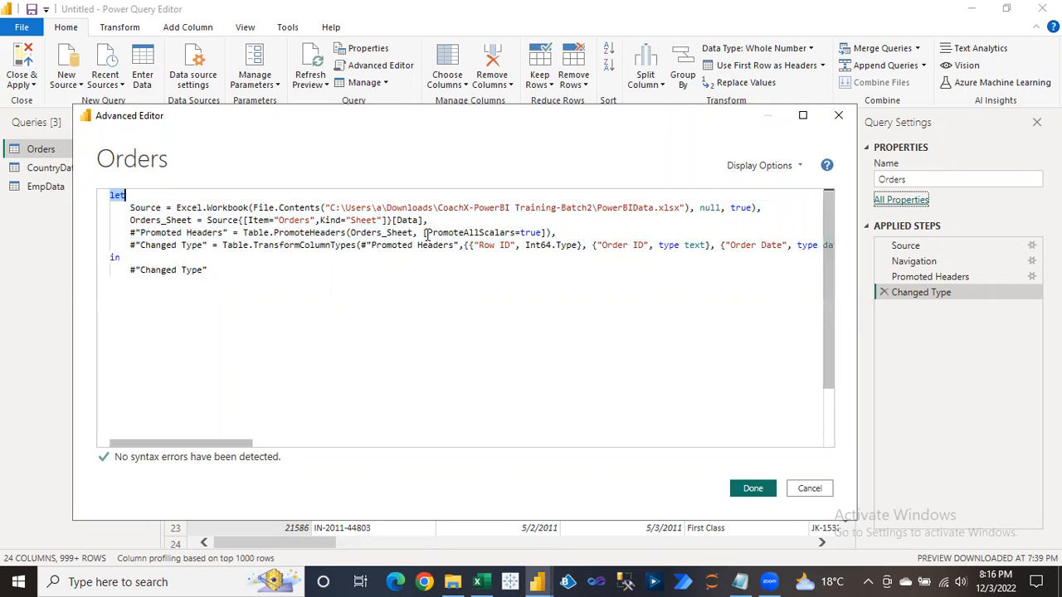
click(839, 121)
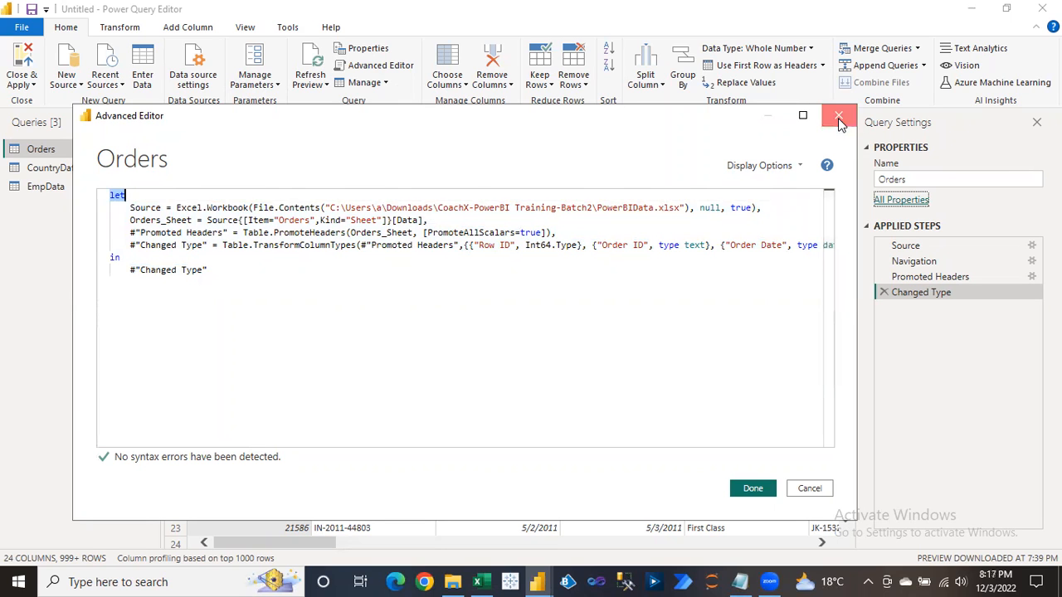
Select the Source step and highlight its full Excel.Workbook formula in the expanded formula bar.
click(913, 246)
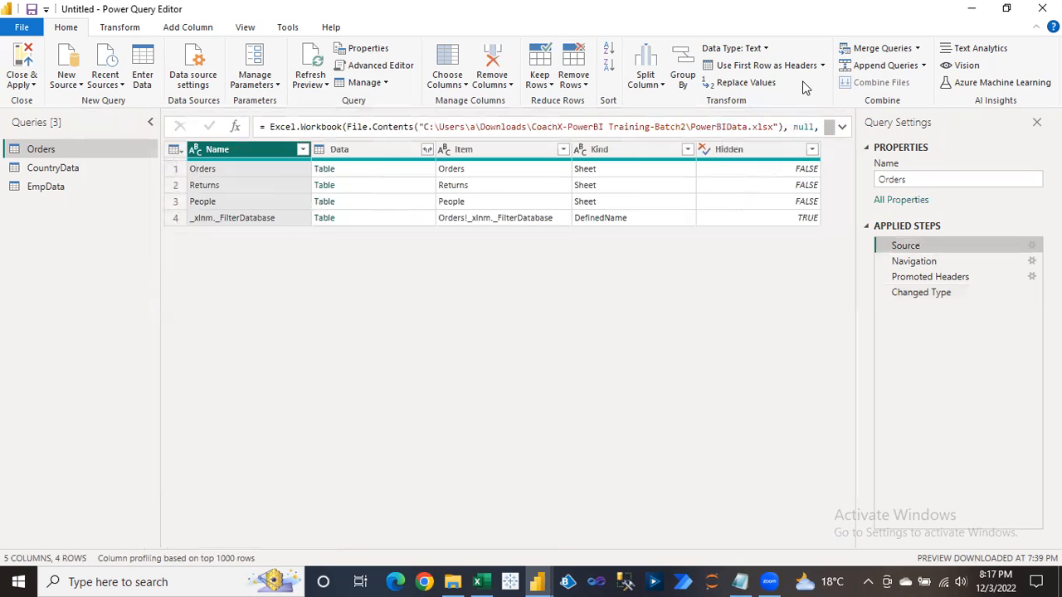
click(842, 127)
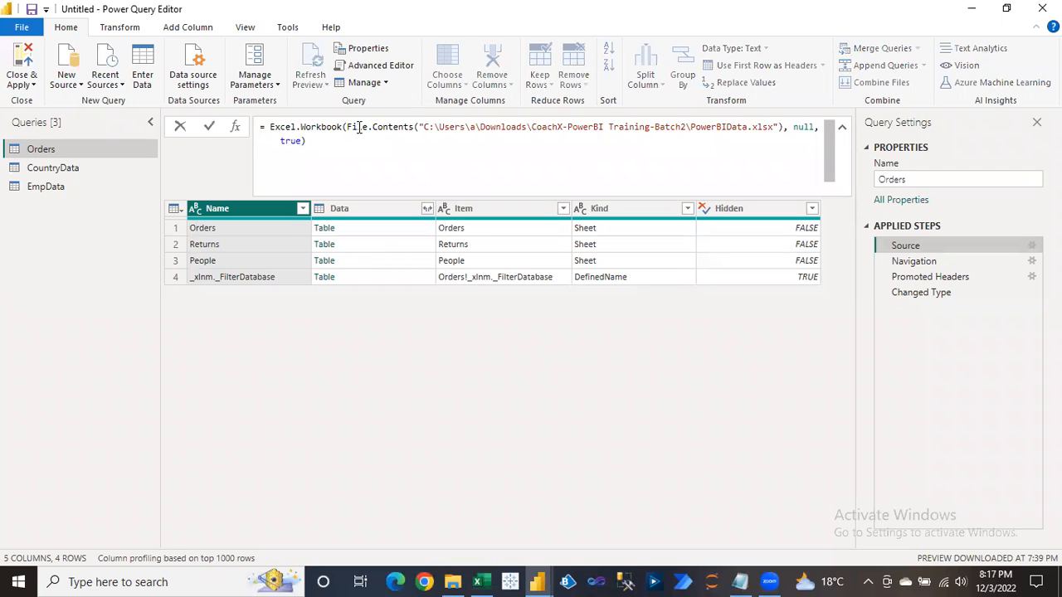
drag(304, 141, 274, 127)
key(ctrl+c)
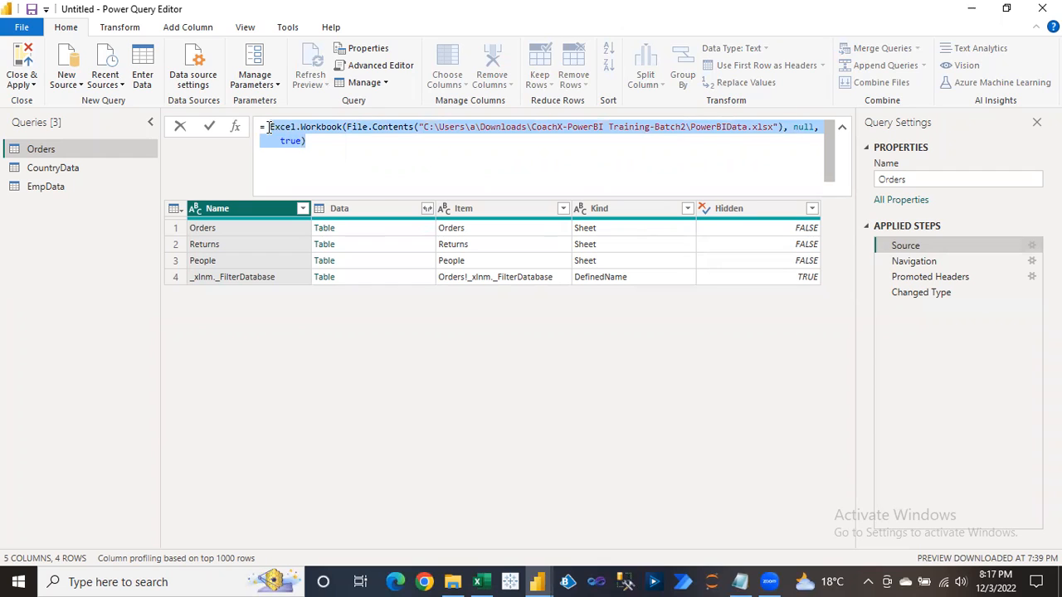
In Day2.txt, add a new line 'Source:' followed by the pasted Excel.Workbook formula.
click(740, 581)
click(32, 466)
key(Return)
text(Sour)
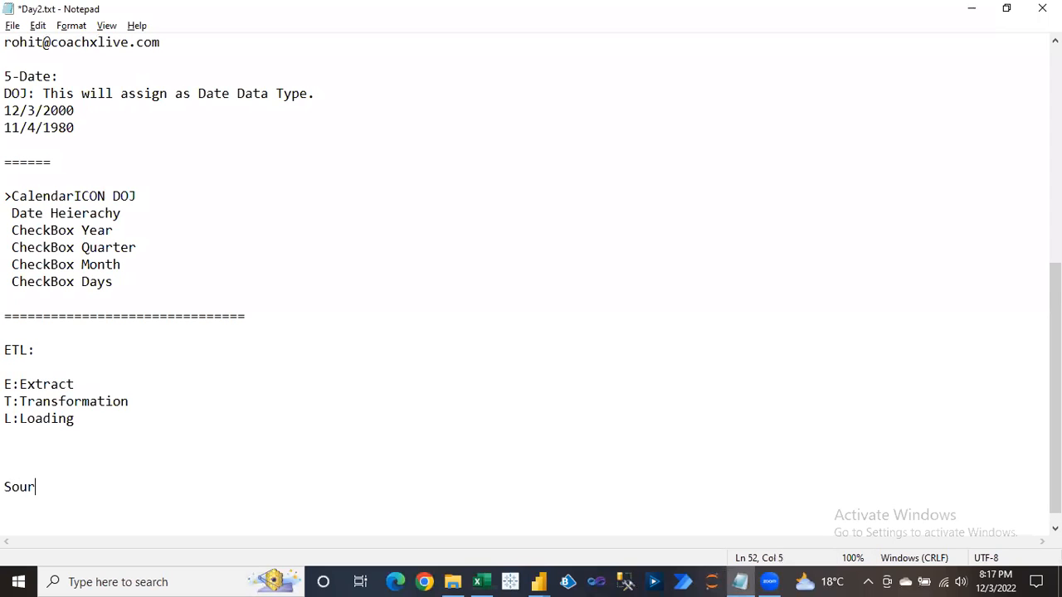
text(ce:)
key(ctrl+v)
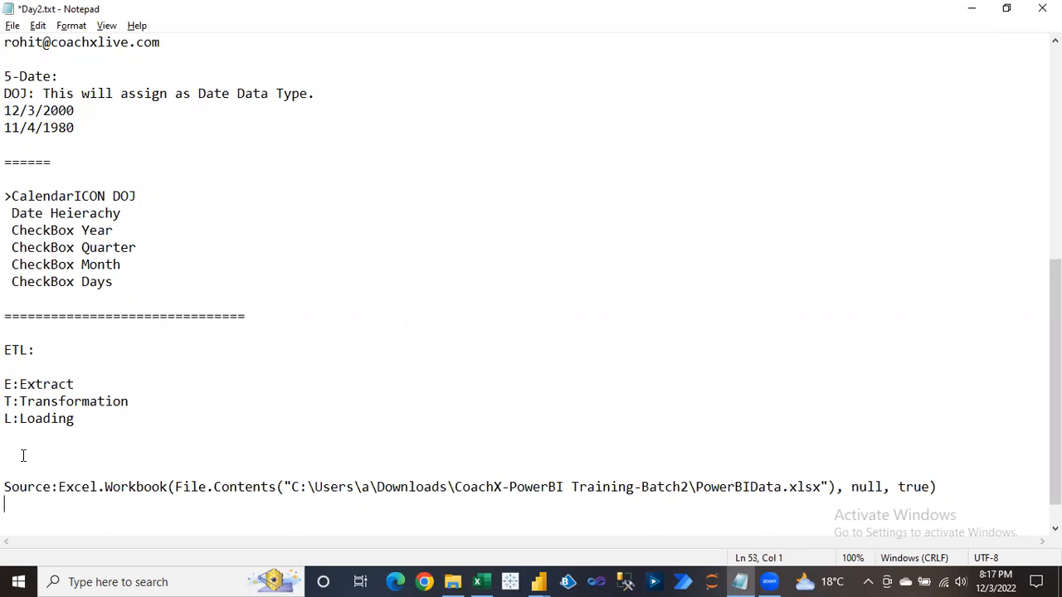
key(alt+Tab)
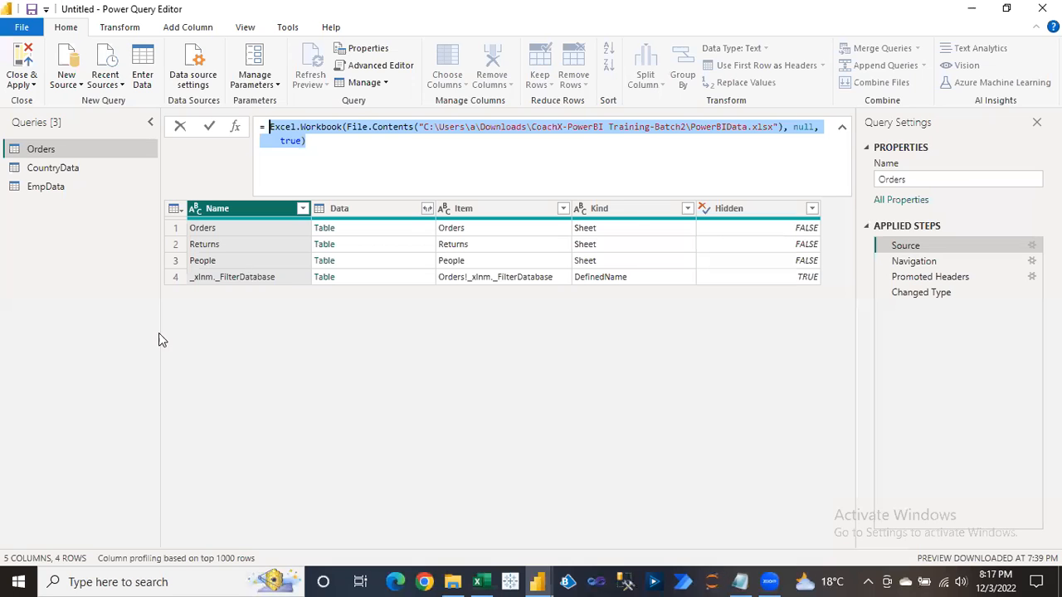
Reopen the Orders query's M code and select the rest of the Source line.
click(843, 131)
click(39, 154)
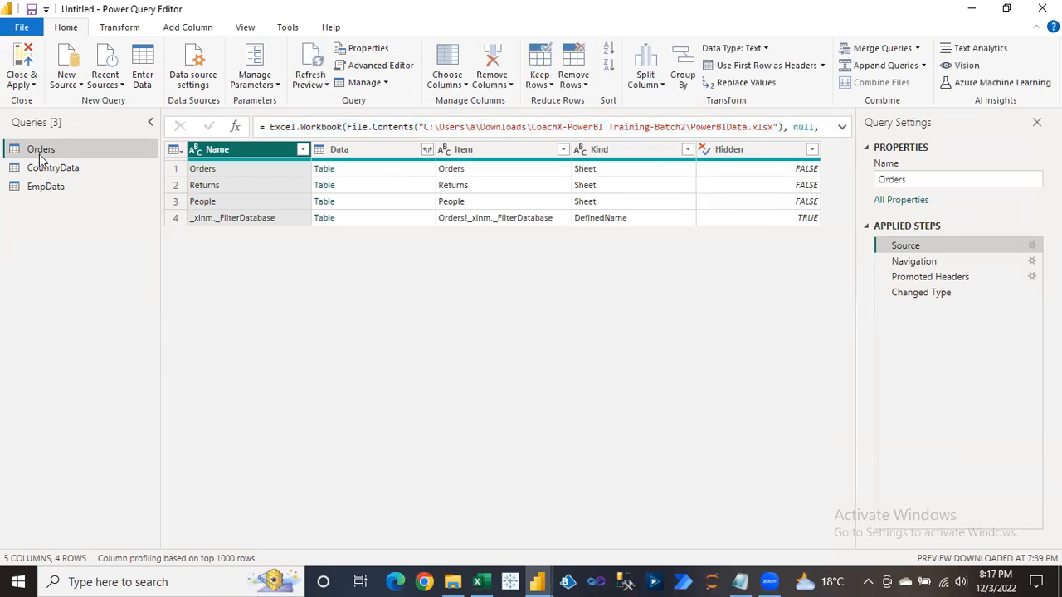
click(380, 65)
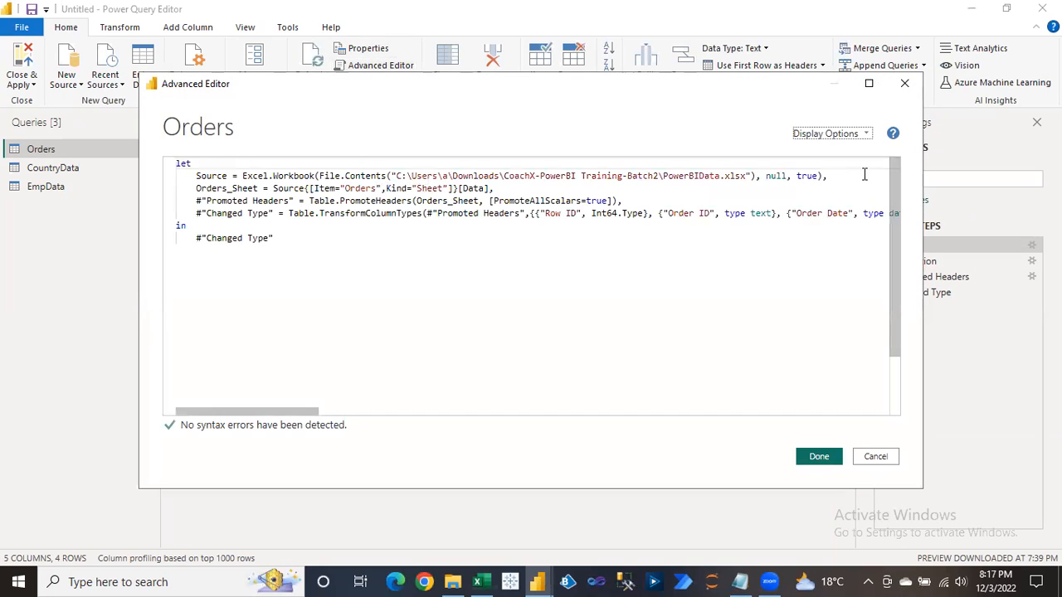
drag(827, 175, 198, 173)
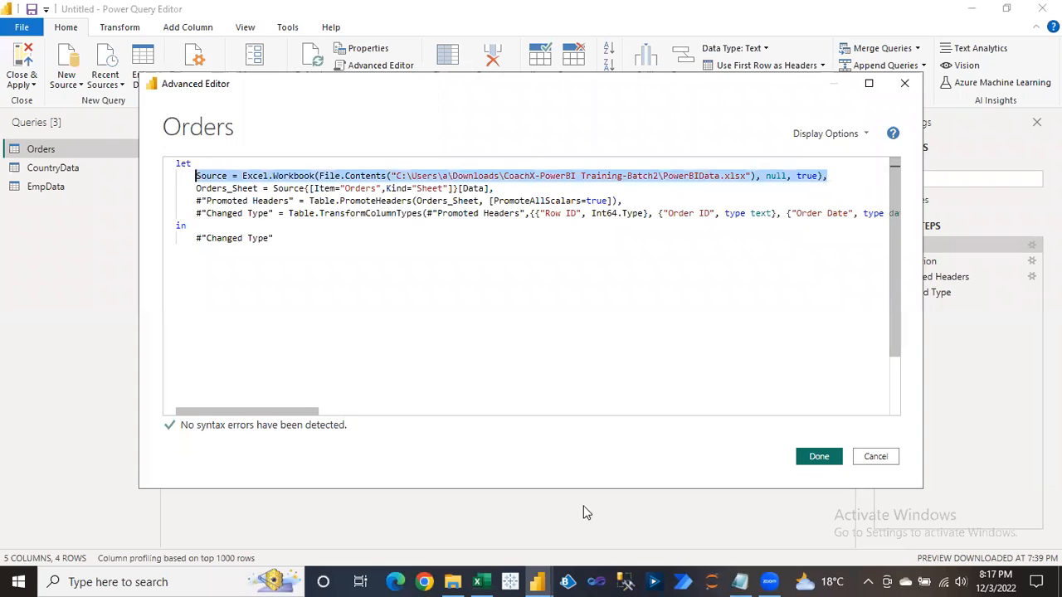
Paste the copied Source line onto a new line in Day2.txt.
click(746, 580)
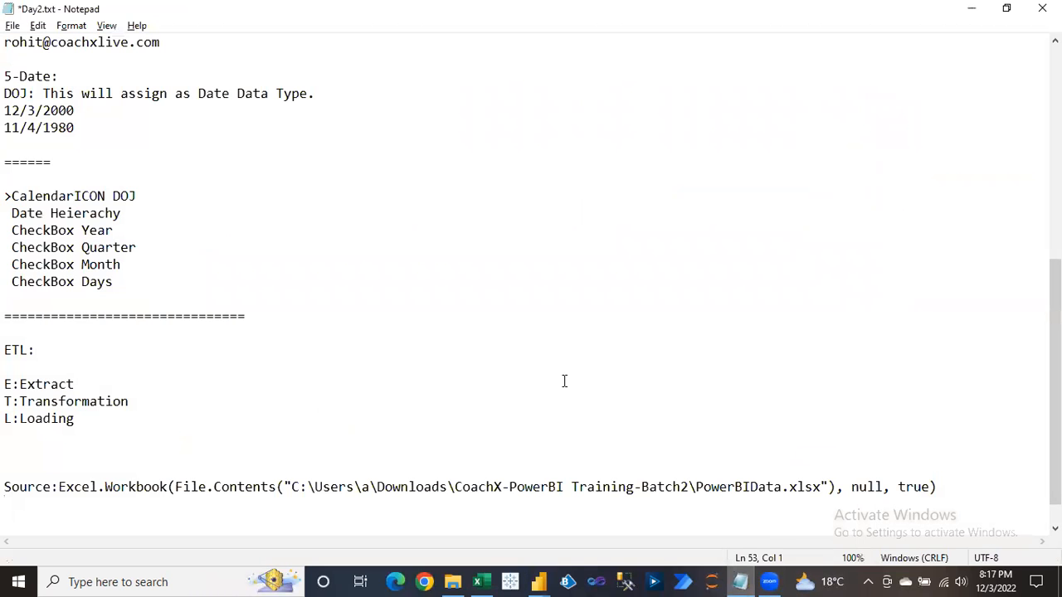
key(Return)
text(Source = Excel.Workbook(File.Contents("C:\Users\a\Downloads\CoachX-PowerBI Training-Batch2\PowerBIData.xlsx"), null, true),)
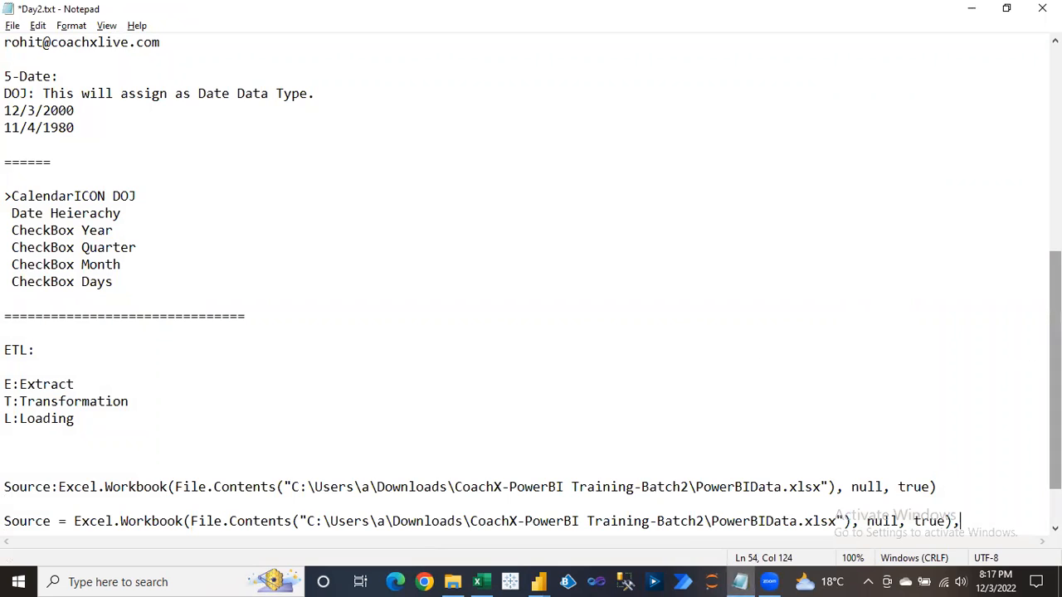
scroll(316, 487, down, 1)
Change 'Source:' to 'Source =' on the earlier line and return to the Orders code.
click(58, 419)
key(BackSpace)
text(=)
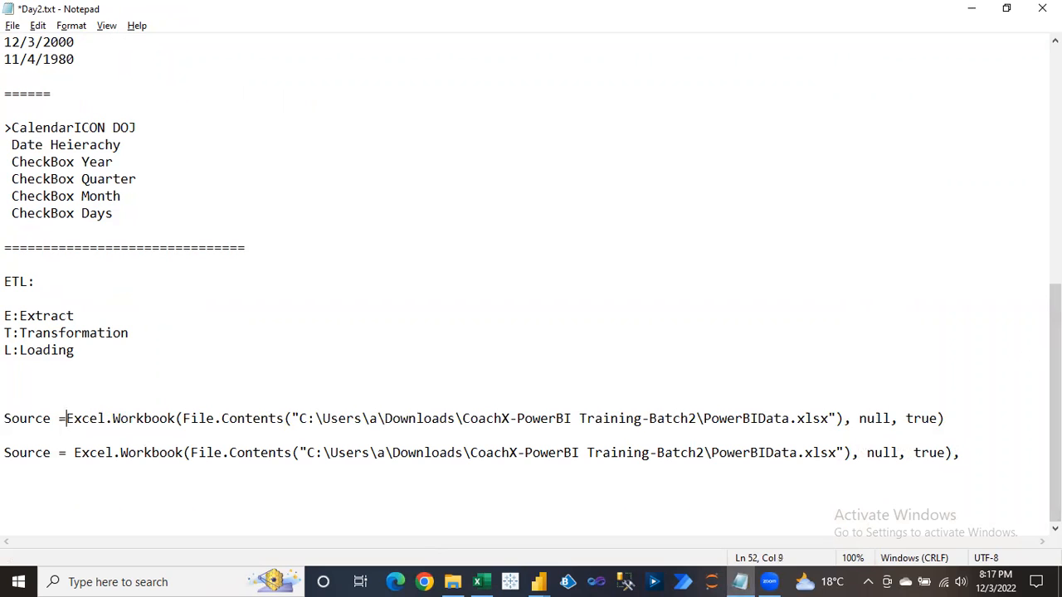
drag(4, 418, 53, 419)
drag(7, 452, 55, 452)
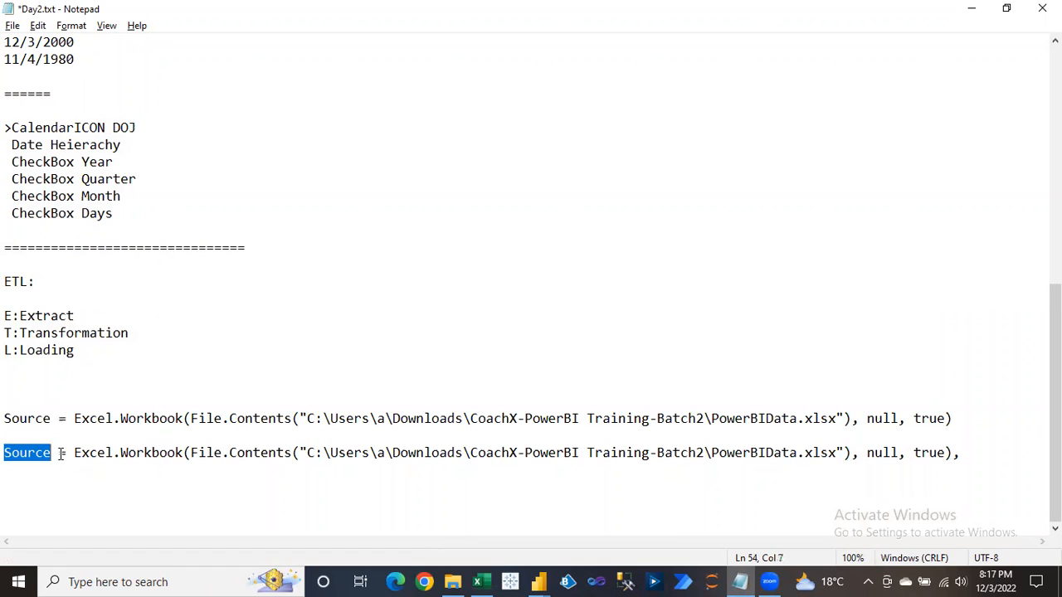
click(152, 430)
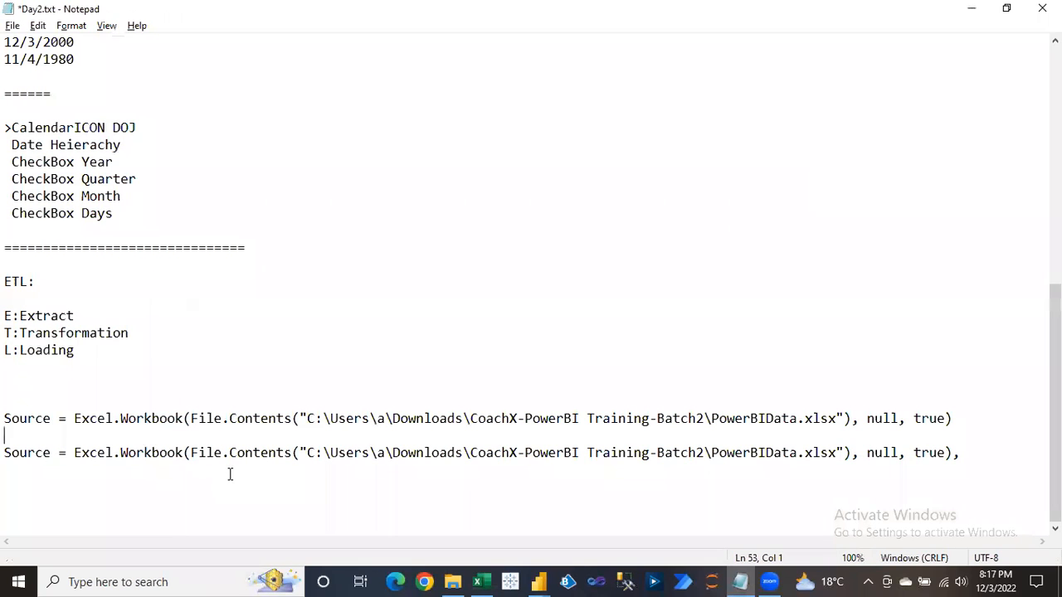
key(alt+Tab)
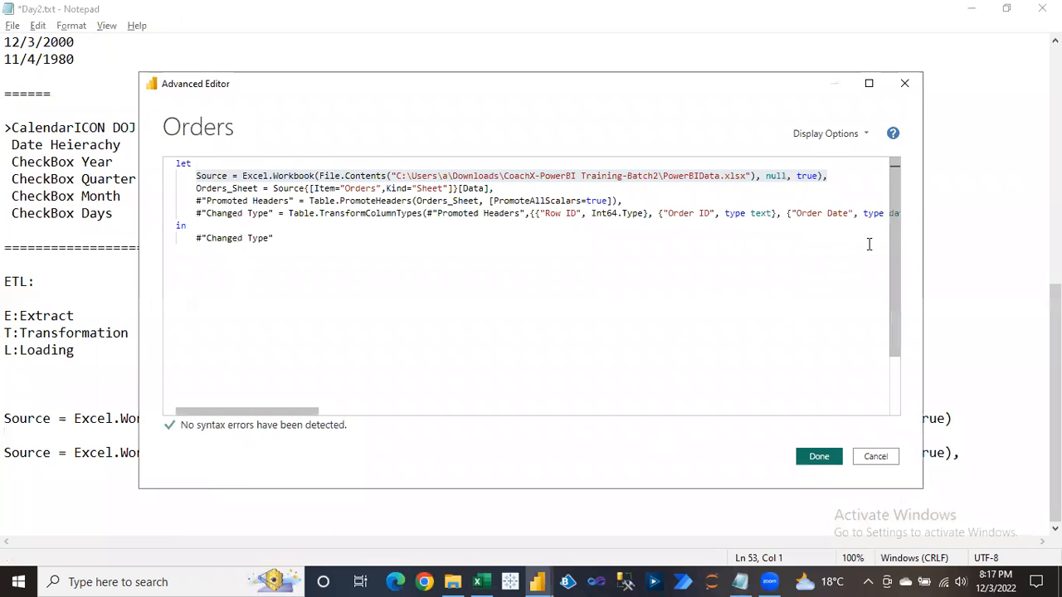
Close the Orders code window with Esc and select the Promoted Headers applied step.
click(904, 84)
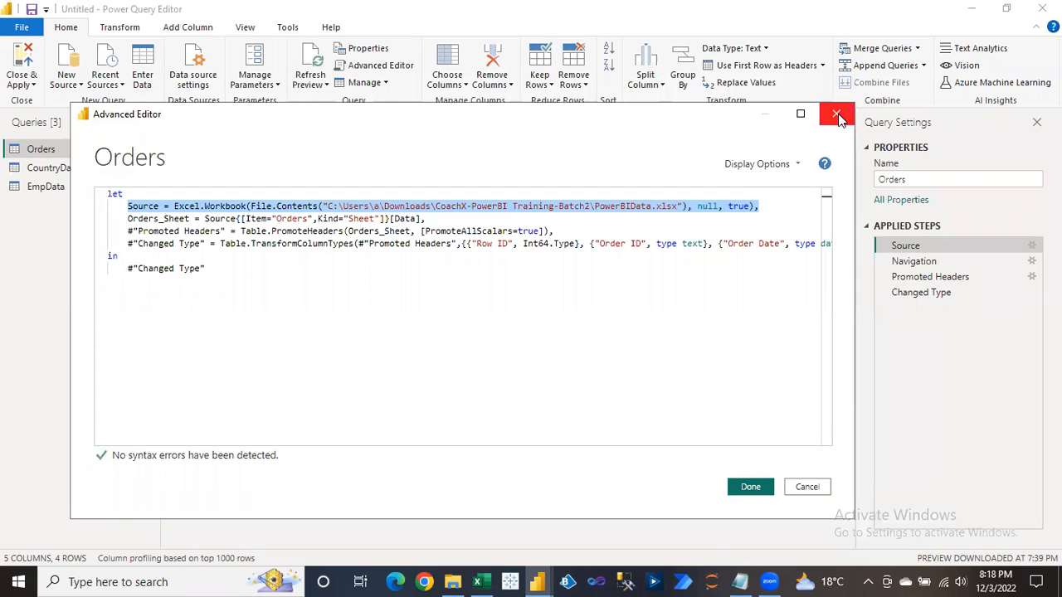
click(924, 282)
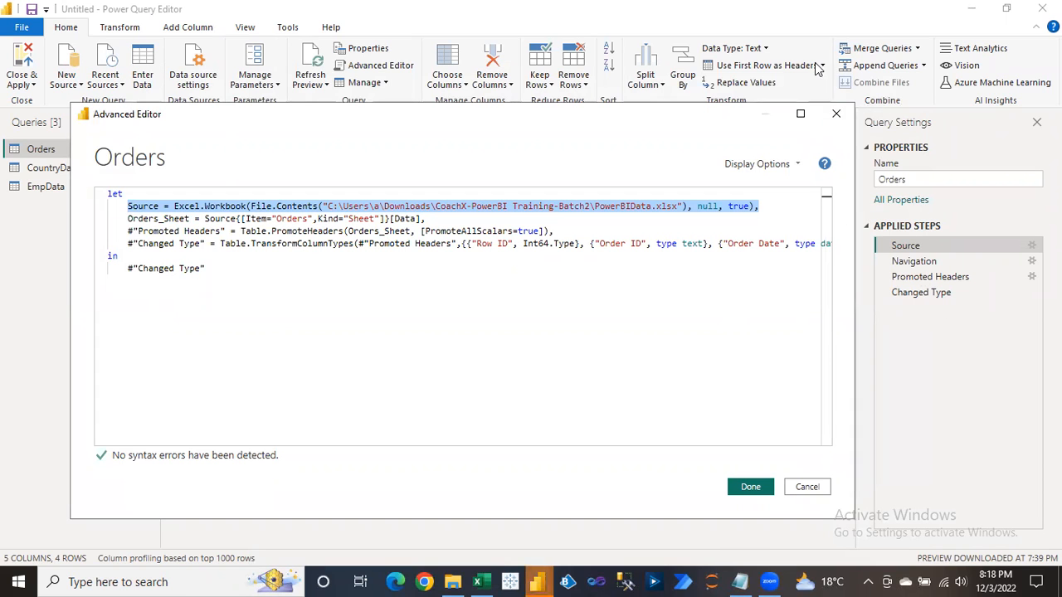
key(Escape)
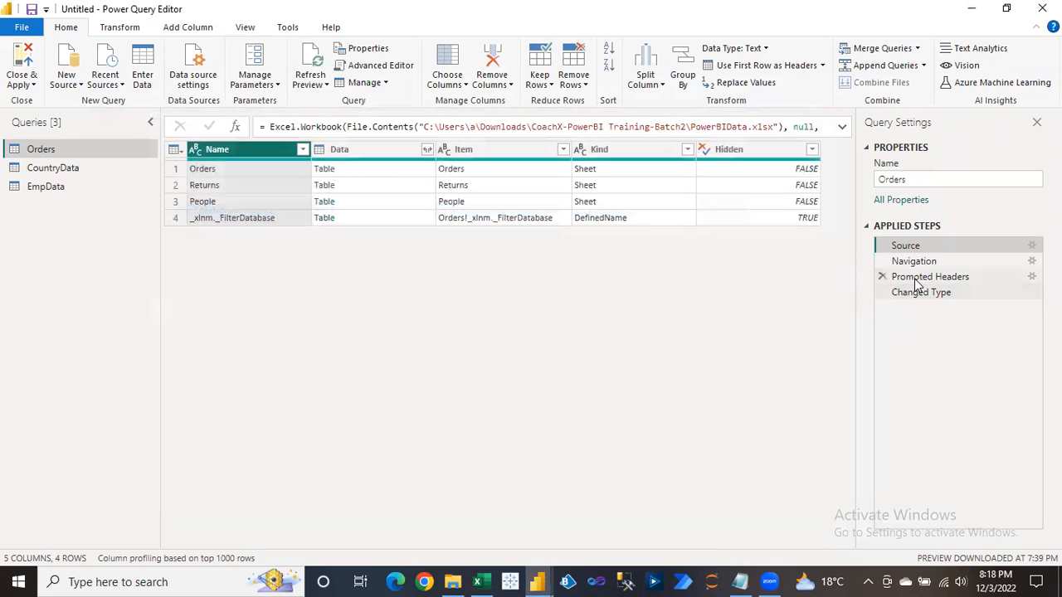
click(917, 277)
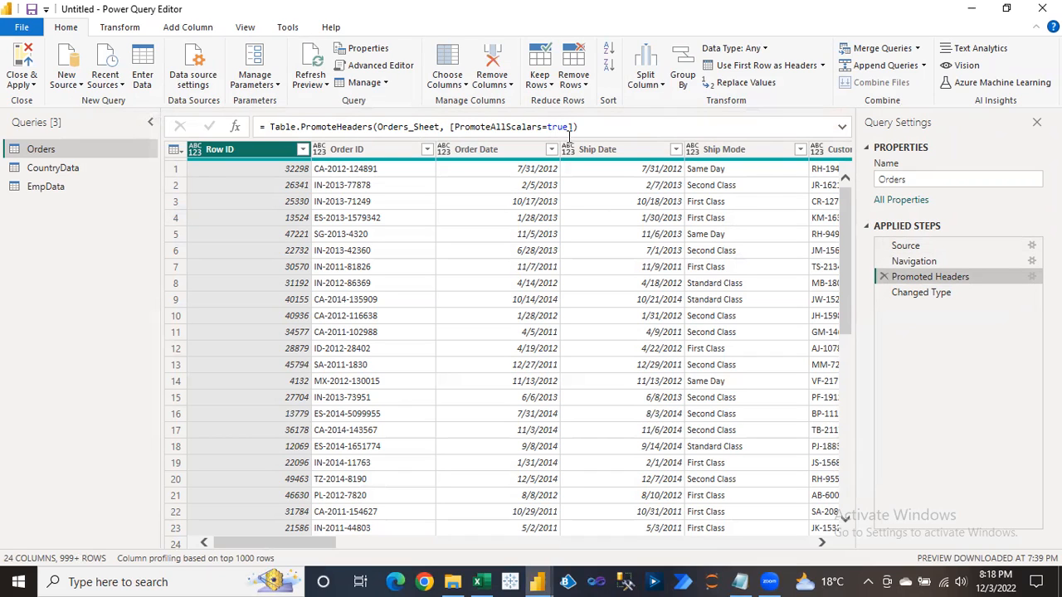
Highlight the Promoted Headers line in the Orders M code, then close the editor.
click(357, 69)
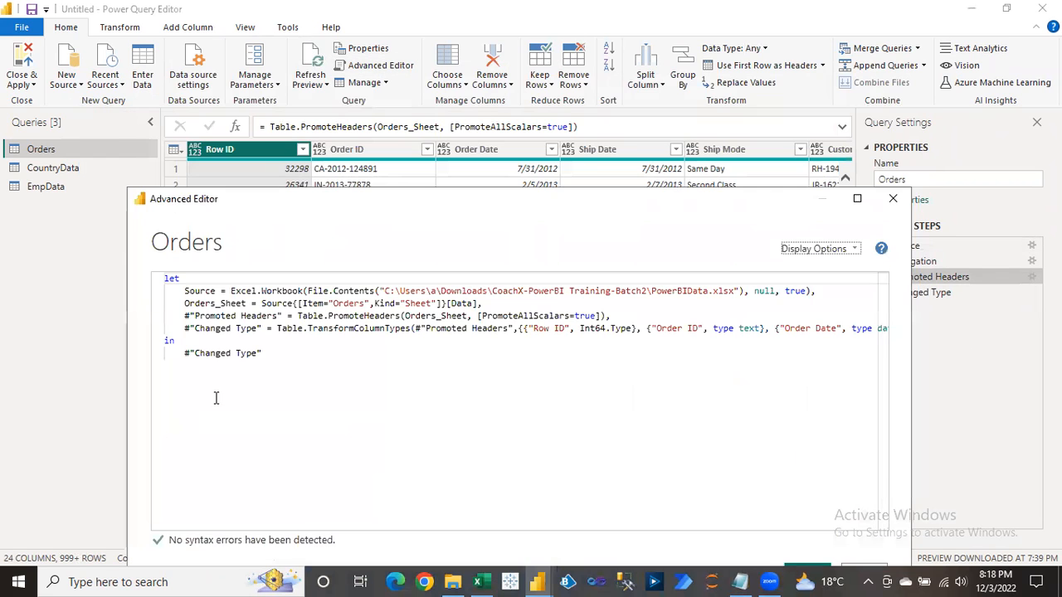
drag(198, 316, 620, 315)
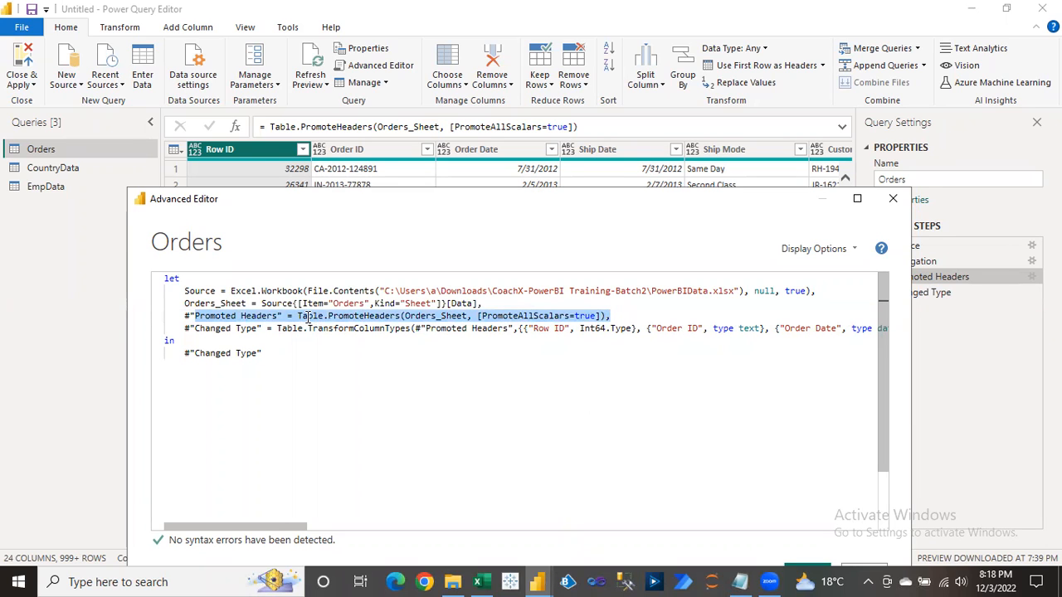
mouse_move(365, 317)
click(893, 199)
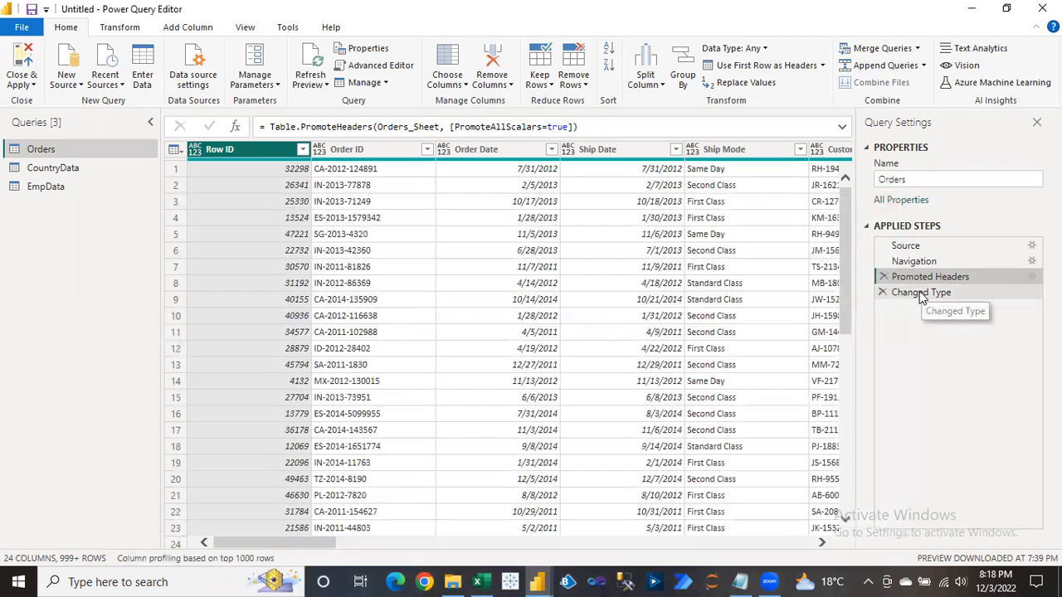
Select Changed Type and read its full Table.TransformColumnTypes formula in the expanded formula bar.
click(921, 292)
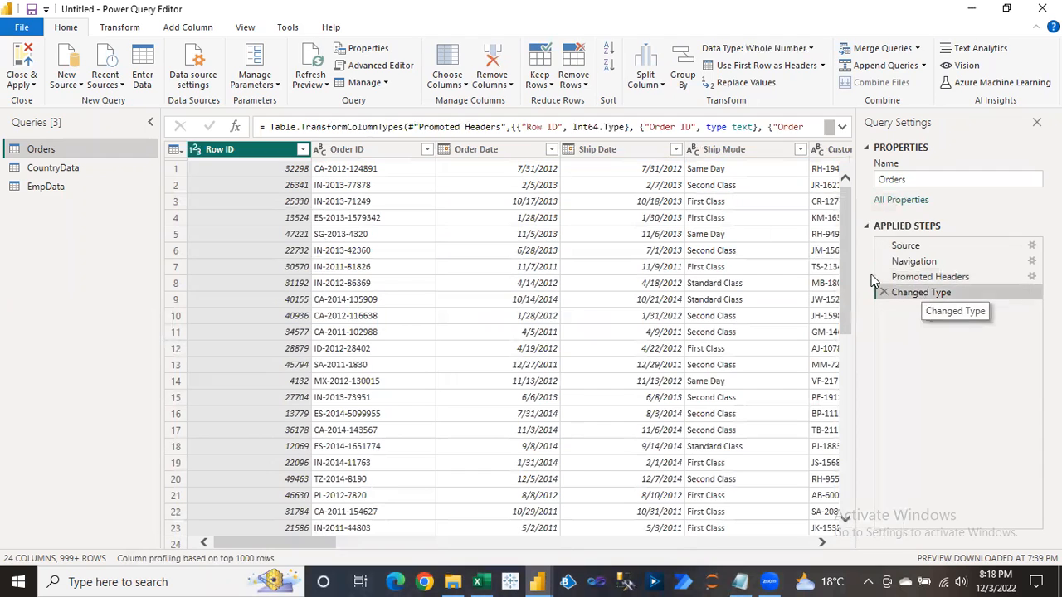
click(842, 126)
mouse_move(832, 147)
mouse_down()
mouse_move(830, 187)
mouse_move(830, 139)
mouse_up()
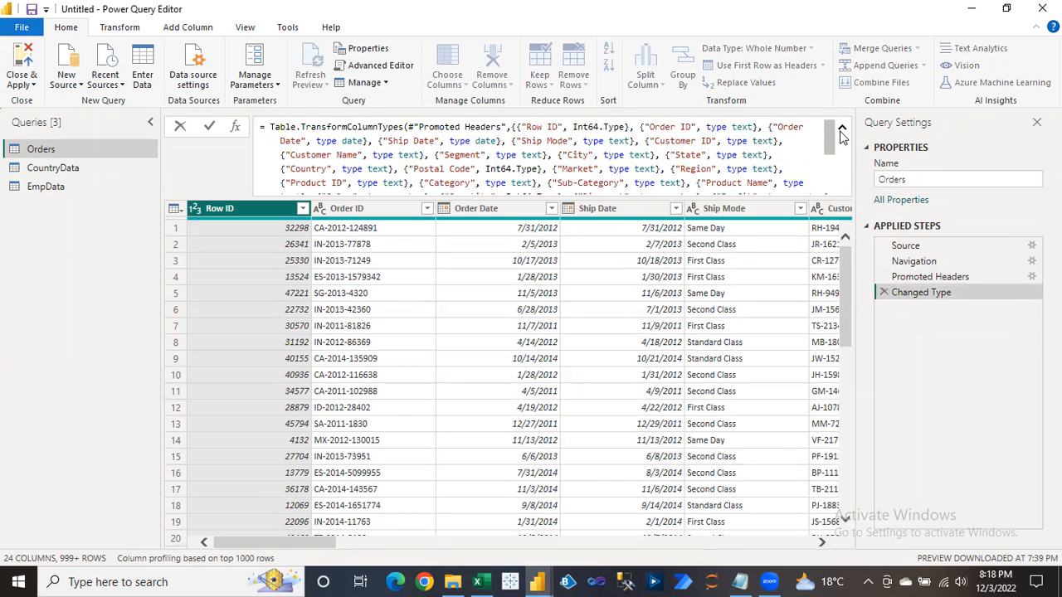
click(842, 128)
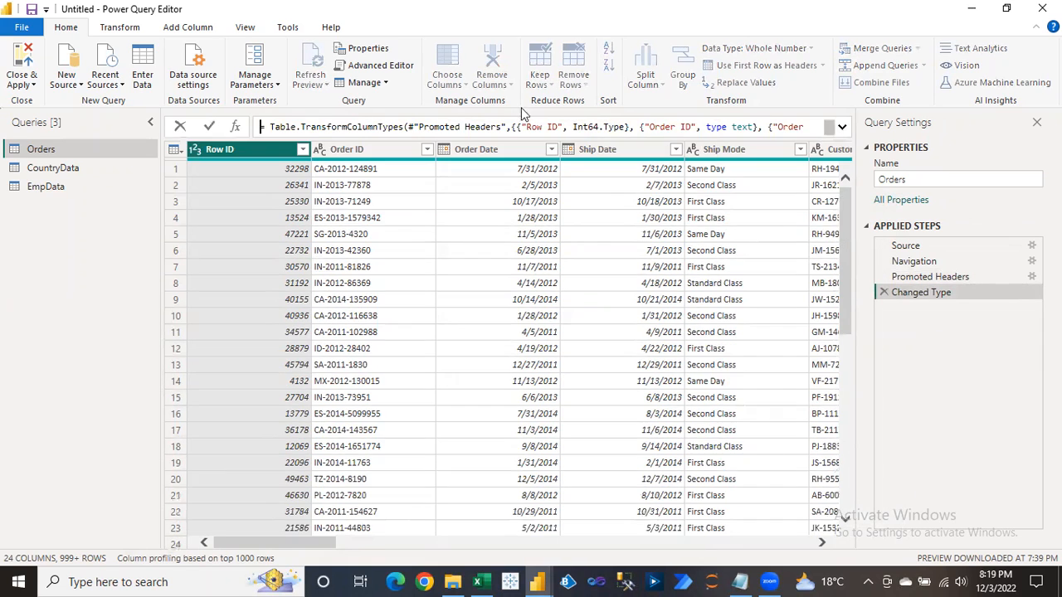
Review TransformColumnTypes in the Orders code, check Row ID 32298, then select the Source step.
click(382, 67)
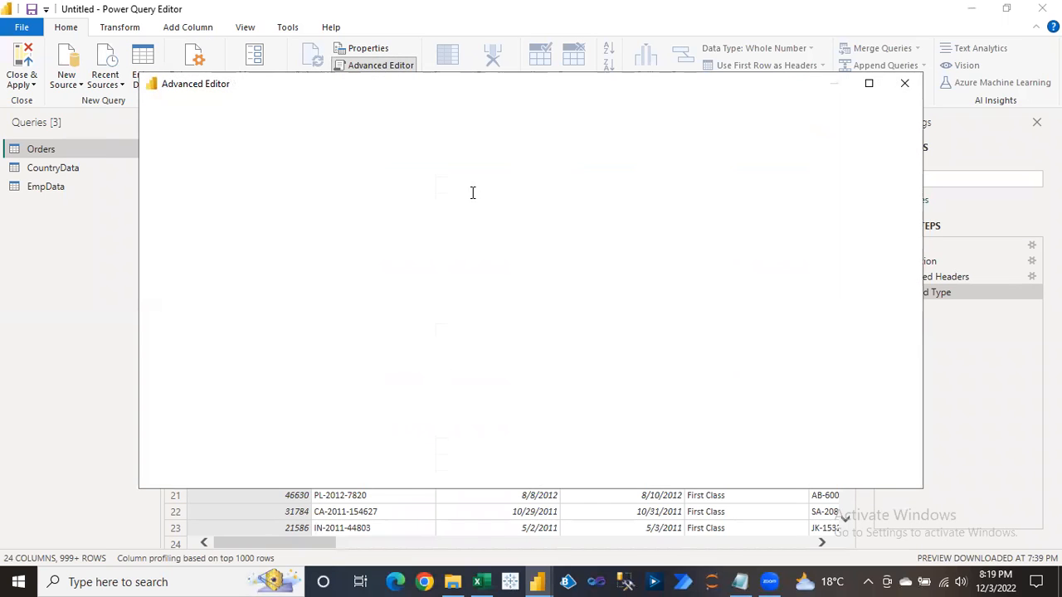
drag(314, 213, 399, 214)
drag(409, 85, 397, 155)
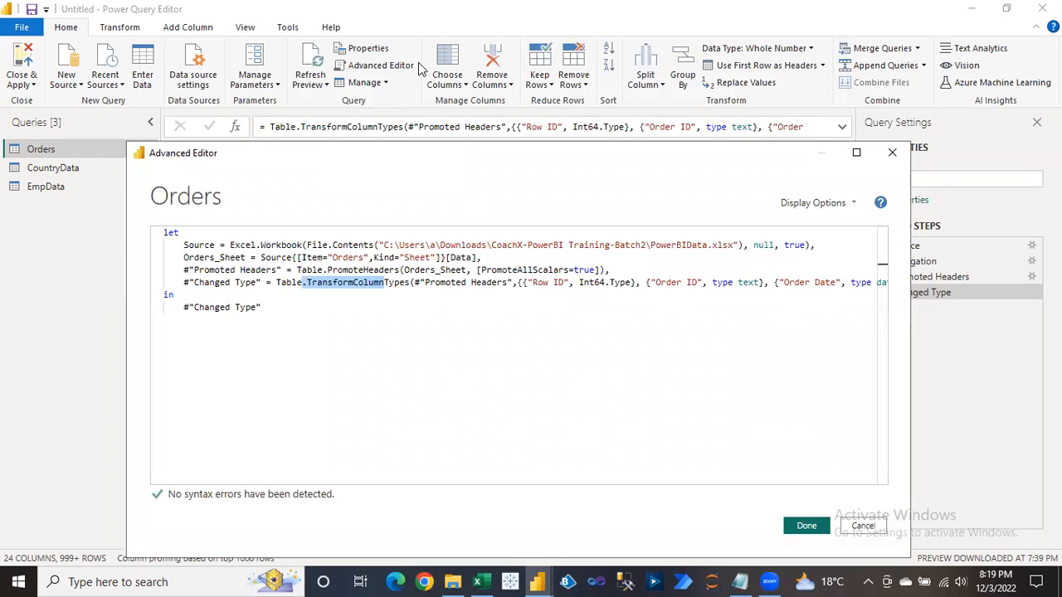
drag(283, 482, 881, 468)
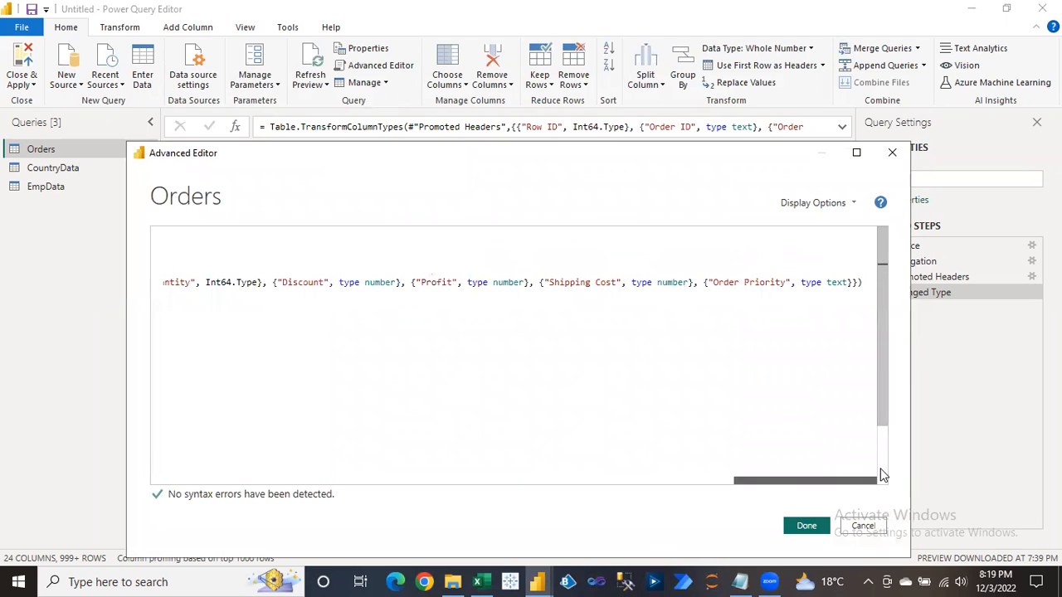
drag(884, 476, 222, 459)
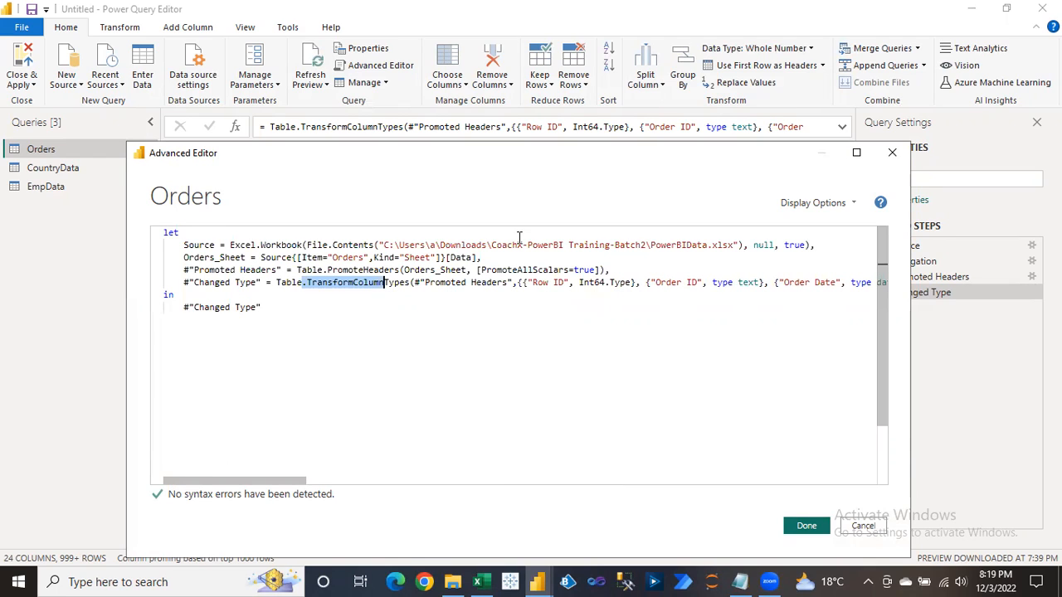
click(892, 156)
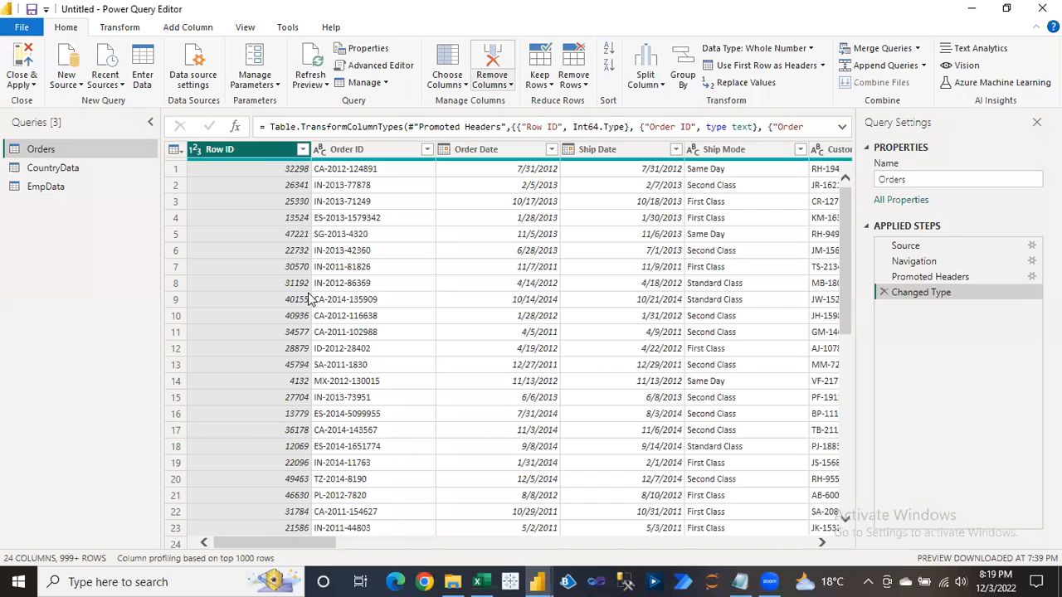
click(269, 171)
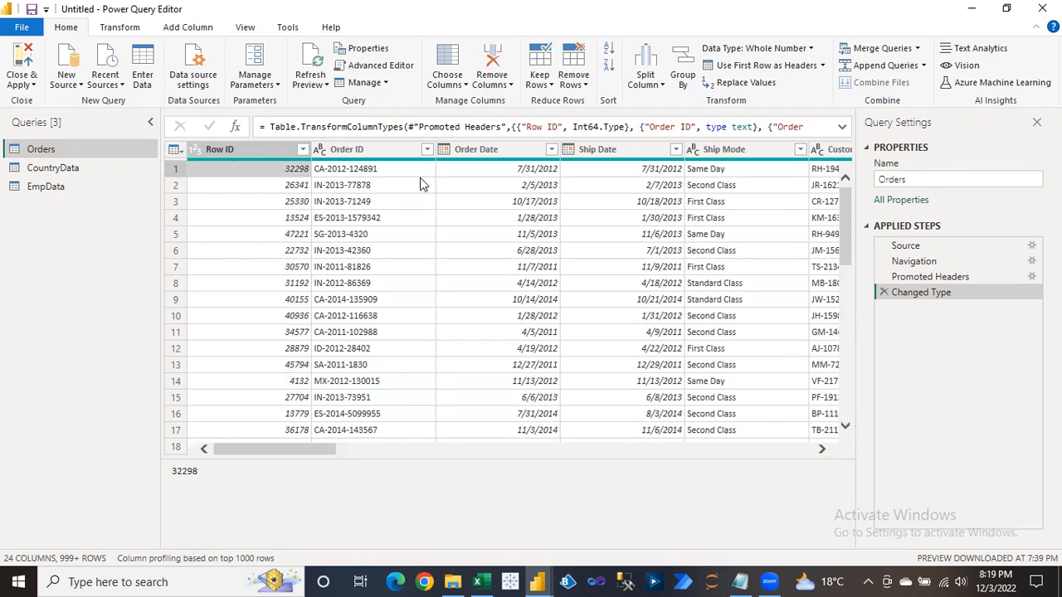
click(907, 247)
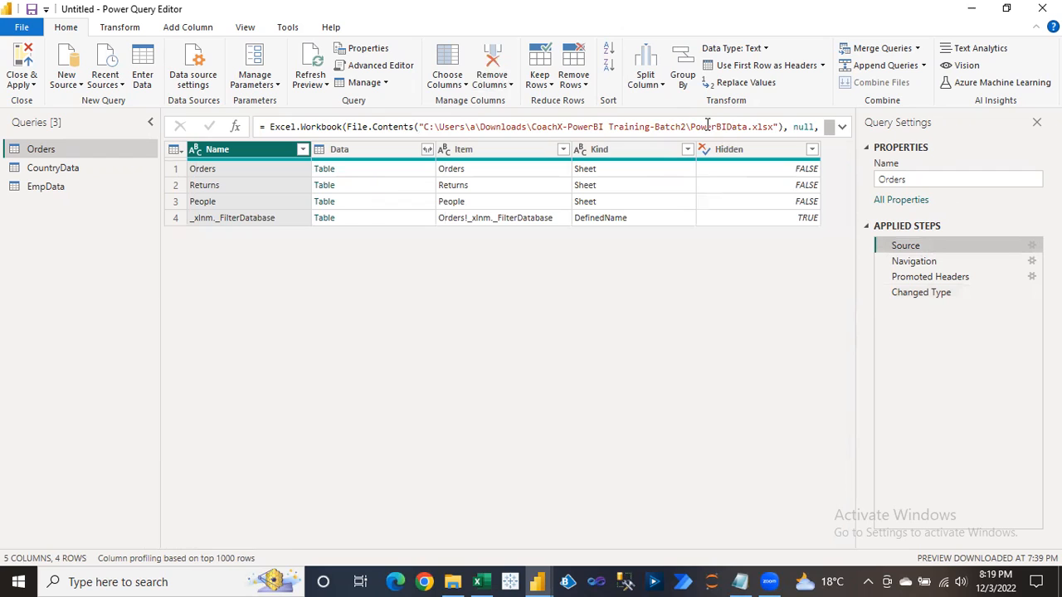
Reopen the Orders M code, highlight the Source file path and the Orders sheet name, and show the Display Options list.
click(371, 70)
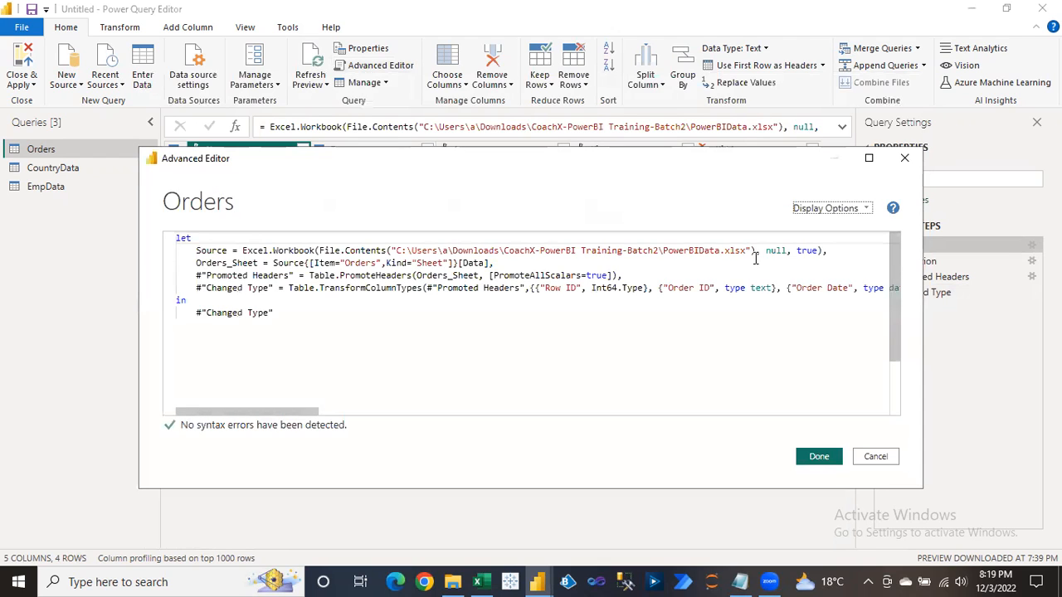
drag(748, 250, 399, 249)
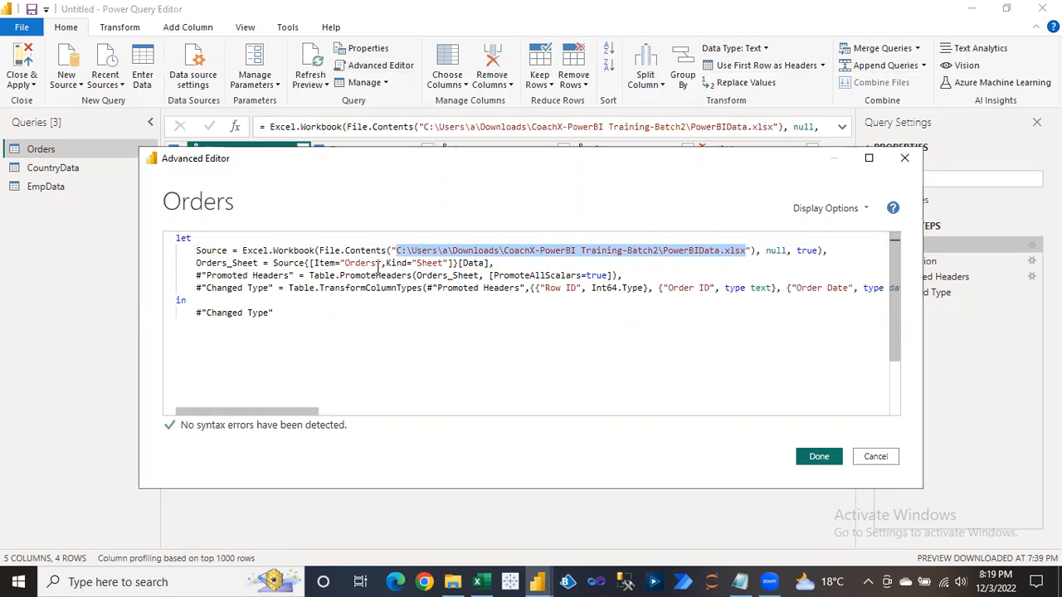
drag(378, 262, 345, 262)
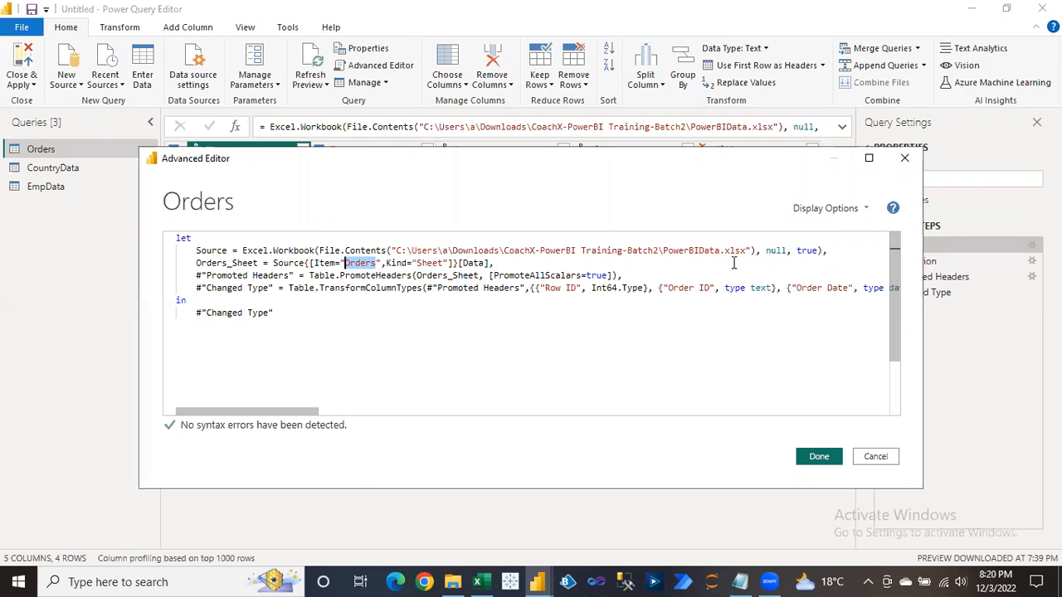
drag(750, 251, 381, 251)
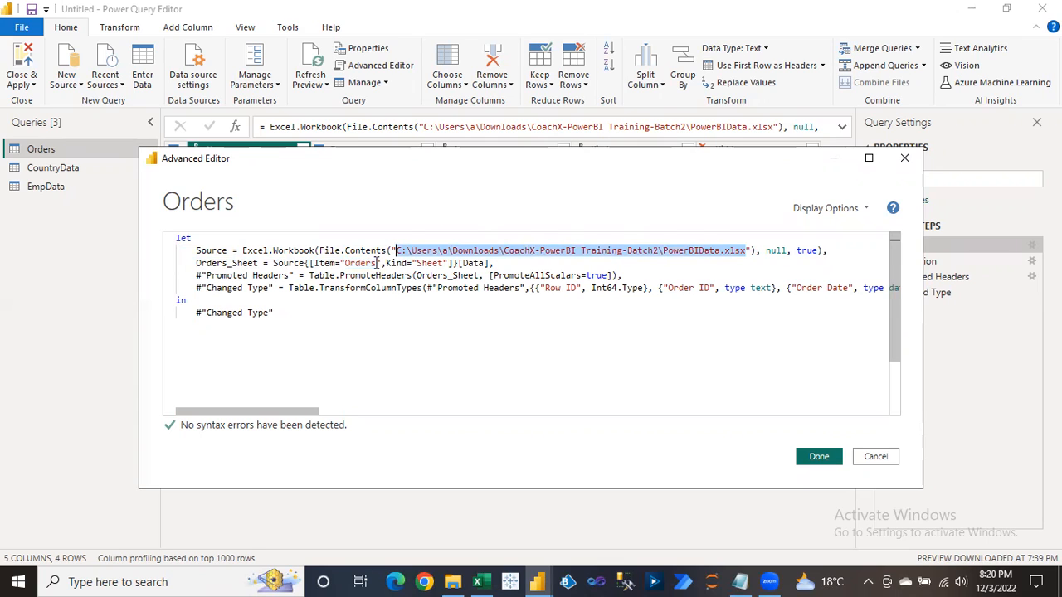
drag(377, 263, 345, 263)
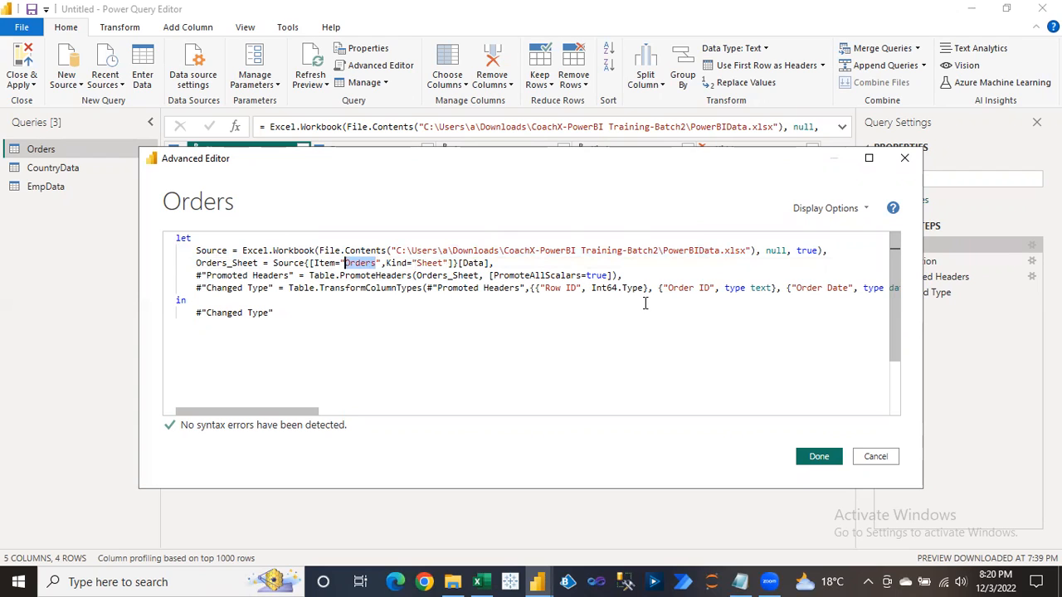
click(866, 209)
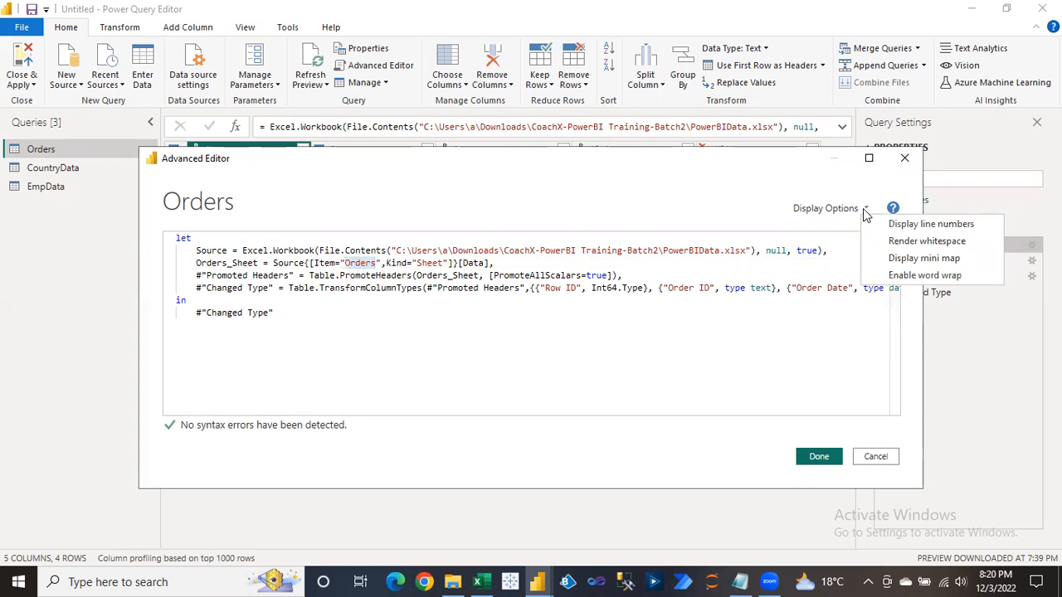
click(913, 225)
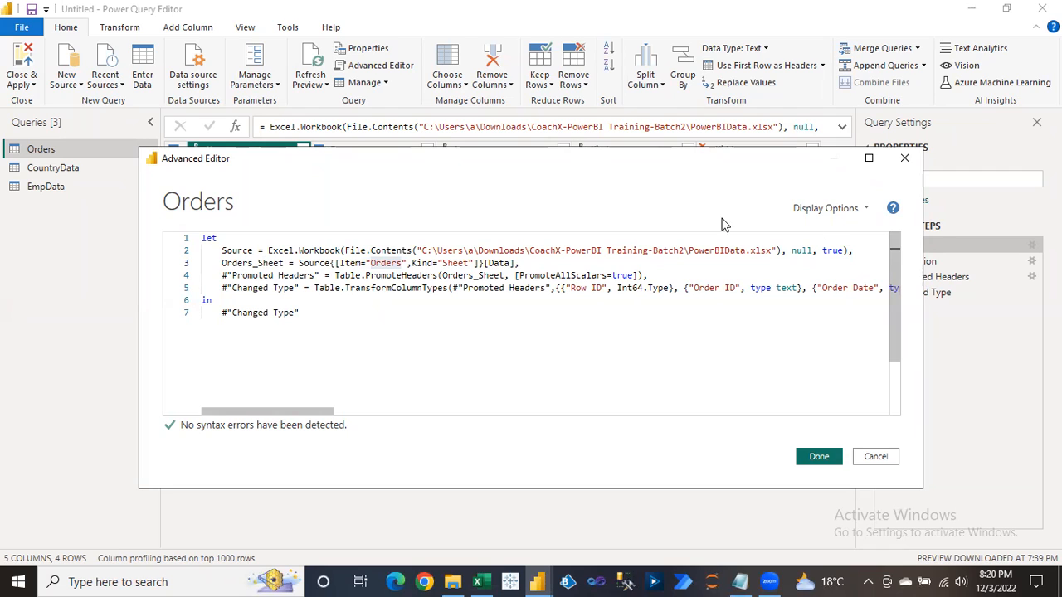
click(843, 212)
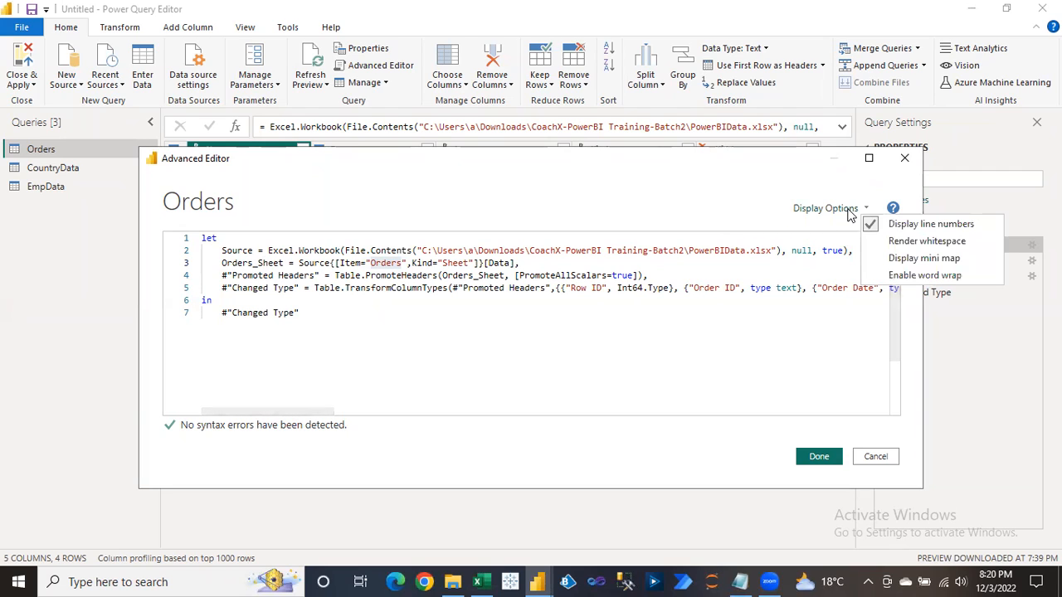
click(894, 245)
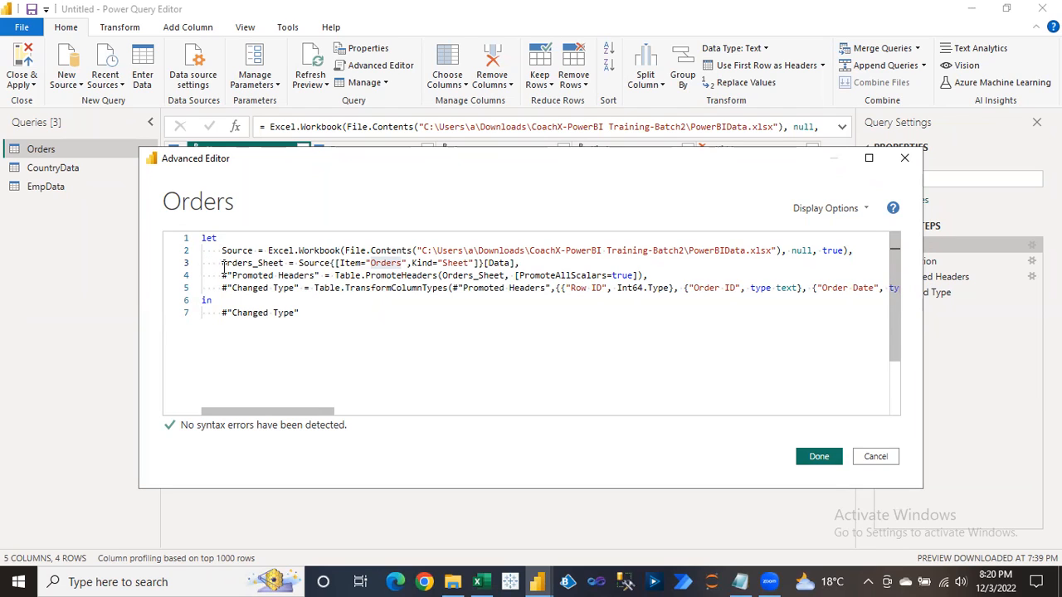
click(865, 210)
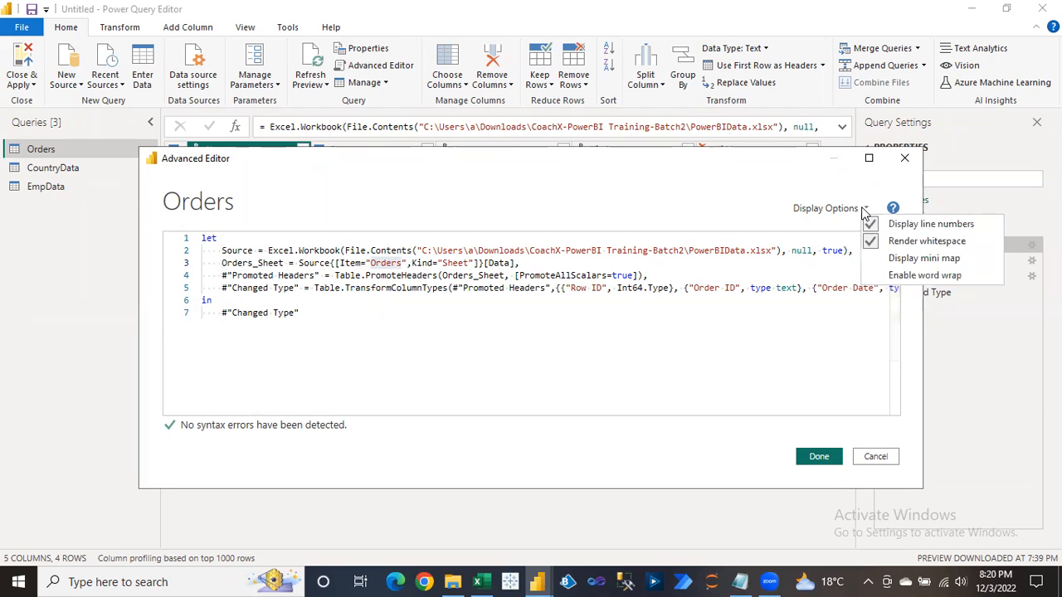
click(878, 258)
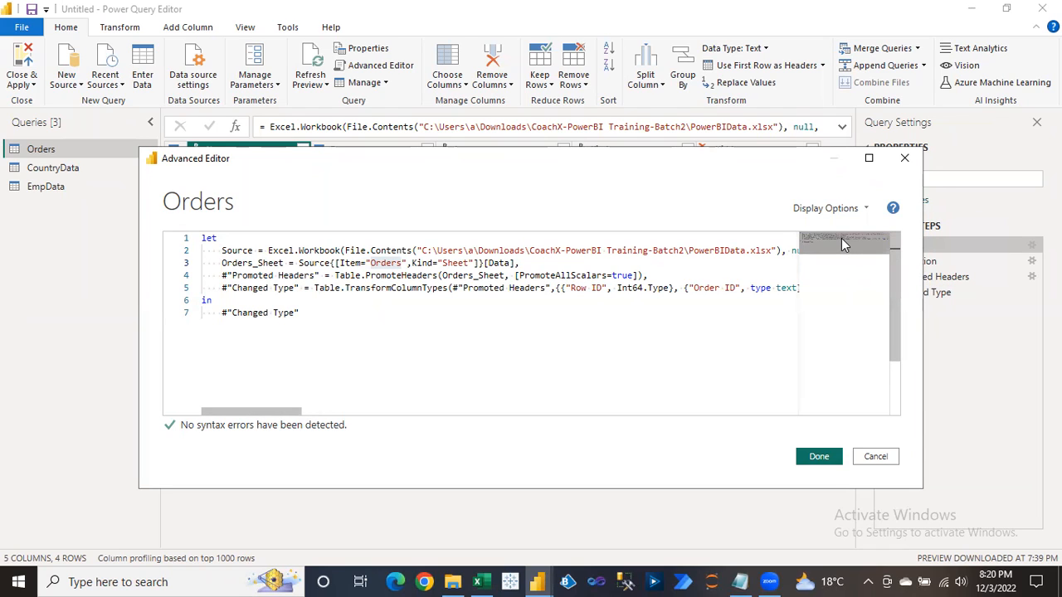
click(858, 210)
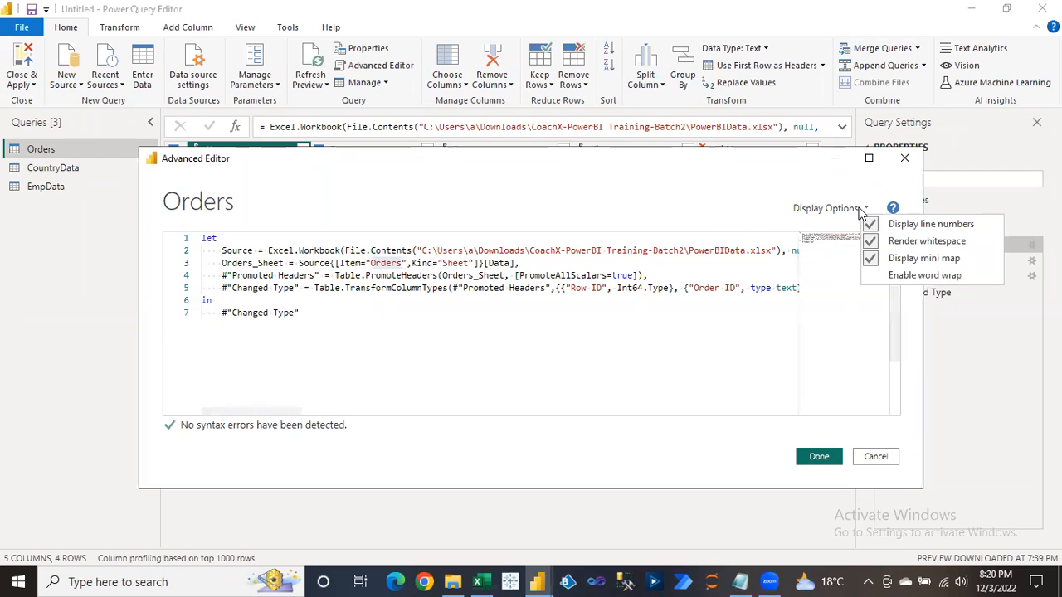
click(901, 278)
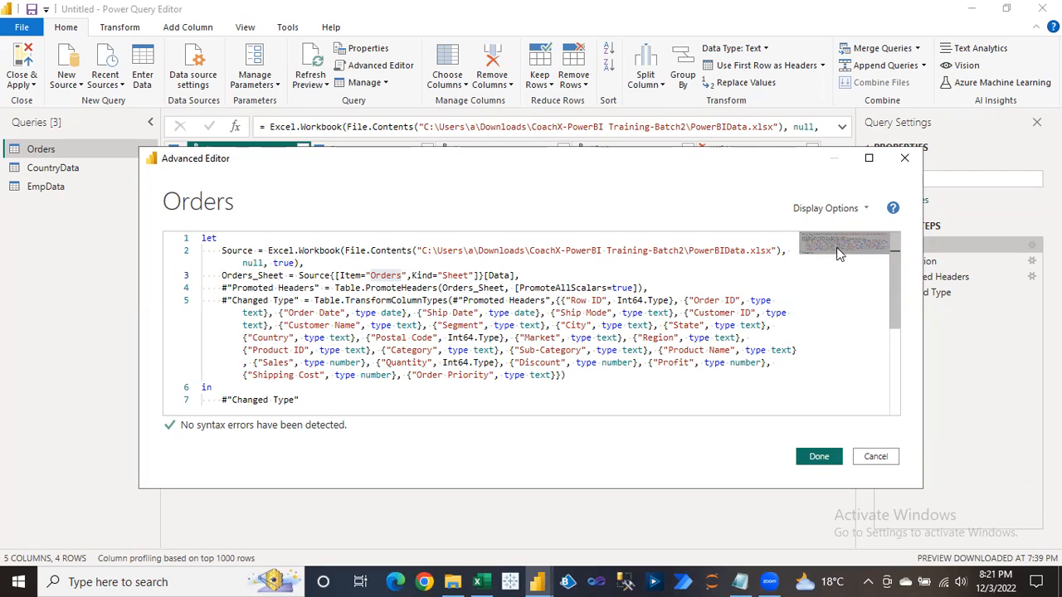
drag(891, 275, 895, 160)
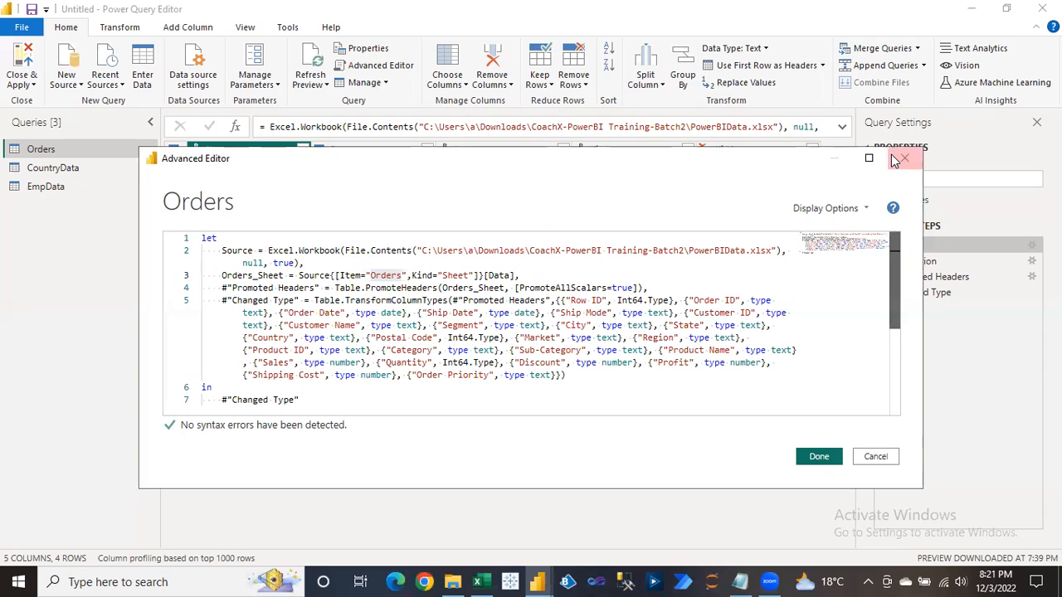
click(859, 209)
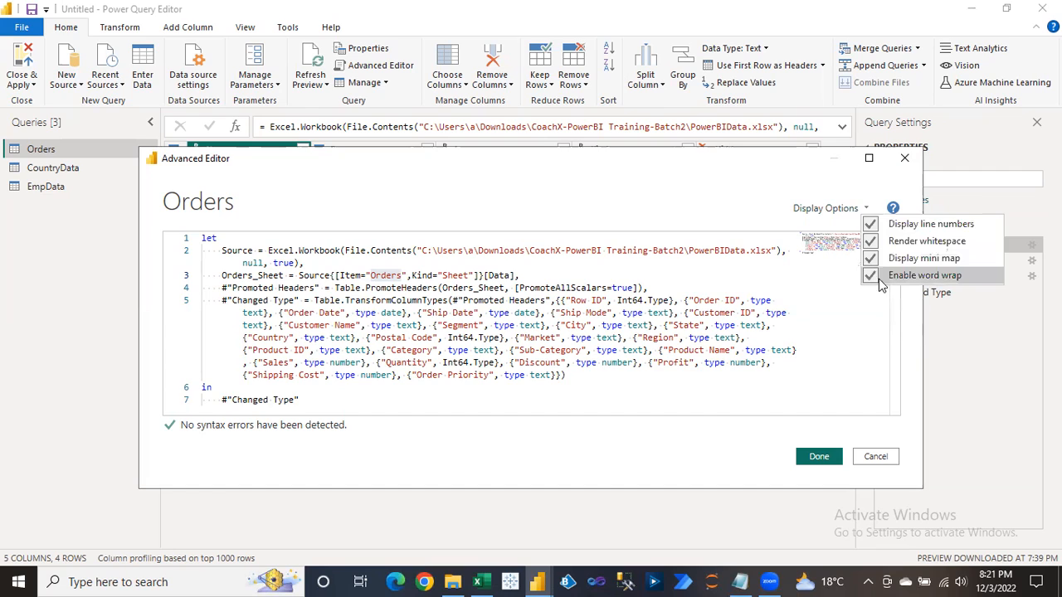
click(881, 281)
click(839, 208)
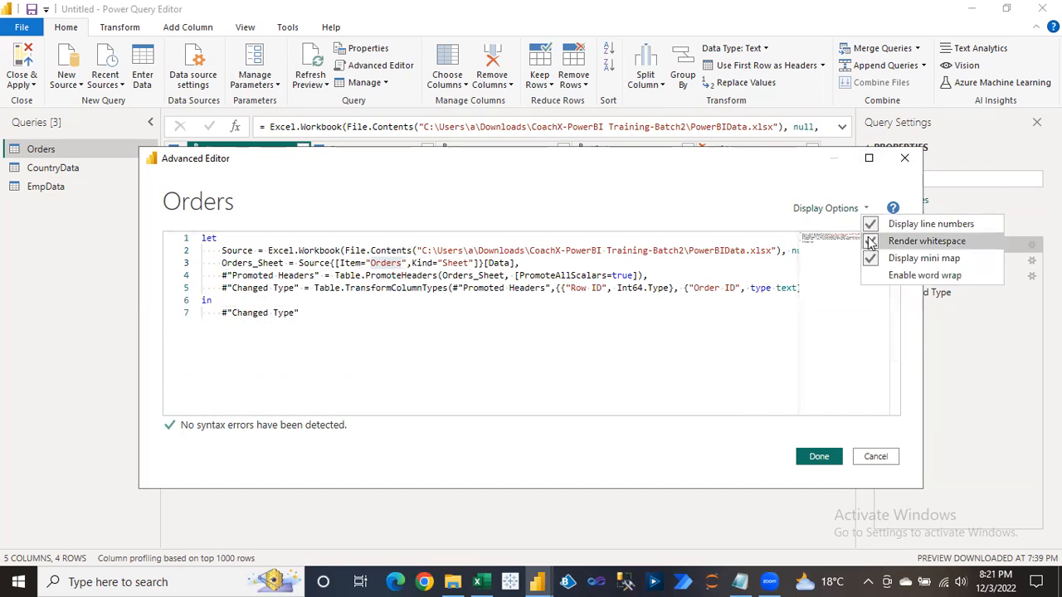
click(878, 260)
click(863, 208)
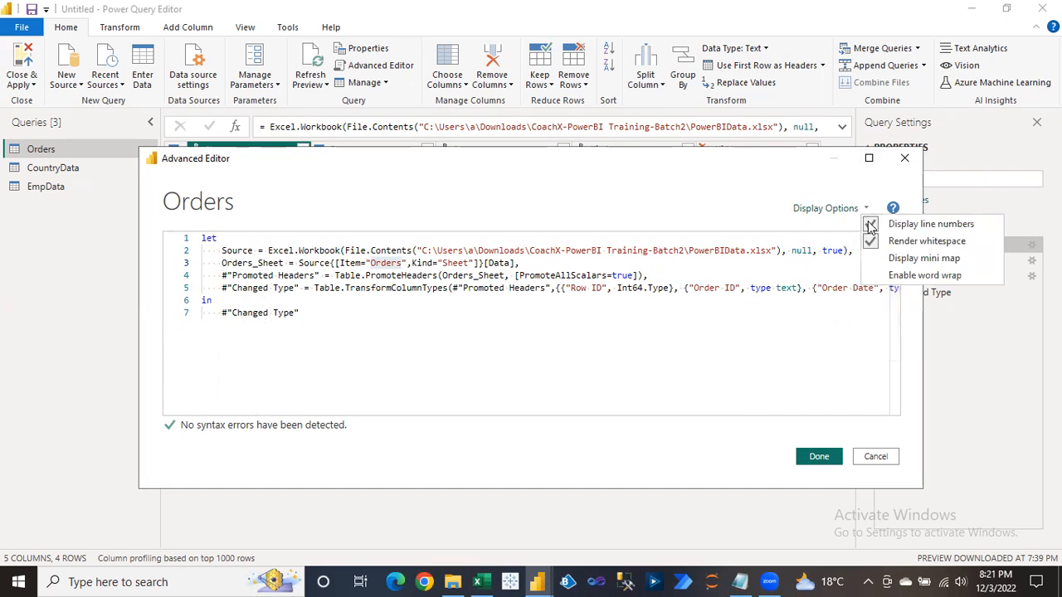
click(899, 241)
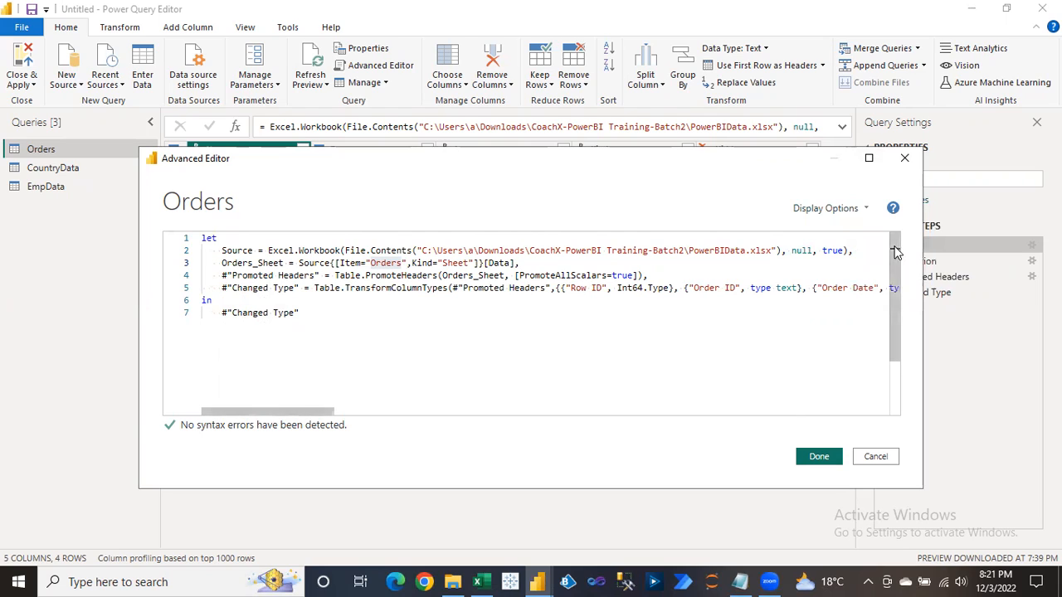
click(860, 211)
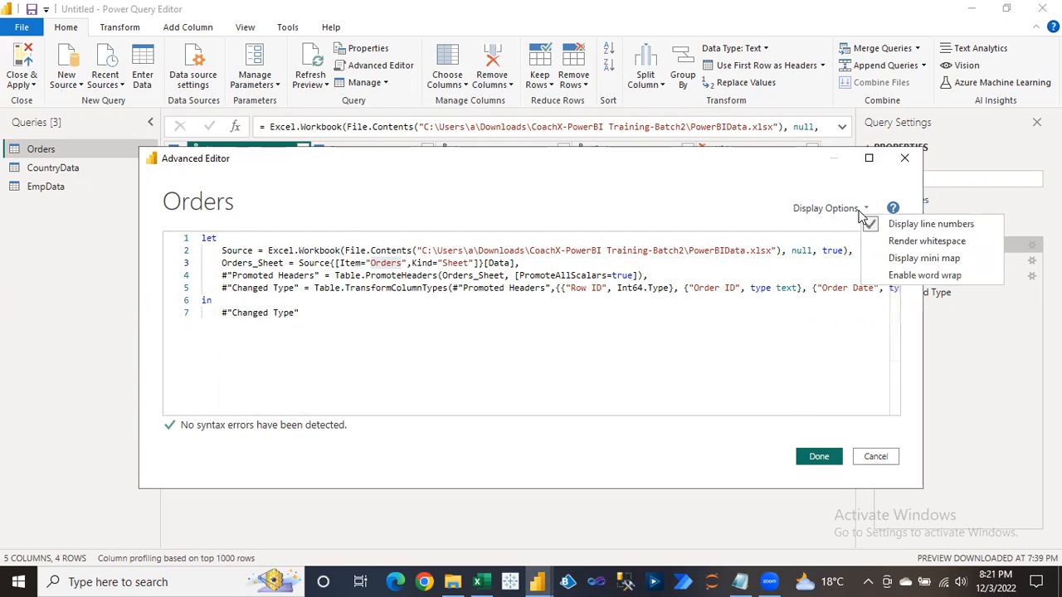
click(906, 228)
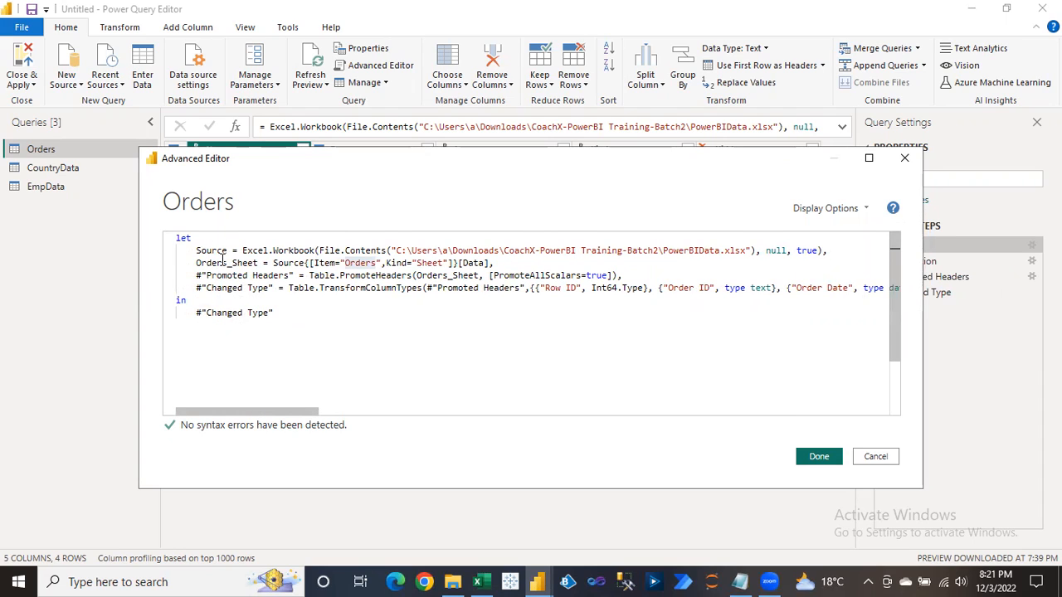
click(221, 322)
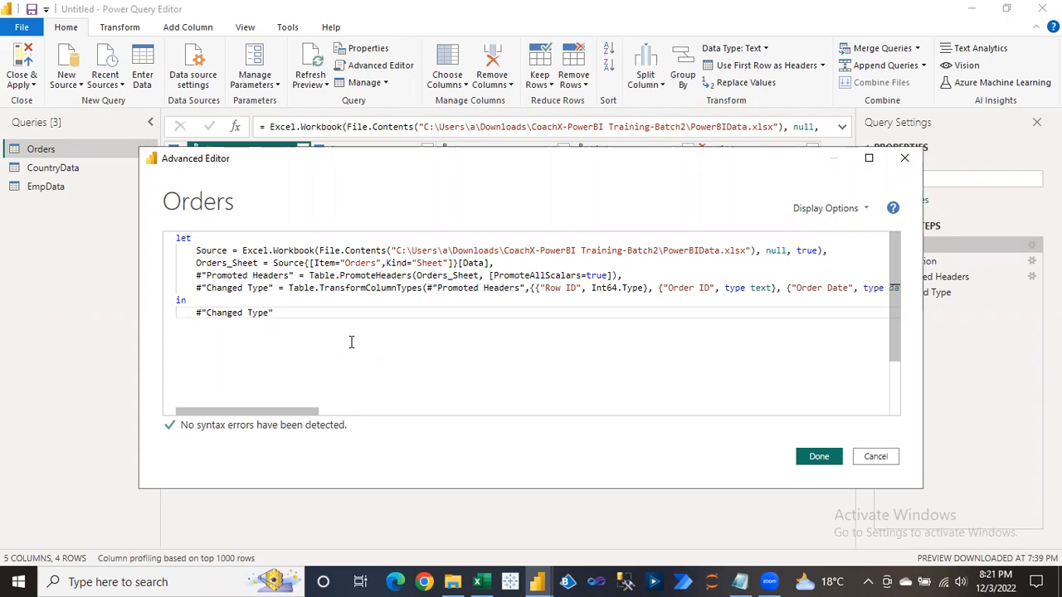
mouse_move(246, 251)
click(861, 212)
click(871, 226)
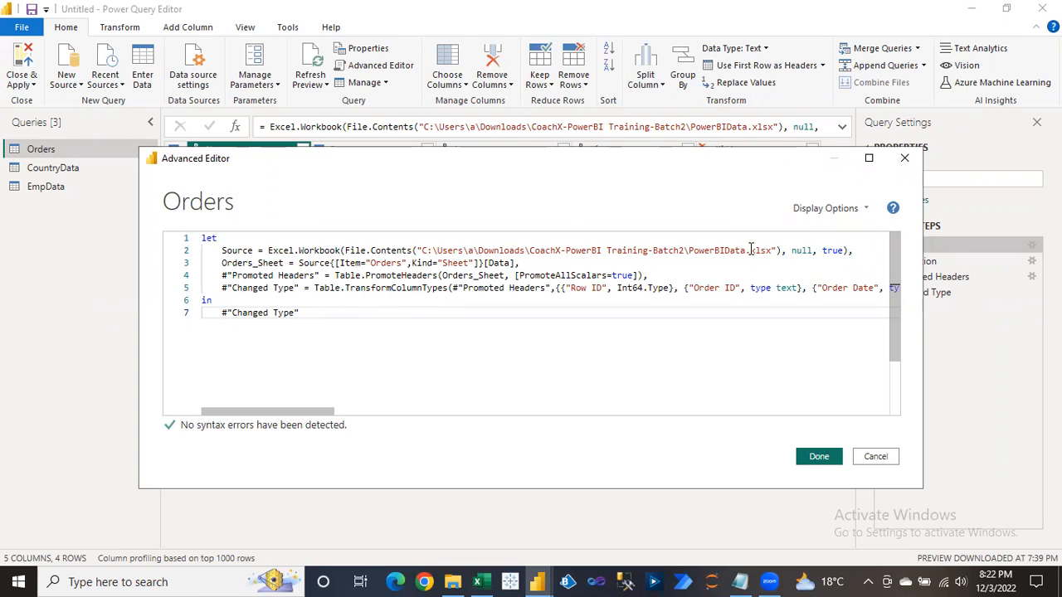
click(836, 213)
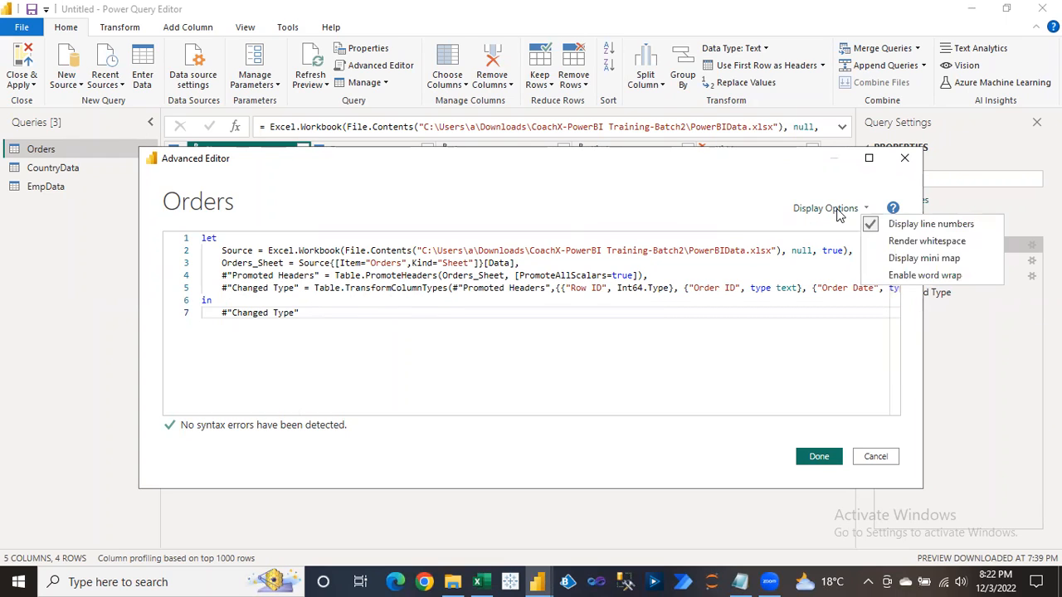
click(919, 231)
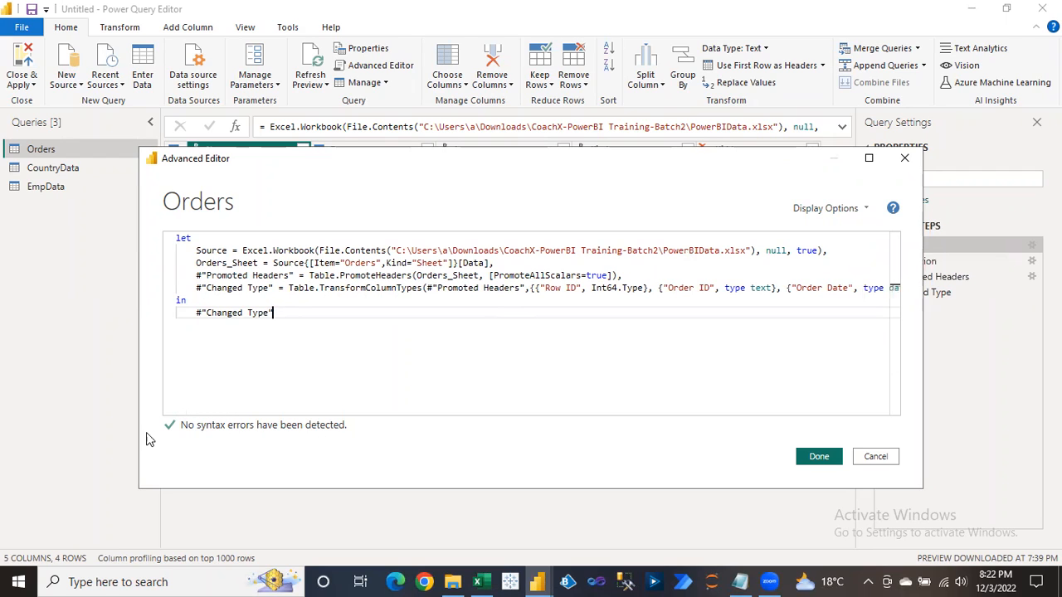
Delete the comma after true) on the Source line and jump to the resulting syntax error.
click(832, 251)
key(BackSpace)
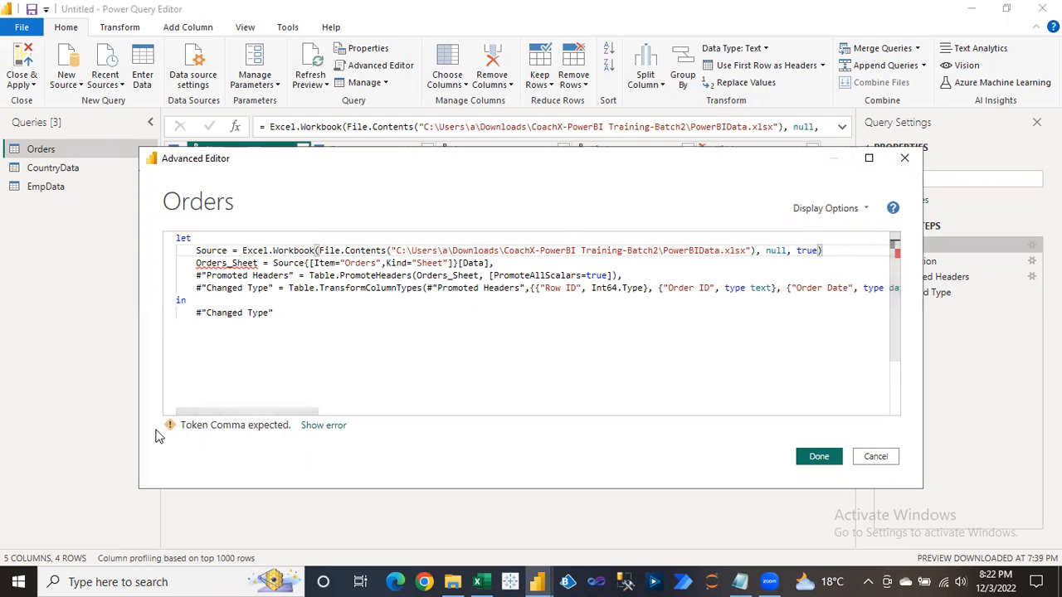
click(327, 427)
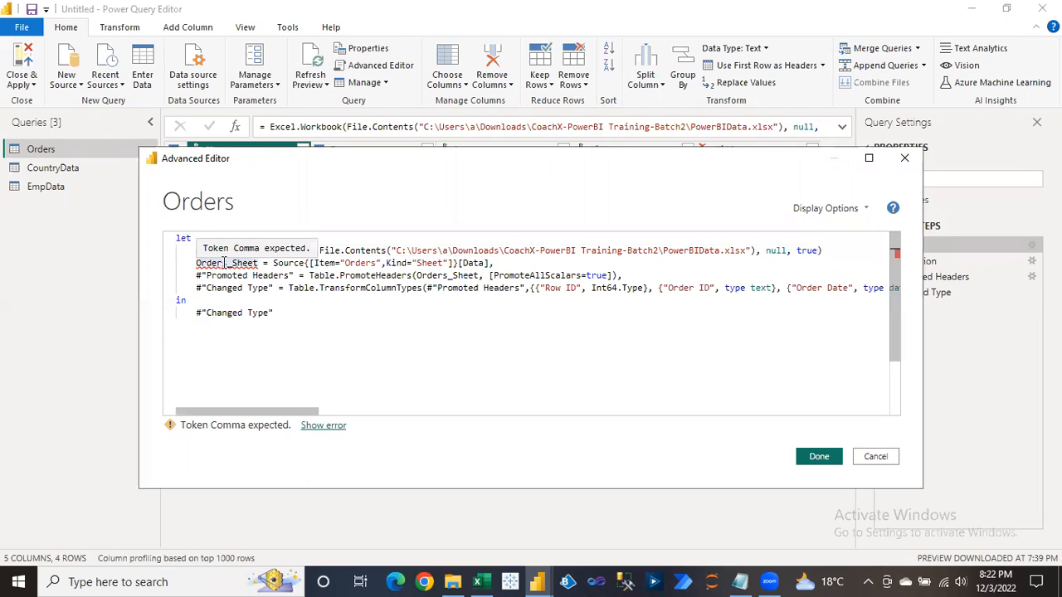
Restore the Source line's comma and change the Item value from "Orders" to "Order".
click(831, 251)
text(,)
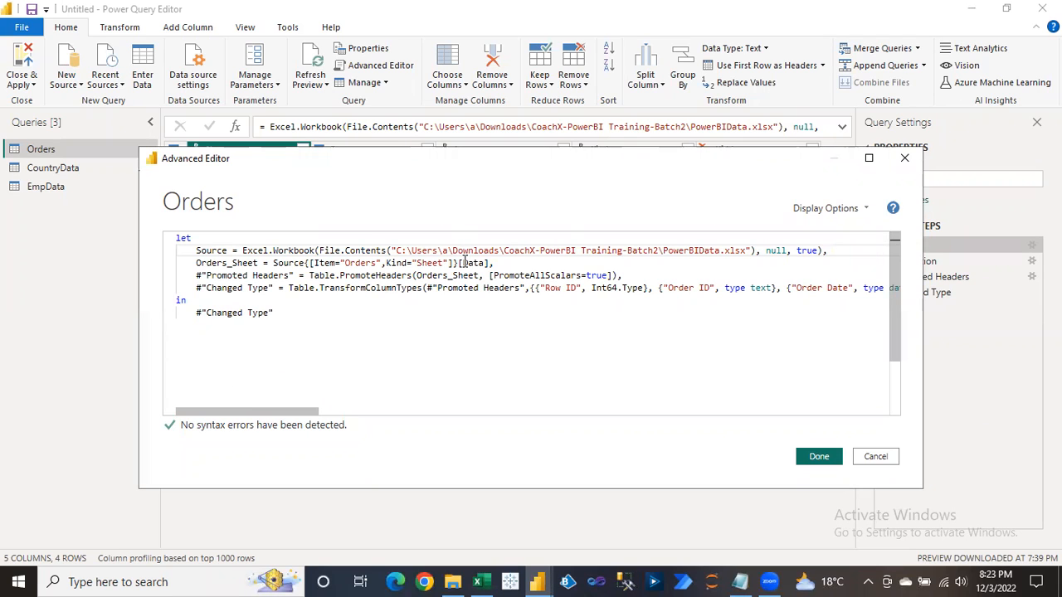
click(382, 263)
key(BackSpace)
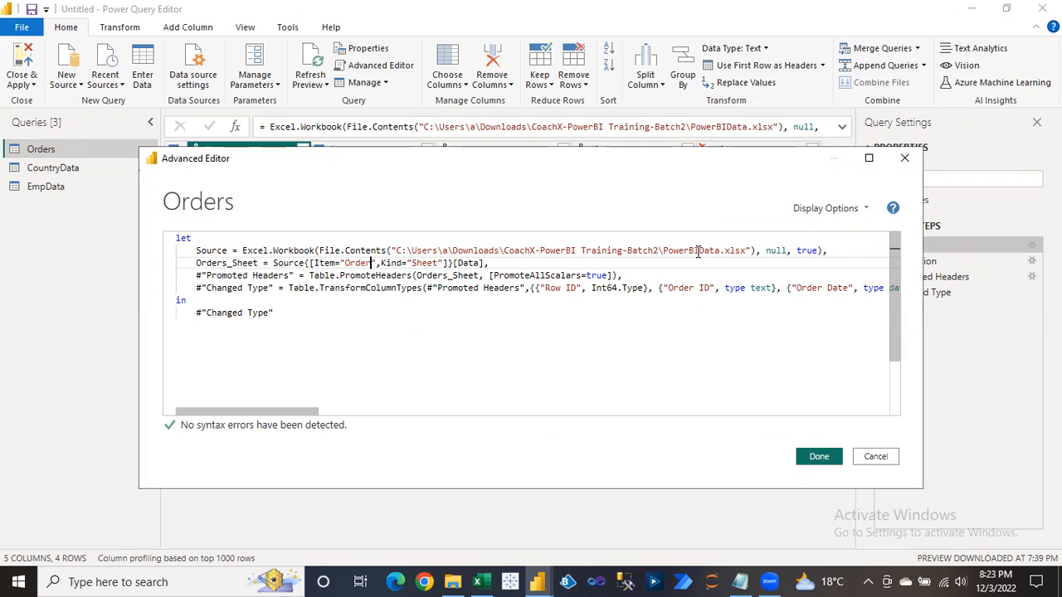
Change Item="Order" back to Item="Orders" on the Orders_Sheet line and apply the code.
text(s)
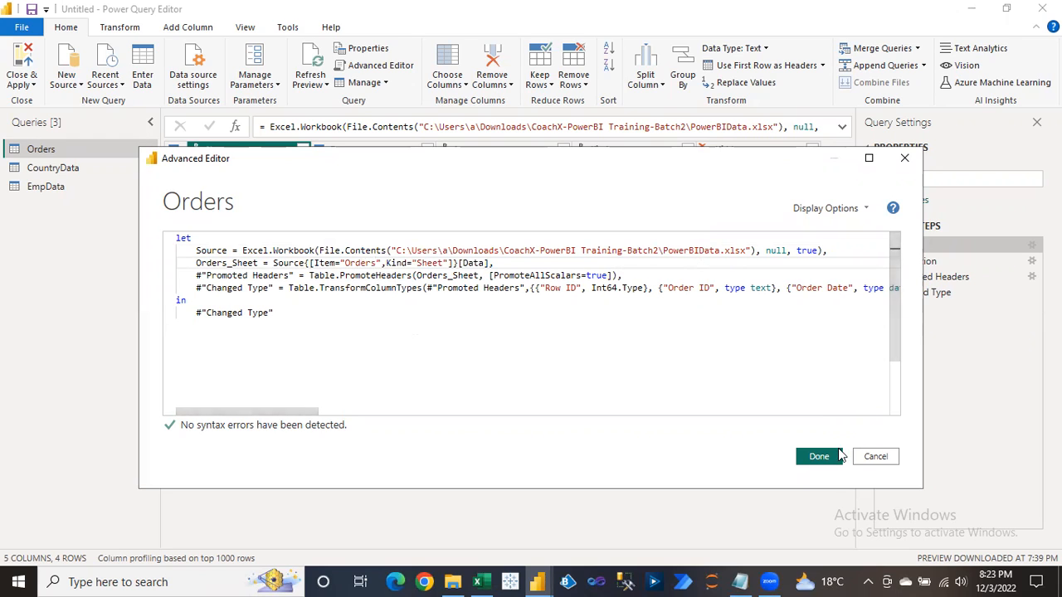
click(823, 459)
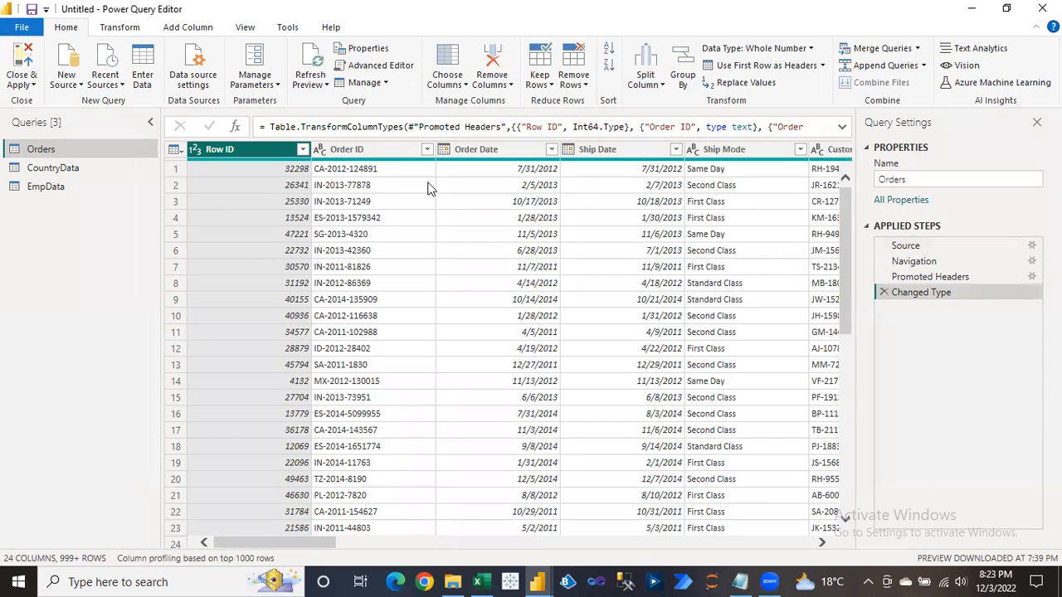
Select EmpData and duplicate it from the Manage menu, producing EmpData (2).
click(385, 87)
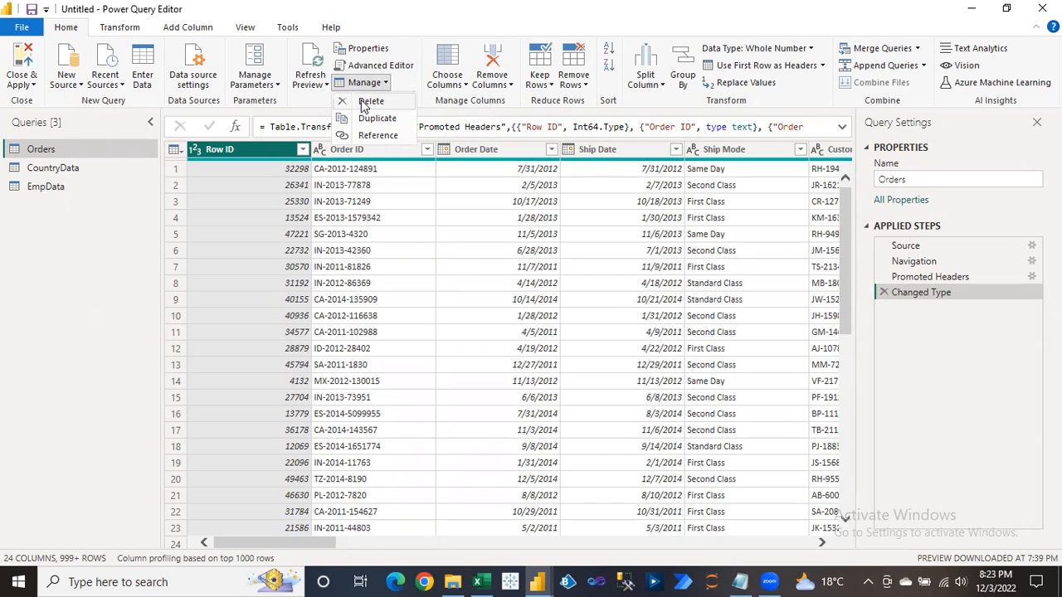
click(57, 189)
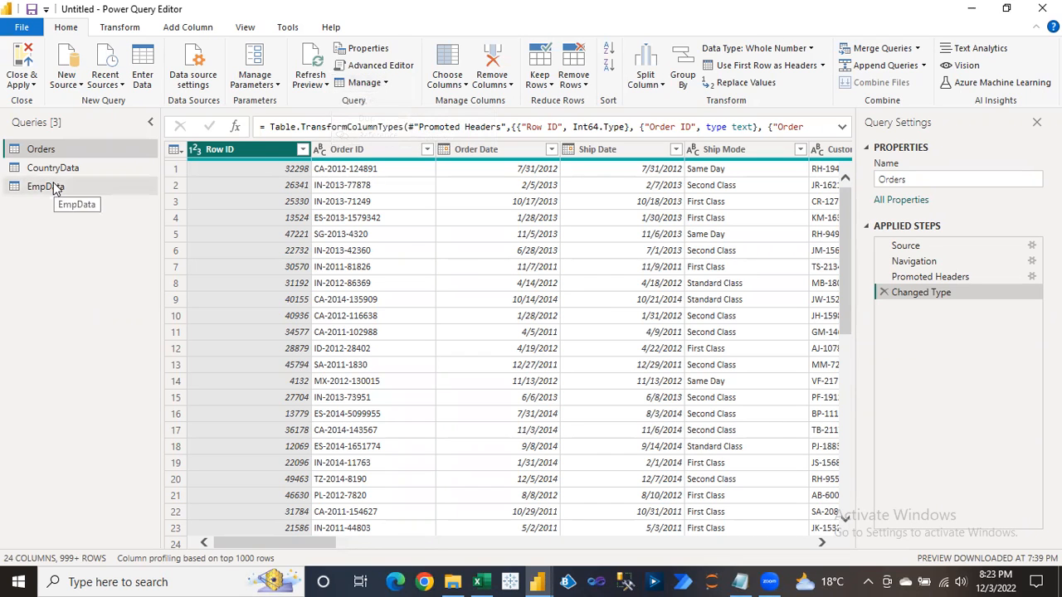
click(45, 194)
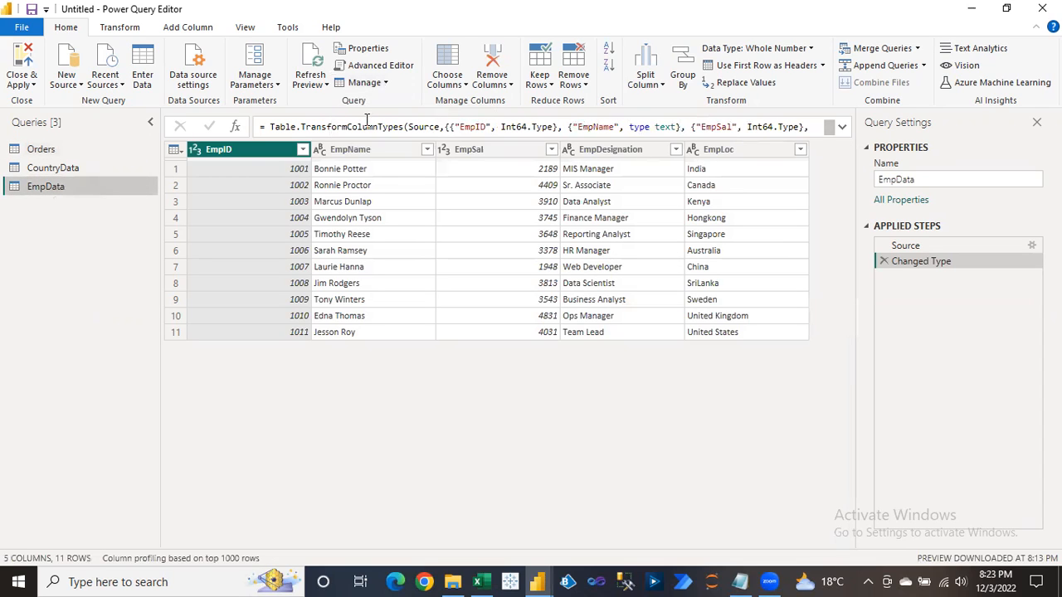
click(384, 84)
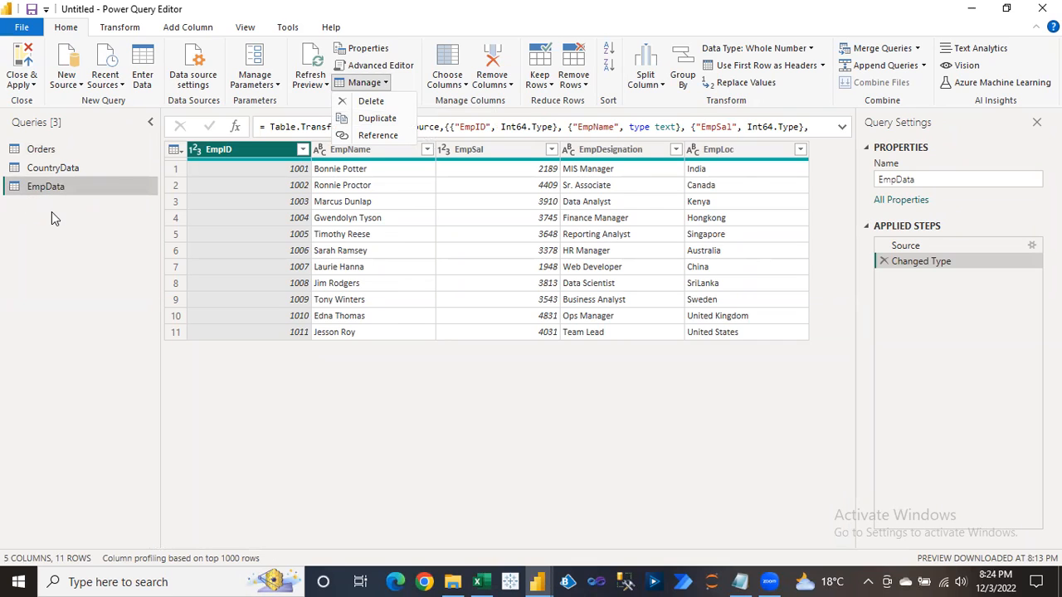
click(87, 214)
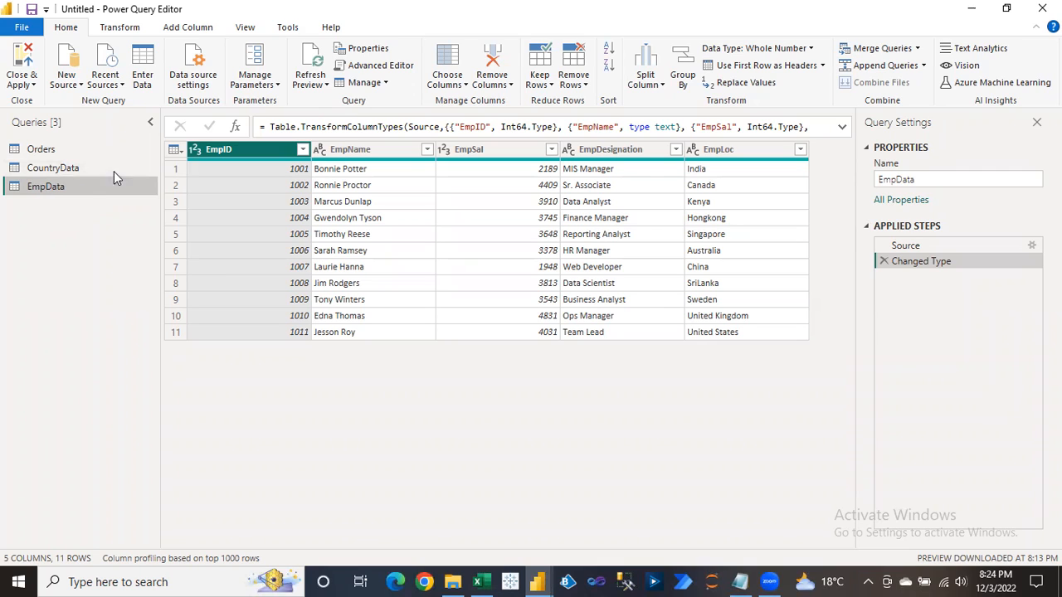
click(379, 83)
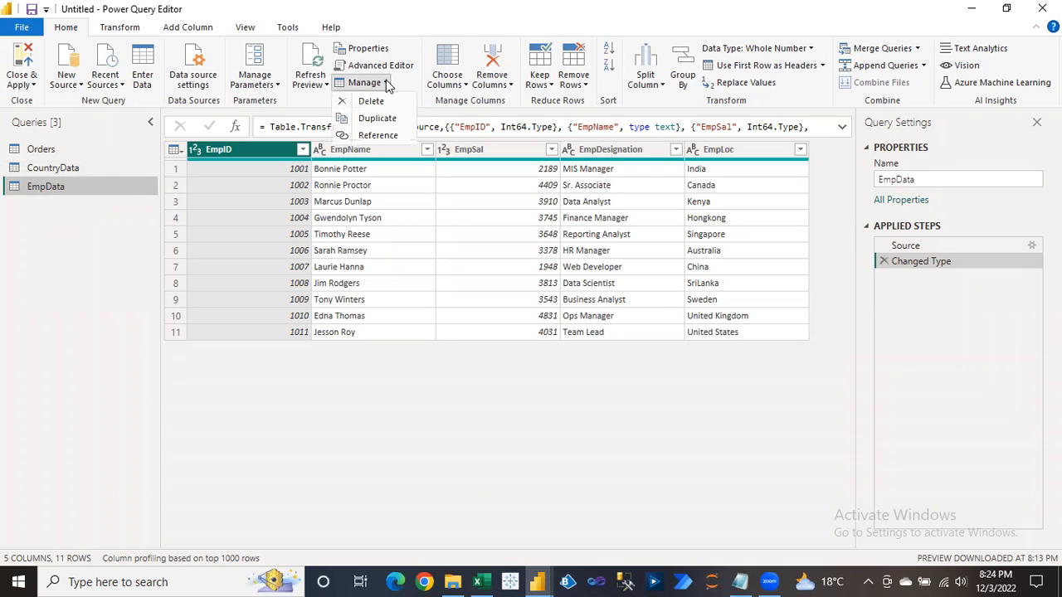
click(375, 121)
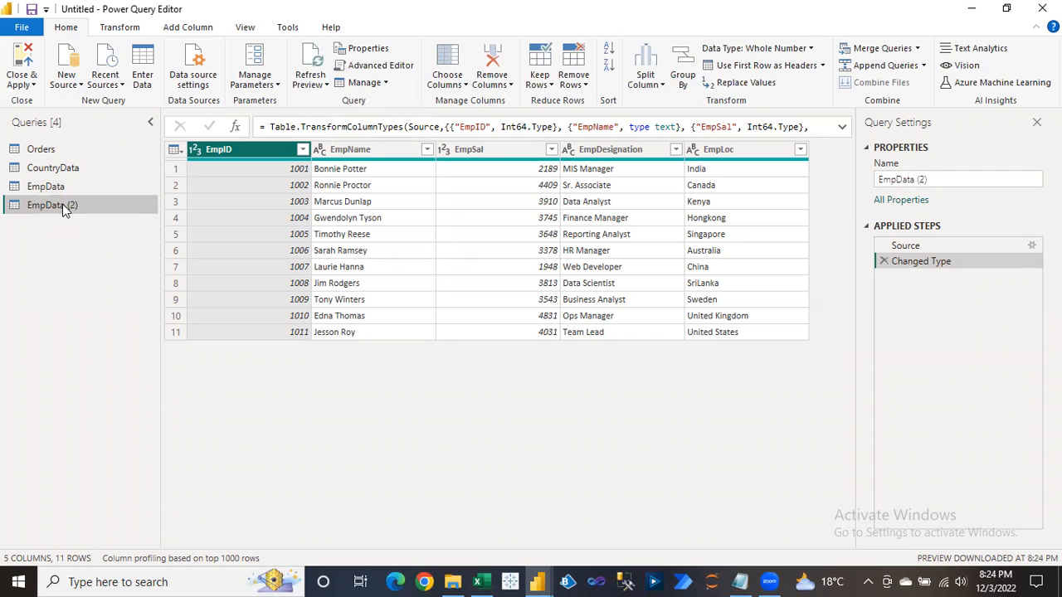
Rename EmpData (2) to EmpData-1, check it, and return to EmpData.
right_click(65, 210)
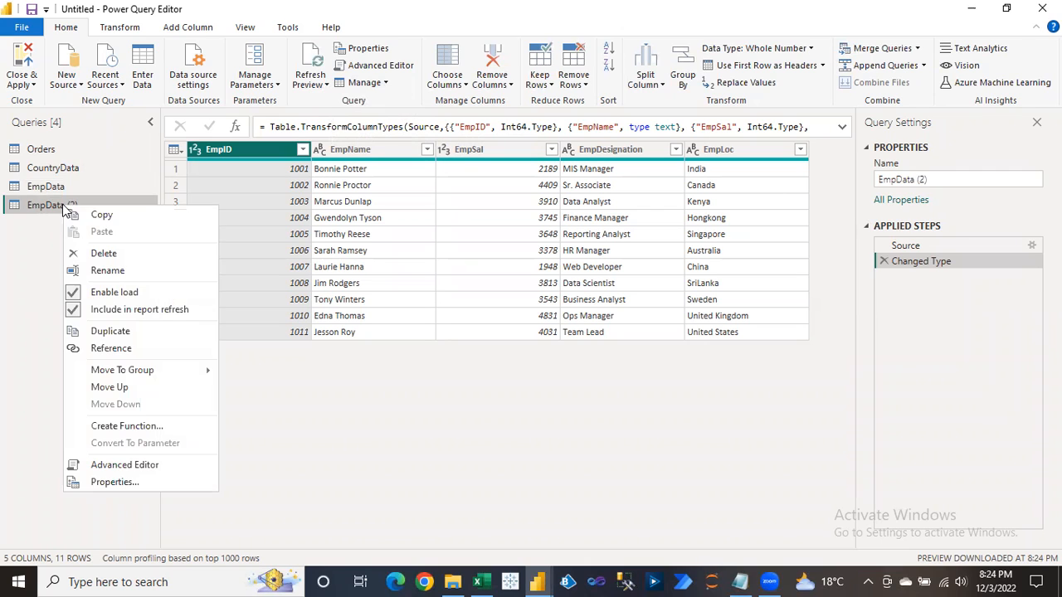
click(111, 269)
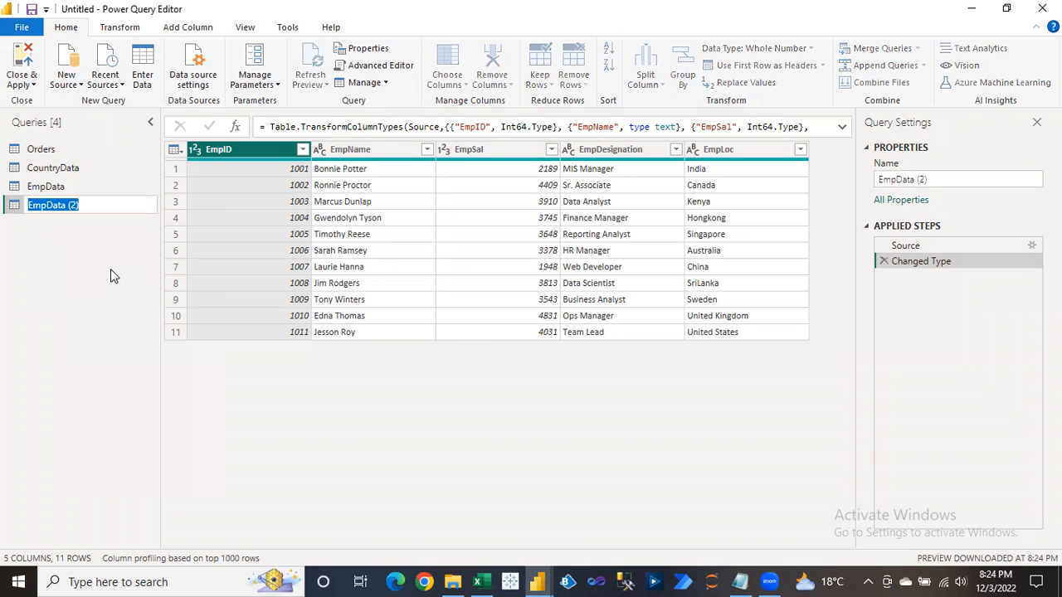
text(Emp)
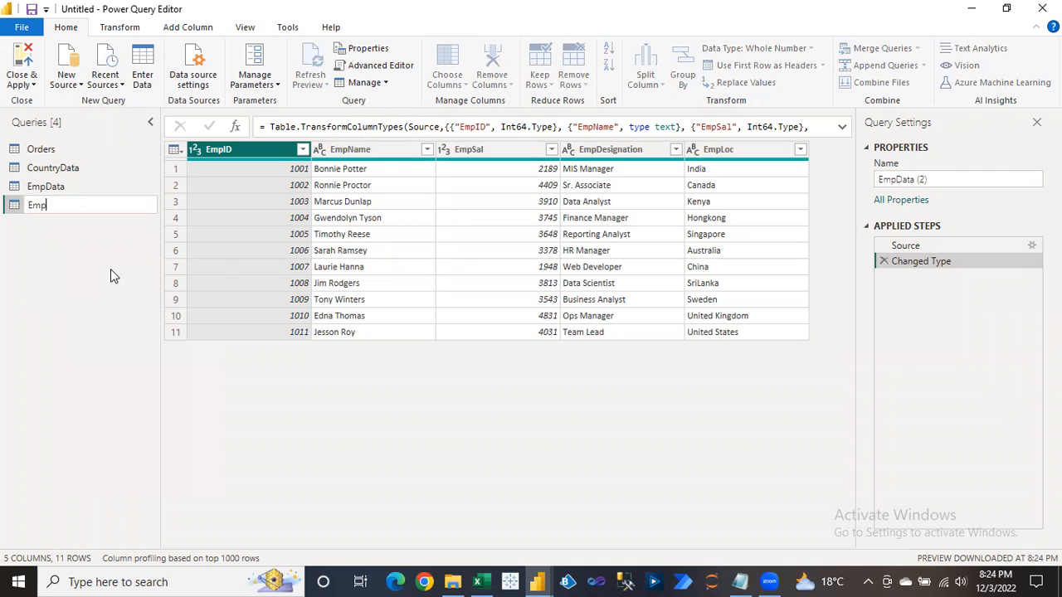
text(Data-1)
key(Return)
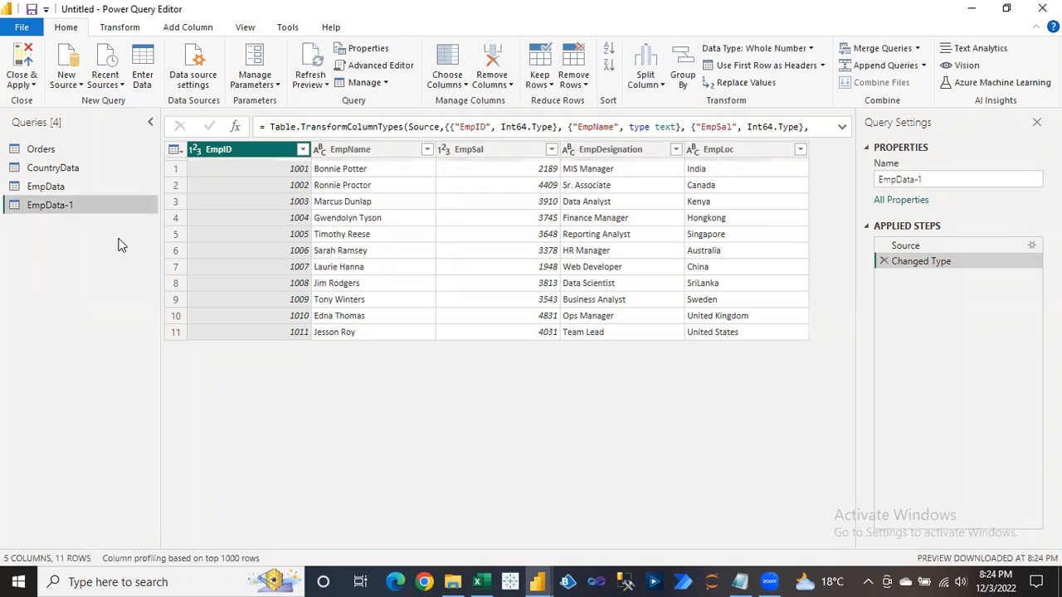
click(54, 186)
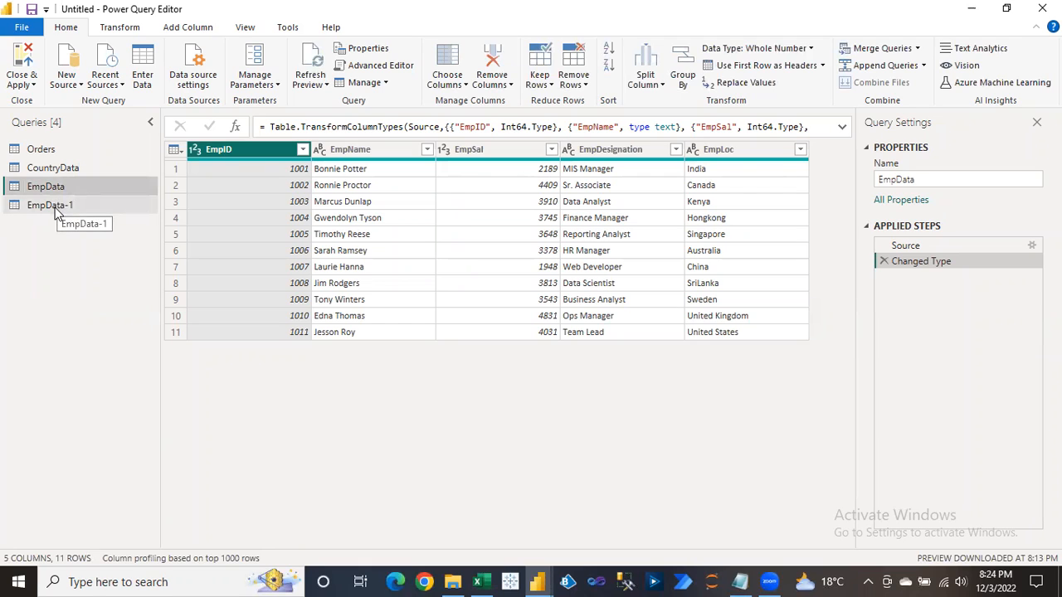
click(59, 207)
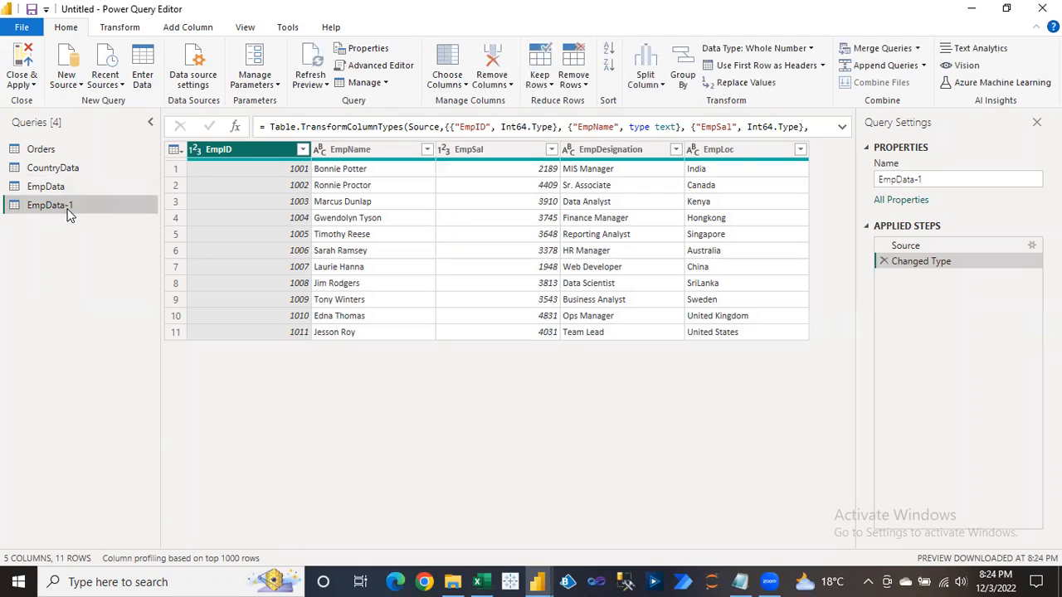
click(58, 187)
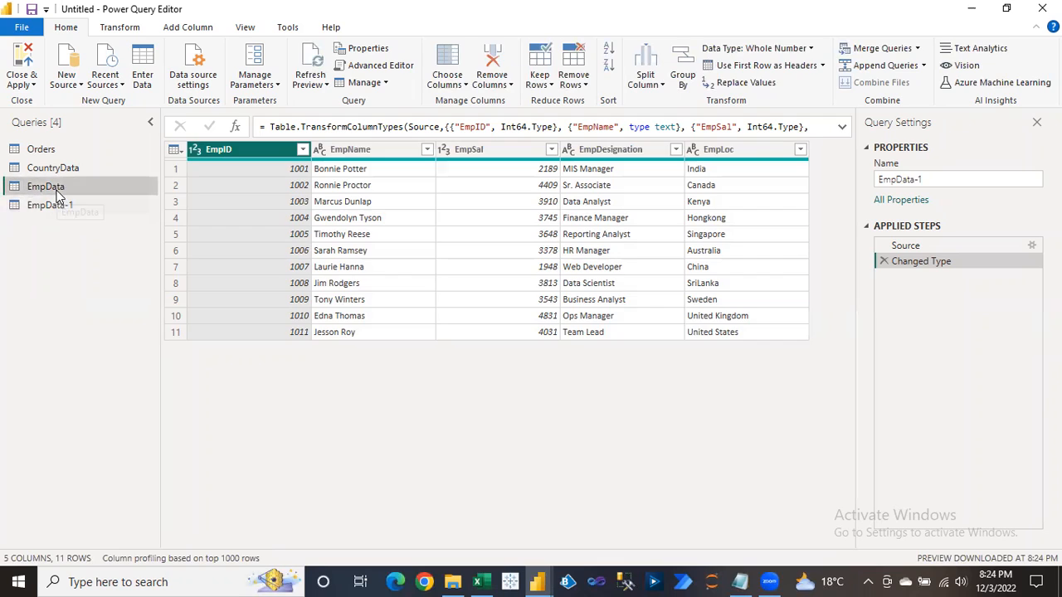
Create a Reference query from EmpData, rename it EmpData-Ref, and view it.
click(384, 84)
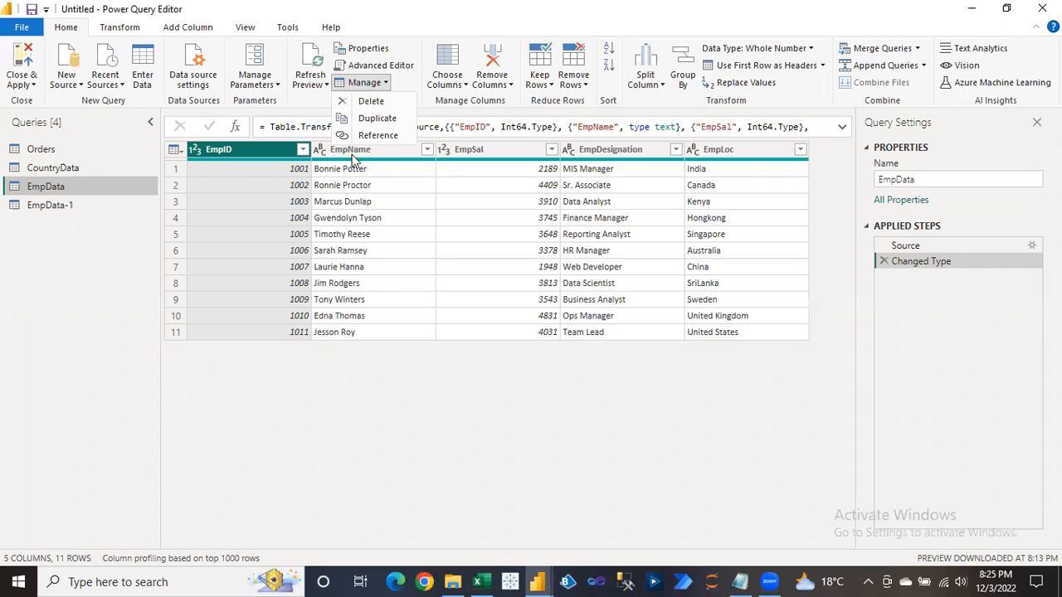
click(371, 138)
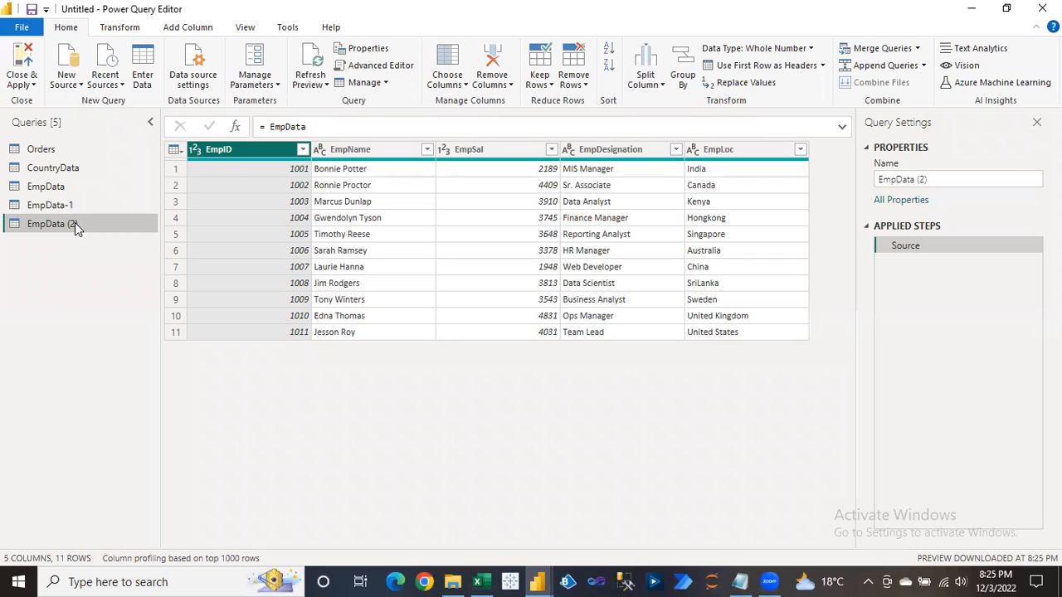
right_click(75, 222)
click(121, 296)
key(End)
key(BackSpace)
key(BackSpace)
key(BackSpace)
key(BackSpace)
text(-1)
key(BackSpace)
text(Ref)
key(Return)
click(38, 190)
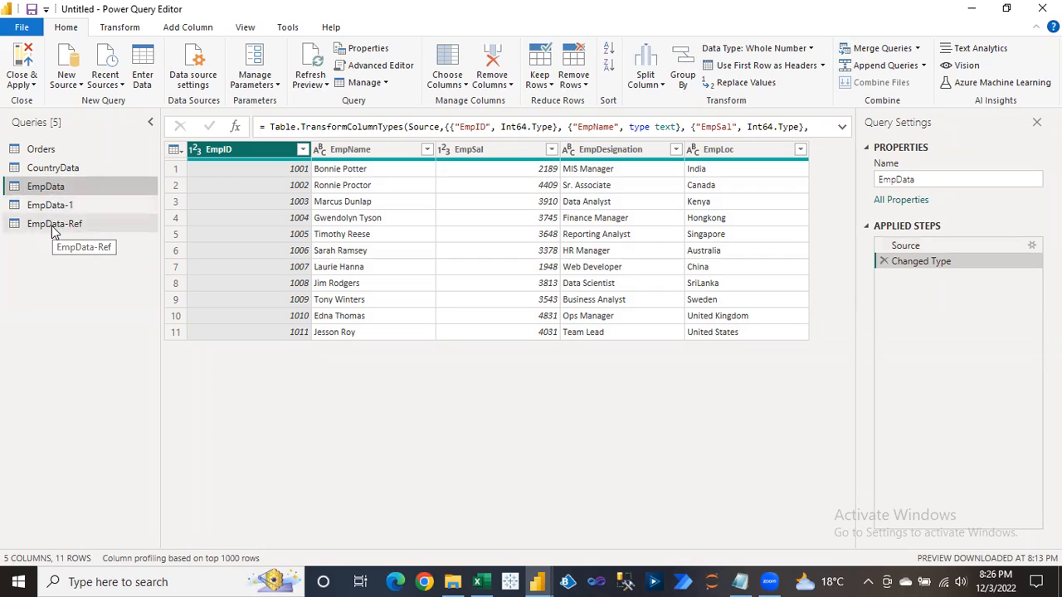
click(51, 229)
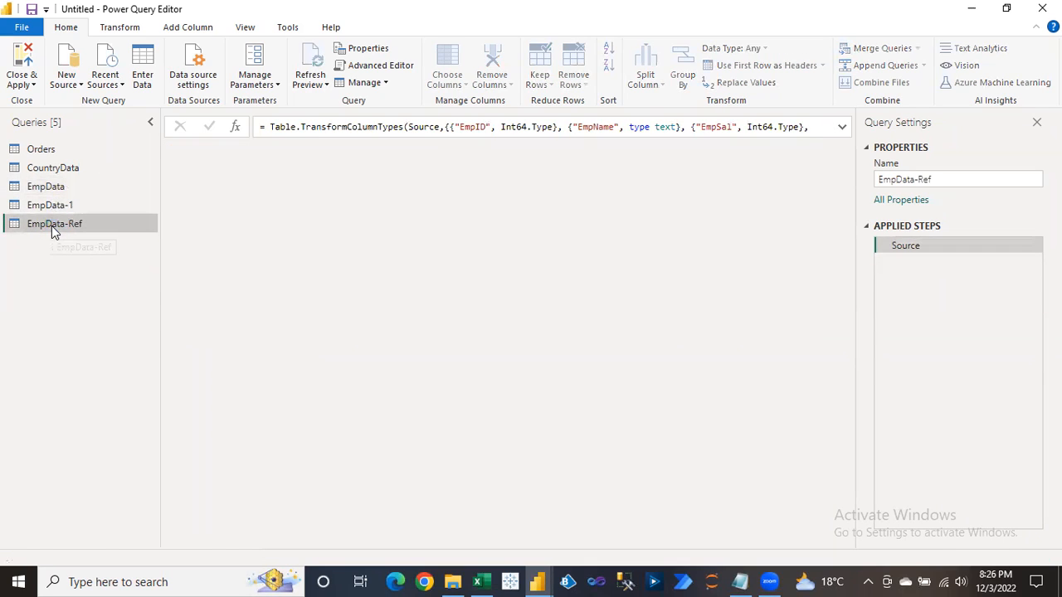
Open EmpData's Source table and add a new row with EmpID 1012 and the employee's name.
click(45, 188)
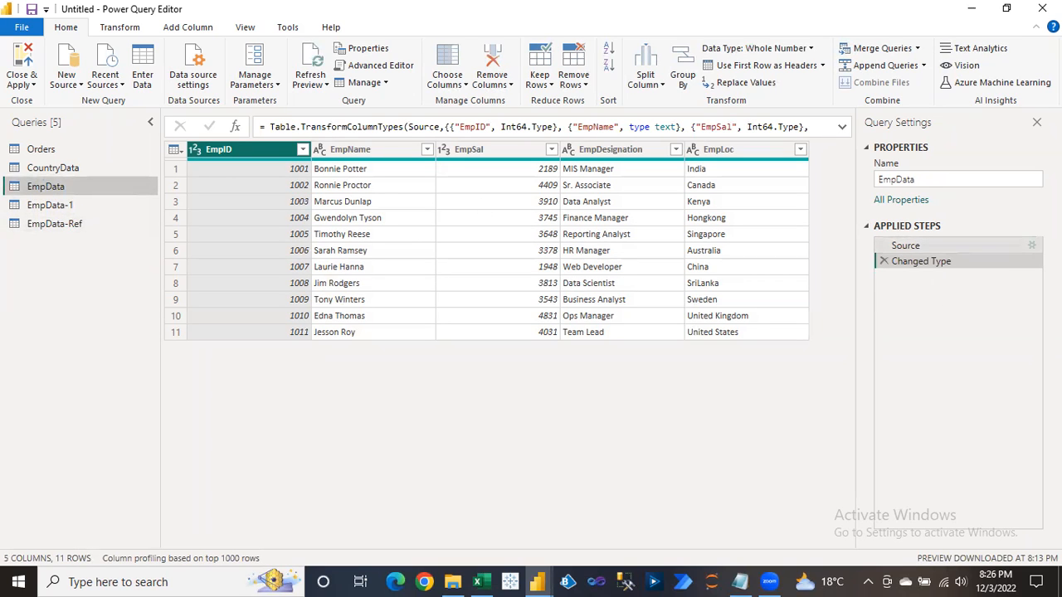
click(1028, 245)
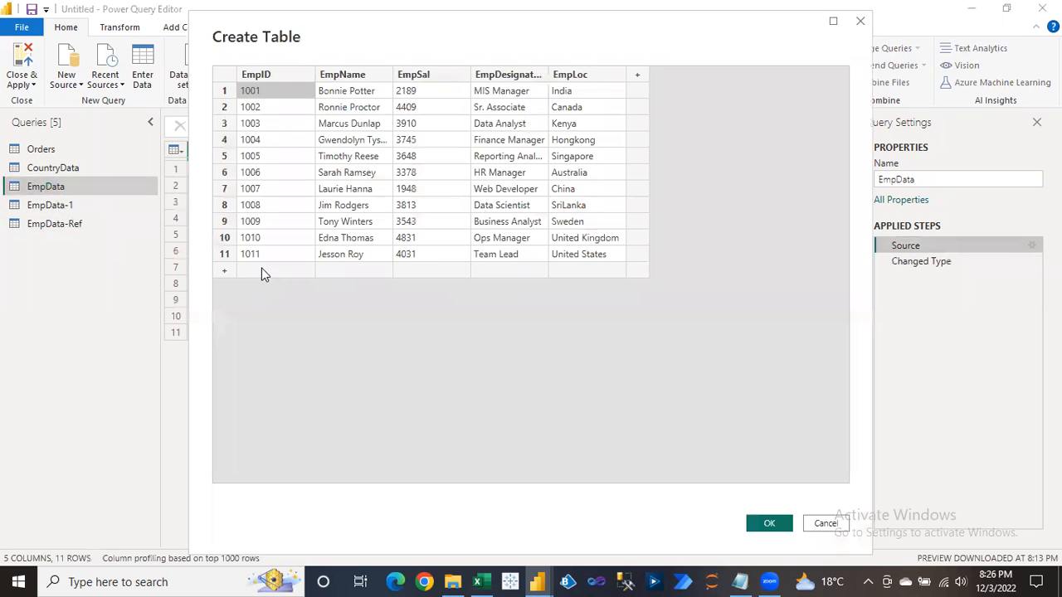
click(260, 267)
text(1012)
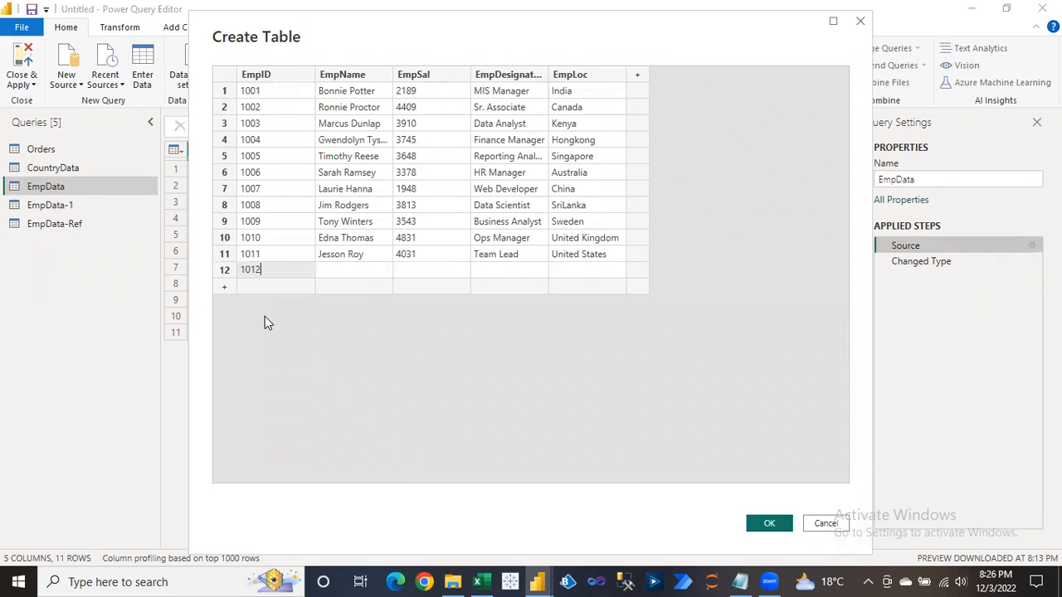
key(Tab)
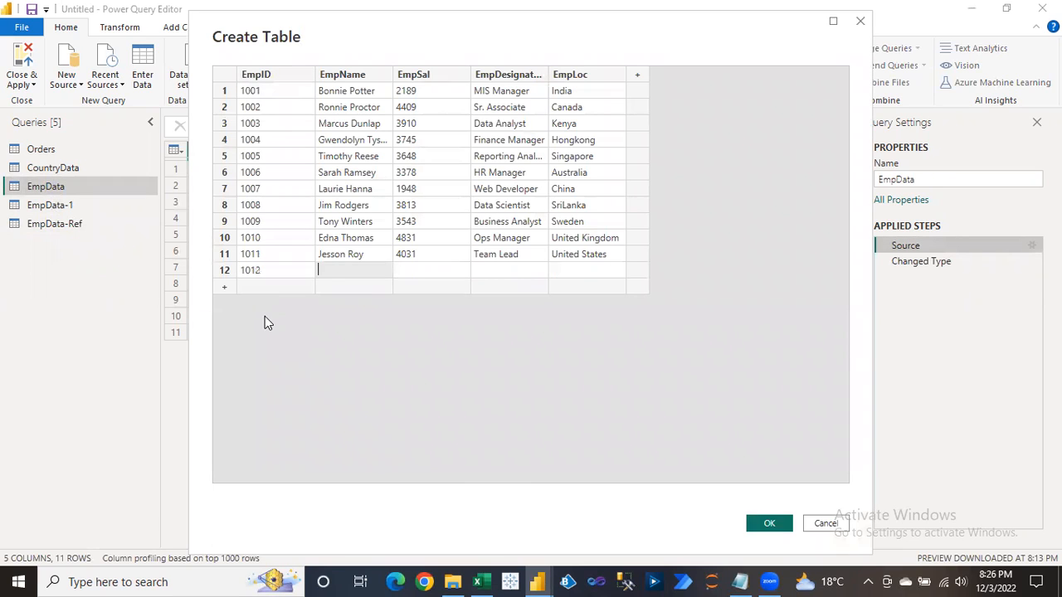
Fill in salary 1762, designation Business Analyst and location India, then confirm the table.
click(432, 273)
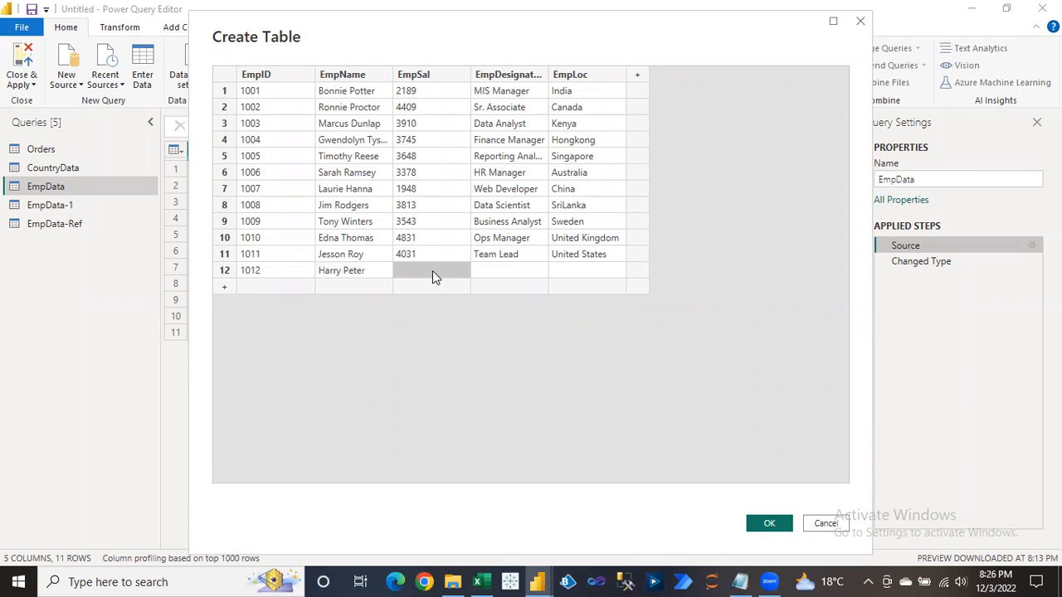
text(1762)
click(489, 273)
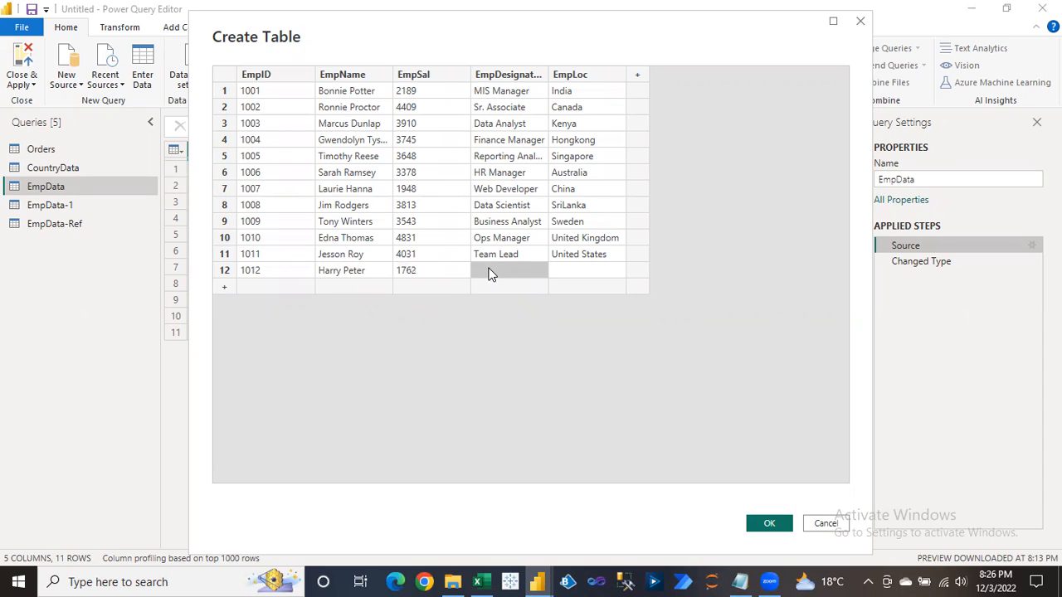
text(Business Analyst)
click(568, 259)
click(569, 271)
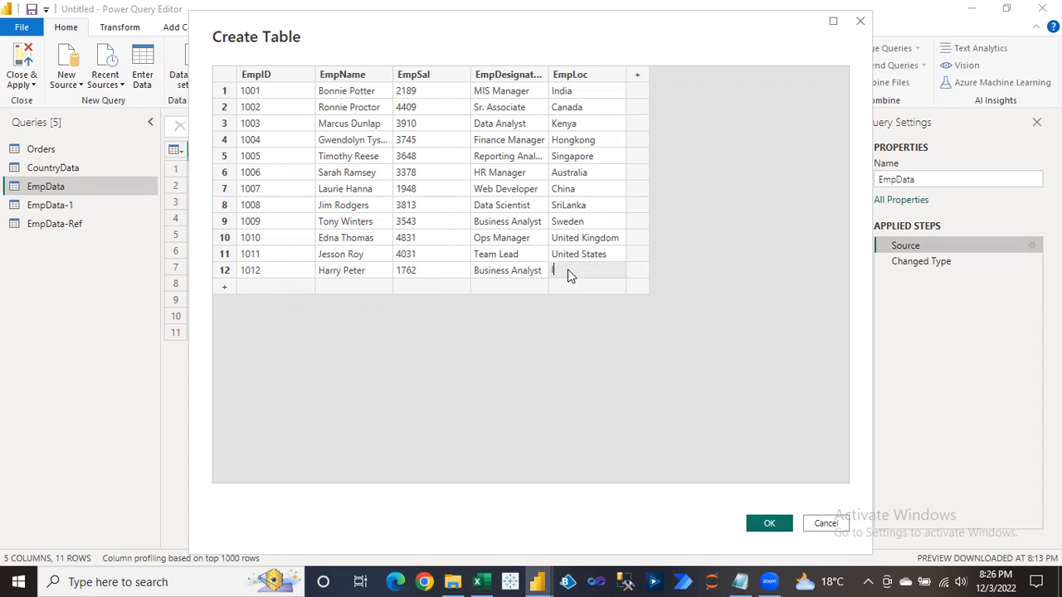
text(India)
click(769, 524)
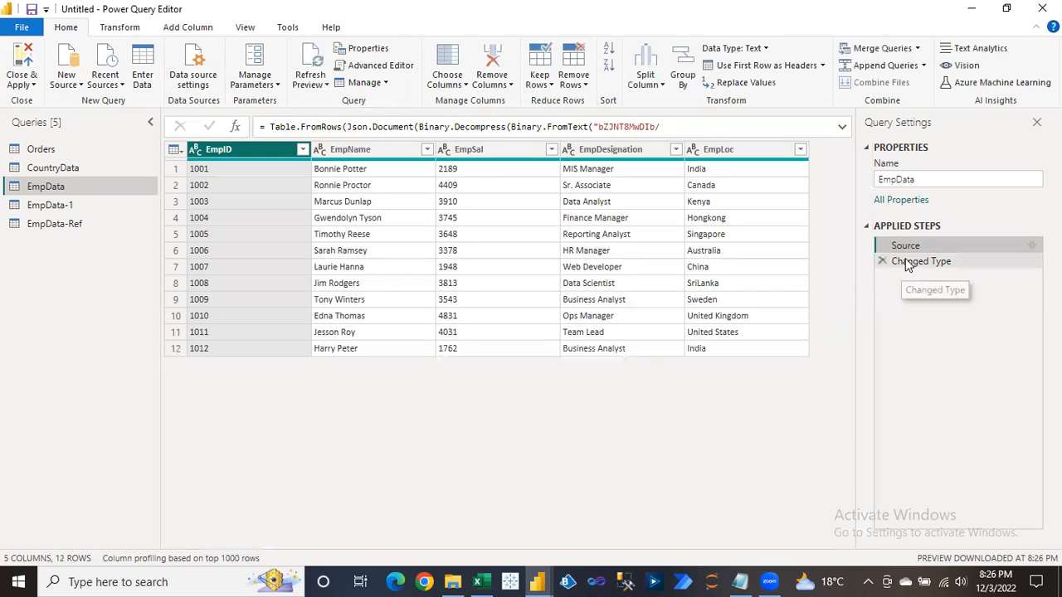
Check row 12 (EmpID 1012, salary 1762) in EmpData-Ref, then return to EmpData.
click(896, 263)
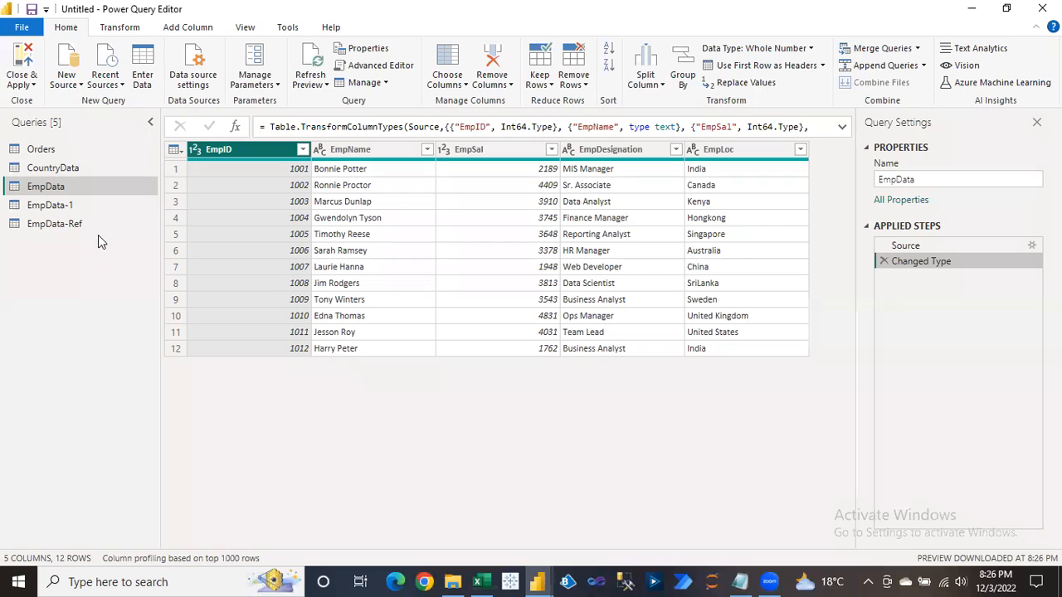
click(46, 228)
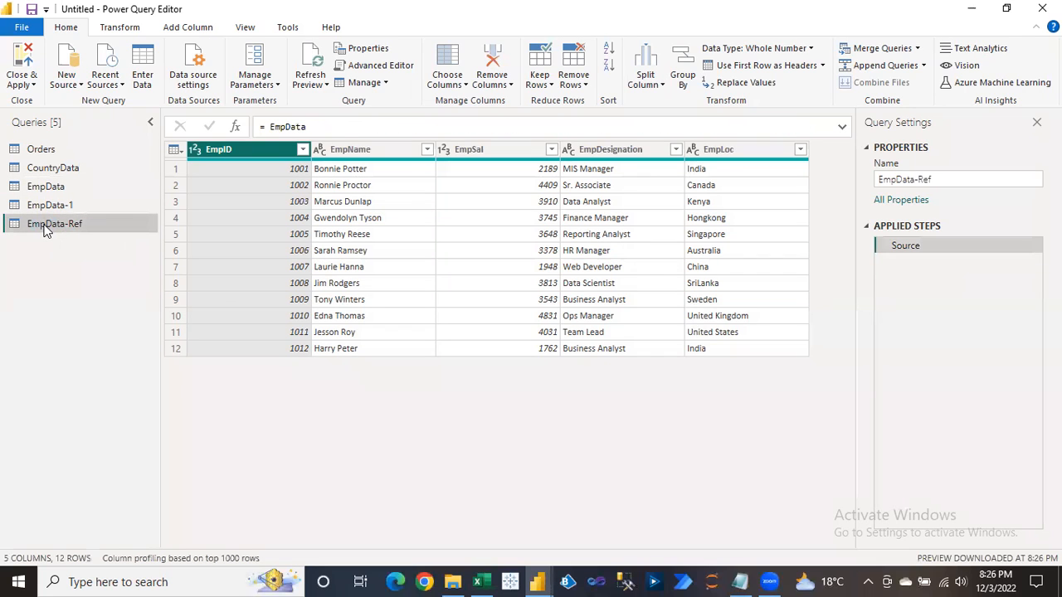
click(299, 352)
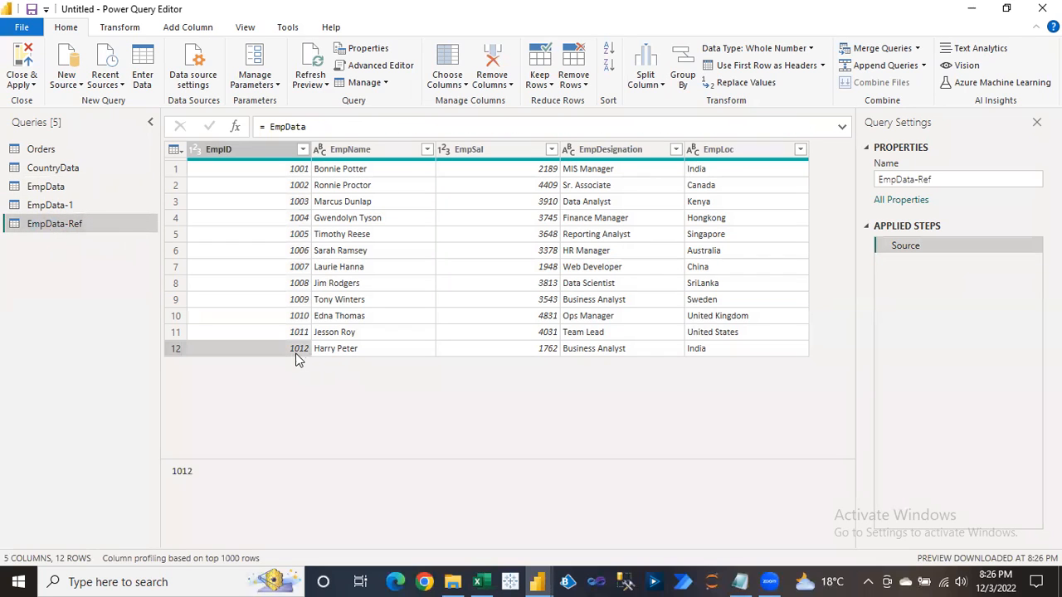
click(436, 352)
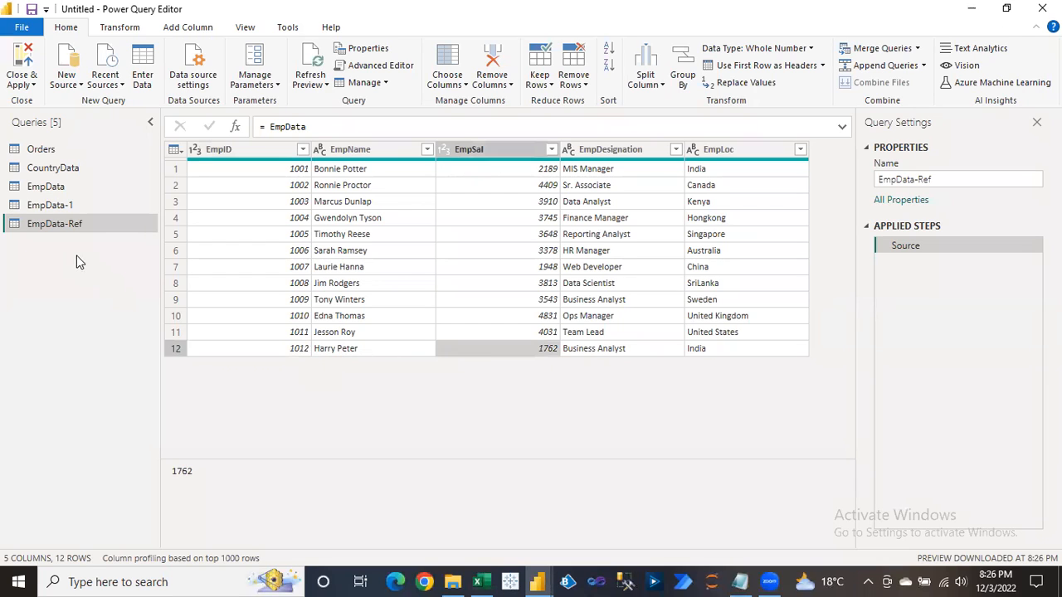
click(43, 193)
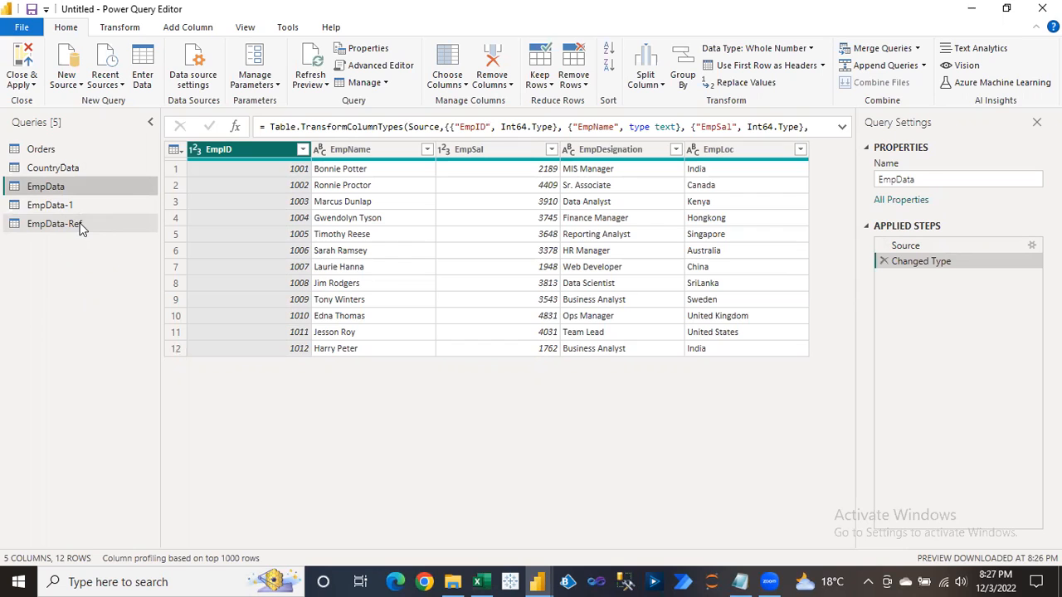
Look at EmpData-1 and CountryData, then check EmpID 1012 in EmpData's row 12.
click(49, 206)
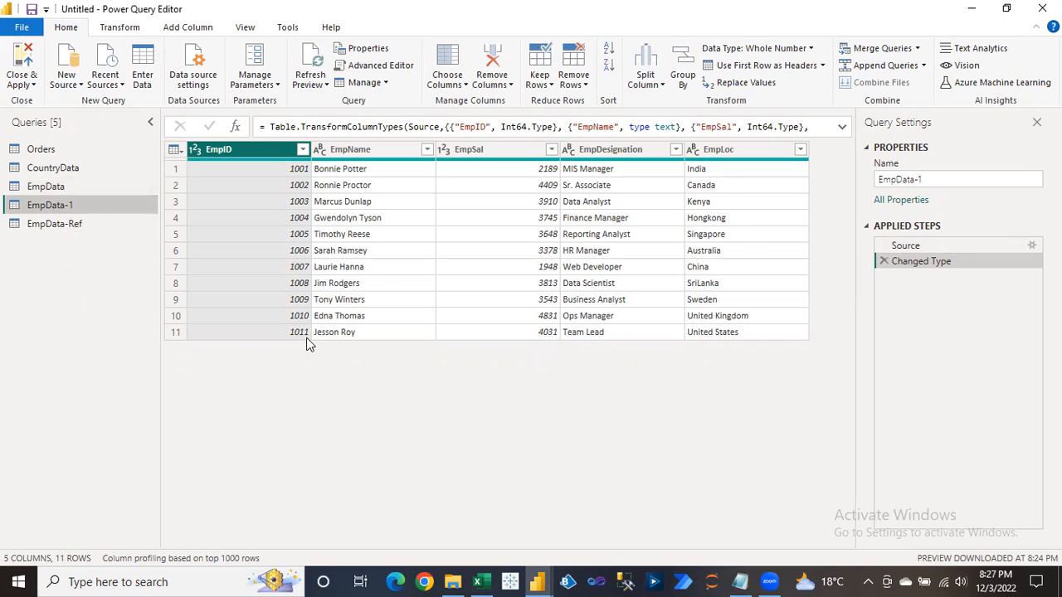
click(59, 191)
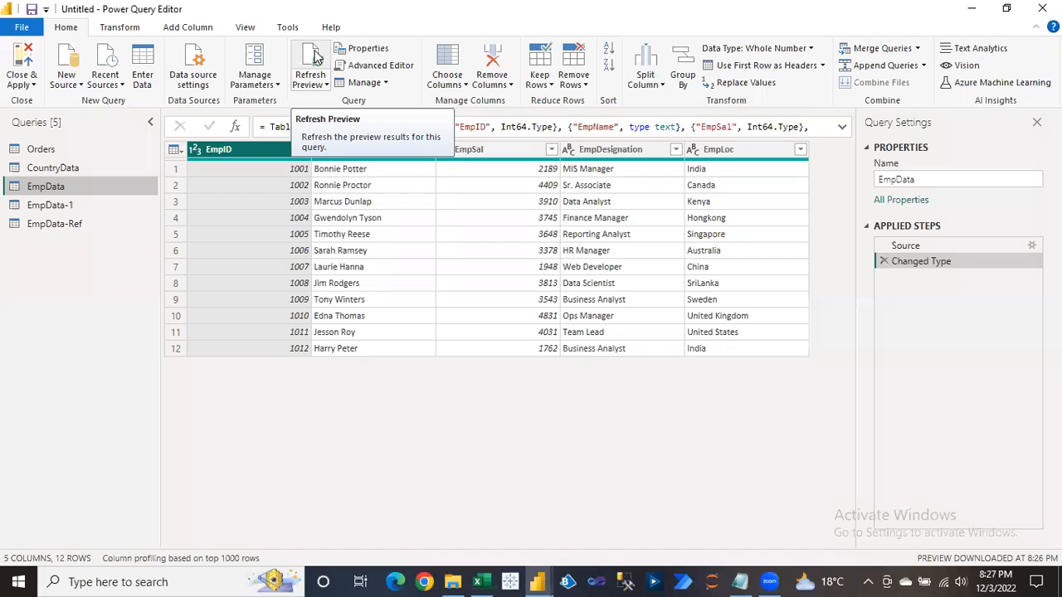
click(66, 166)
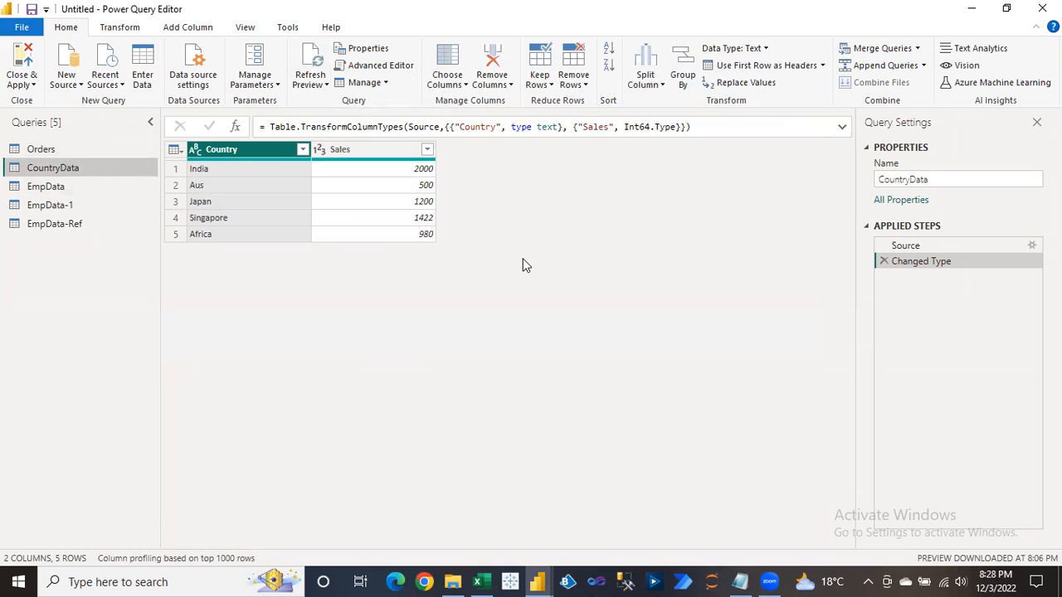
click(40, 188)
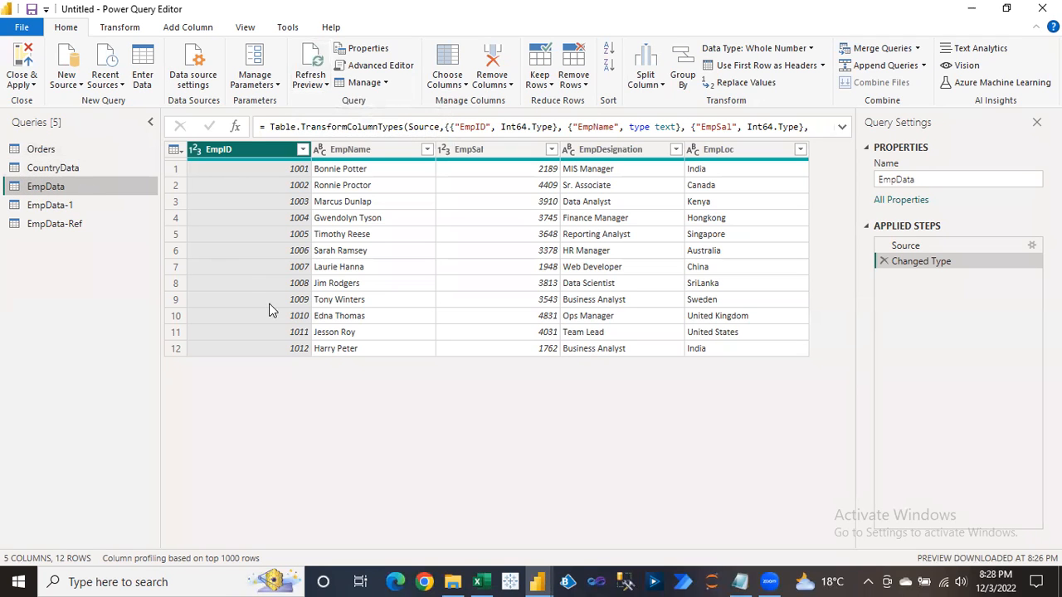
click(293, 345)
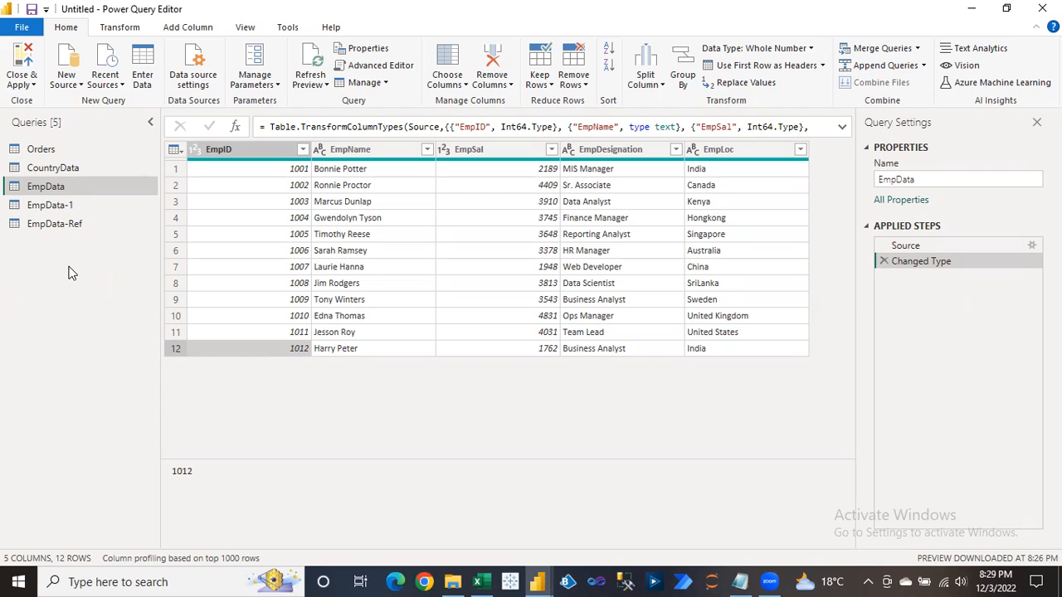
Toggle between EmpData and the 11-row EmpData-1 to compare their rows.
click(58, 207)
click(50, 189)
click(50, 205)
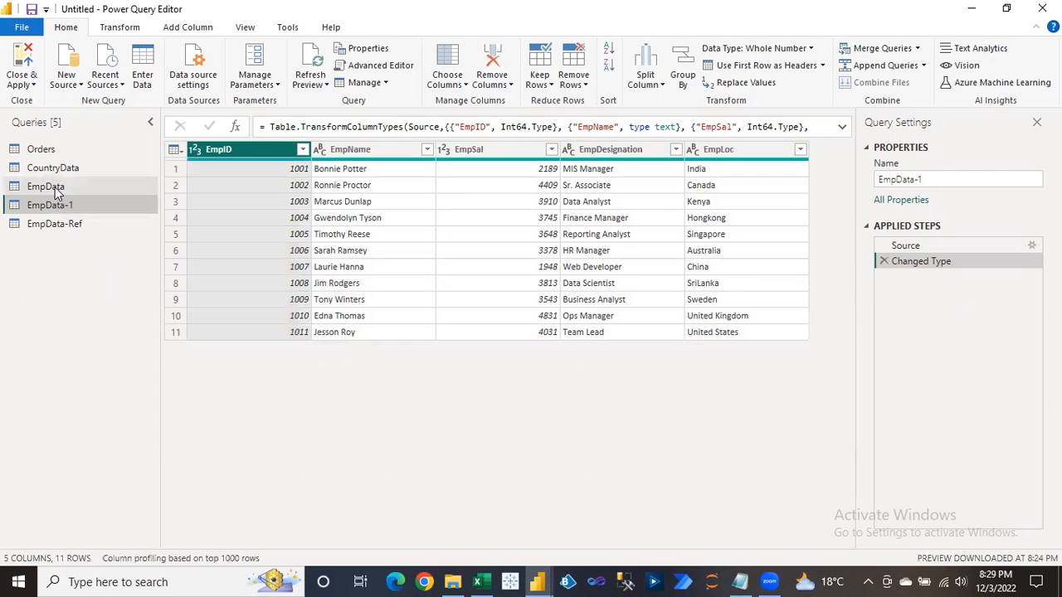
click(55, 189)
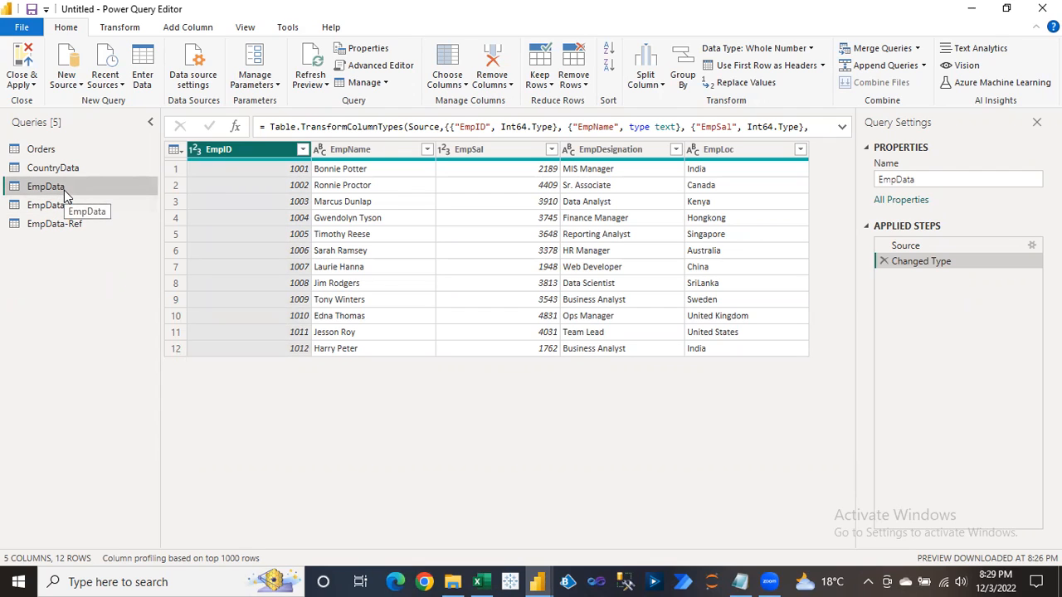
click(68, 212)
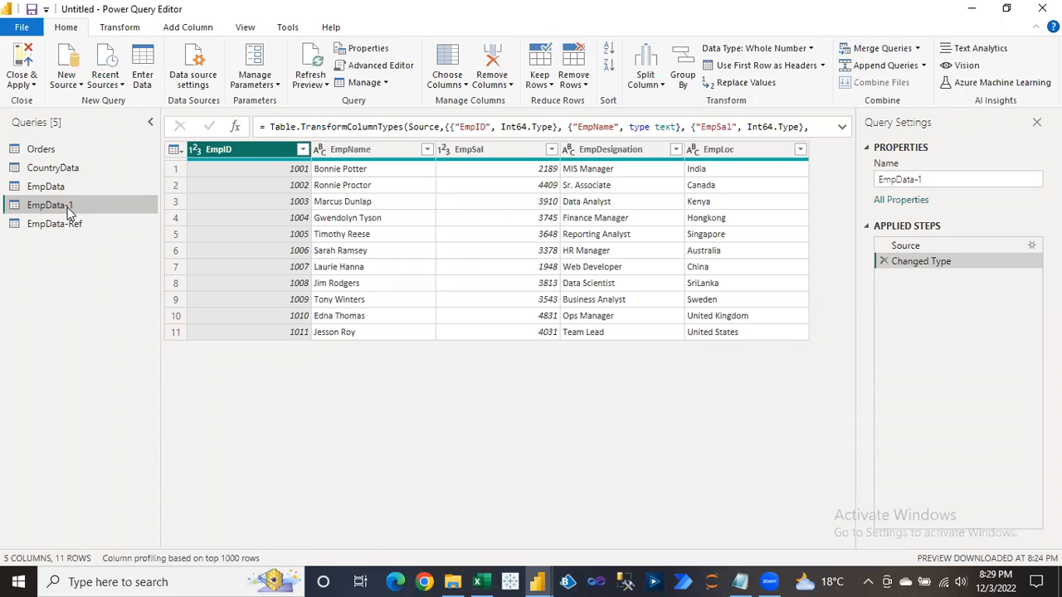
click(59, 192)
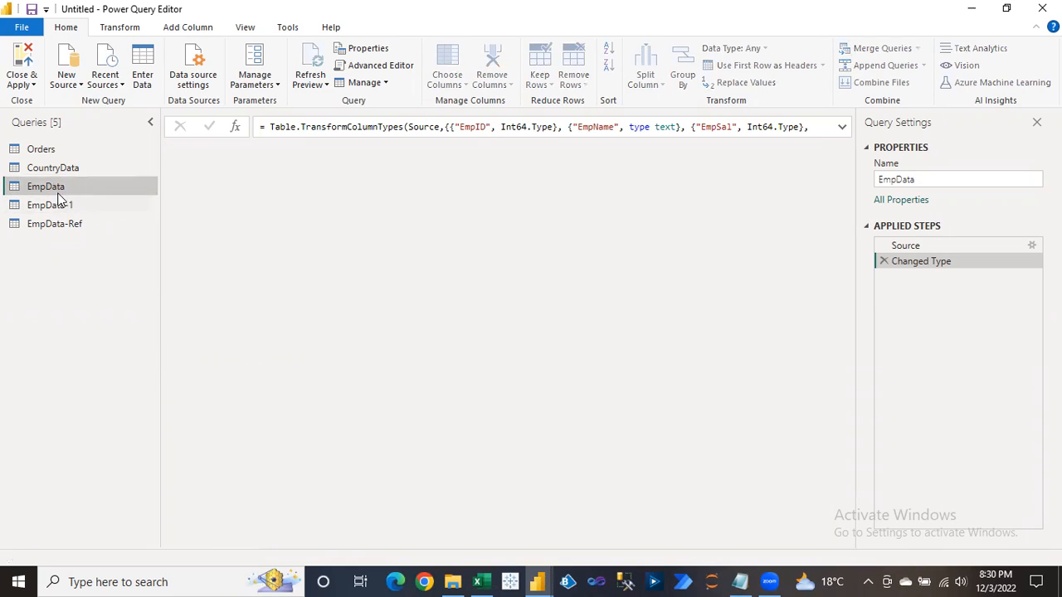
click(59, 207)
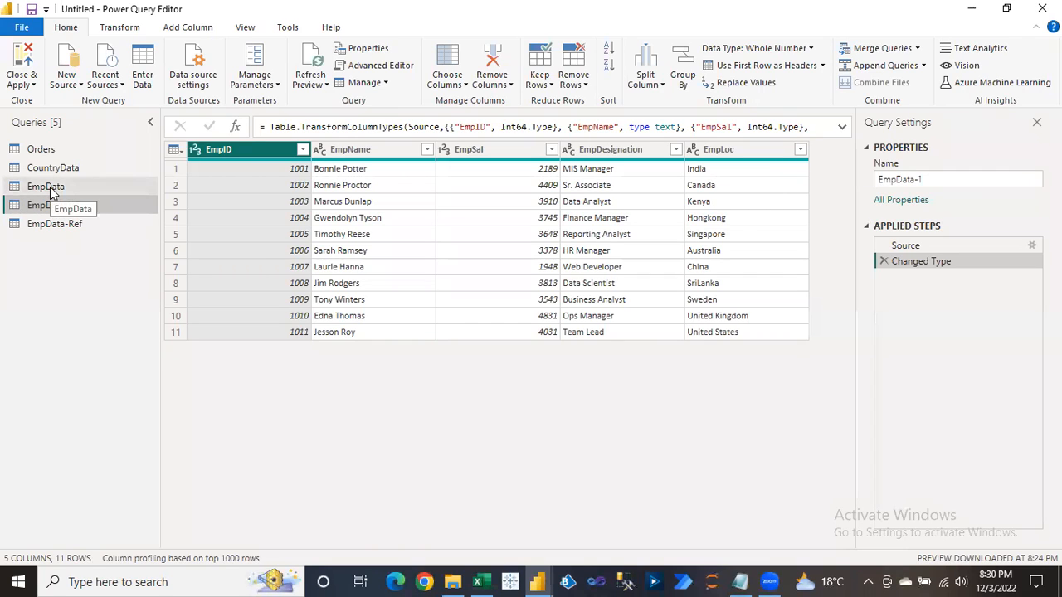
click(55, 188)
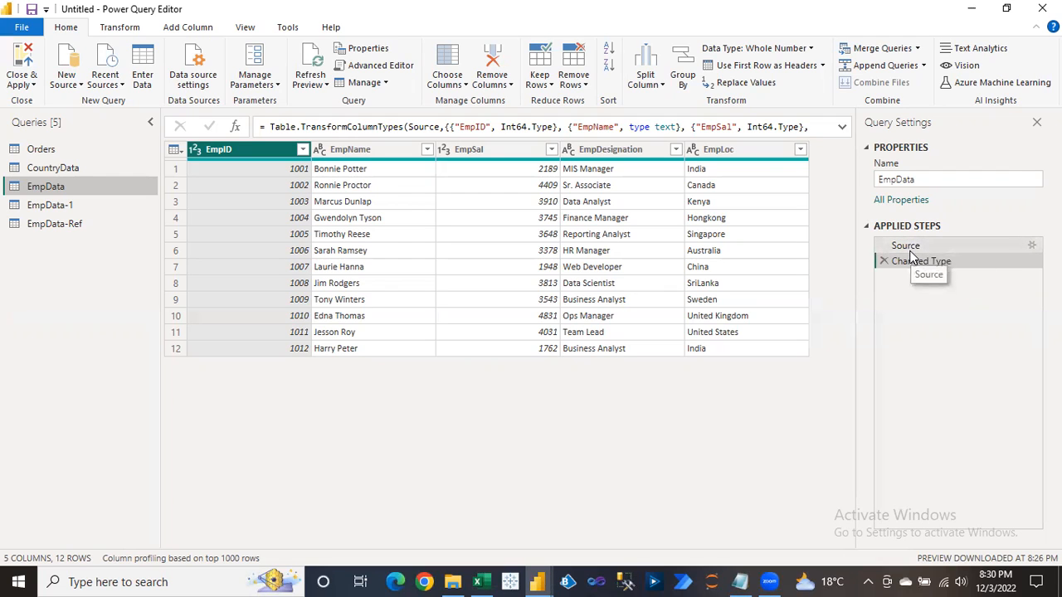
Alternate between EmpData and EmpData-Ref, ending on EmpData-Ref with the same 12 rows.
click(74, 226)
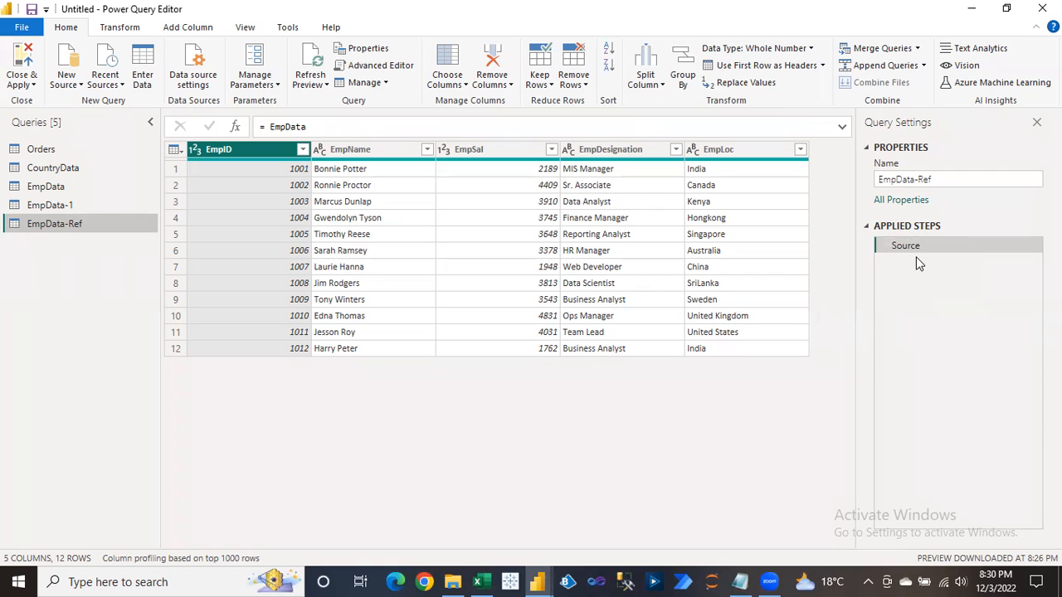
click(59, 190)
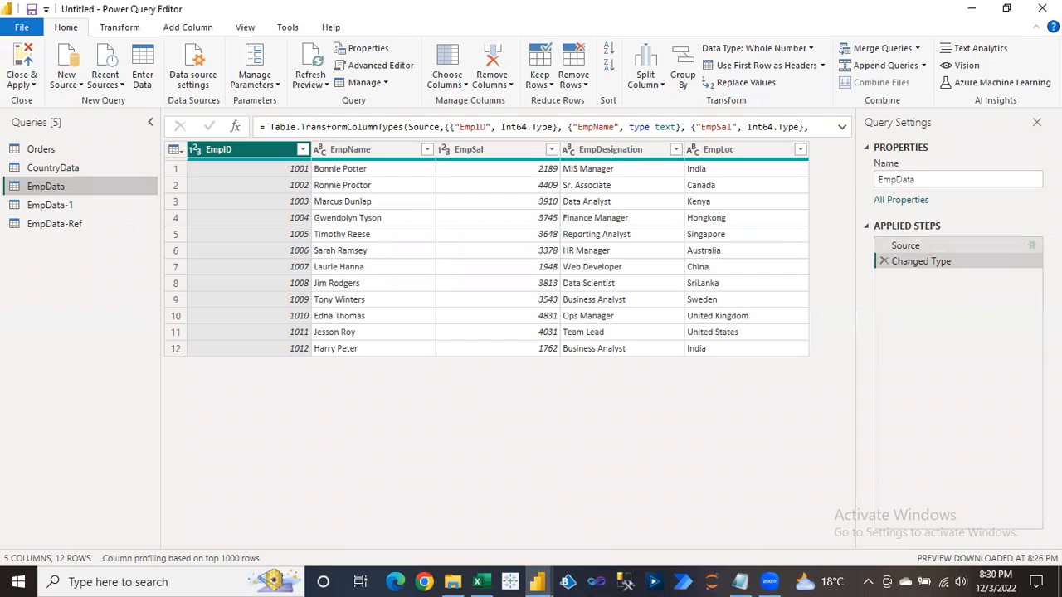
click(85, 226)
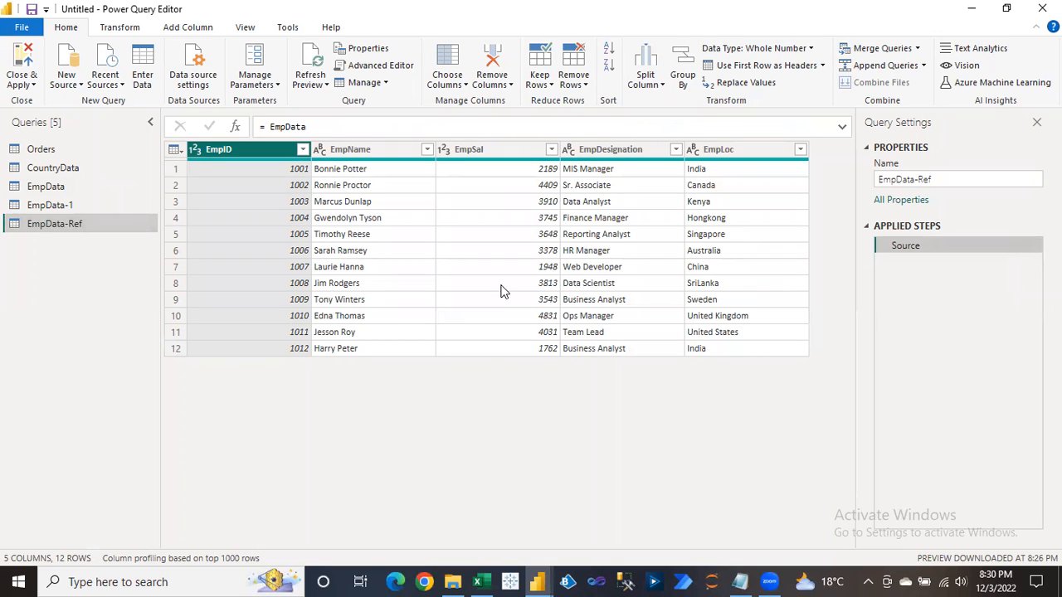
click(69, 188)
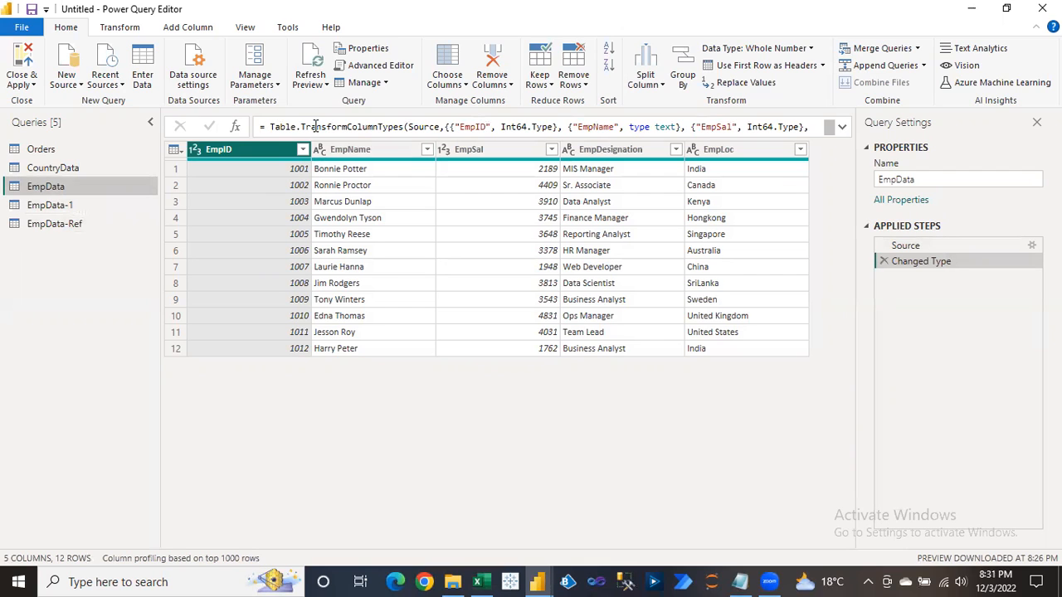
click(64, 226)
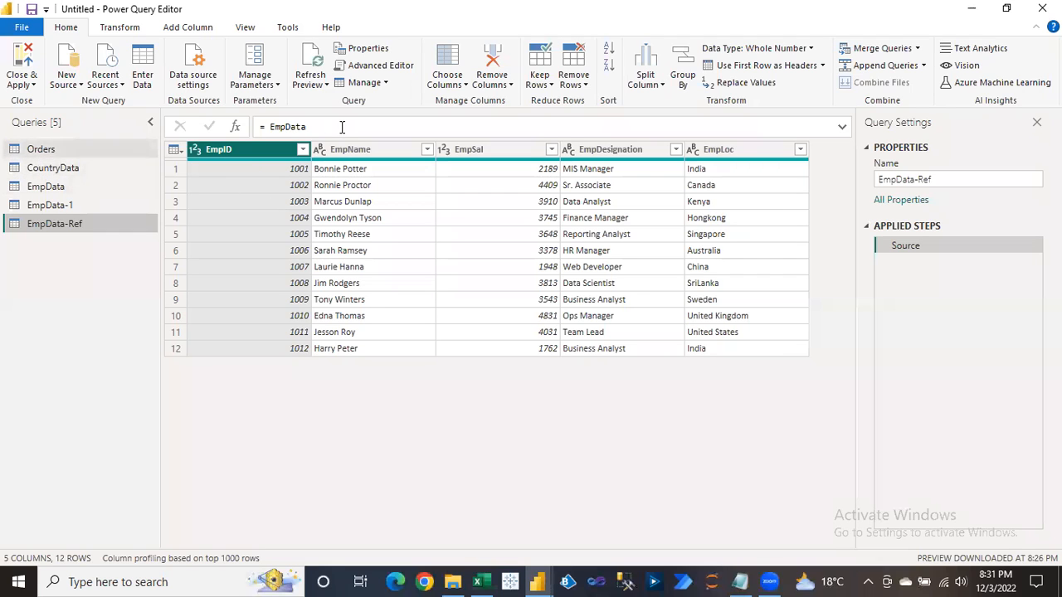
drag(268, 126, 324, 127)
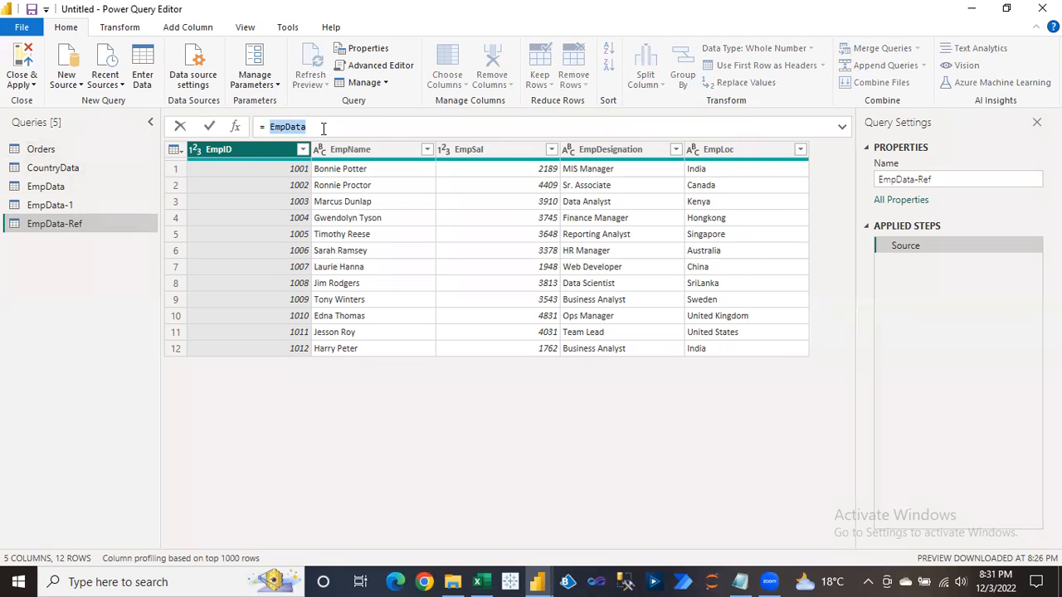
text(C)
text(rders)
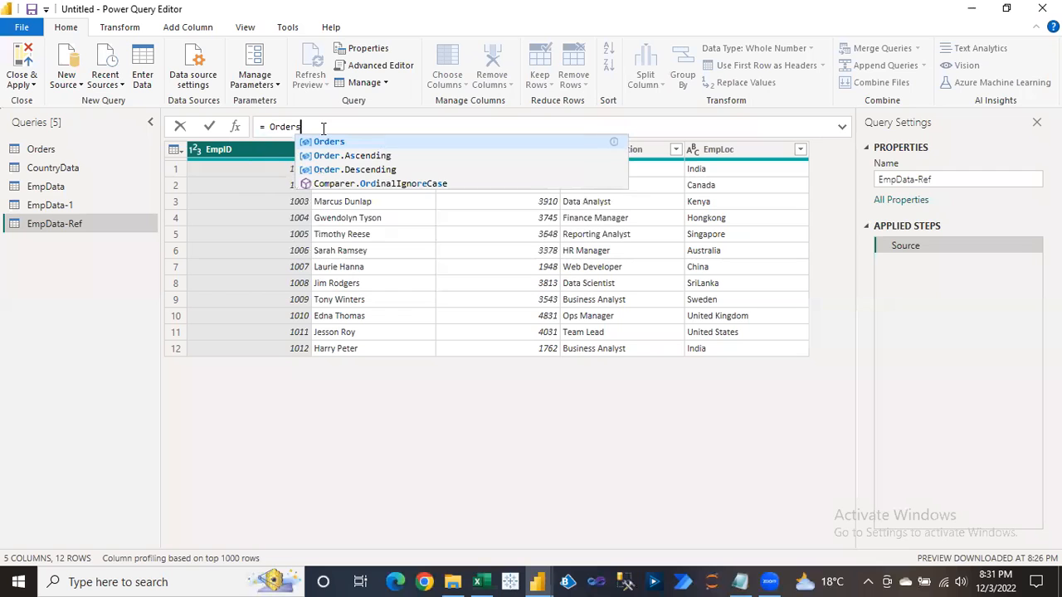
click(340, 143)
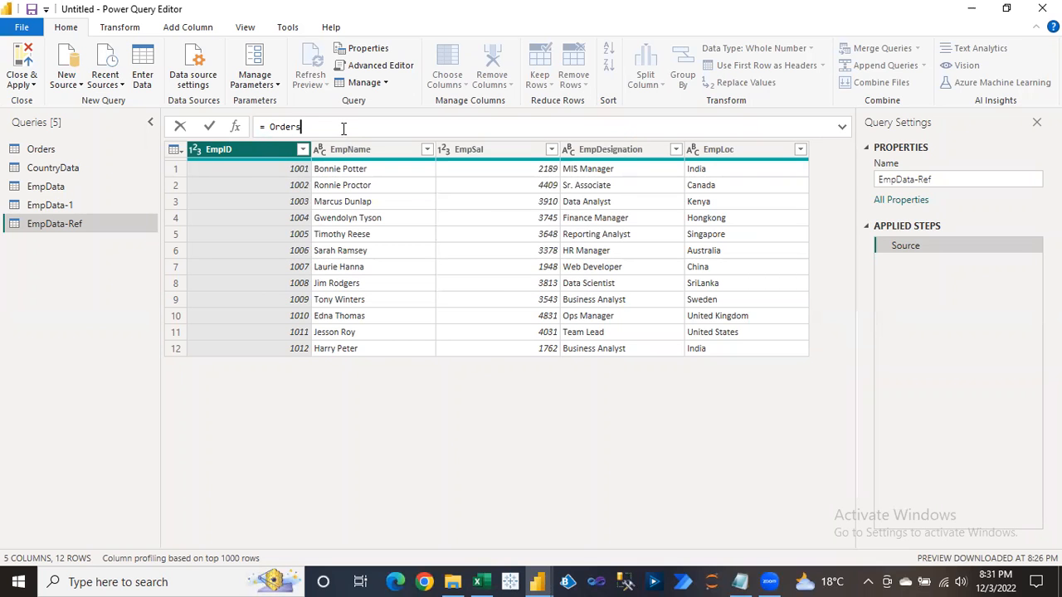
key(Return)
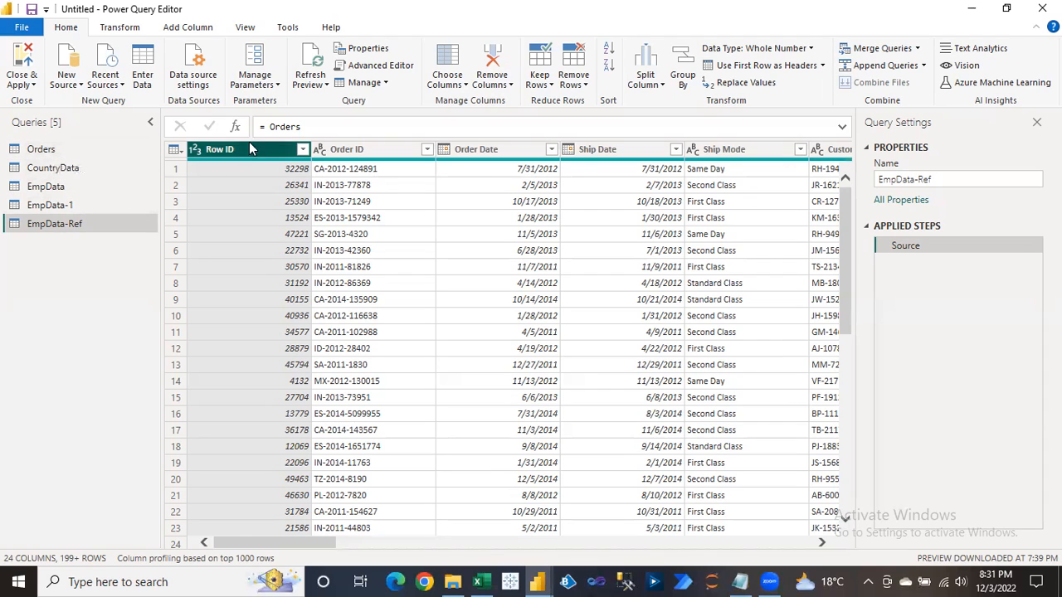
click(270, 126)
double_click(283, 126)
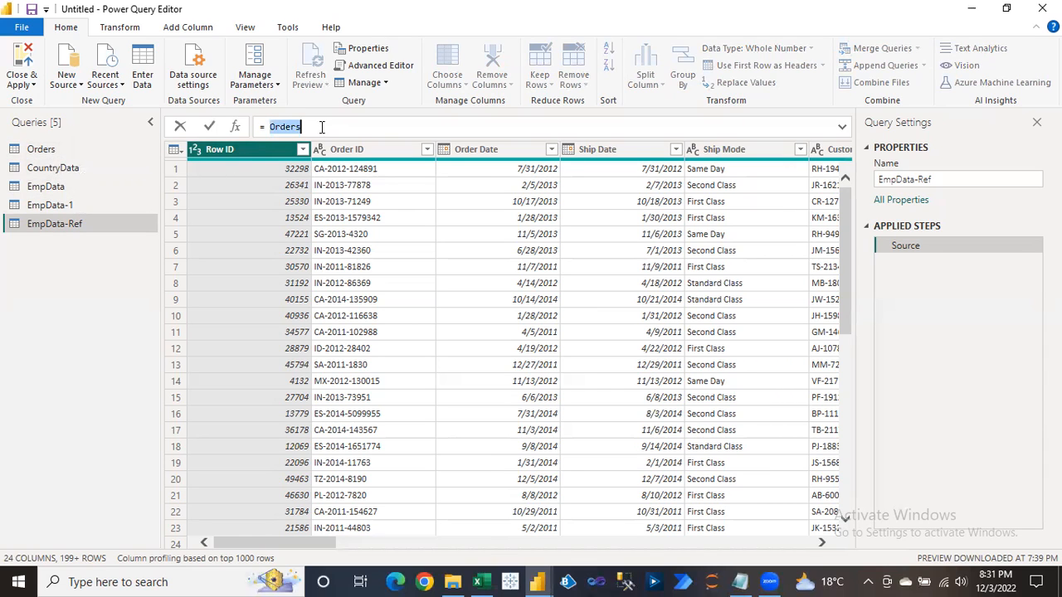
text(EmpDat)
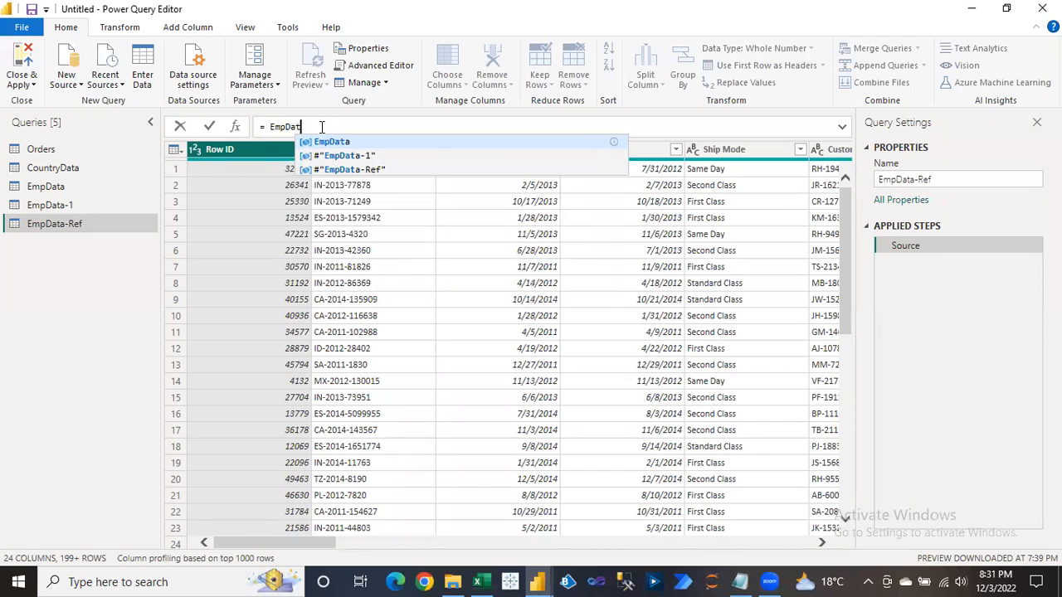
click(335, 141)
key(Return)
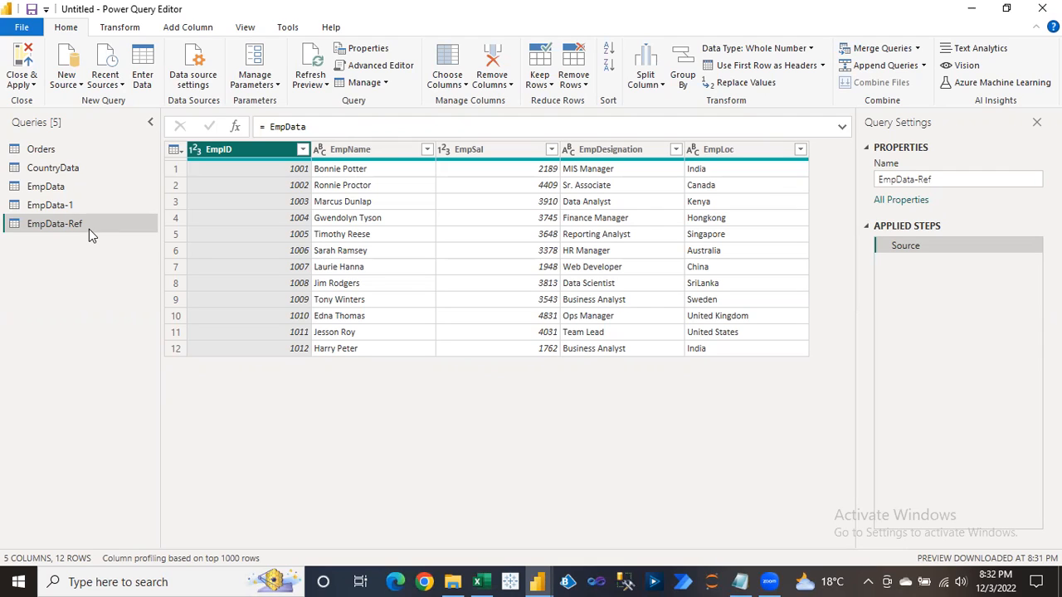
Switch repeatedly between EmpData and EmpData-1 to compare them, then open Orders.
click(60, 193)
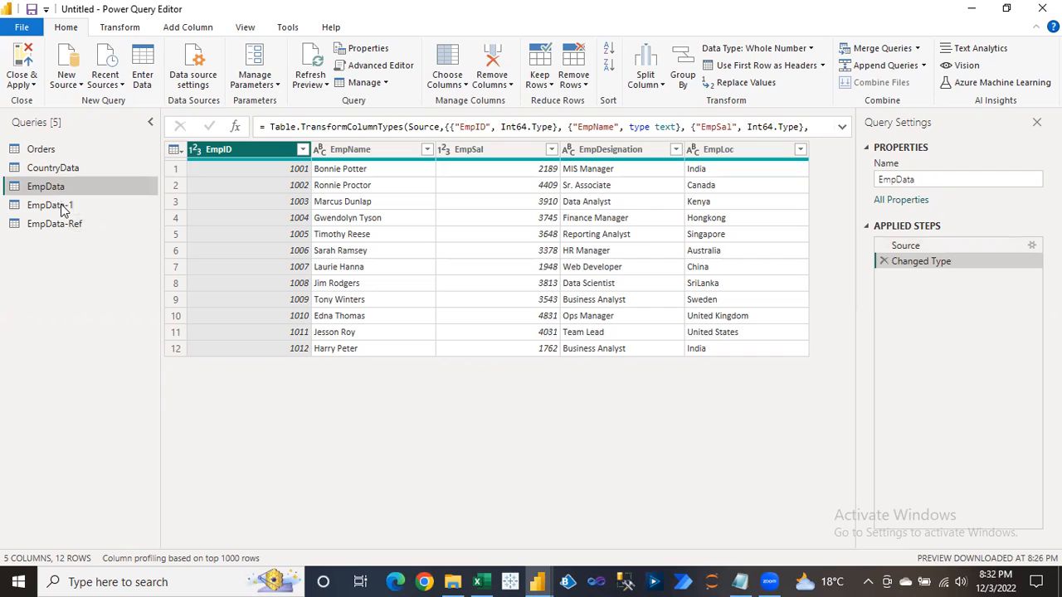
click(63, 206)
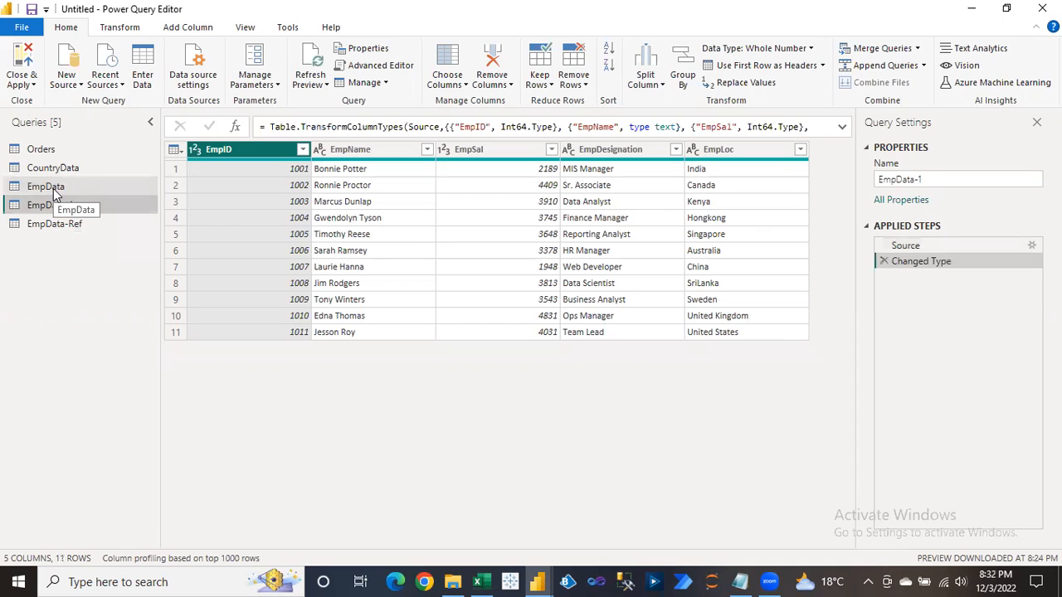
click(53, 188)
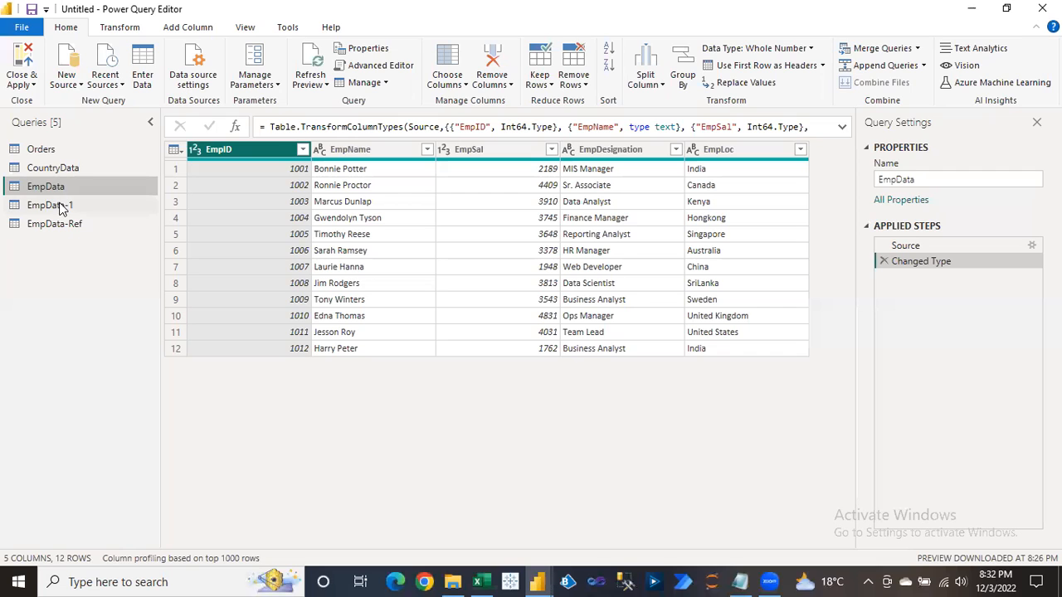
click(61, 207)
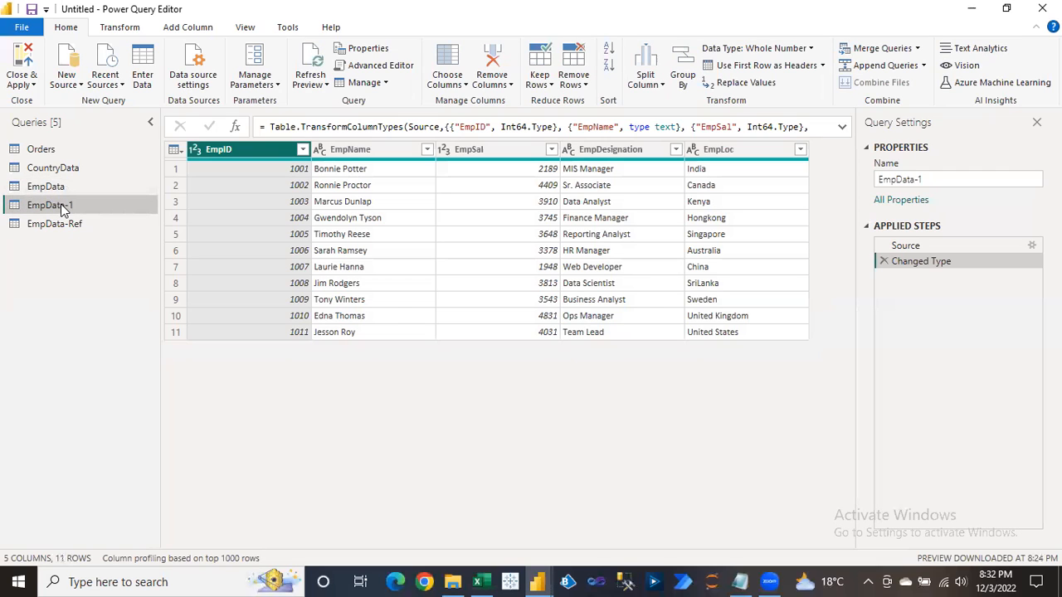
click(50, 187)
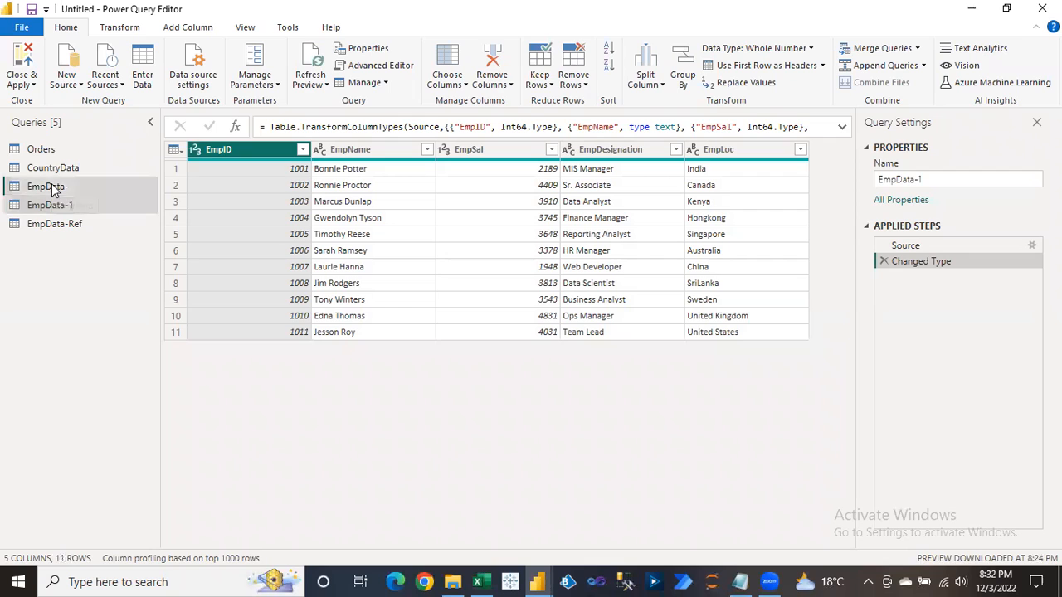
click(50, 205)
click(48, 188)
click(47, 207)
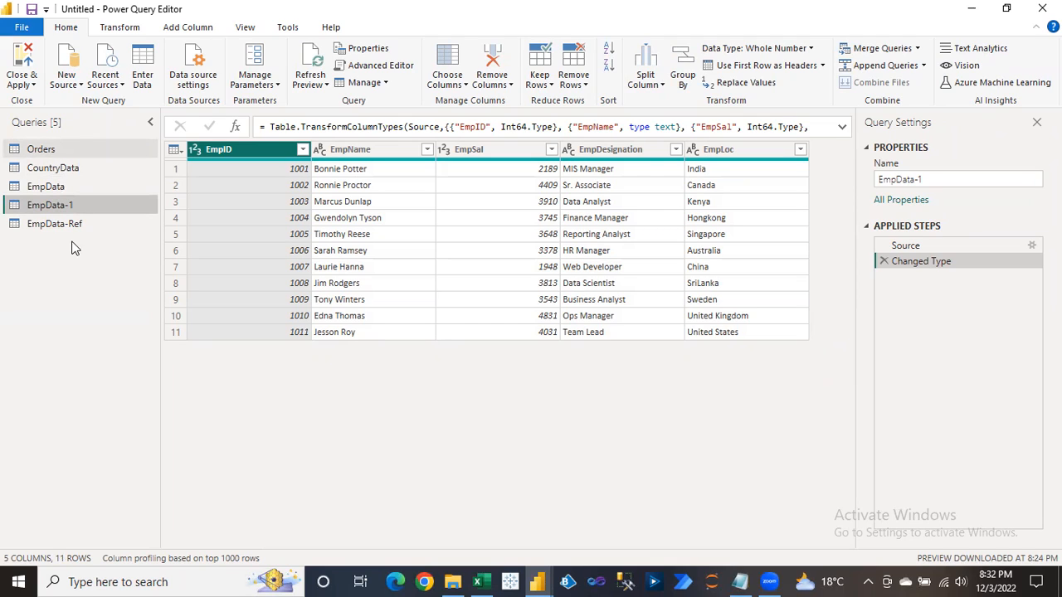
click(48, 150)
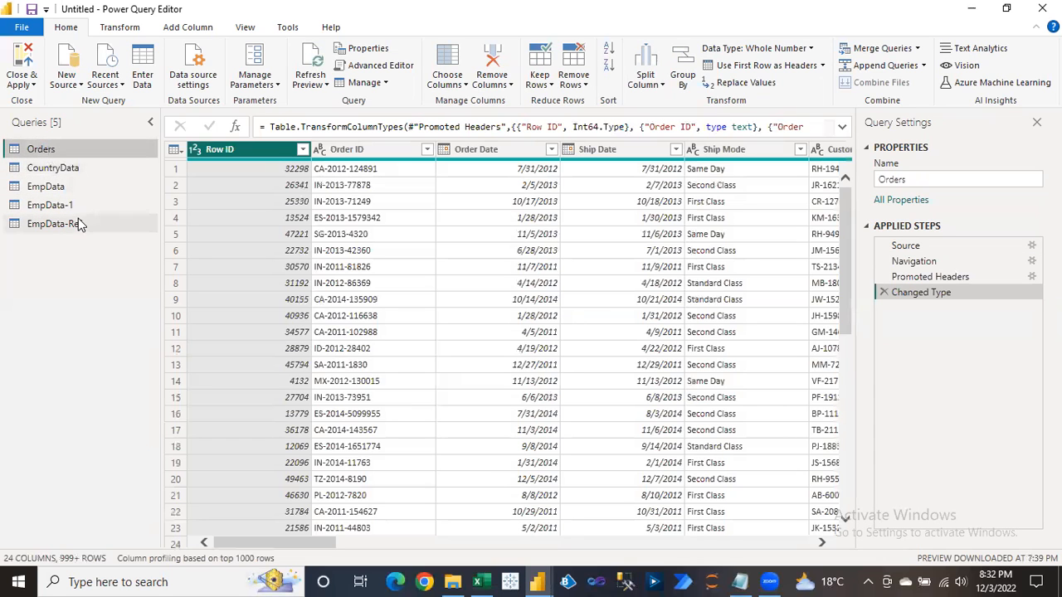
Review EmpData-Ref, EmpData and Orders, ending on the 11-row EmpData-1 query.
click(64, 225)
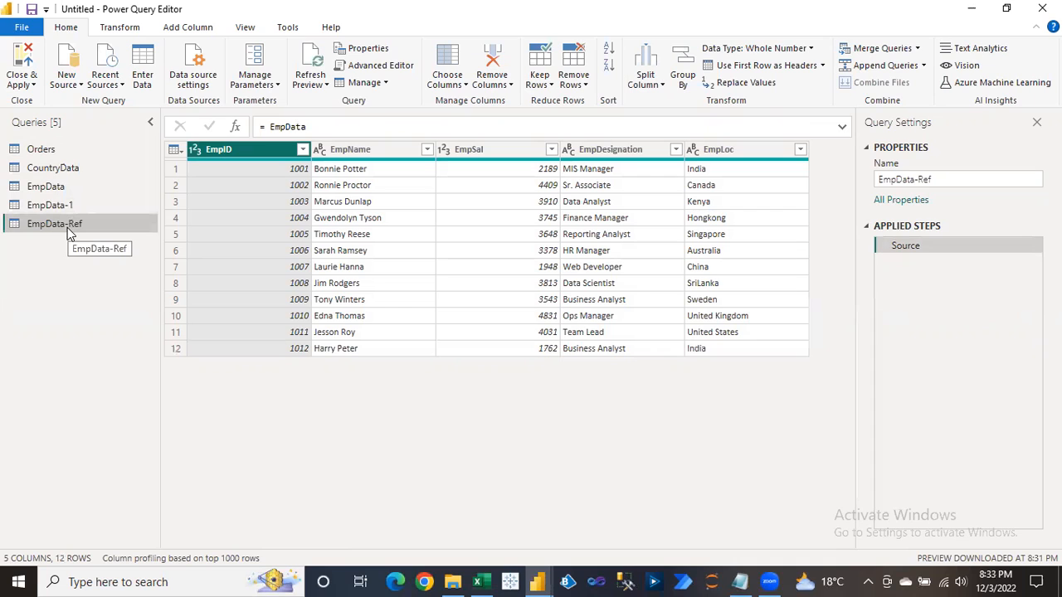
click(55, 189)
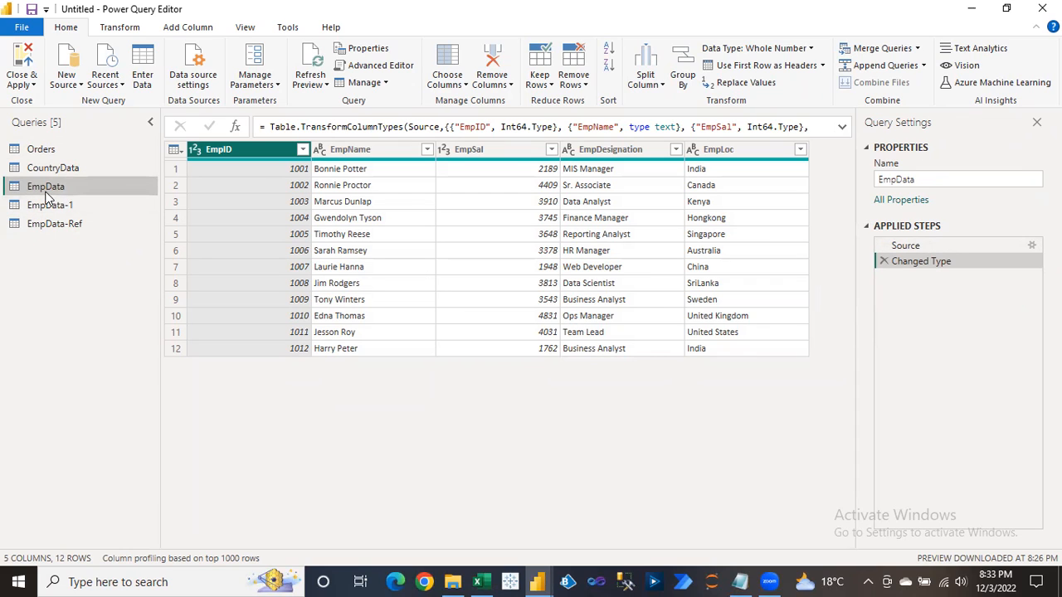
click(68, 224)
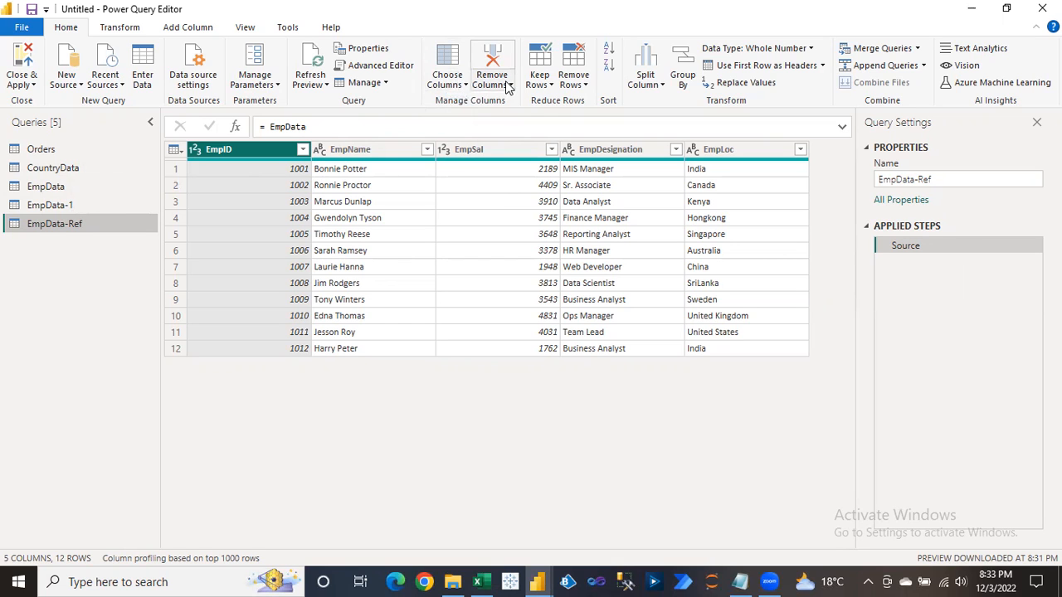
click(73, 151)
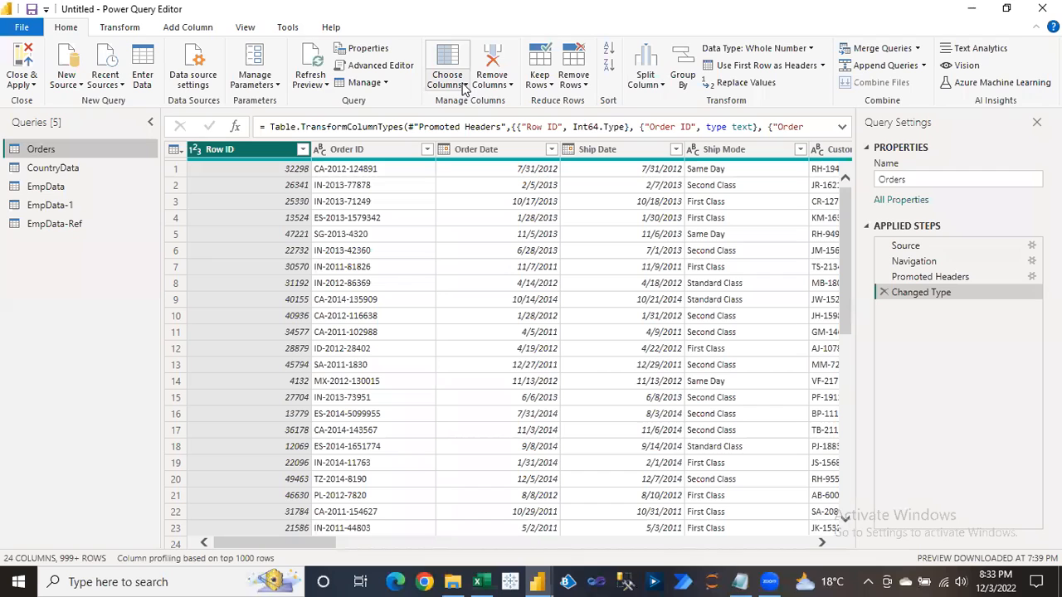
click(60, 224)
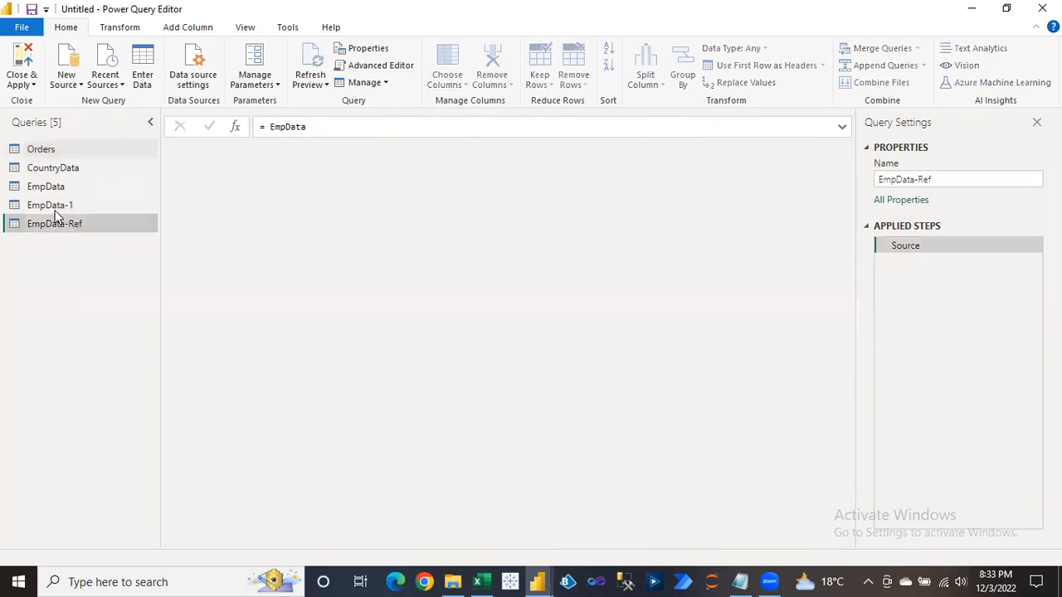
click(52, 209)
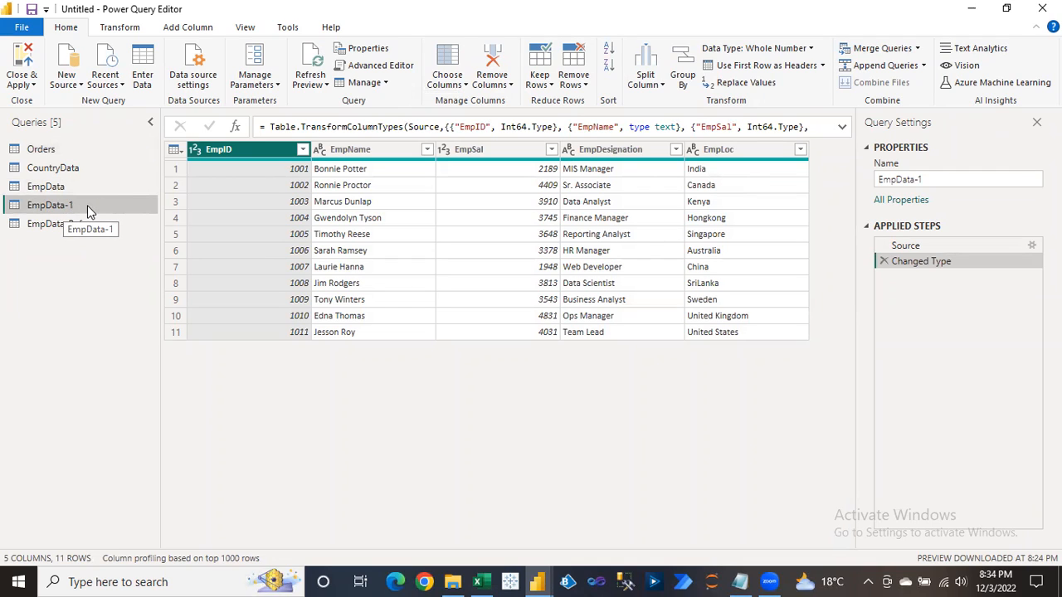
Delete EmpData-1 via Manage > Delete, confirm, then open EmpData-Ref.
click(383, 86)
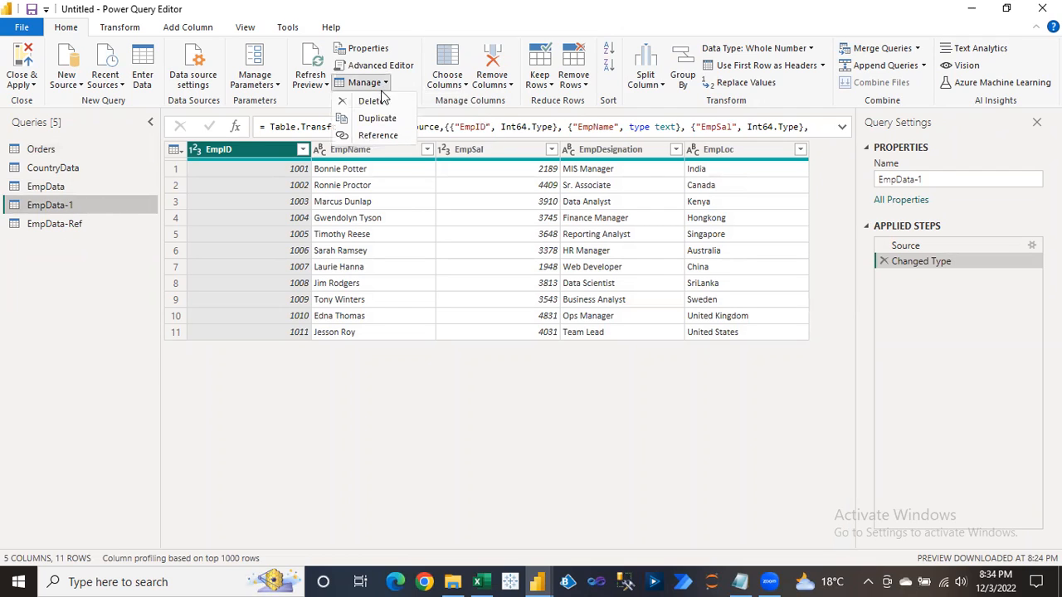
click(371, 102)
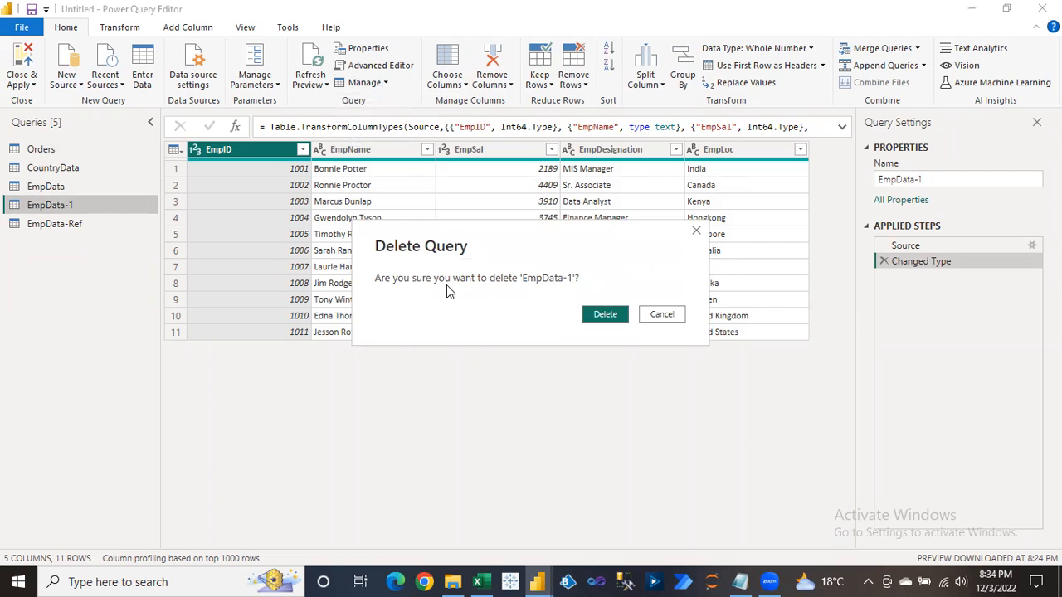
click(604, 319)
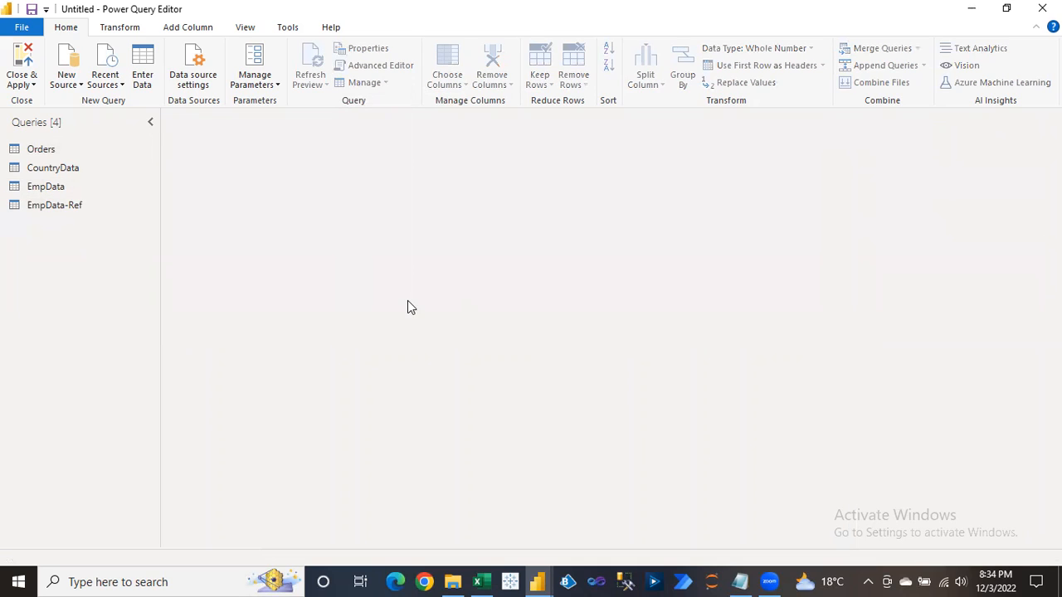
click(56, 205)
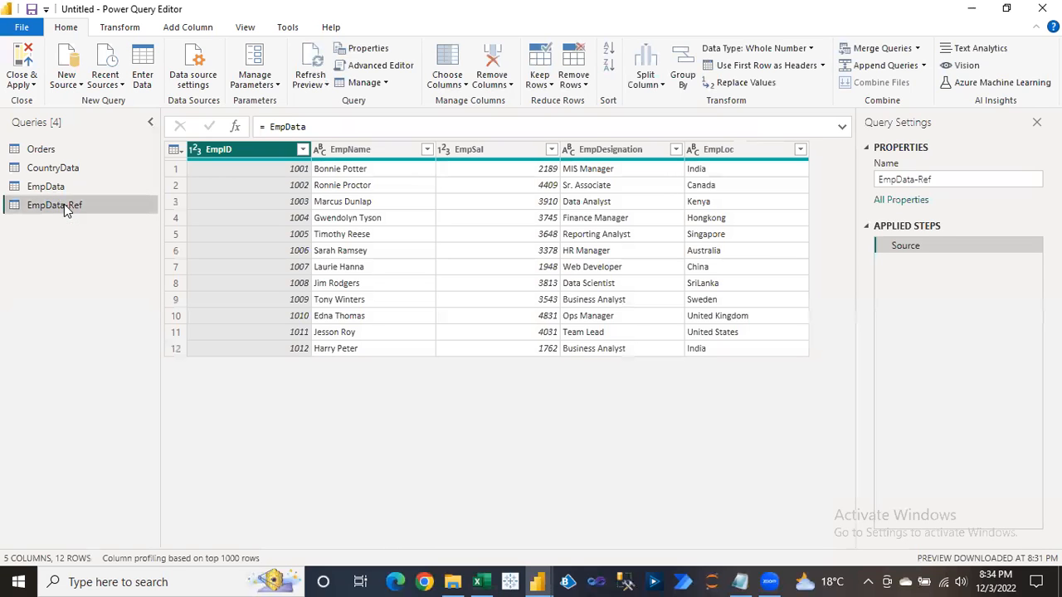
Attempt to delete EmpData and dismiss the warning that EmpData-Ref still references it.
click(50, 189)
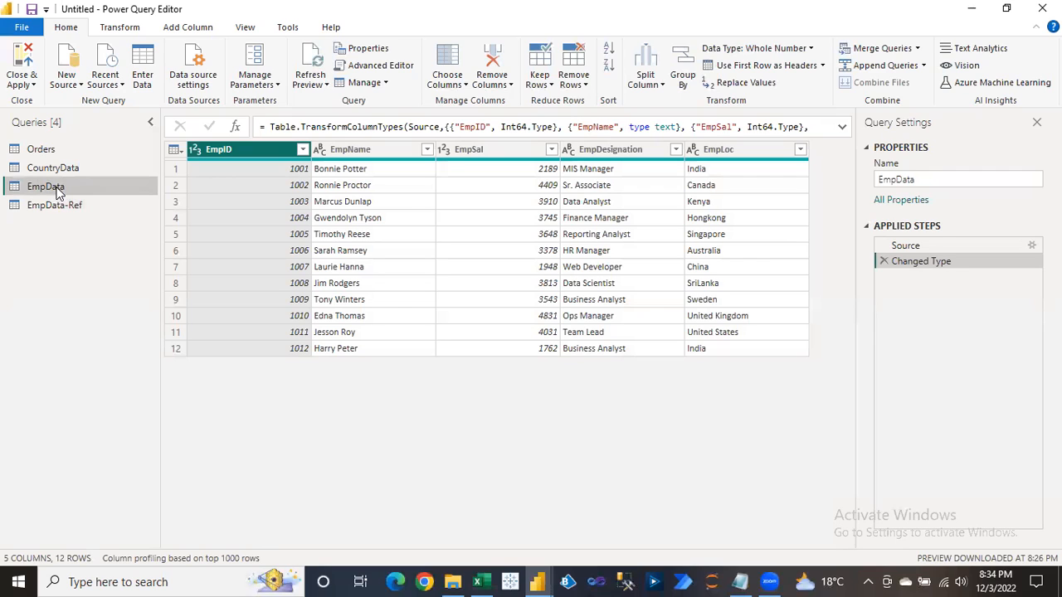
right_click(58, 194)
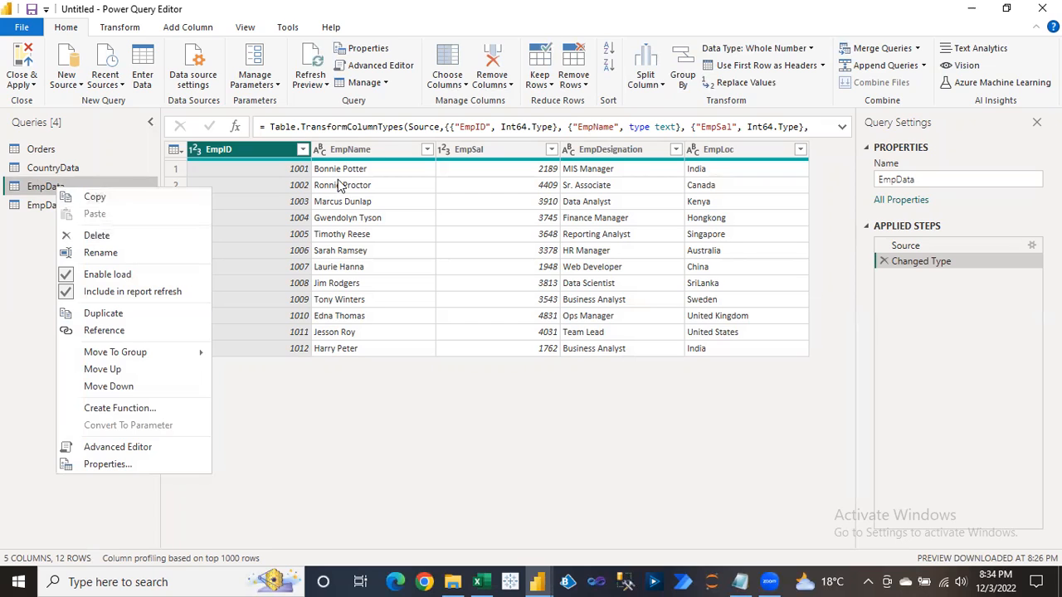
click(387, 84)
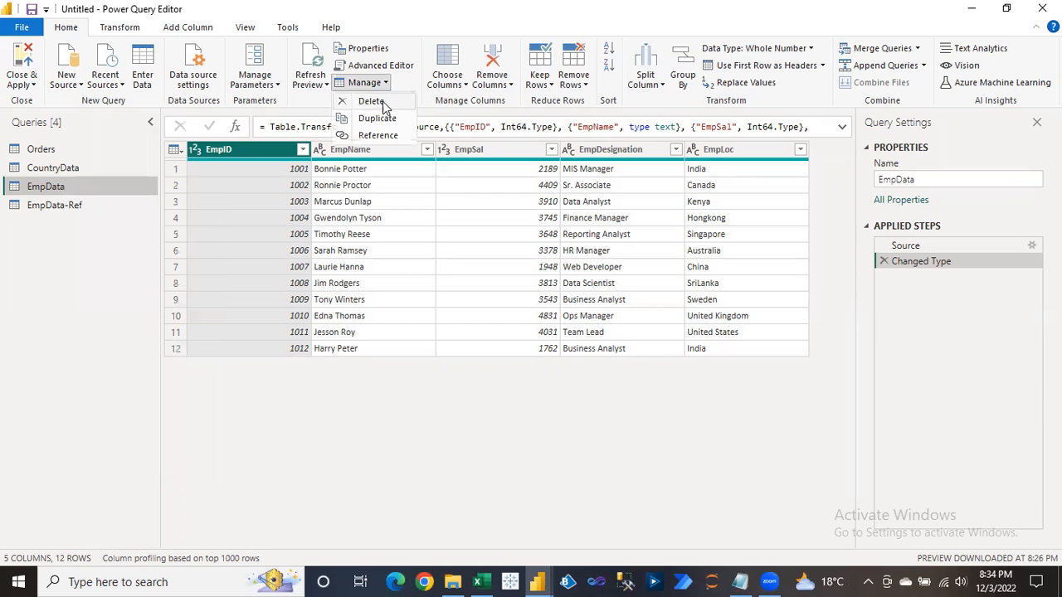
click(378, 102)
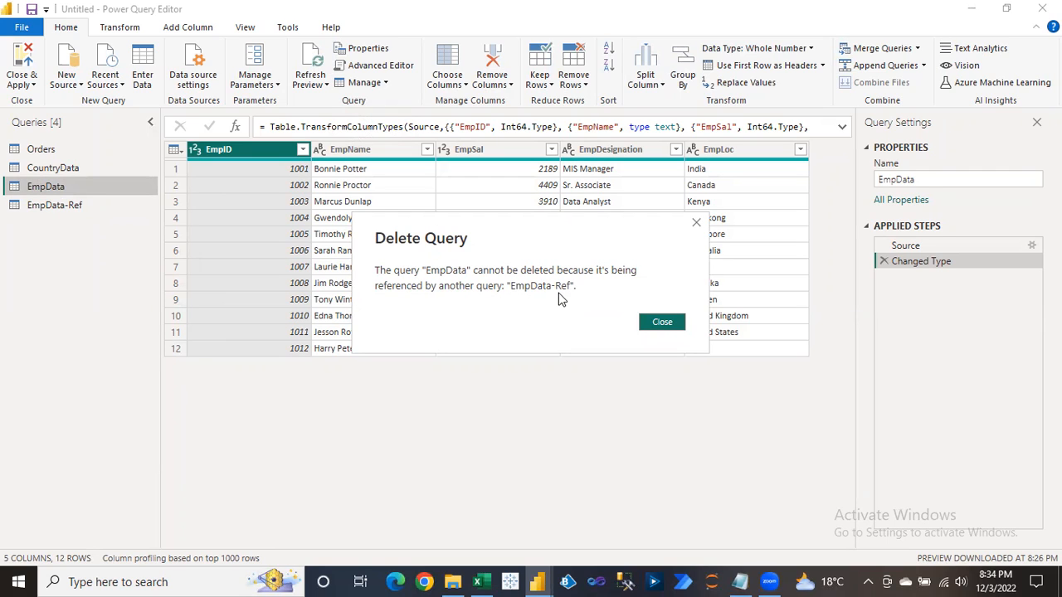
click(696, 225)
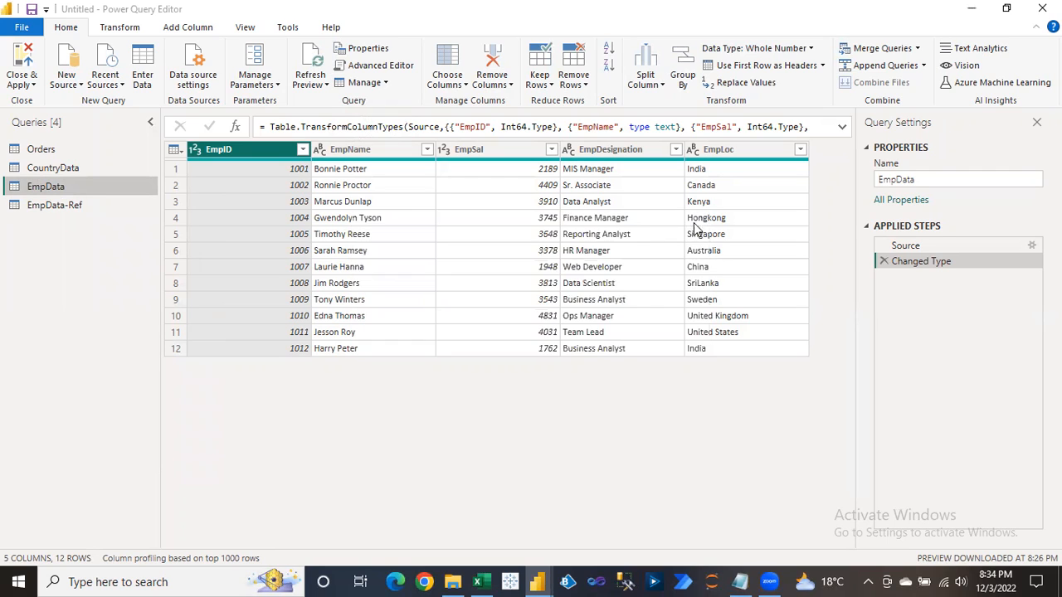
Compare the EmpData and EmpData-Ref queries by switching between them.
click(53, 209)
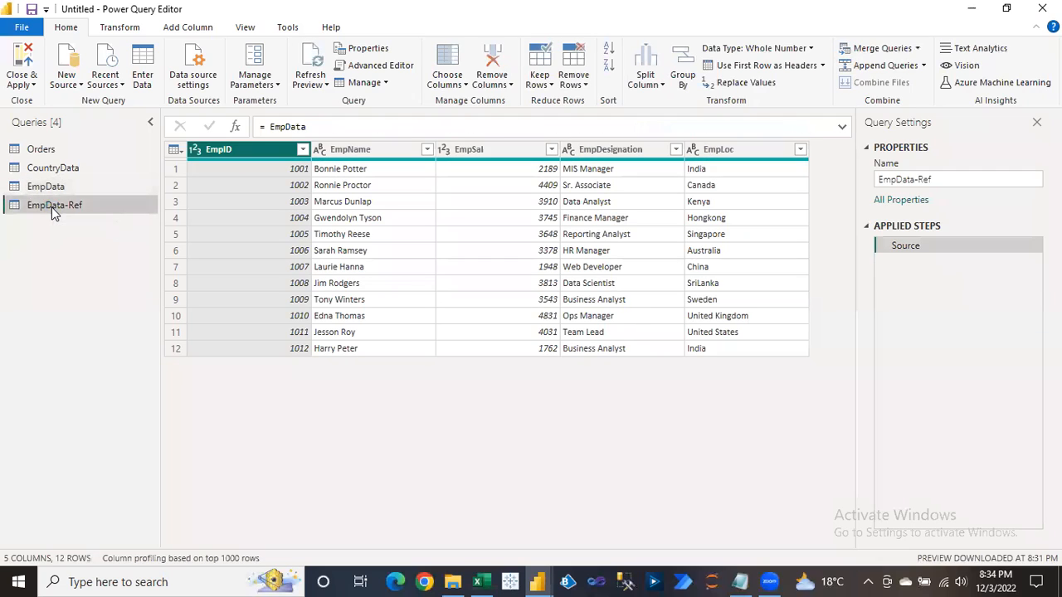
click(41, 187)
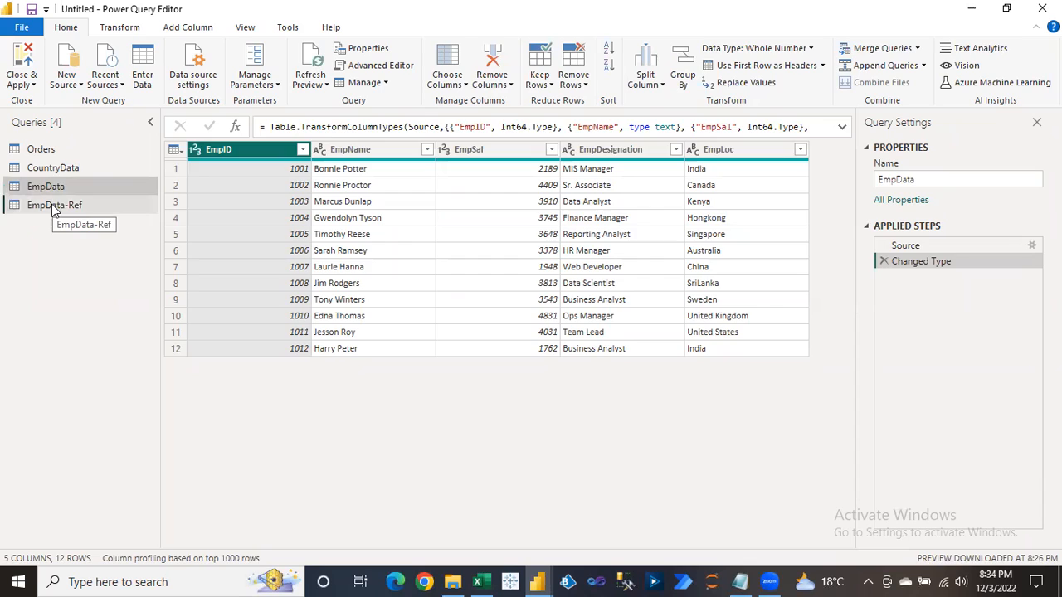
click(54, 209)
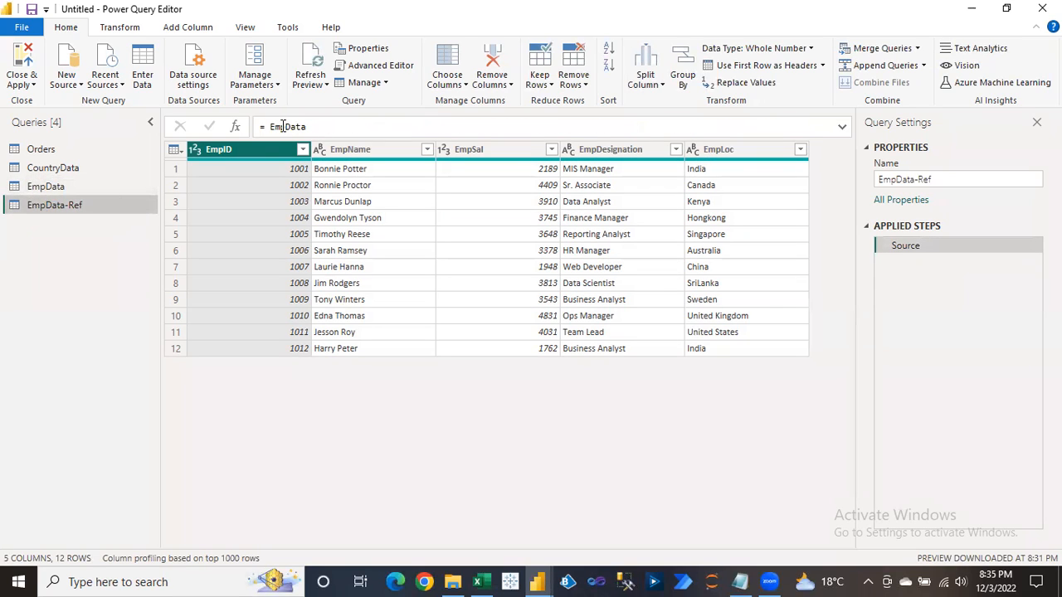
click(53, 187)
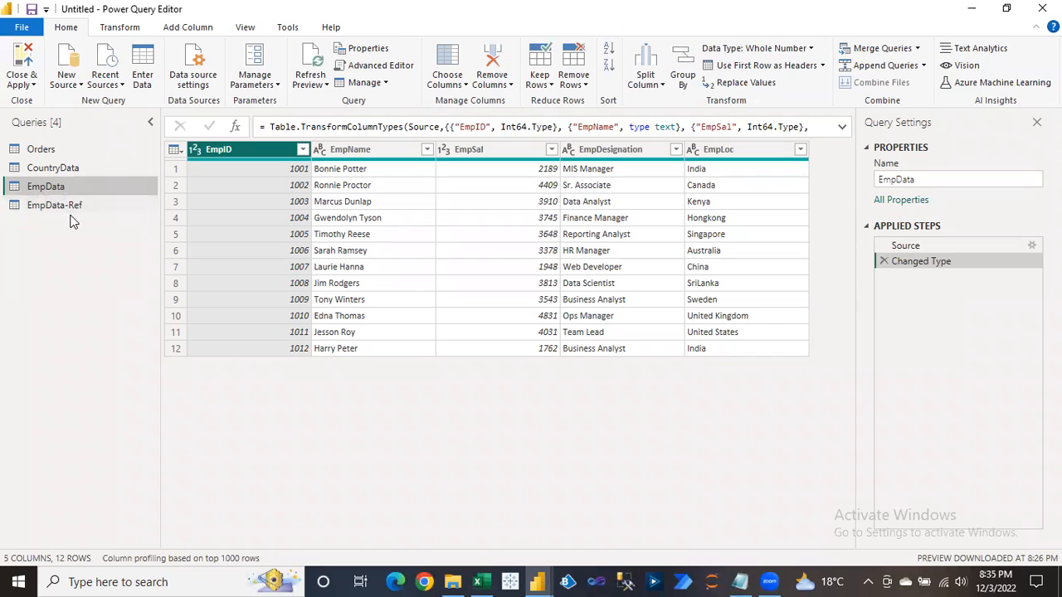
click(64, 208)
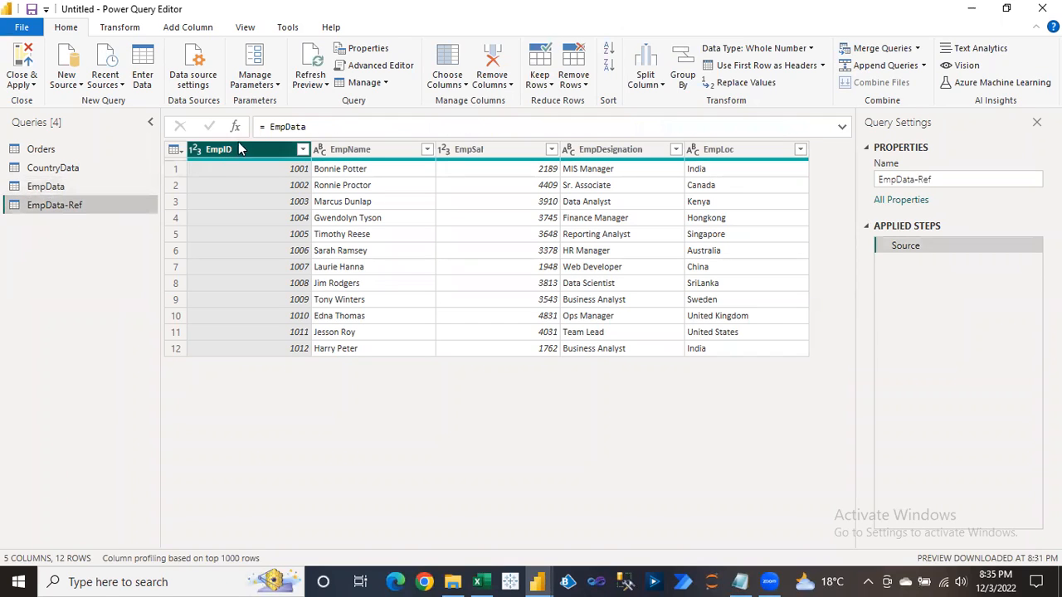
Replace EmpData with CountryData in EmpData-Ref's source formula, giving Country and Sales.
drag(266, 127, 318, 127)
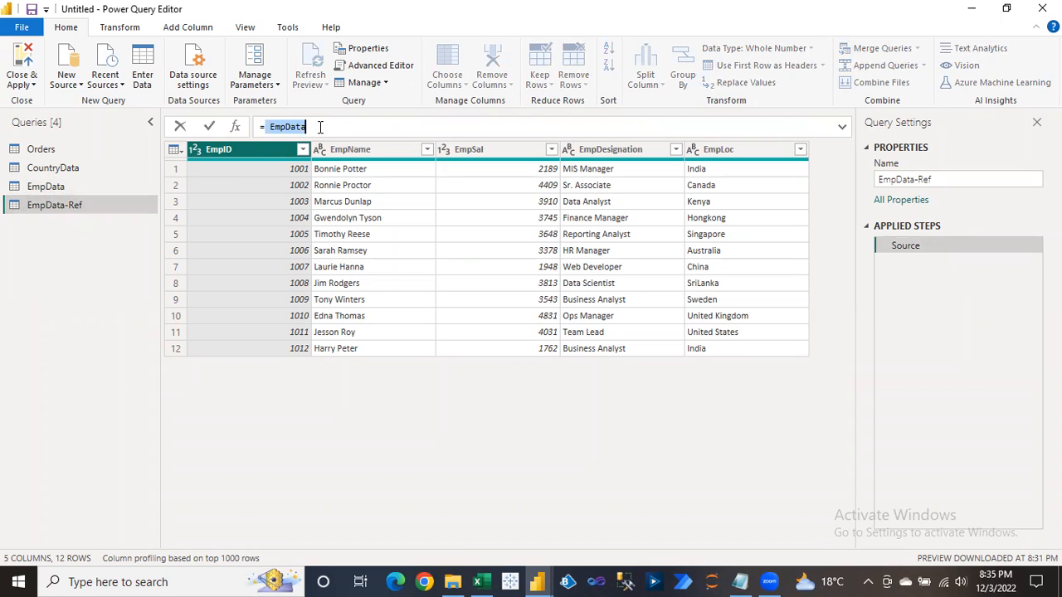
text(=Country)
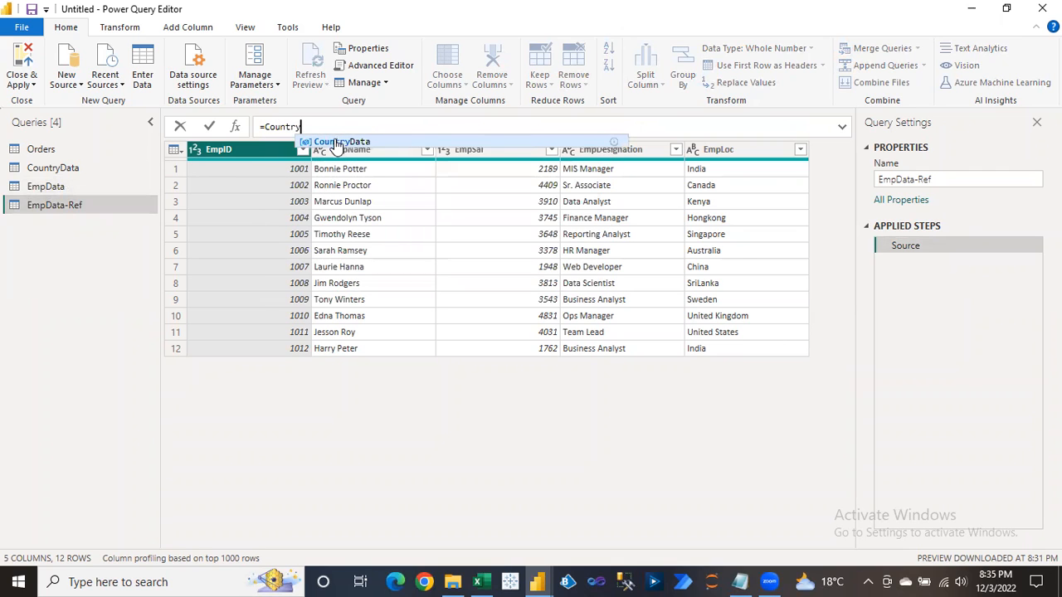
click(336, 142)
key(Return)
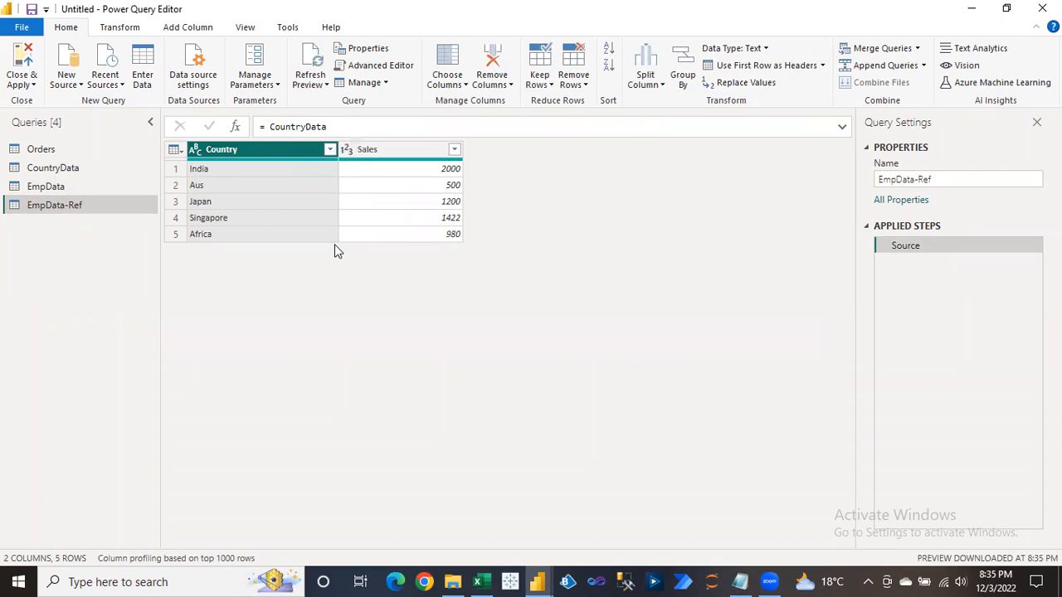
click(82, 187)
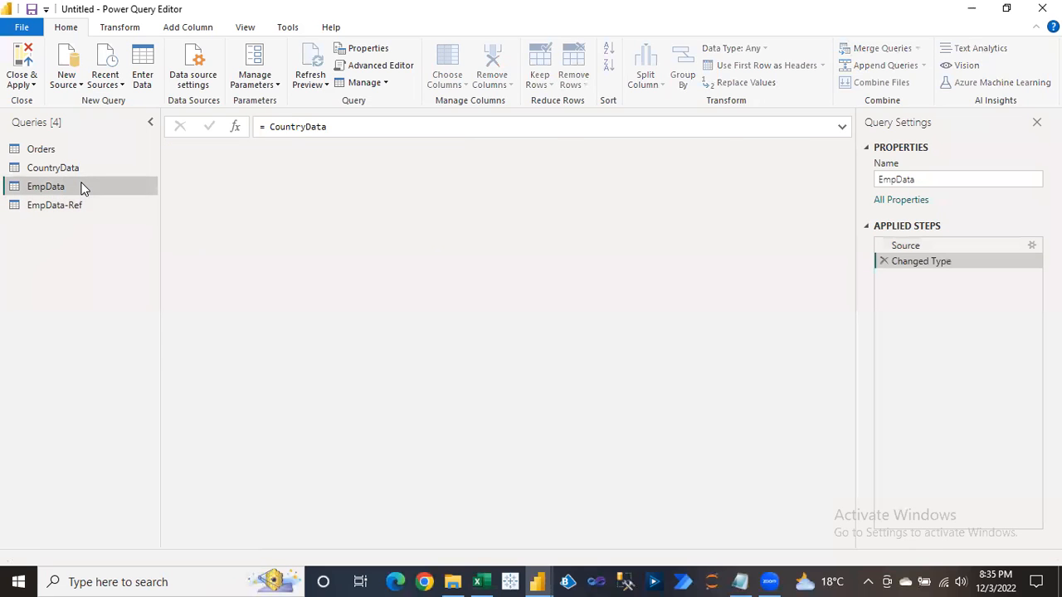
right_click(82, 186)
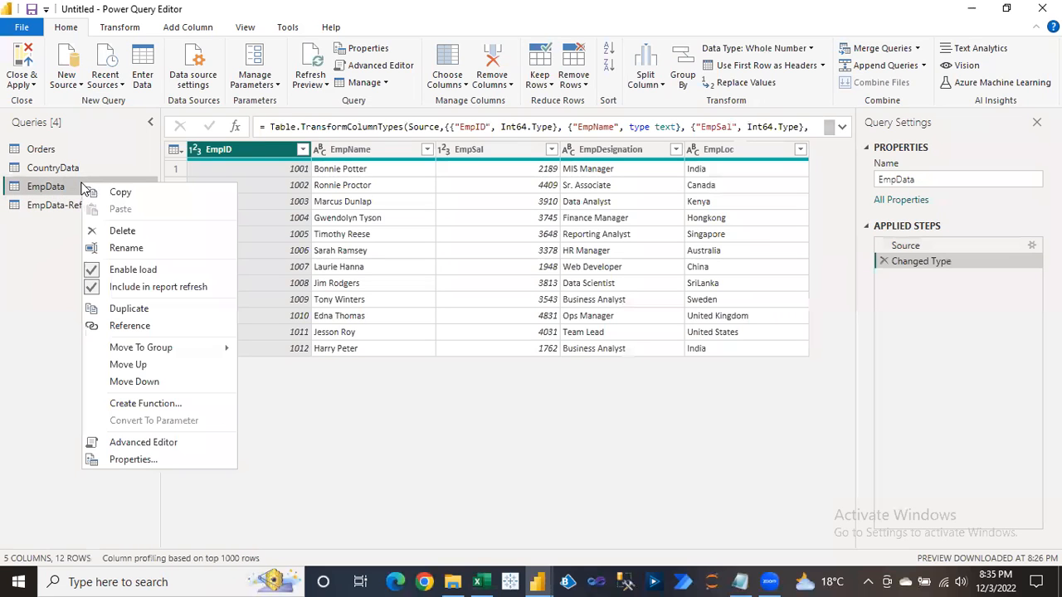
Delete EmpData, then attempt deleting CountryData and dismiss the referenced-query warning.
click(123, 232)
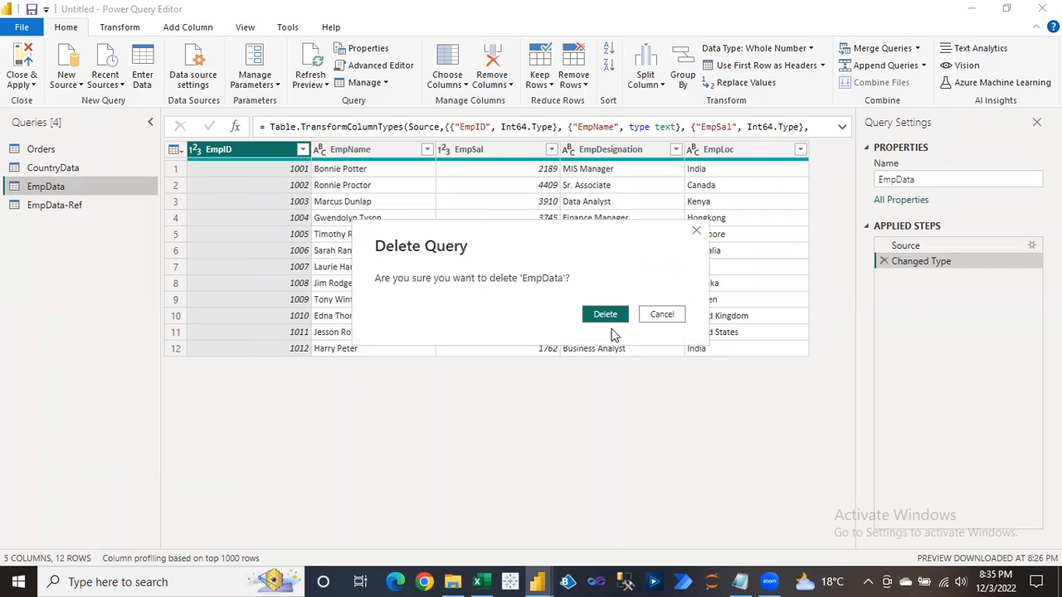
click(606, 315)
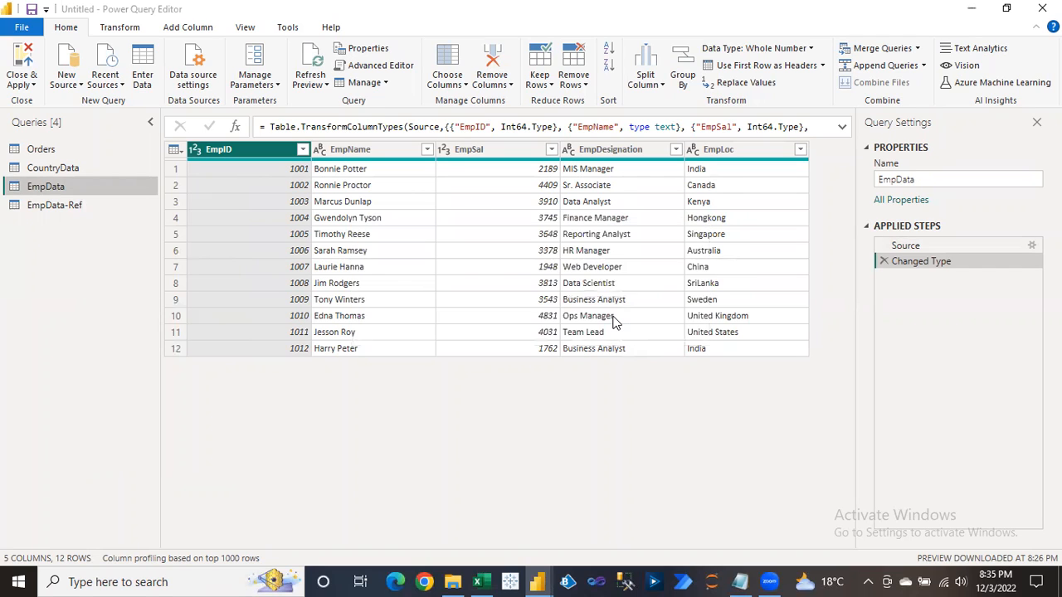
click(68, 169)
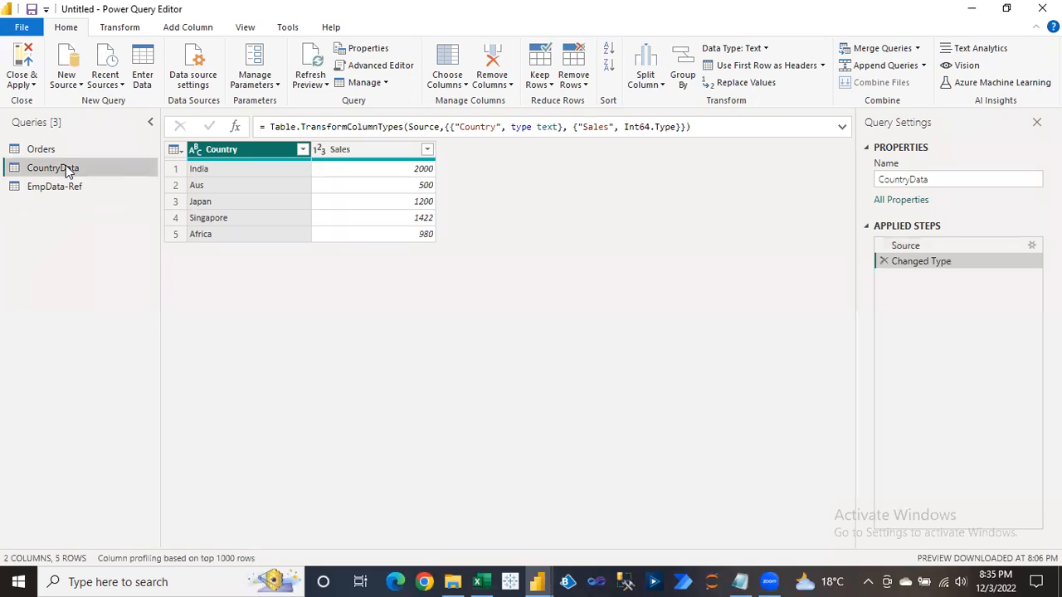
click(52, 190)
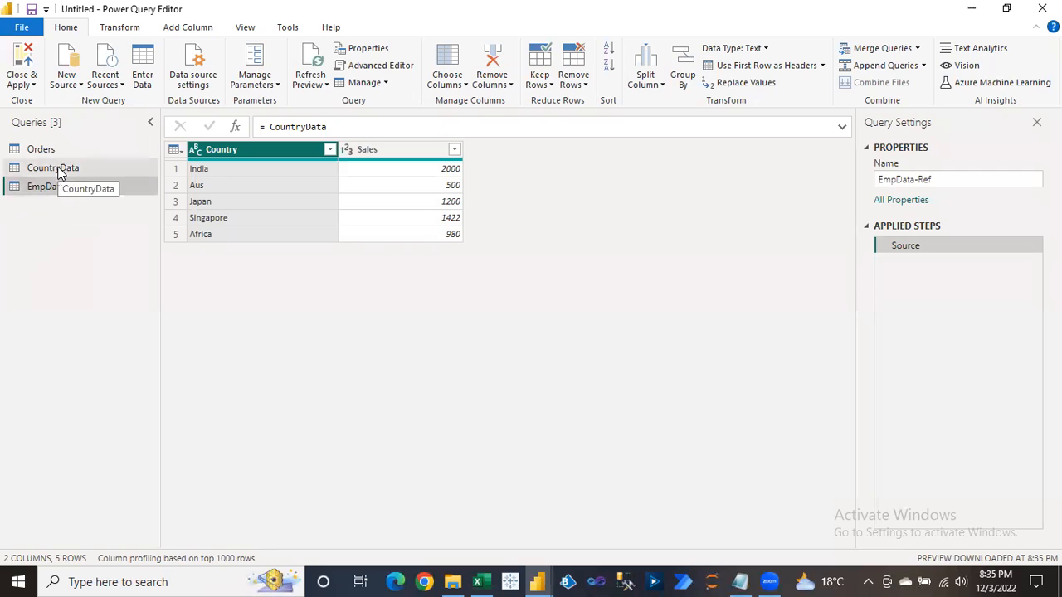
click(60, 171)
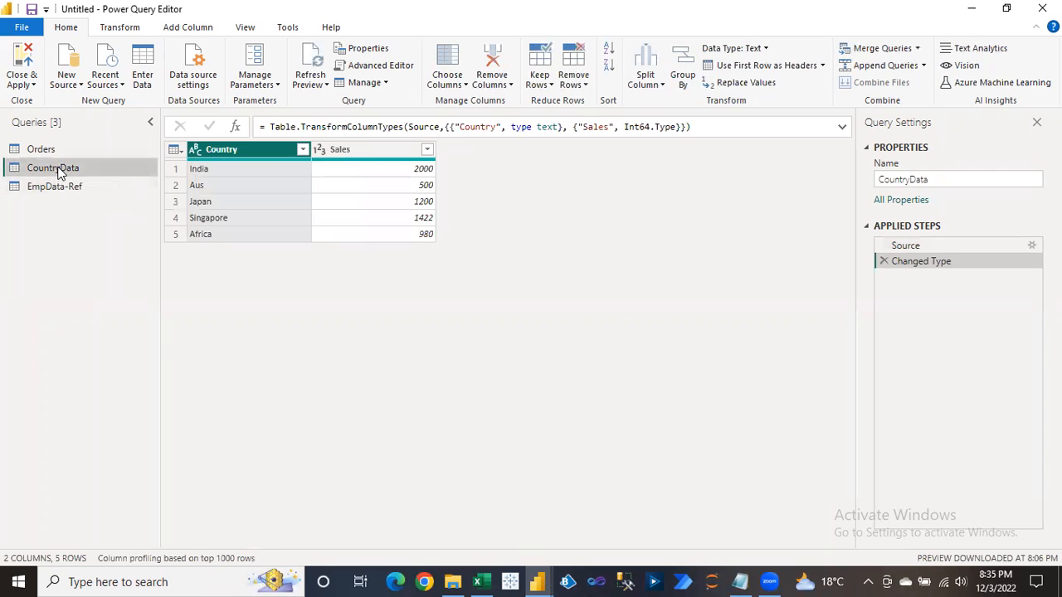
click(378, 82)
click(381, 100)
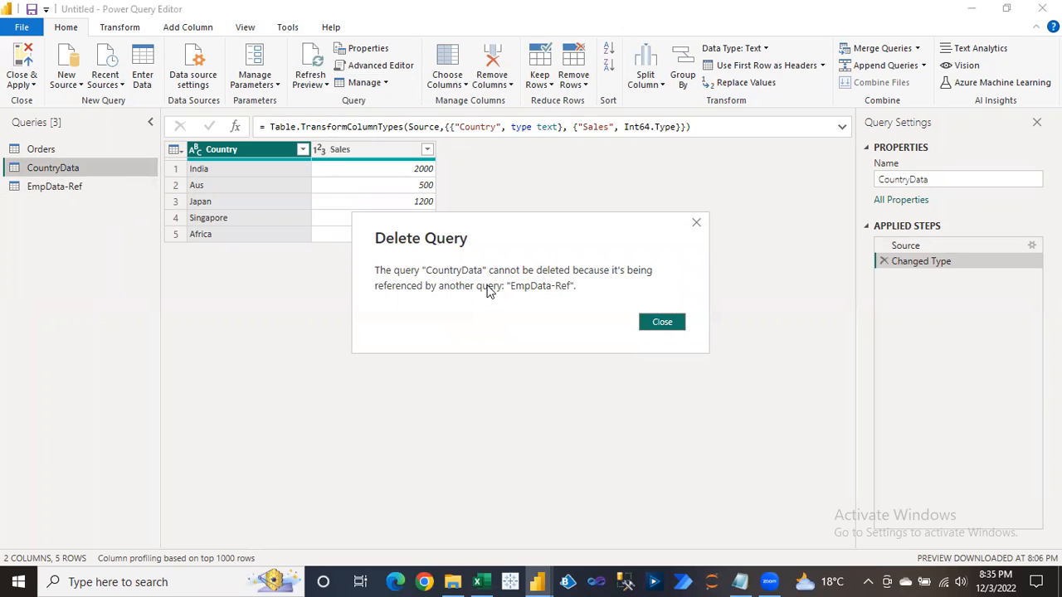
click(671, 322)
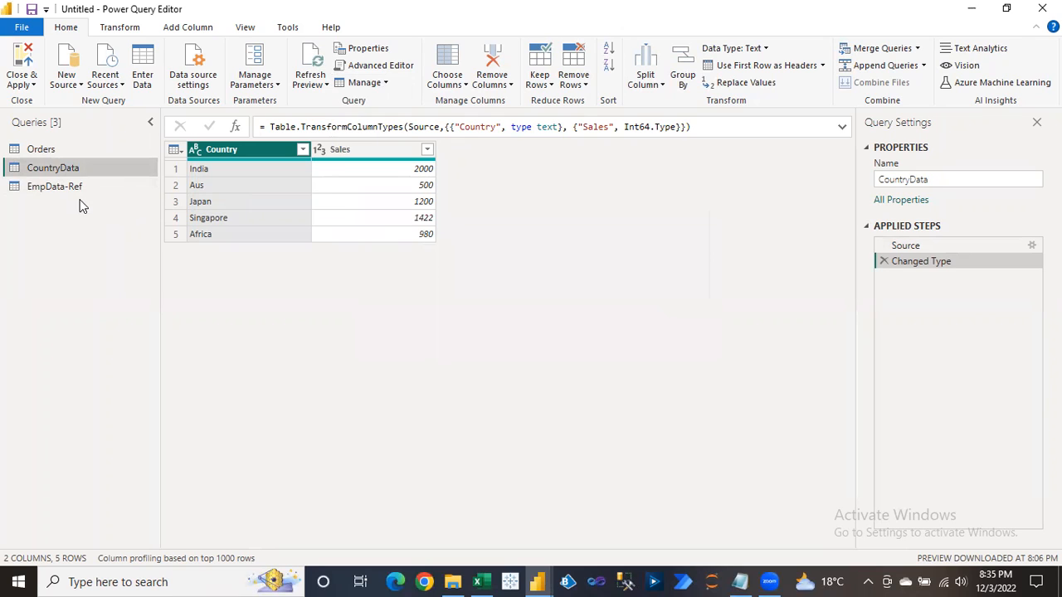
Delete the EmpData-Ref query and return to the Orders query.
click(73, 188)
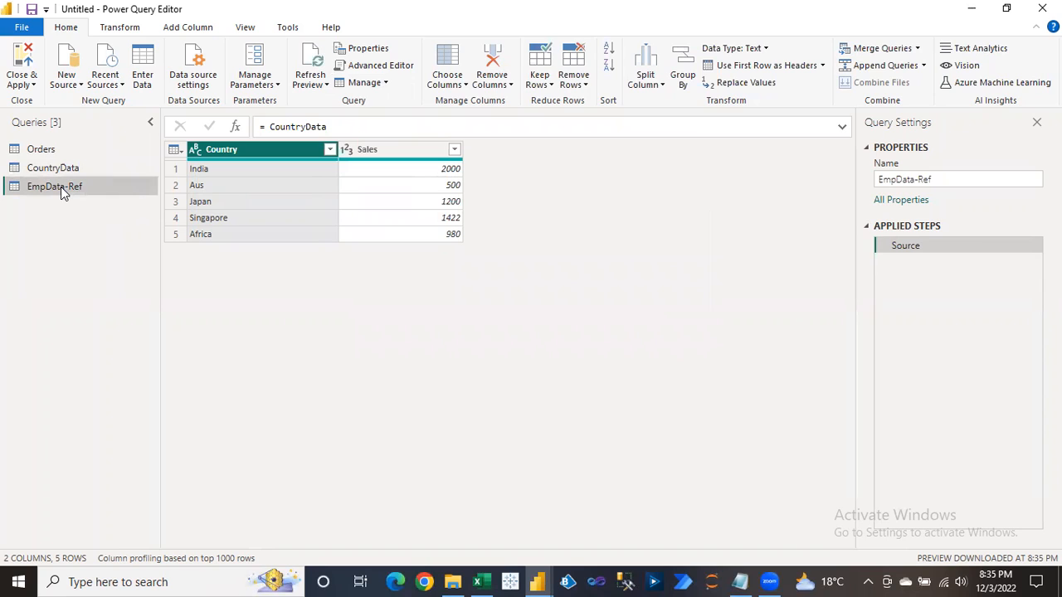
right_click(60, 187)
click(94, 236)
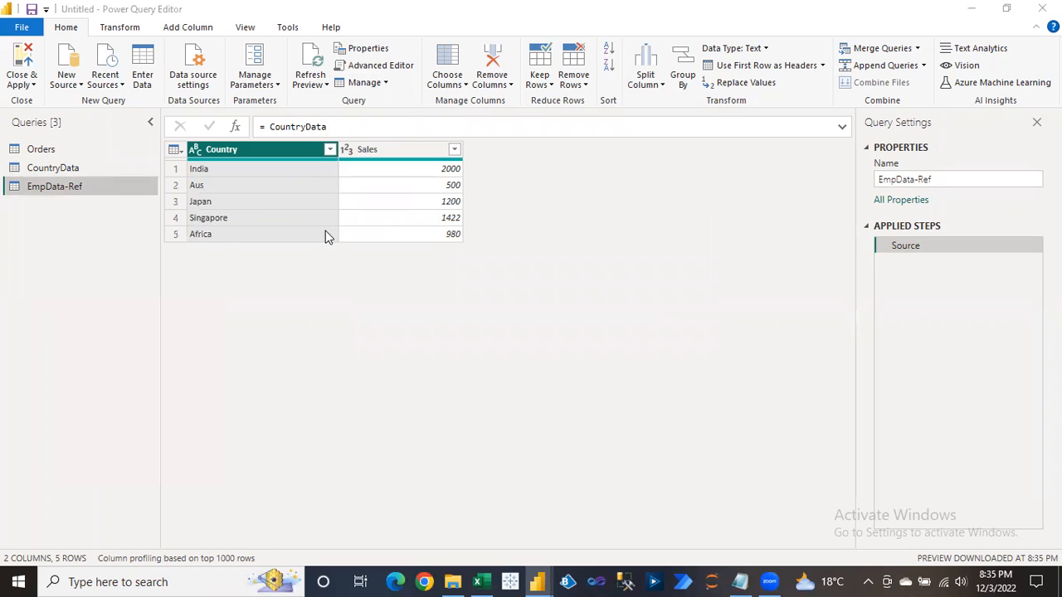
click(603, 315)
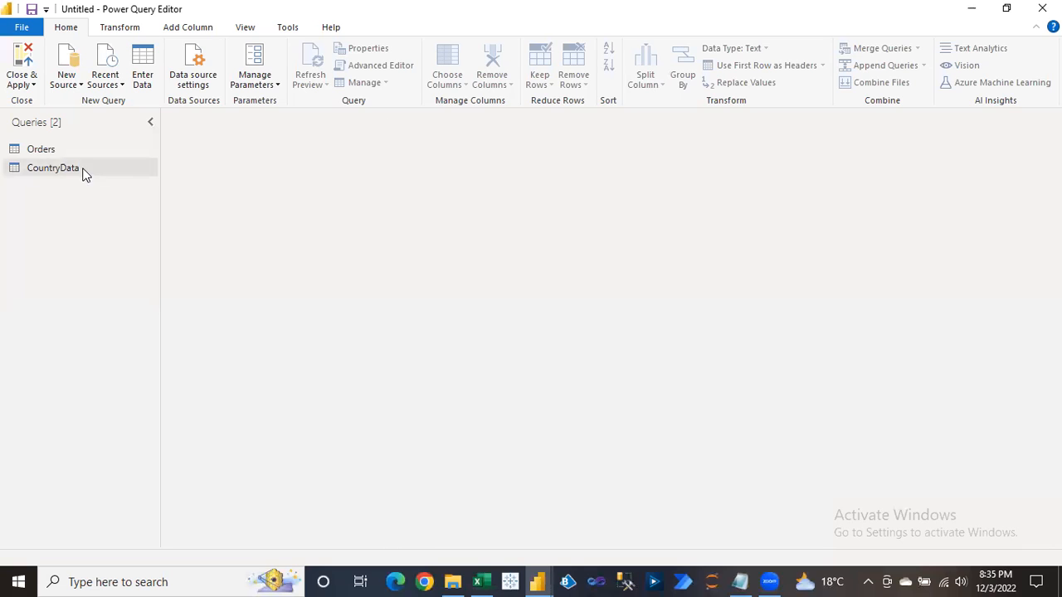
click(59, 151)
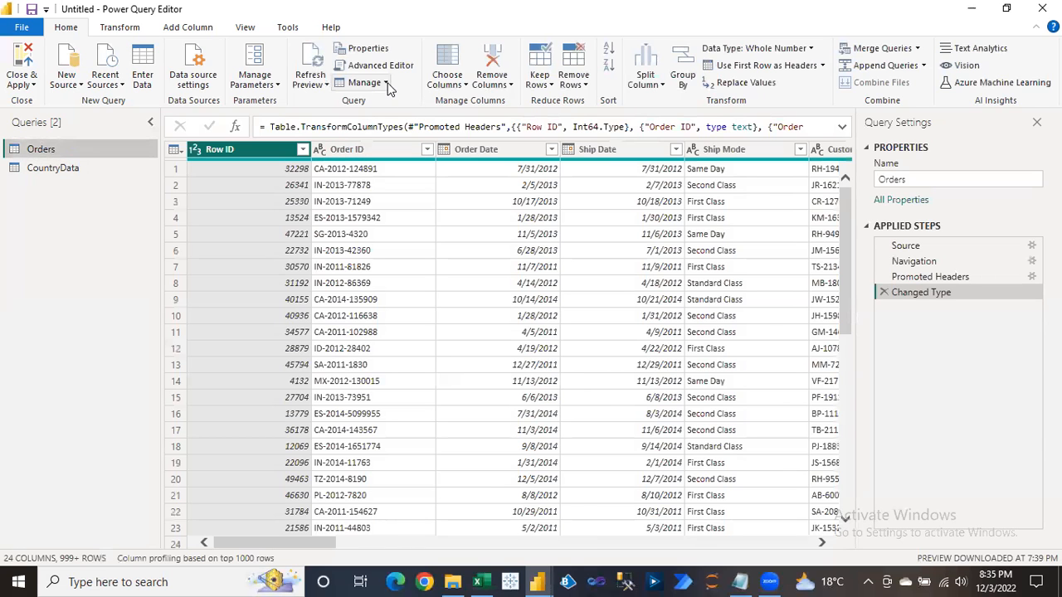
Look through Orders' Manage and context menus, then bring up the Choose Columns dropdown.
click(385, 83)
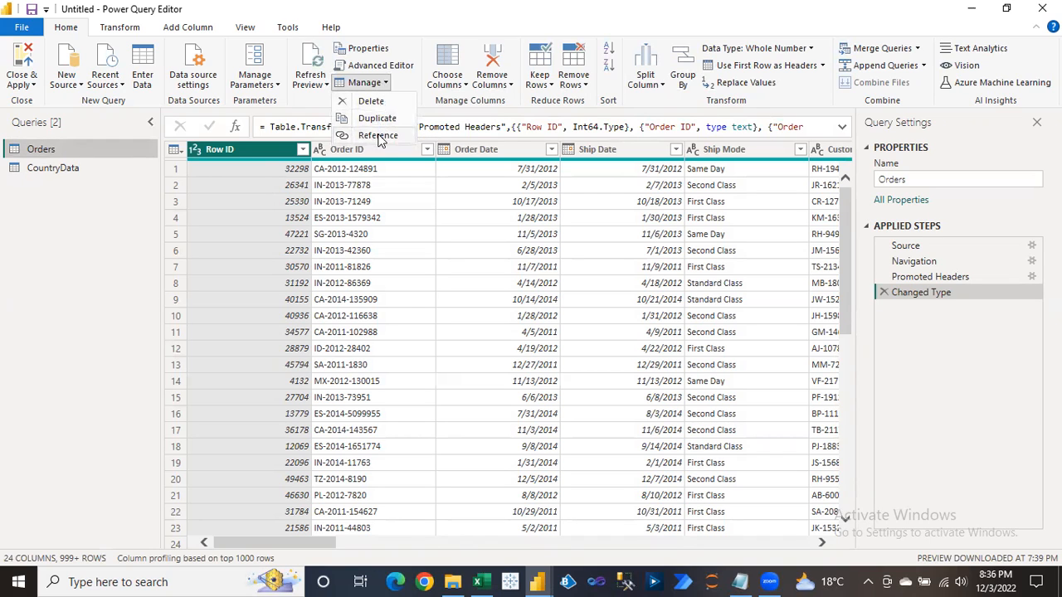
right_click(41, 155)
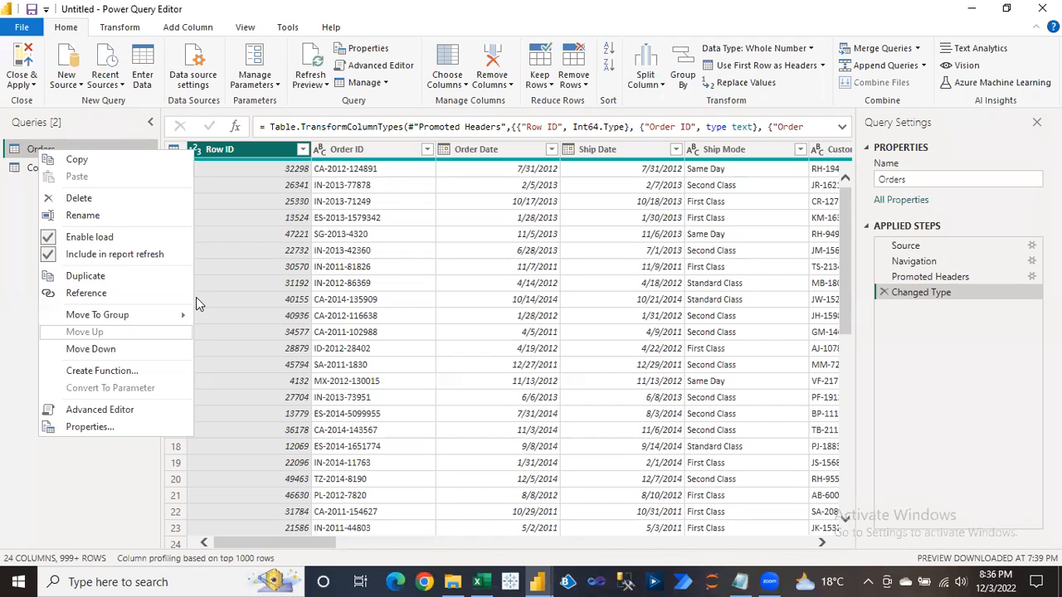
click(7, 362)
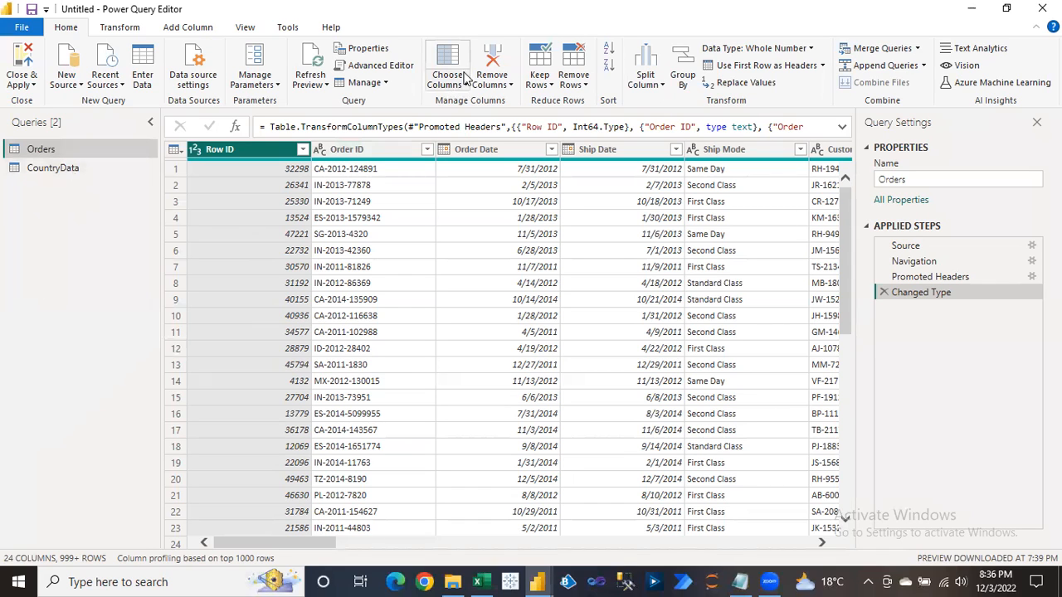
click(373, 185)
click(454, 87)
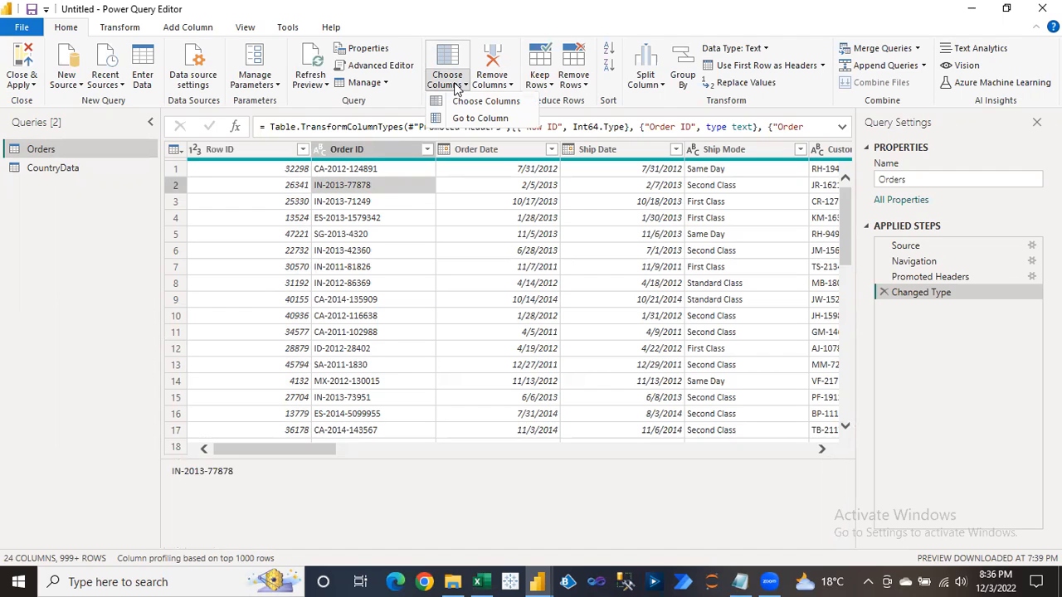
click(405, 384)
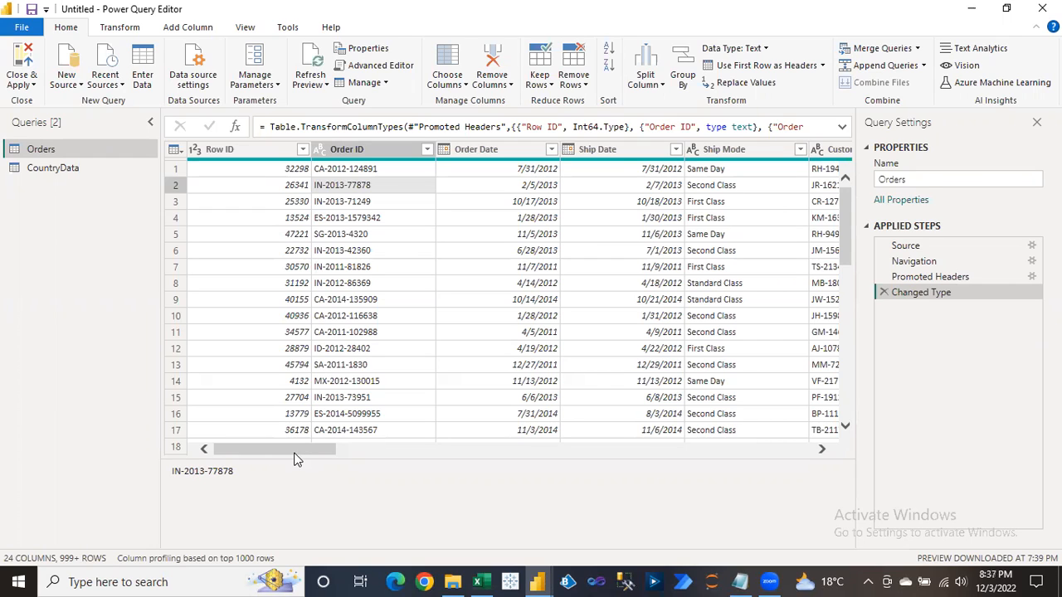
drag(318, 453, 232, 458)
click(453, 84)
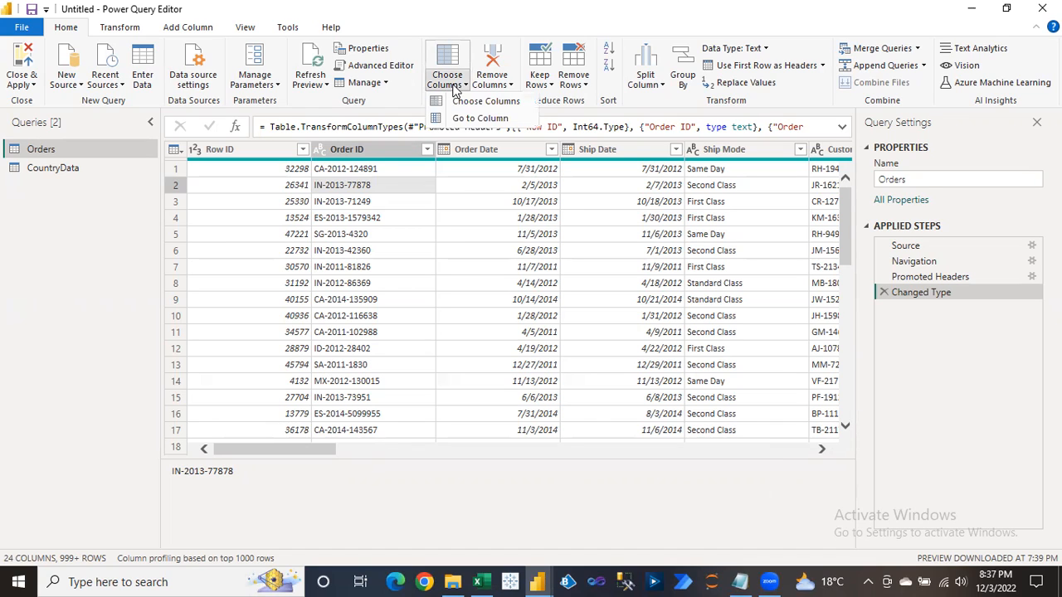
click(477, 121)
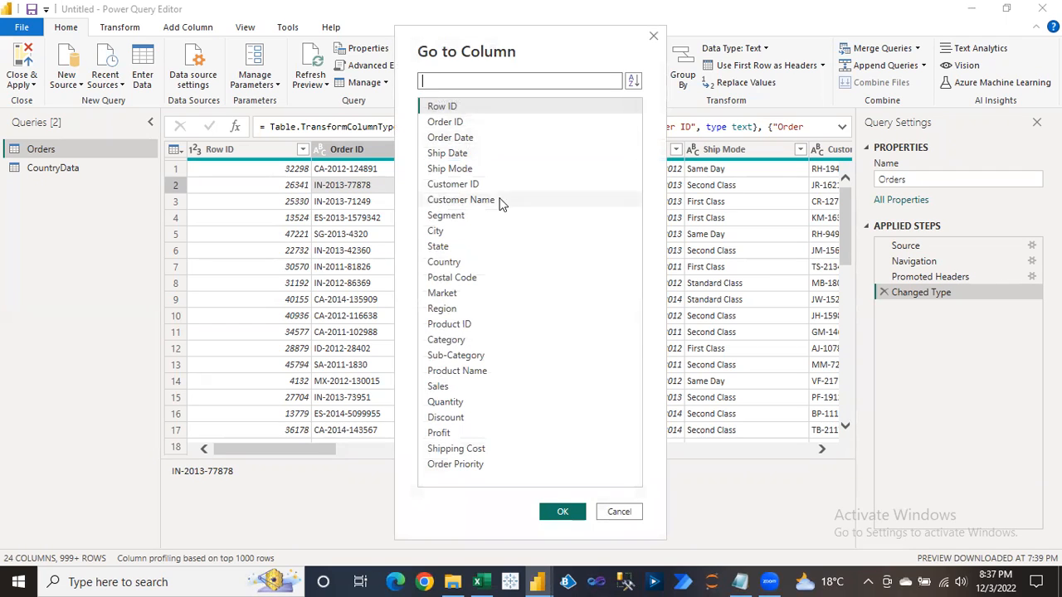
click(453, 390)
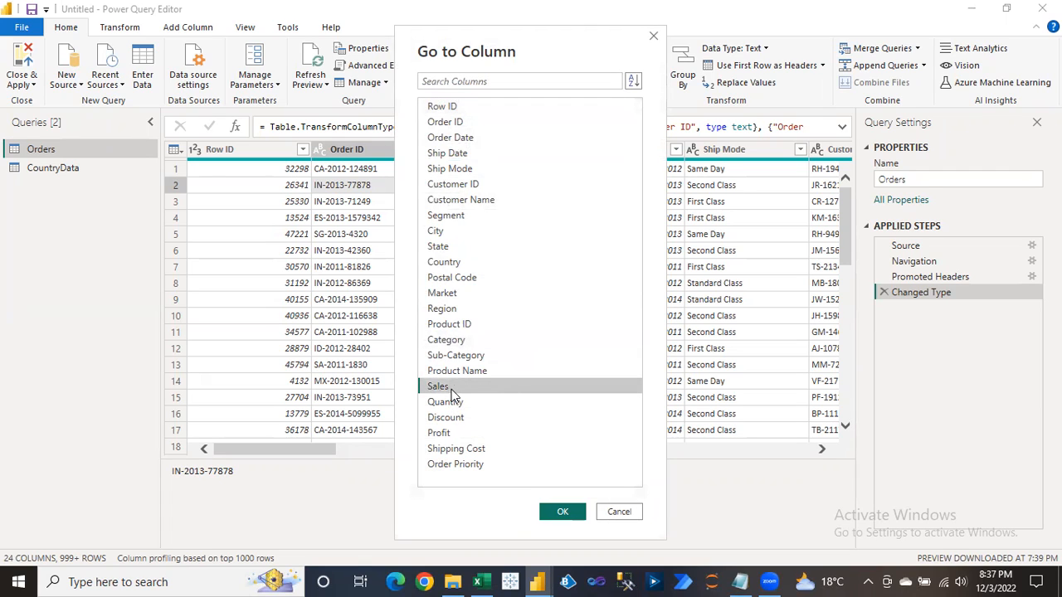
click(562, 514)
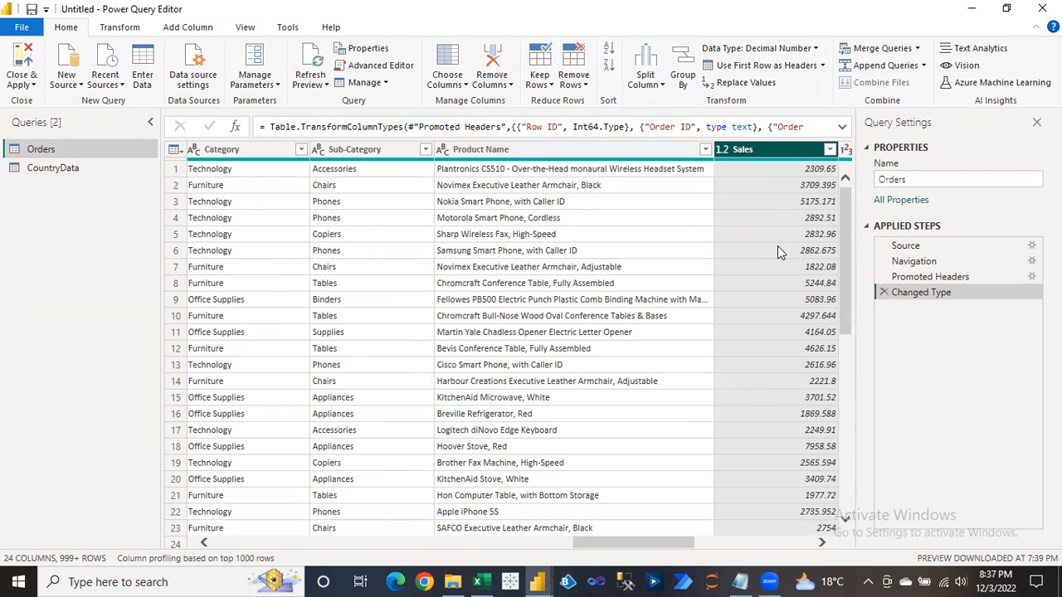
click(781, 204)
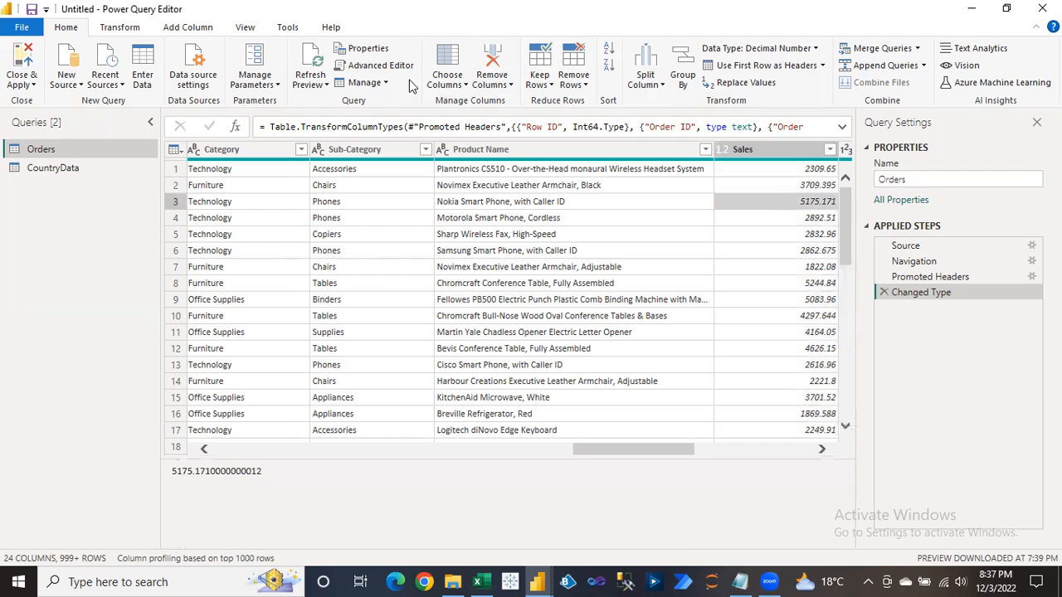
click(446, 83)
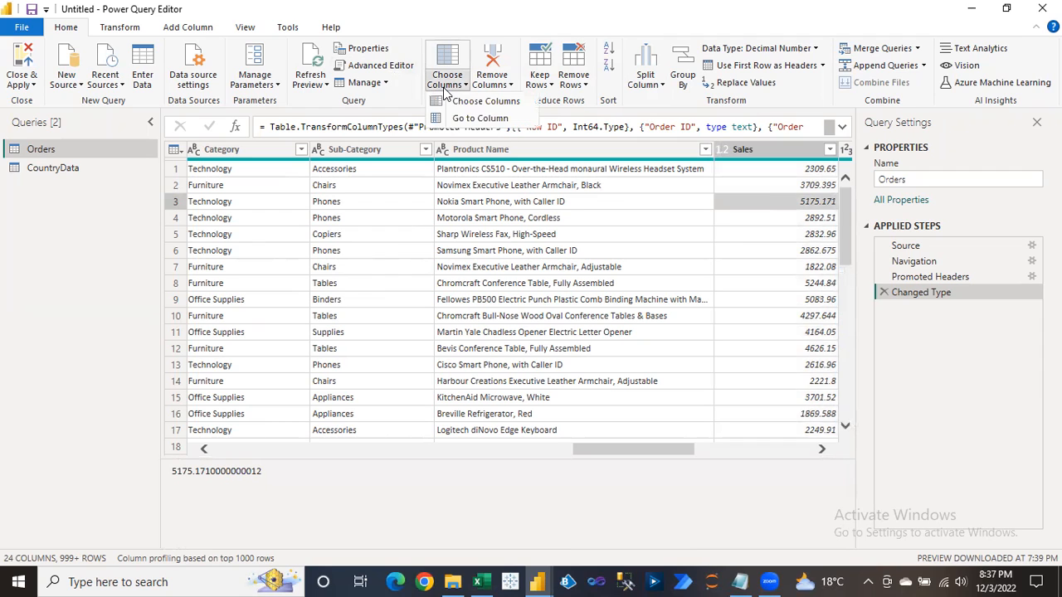
click(466, 125)
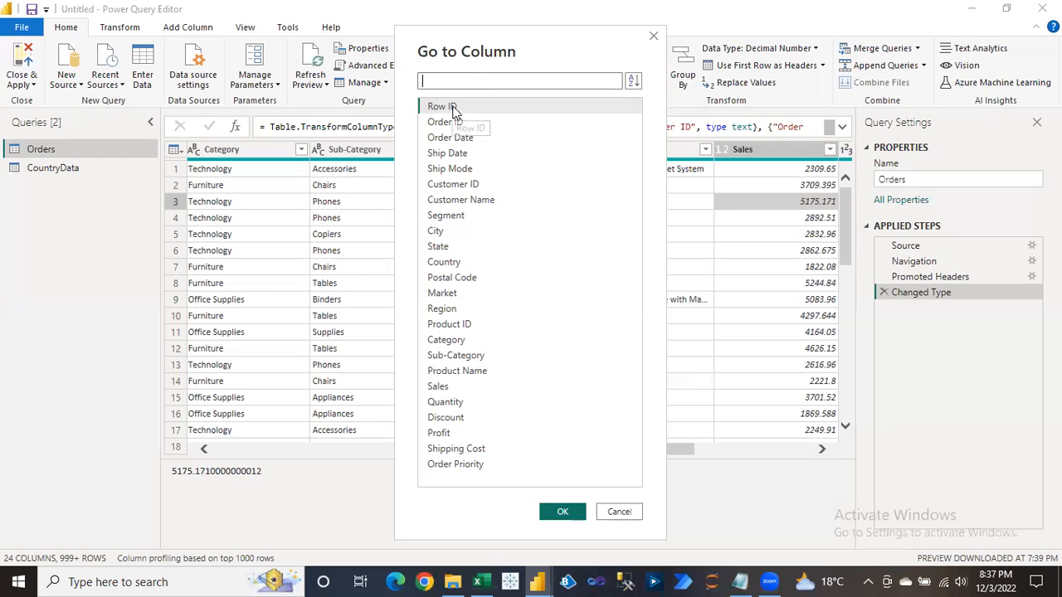
click(460, 110)
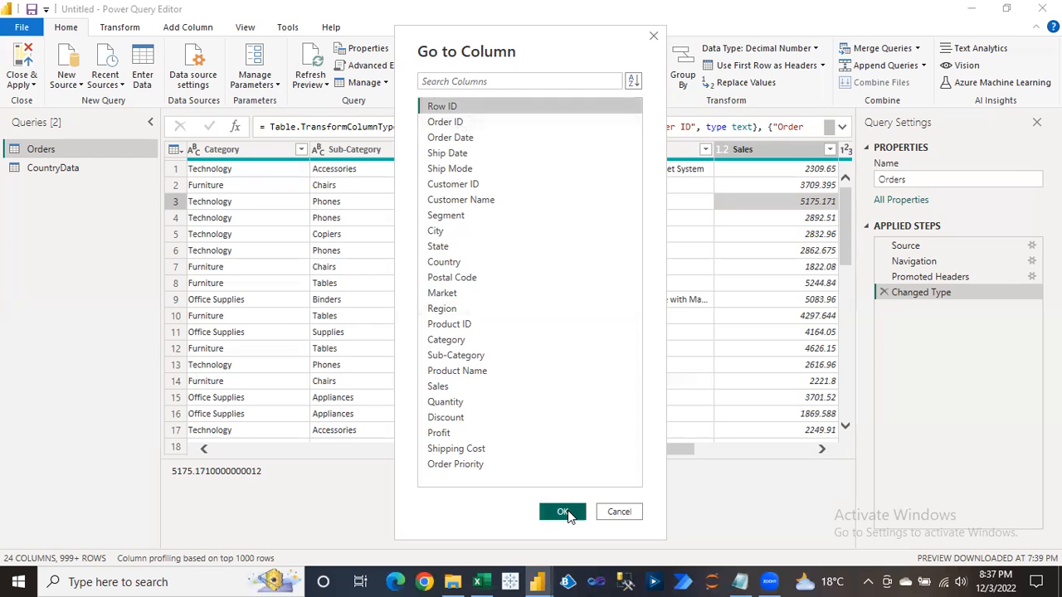
click(563, 511)
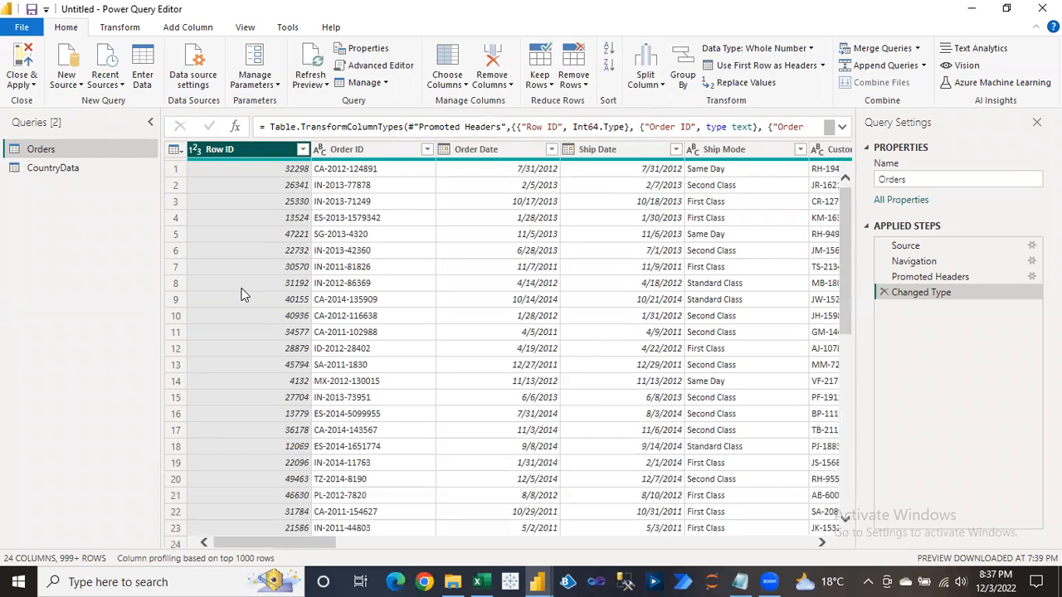
Jump to the Profit column using Go to Column.
click(244, 185)
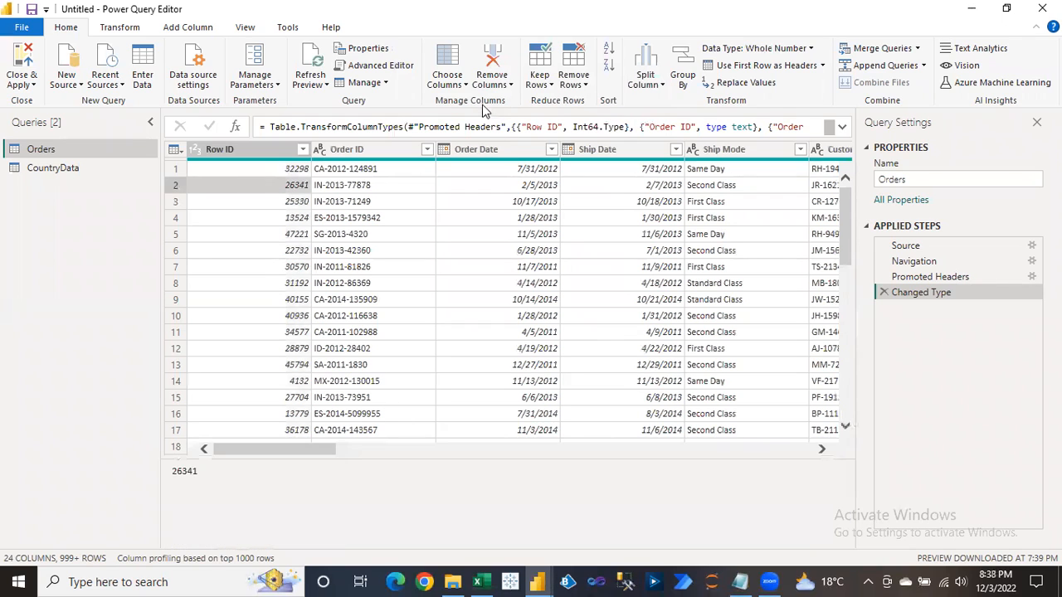
click(459, 86)
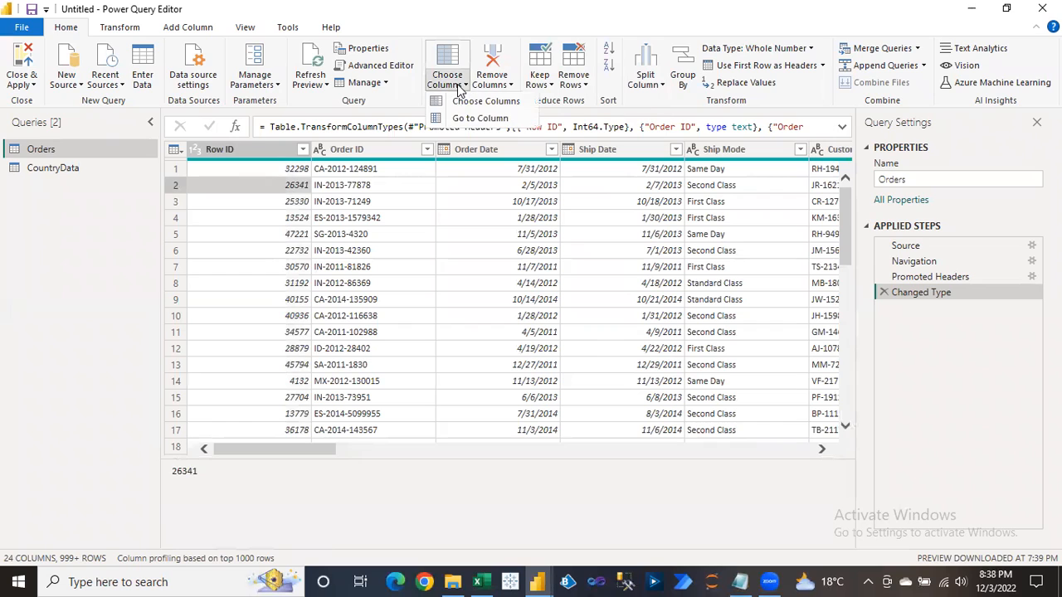
click(473, 119)
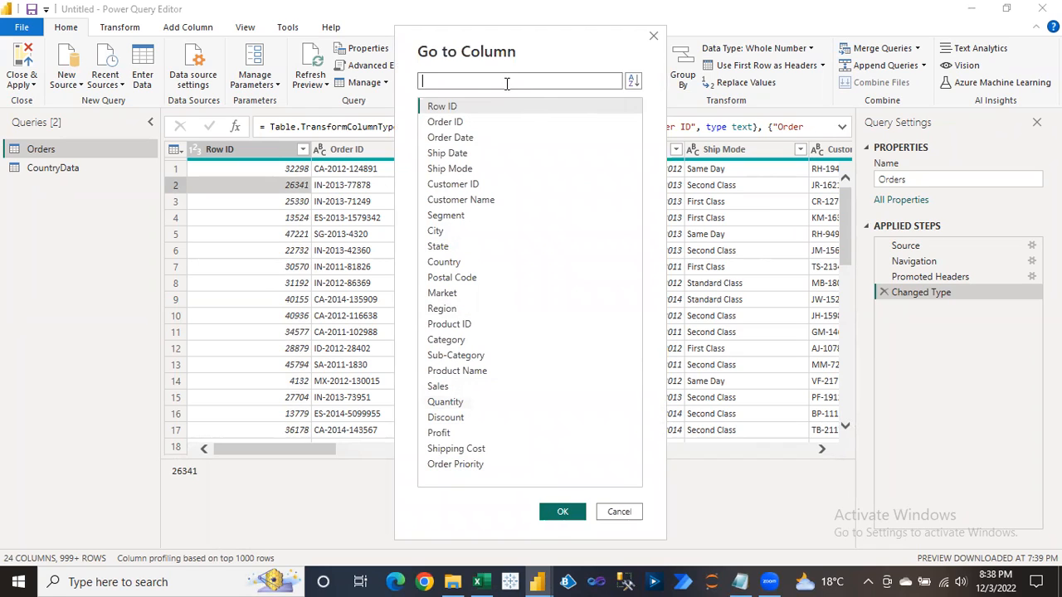
text(pr)
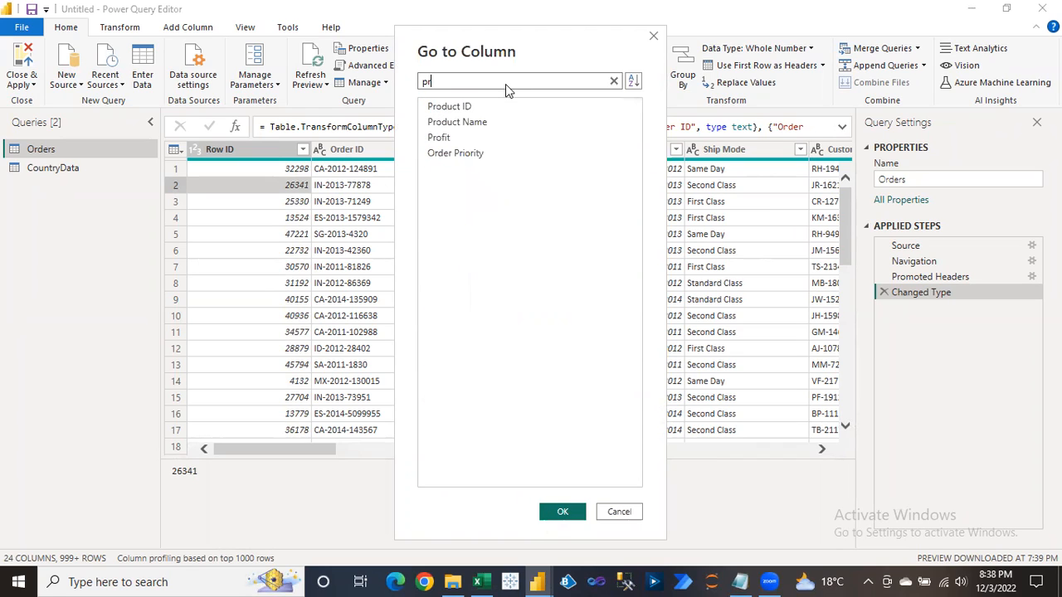
text(off)
key(BackSpace)
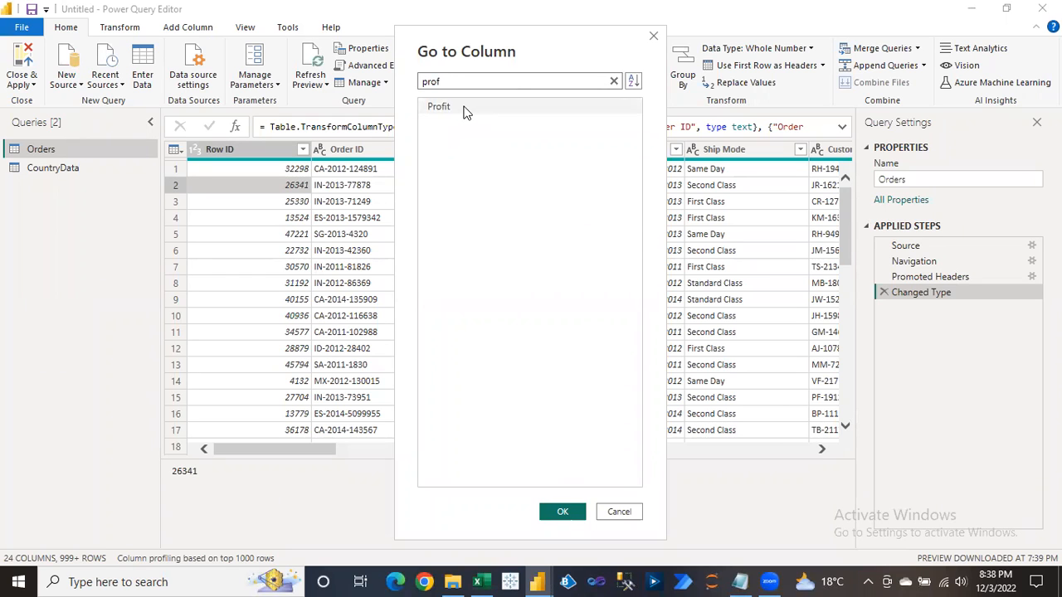
click(462, 107)
click(561, 511)
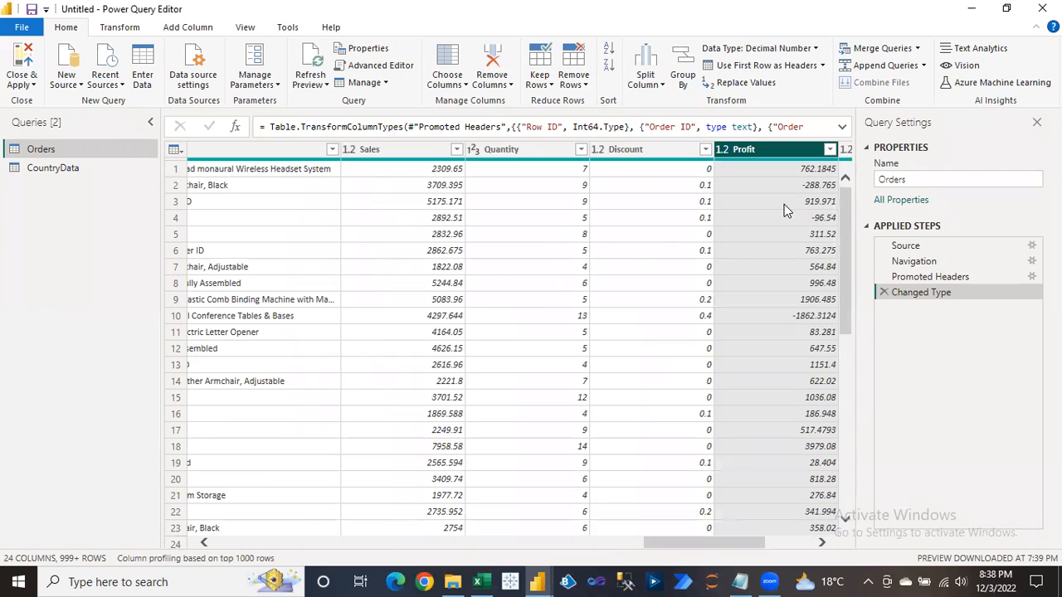
Browse the Go to Column list: Ship Mode, Segment, State, Postal Code, Region, Country.
click(448, 84)
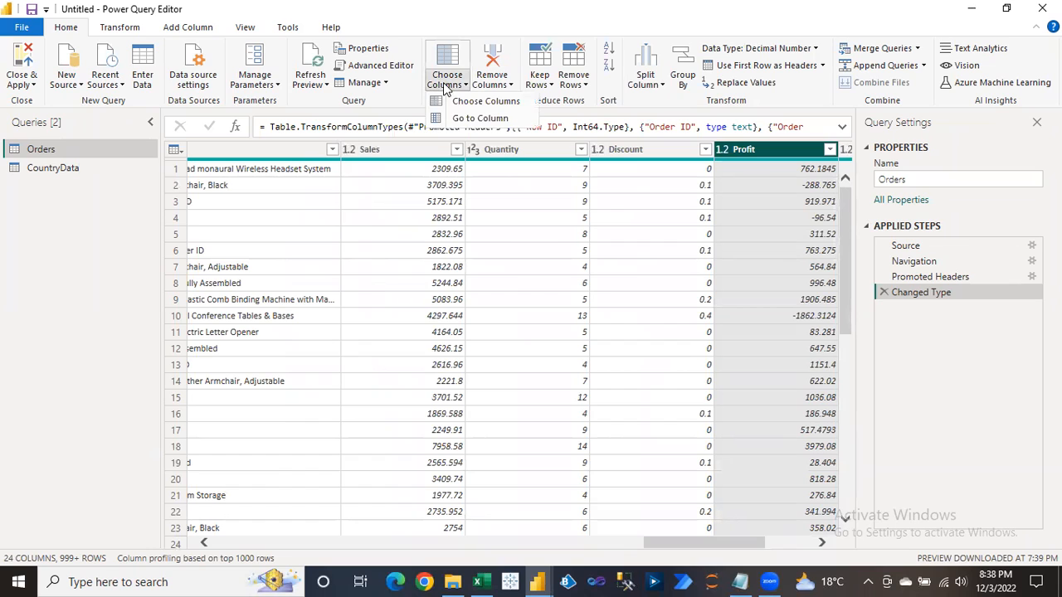
click(478, 118)
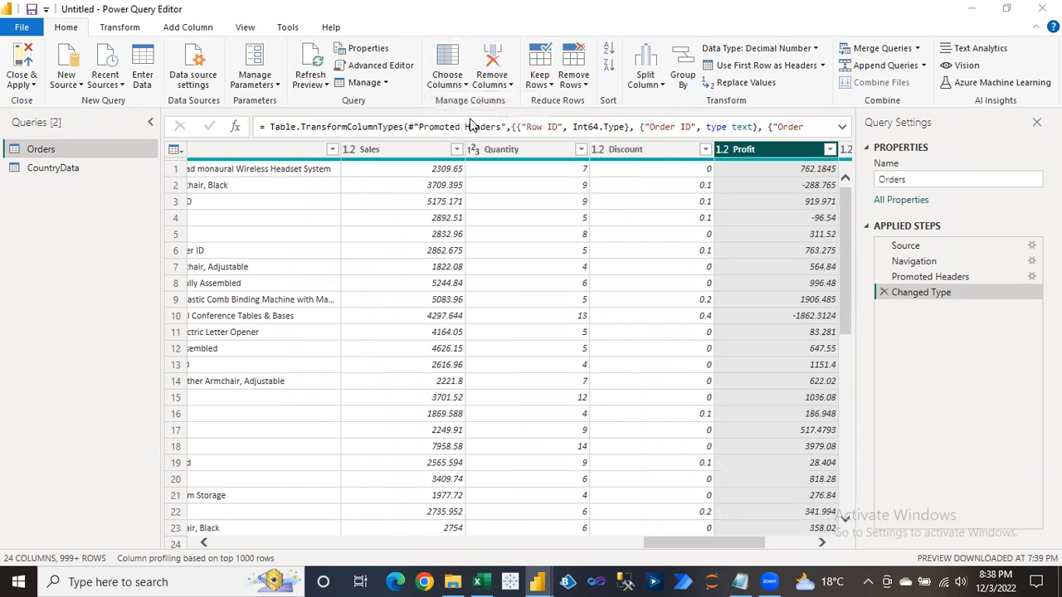
click(471, 108)
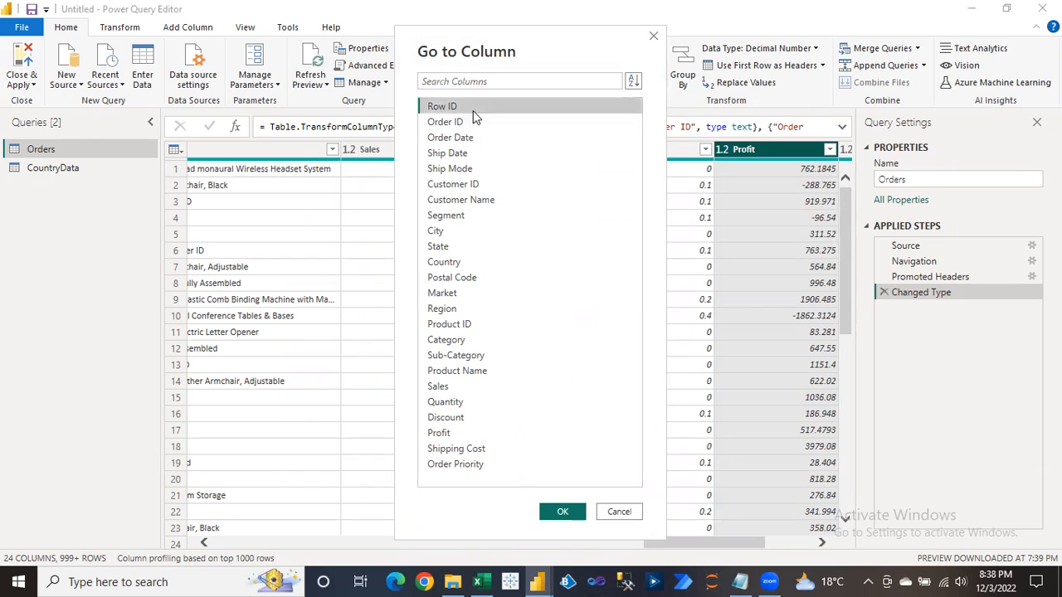
click(462, 171)
click(474, 214)
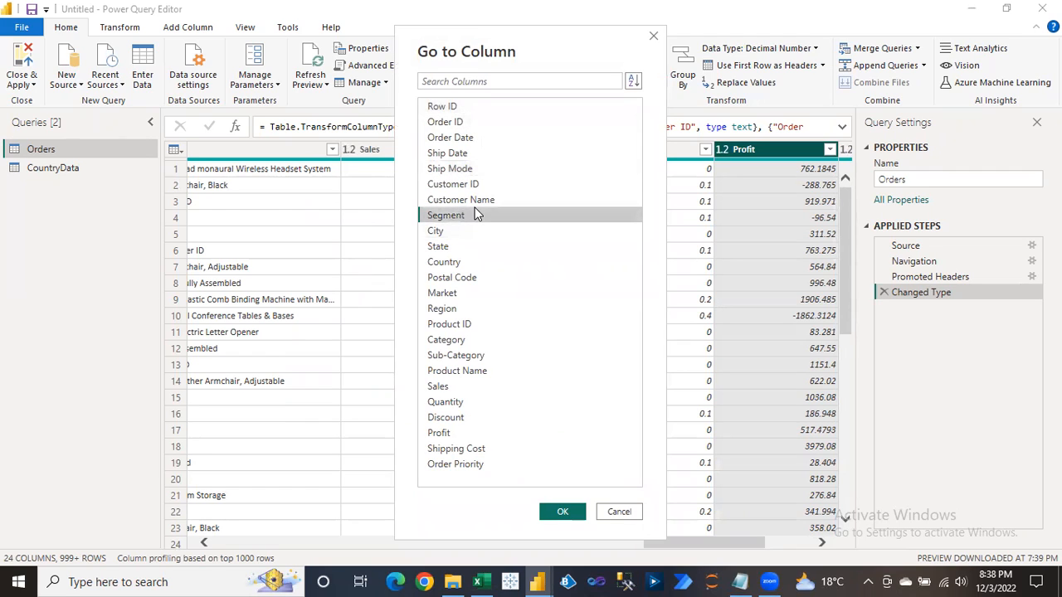
click(476, 251)
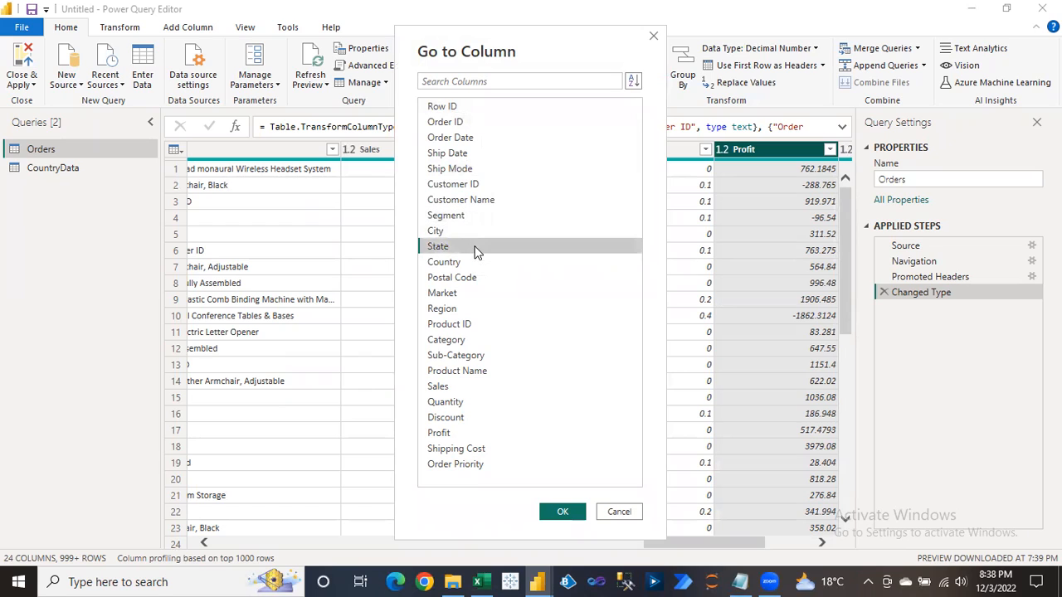
click(476, 281)
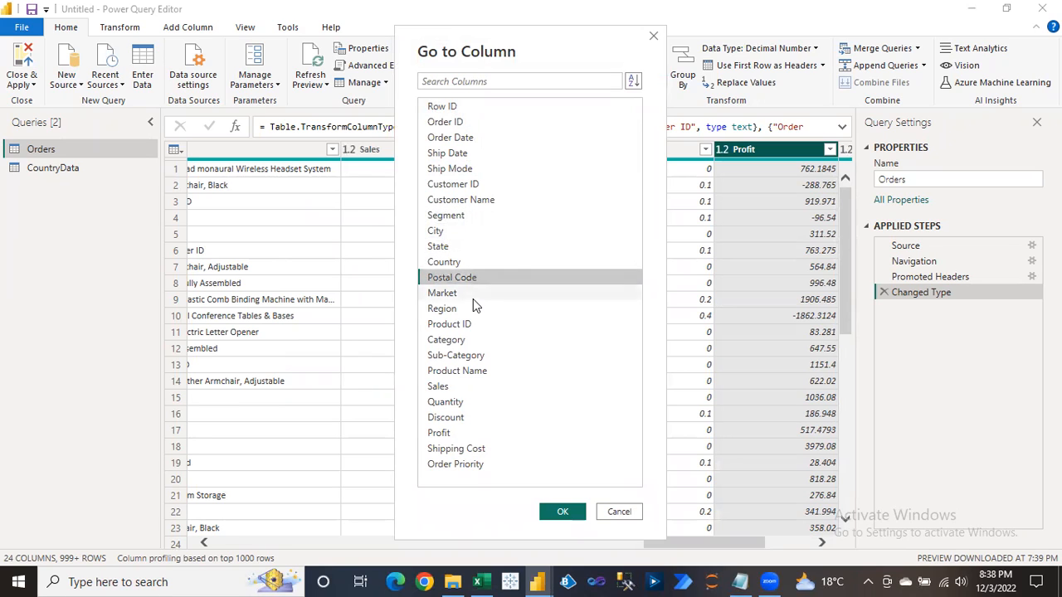
click(474, 305)
click(467, 262)
Jump back to the Row ID column and inspect row 4's Row ID value.
click(461, 200)
click(457, 170)
click(454, 141)
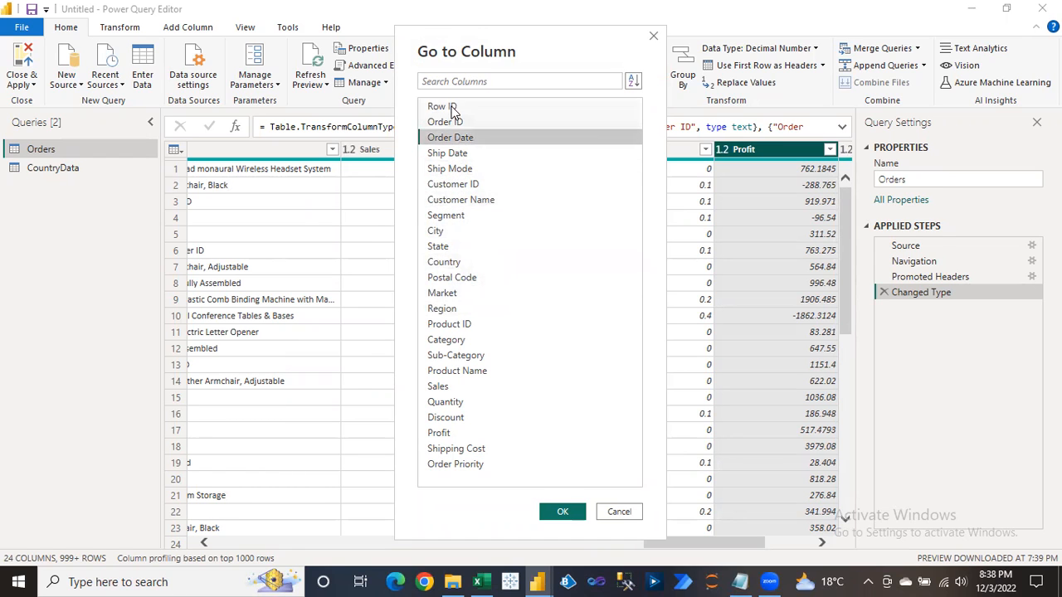
click(452, 108)
click(564, 512)
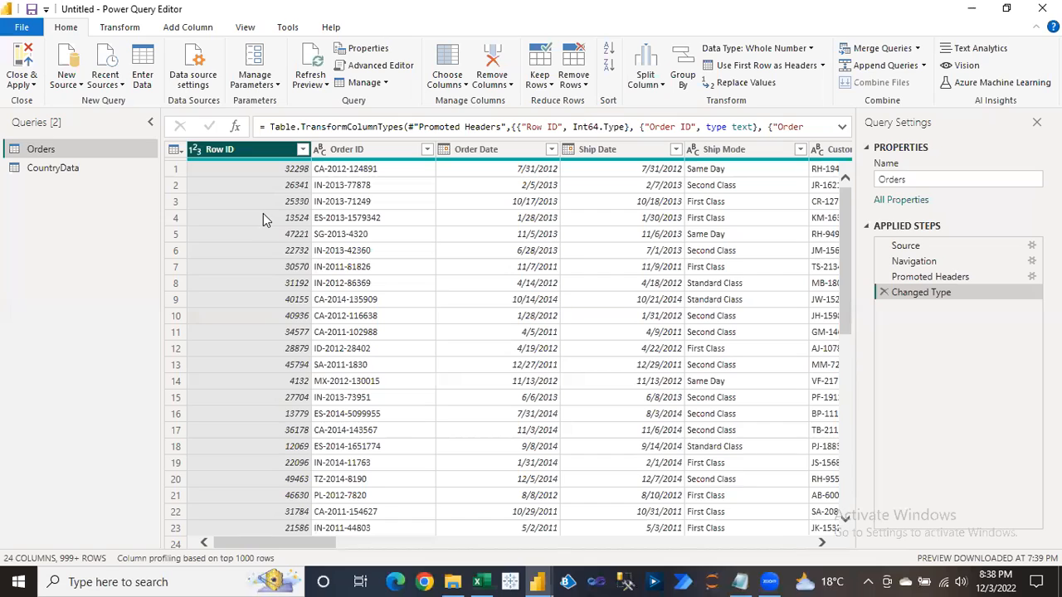
click(263, 217)
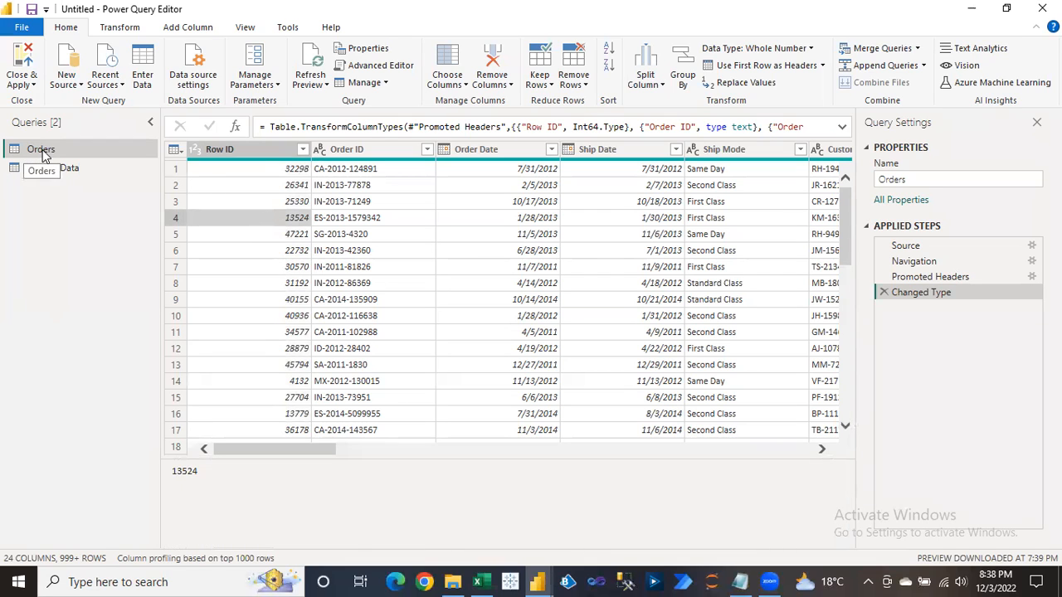
click(538, 582)
click(480, 530)
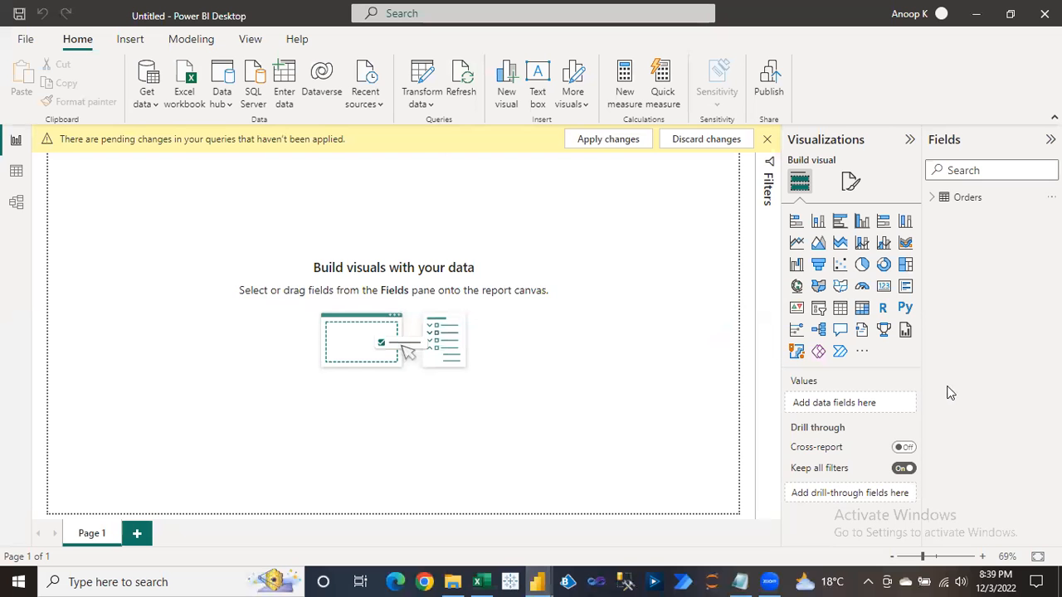
click(931, 198)
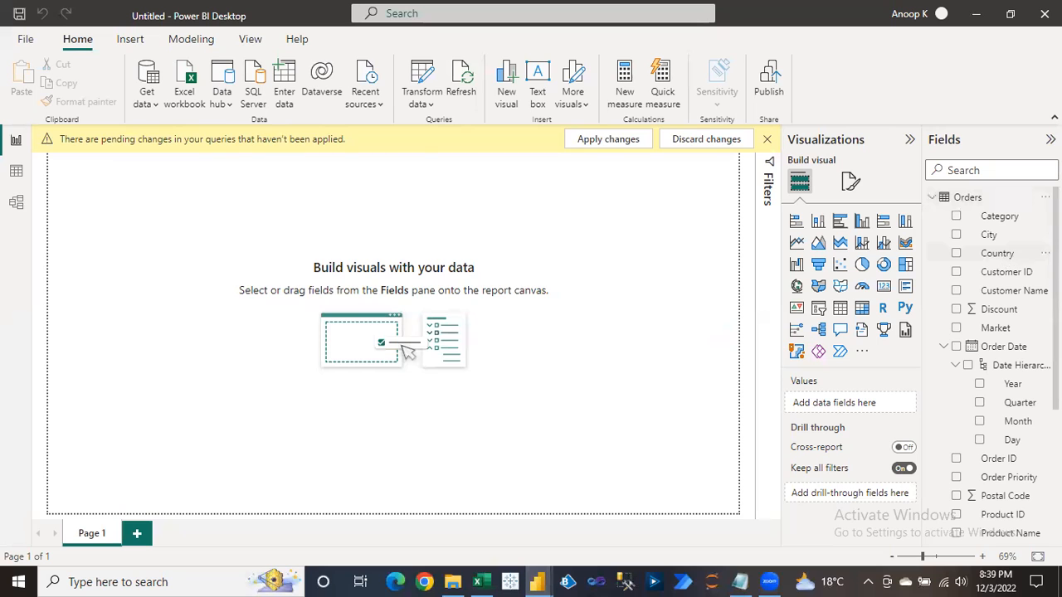
scroll(992, 365, down, 4)
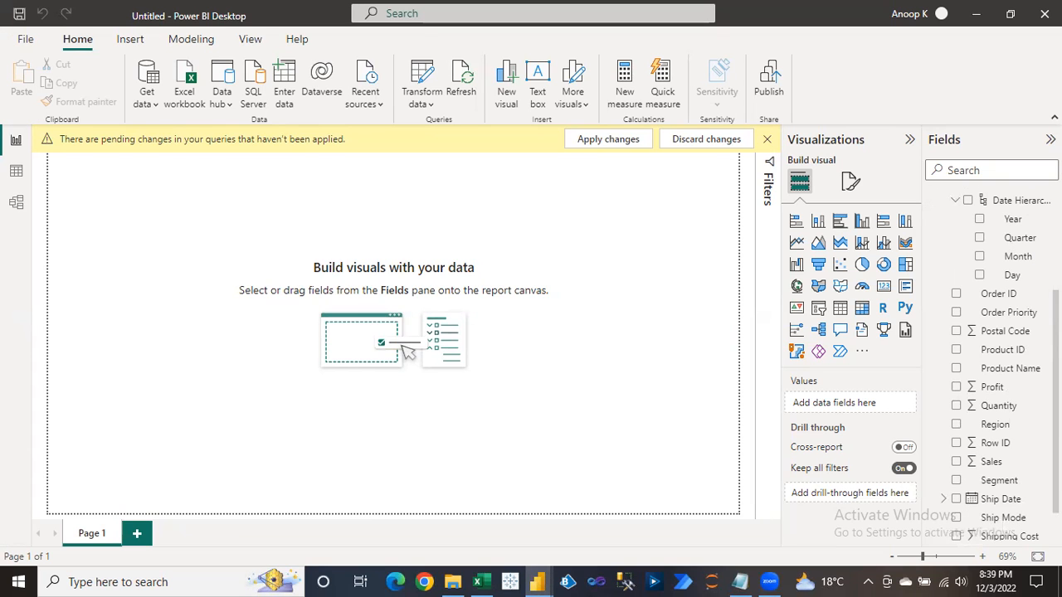
scroll(996, 365, up, 4)
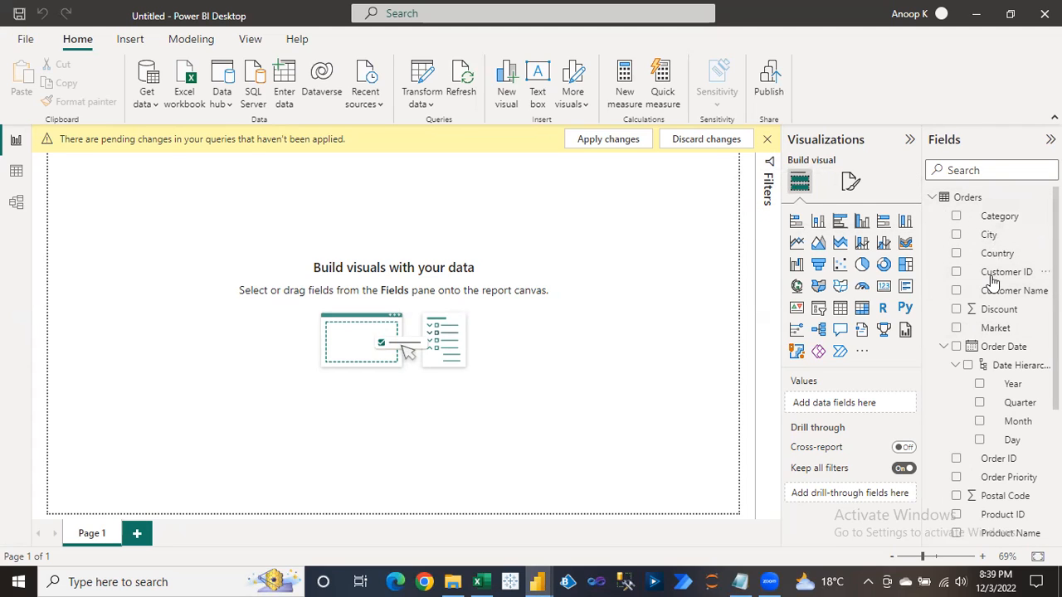
mouse_move(544, 579)
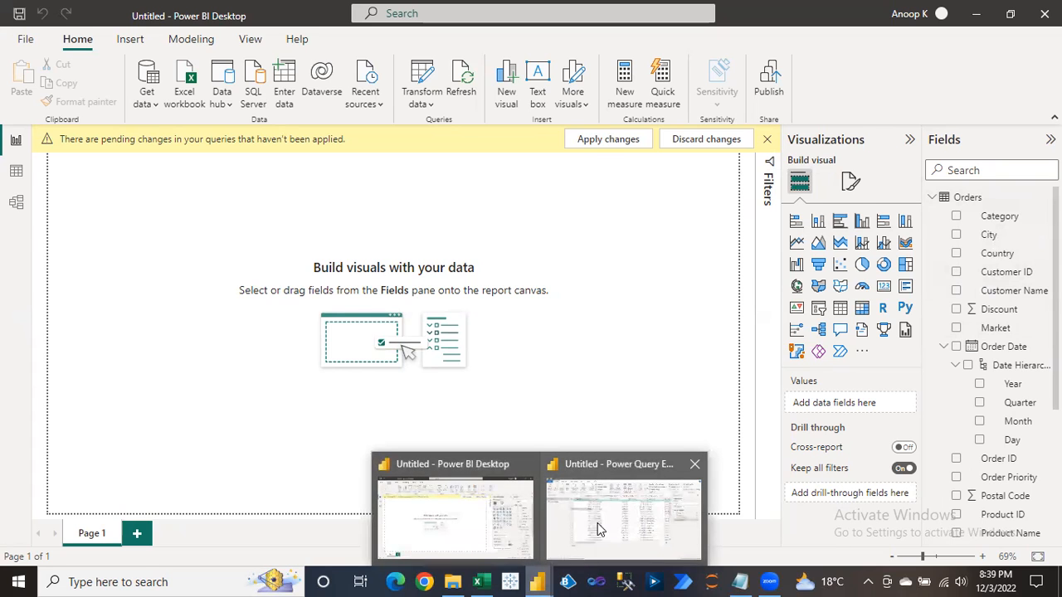
click(618, 515)
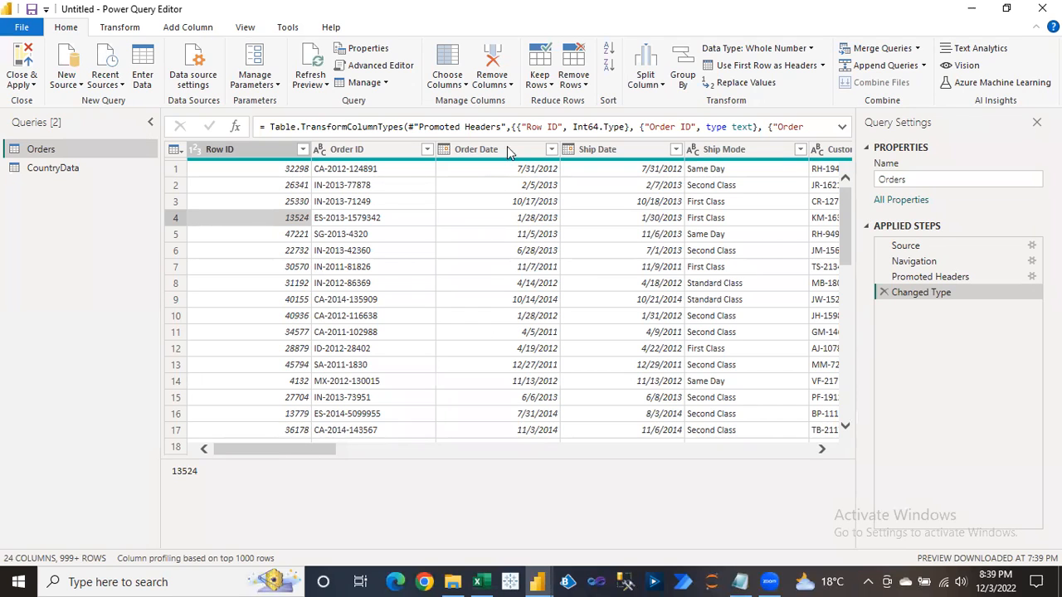
Reduce Orders to Customer Name, Segment, State and Sales via Choose Columns.
click(462, 84)
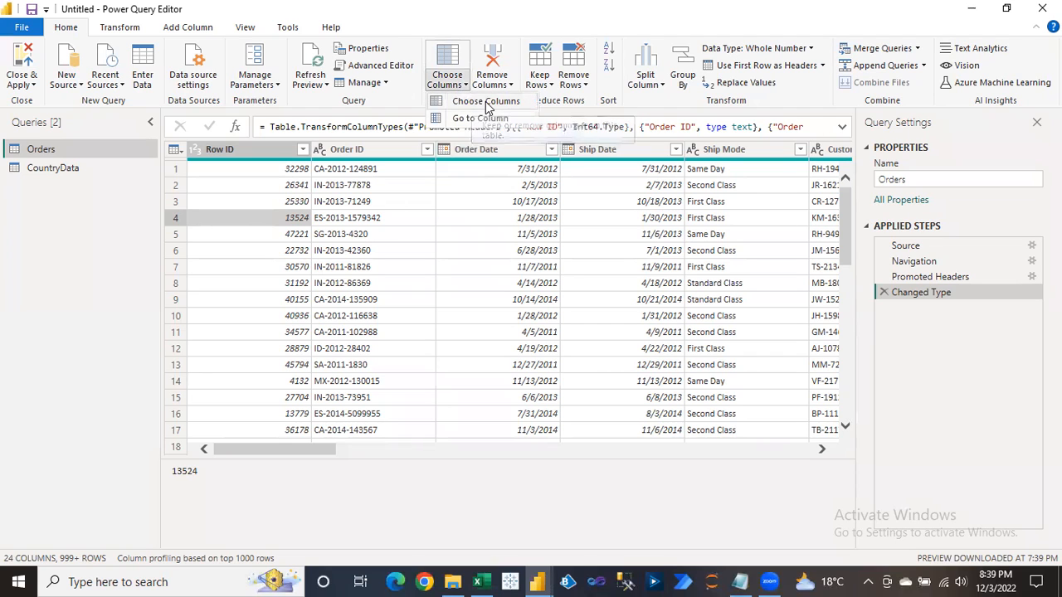
click(486, 103)
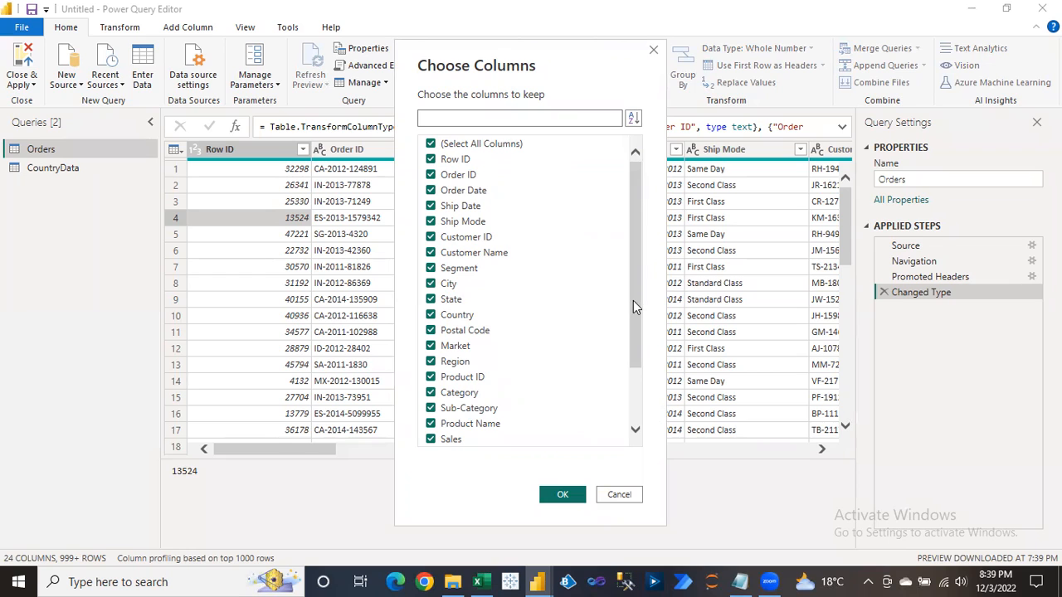
drag(633, 302, 639, 267)
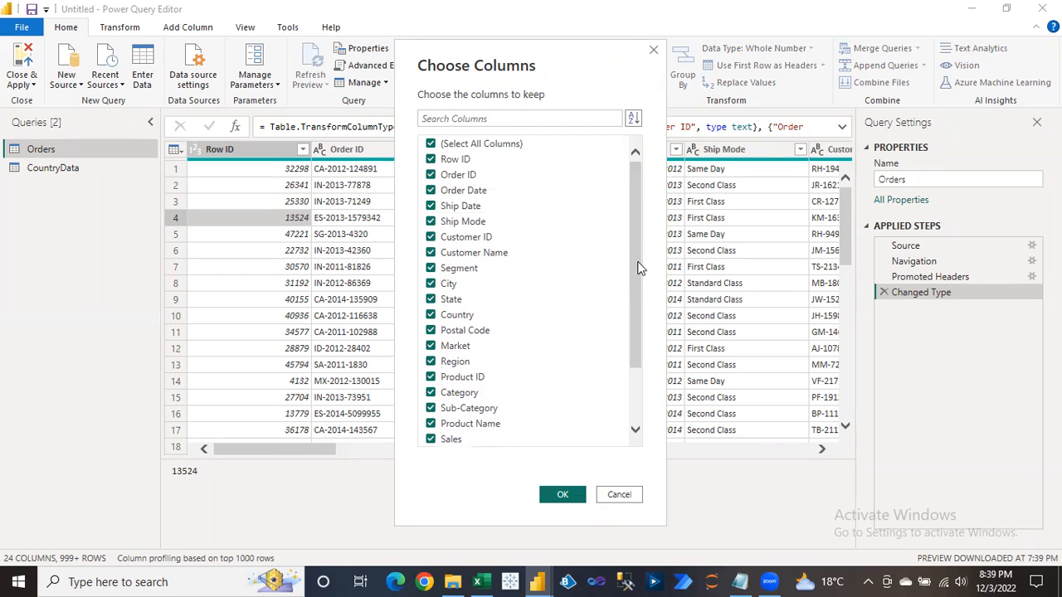
click(432, 145)
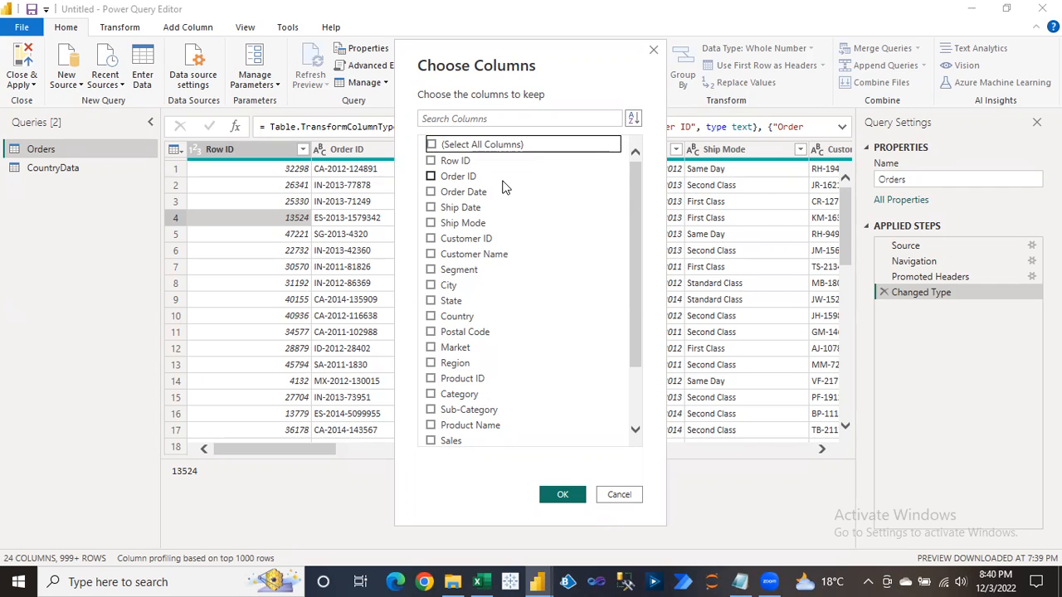
click(431, 254)
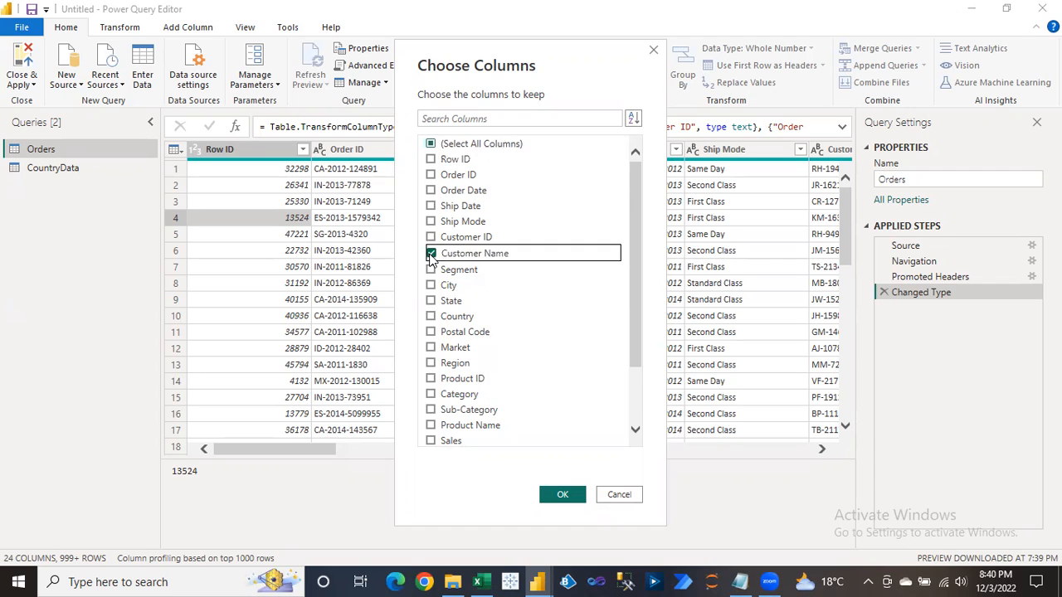
click(433, 274)
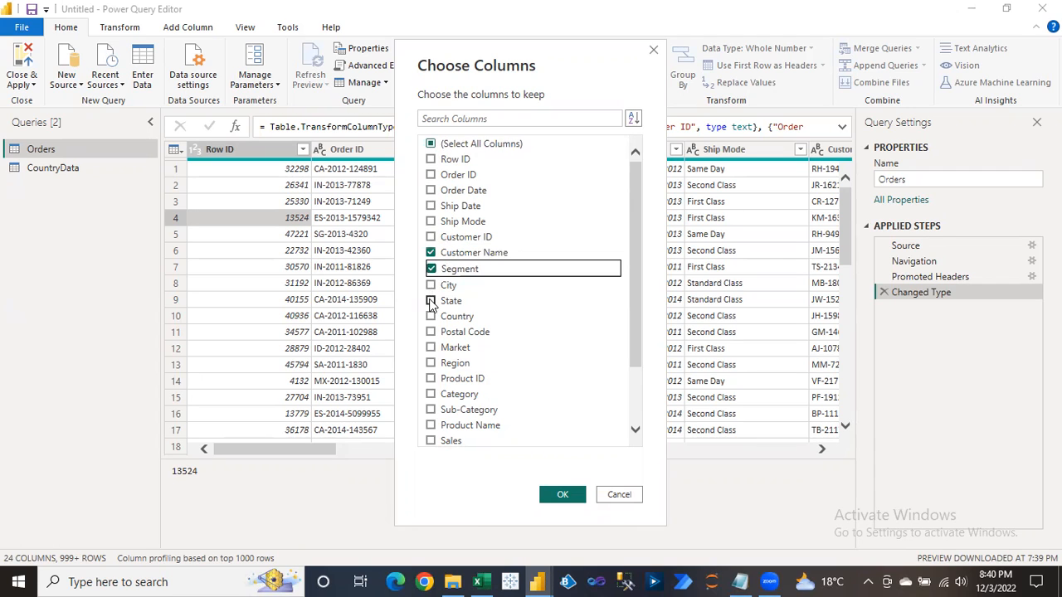
click(430, 303)
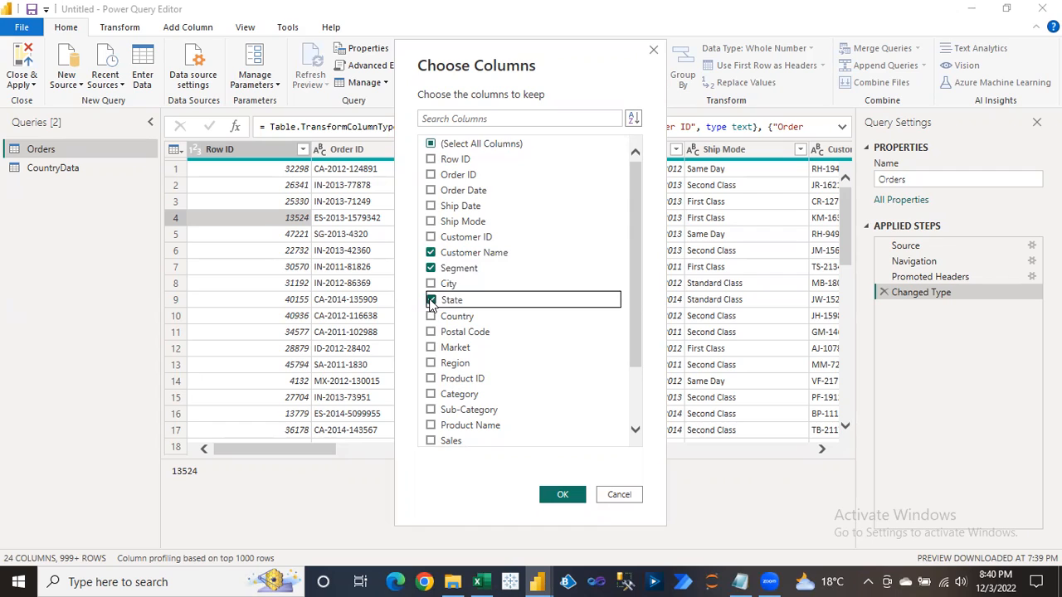
click(430, 442)
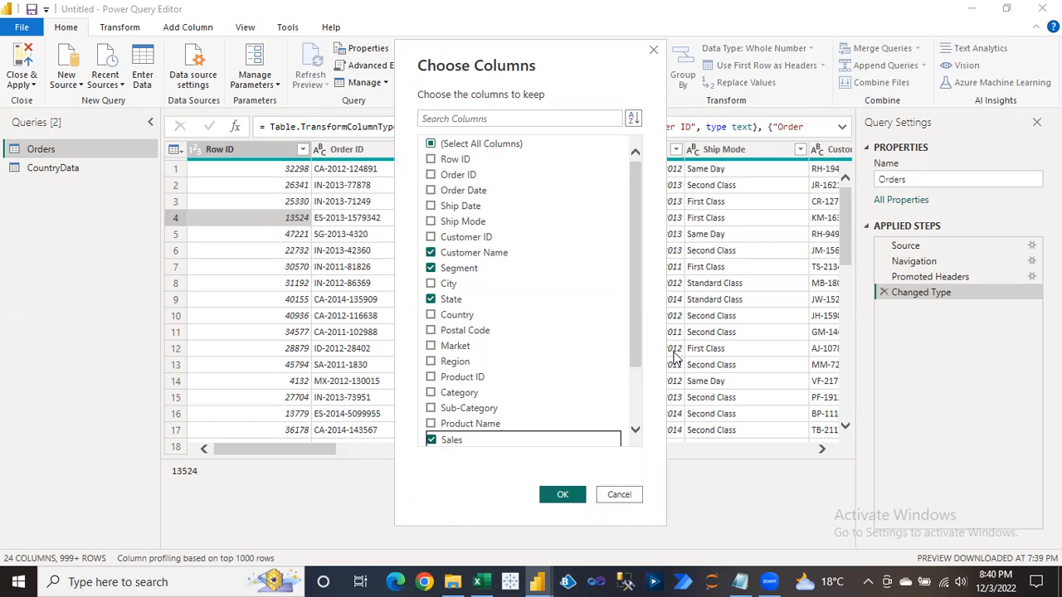
click(564, 495)
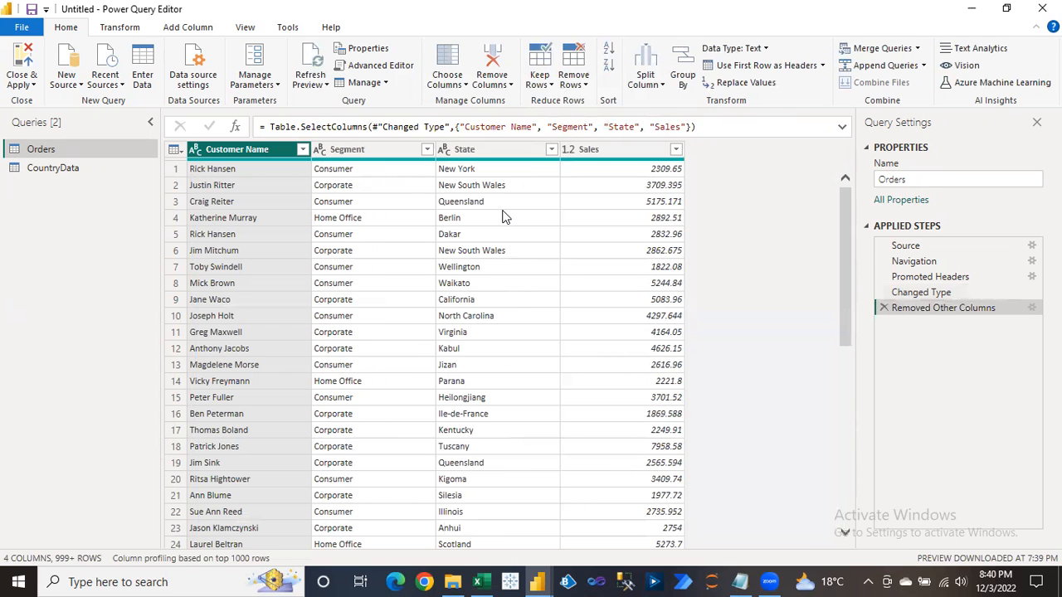
Remove the Removed Other Columns step from Orders' Applied Steps.
click(248, 171)
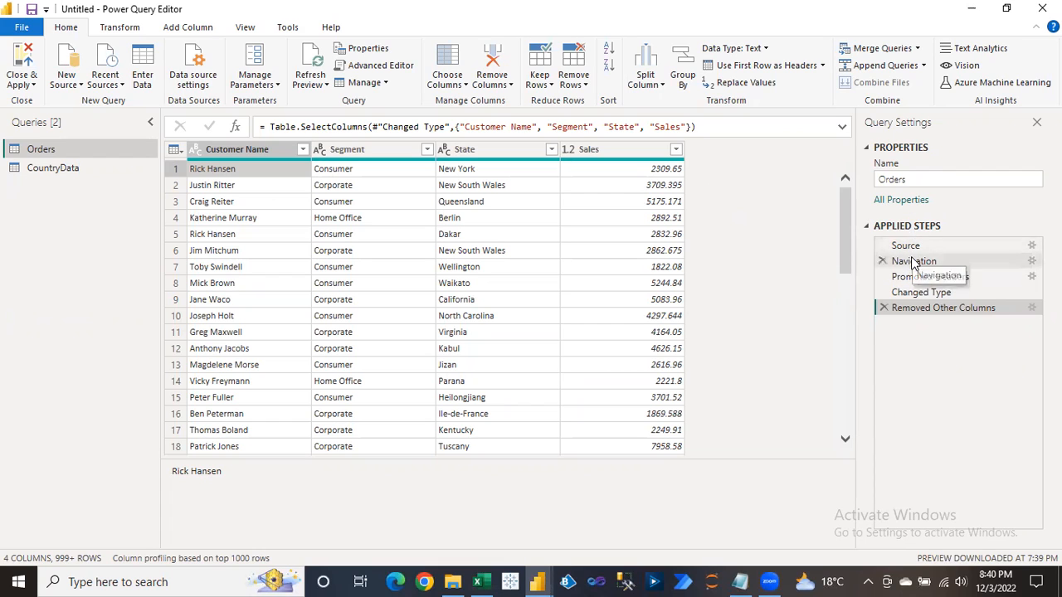
click(885, 308)
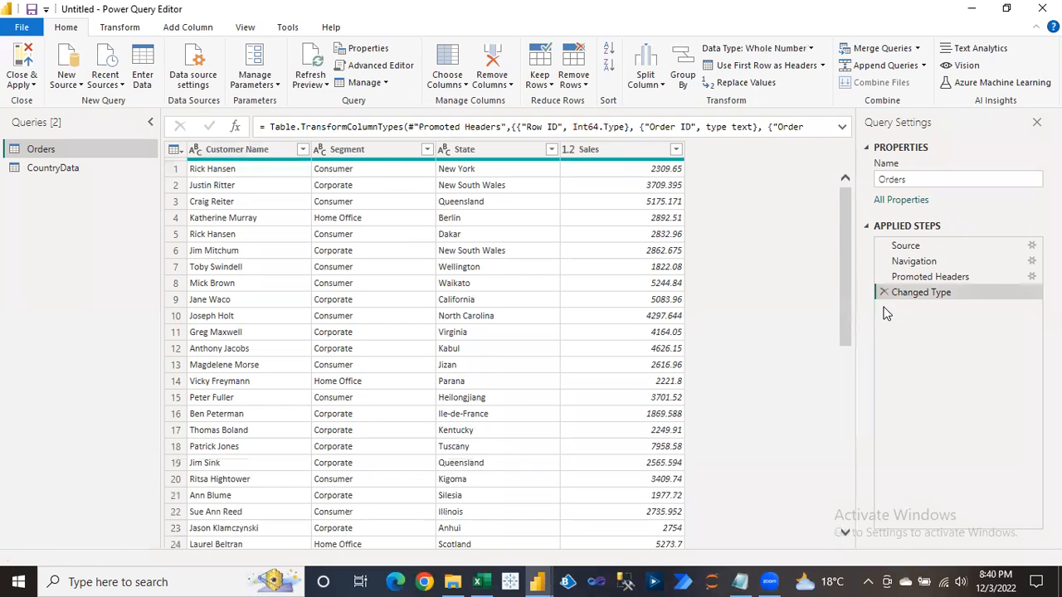
Use Choose Columns to keep Customer ID, Customer Name, Segment and Sales in Orders.
click(602, 220)
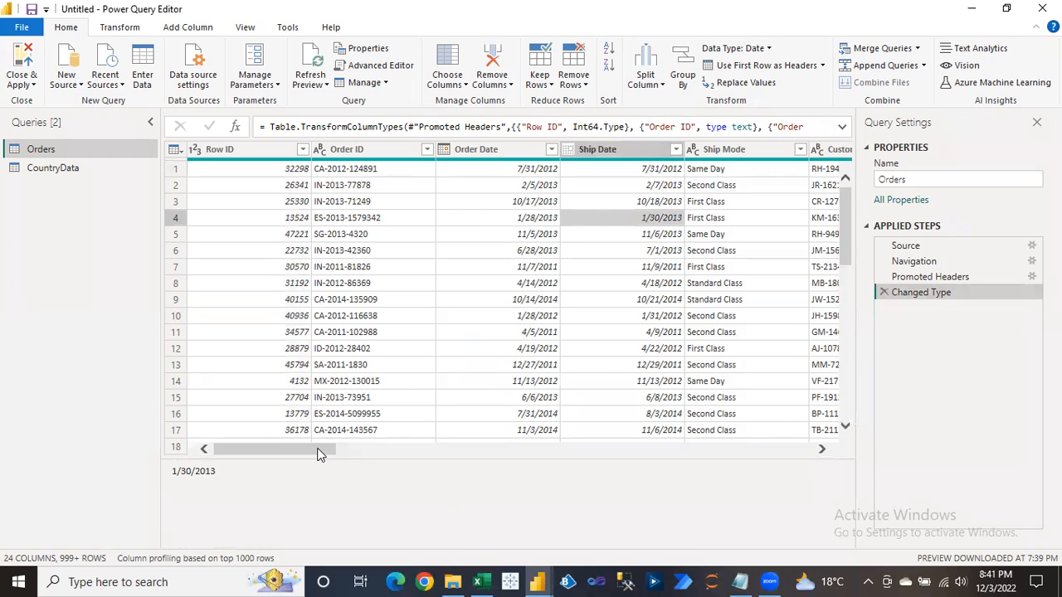
drag(319, 453, 241, 445)
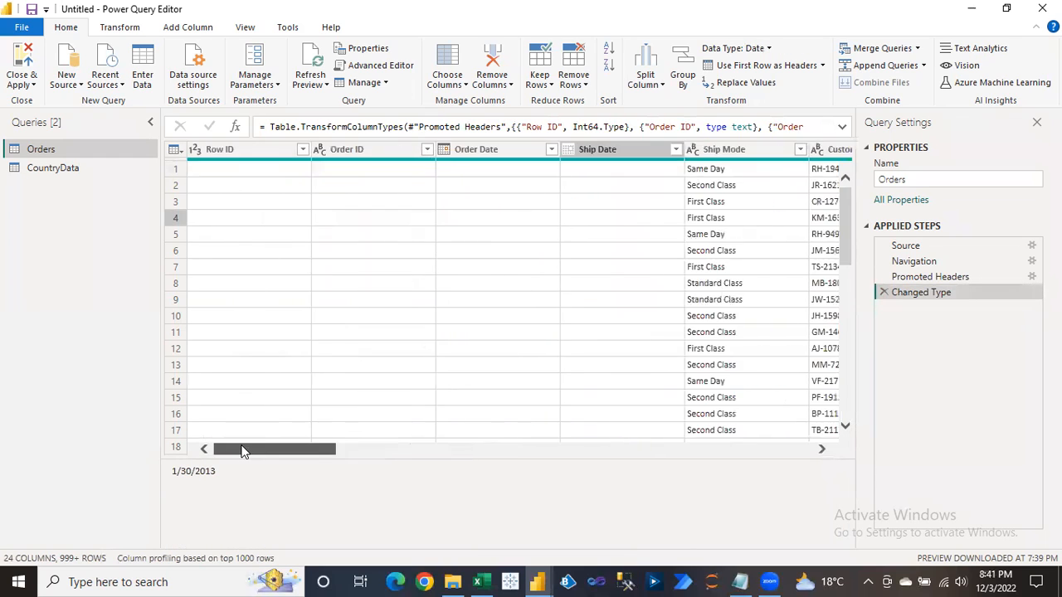
click(454, 85)
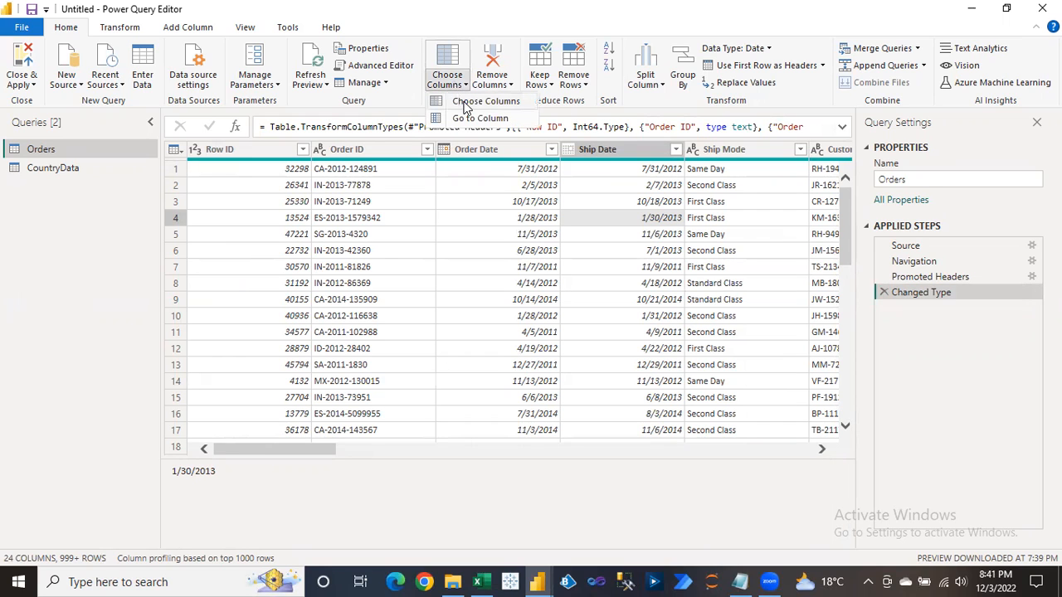
click(464, 106)
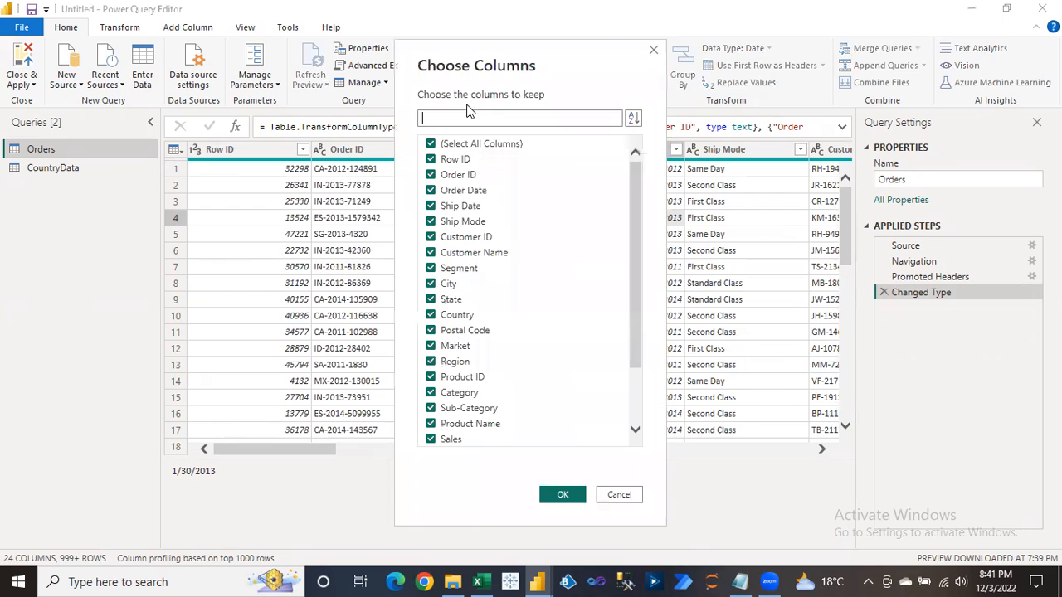
click(431, 146)
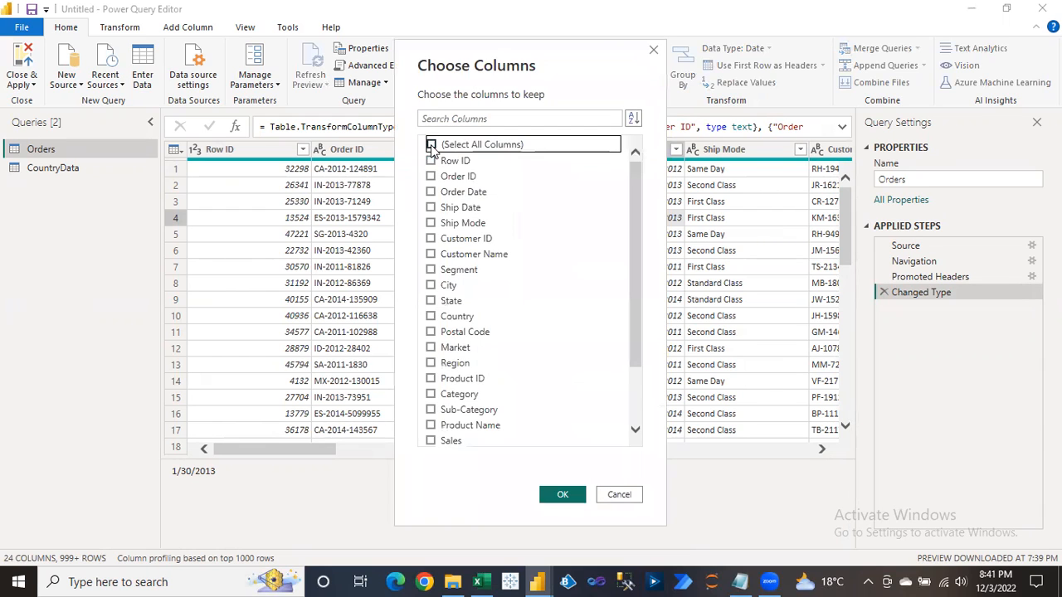
click(430, 240)
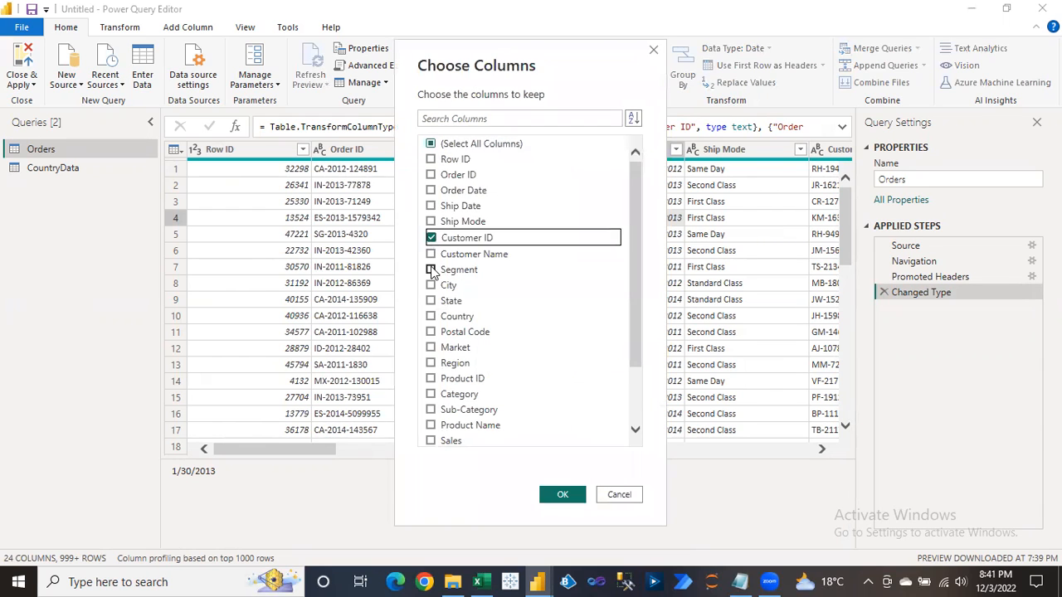
click(432, 255)
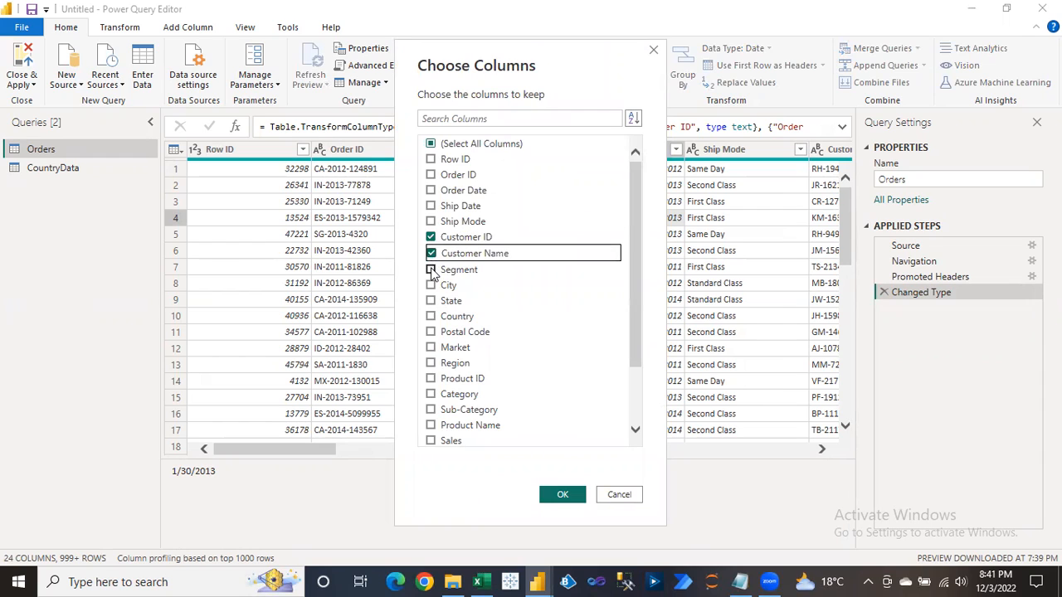
click(432, 272)
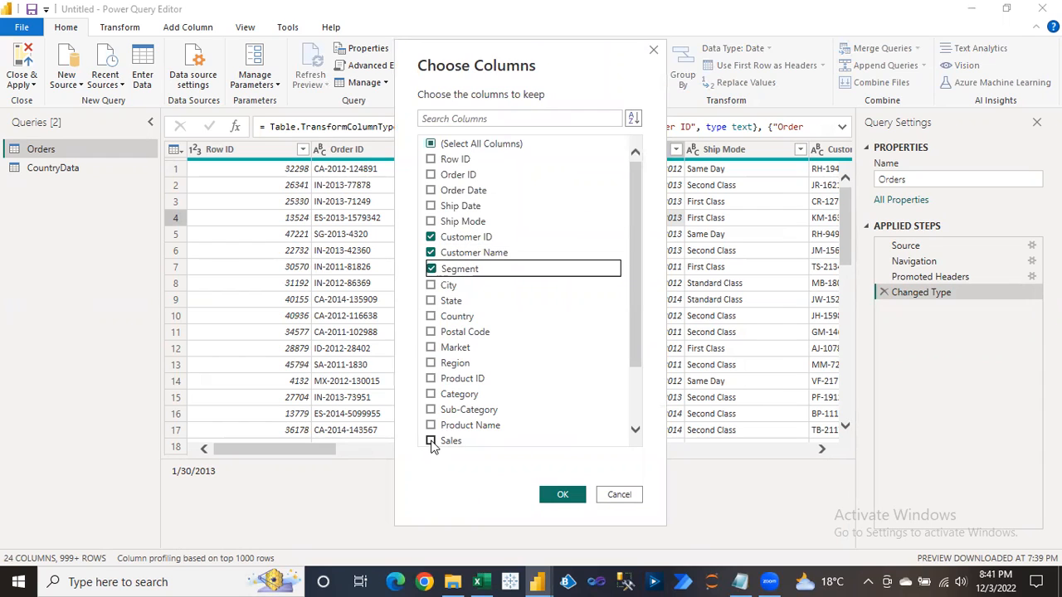
click(431, 443)
click(558, 497)
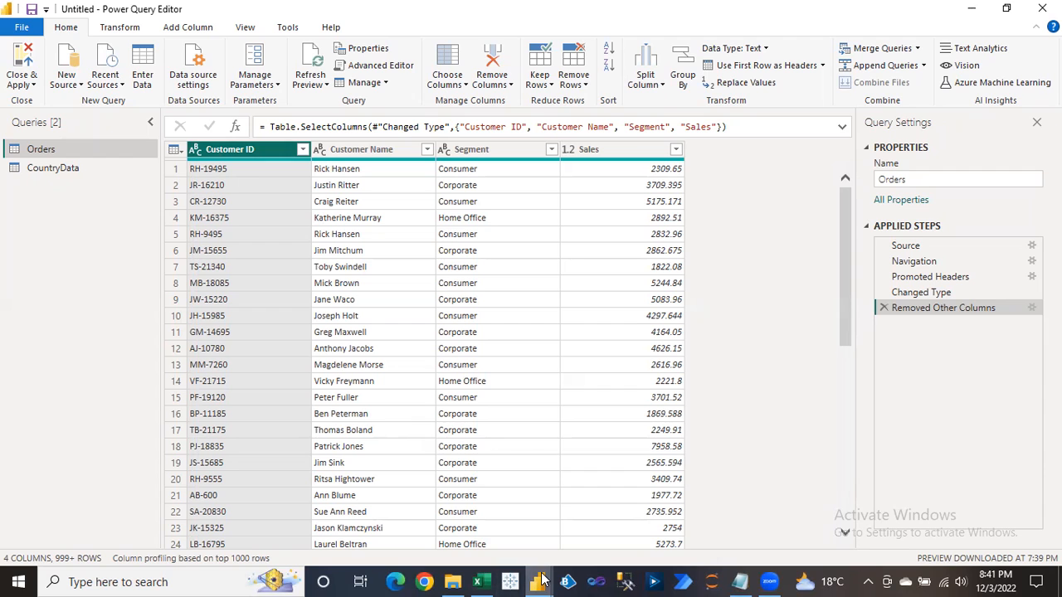
Apply the pending query changes with Close & Apply > Apply, keeping the editor open.
mouse_move(541, 579)
click(471, 534)
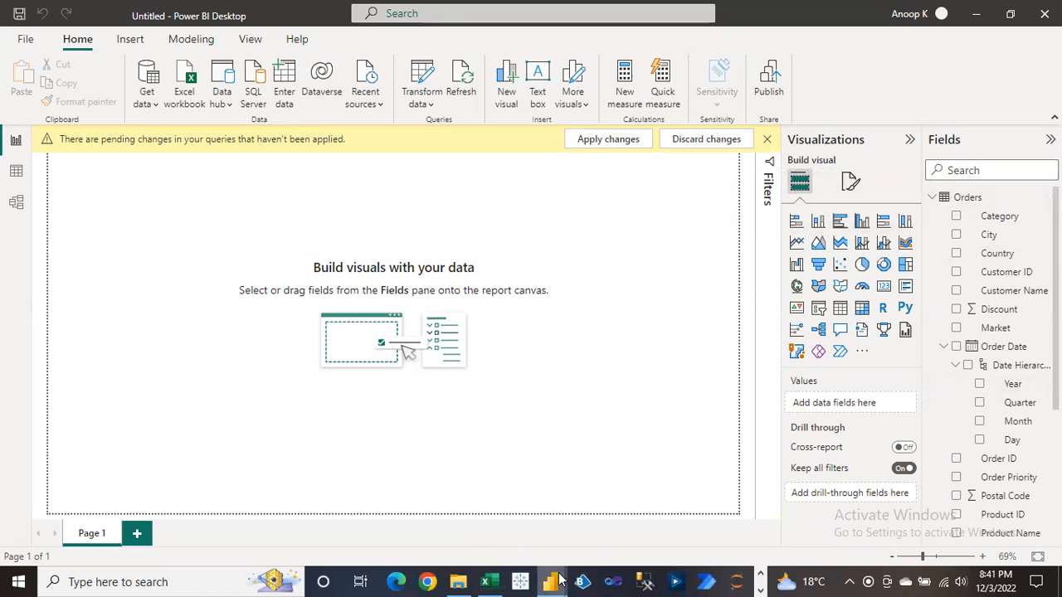
mouse_move(552, 581)
click(604, 516)
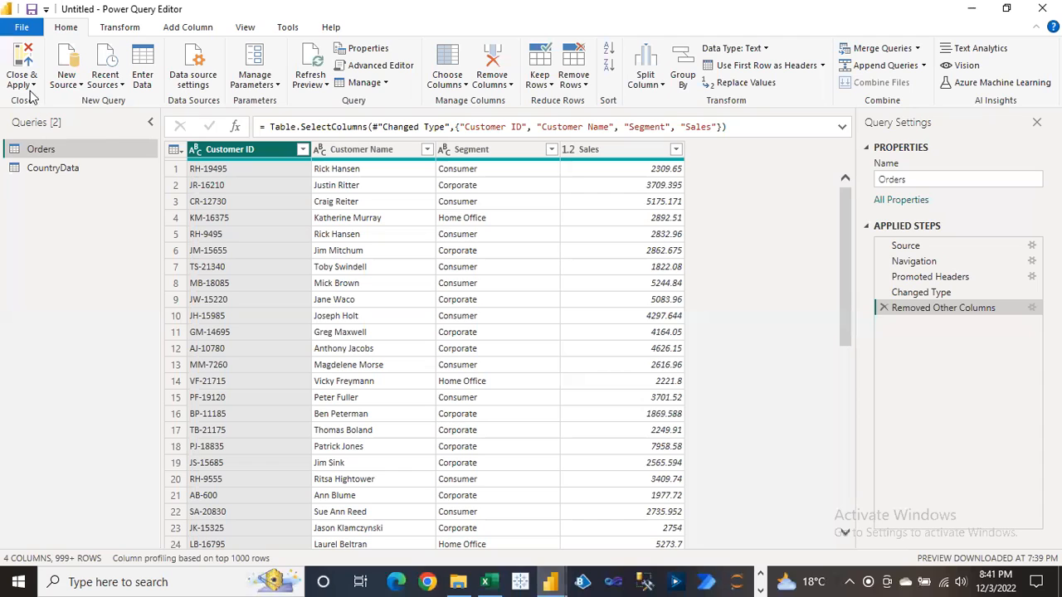
click(21, 84)
click(46, 121)
Check CountryData and Orders, then return to the Power BI Desktop report window.
click(33, 174)
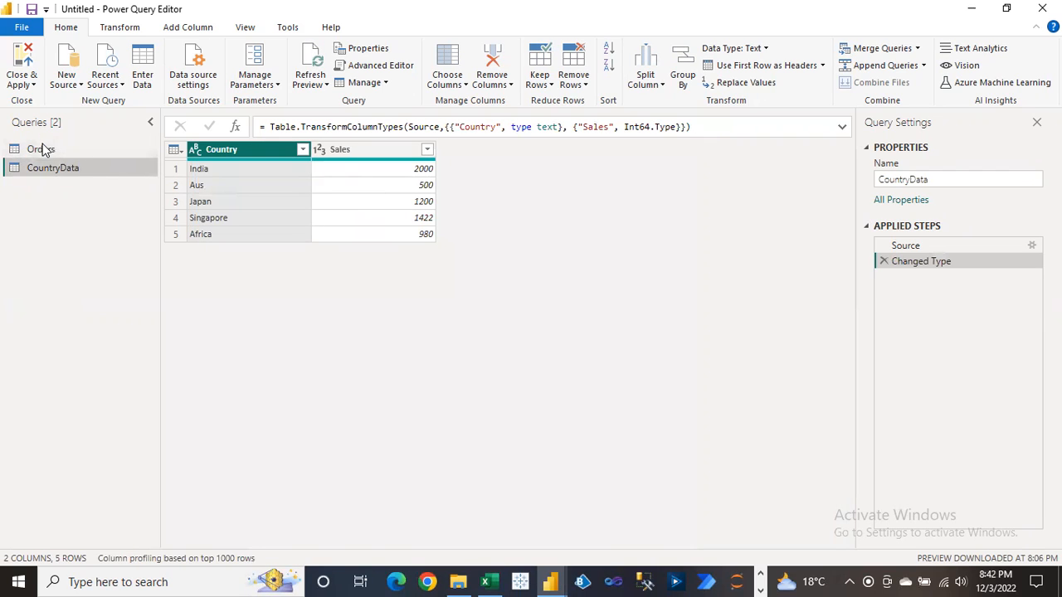
click(42, 149)
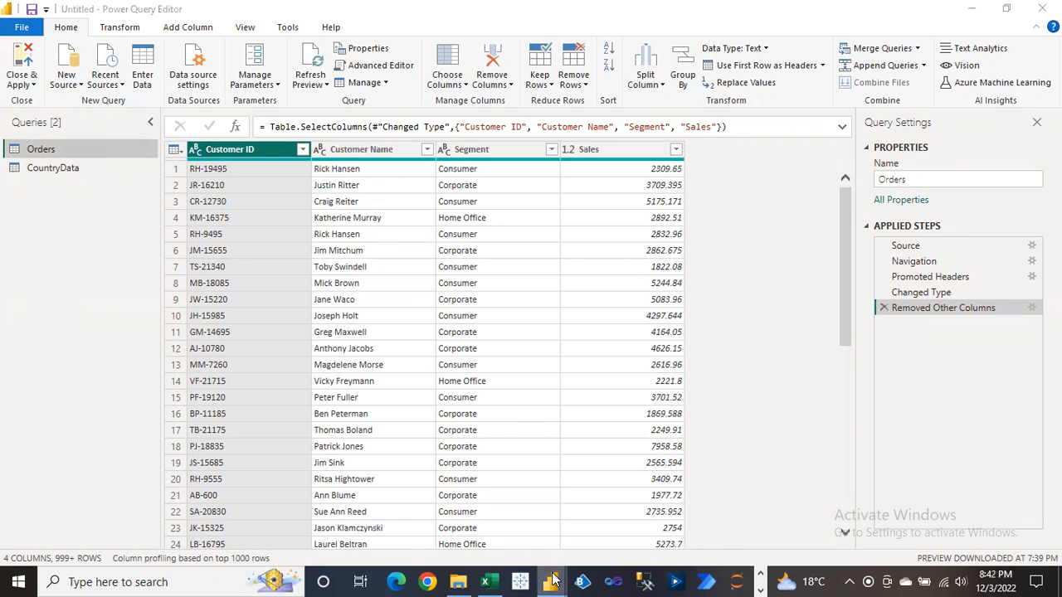
mouse_move(552, 581)
click(467, 522)
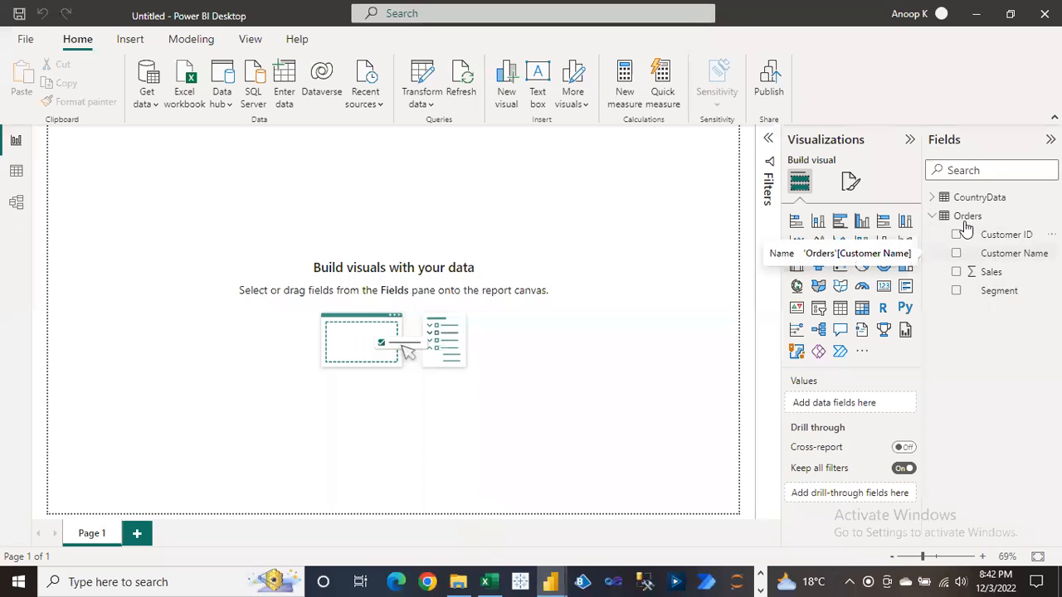
Inspect CountryData's fields and rows in Data view, then bring back the Power Query Editor.
click(933, 199)
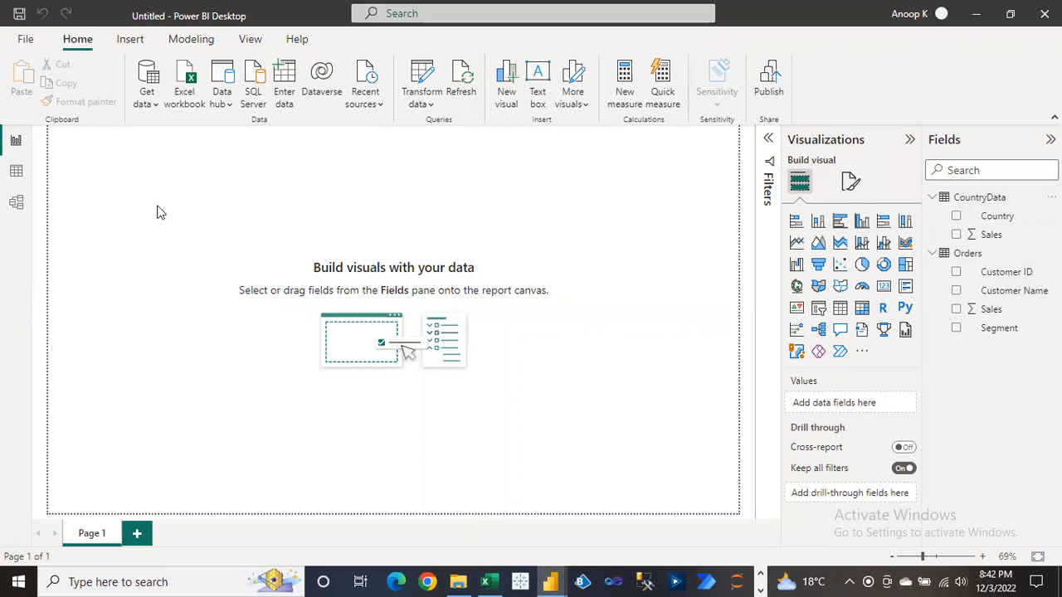
click(24, 173)
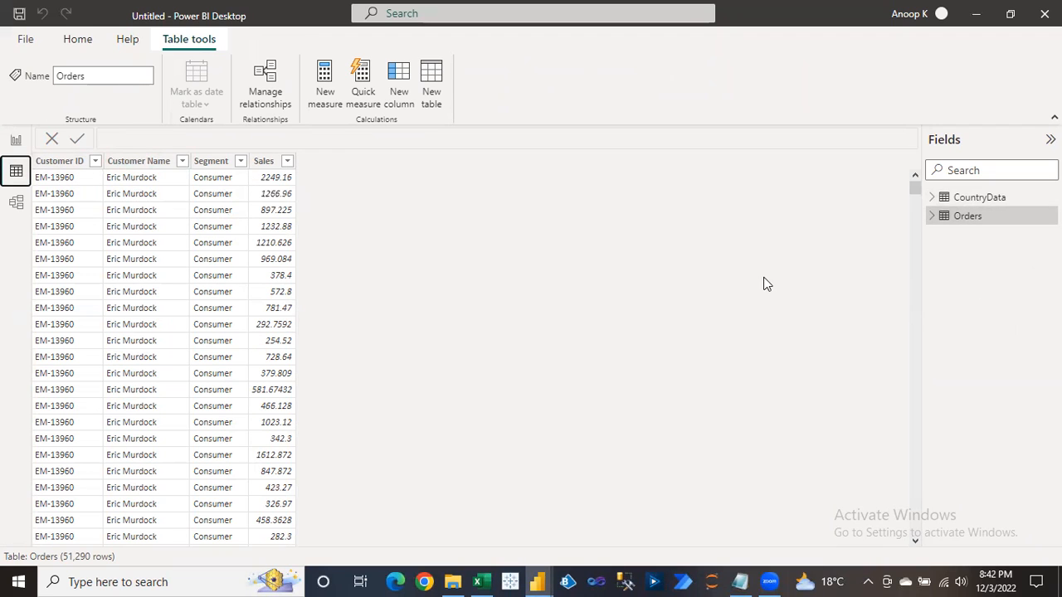
click(986, 201)
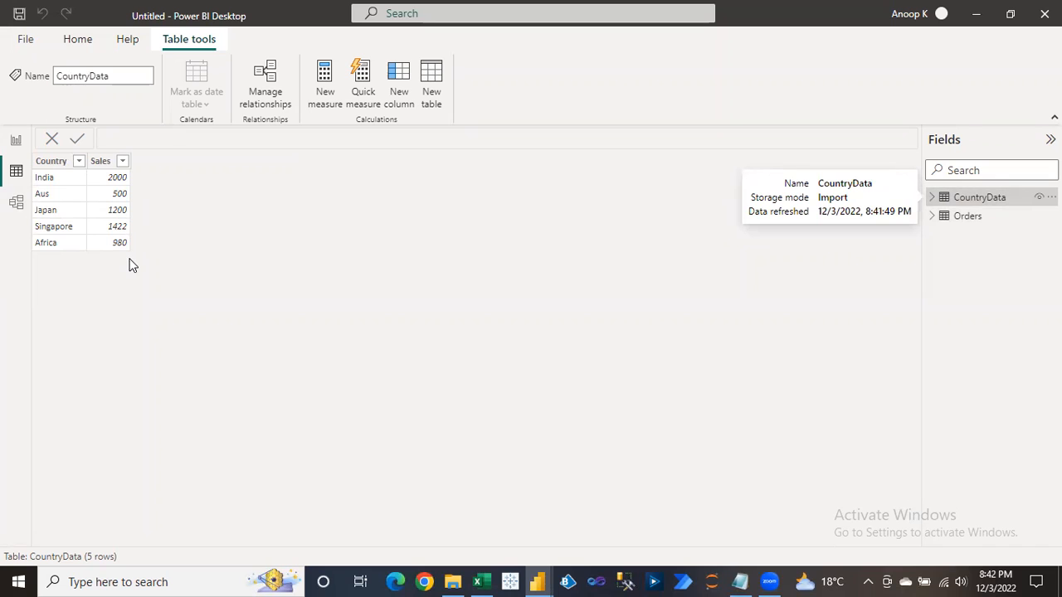
click(18, 143)
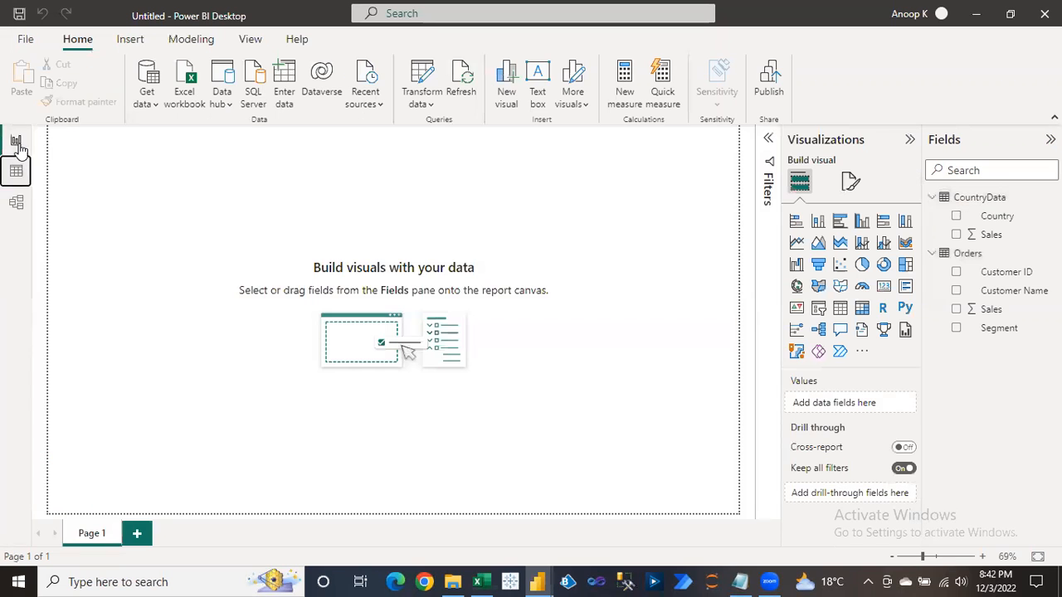
mouse_move(537, 582)
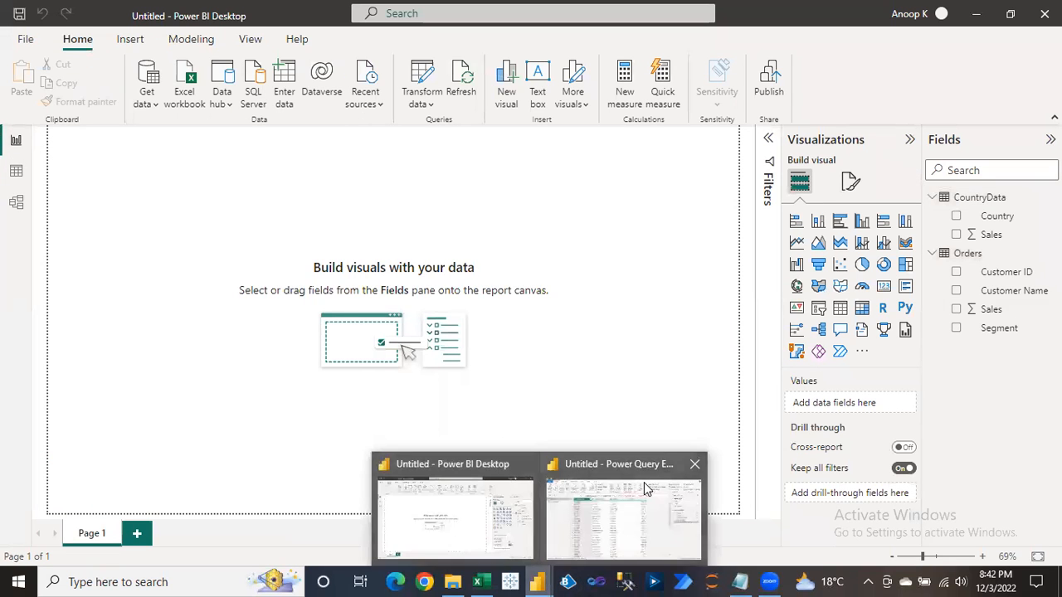
click(645, 489)
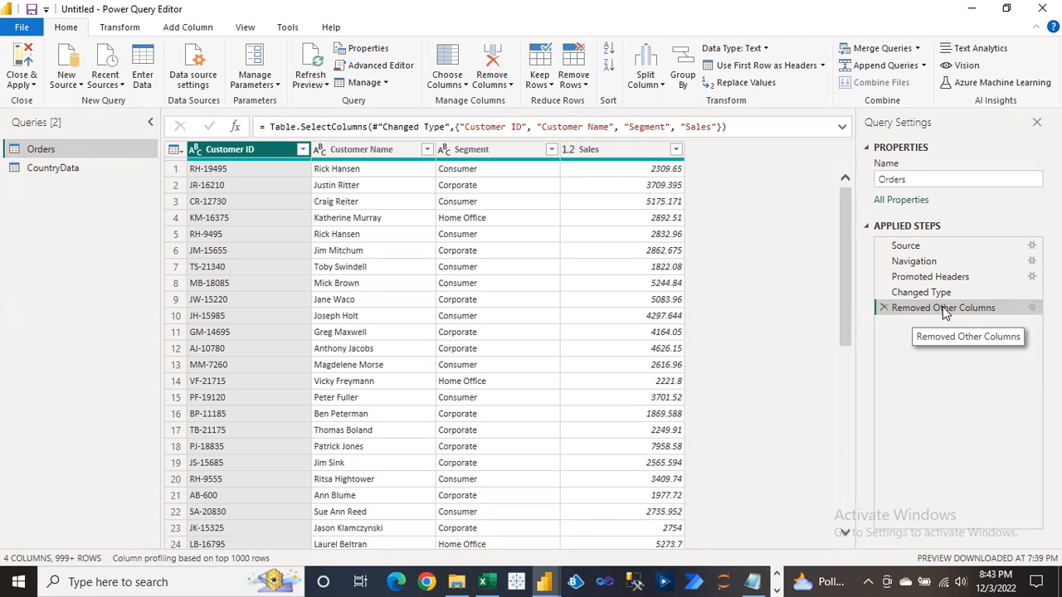
Rename the final applied step from Removed Other Columns to 'Keep Selected Columns'.
right_click(943, 312)
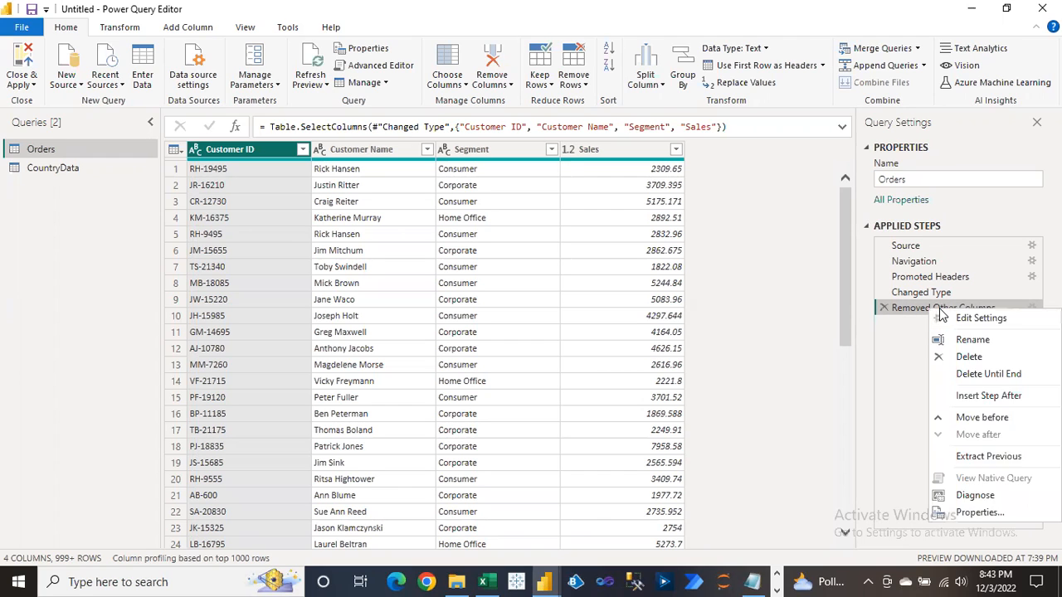
click(975, 340)
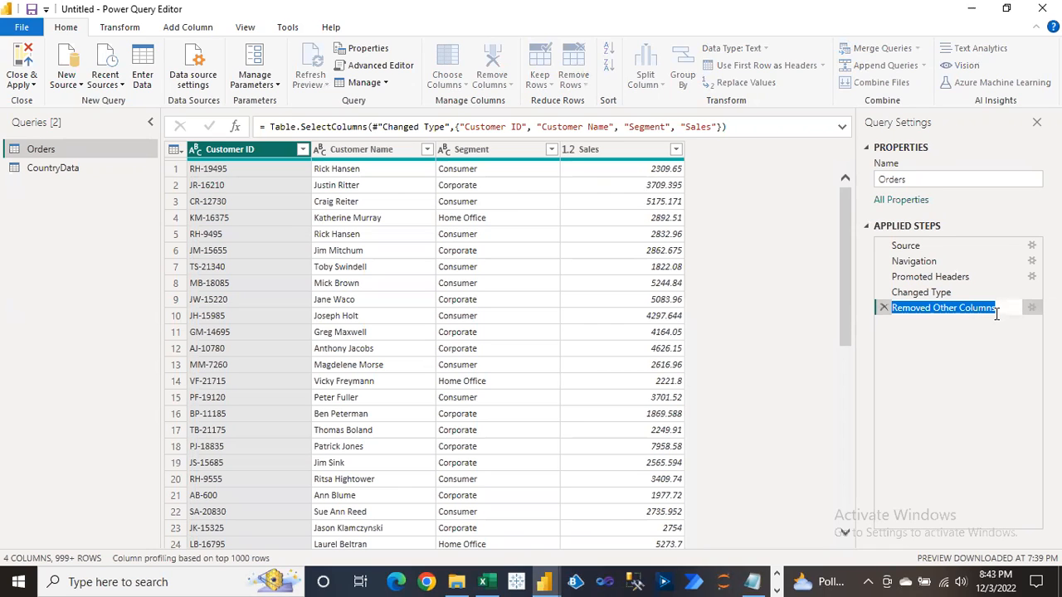
text(Keep )
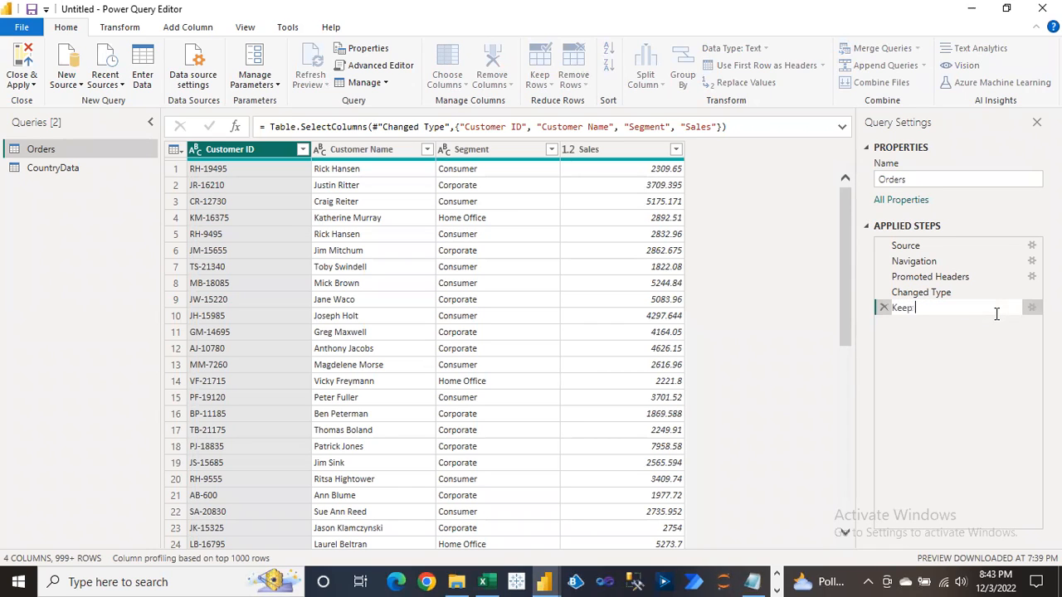
text(Selected Columns)
key(Return)
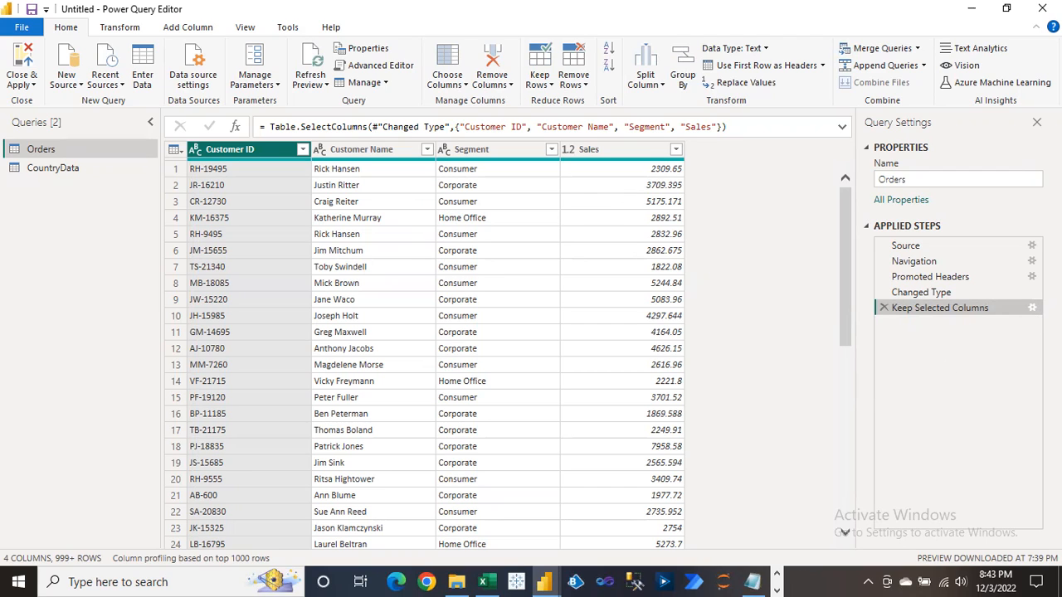
click(1032, 308)
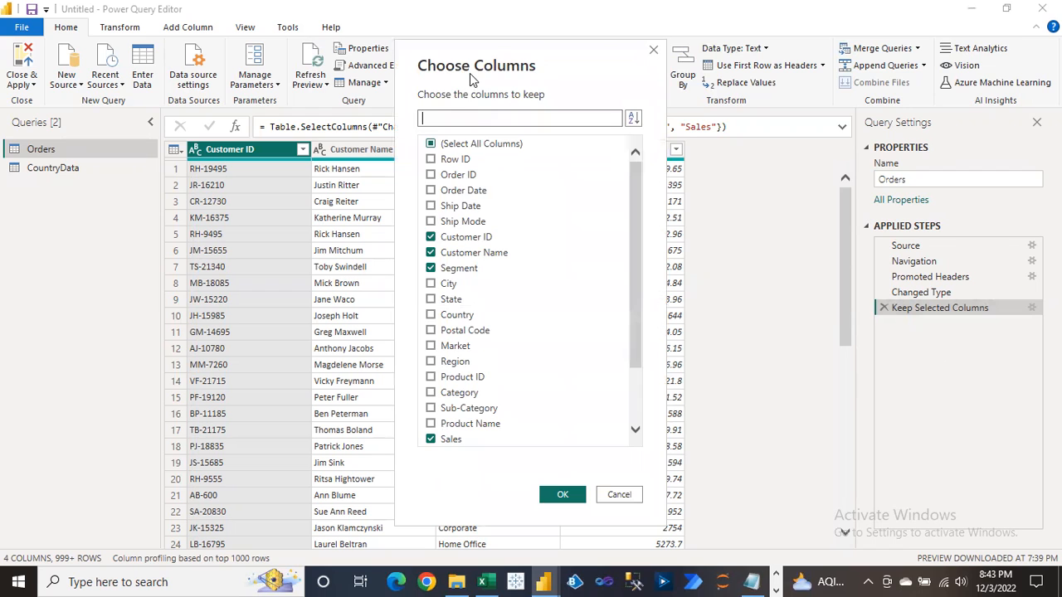
click(431, 363)
click(562, 492)
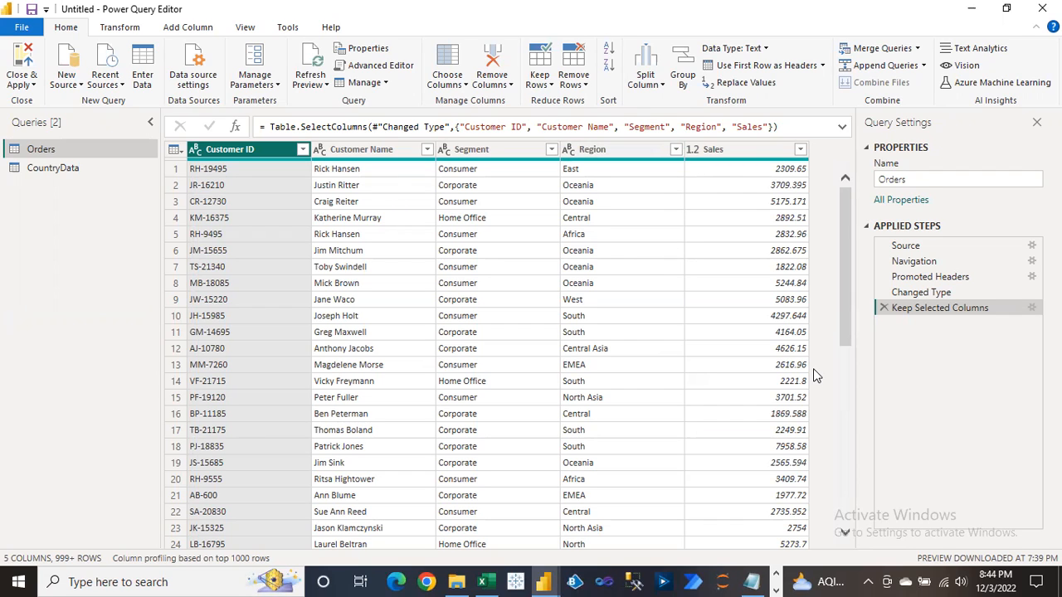
click(1032, 308)
click(431, 362)
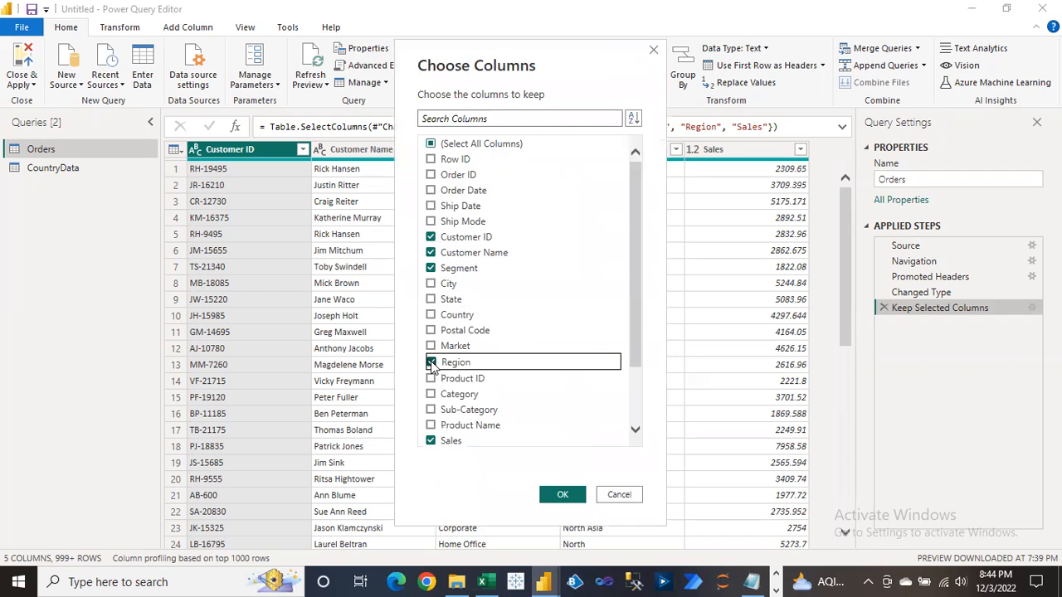
click(563, 495)
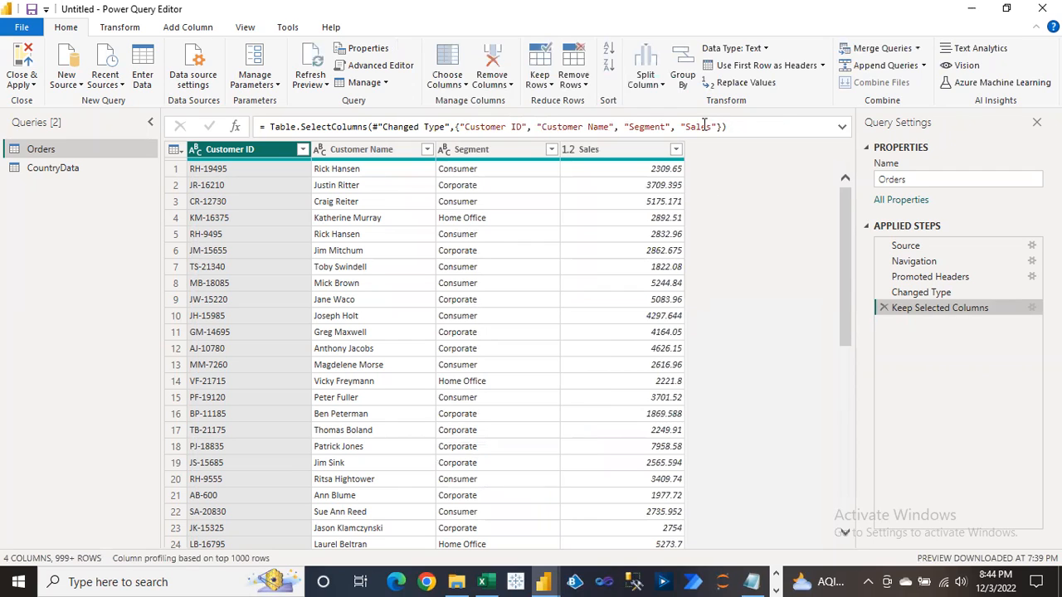
drag(682, 126, 715, 127)
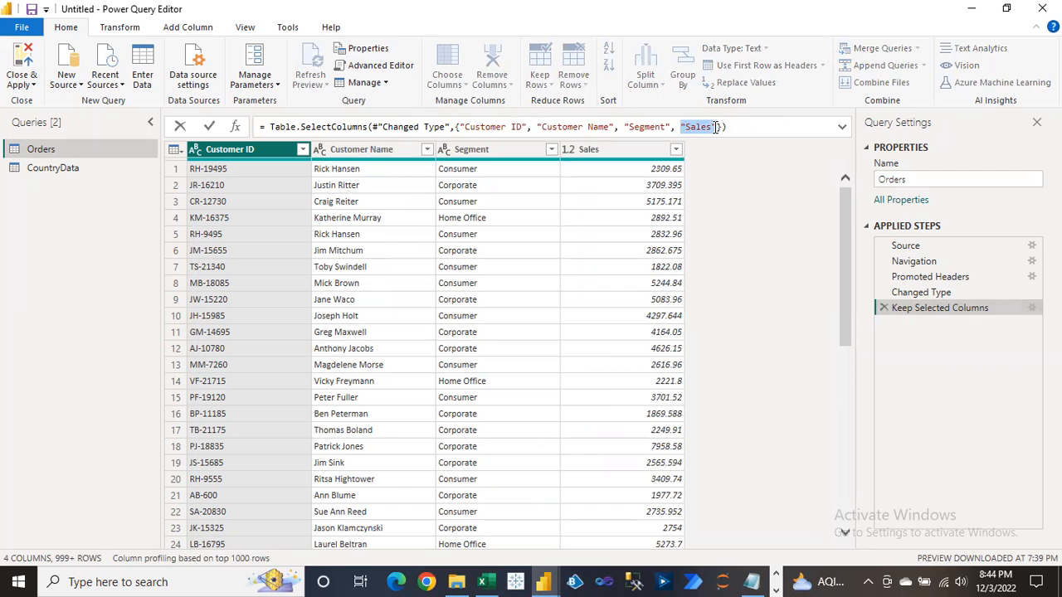
click(997, 391)
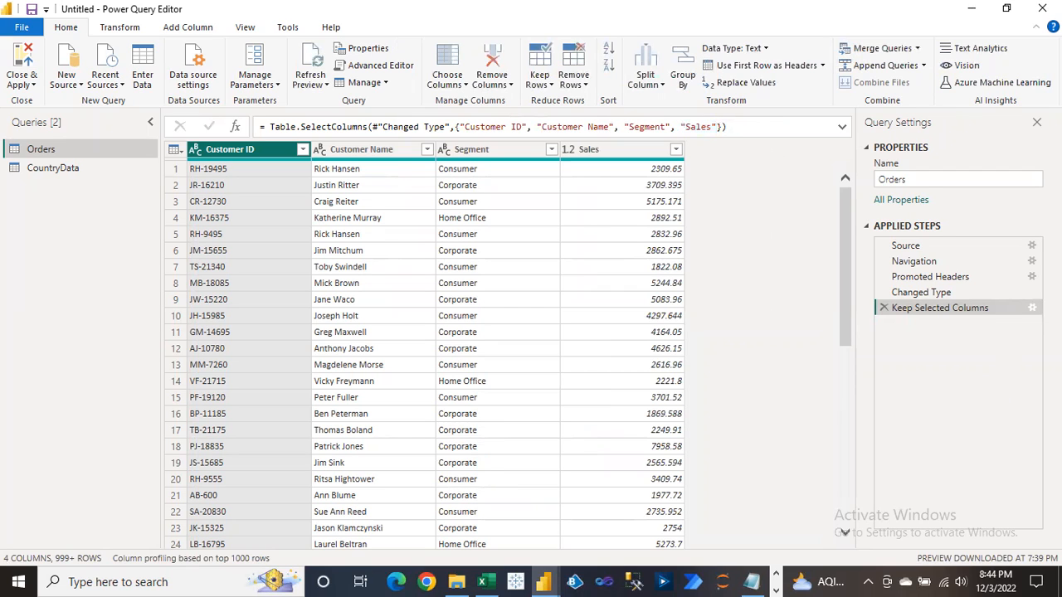
click(1033, 308)
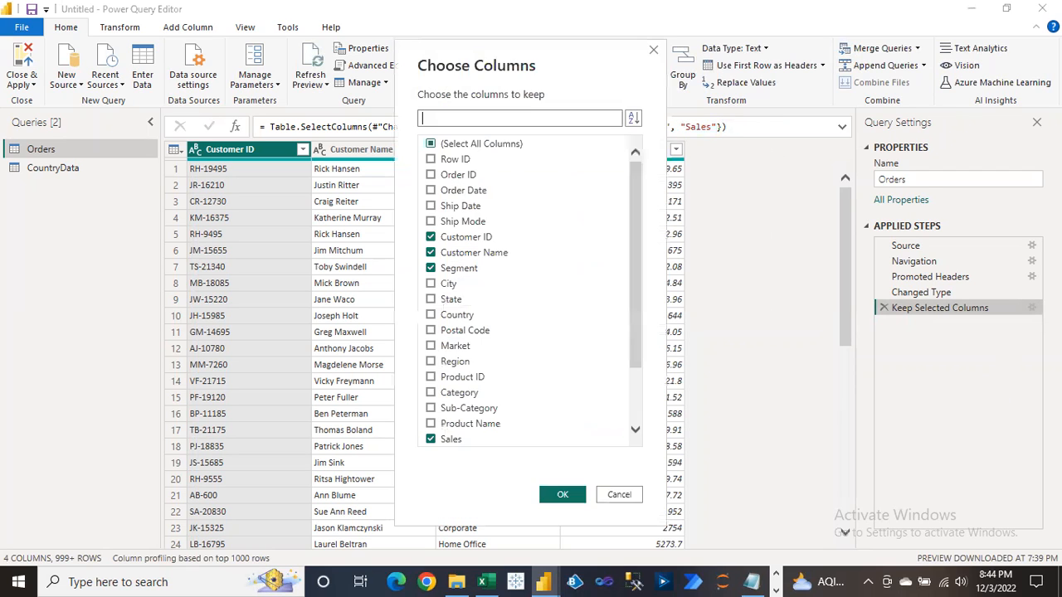
Tick Region in the Keep Selected Columns column choices, giving Orders 5 columns.
click(433, 363)
click(432, 362)
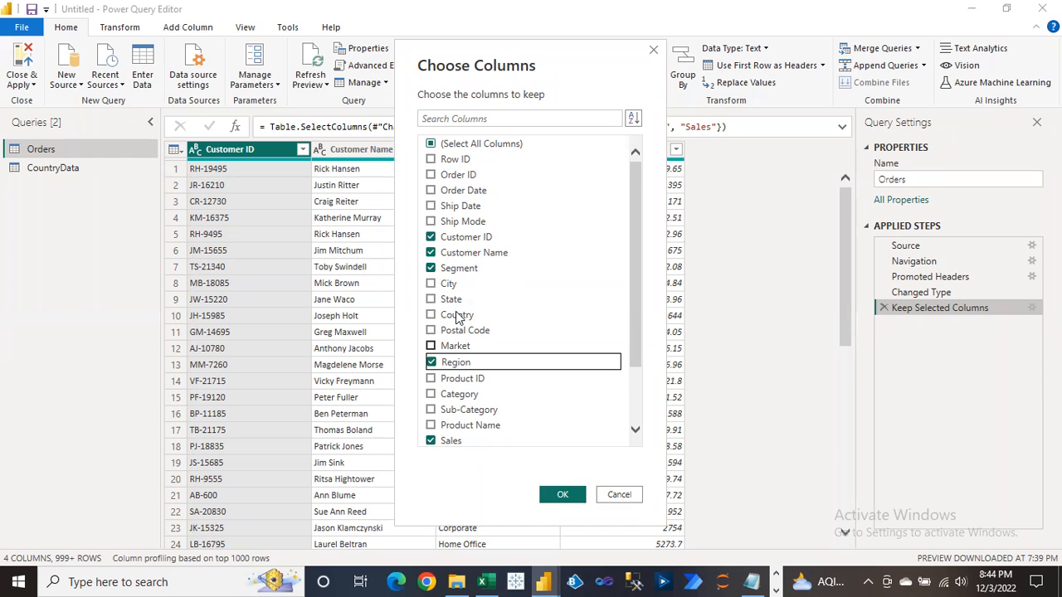
click(562, 497)
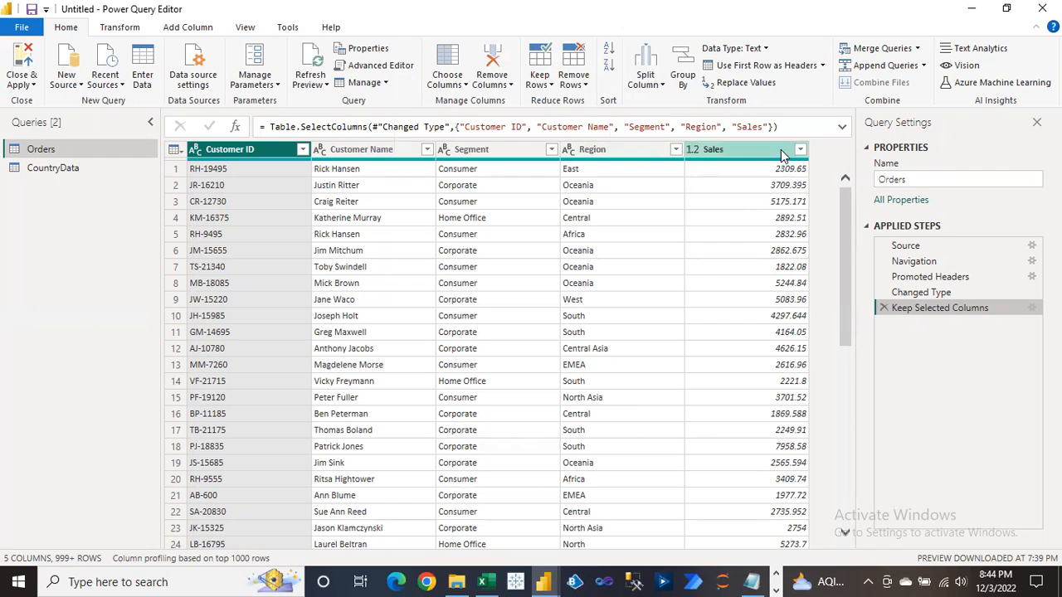
Undo a Sales-before-Region reorder, then untick Region from Keep Selected Columns, leaving 4 columns.
drag(756, 149, 629, 150)
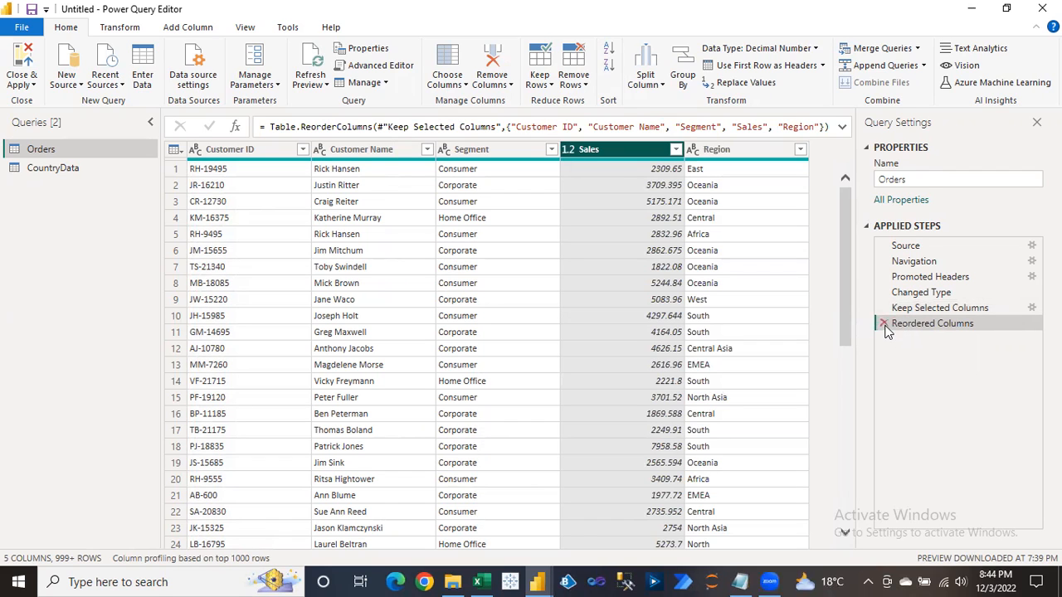
click(884, 324)
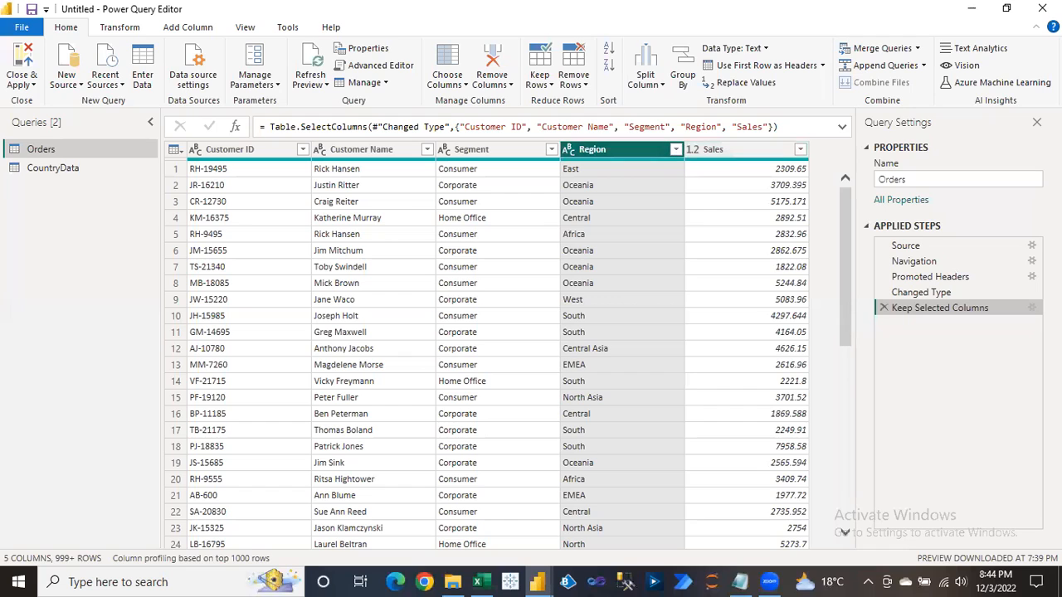
click(1032, 309)
click(435, 364)
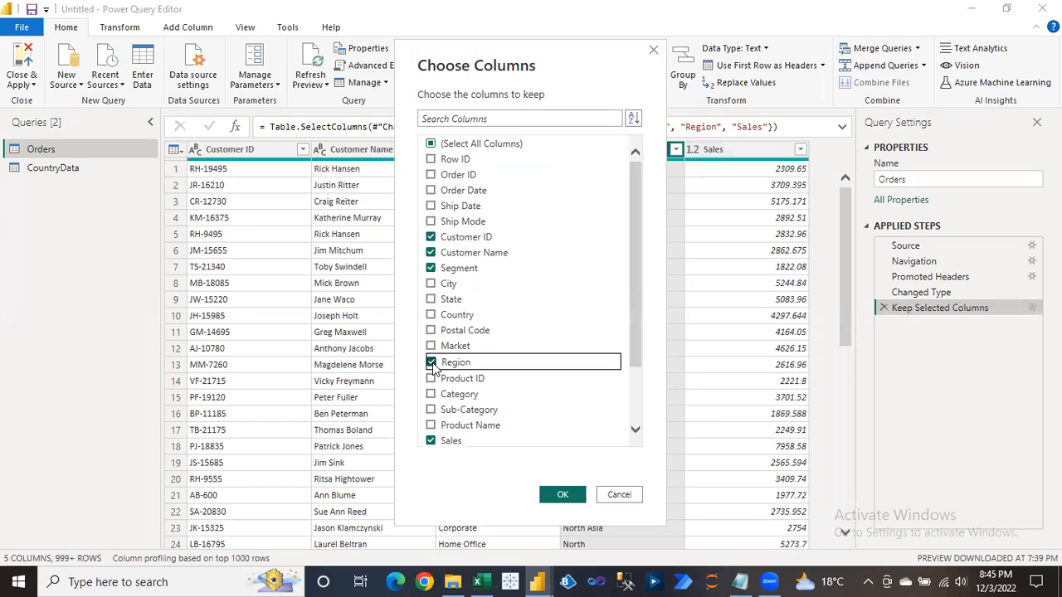
click(563, 495)
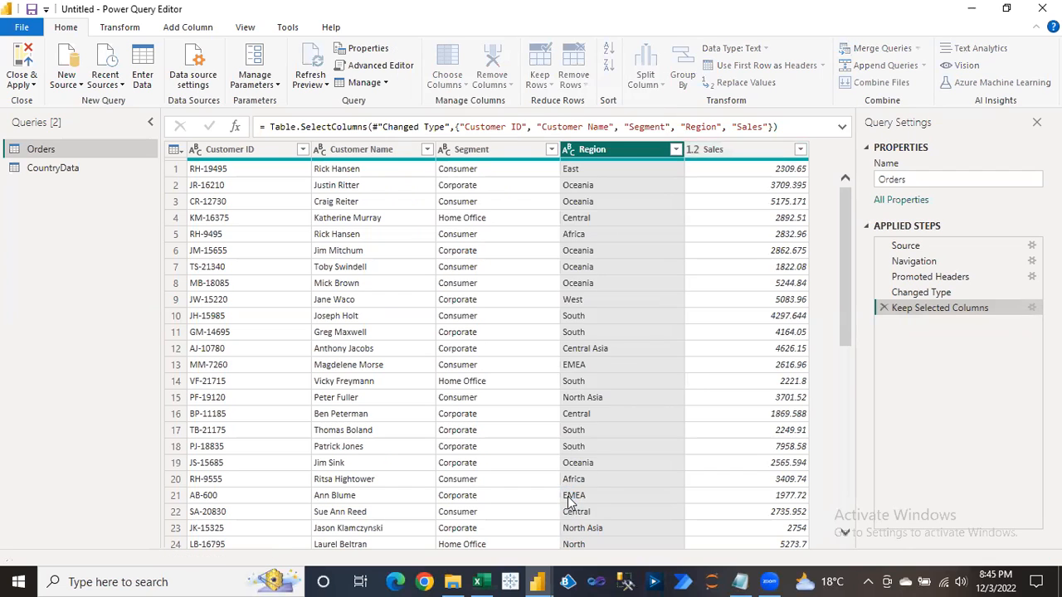
Append "Region" to the Keep Selected Columns formula's column list and commit it.
click(715, 127)
text(,")
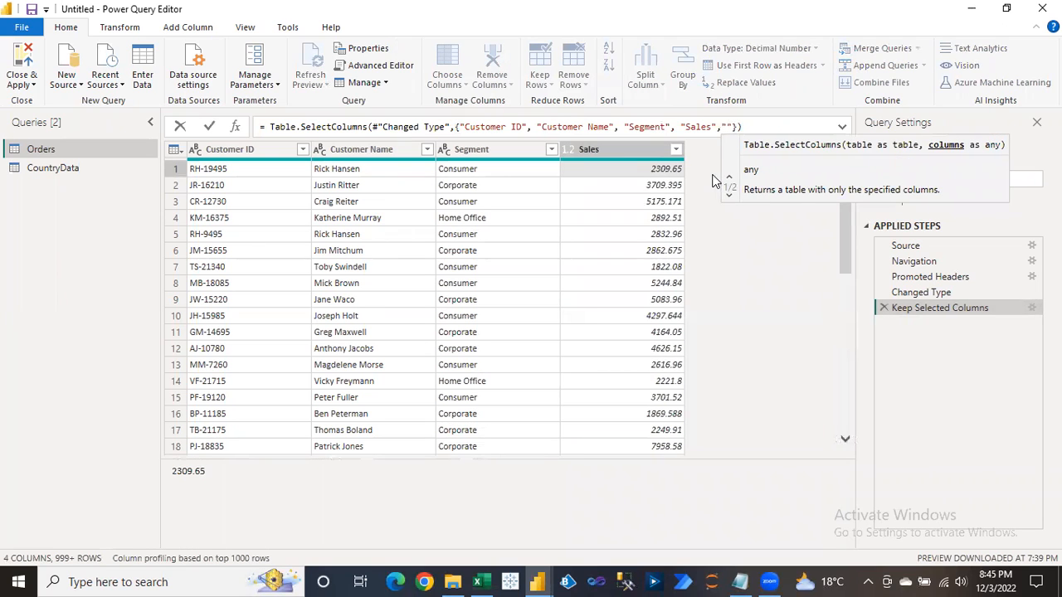
text(Region)
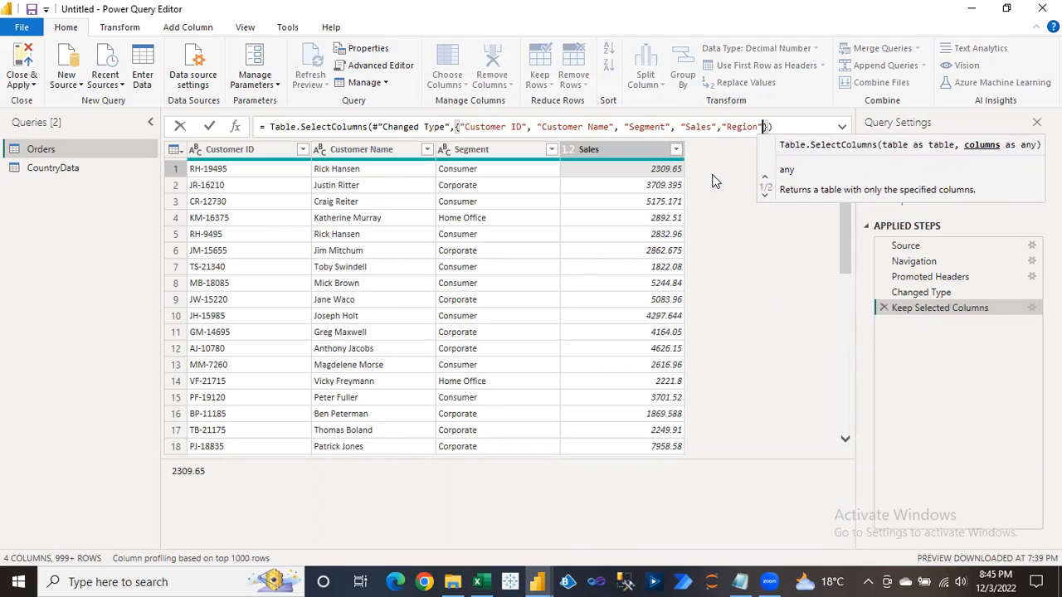
key(Right)
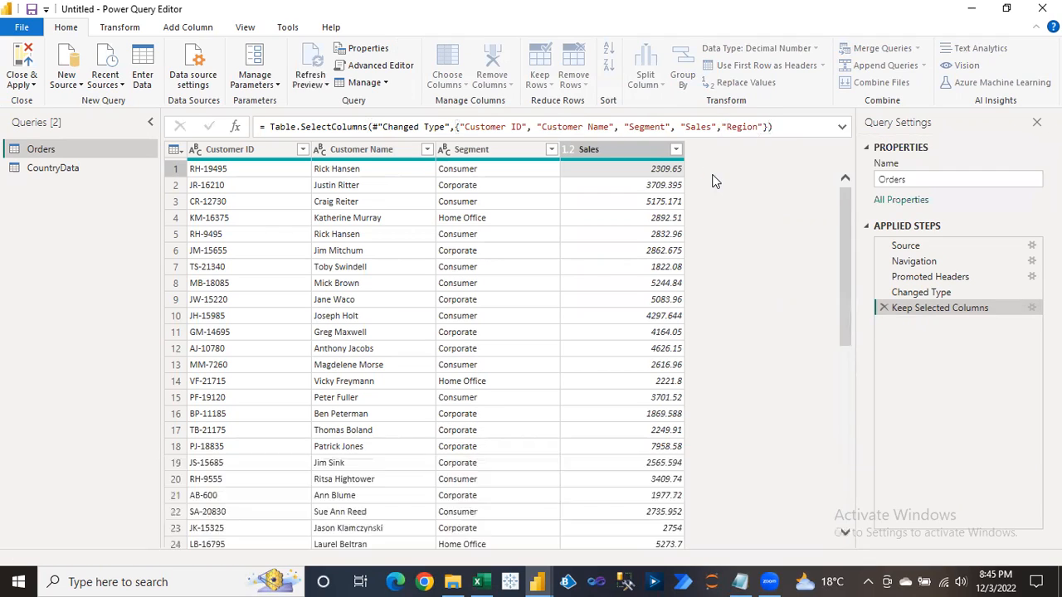
key(Return)
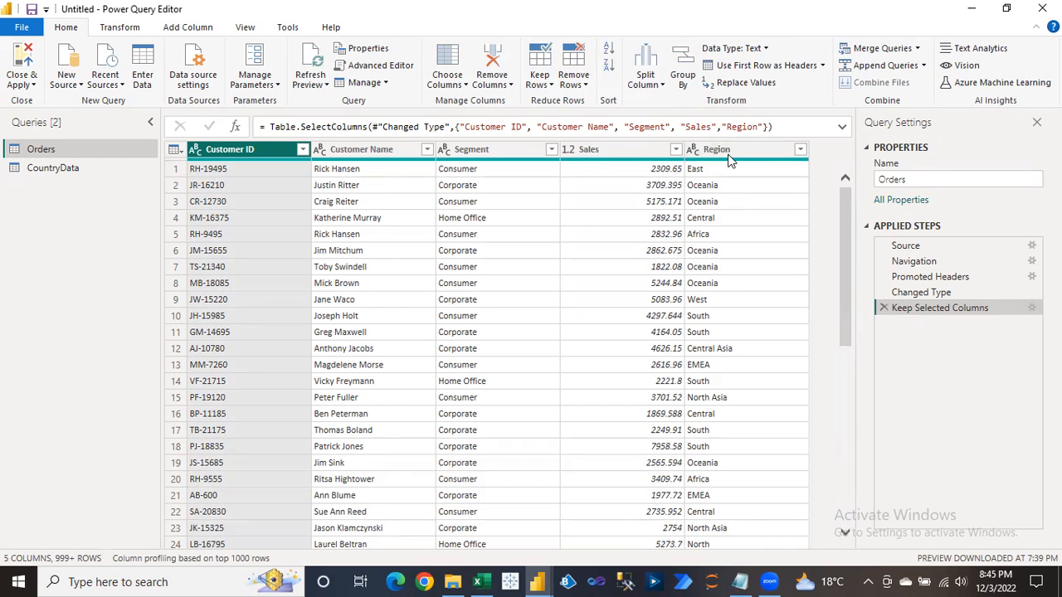
Fix the capitalisation of "Region" in the formula to clear the error.
click(730, 127)
key(BackSpace)
text(r)
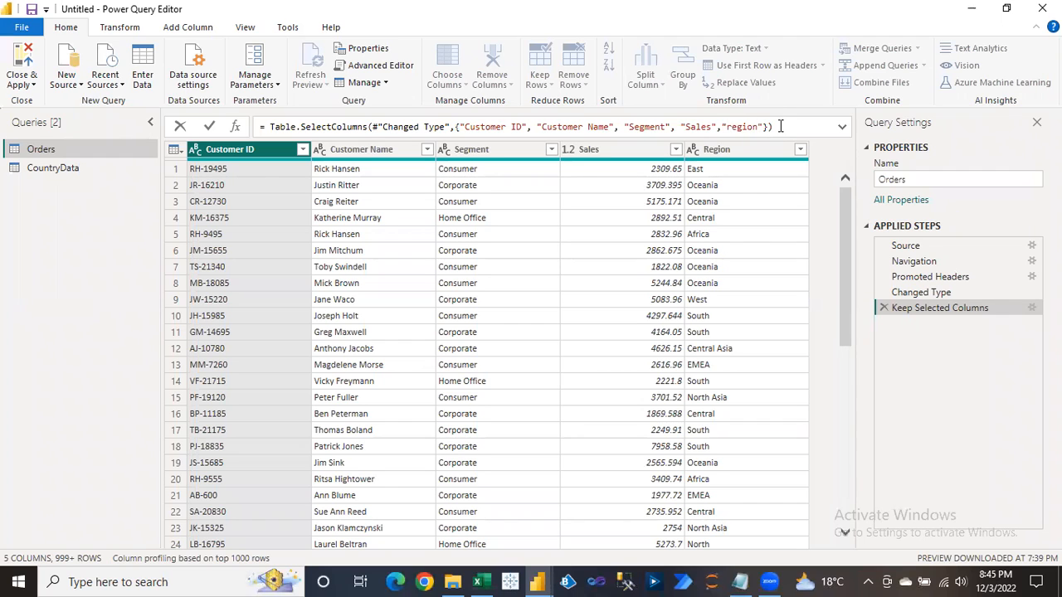
key(Return)
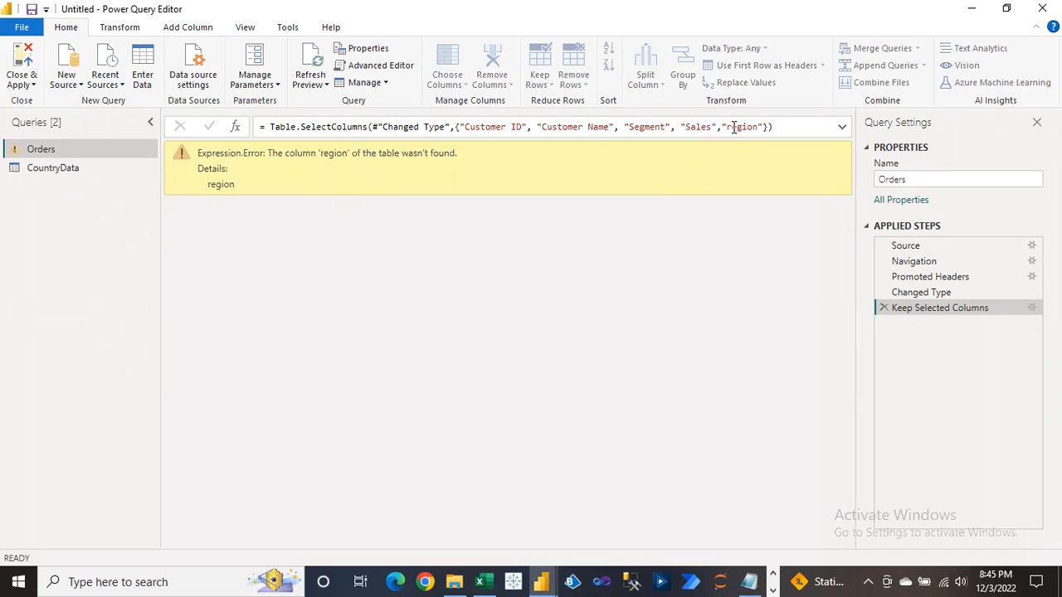
click(733, 127)
key(BackSpace)
text(R)
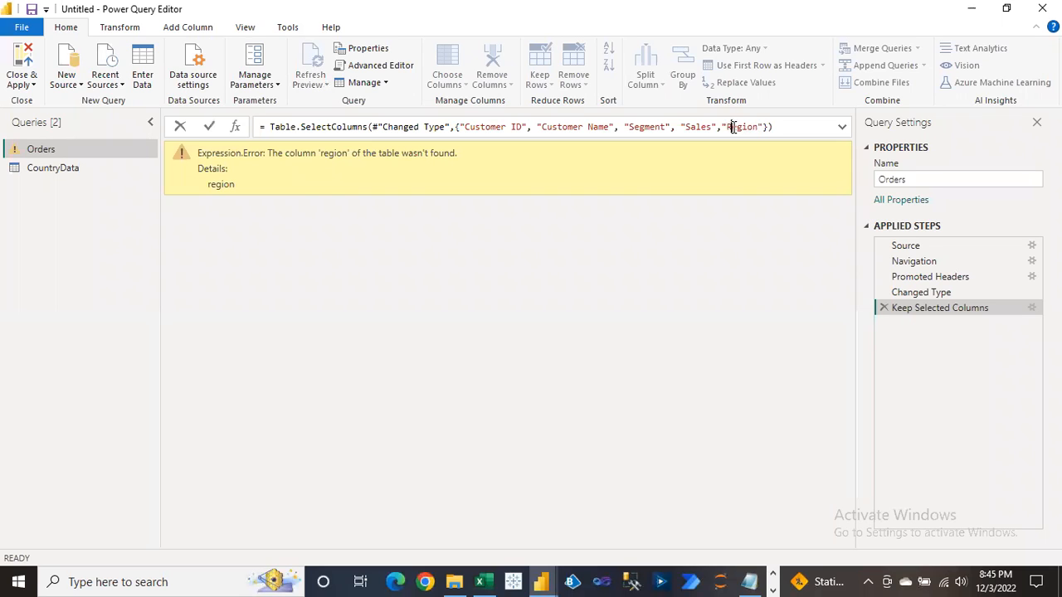
click(780, 126)
key(Return)
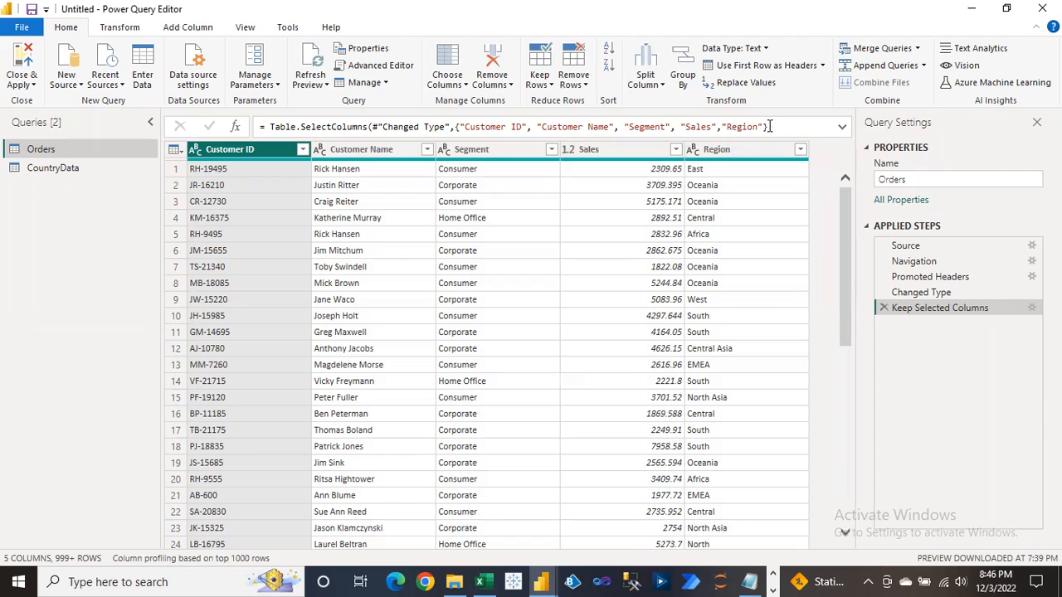
Move "Region" from the end of the column list to just before "Sales".
drag(763, 126, 721, 127)
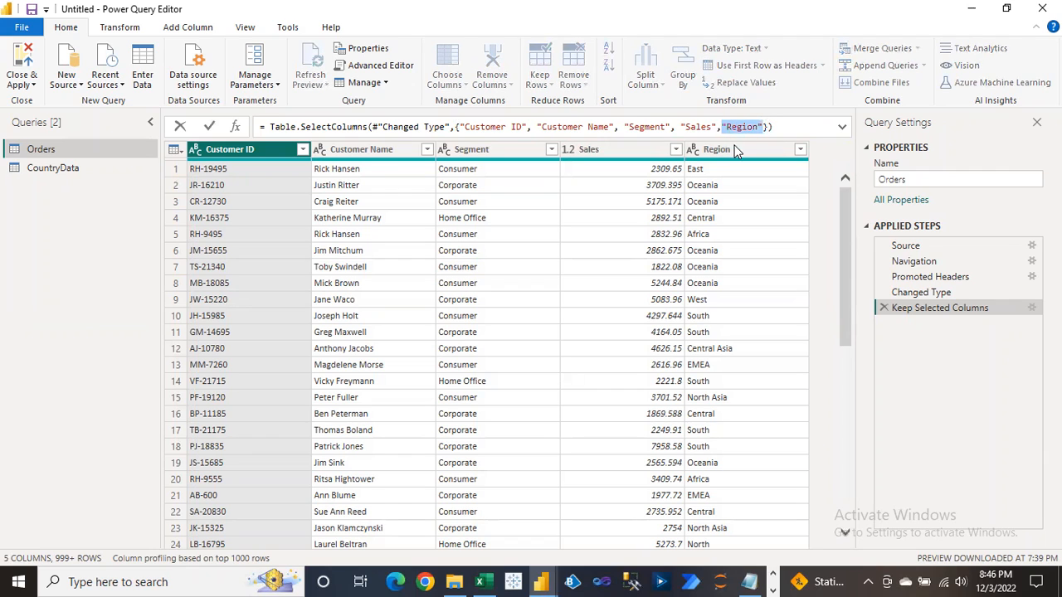
key(BackSpace)
key(BackSpace)
key(Left)
key(Left)
key(Left)
key(Left)
key(Left)
key(Left)
key(Left)
text("Region",)
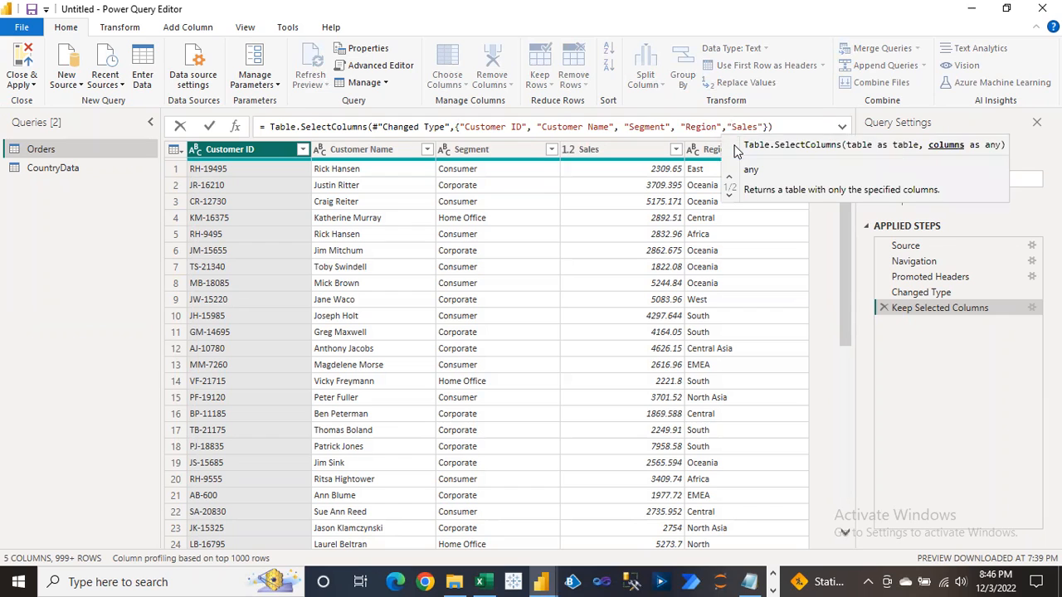
key(End)
key(Return)
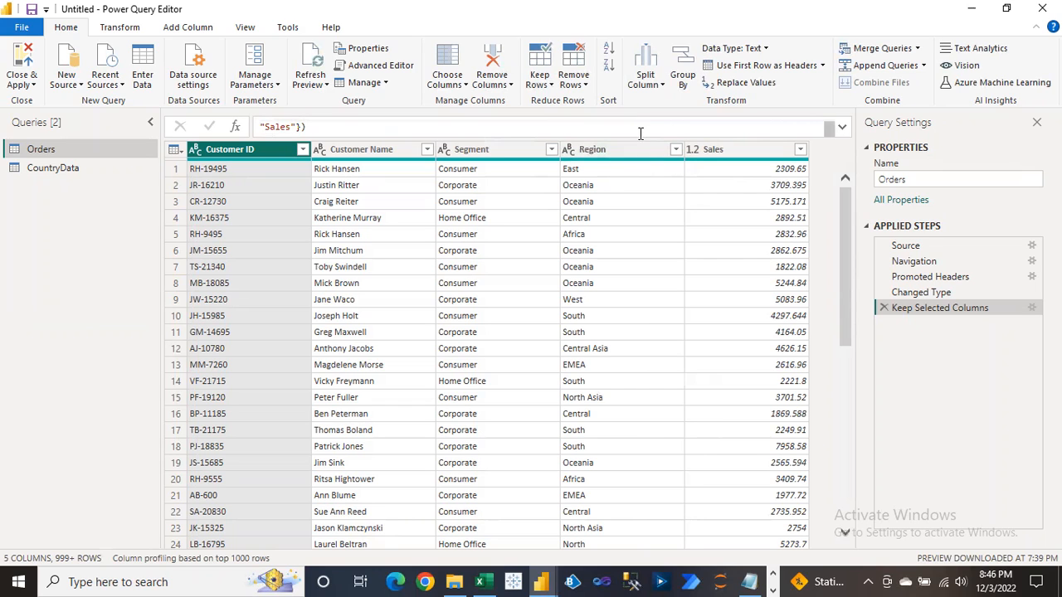
Remove the stray space after the "Region" entry and recommit the formula.
click(641, 132)
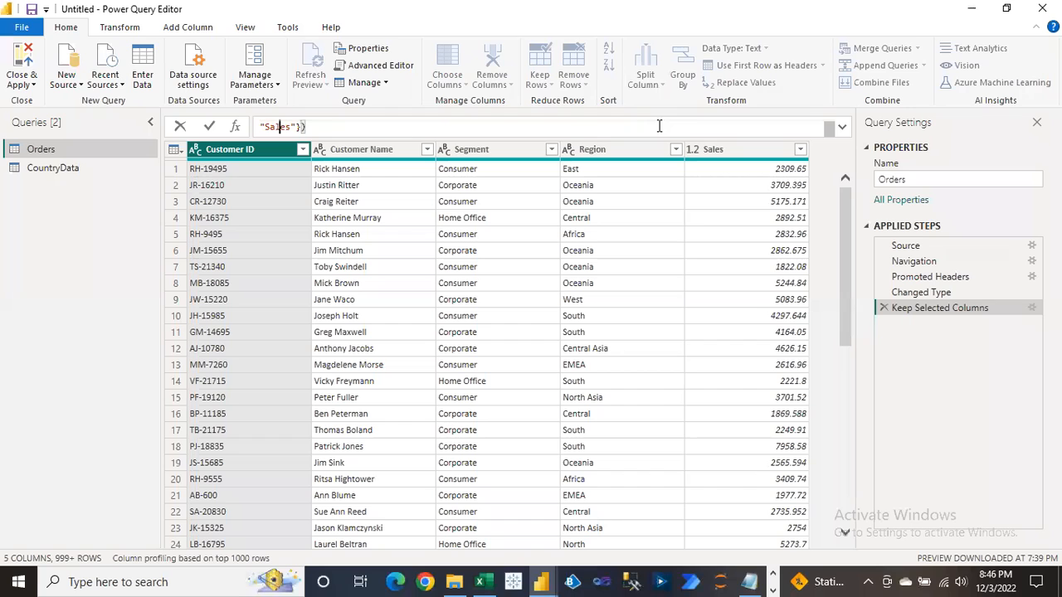
key(Left)
key(Left)
key(Left)
key(Left)
key(Left)
key(Left)
key(Left)
key(Left)
key(Left)
key(Left)
key(Left)
key(Left)
key(Left)
key(Left)
key(Left)
key(Left)
key(Left)
key(Left)
key(Left)
key(Left)
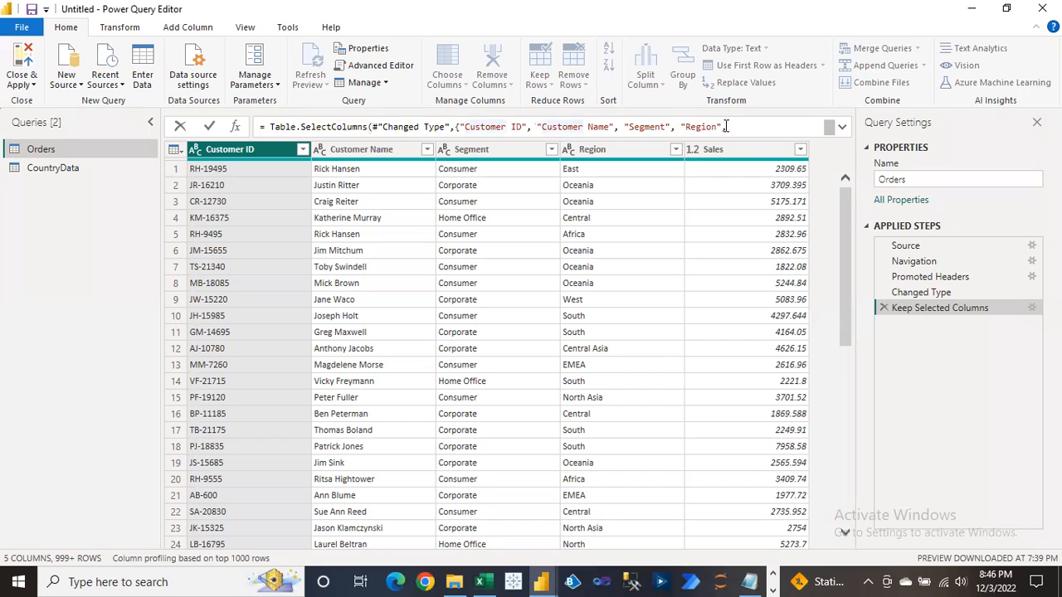
click(782, 128)
key(BackSpace)
click(795, 127)
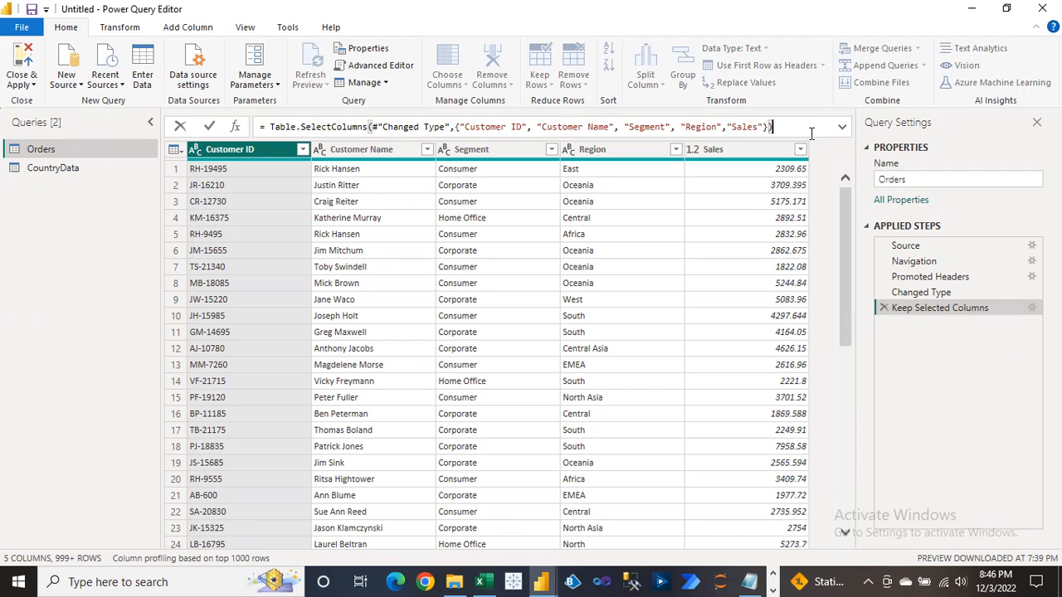
click(915, 352)
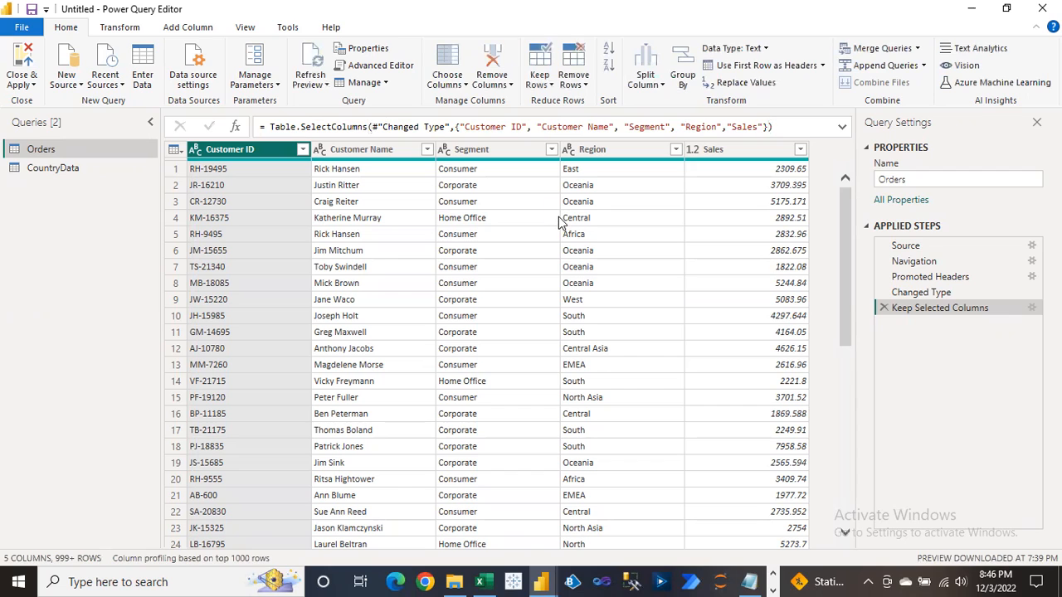
Delete the Keep Selected Columns step so all 24 Orders columns return.
click(437, 84)
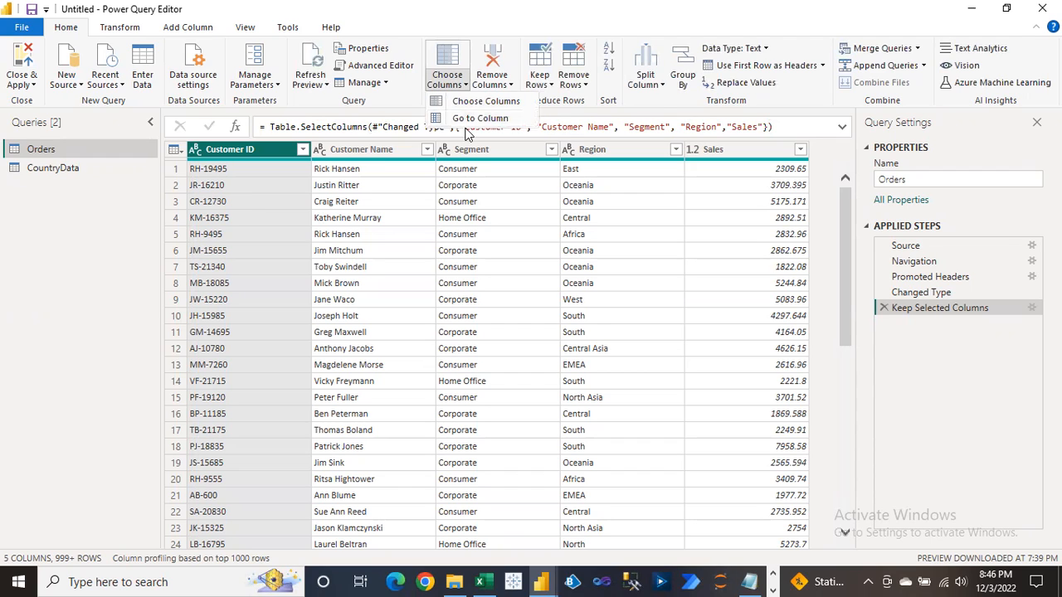
click(485, 225)
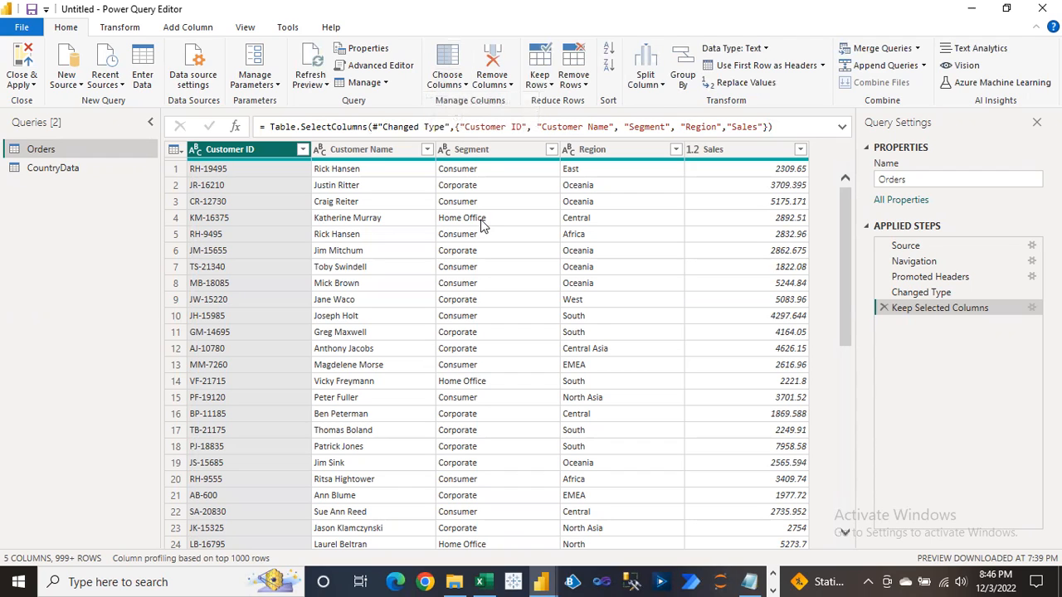
click(485, 226)
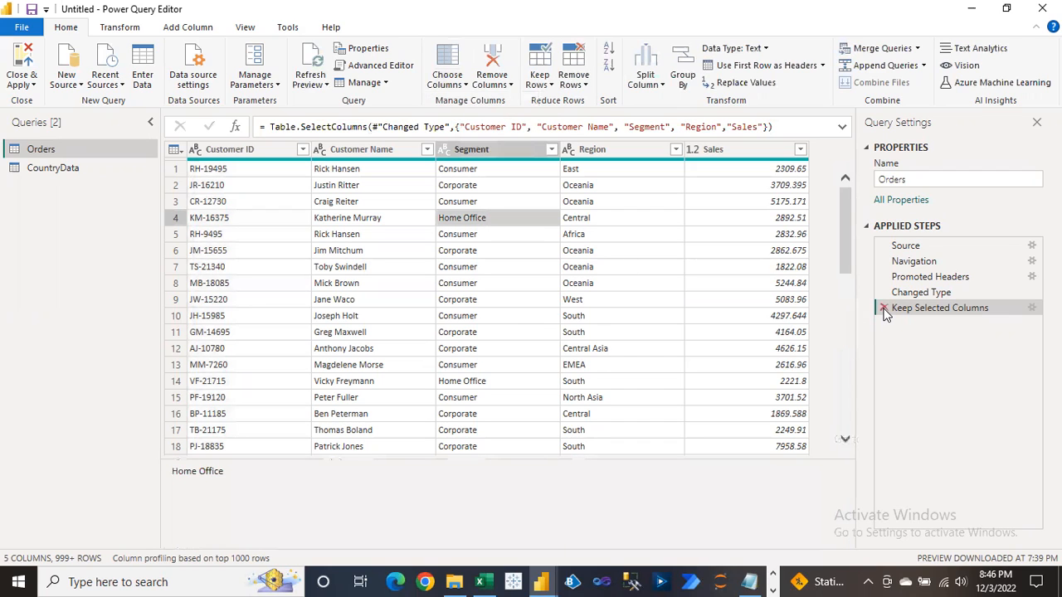
drag(885, 308, 898, 308)
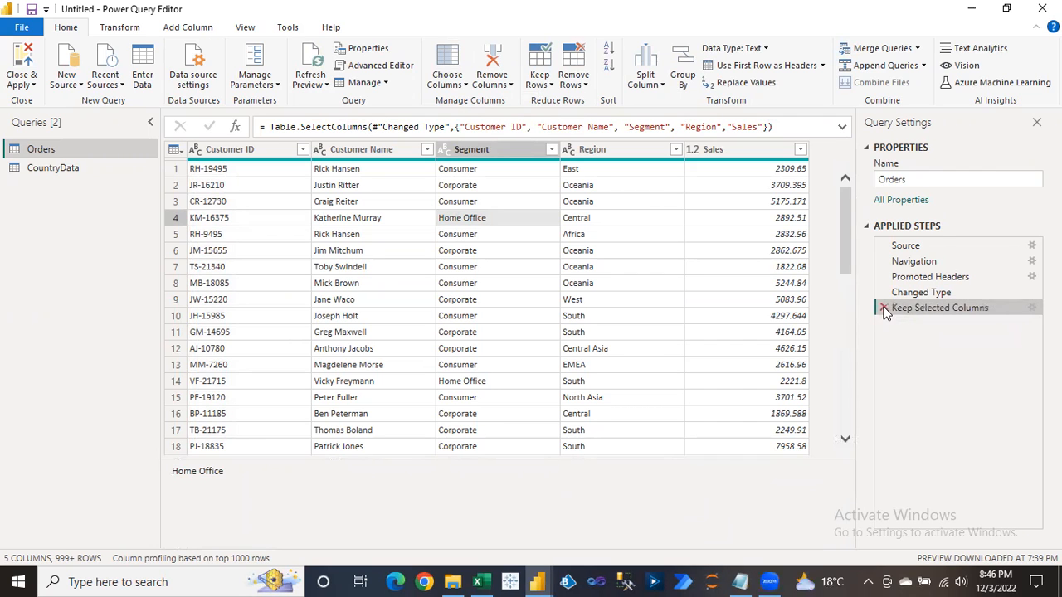
click(886, 308)
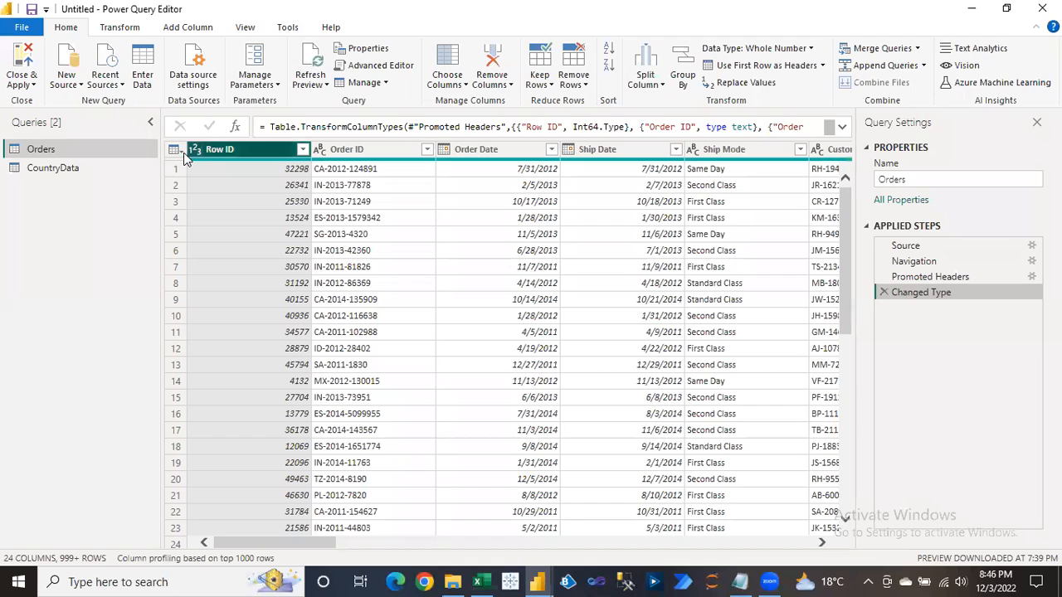
click(500, 85)
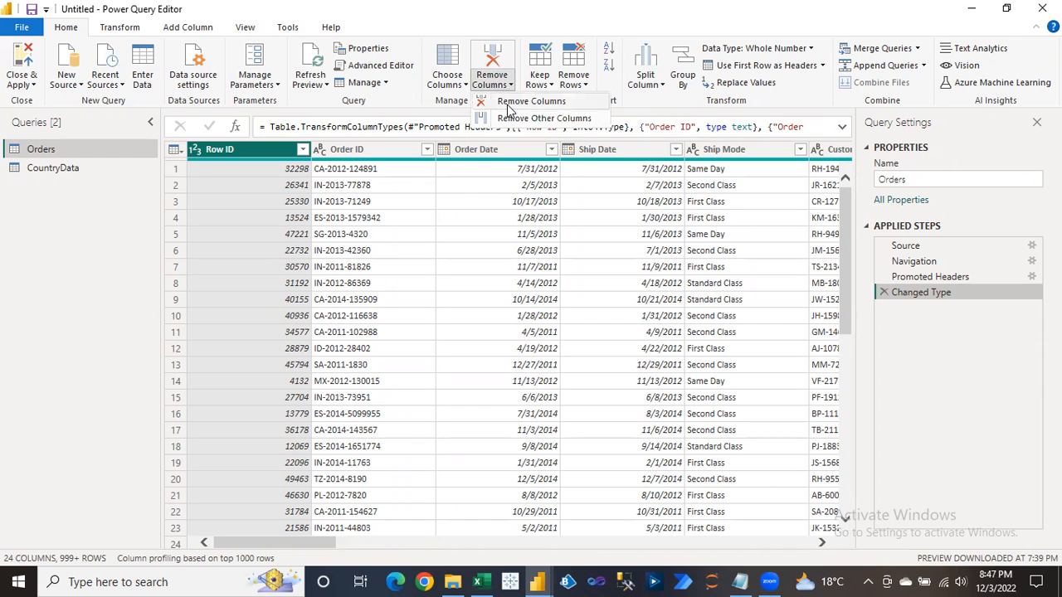
click(442, 227)
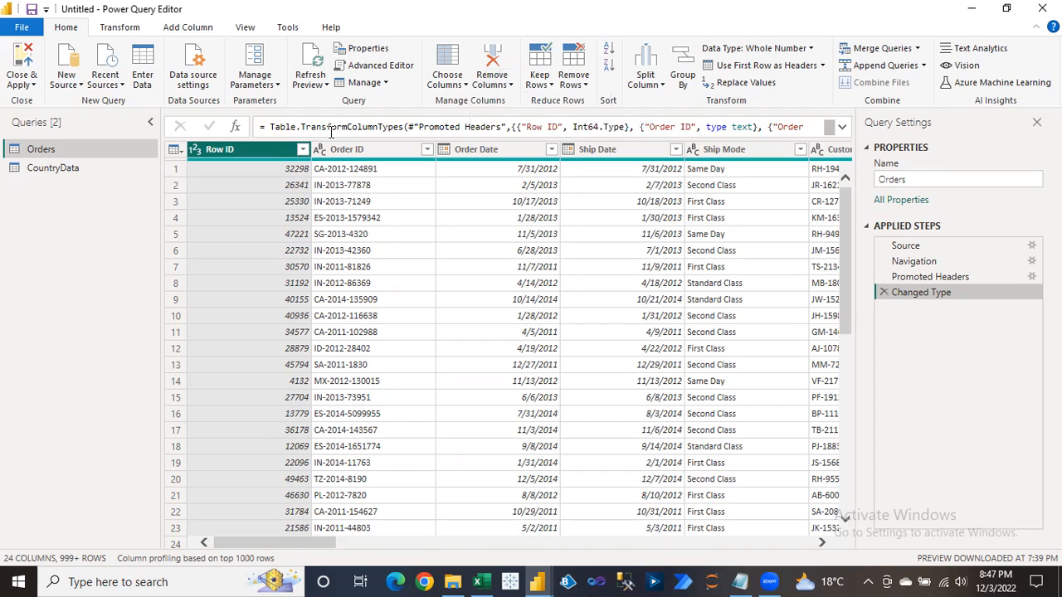
click(502, 85)
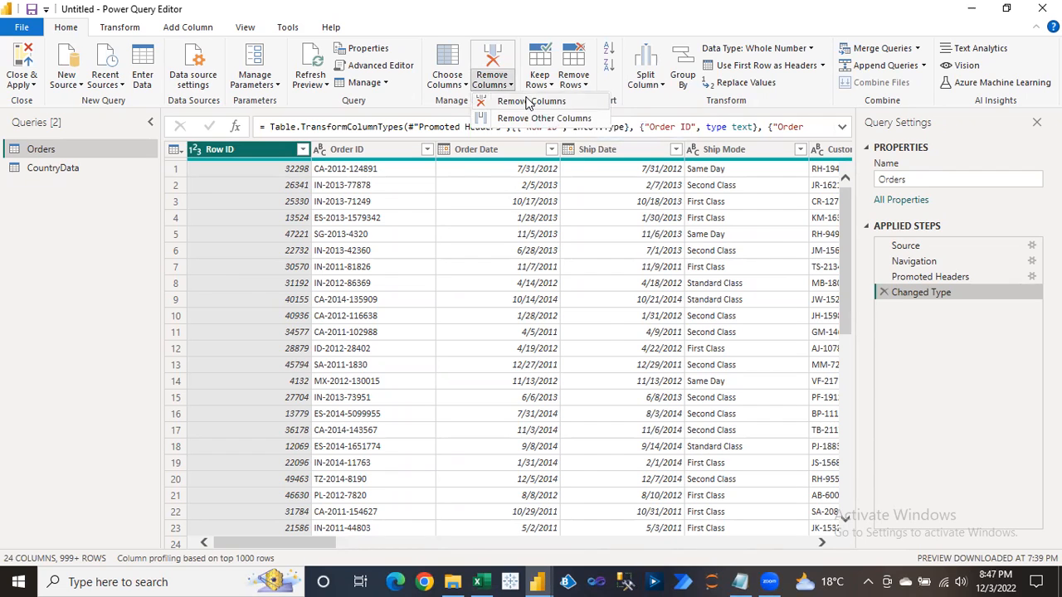
click(526, 103)
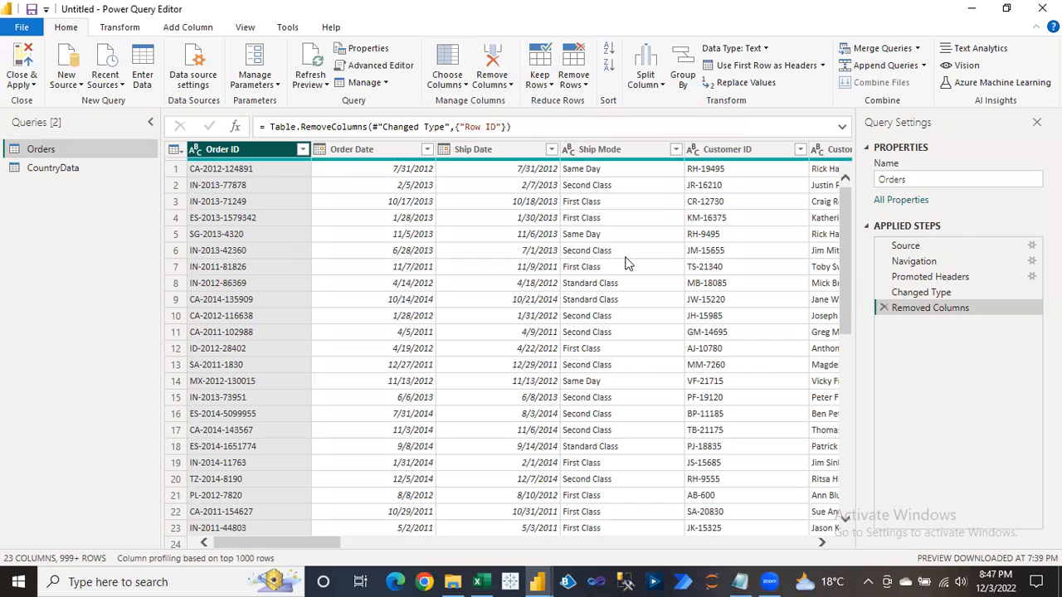
click(883, 308)
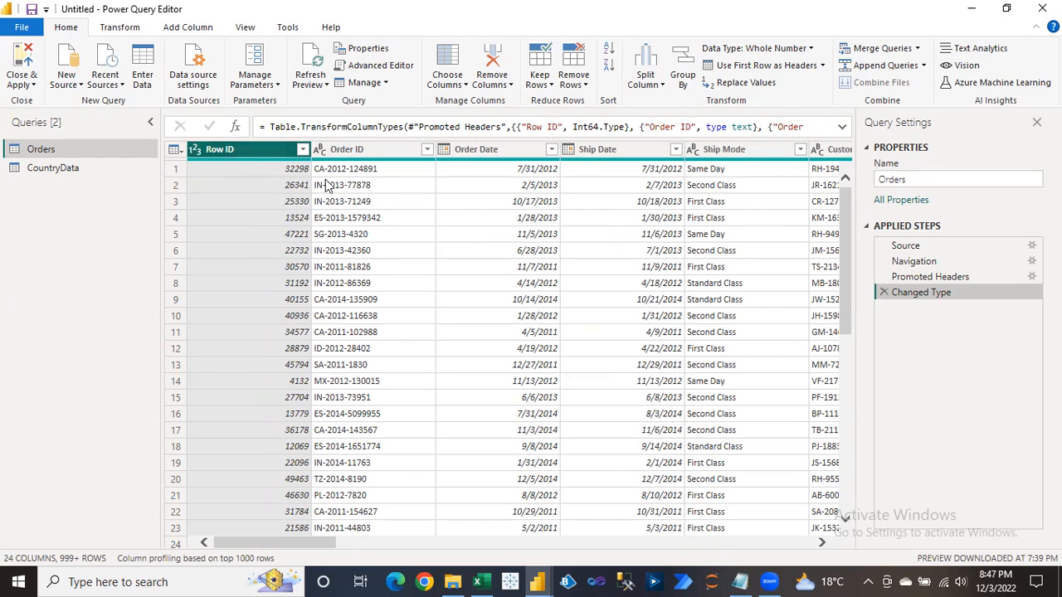
click(490, 150)
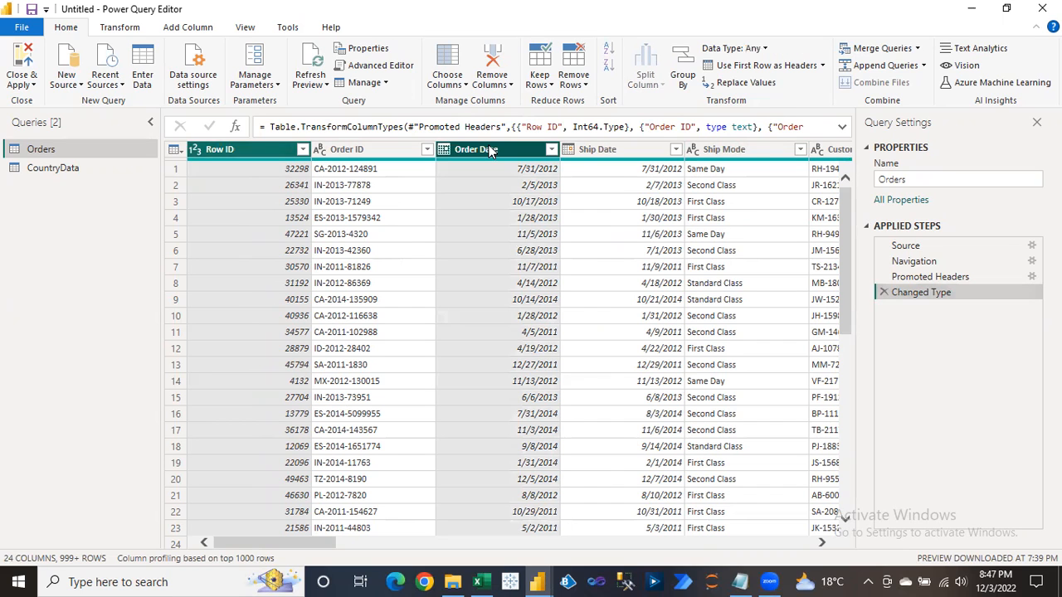
ctrl+click(611, 153)
ctrl+click(832, 149)
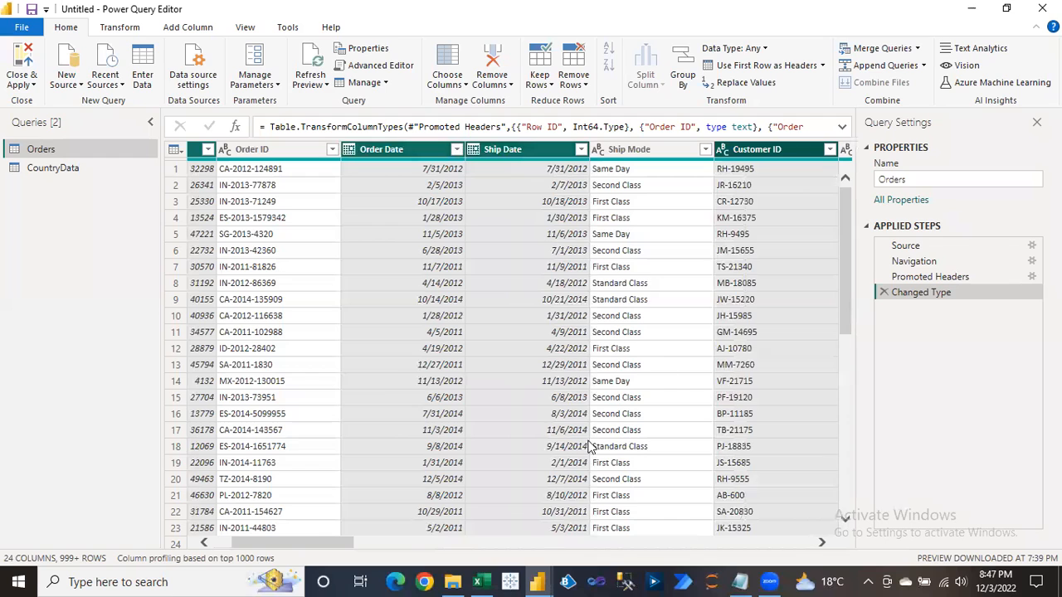
drag(335, 545, 284, 546)
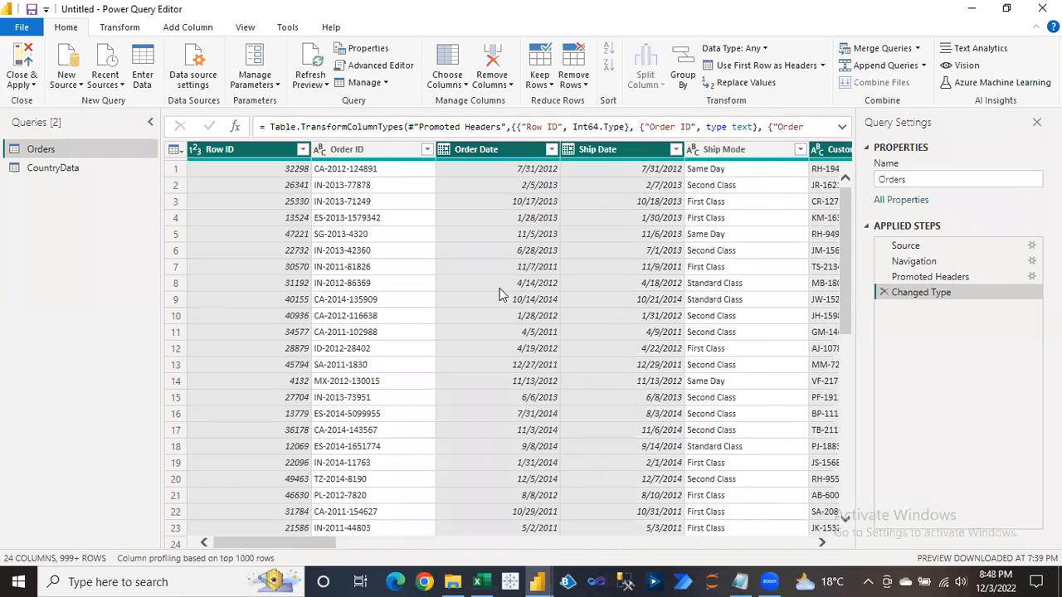
click(499, 87)
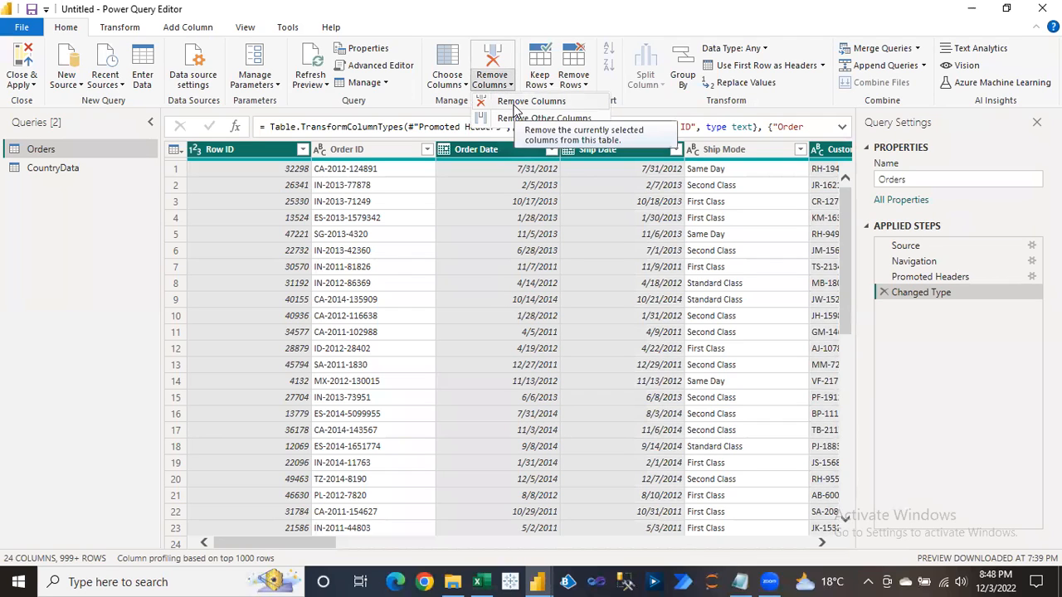
click(515, 103)
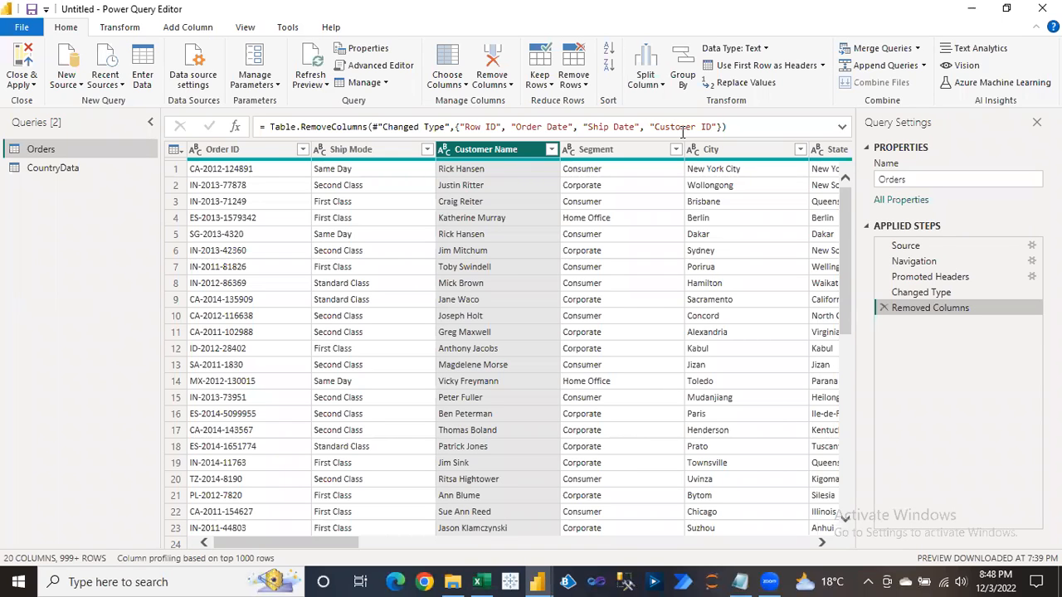
click(883, 308)
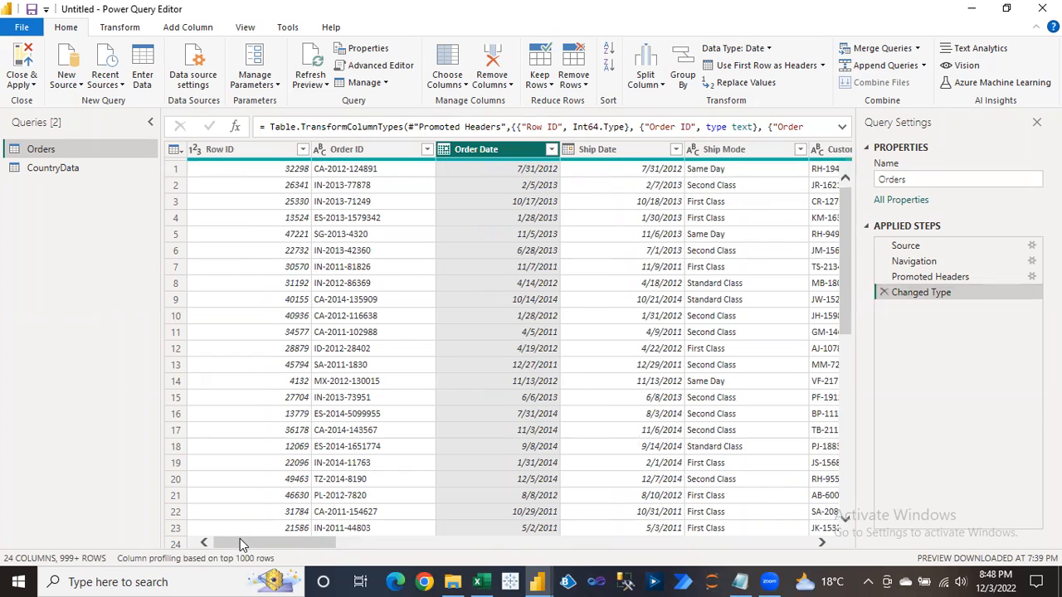
click(252, 201)
click(252, 148)
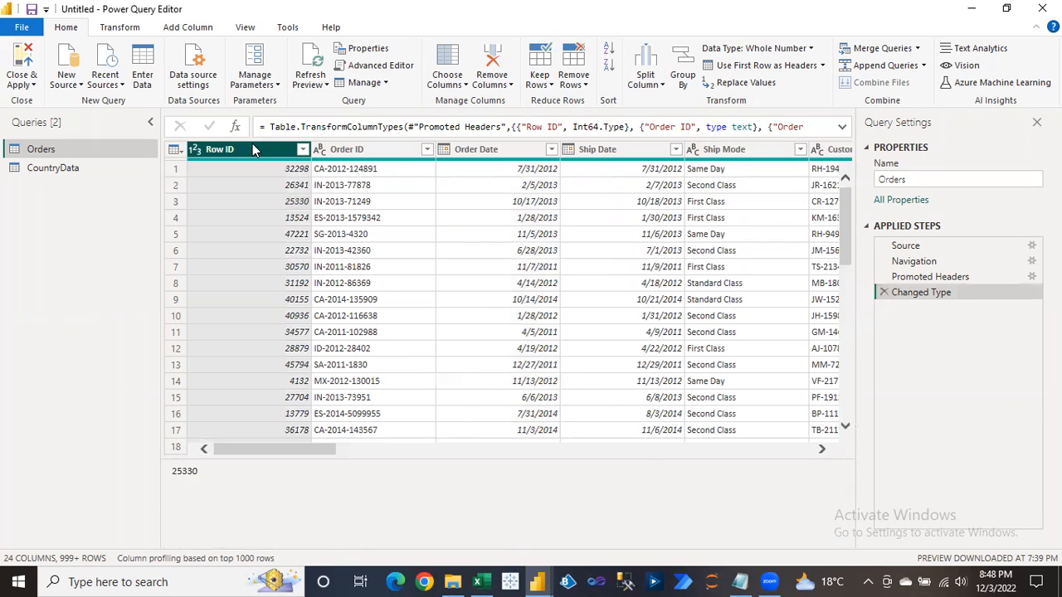
ctrl+click(490, 150)
ctrl+click(631, 158)
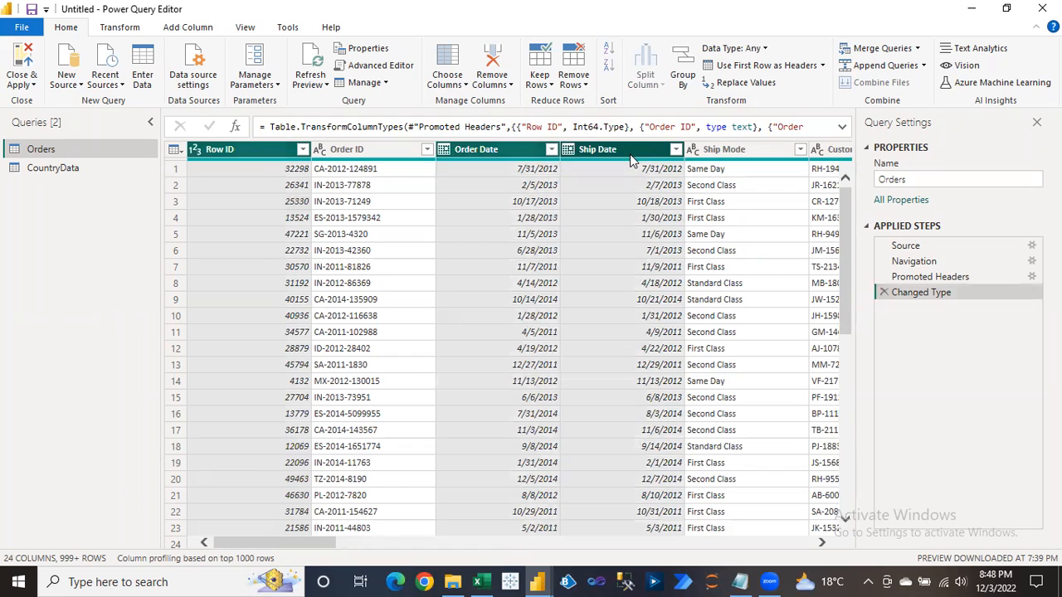
ctrl+click(823, 153)
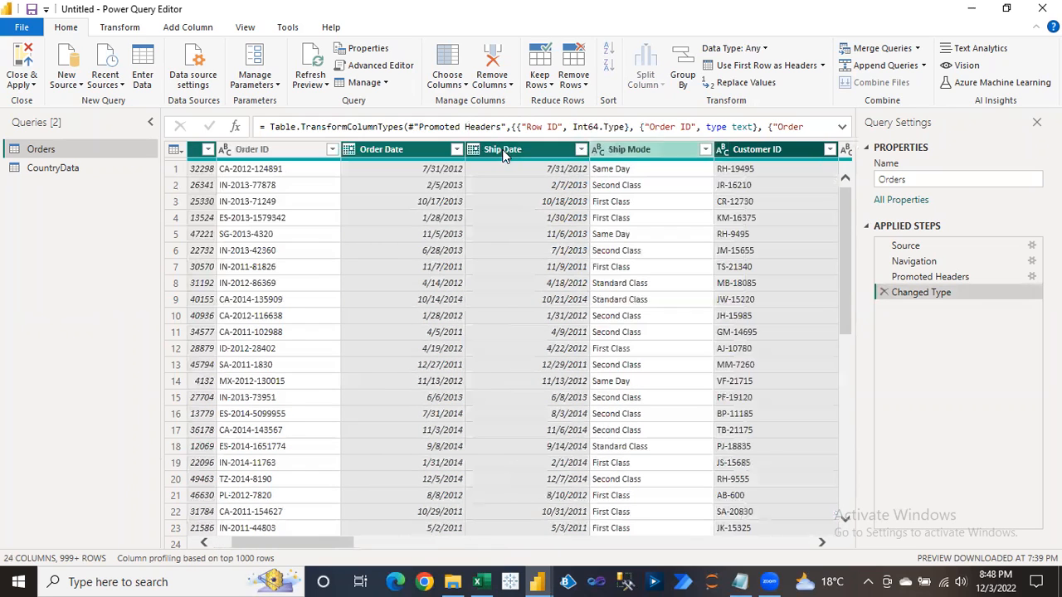
right_click(781, 148)
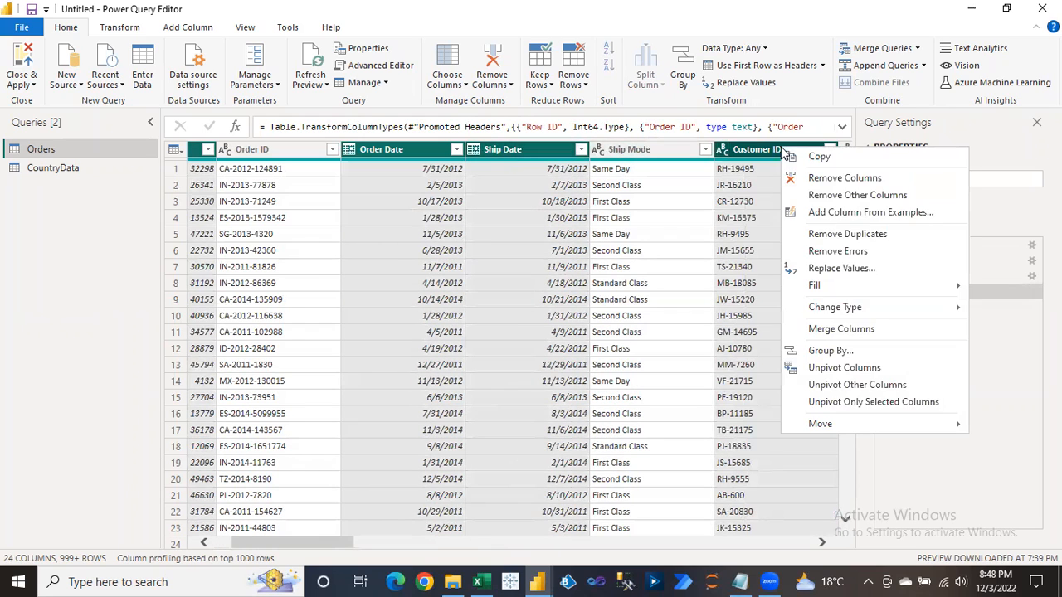
click(833, 181)
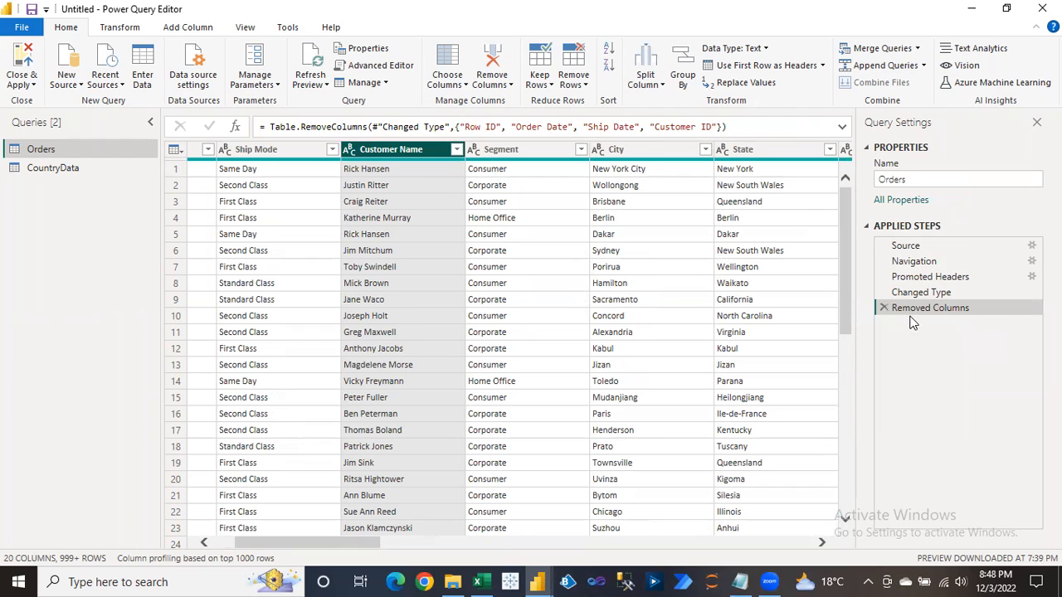
click(508, 86)
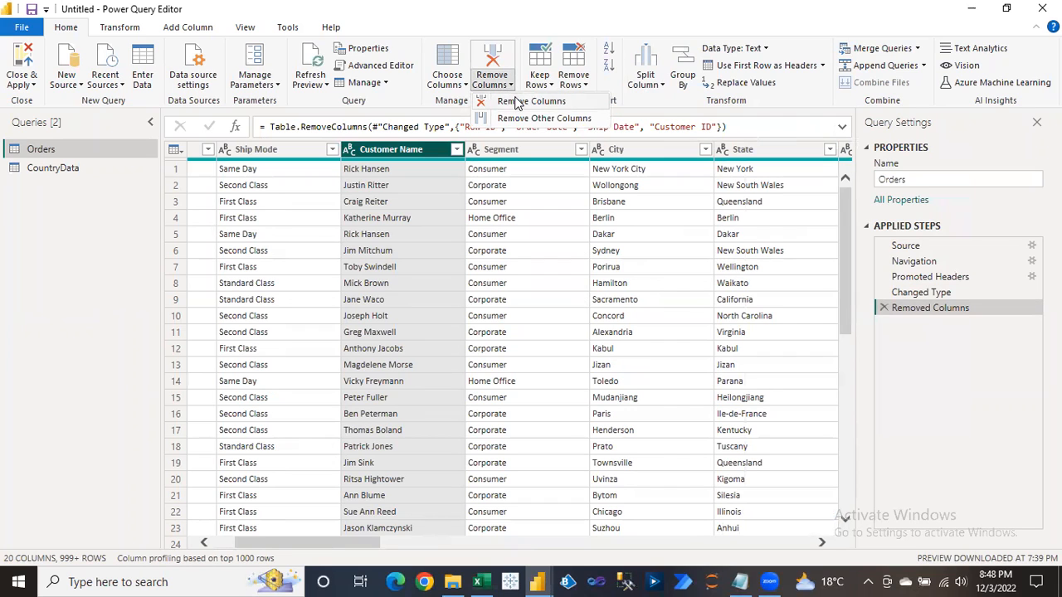
right_click(406, 156)
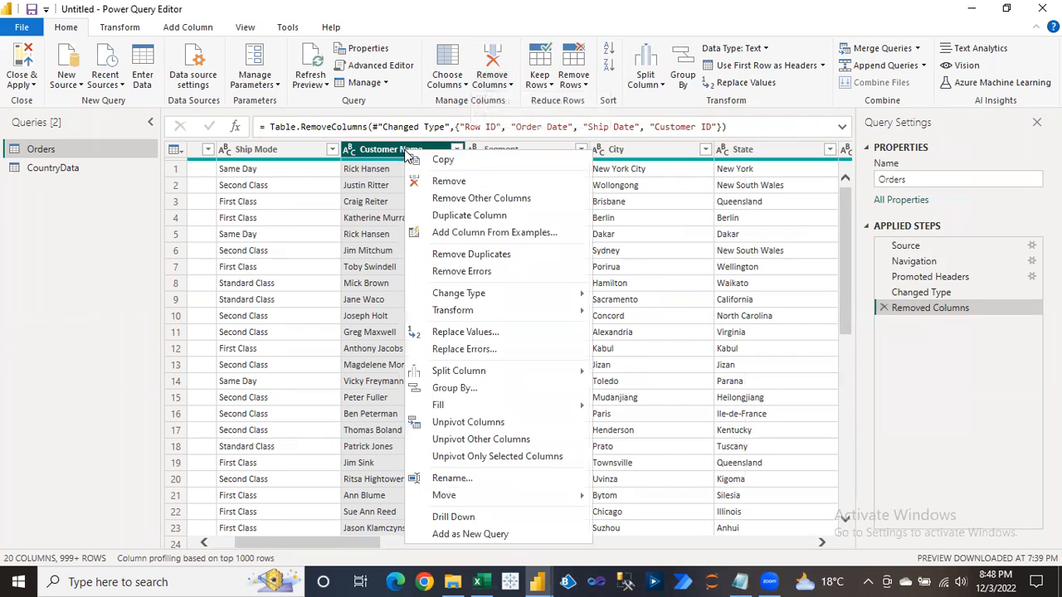
click(368, 173)
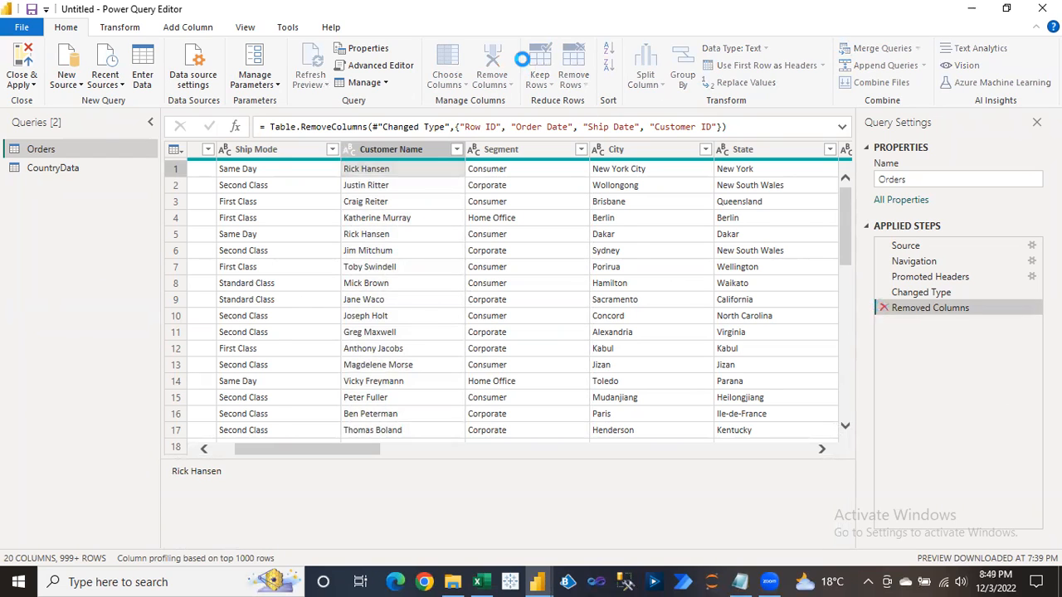
click(883, 307)
click(504, 85)
click(233, 181)
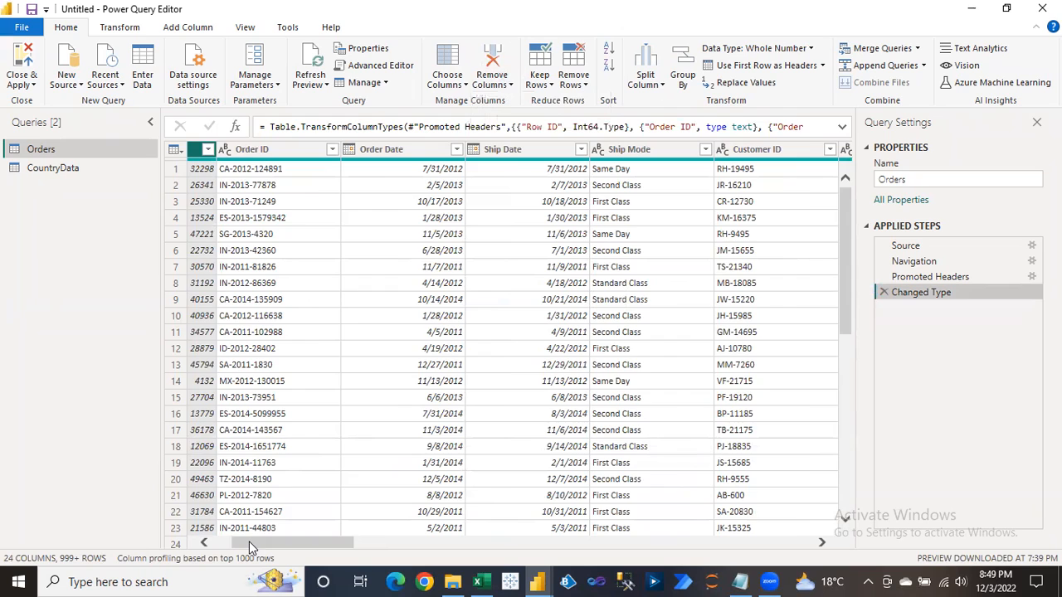
Select the Customer Name and Segment column headers.
click(203, 543)
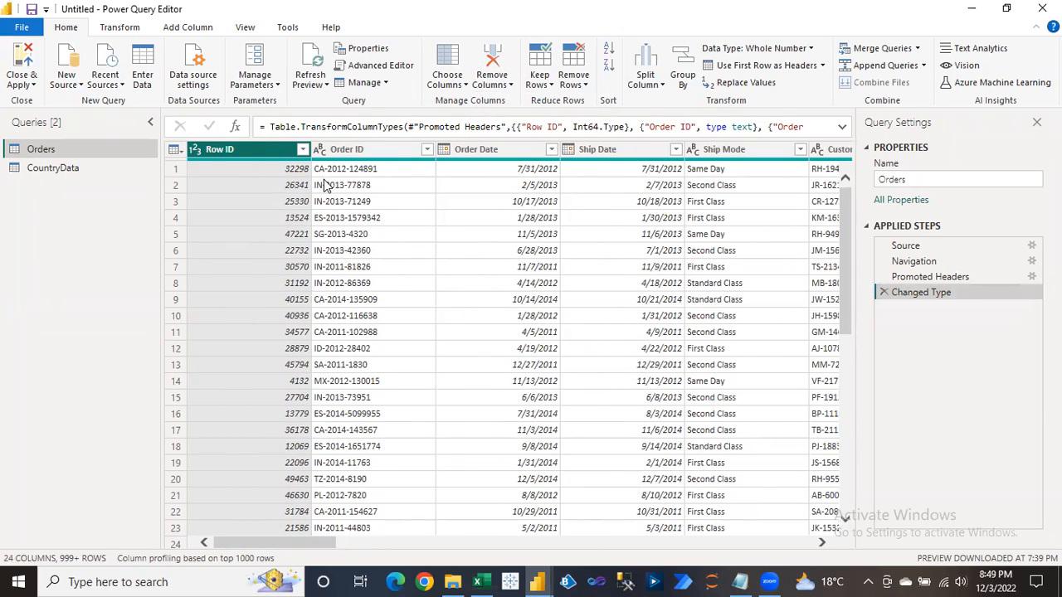
click(387, 184)
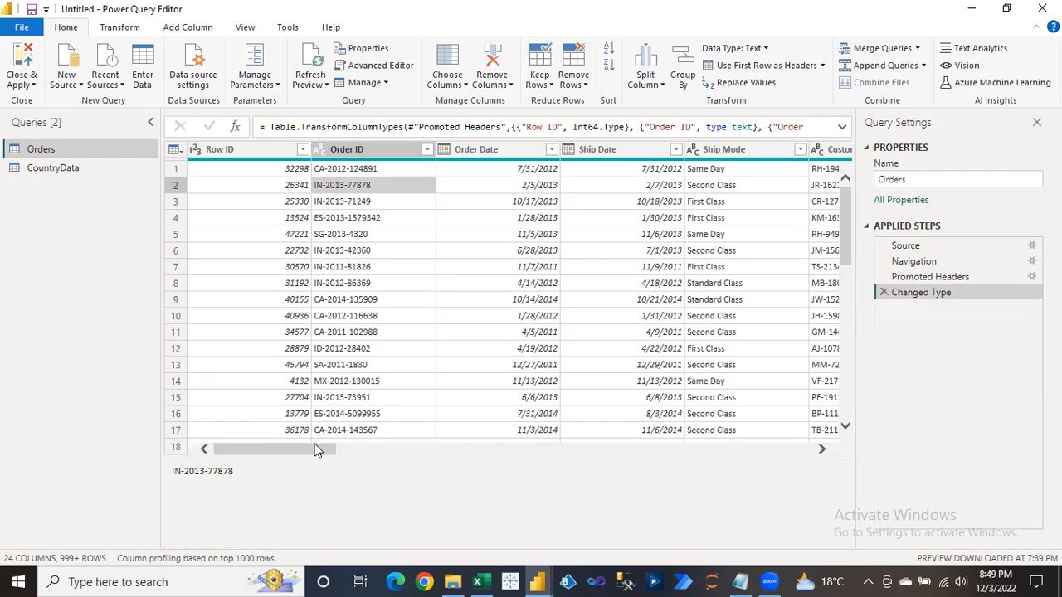
drag(323, 448, 420, 455)
click(455, 156)
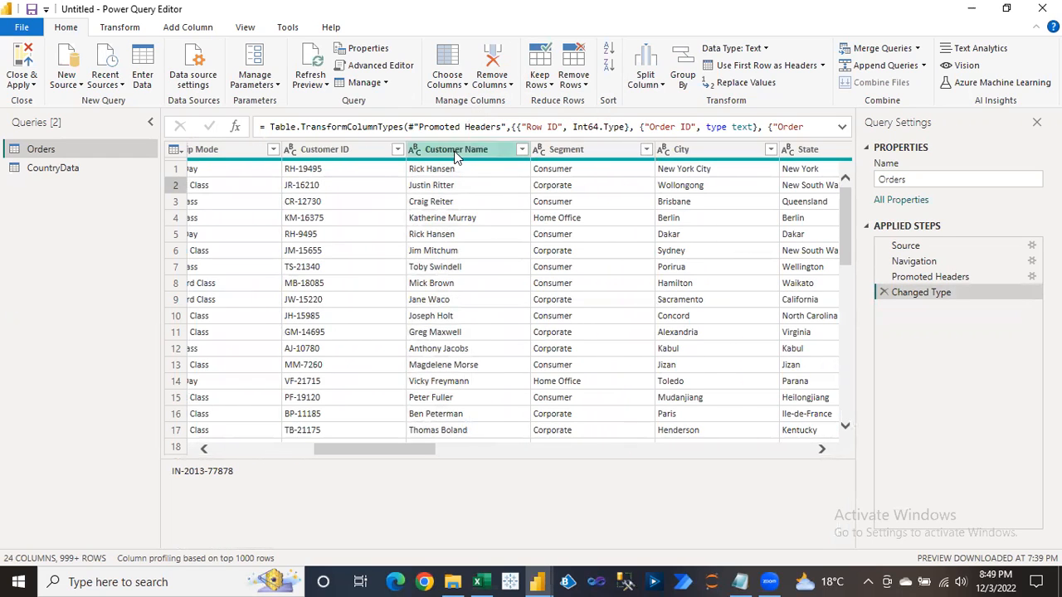
ctrl+click(614, 156)
drag(406, 544, 556, 544)
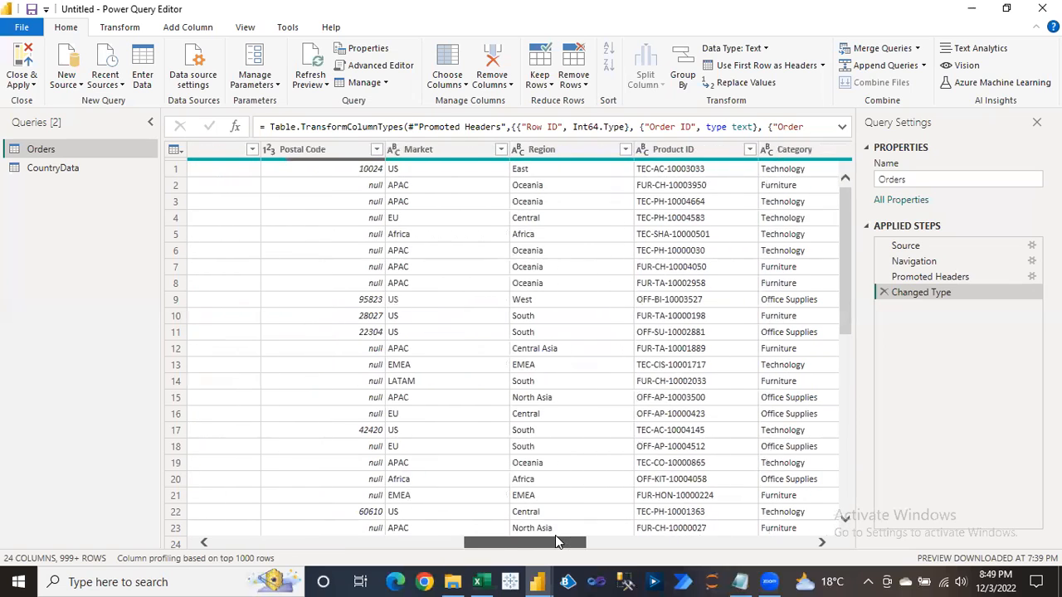
Add Market, Sales and Quantity to the selection and remove all other columns.
click(452, 151)
drag(525, 550, 708, 550)
click(518, 151)
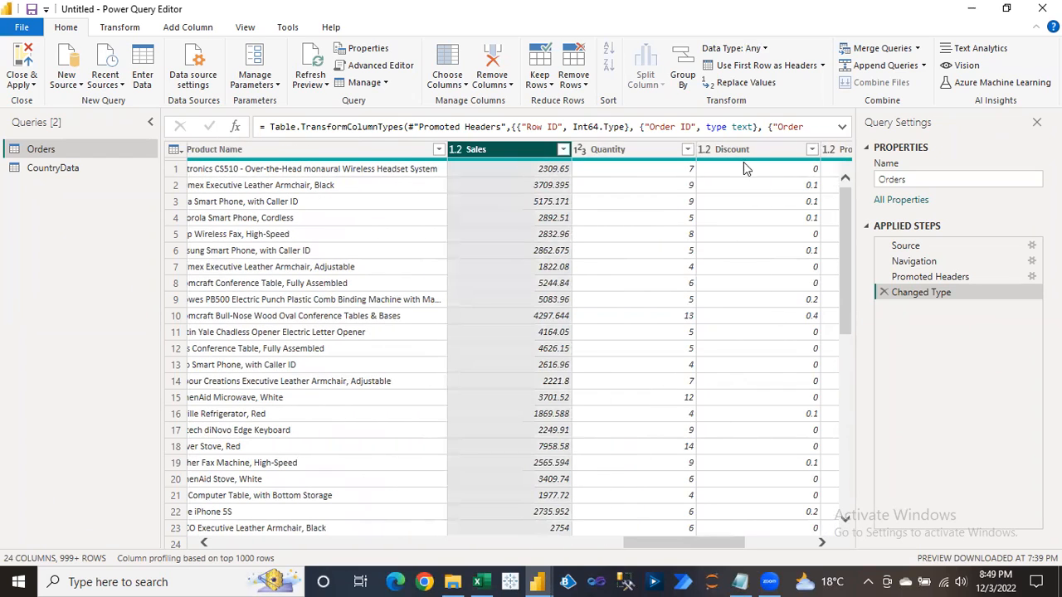
ctrl+click(659, 142)
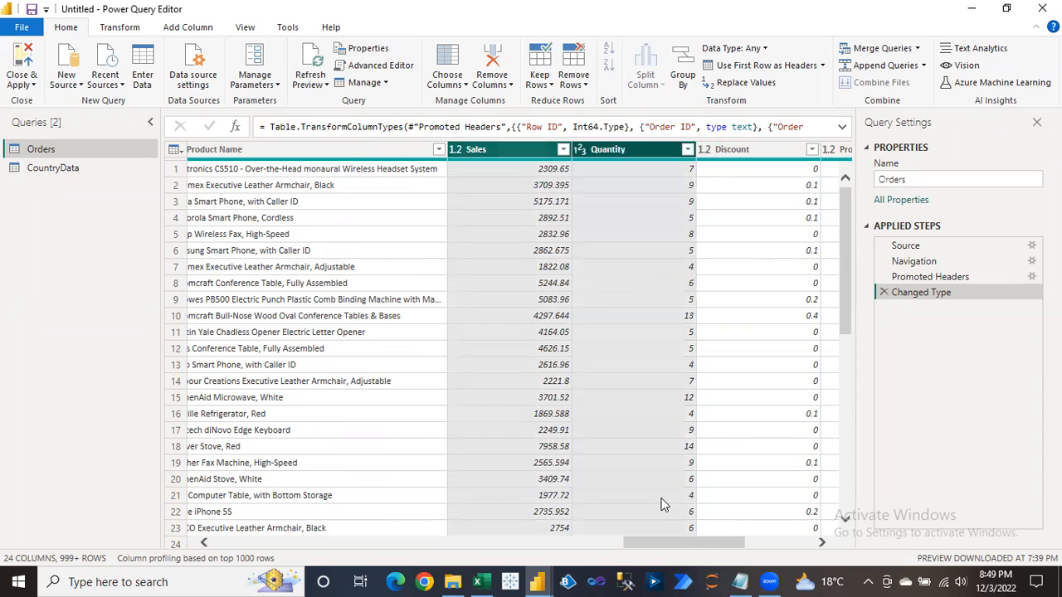
drag(655, 544, 350, 544)
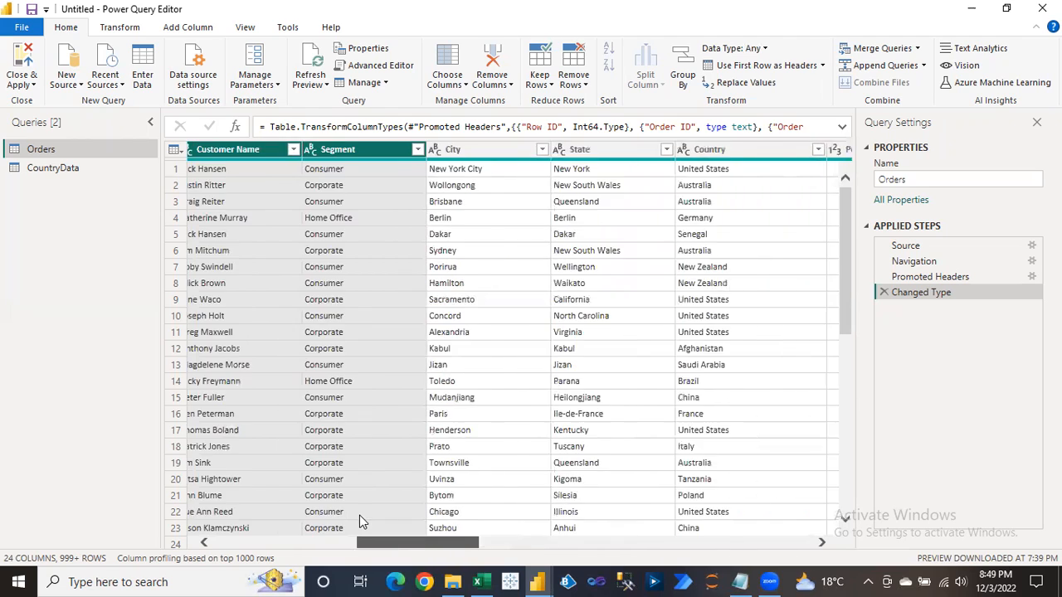
scroll(296, 508, left, 10)
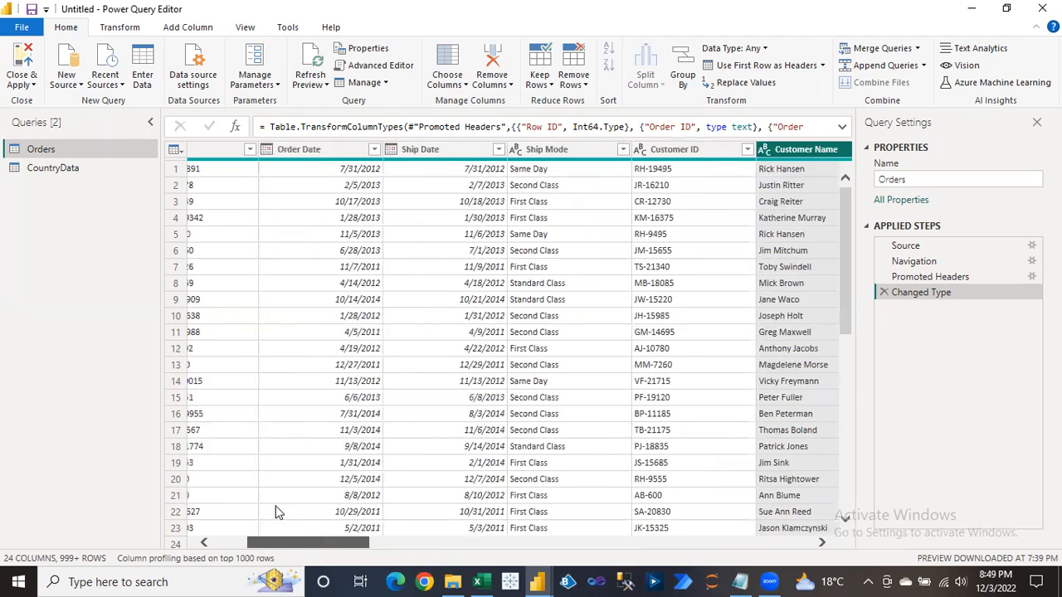
scroll(274, 509, right, 5)
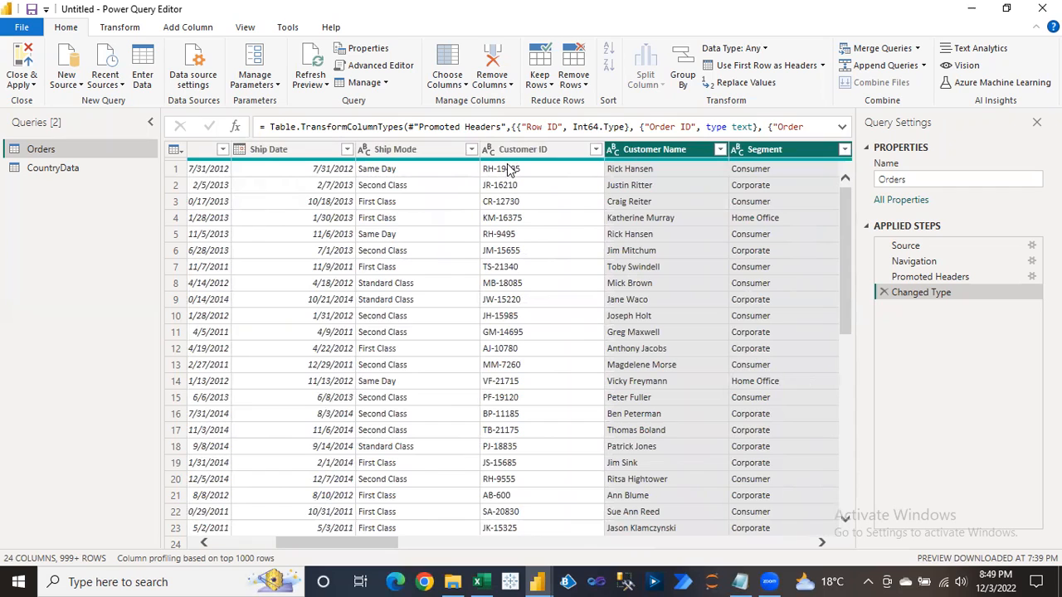
click(500, 90)
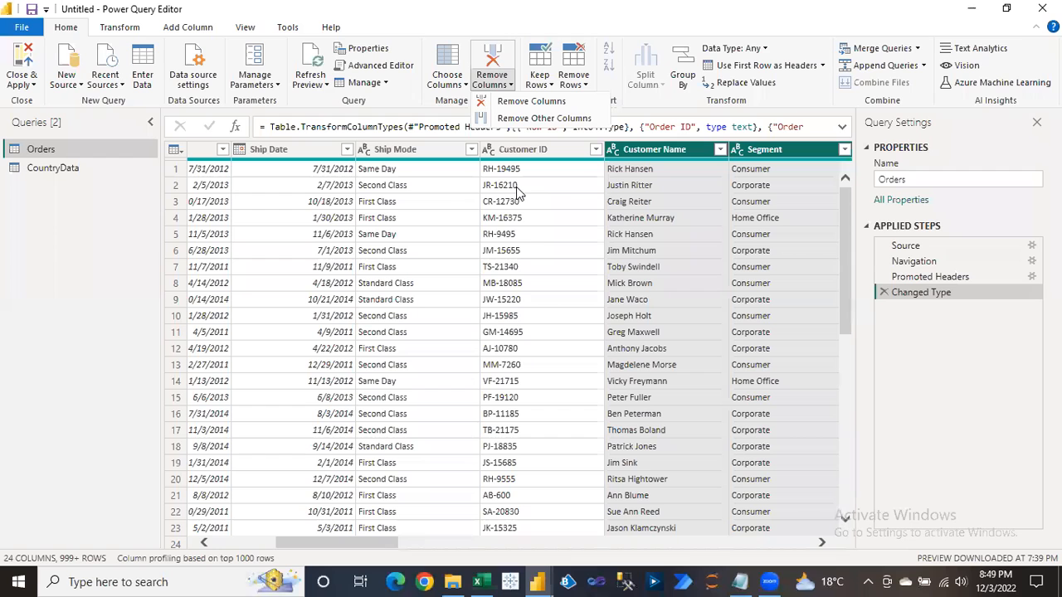
click(543, 119)
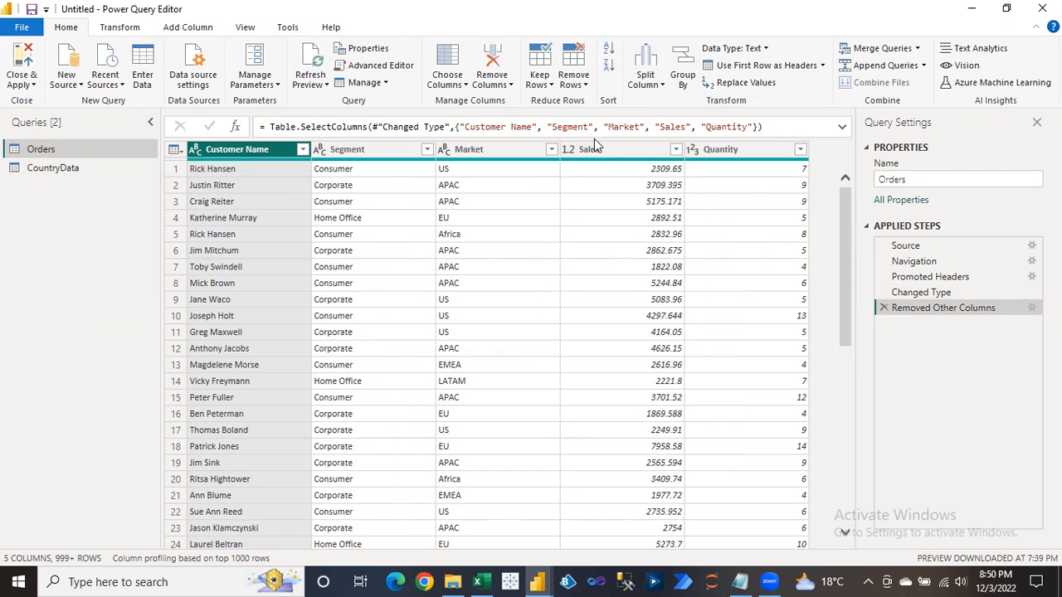
Delete the five-column step and select Customer Name, Segment, Country, Sales and Quantity.
click(883, 307)
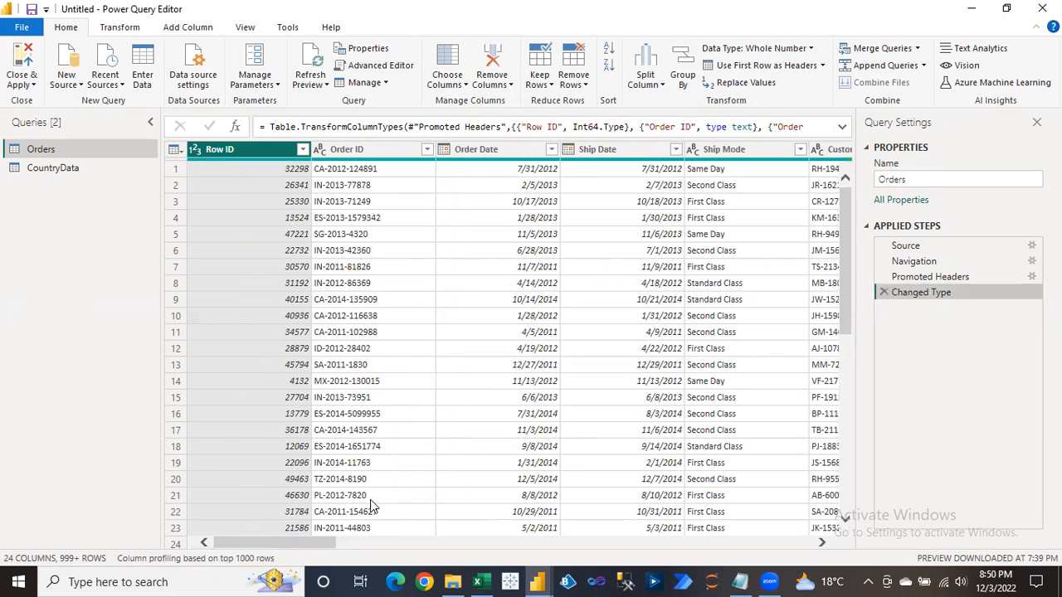
drag(310, 543, 395, 539)
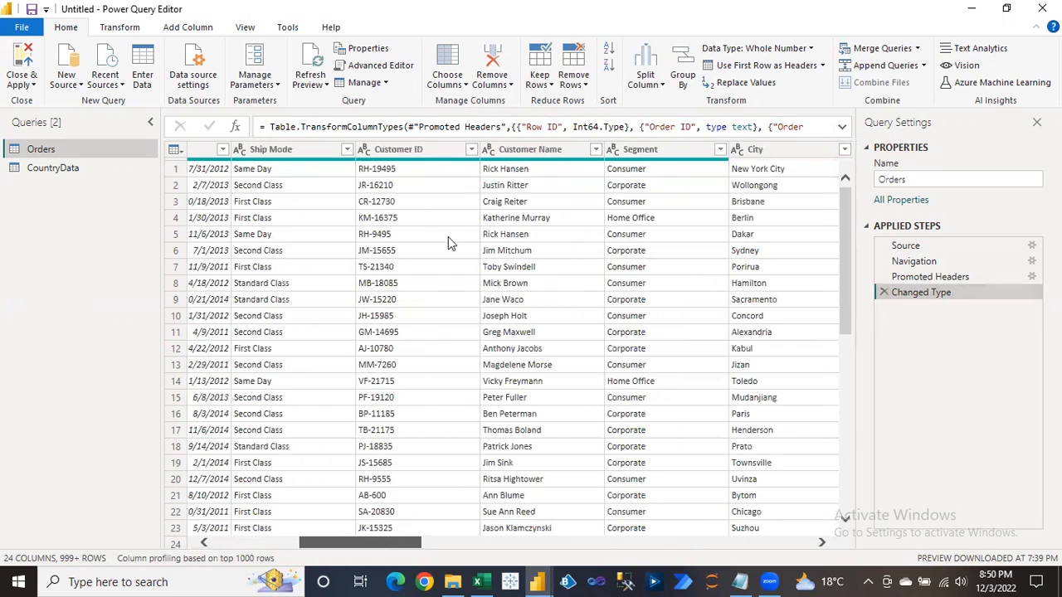
click(516, 150)
ctrl+click(647, 151)
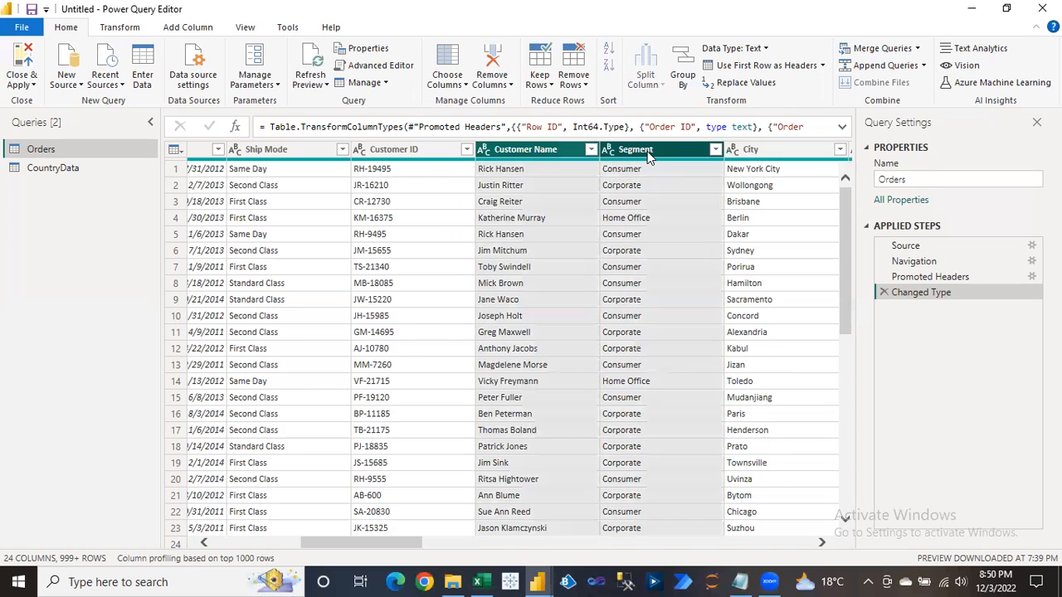
click(430, 538)
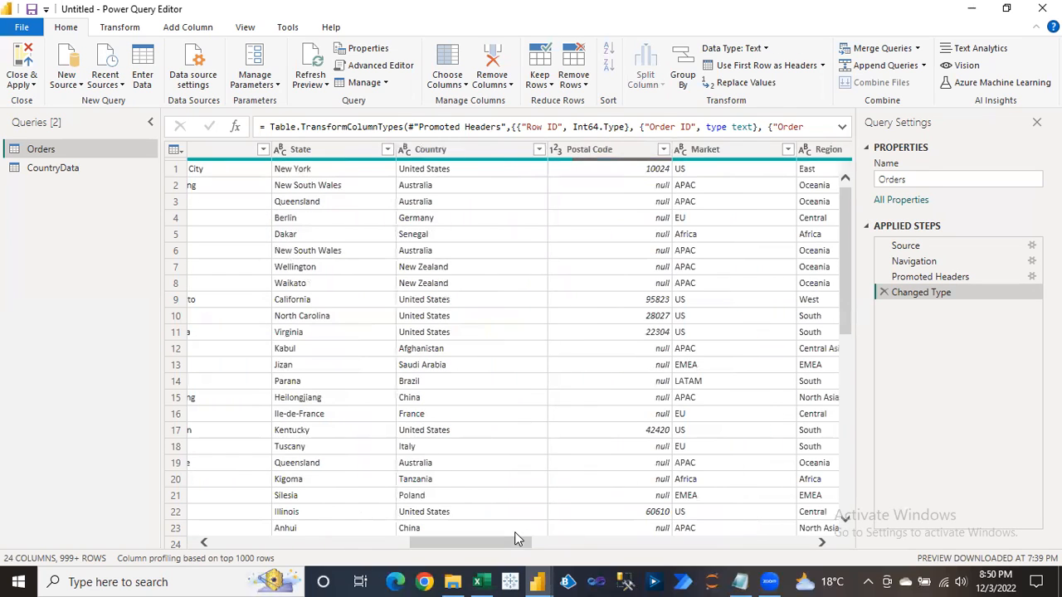
click(430, 149)
click(430, 149)
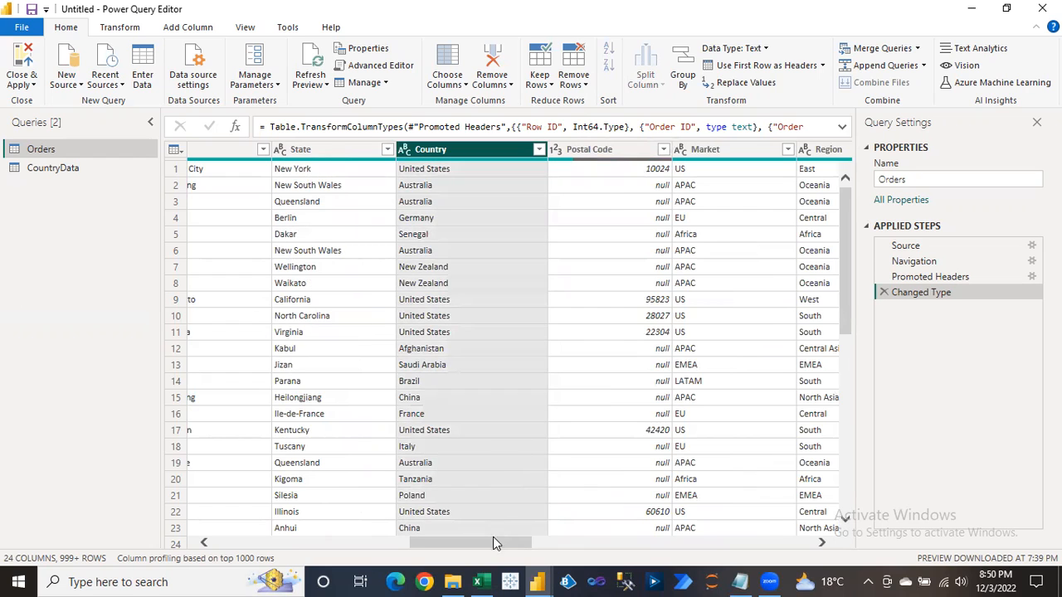
drag(491, 541, 695, 541)
click(590, 151)
ctrl+click(645, 150)
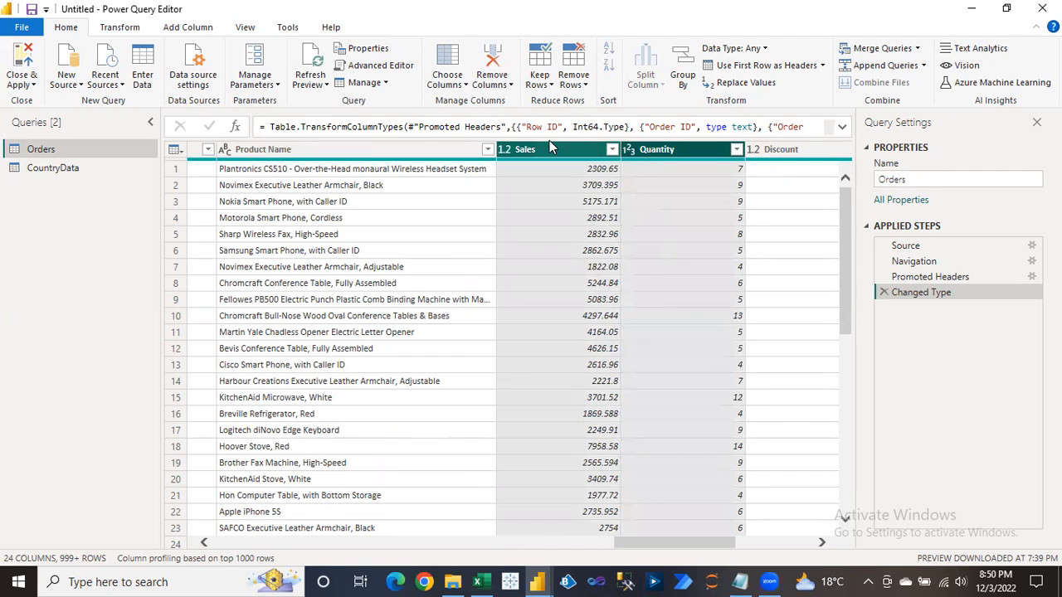
Keep only those five columns via Remove Other Columns and copy the step's formula.
click(492, 83)
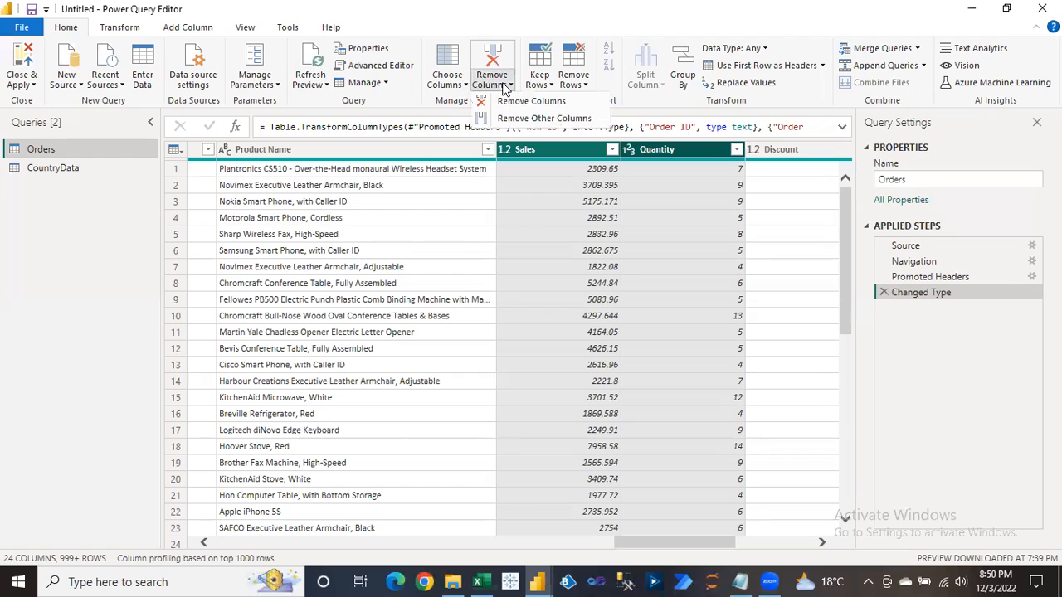
click(569, 147)
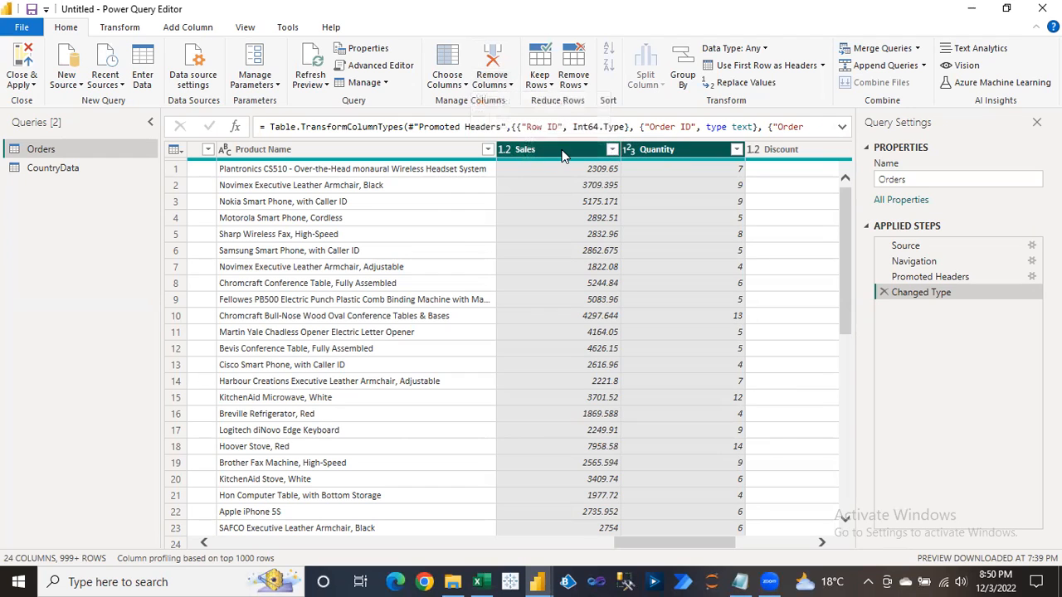
right_click(562, 153)
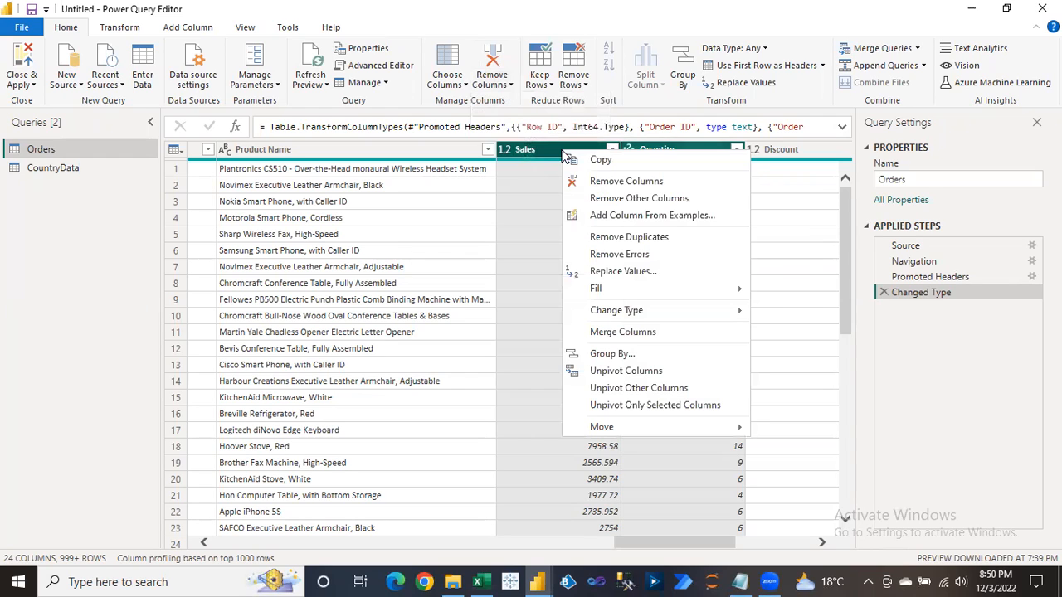
click(631, 200)
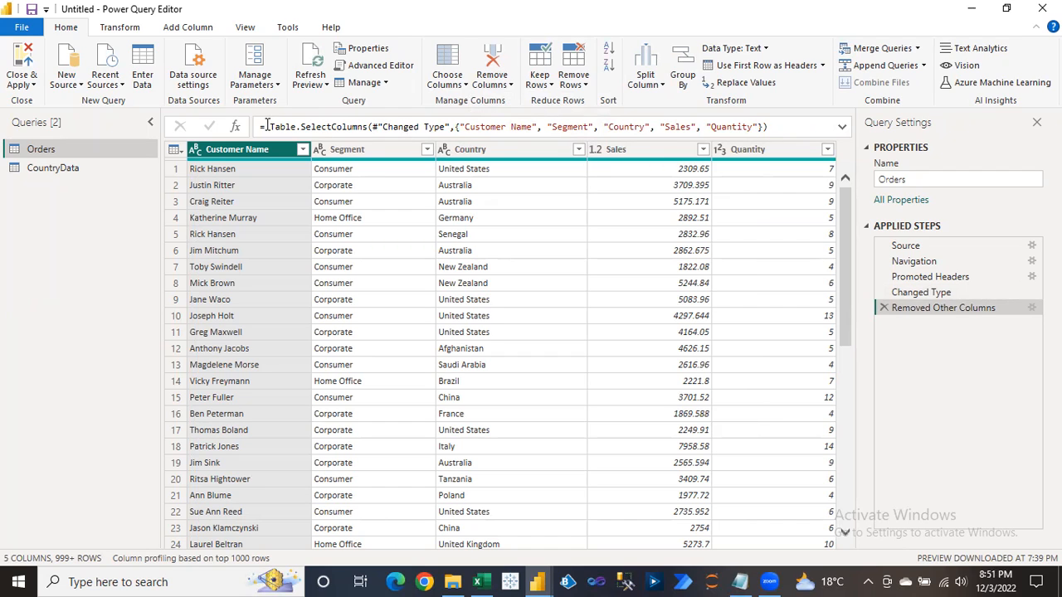
drag(787, 131, 261, 124)
key(ctrl+c)
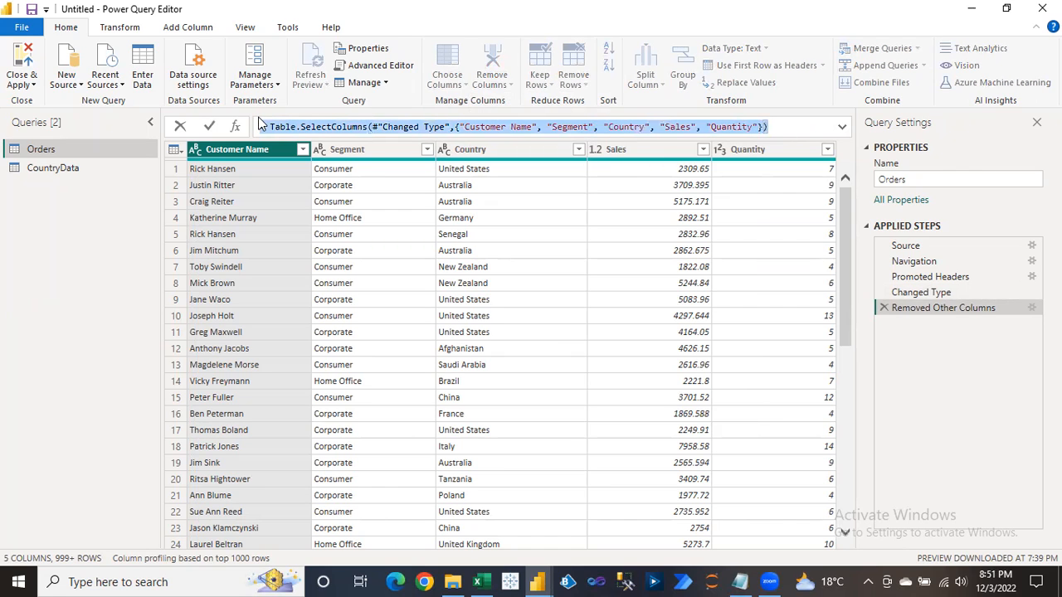
click(740, 582)
Paste the SelectColumns formula below the Source lines in Day2.txt under the heading 'Remove Other Columns'.
click(965, 452)
key(Return)
key(Return)
key(Return)
key(ctrl+v)
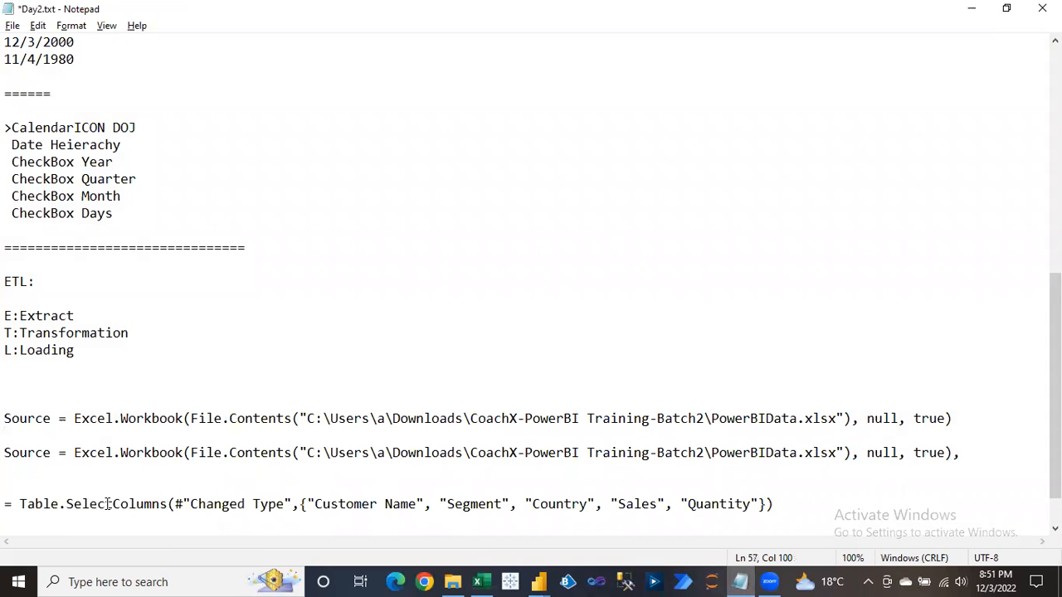
click(10, 486)
text(Remove Other Columns)
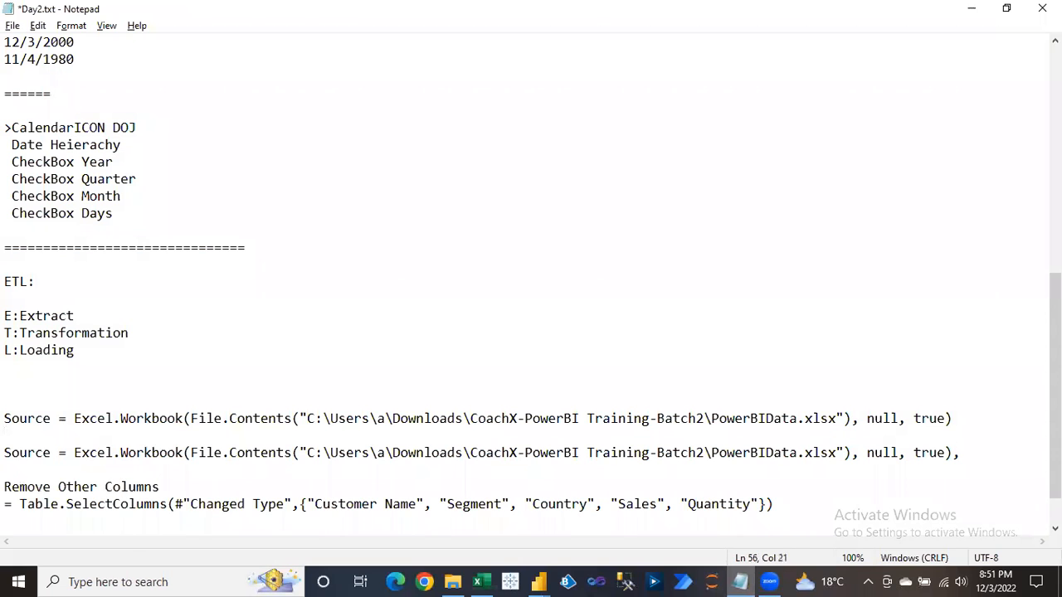
key(alt+Tab)
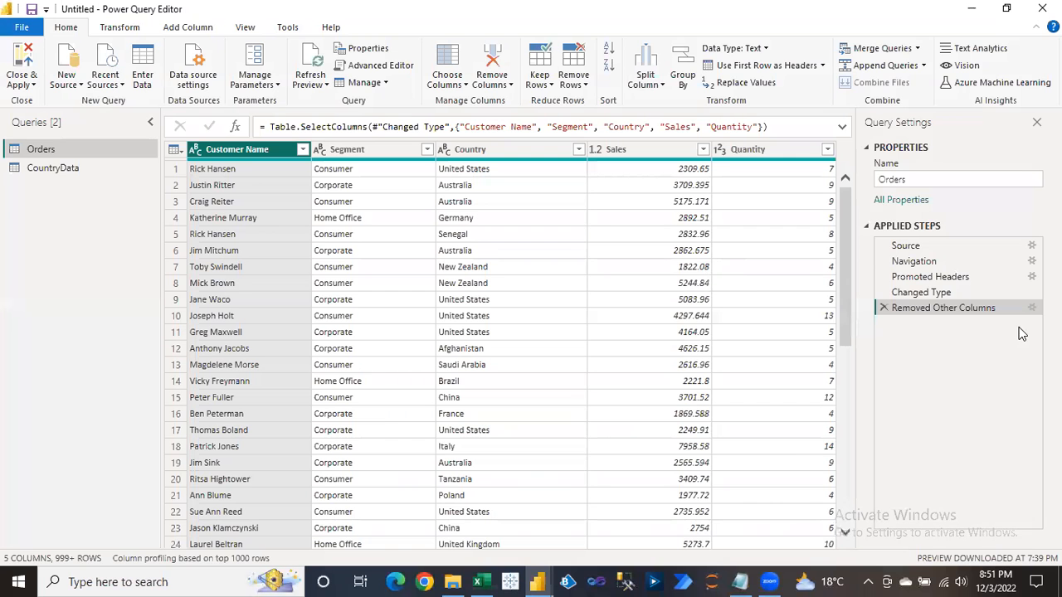
Replace Removed Other Columns with a Choose Columns step keeping Customer Name, Segment, Country, Sales, Quantity.
click(884, 308)
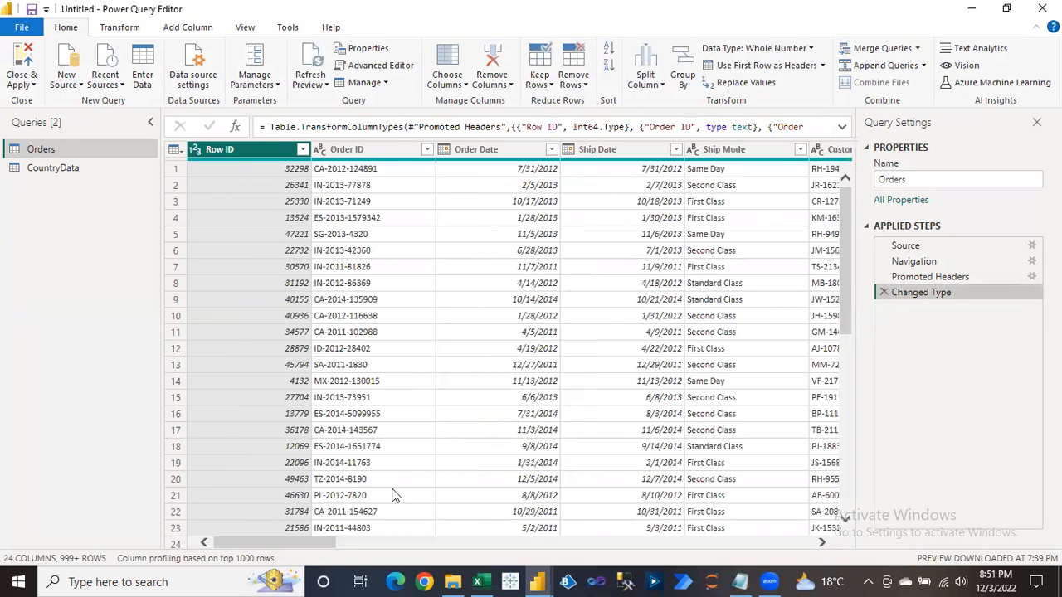
drag(335, 545, 248, 521)
click(451, 85)
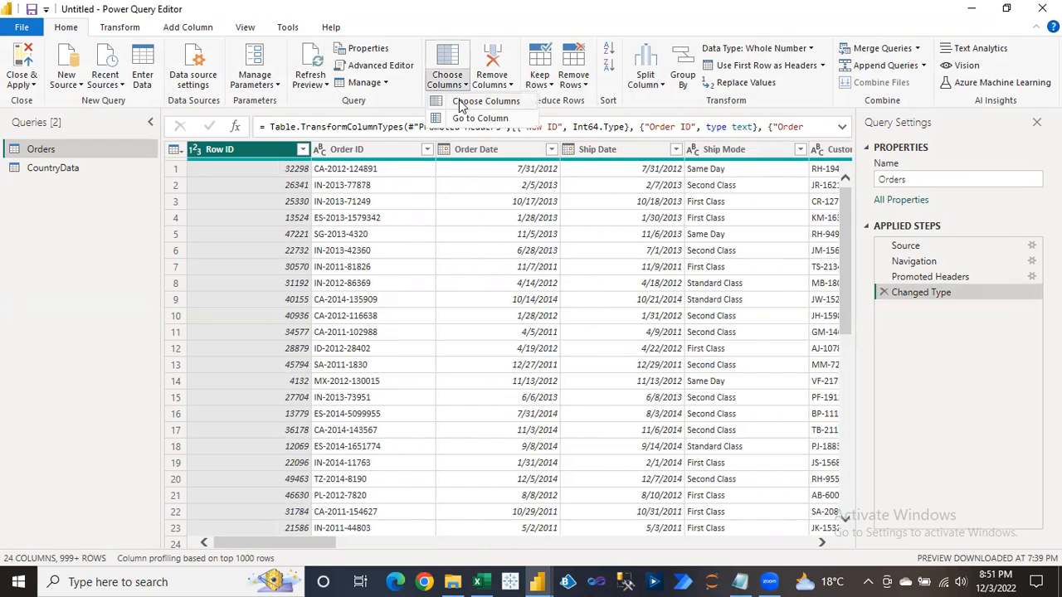
click(469, 103)
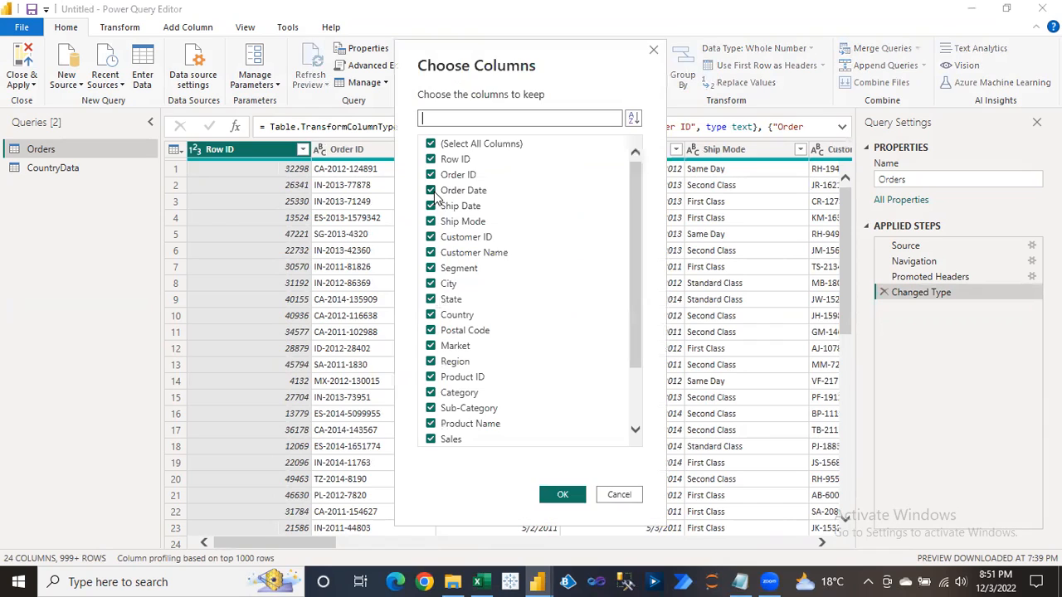
click(431, 144)
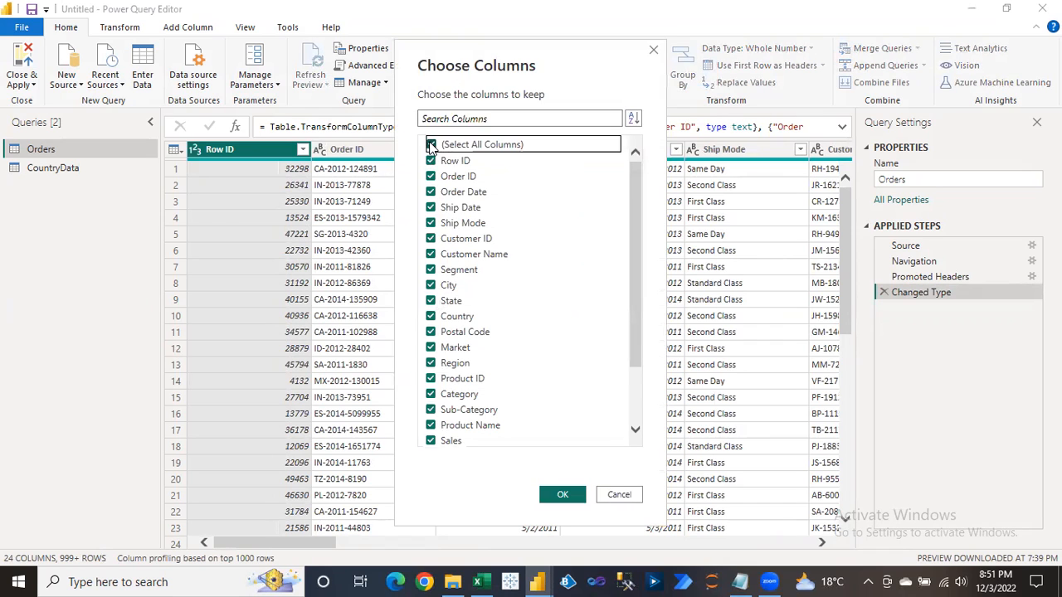
click(430, 255)
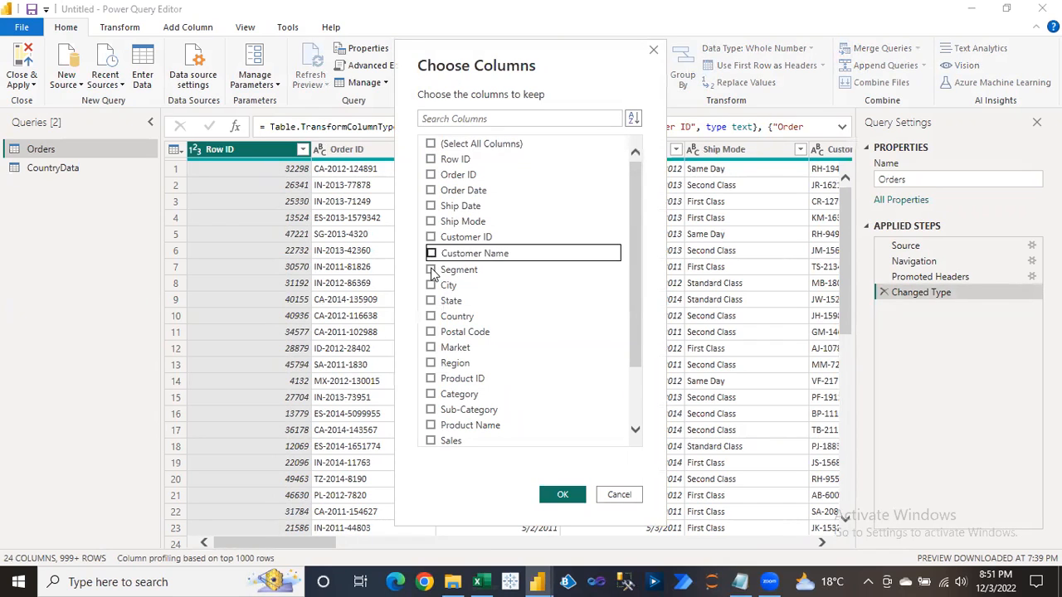
click(431, 270)
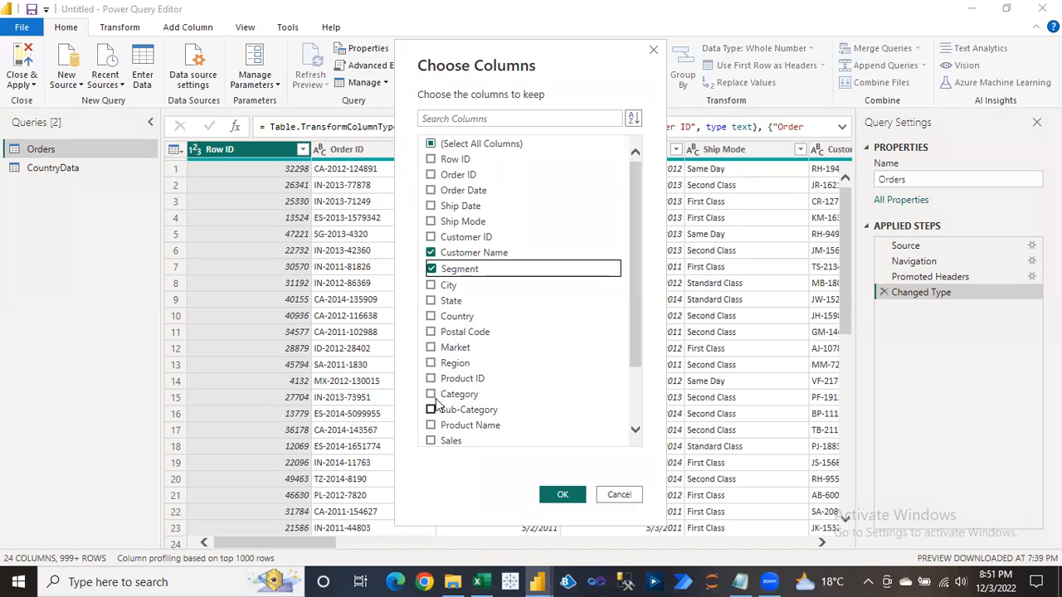
click(431, 317)
click(431, 441)
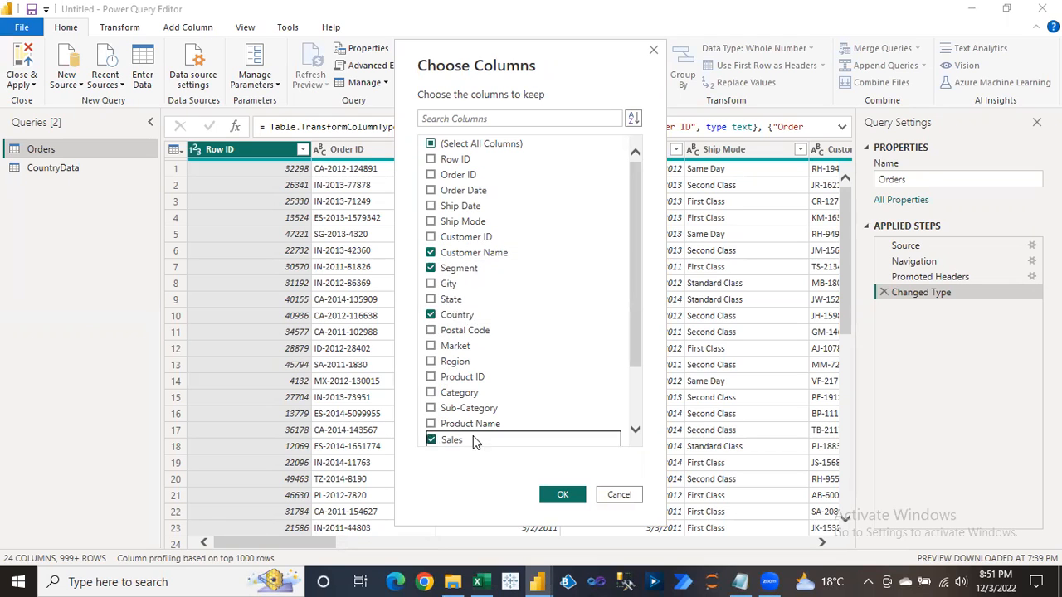
click(636, 429)
click(635, 429)
click(431, 377)
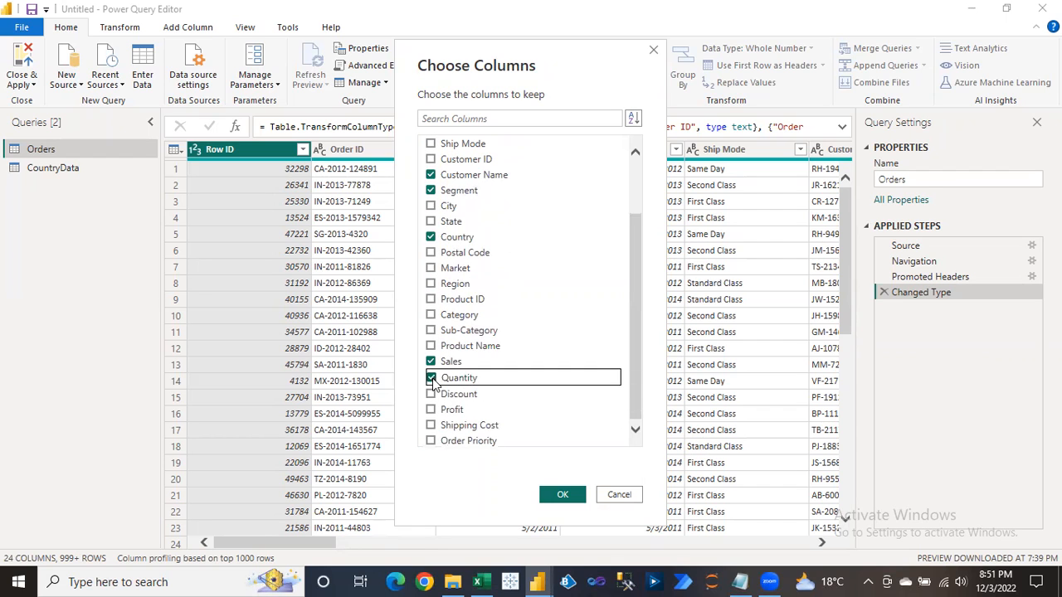
click(564, 496)
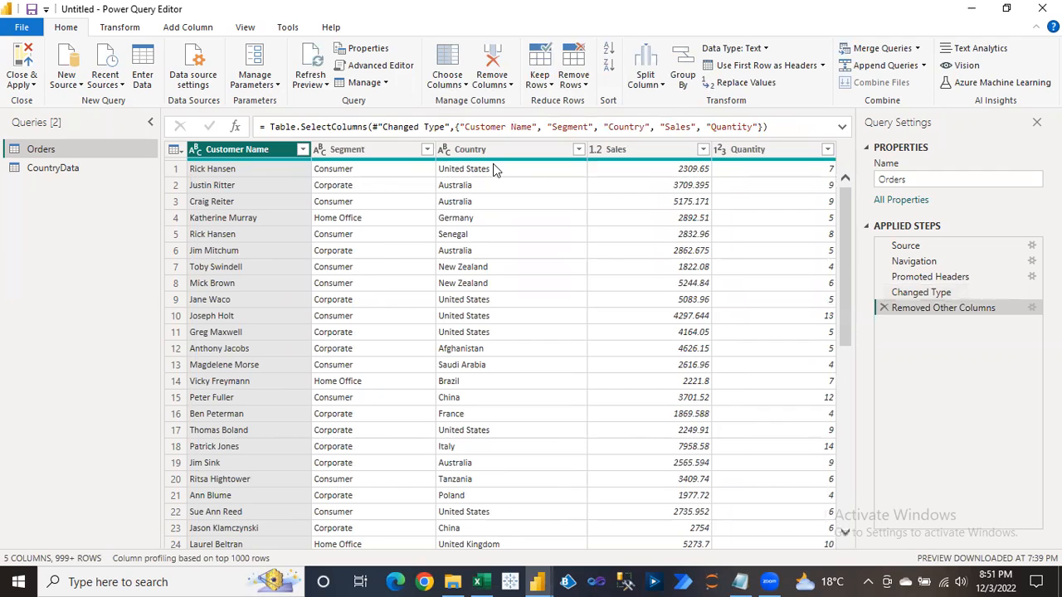
Copy the rebuilt step's formula from the formula bar.
click(456, 87)
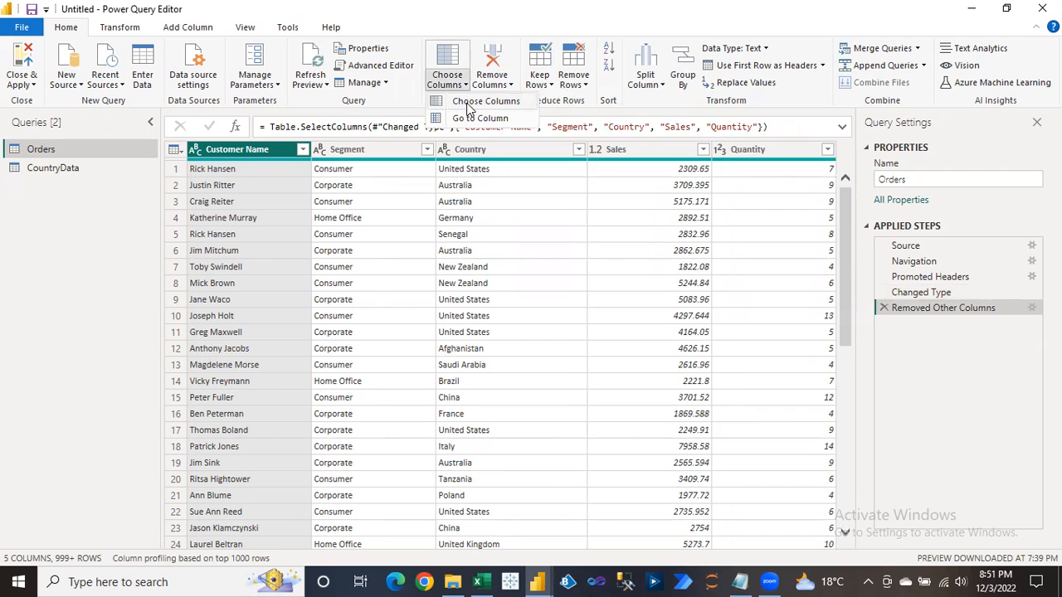
click(763, 129)
drag(768, 127, 255, 130)
key(ctrl+c)
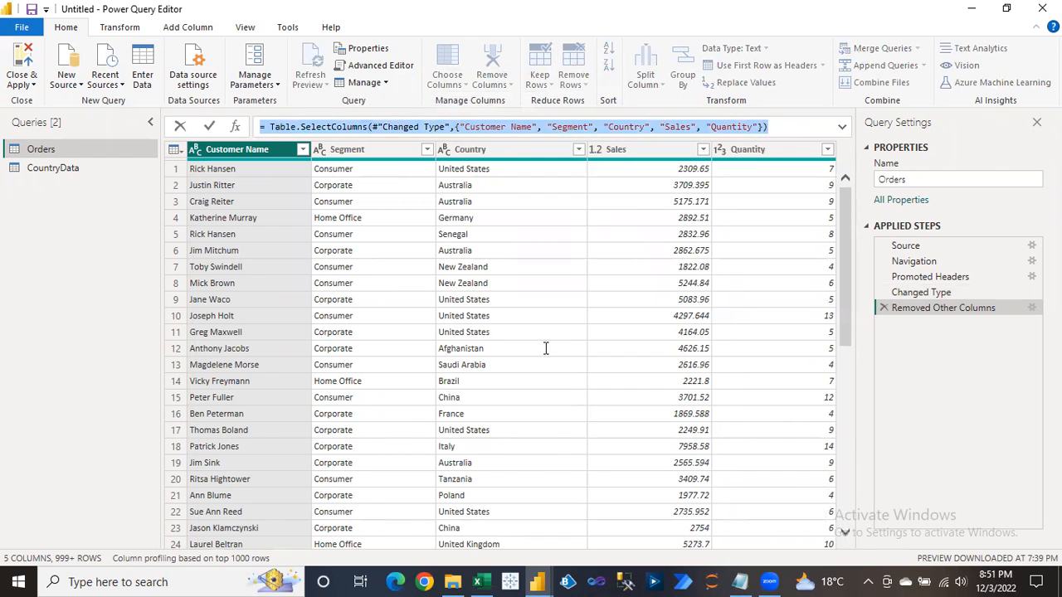
key(alt+Tab)
click(783, 503)
Paste the SelectColumns formula at the end of Day2.txt under a 'Choose Columns' heading.
key(Return)
key(Return)
key(Return)
key(Return)
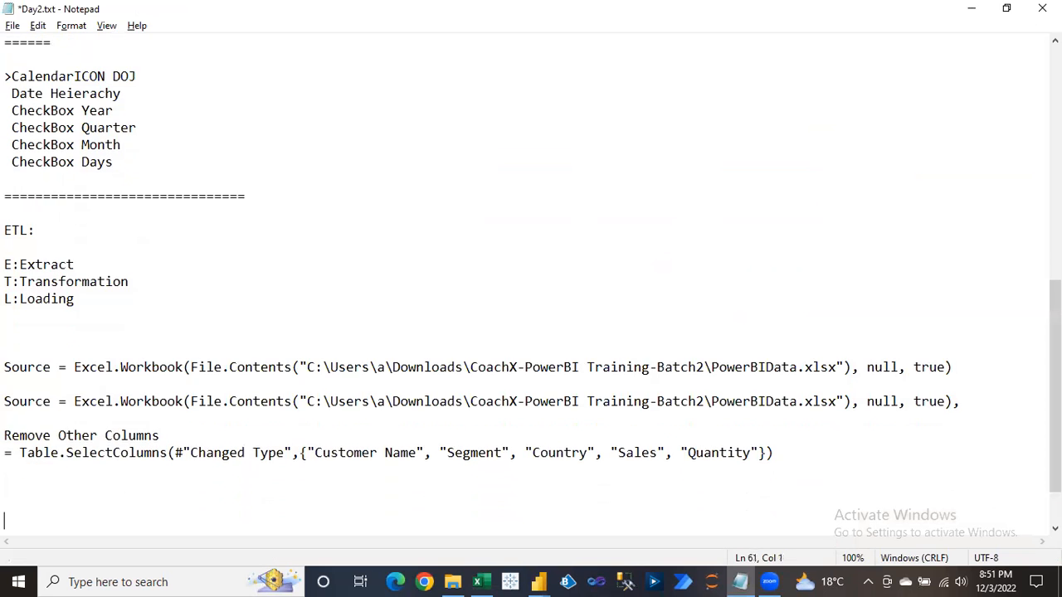
key(BackSpace)
key(ctrl+v)
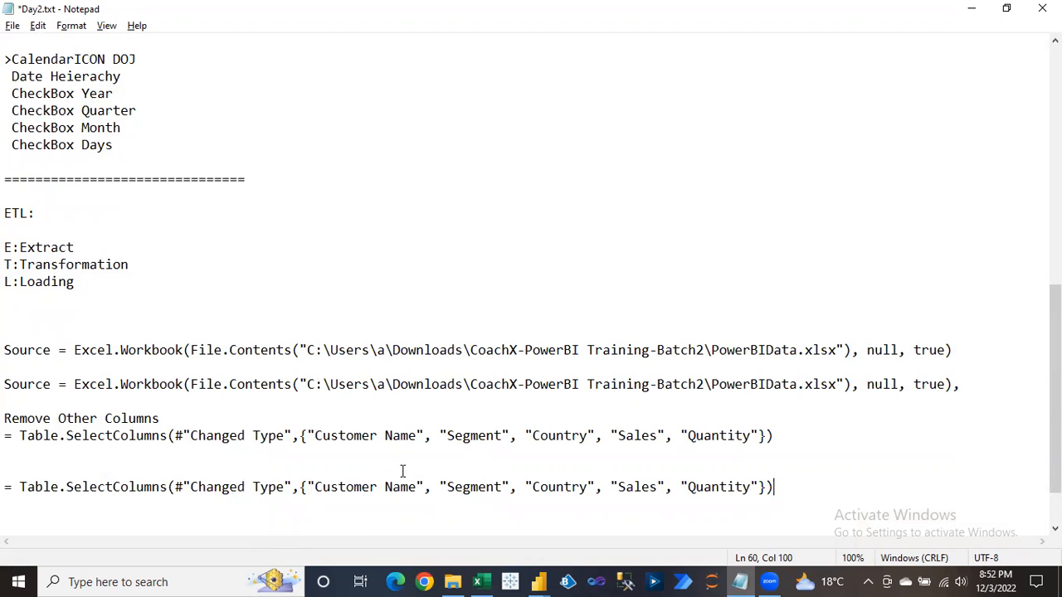
click(33, 457)
click(31, 472)
text(Choose Columns)
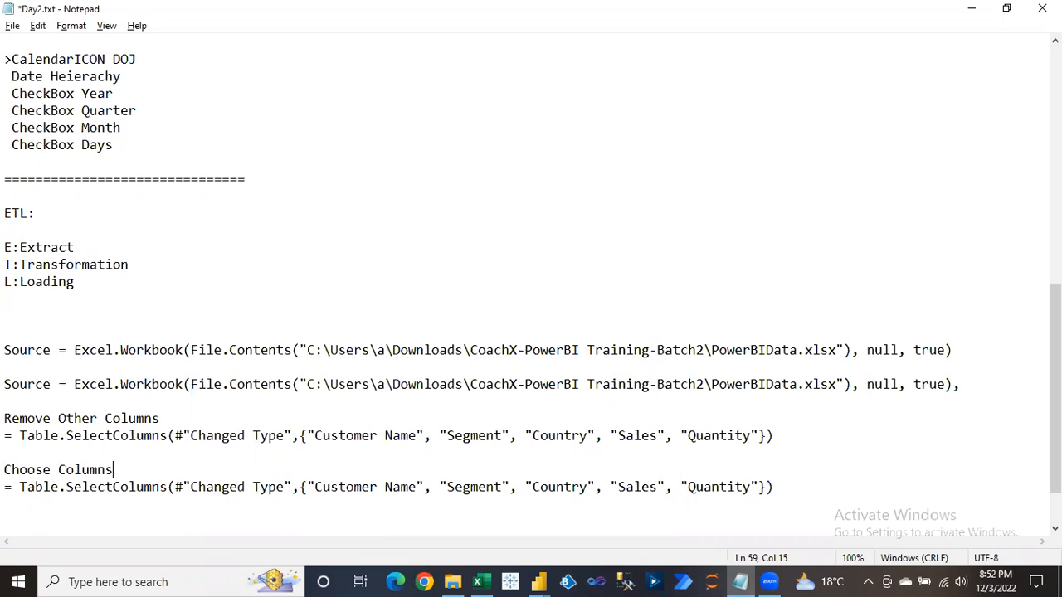
Save the Day2.txt notes in Notepad and return to the Power Query Editor.
key(ctrl+s)
click(785, 492)
key(Down)
key(Down)
key(Down)
key(Down)
key(Down)
key(Down)
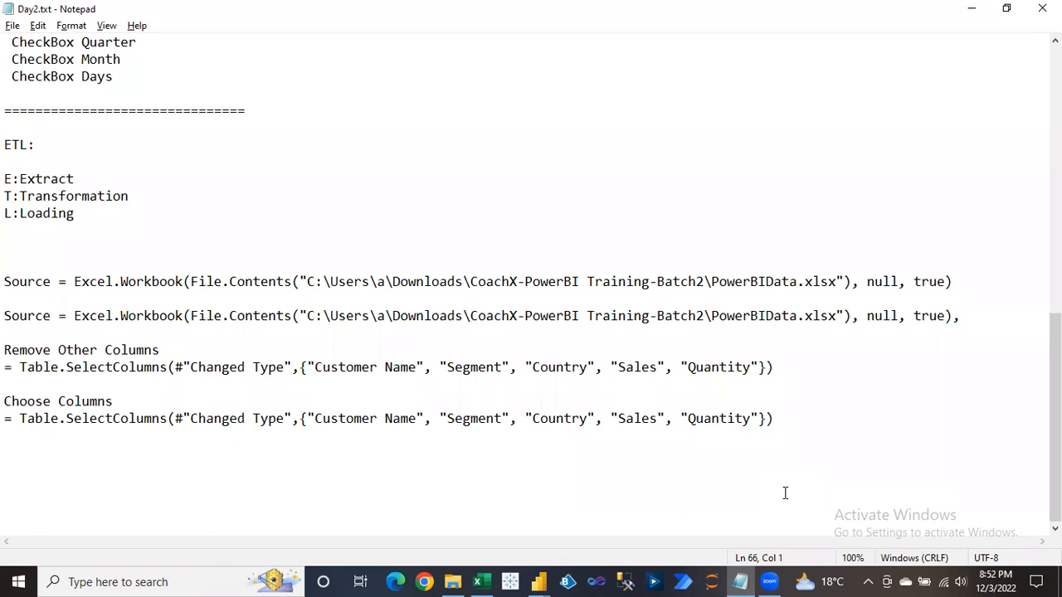
key(Up)
key(Up)
key(Up)
key(alt+Tab)
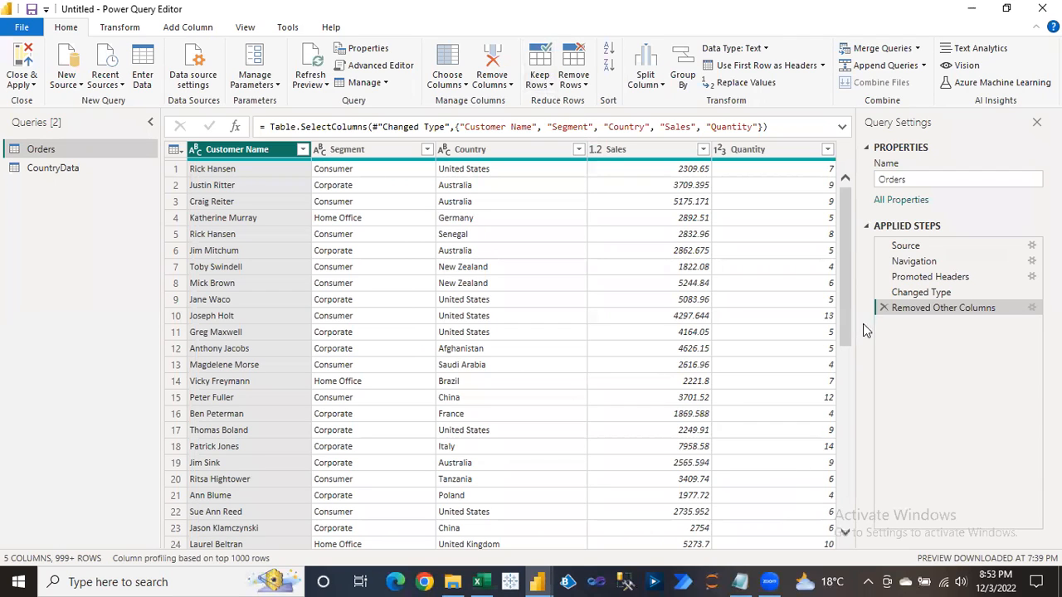
Delete the Removed Other Columns step, trial keeping the top 5 rows, then delete that step.
click(884, 308)
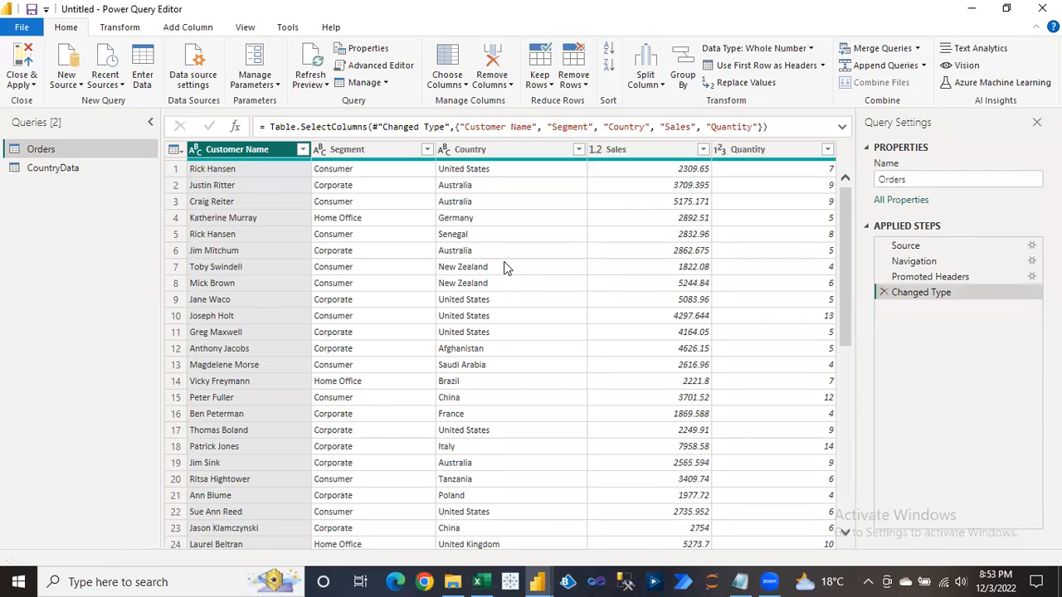
click(386, 174)
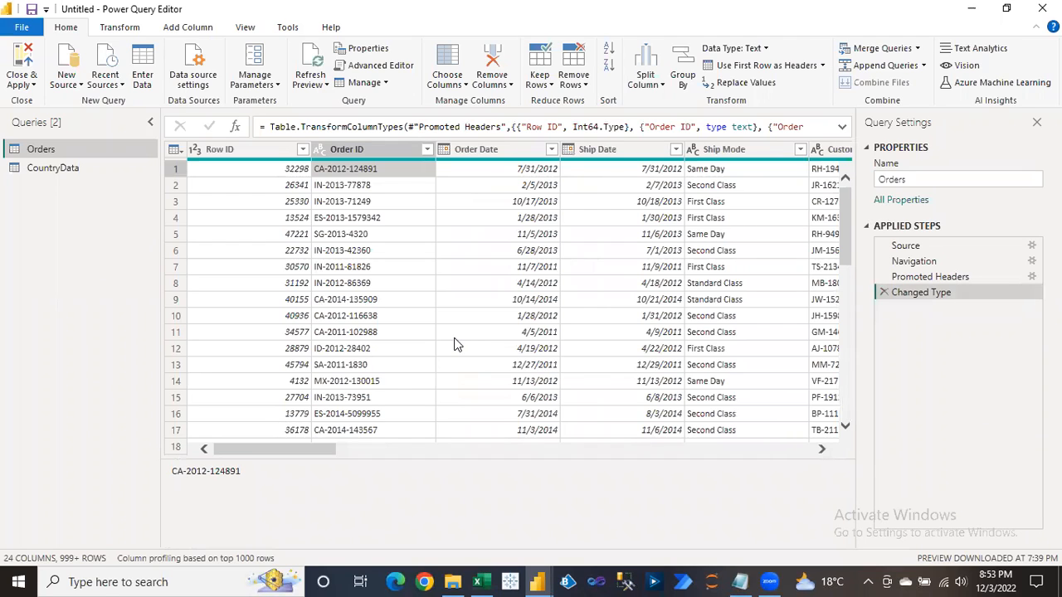
click(545, 86)
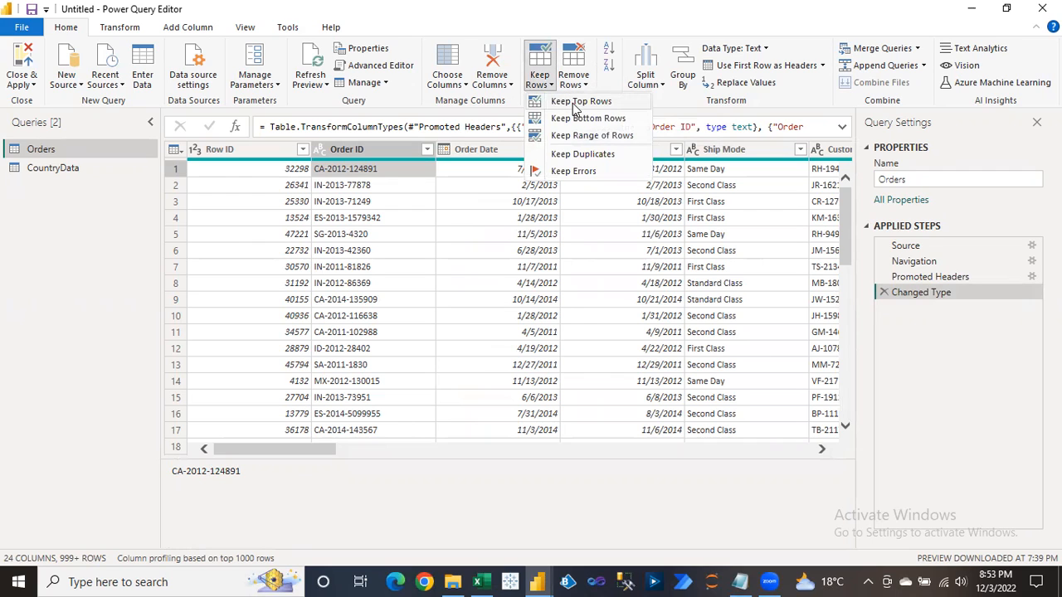
click(575, 108)
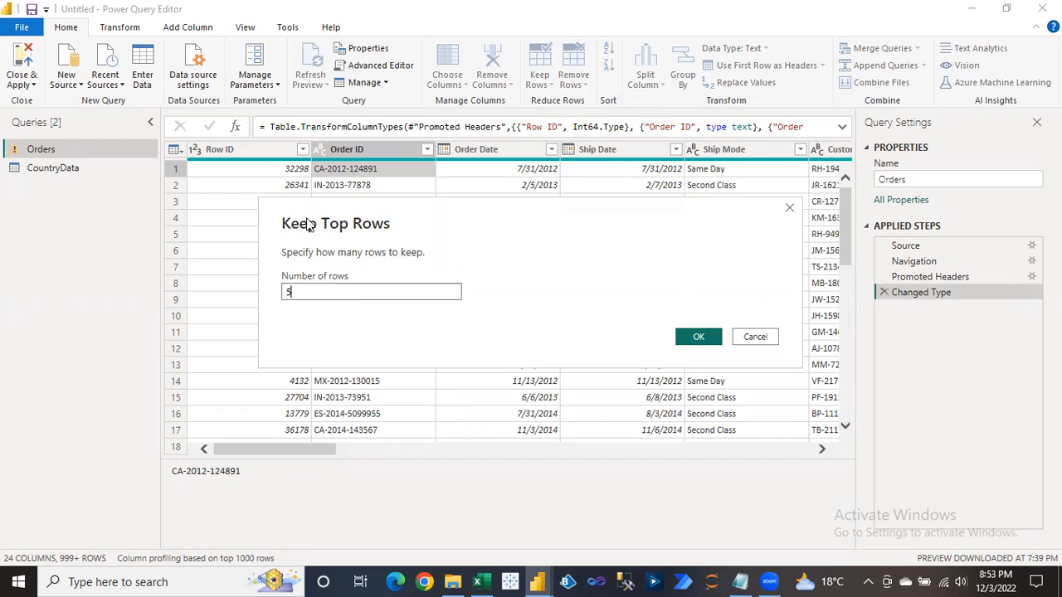
drag(313, 203, 470, 179)
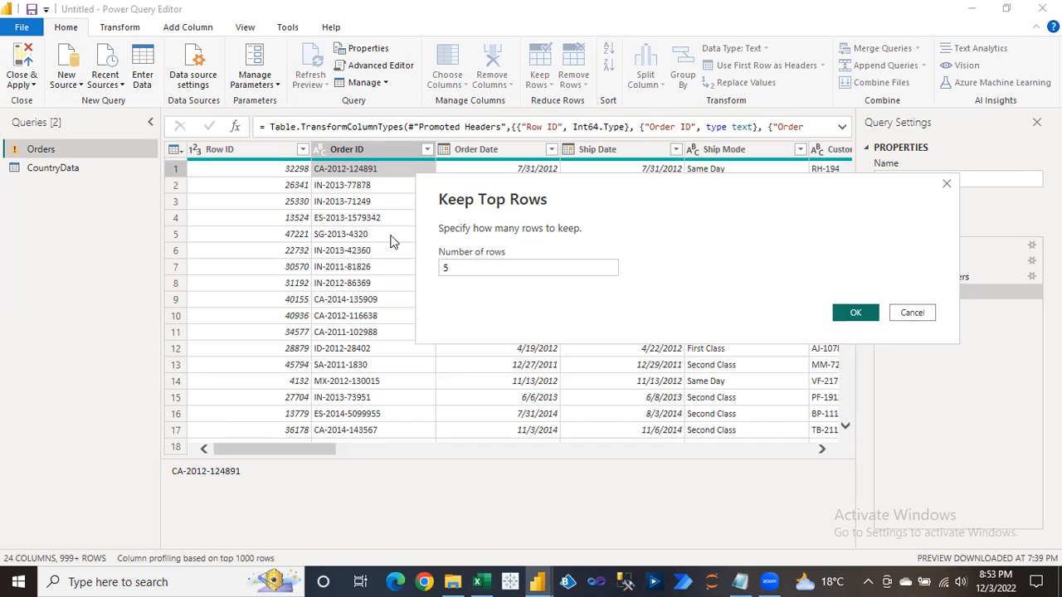
click(840, 315)
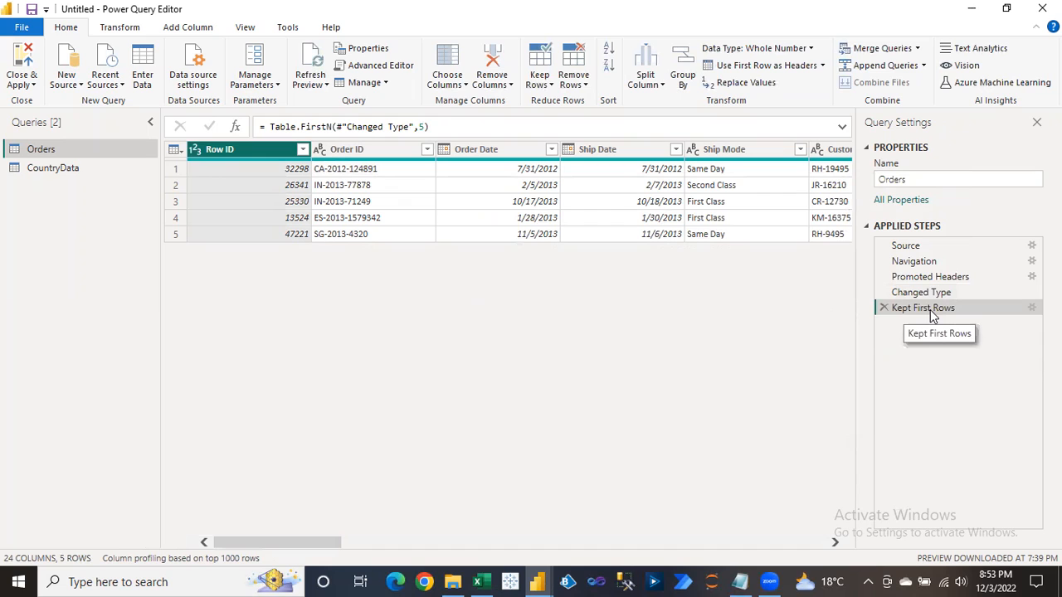
click(884, 308)
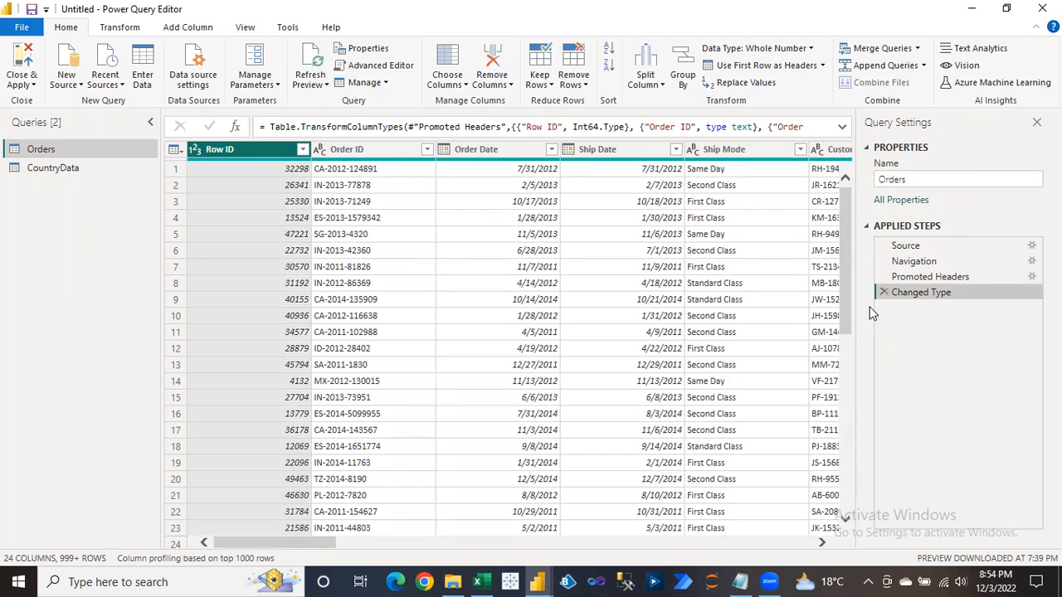
Keep only the top 7 rows of the Orders query.
click(540, 81)
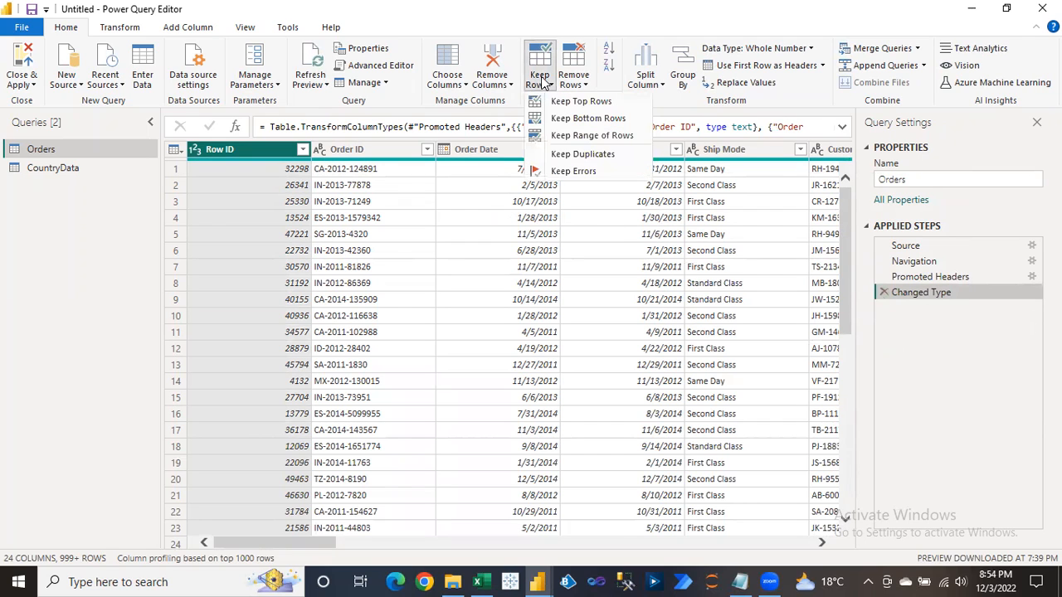
click(562, 107)
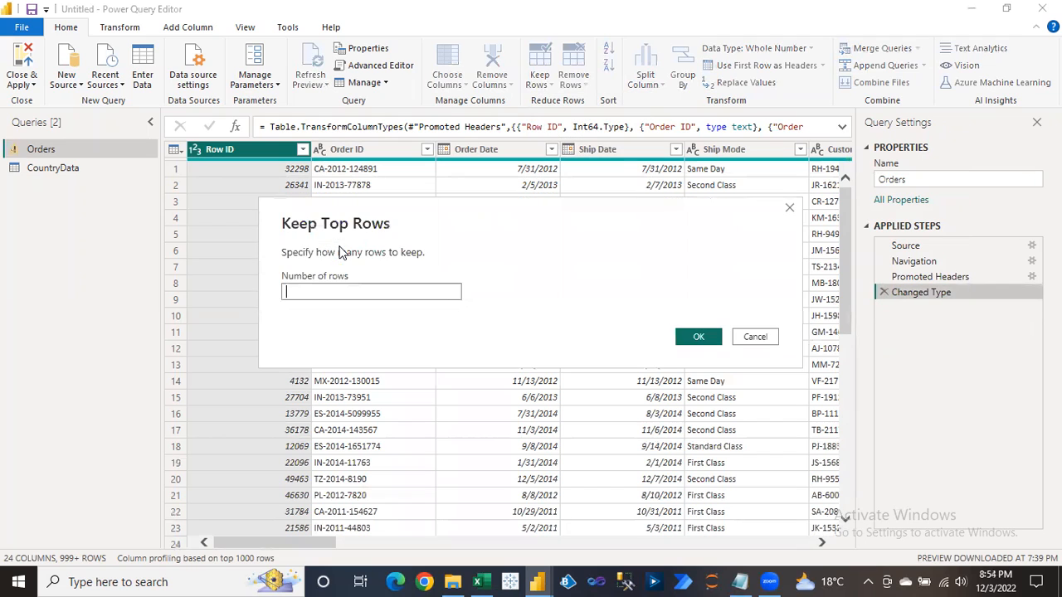
text(7)
click(701, 336)
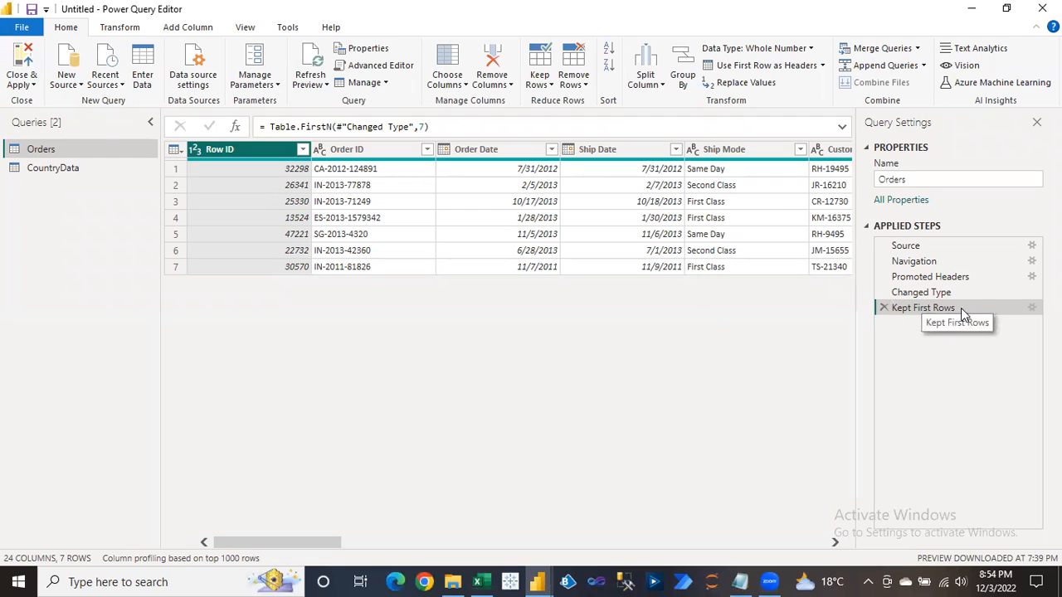
click(1031, 312)
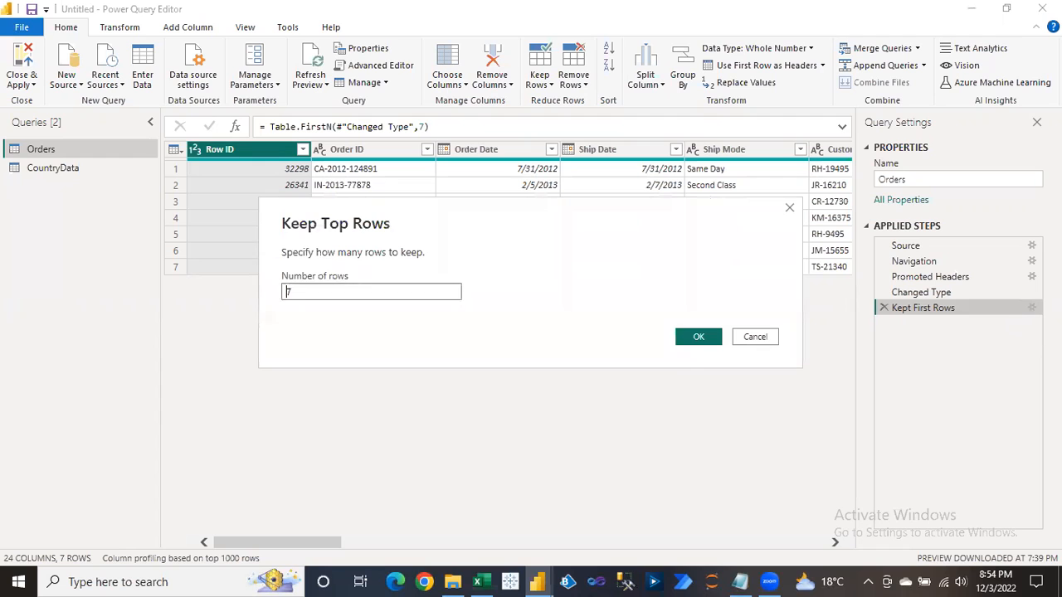
click(762, 340)
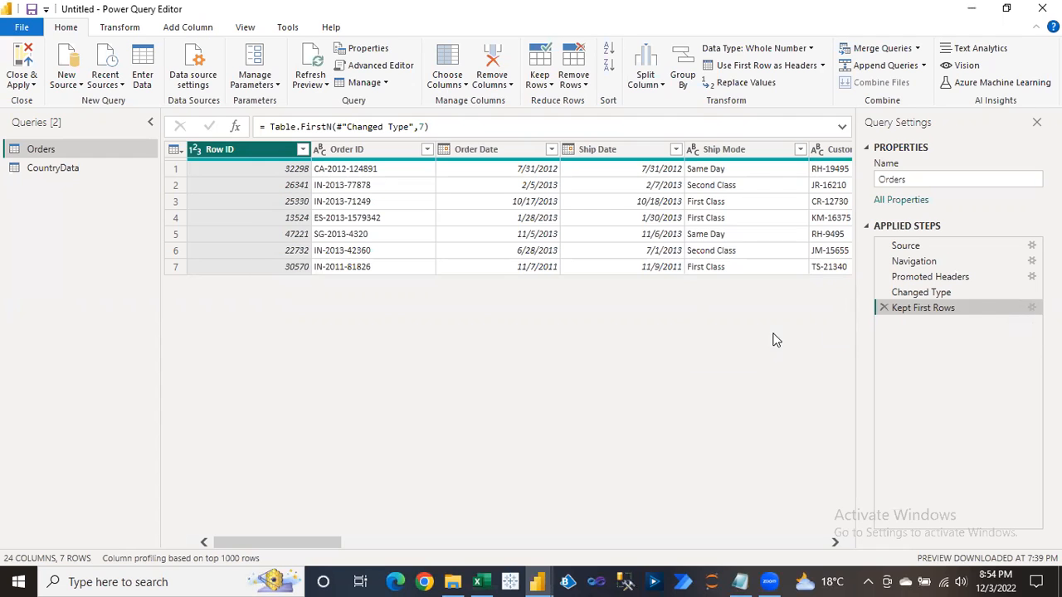
Edit the Kept First Rows step's row count to 10, then to 15.
double_click(927, 309)
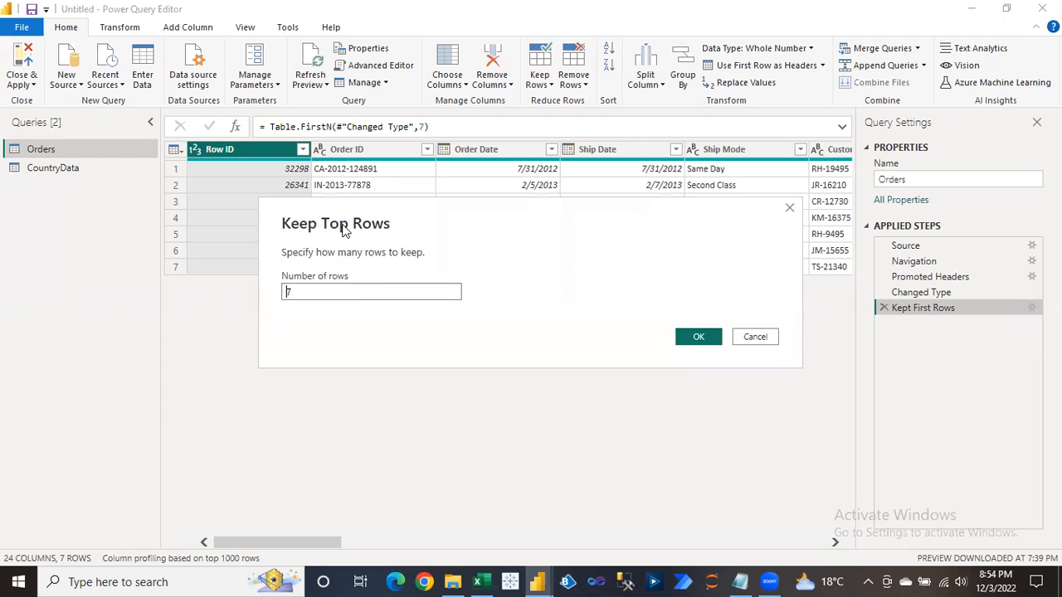
click(324, 289)
drag(324, 290, 275, 294)
text(10)
click(701, 336)
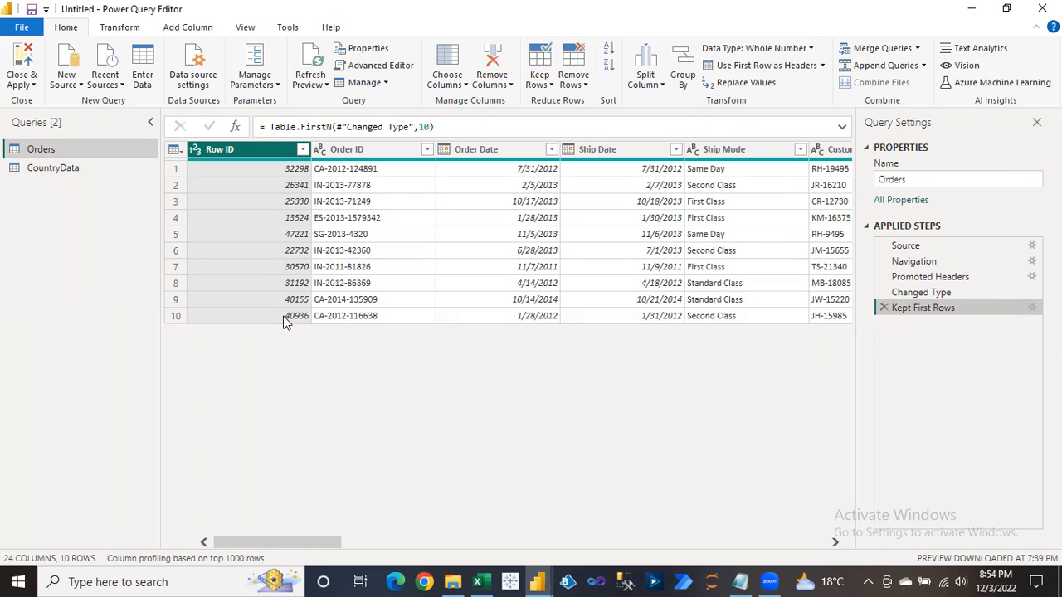
click(1033, 310)
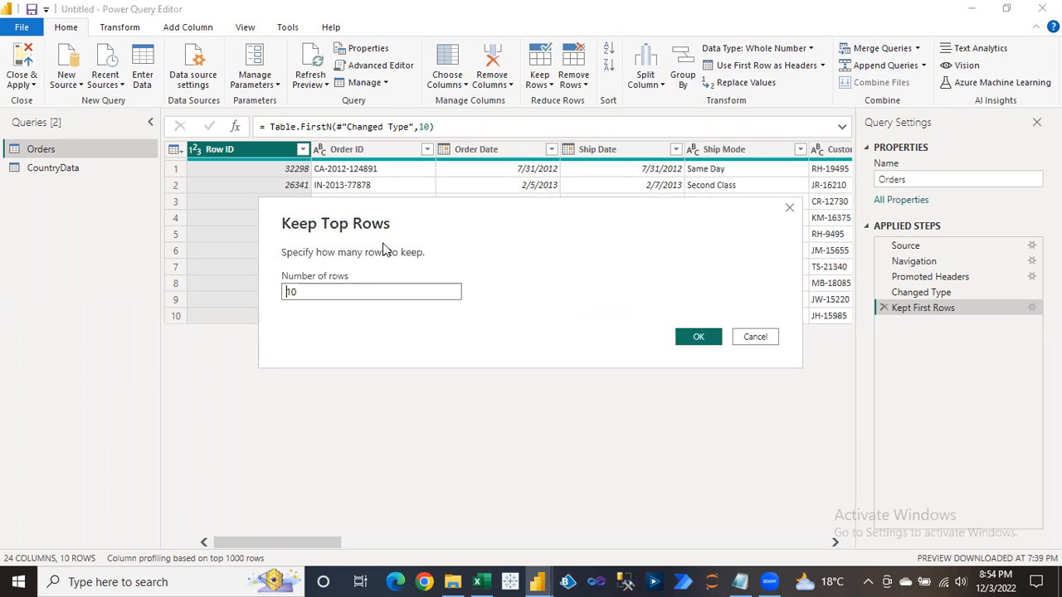
drag(329, 292, 279, 298)
text(15)
click(704, 336)
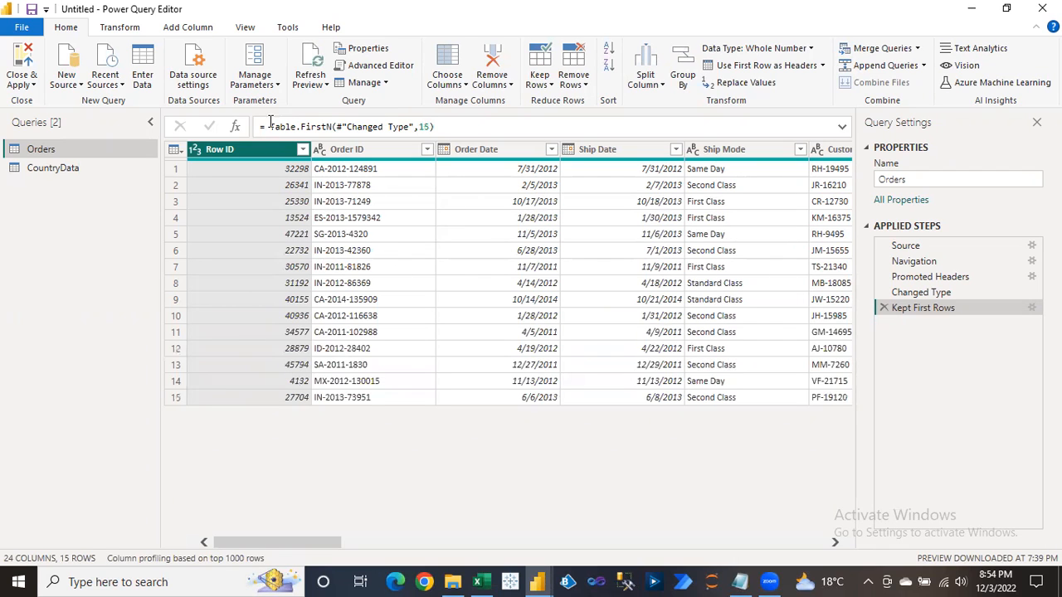
Change the row count in the formula to read Table.FirstN(#"Changed Type",7).
click(429, 126)
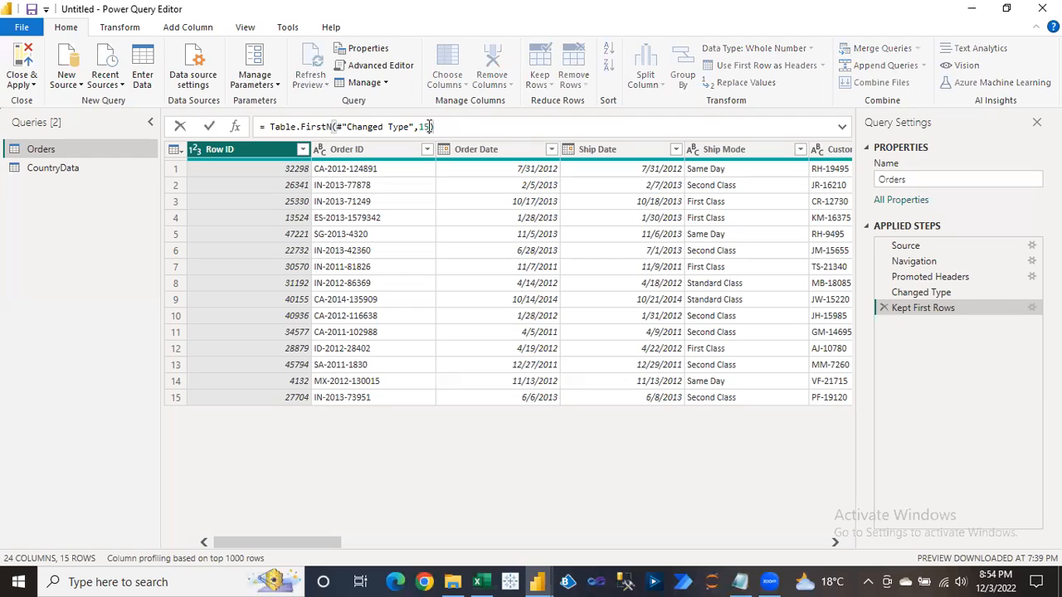
double_click(422, 126)
text(7)
key(Return)
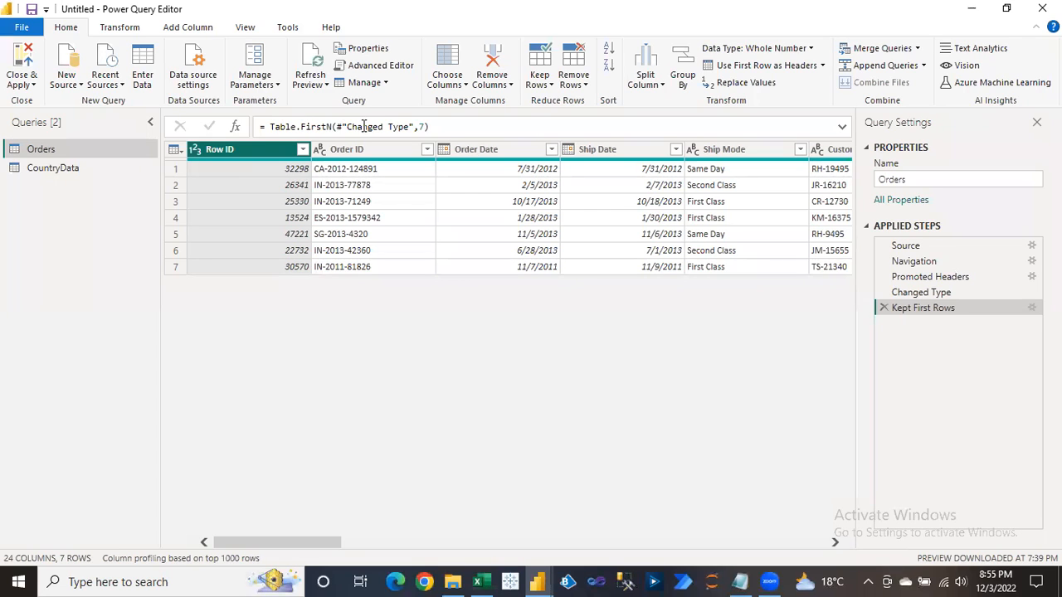
drag(408, 126, 349, 126)
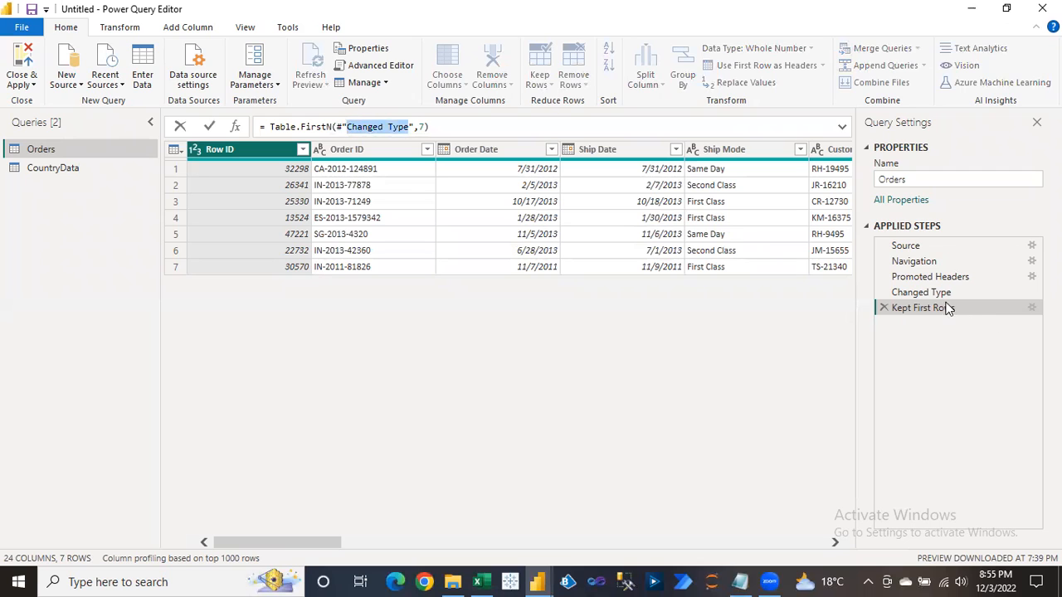
key(Escape)
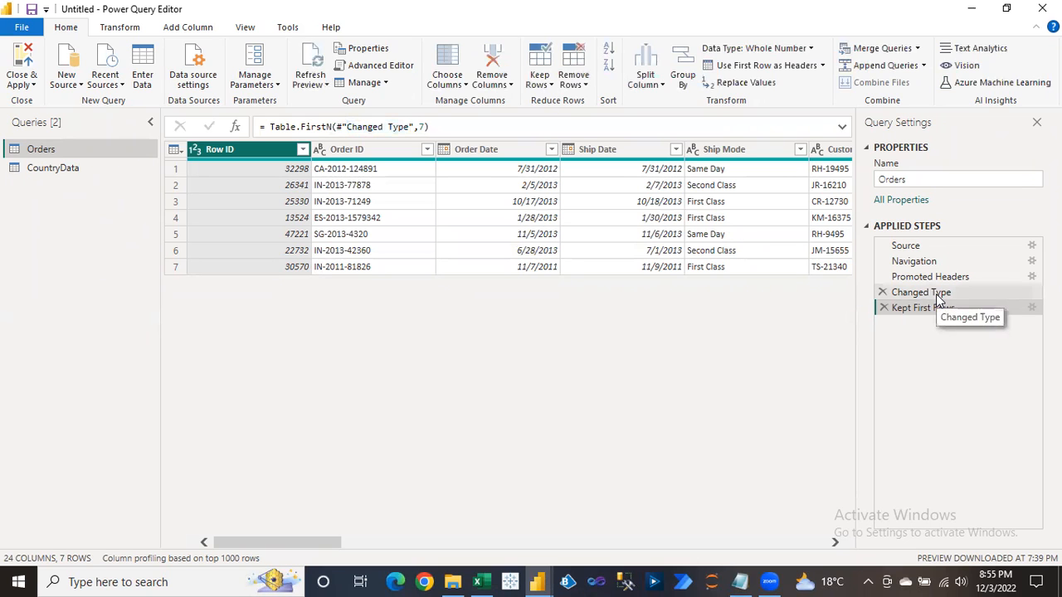
click(940, 300)
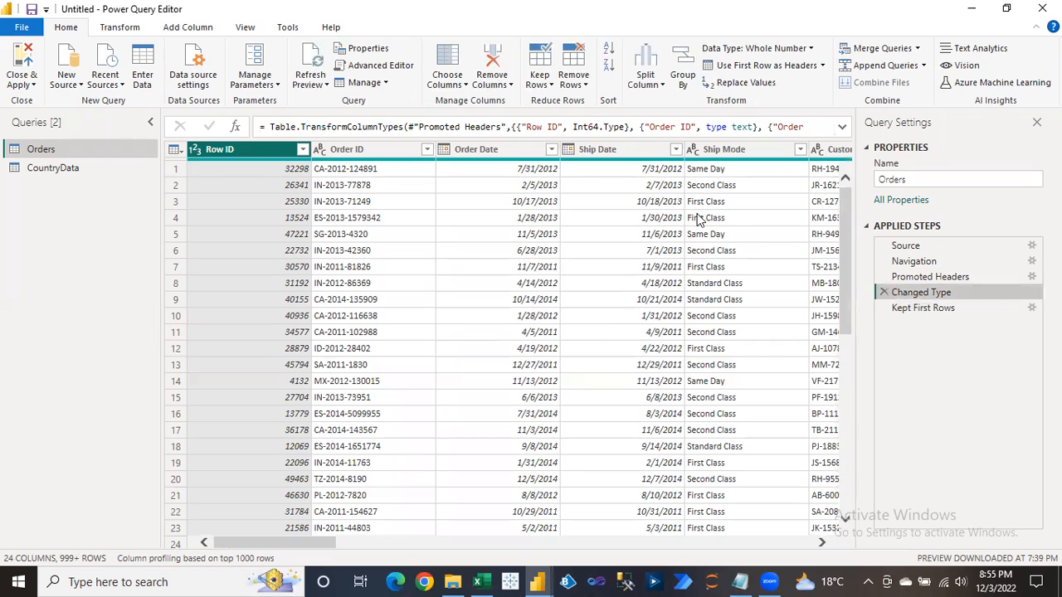
click(911, 309)
double_click(422, 126)
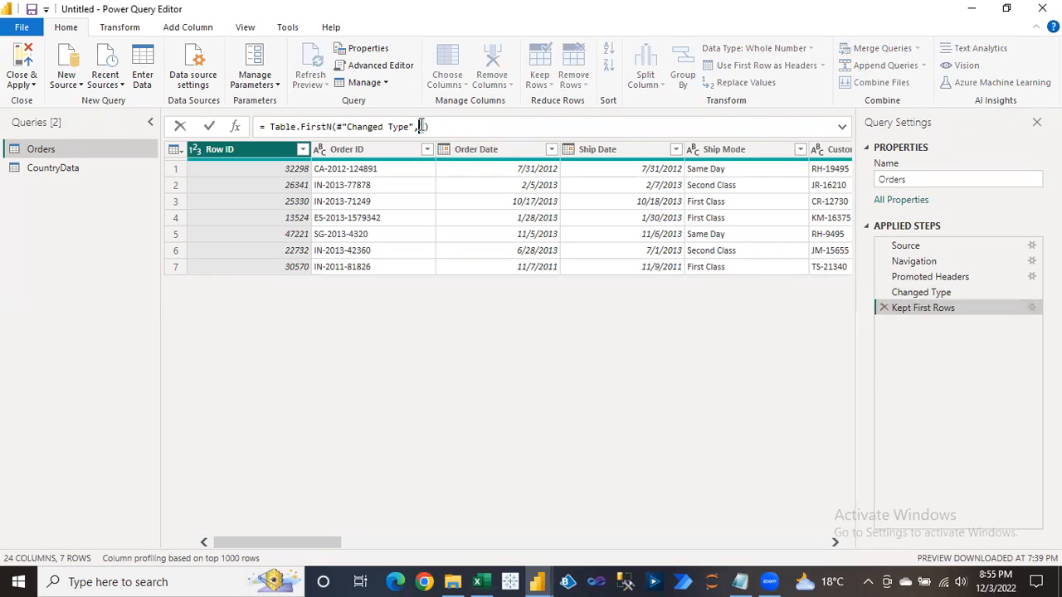
drag(409, 126, 347, 126)
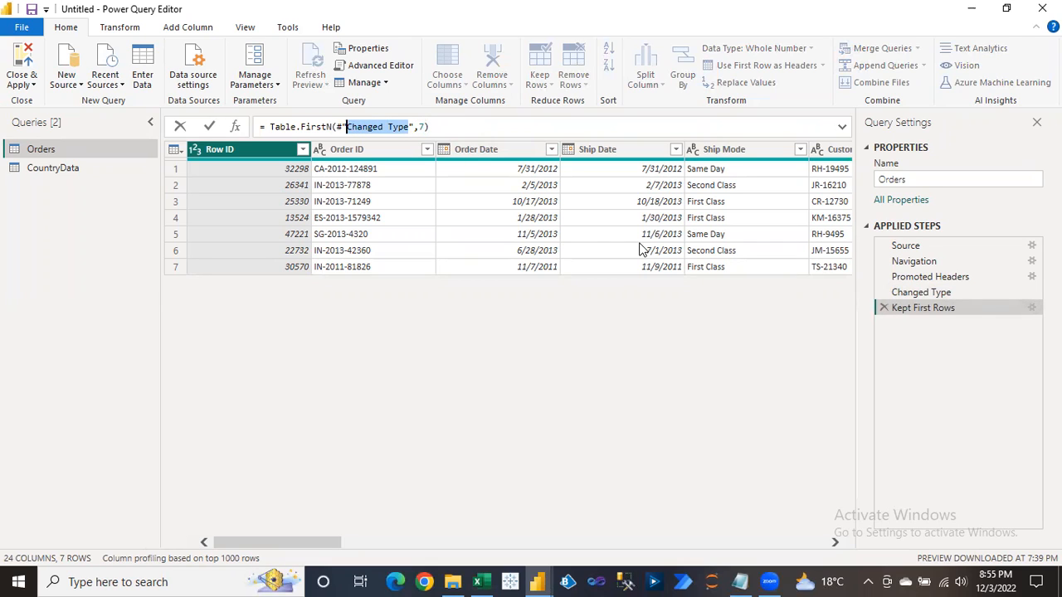
click(925, 304)
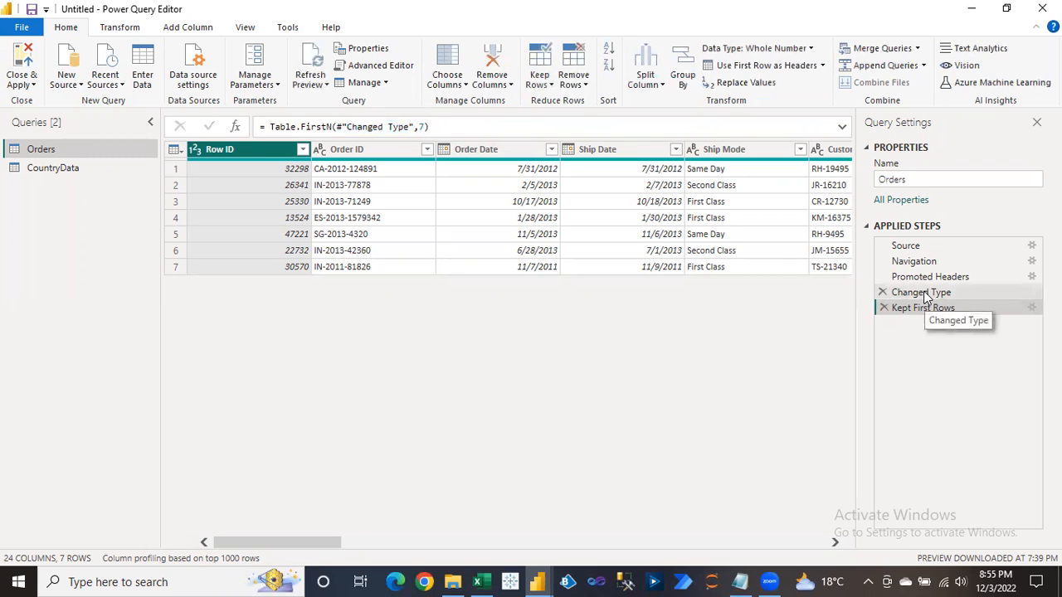
click(923, 294)
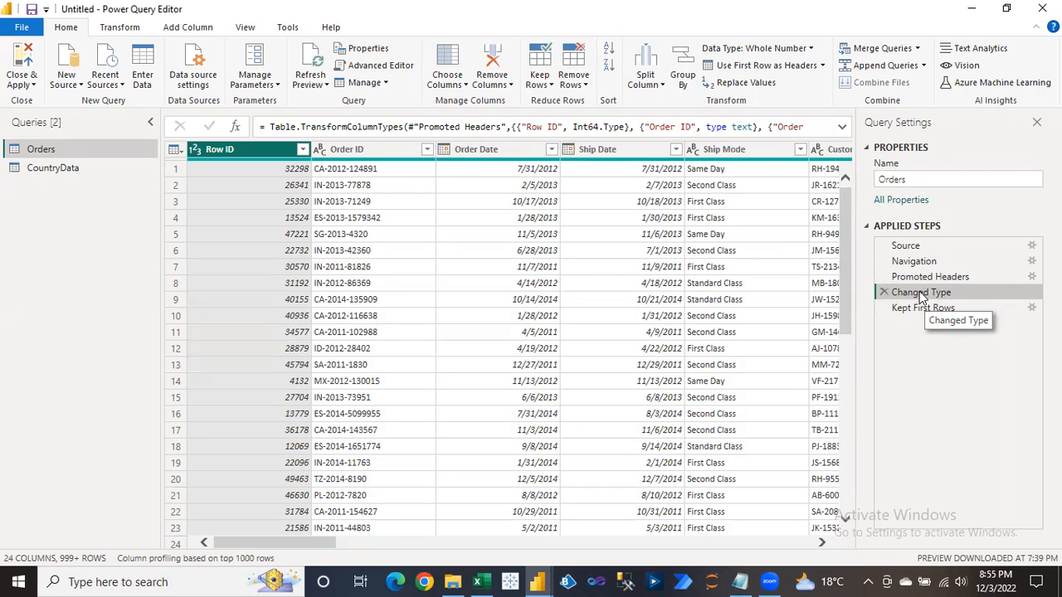
click(923, 309)
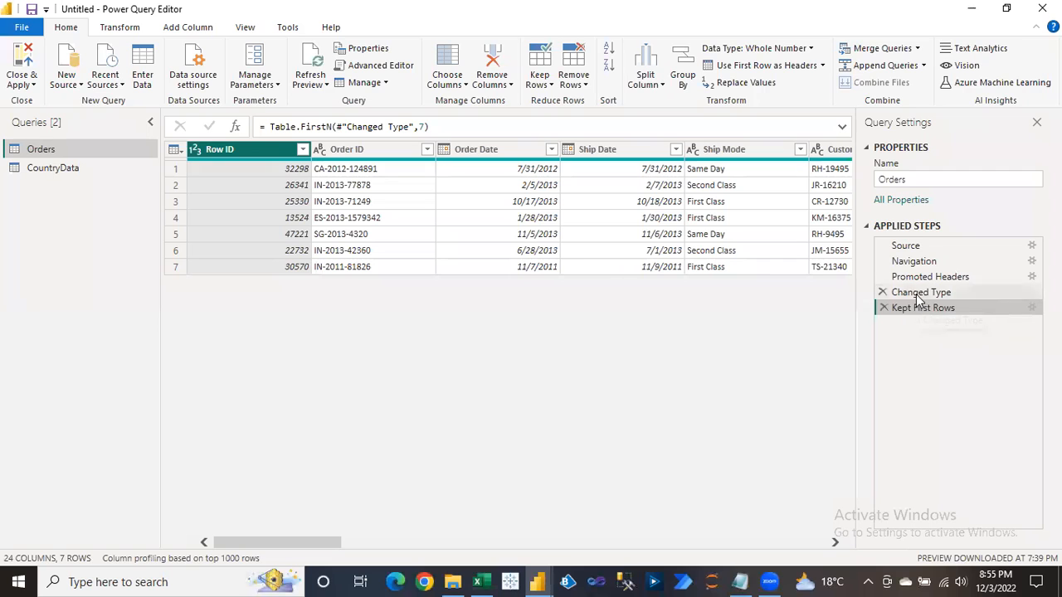
click(919, 295)
Rename the Changed Type step to Changed Type1 and check Kept First Rows references it.
right_click(918, 296)
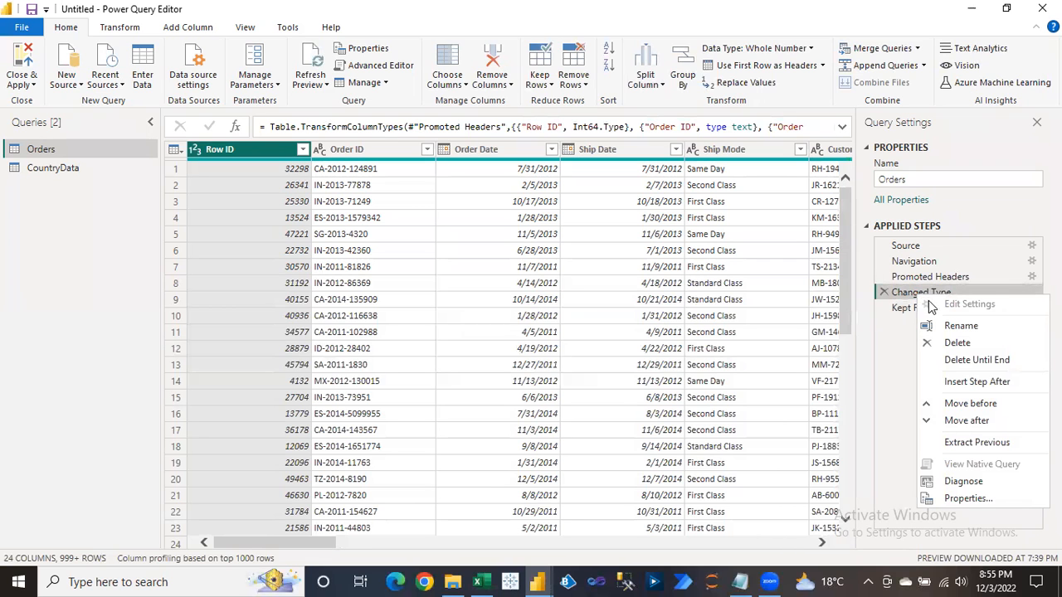
click(956, 327)
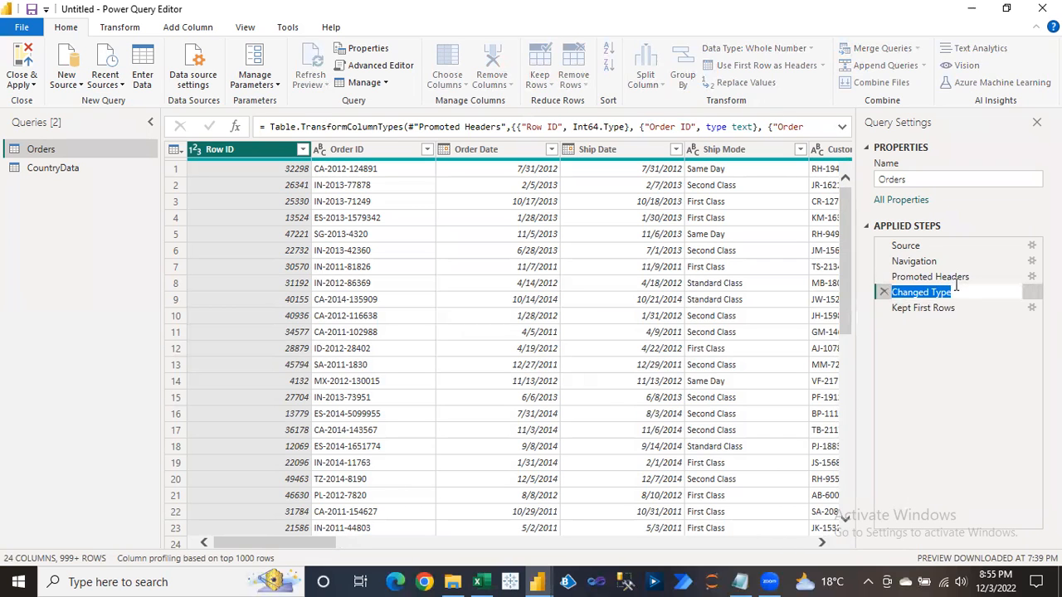
click(964, 294)
key(Return)
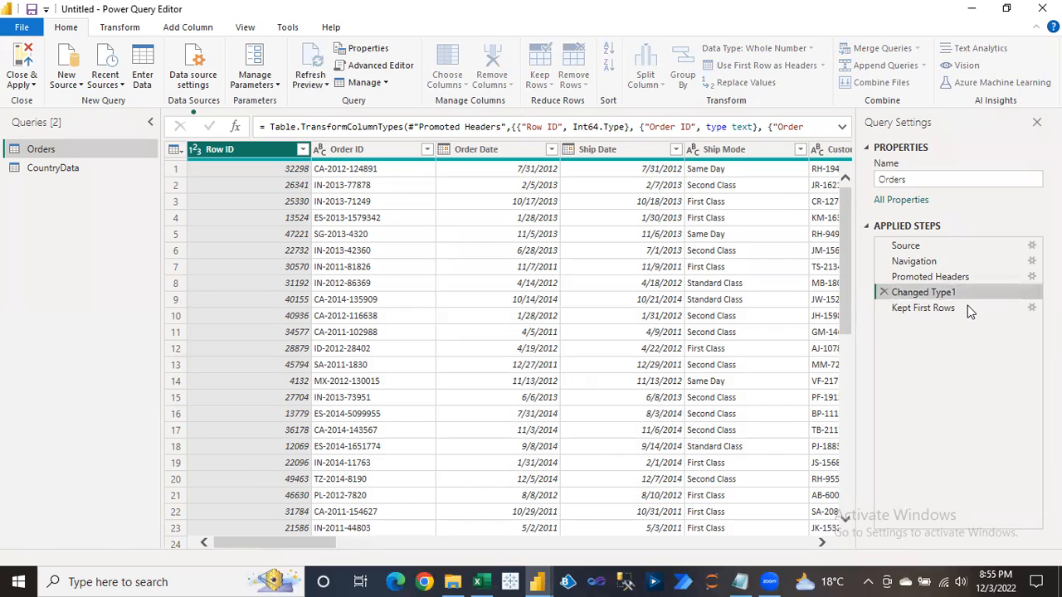
click(931, 307)
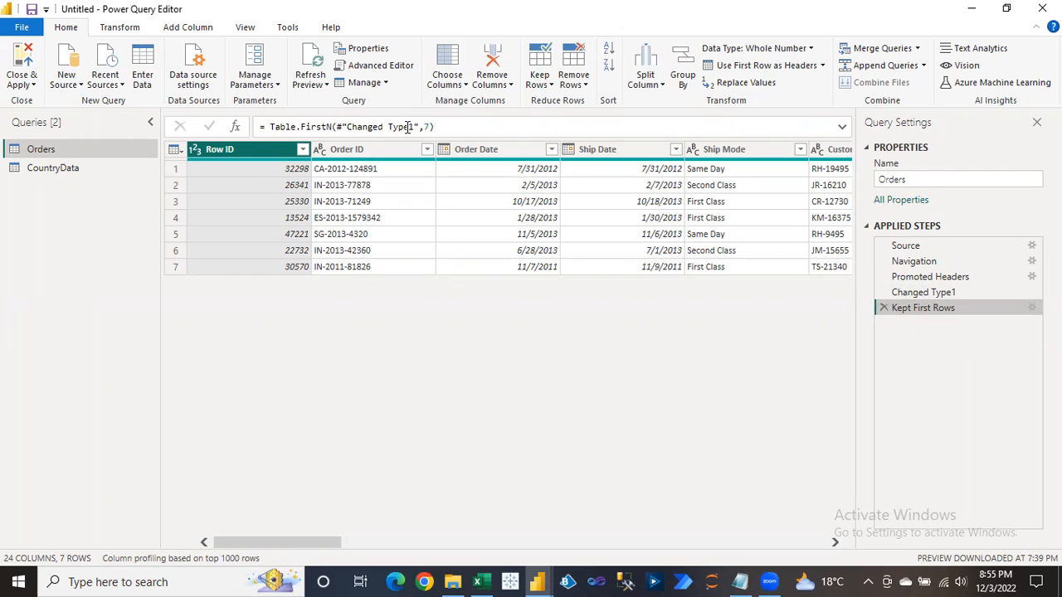
Rename Changed Type1 back to Changed Type and review the Kept First Rows formula.
right_click(916, 297)
click(952, 331)
key(End)
key(BackSpace)
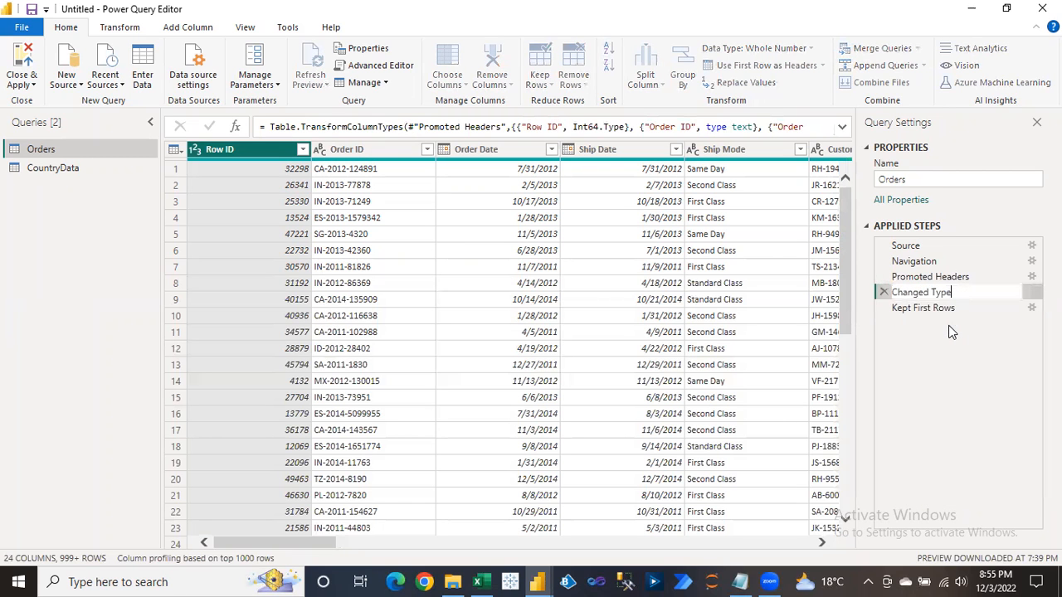
key(Return)
click(930, 308)
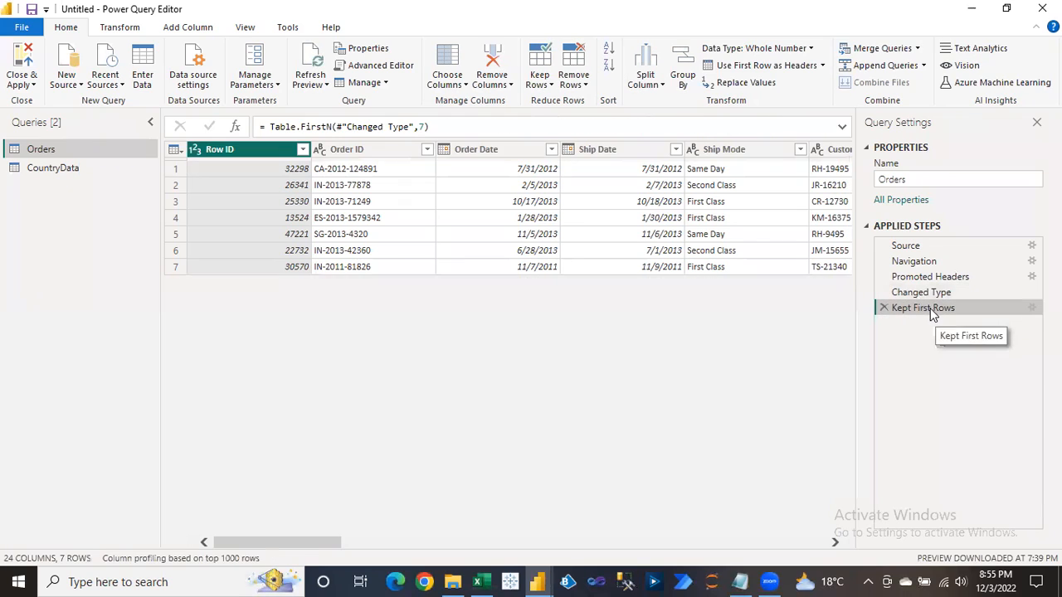
drag(409, 126, 346, 126)
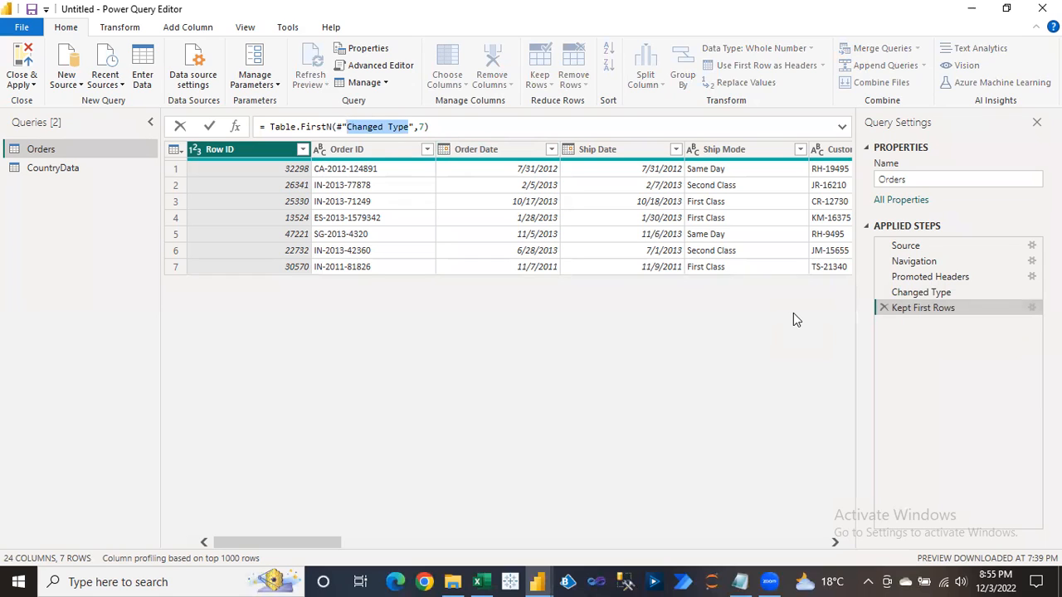
Review the Changed Type and Promoted Headers steps and their formula references.
key(Escape)
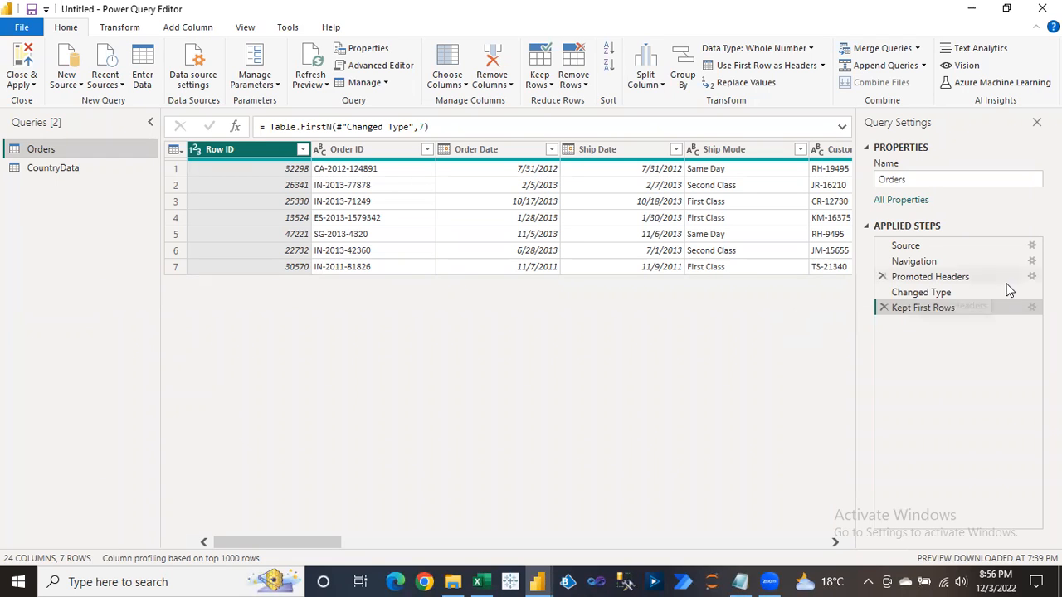
click(929, 293)
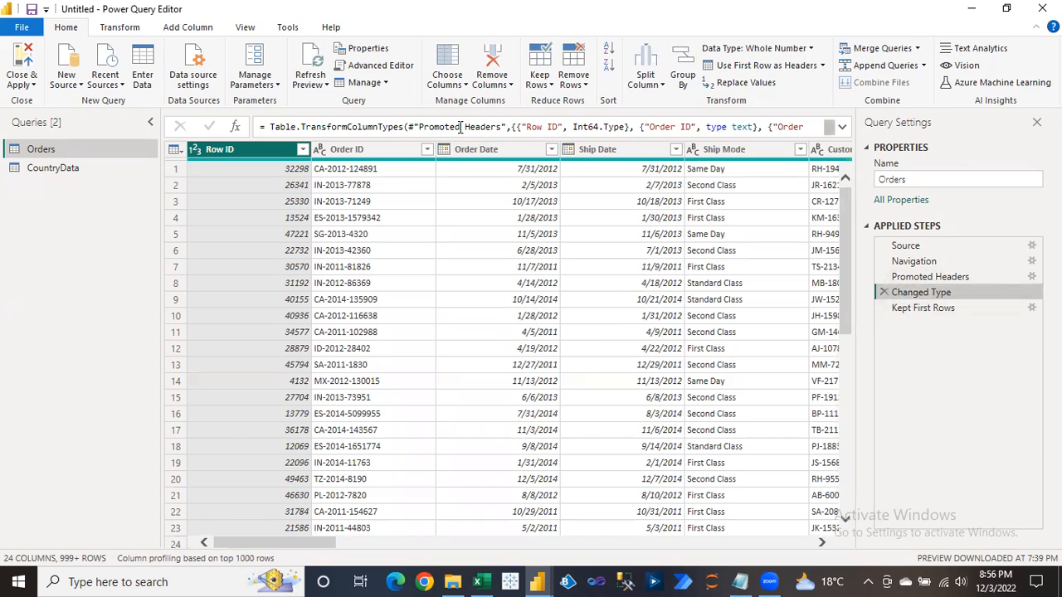
drag(505, 127, 418, 127)
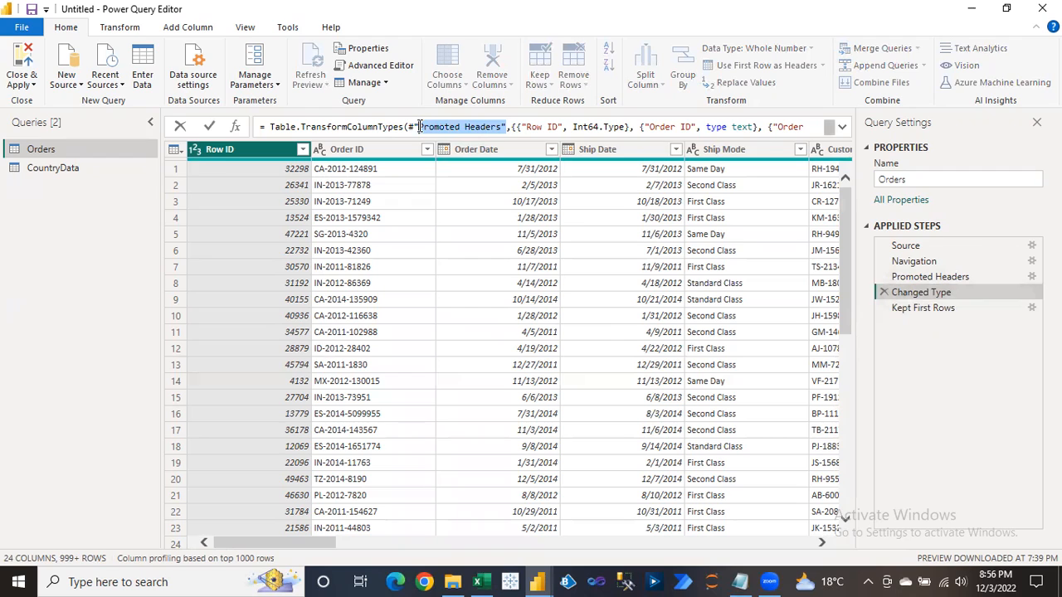
click(919, 281)
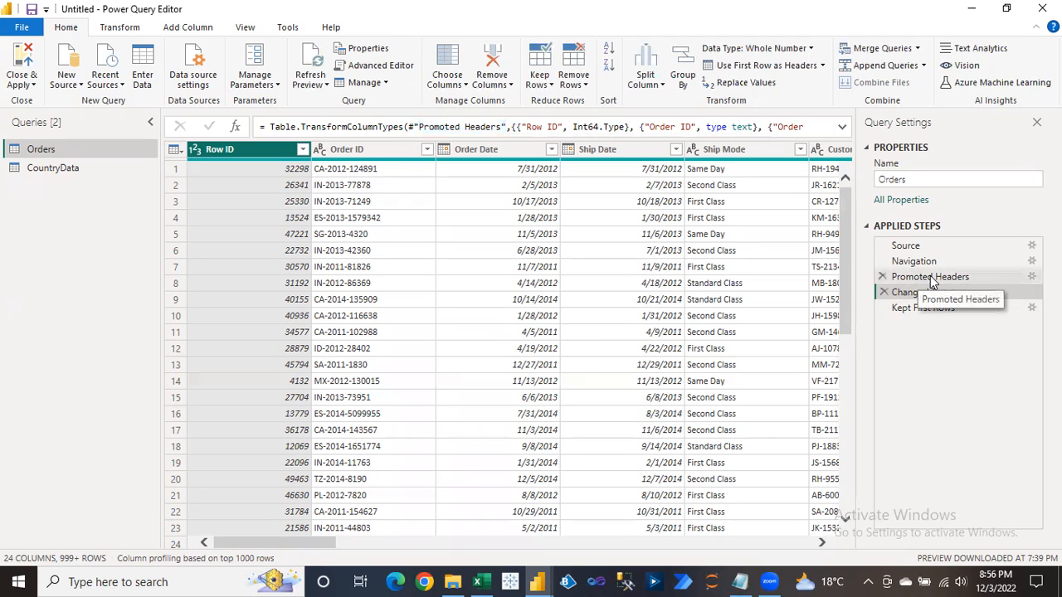
click(919, 279)
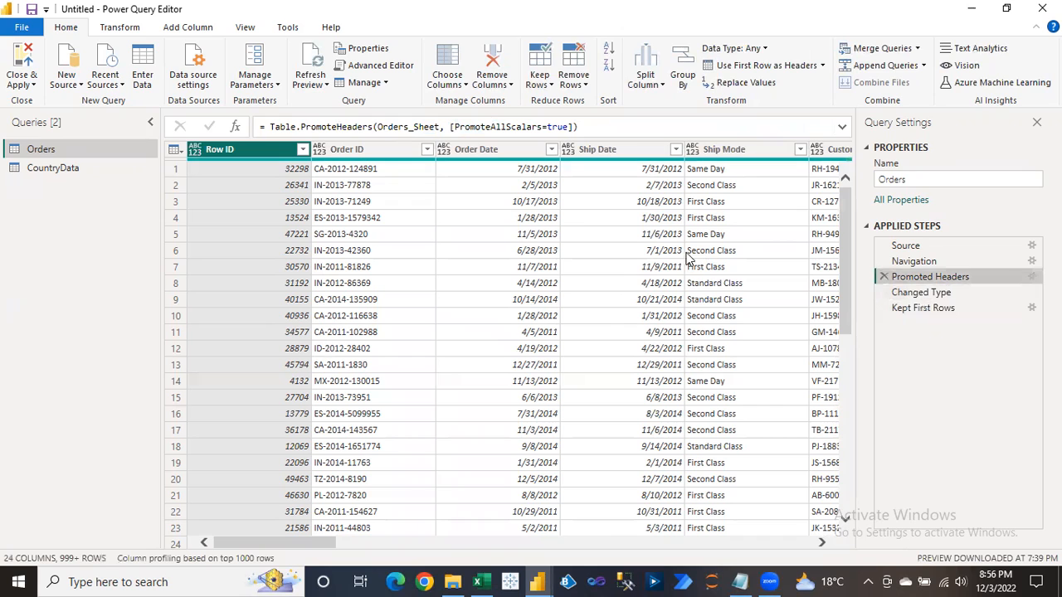
click(921, 293)
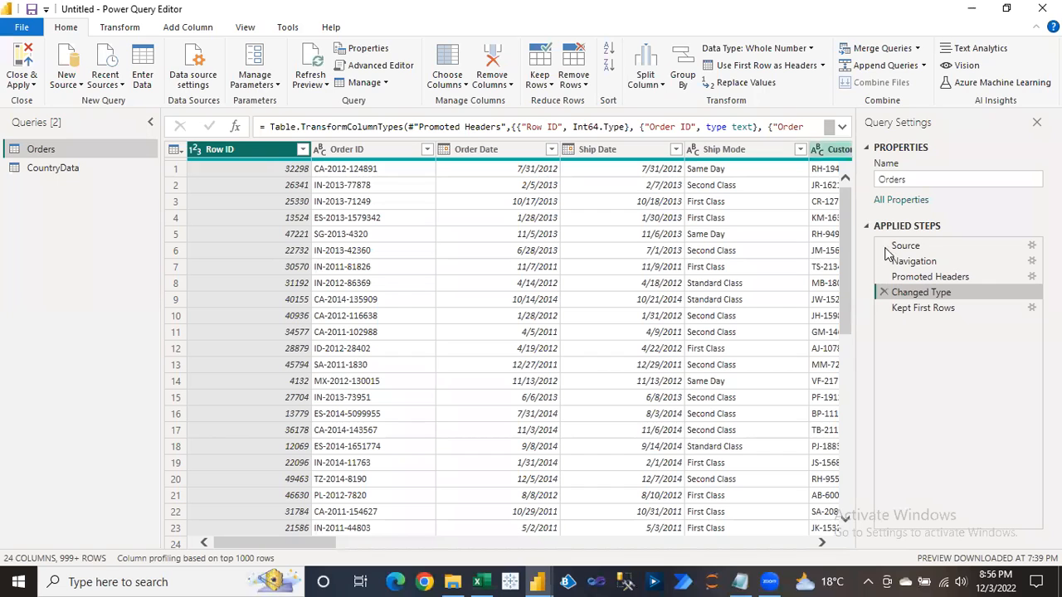
Remove the Kept First Rows step from the Orders applied steps.
click(920, 308)
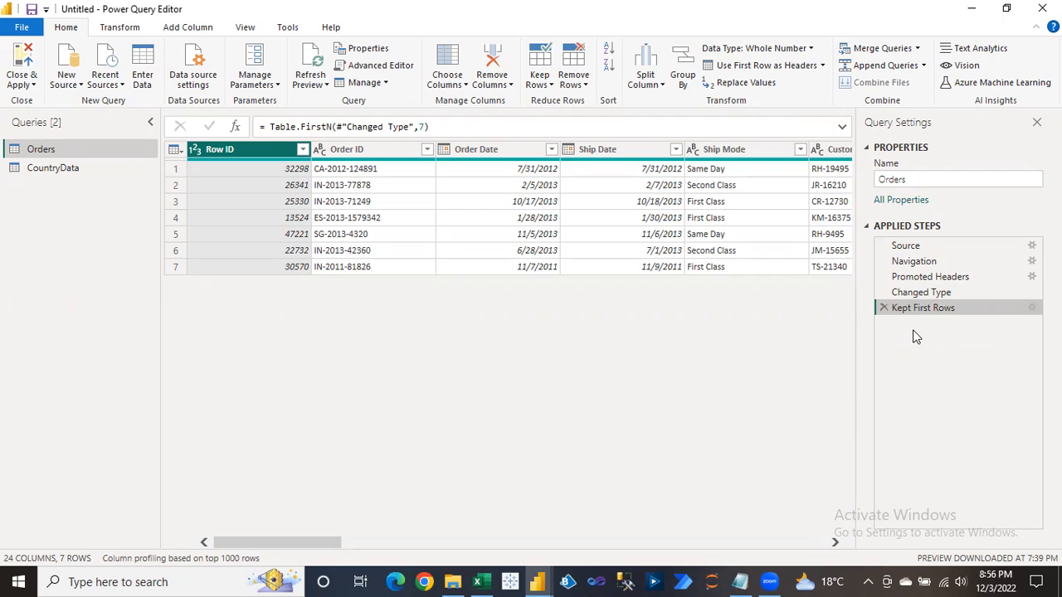
click(884, 308)
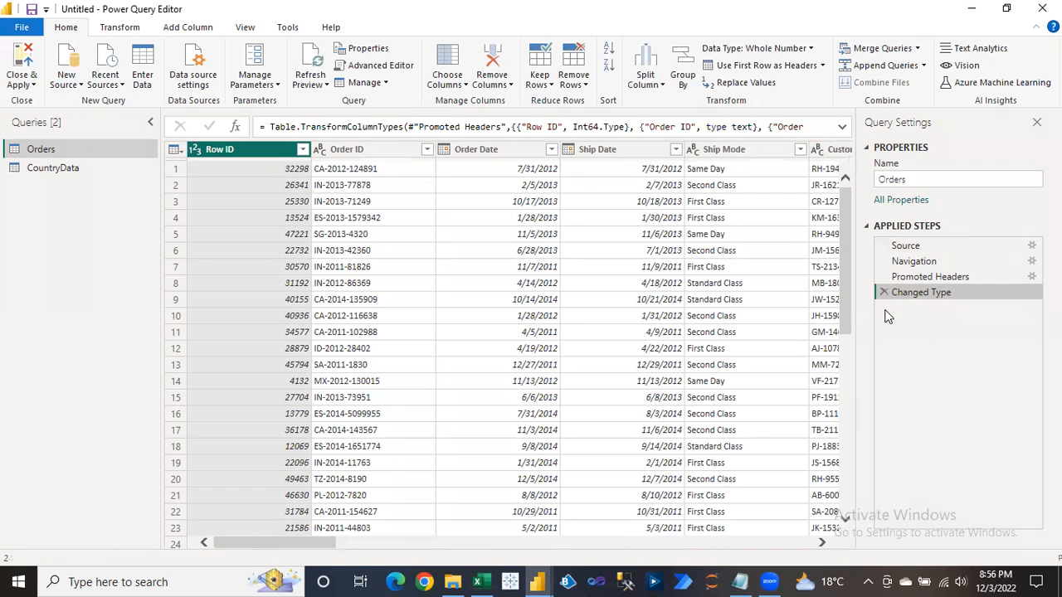
click(545, 88)
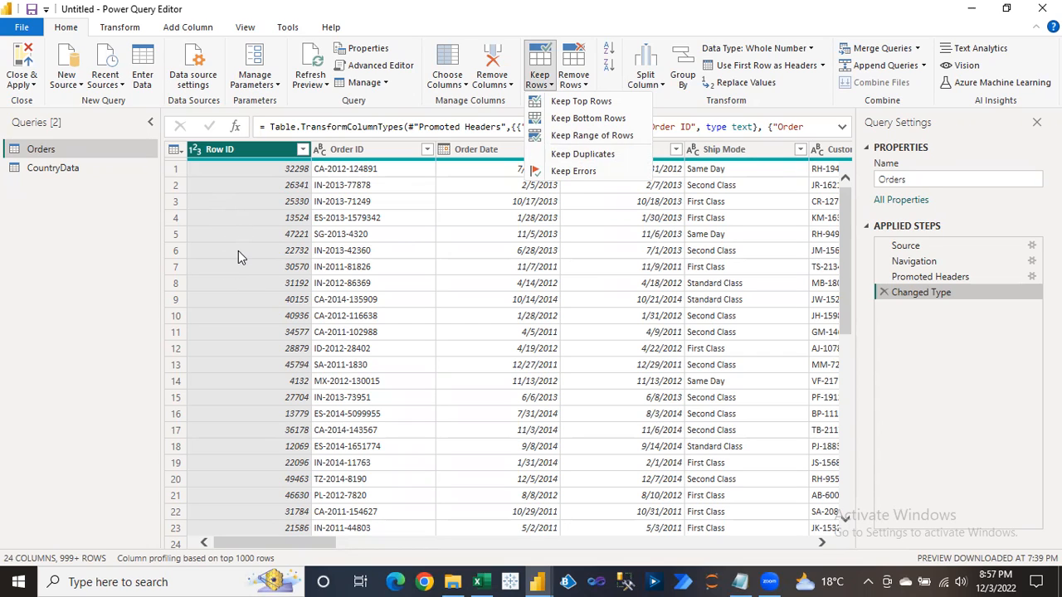
Keep a range of 3 rows starting at row 2 of Orders.
click(581, 135)
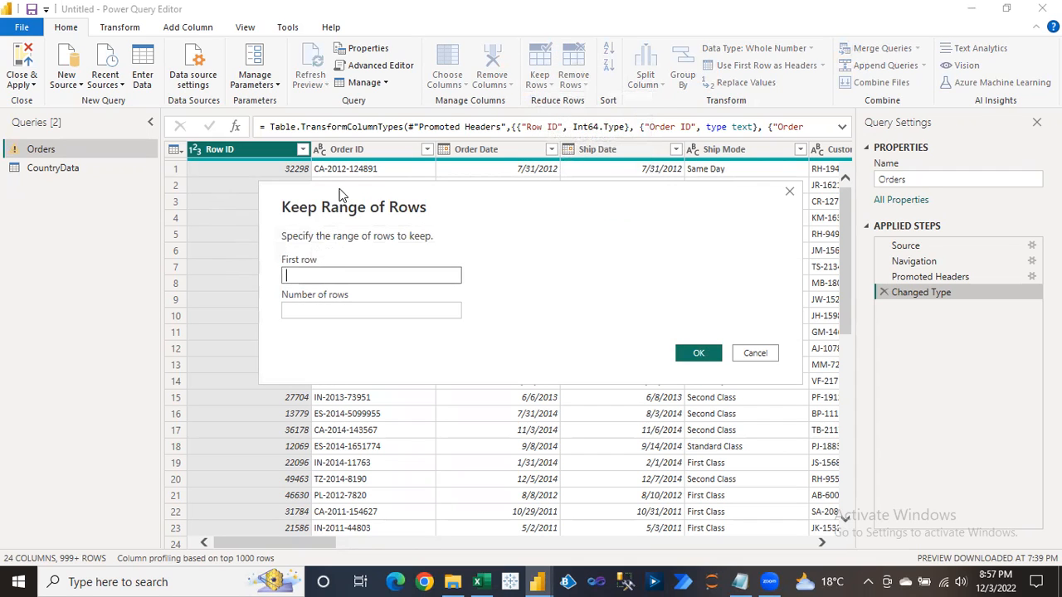
drag(345, 189, 443, 193)
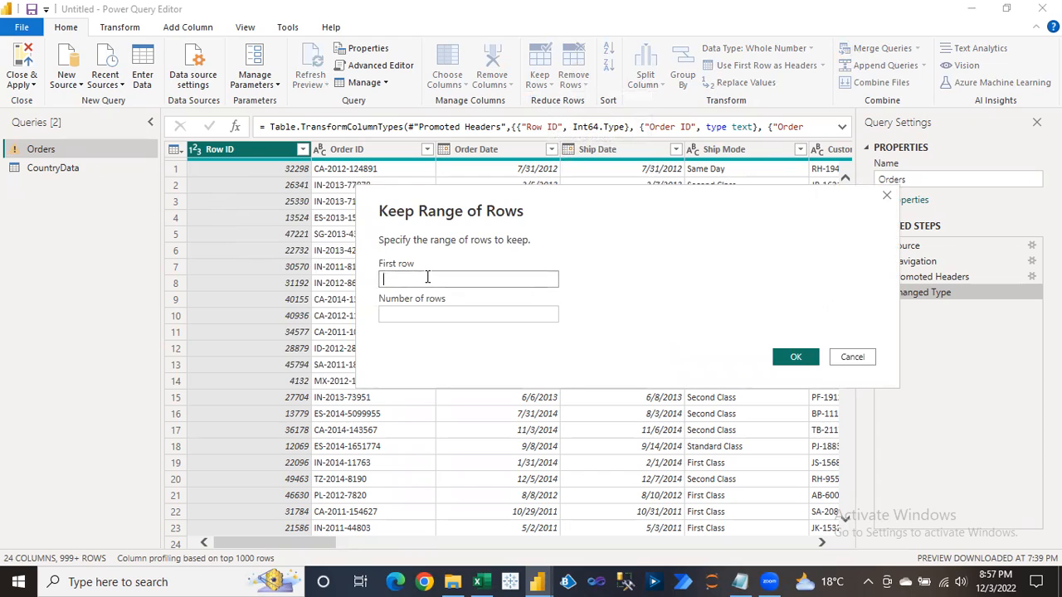
text(2)
click(453, 314)
text(3)
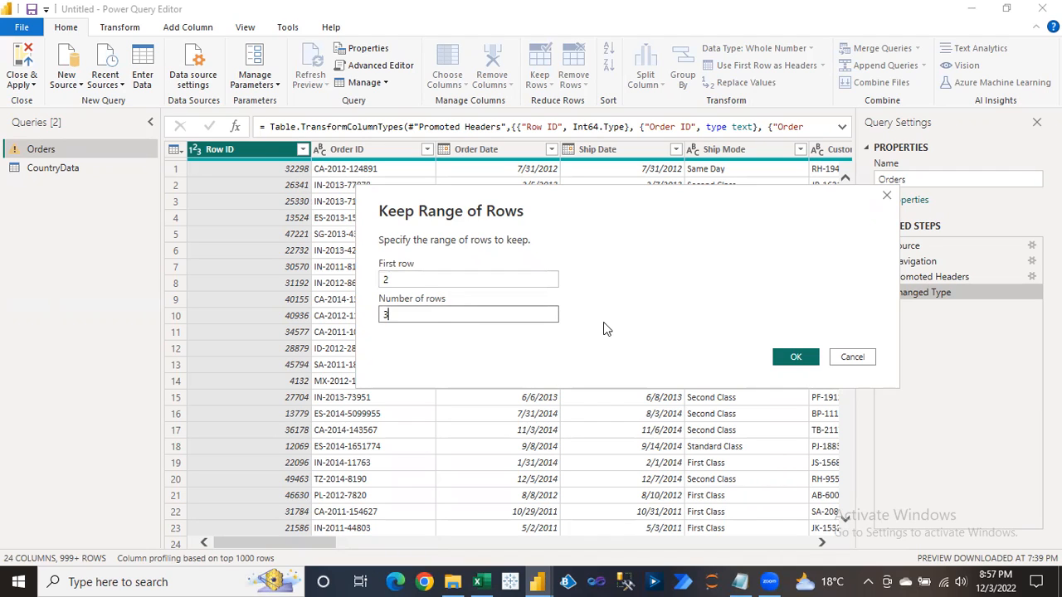
click(794, 356)
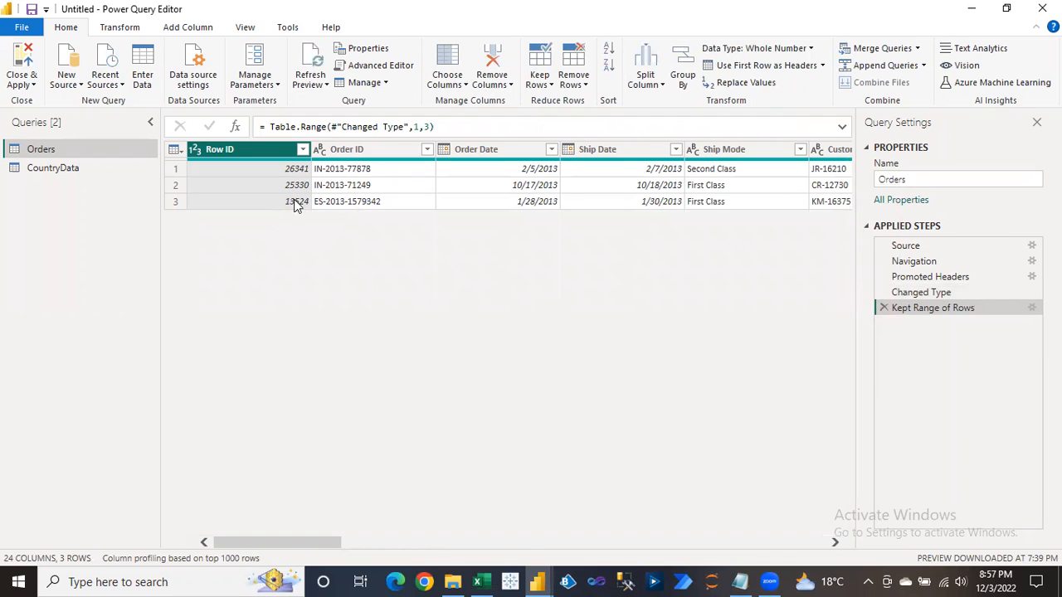
Compare Row IDs in rows 2–4 under the Changed Type step, starting with 26341.
click(913, 292)
click(274, 187)
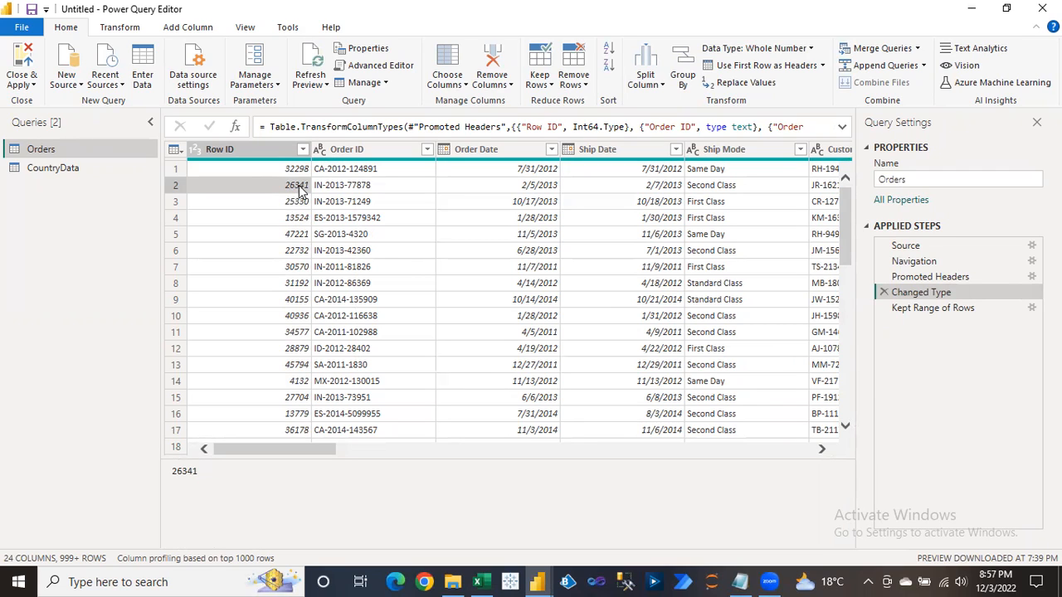
click(295, 205)
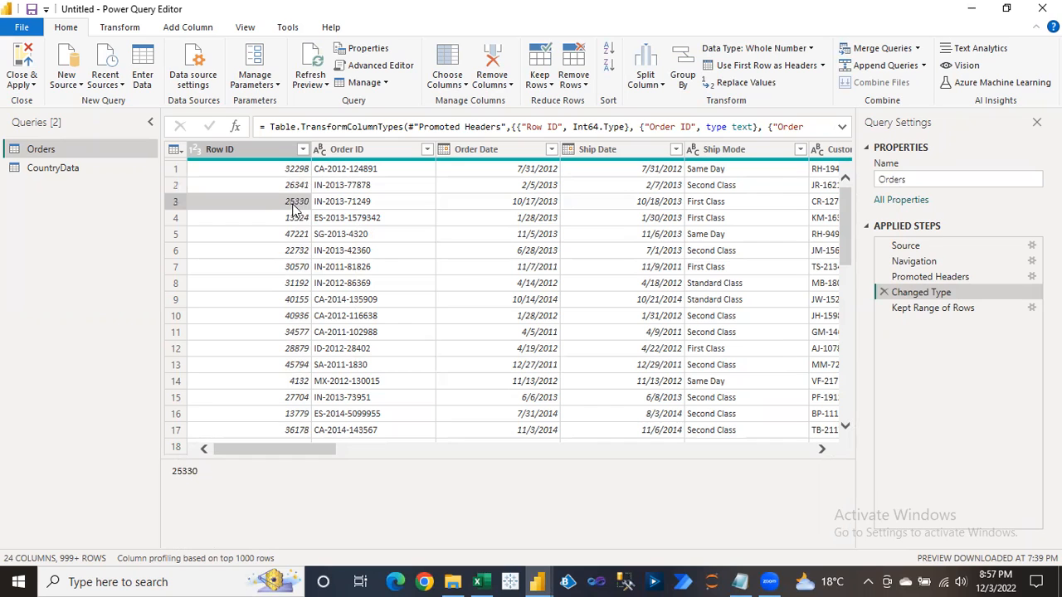
click(290, 223)
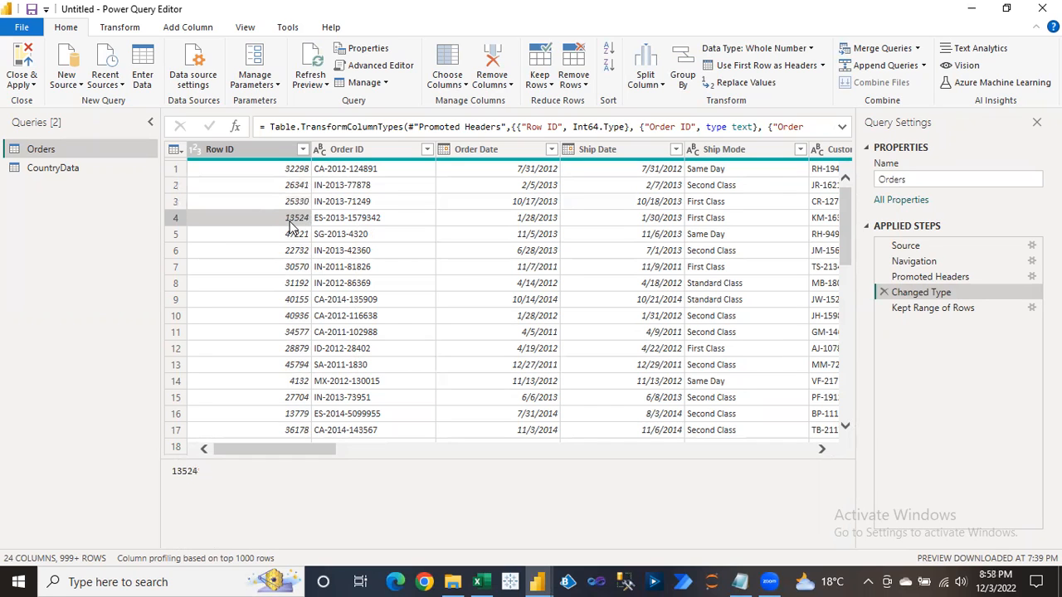
Review the Kept Range of Rows settings unchanged, then delete that step.
click(950, 308)
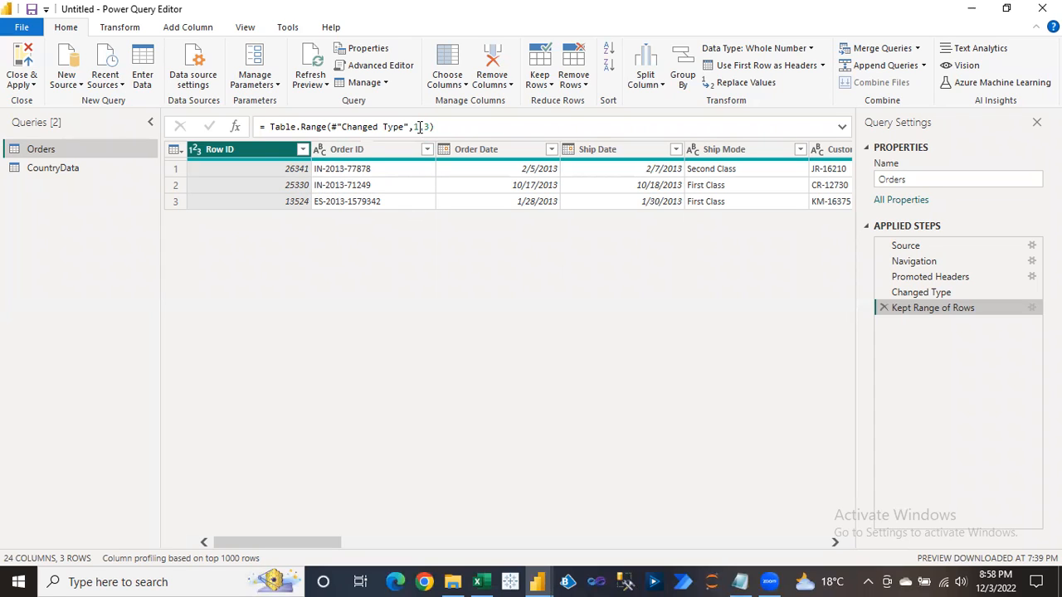
click(1034, 308)
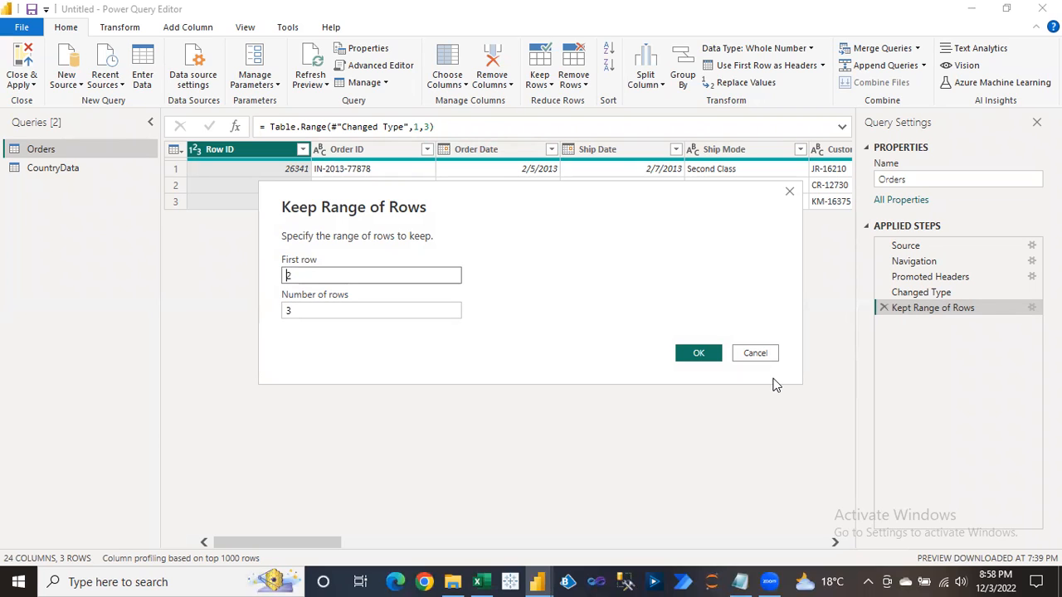
click(756, 352)
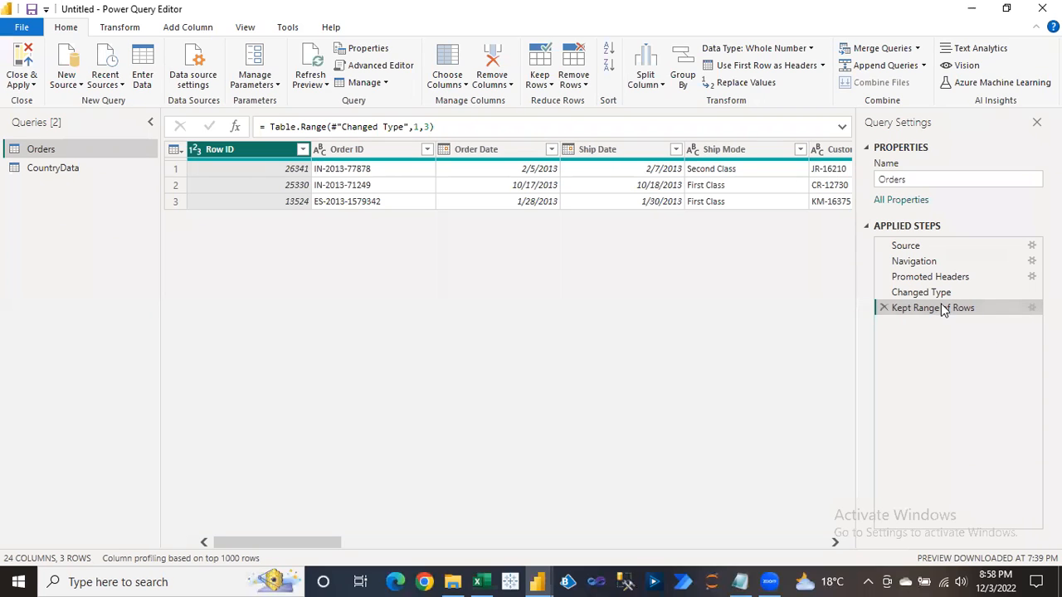
click(884, 308)
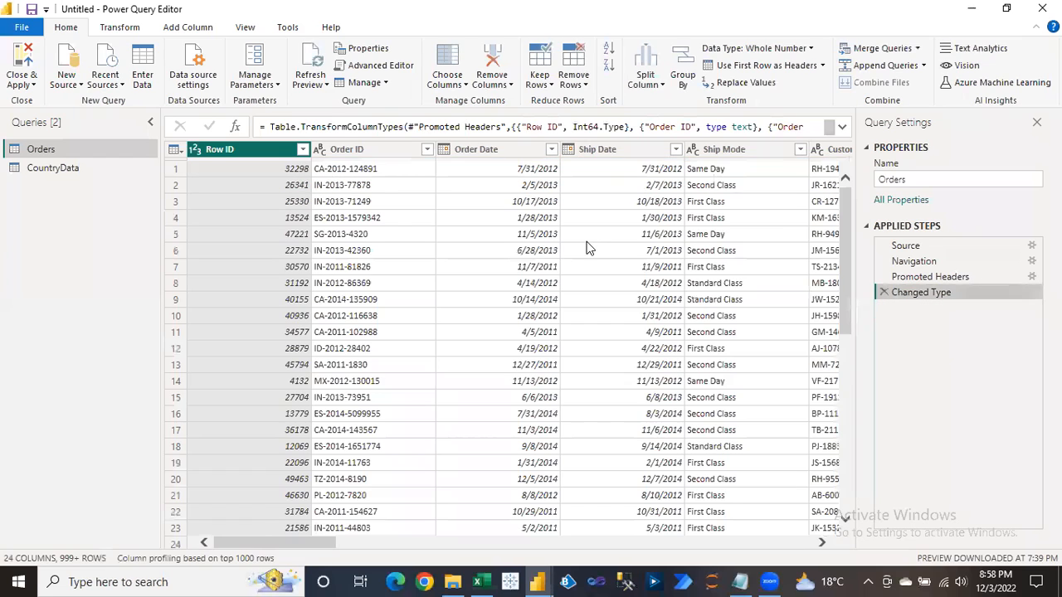
click(539, 80)
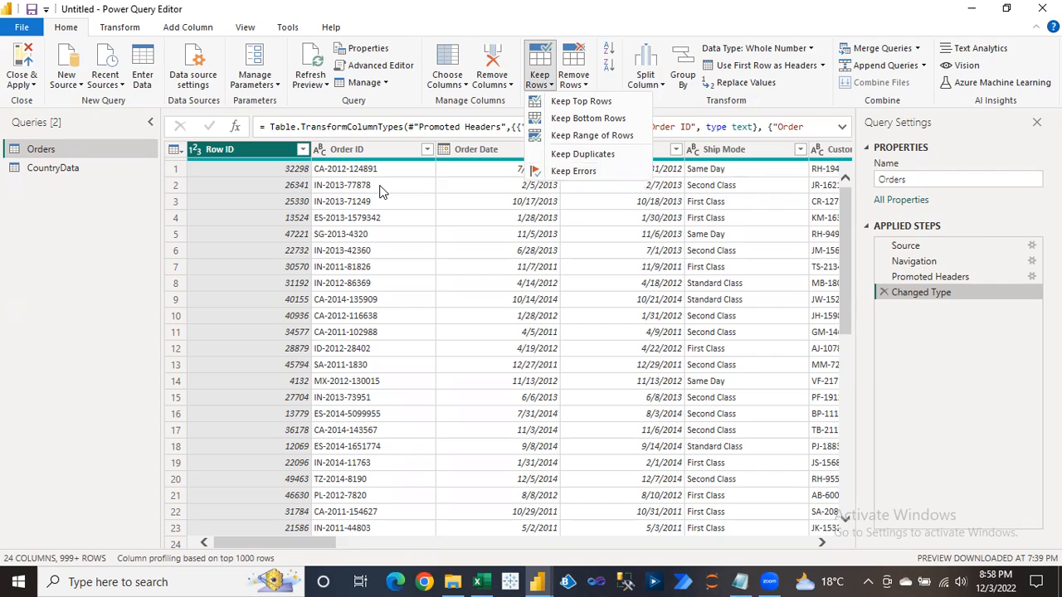
click(566, 172)
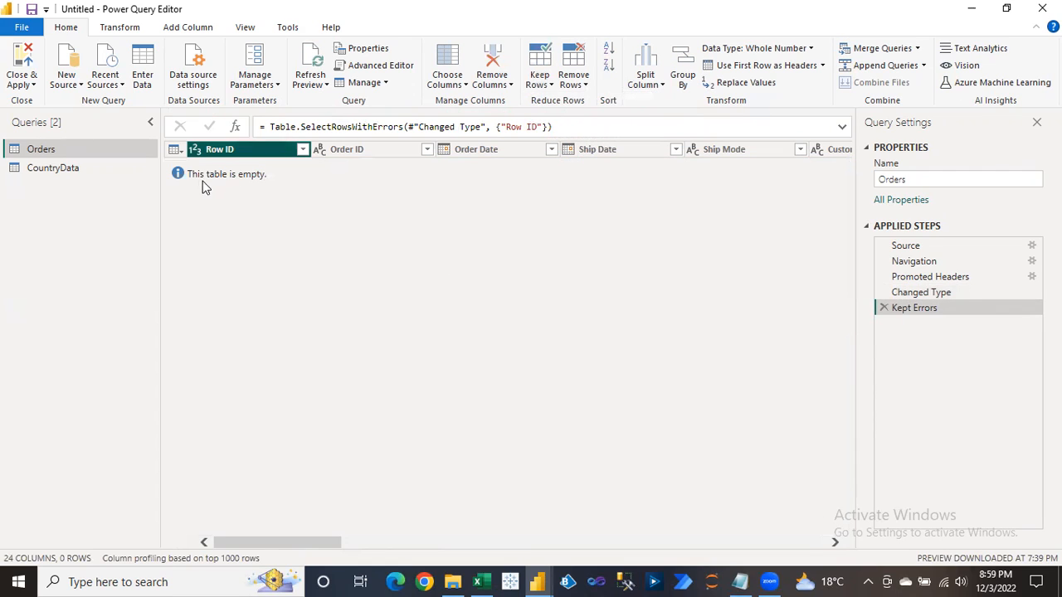
click(885, 308)
click(292, 186)
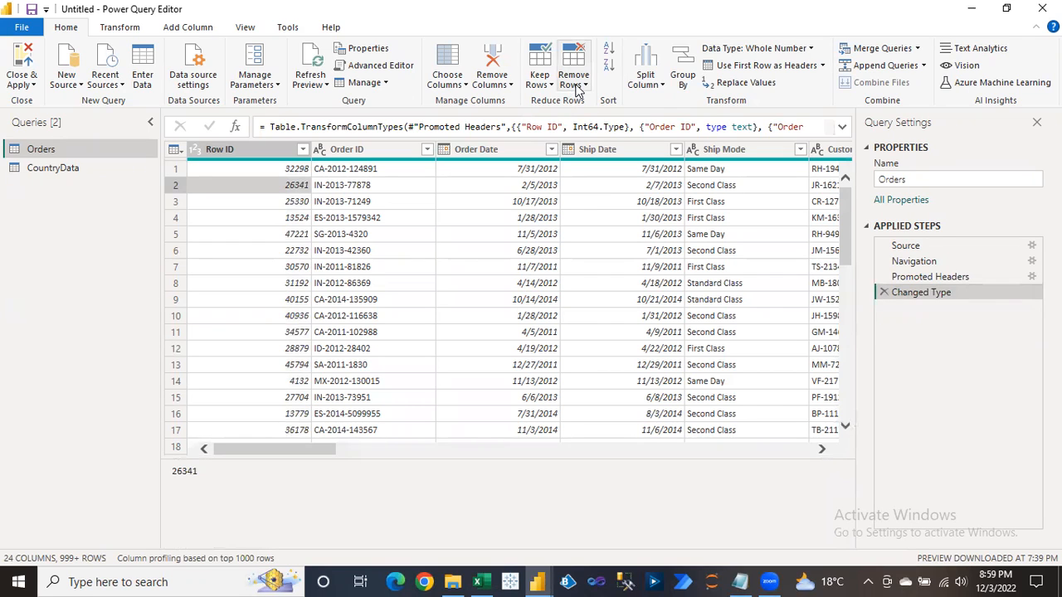
Remove the top 4 rows of Orders as a trial, then delete the Removed Top Rows step.
click(549, 87)
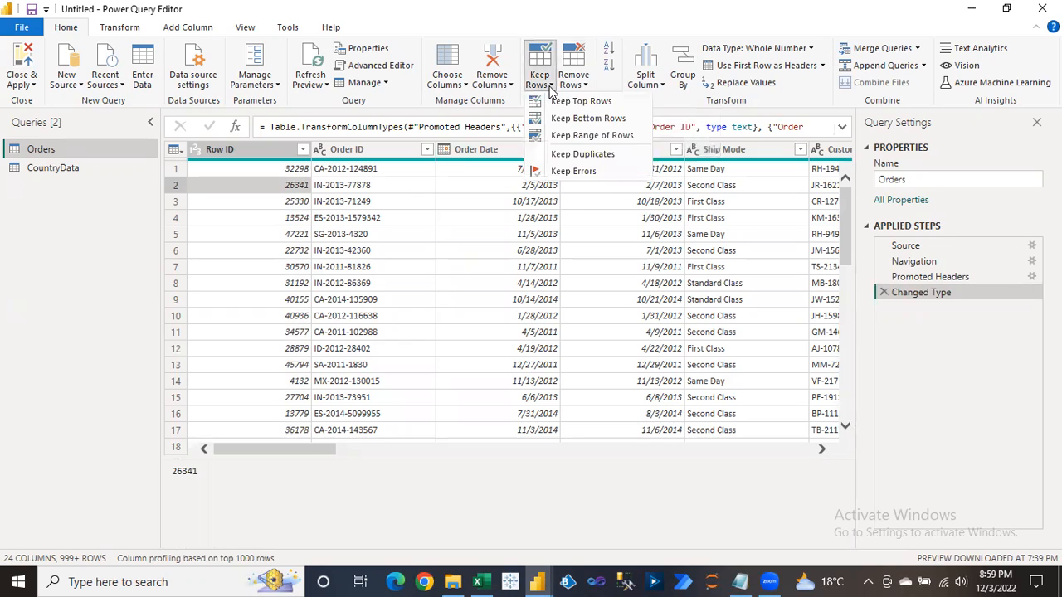
click(579, 84)
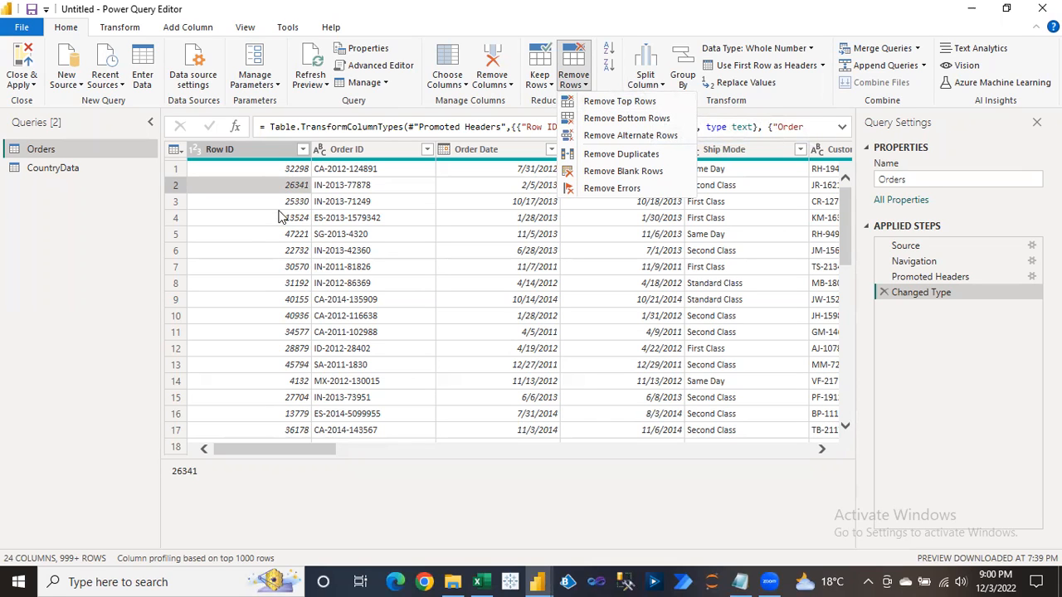
click(626, 103)
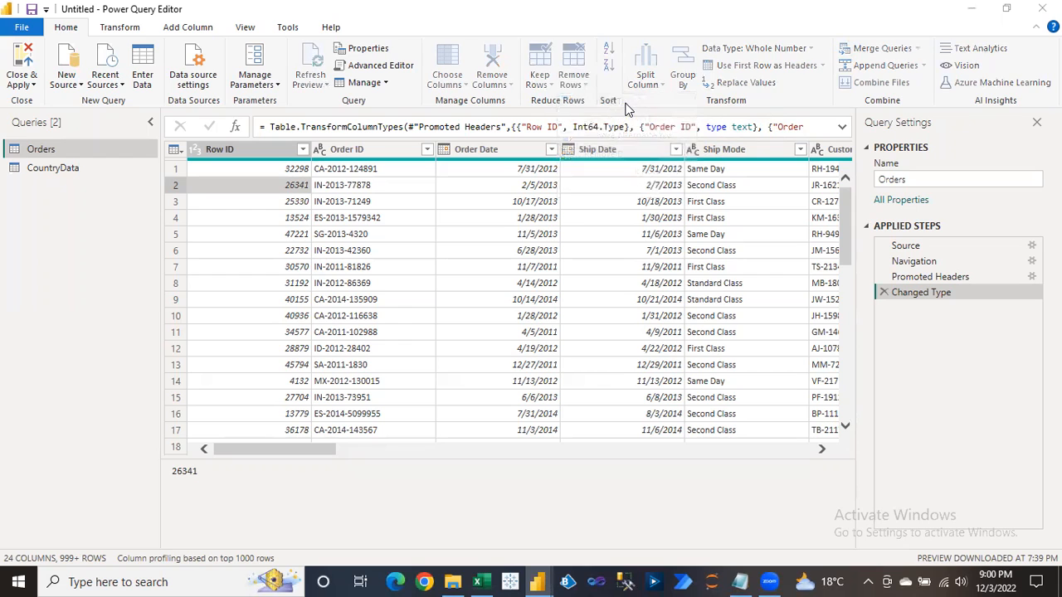
text(4)
click(697, 342)
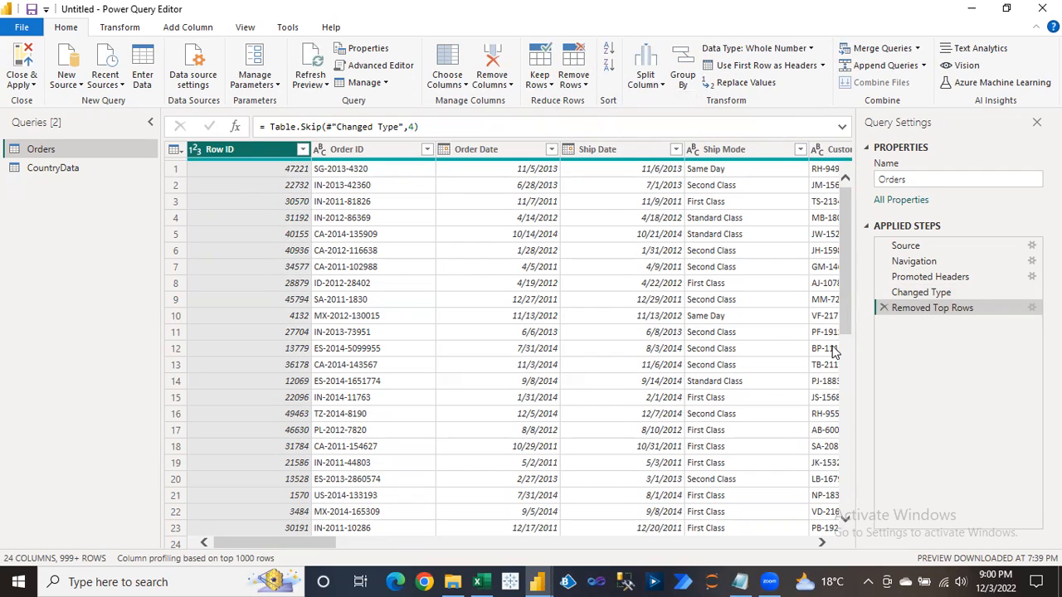
click(883, 307)
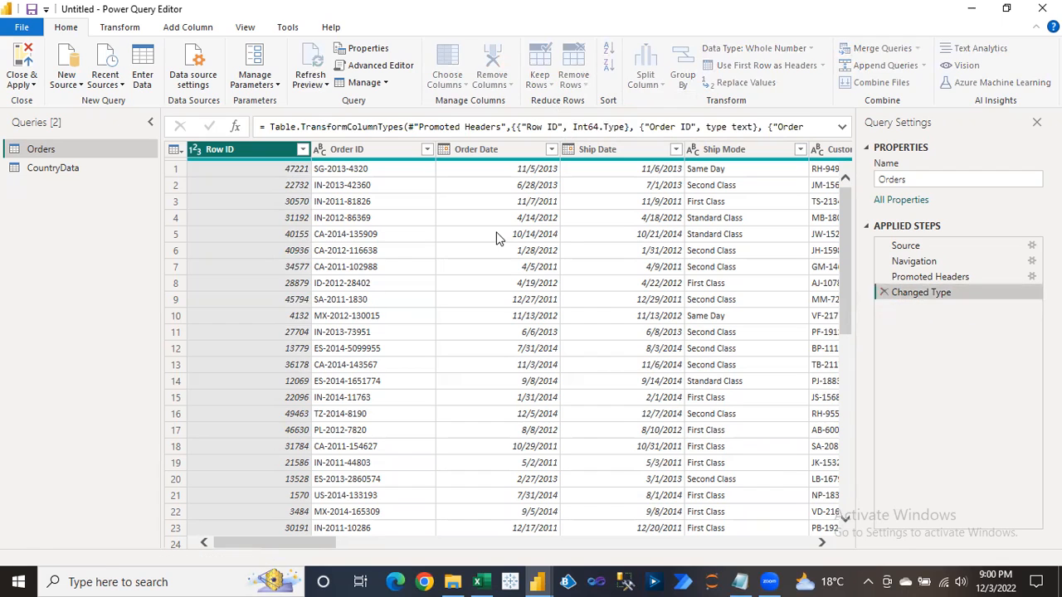
click(272, 182)
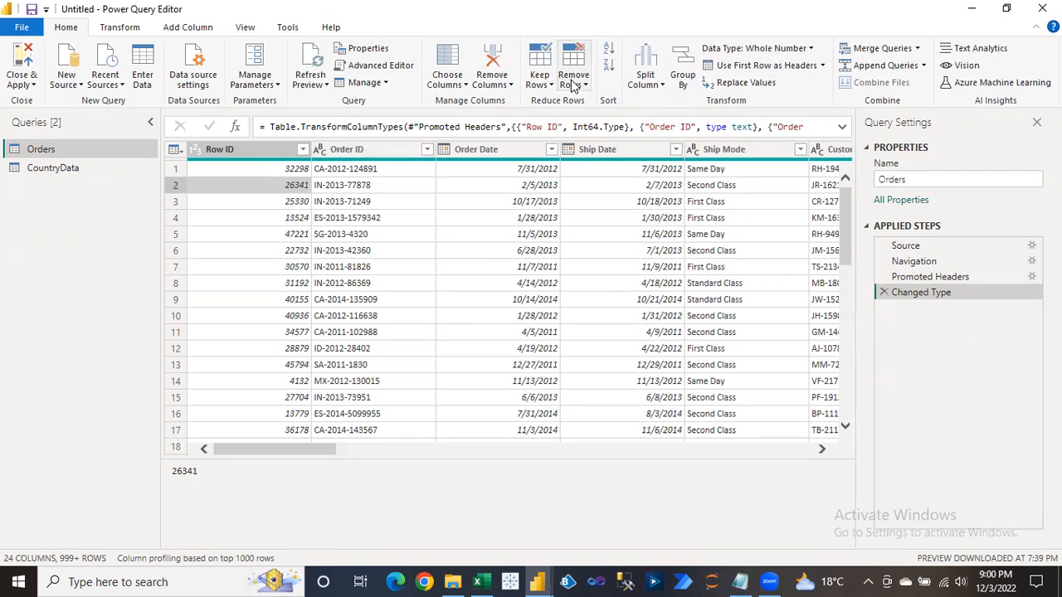
click(572, 83)
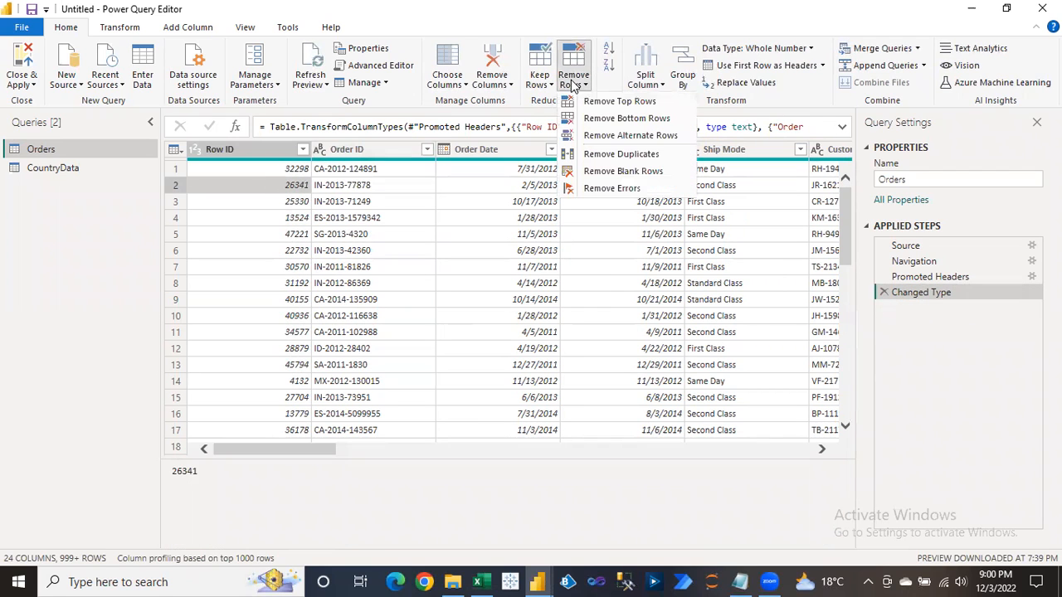
click(664, 138)
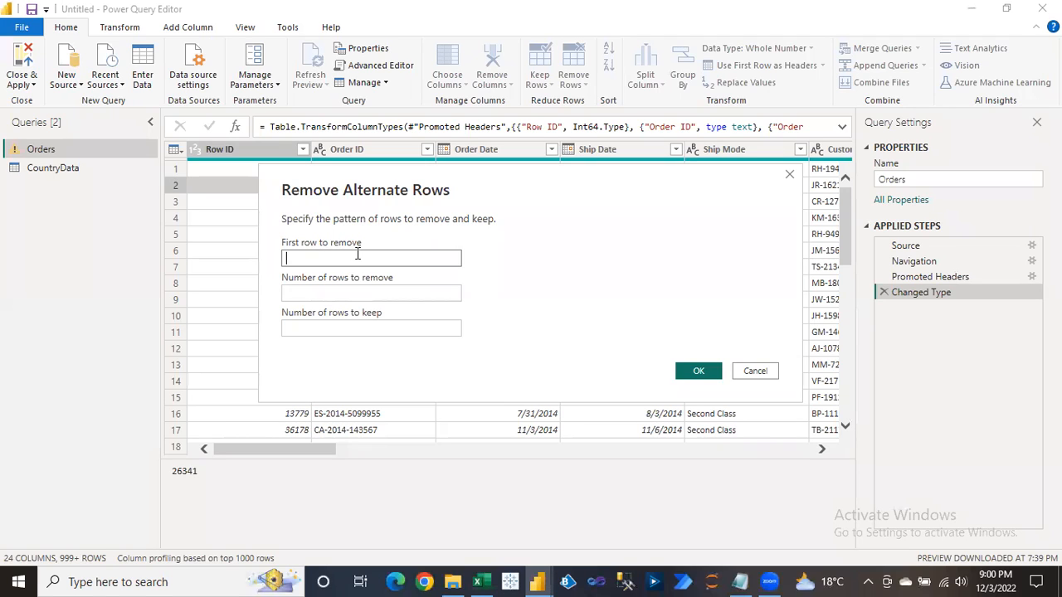
click(322, 325)
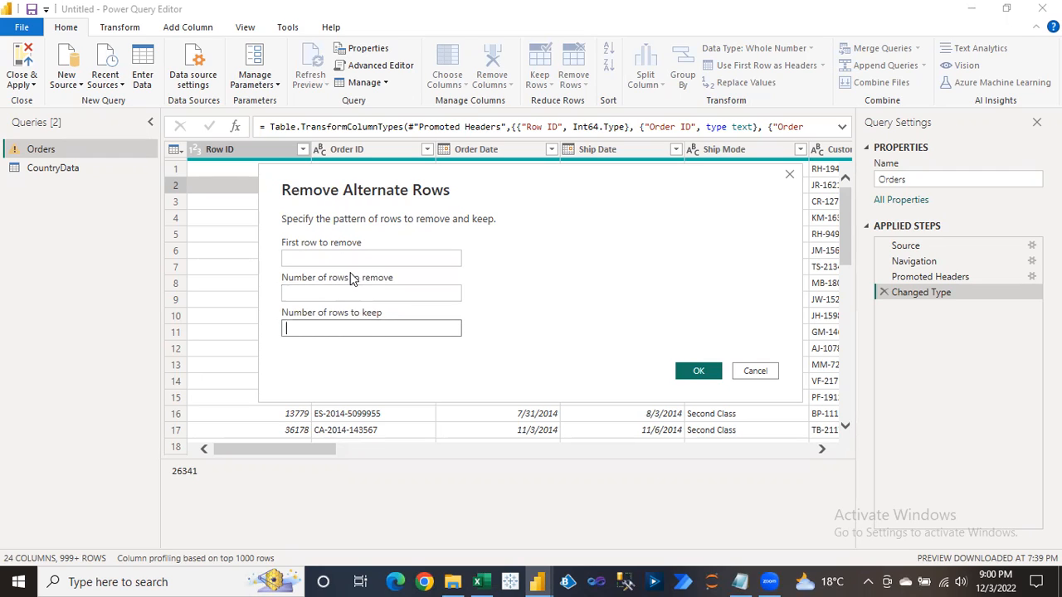
click(754, 371)
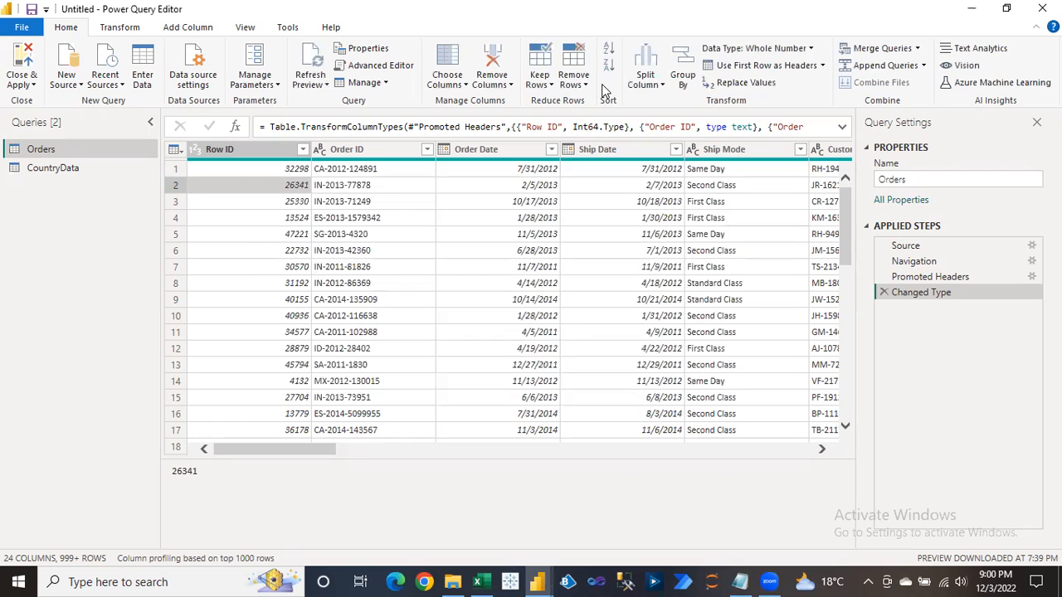
click(581, 79)
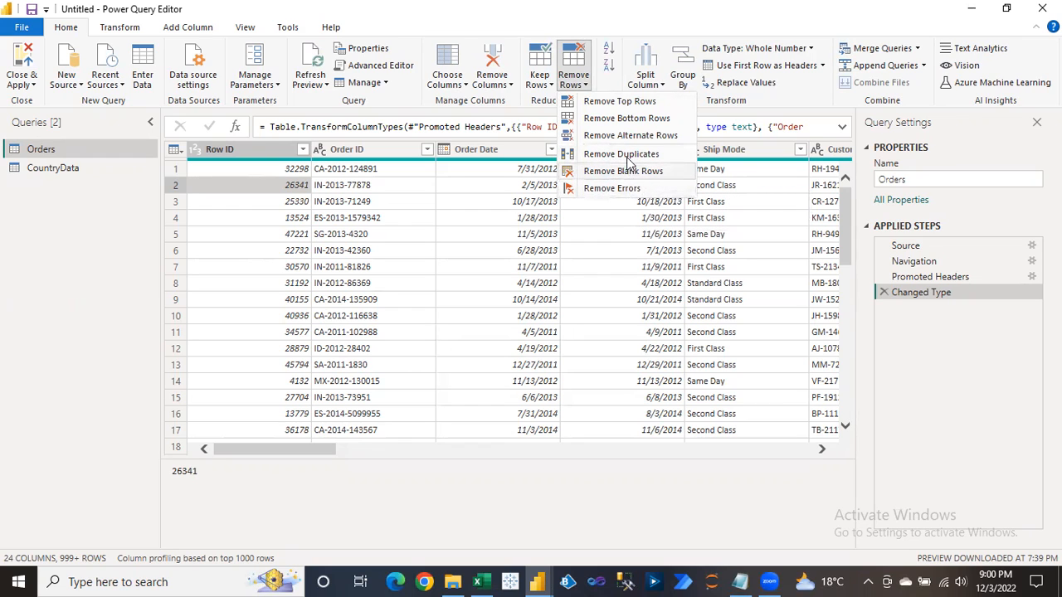
click(473, 179)
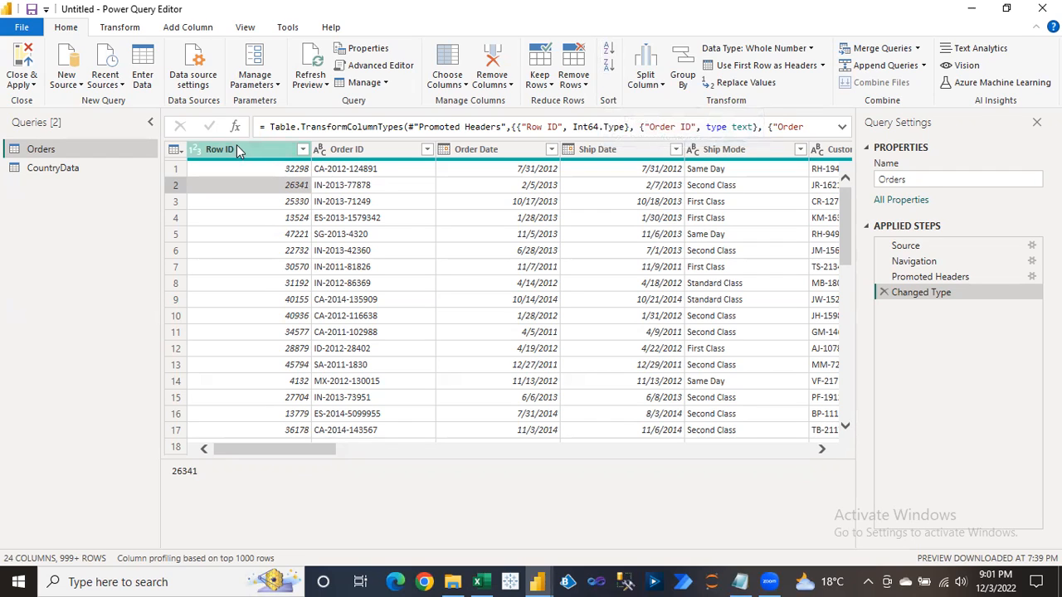
Inspect the Row ID, Order Date and Ship Date columns, then scroll right to Sales.
click(271, 150)
click(304, 150)
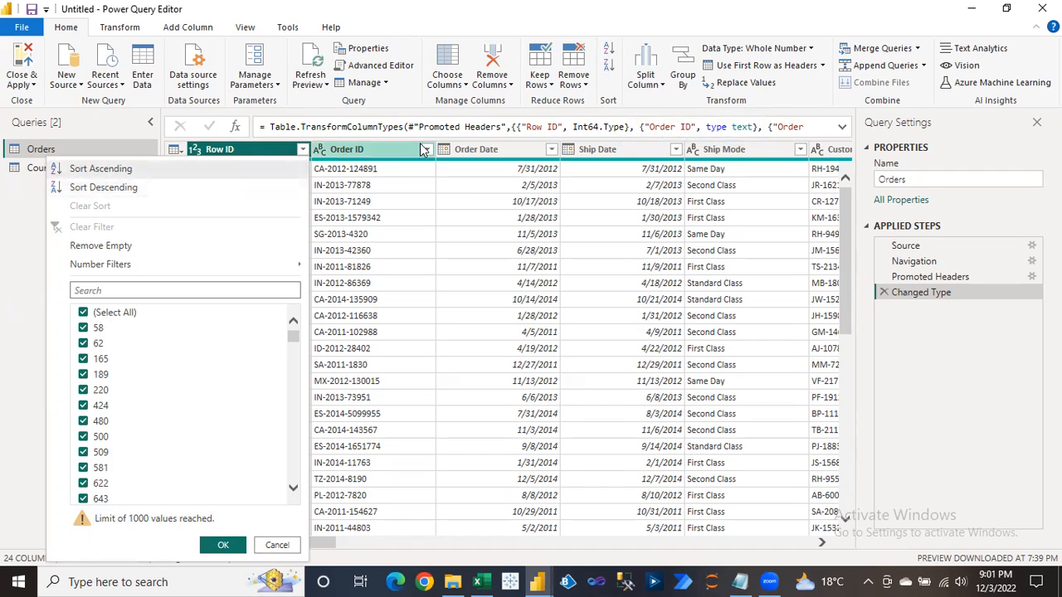
click(500, 153)
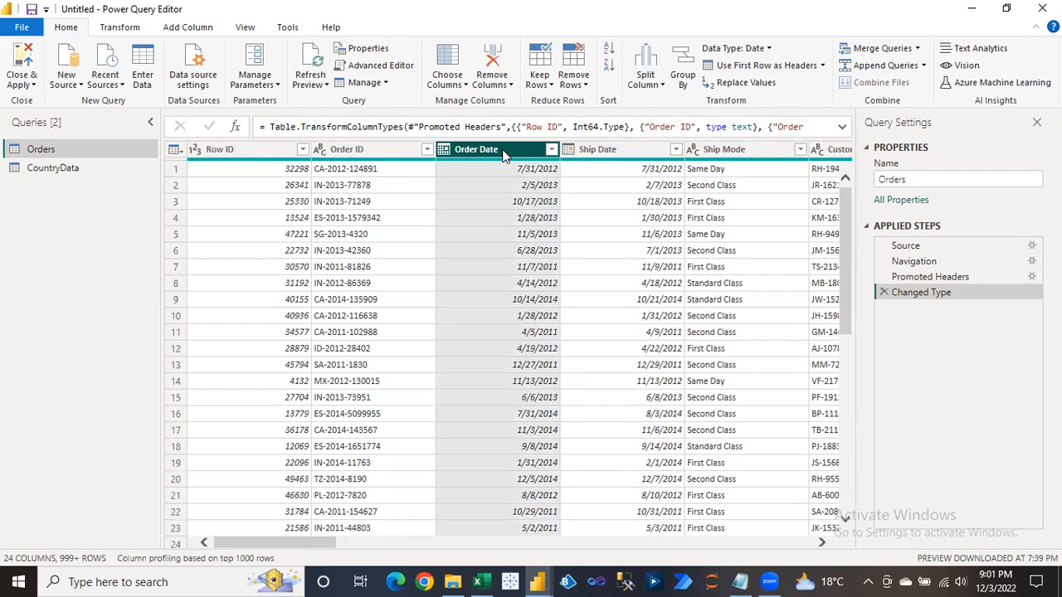
click(290, 154)
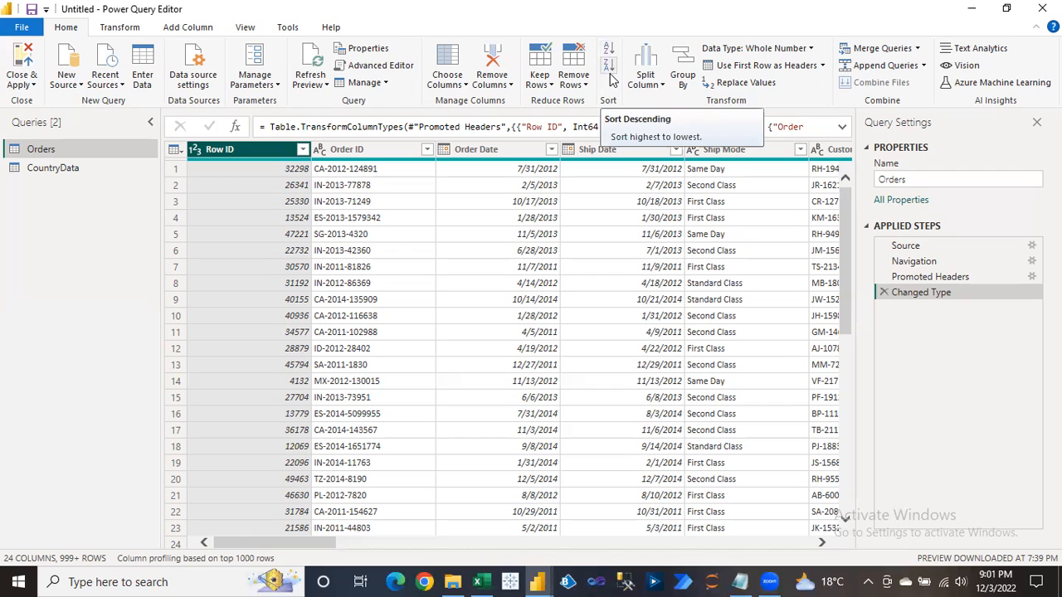
click(575, 316)
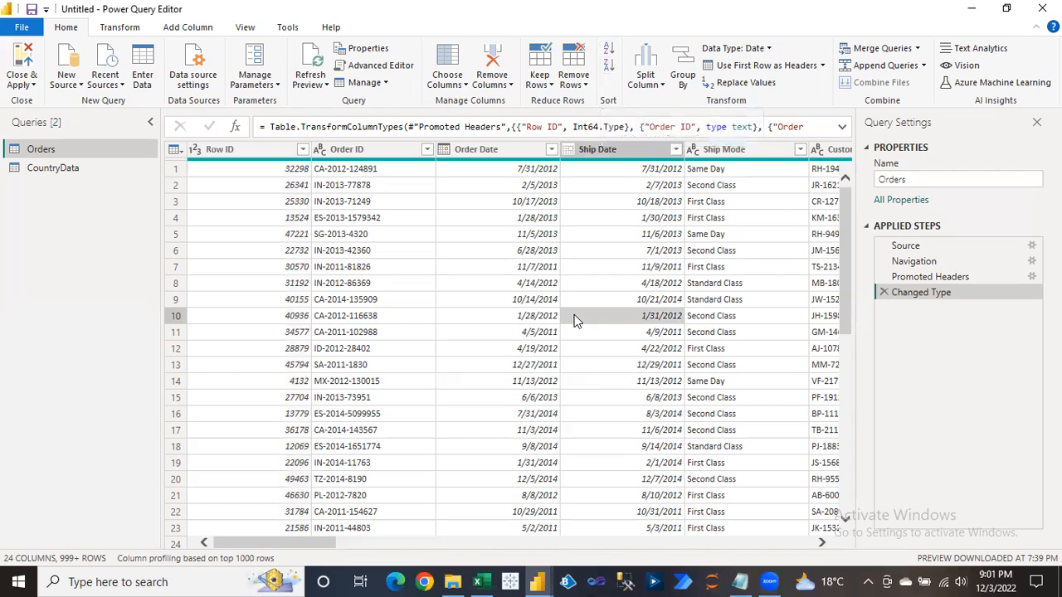
drag(281, 446, 674, 470)
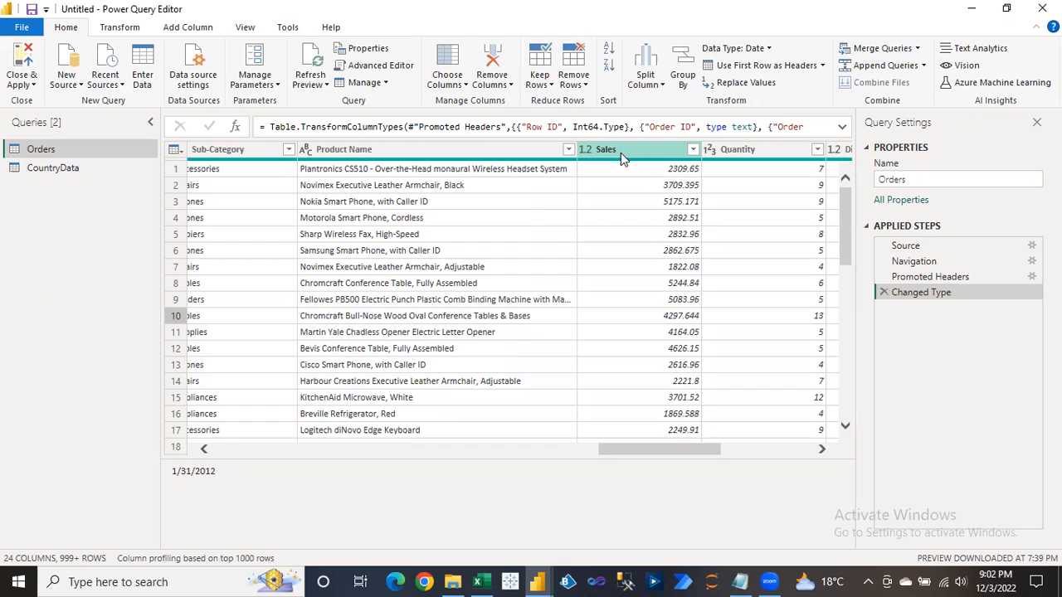
Sort the Orders rows by the Sales column in descending order.
click(584, 83)
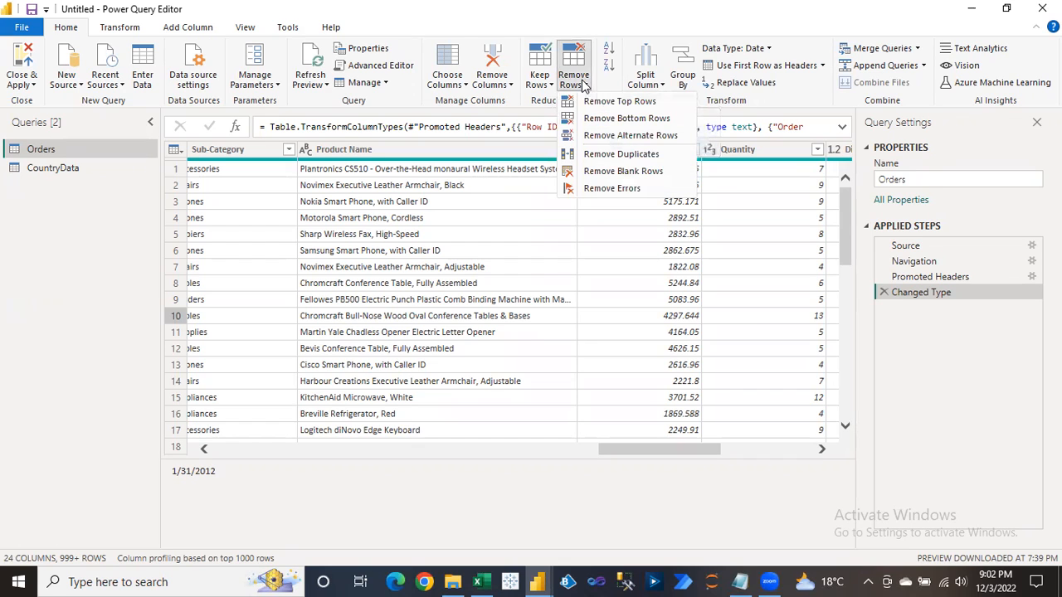
click(679, 264)
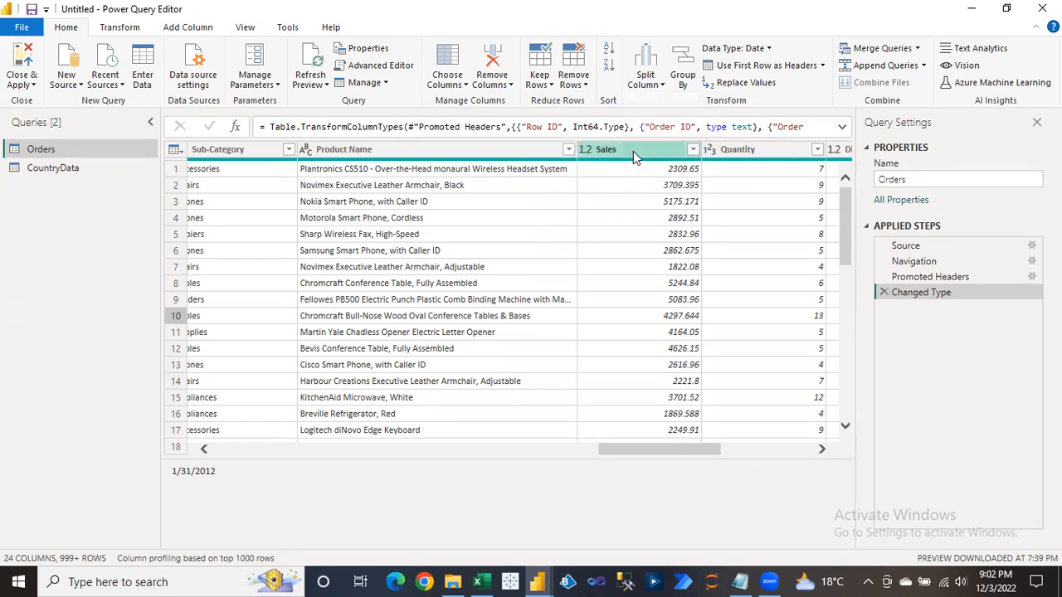
click(633, 153)
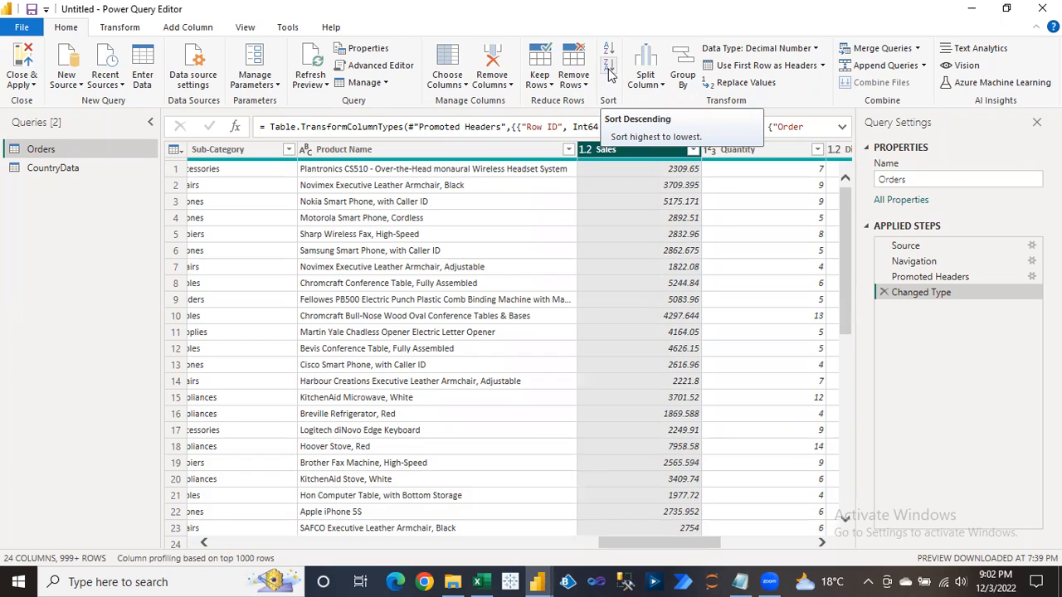
click(609, 73)
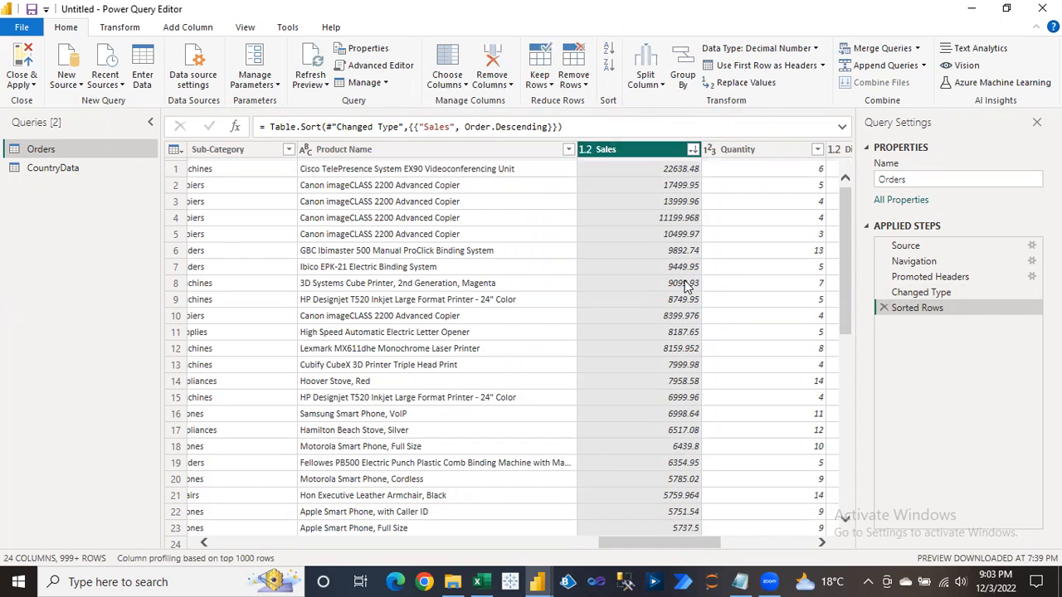
Check the top Sales values: 22638.48, 17499.95 and 13999.96.
click(670, 175)
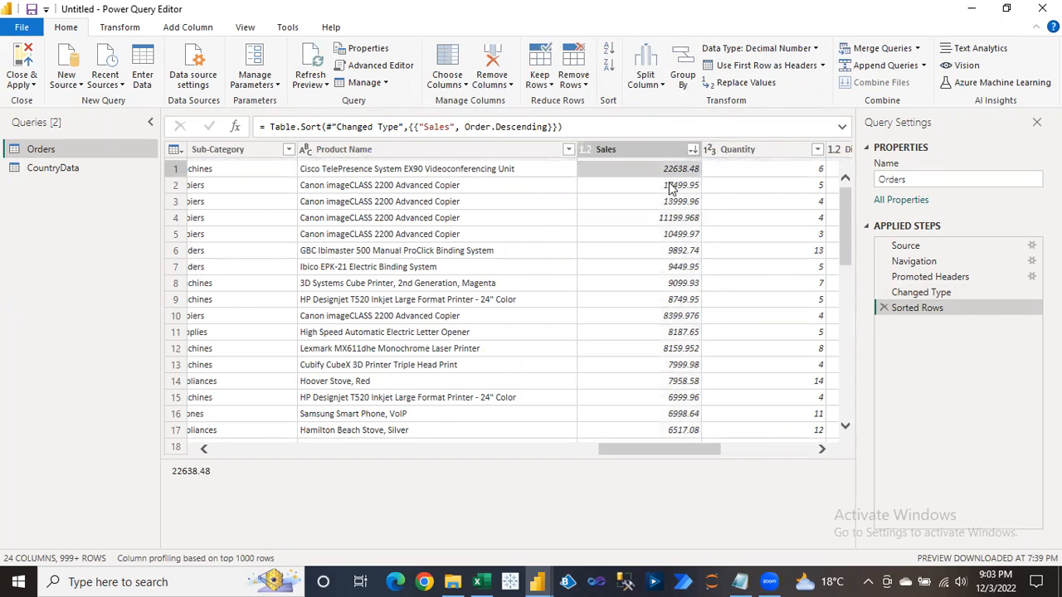
click(672, 186)
click(672, 204)
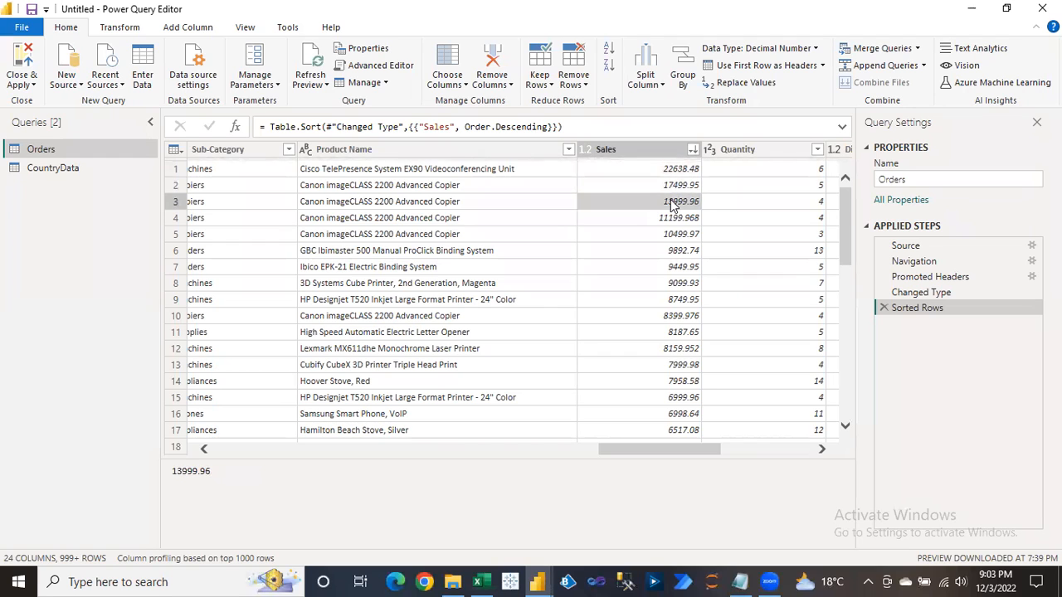
click(672, 171)
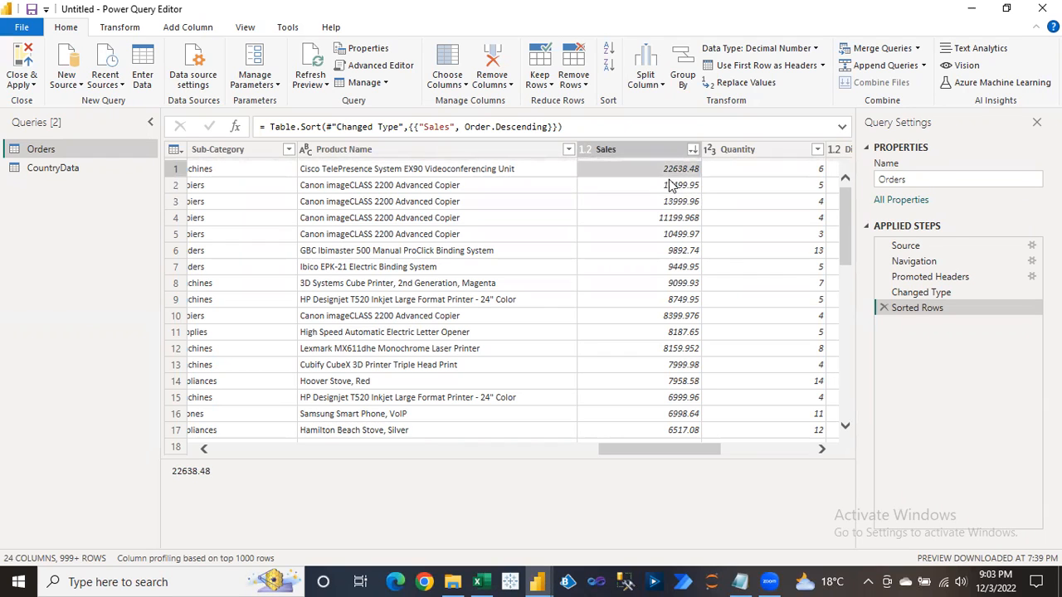
click(671, 188)
click(672, 204)
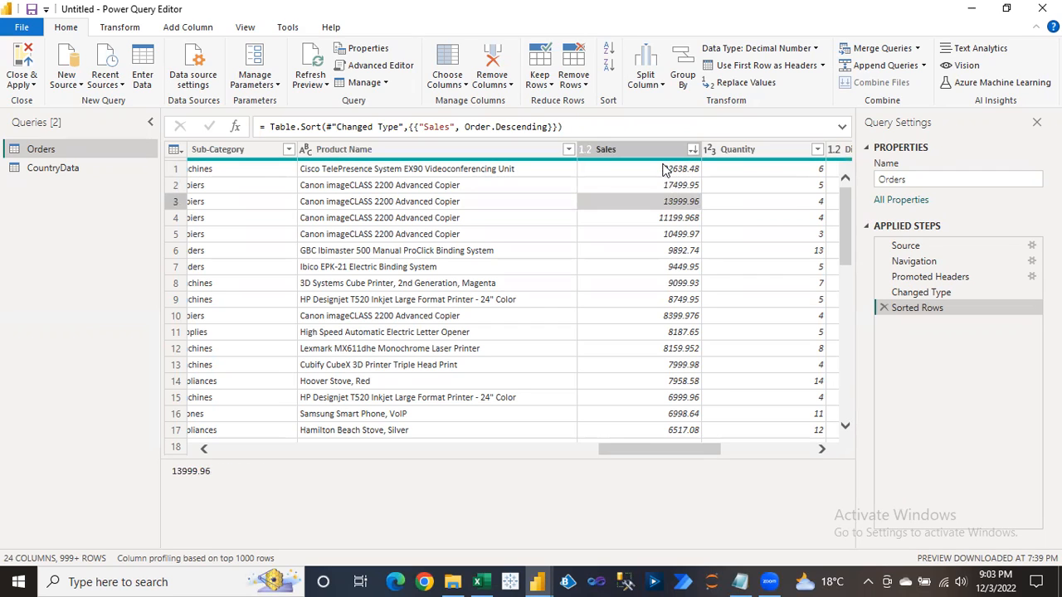
click(664, 171)
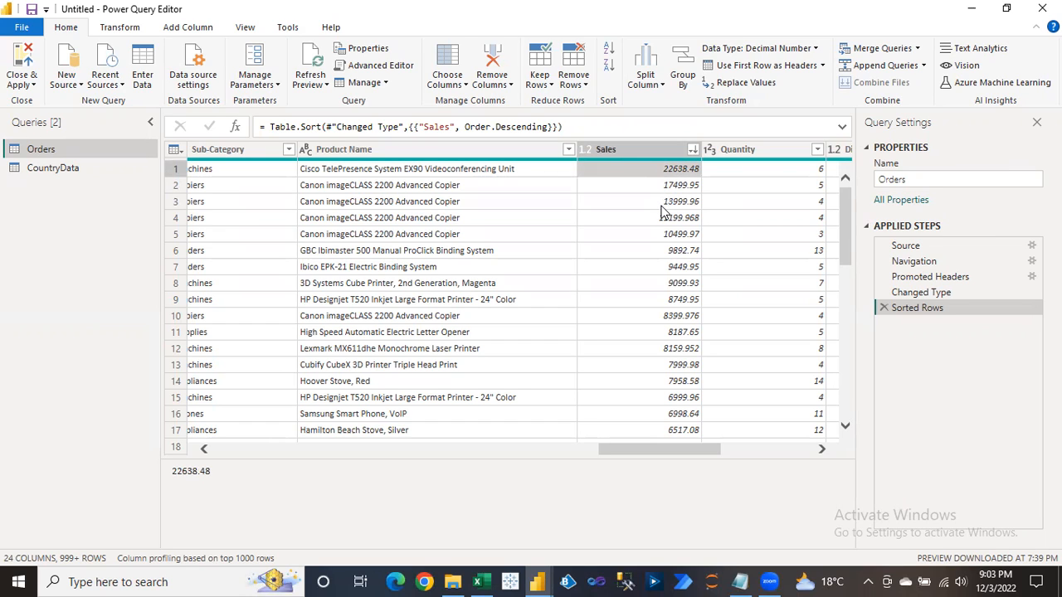
Keep only the top 3 rows of the Sales-sorted Orders query.
click(551, 85)
click(572, 101)
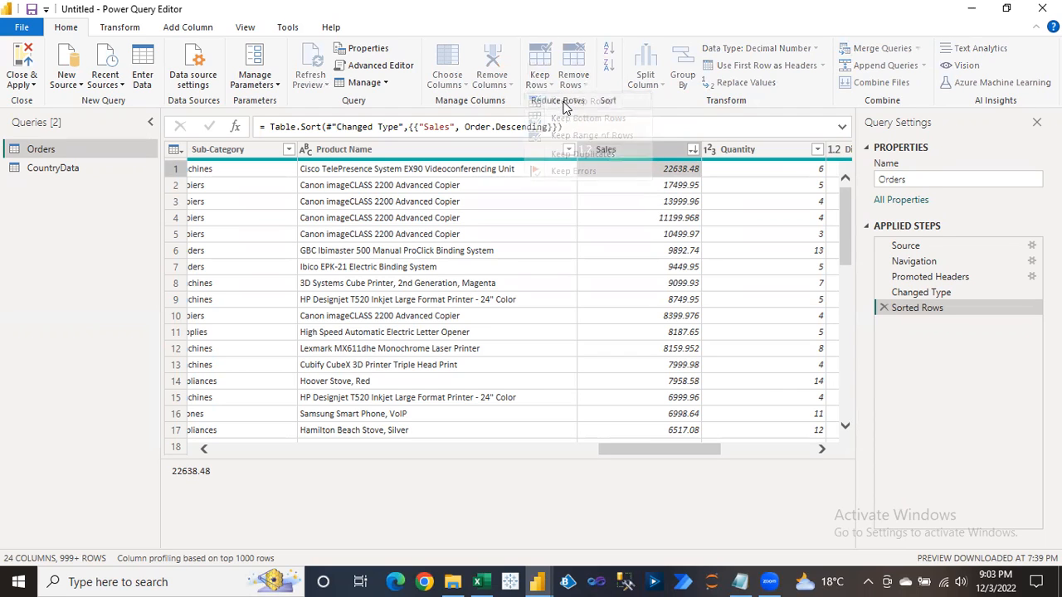
text(5)
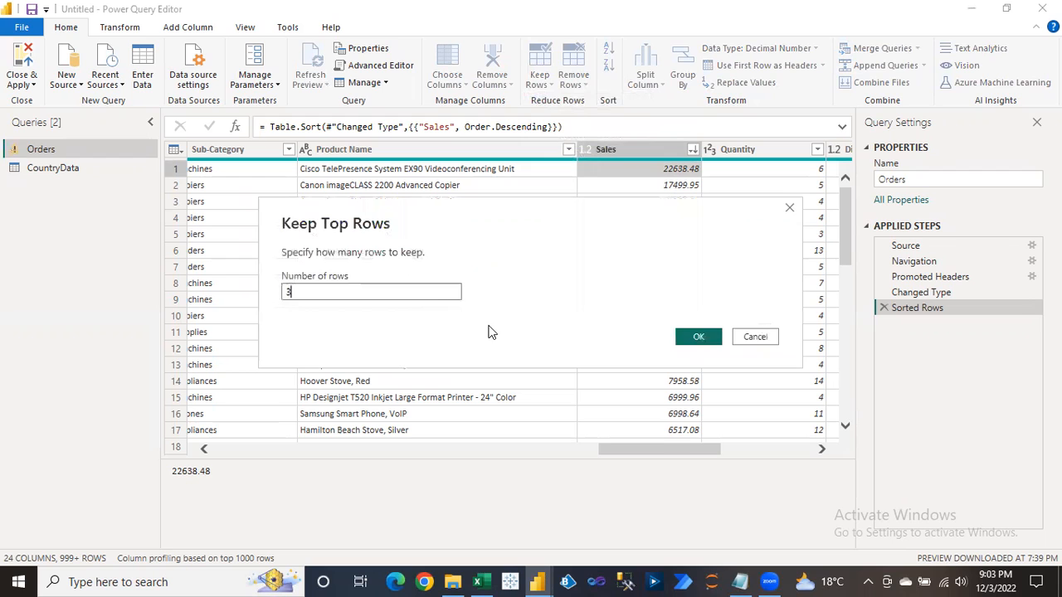
click(686, 336)
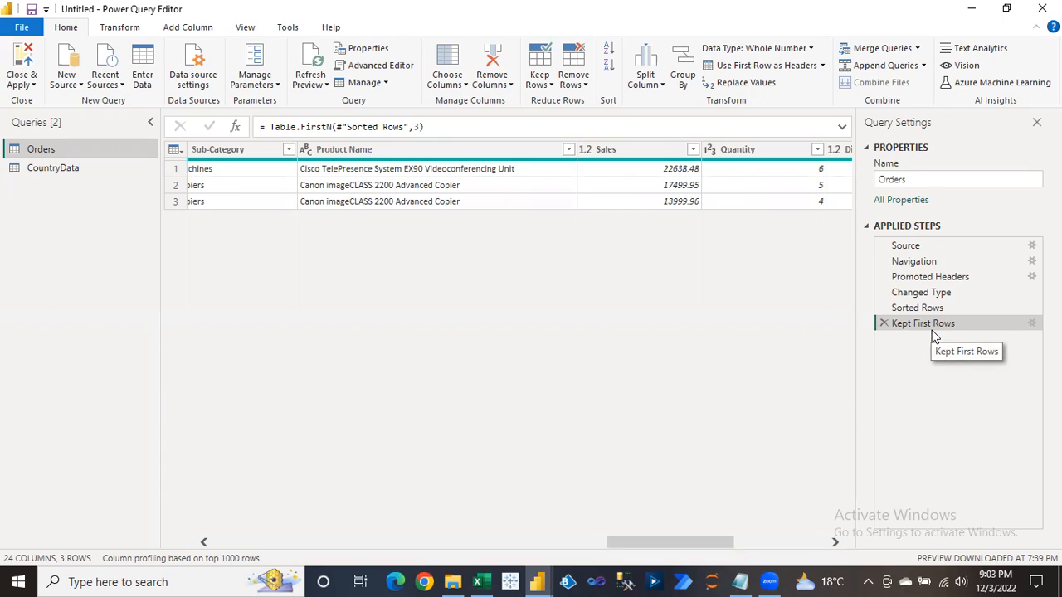
Delete the Kept First Rows and Sorted Rows steps, then switch to File Explorer.
click(883, 324)
click(884, 307)
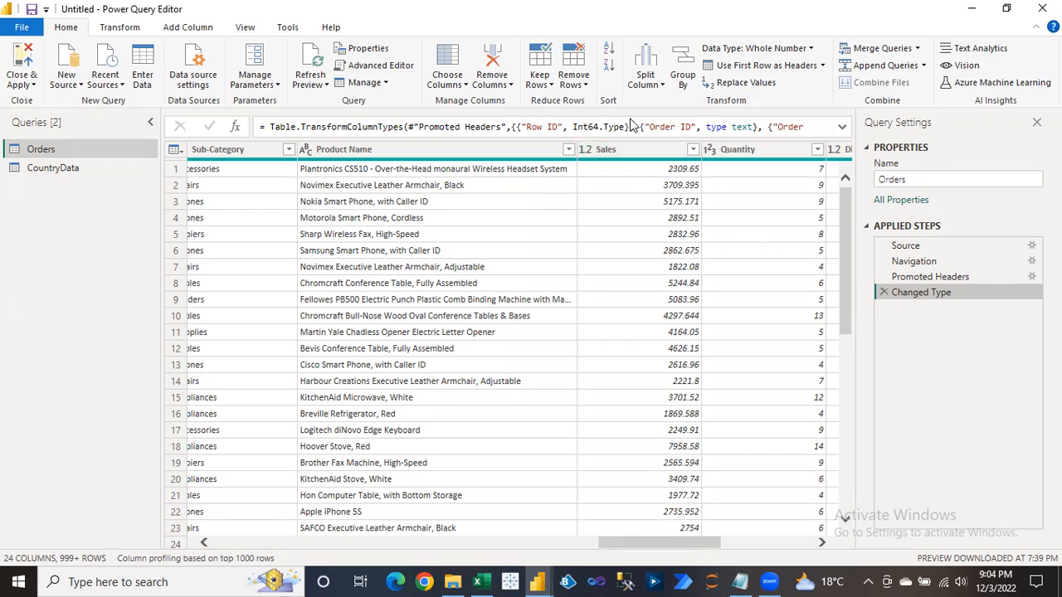
click(456, 580)
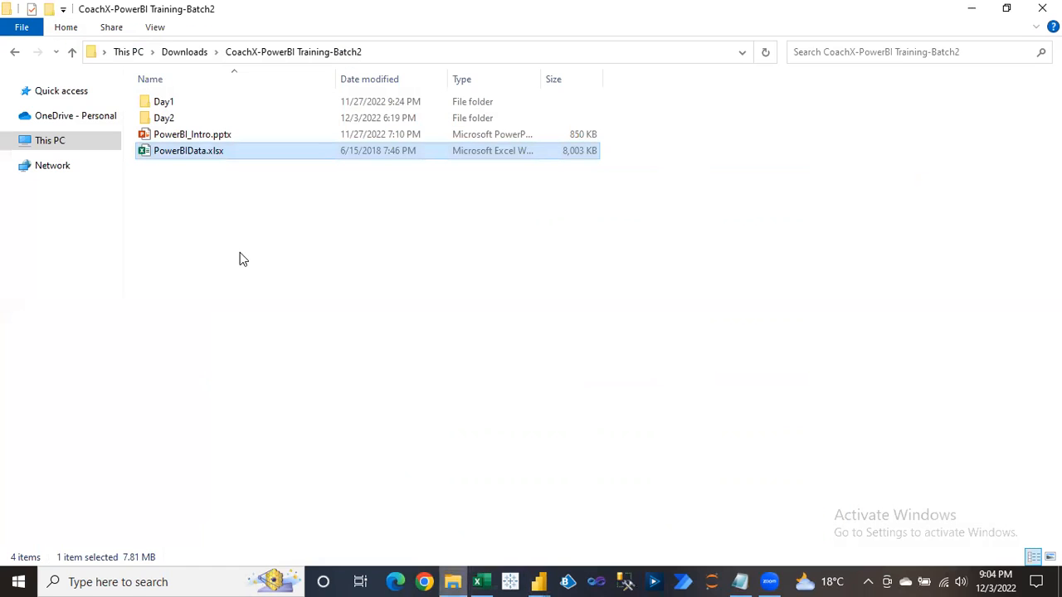
Create a new Excel worksheet in the training folder named CountryData.xlsx.
right_click(238, 249)
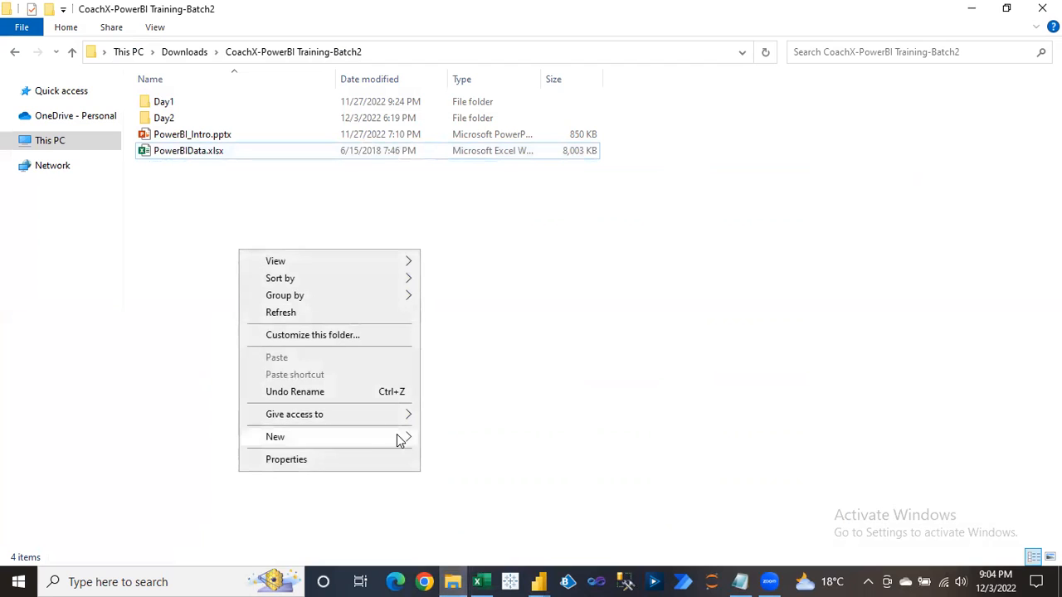
mouse_move(398, 438)
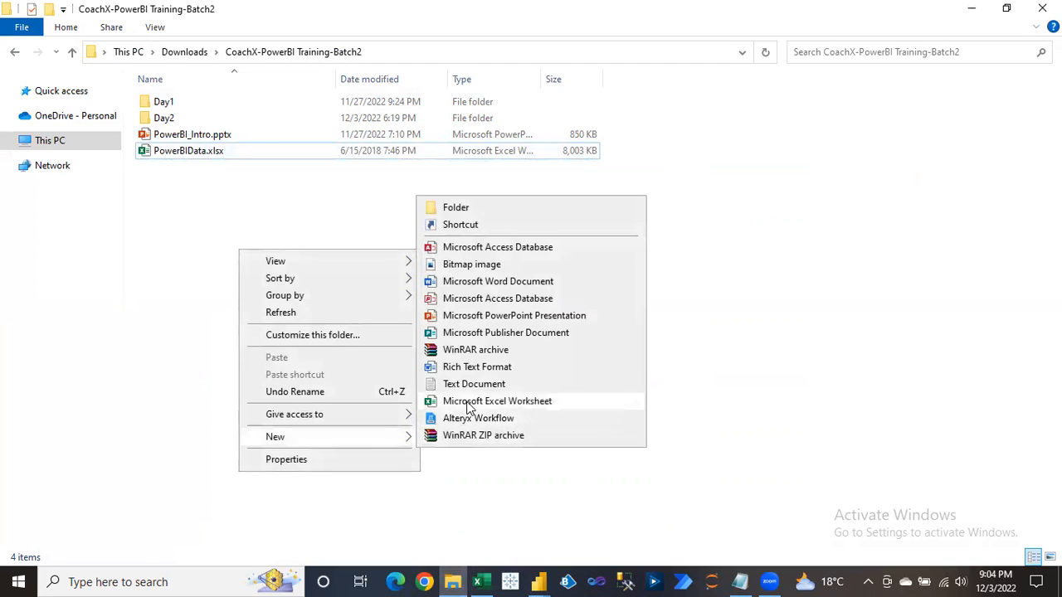
click(469, 402)
key(BackSpace)
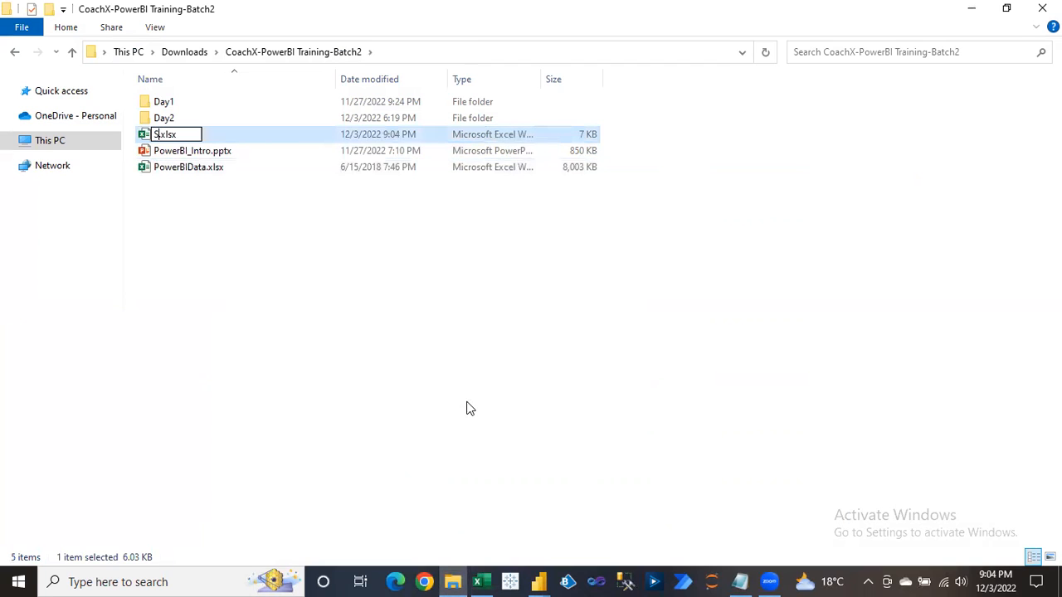
text(CountryDat)
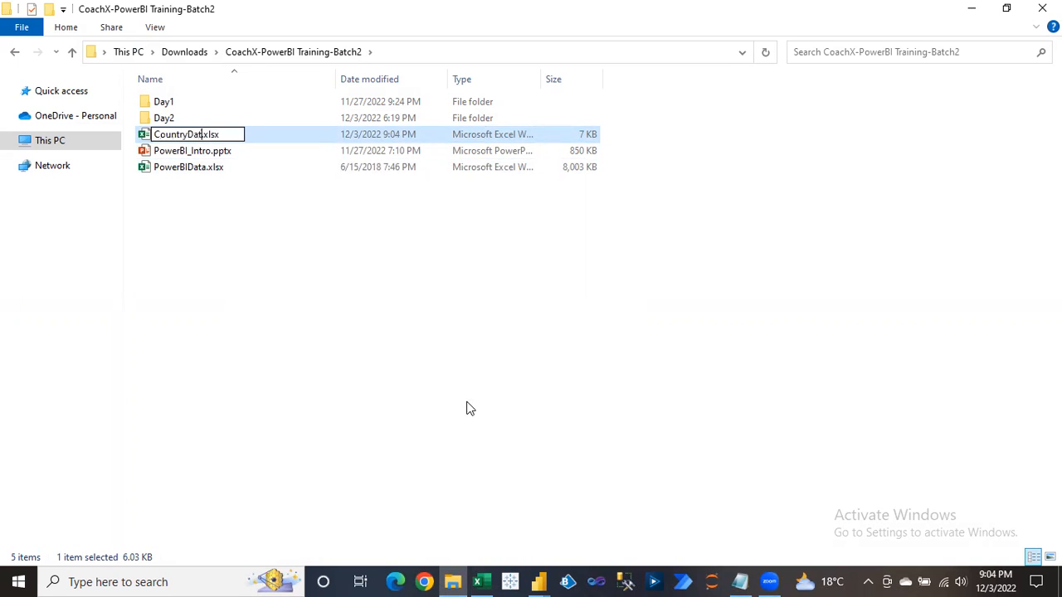
text(a)
key(Return)
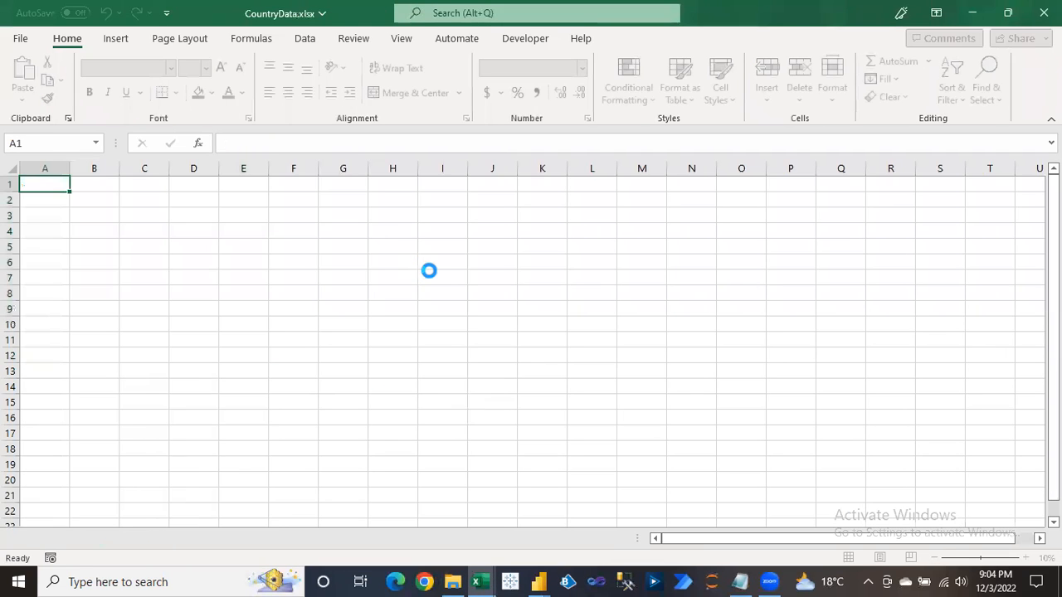
Close the Book1 workbook without saving it.
key(alt+Tab)
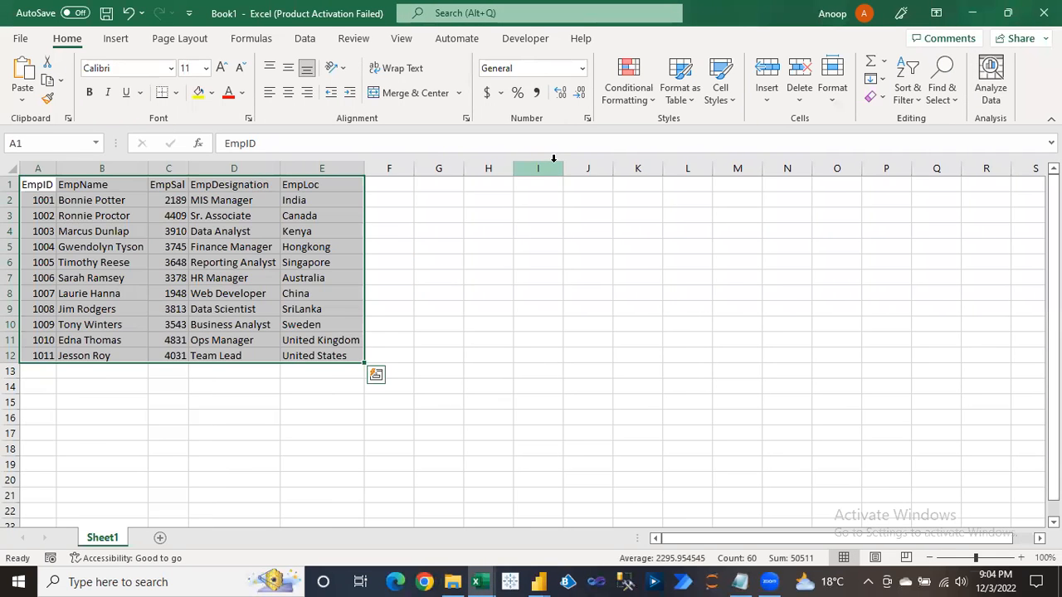
click(1044, 12)
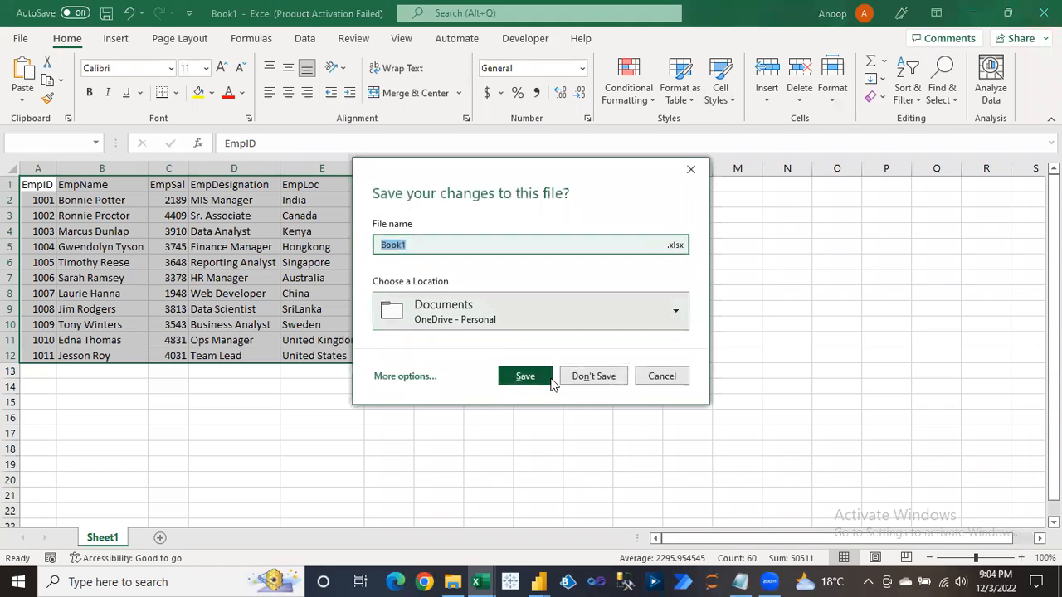
click(586, 381)
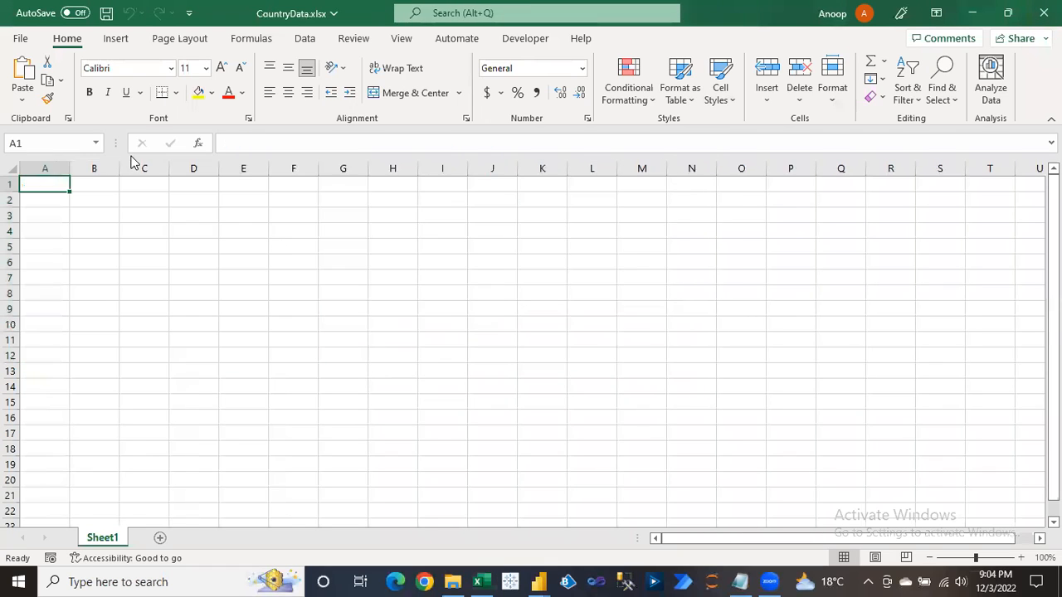
Enter the Country and Sales headings, with India in cell A2.
text(Country)
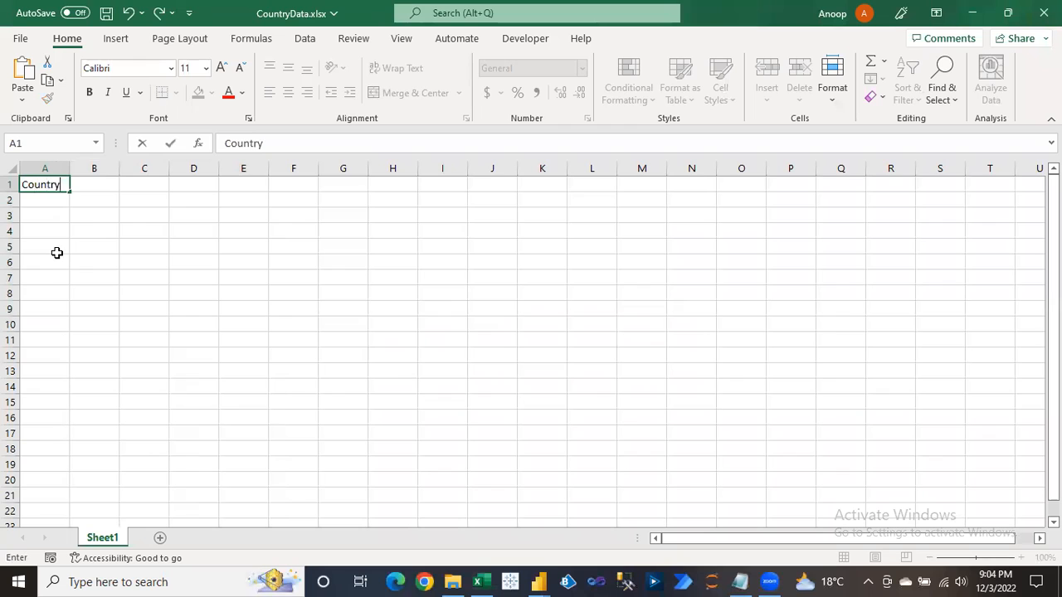
key(Tab)
key(Return)
text(India)
key(Return)
key(Up)
key(Up)
key(Right)
text(Sales)
key(Return)
Fill Sales with =RANDBETWEEN(100,1000) down to row 14 and autofit column A.
text(=)
key(BackSpace)
key(Escape)
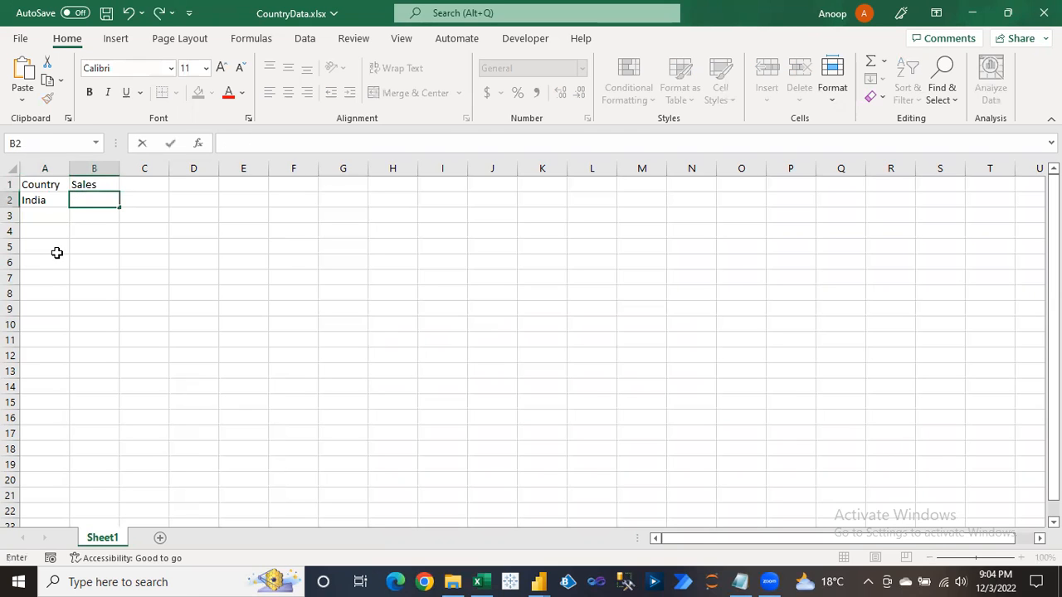
text(=rand)
key(Down)
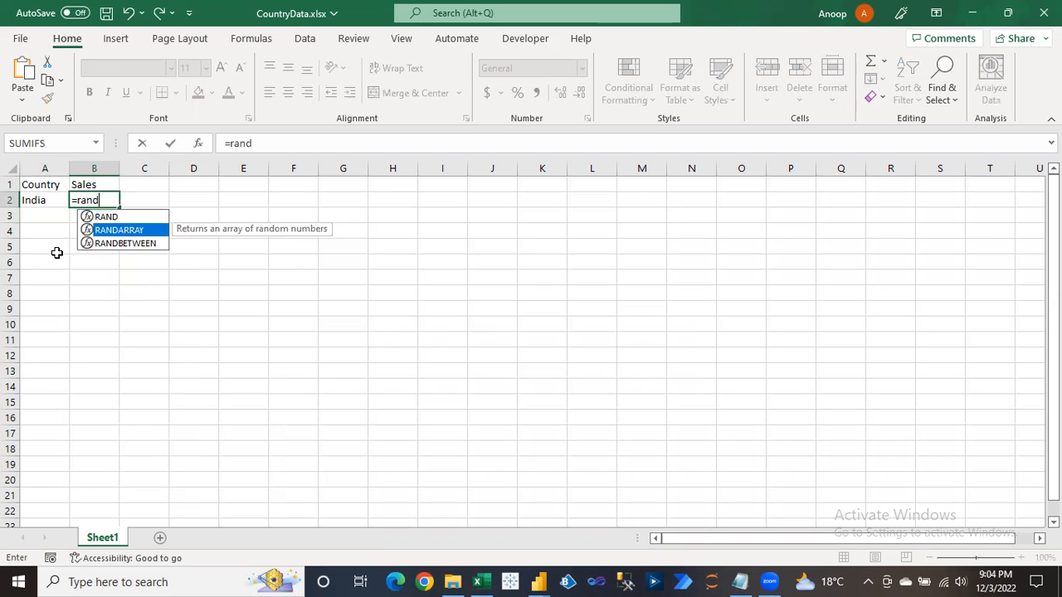
key(Down)
key(Tab)
text(100,1000)
key(Return)
key(Left)
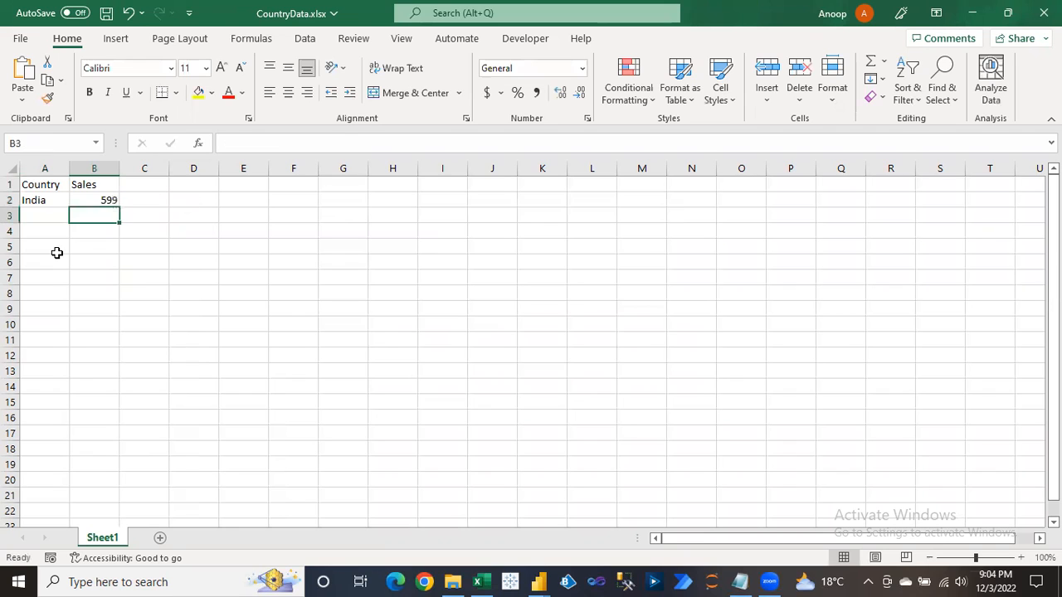
key(Up)
drag(45, 200, 107, 387)
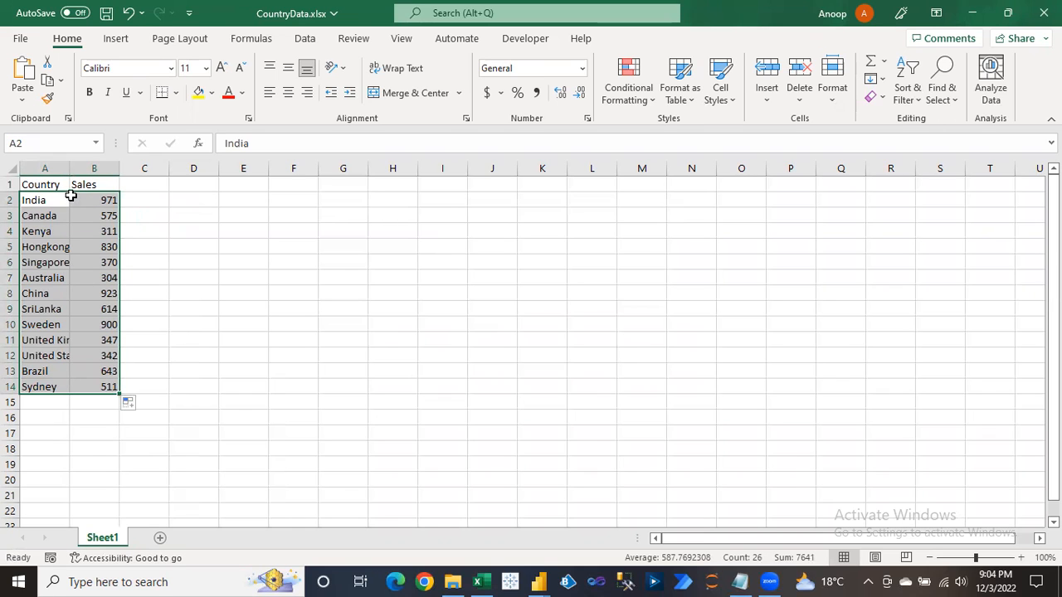
double_click(70, 168)
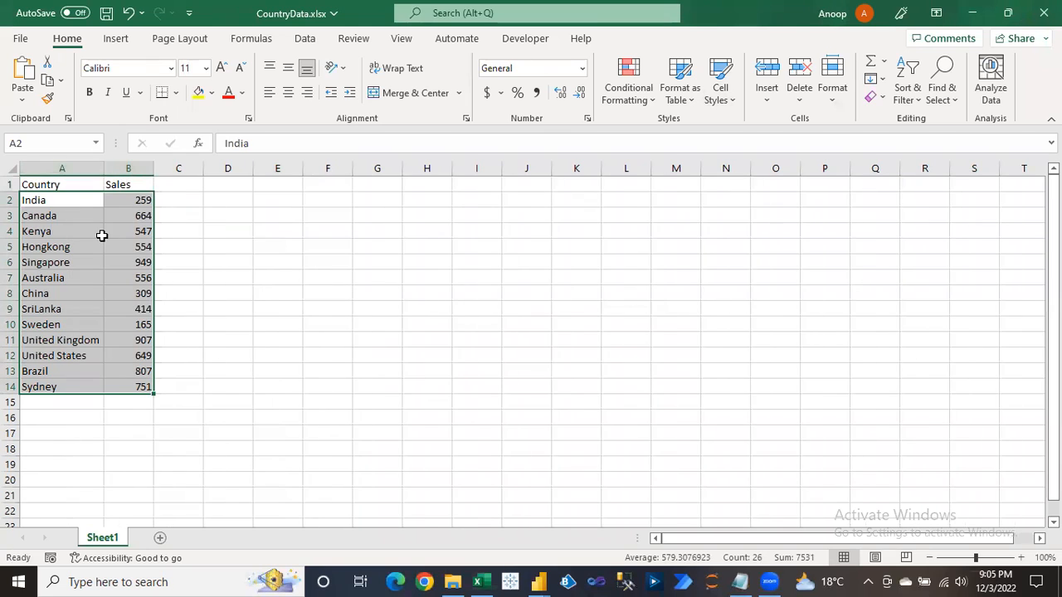
Convert the table to fixed values with Paste Special Values, then save and close Excel.
key(ctrl+Home)
key(ctrl+a)
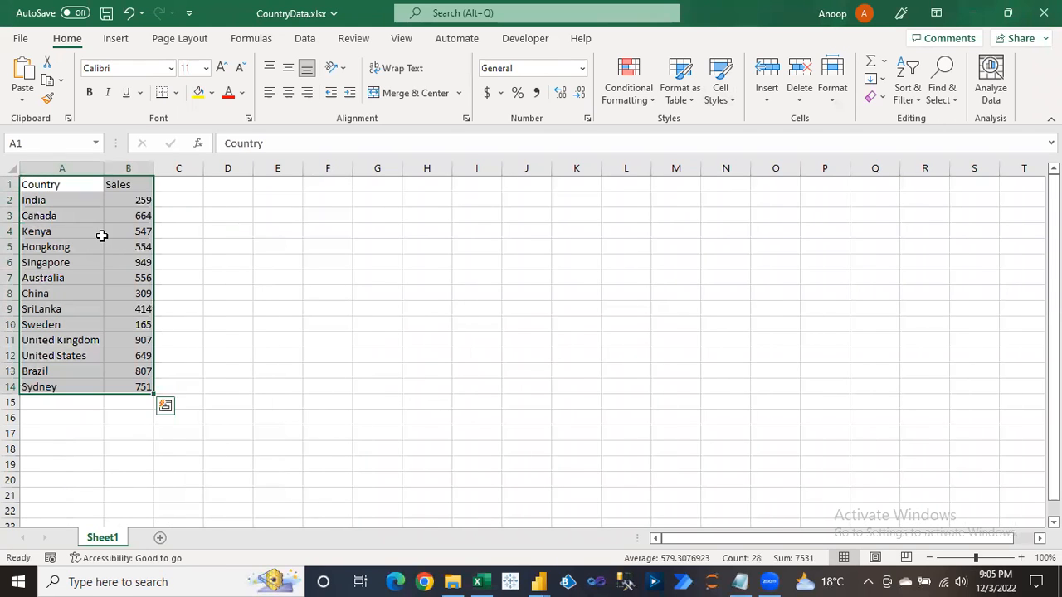
key(ctrl+c)
key(alt+e)
key(s)
key(v)
key(Return)
key(Escape)
key(ctrl+Home)
key(ctrl+s)
click(1044, 13)
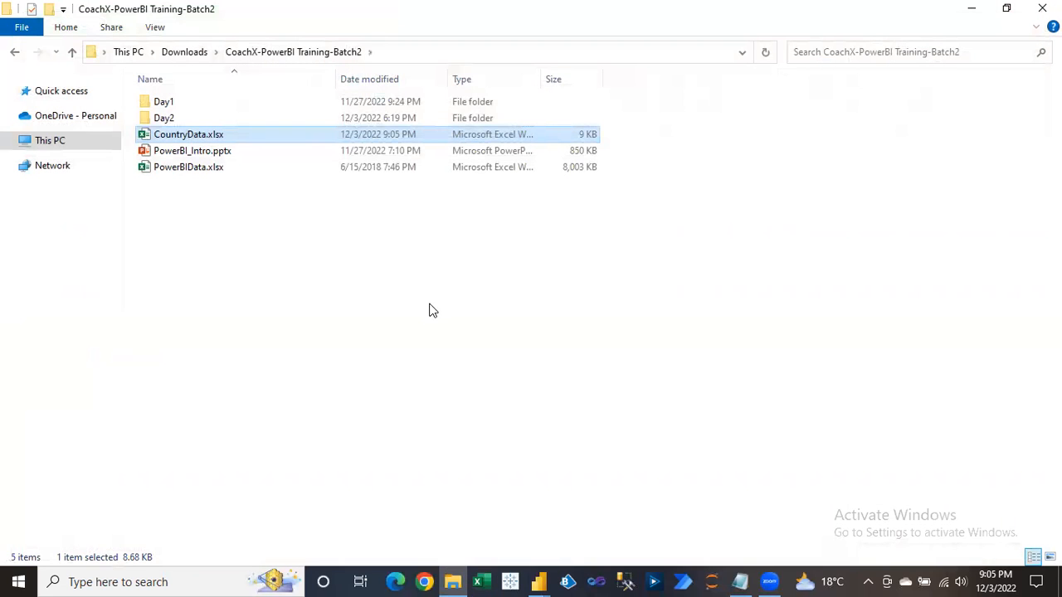
Import Sheet1 of CountryData.xlsx into Power Query Editor as a new Excel Workbook source.
click(470, 53)
key(Escape)
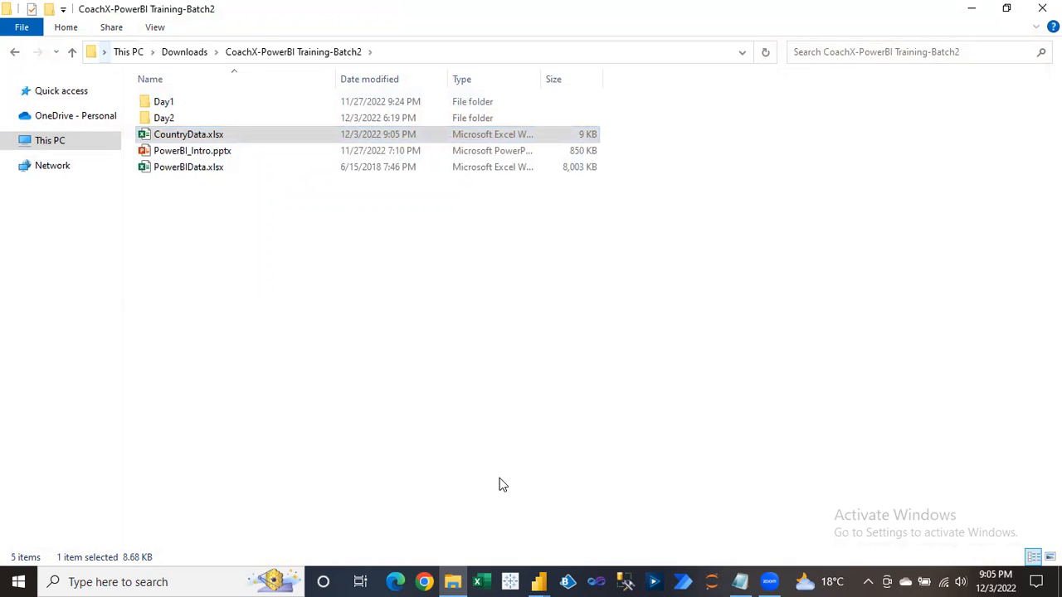
click(540, 580)
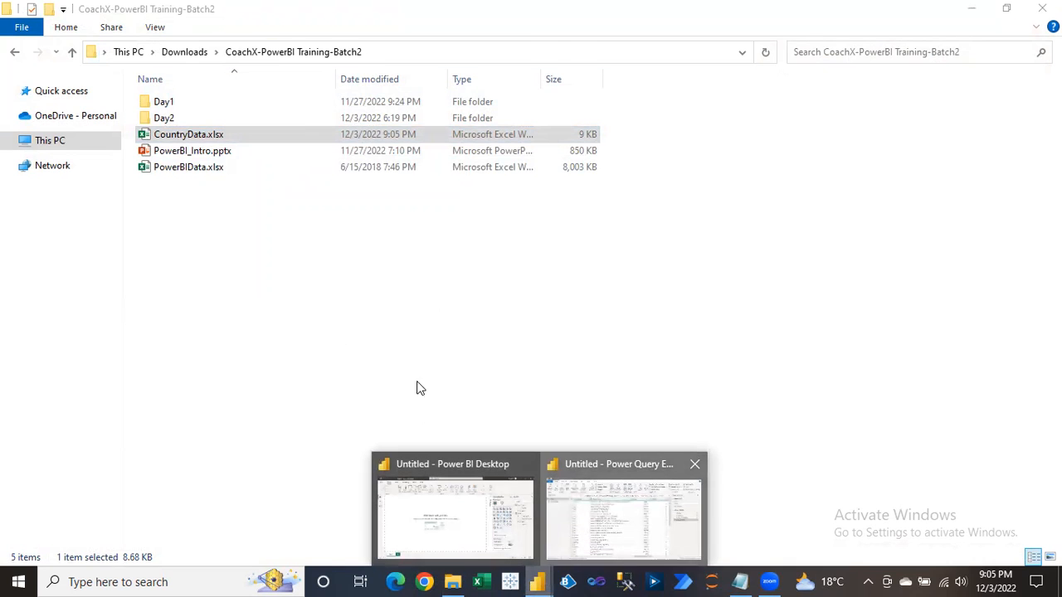
click(574, 524)
click(70, 84)
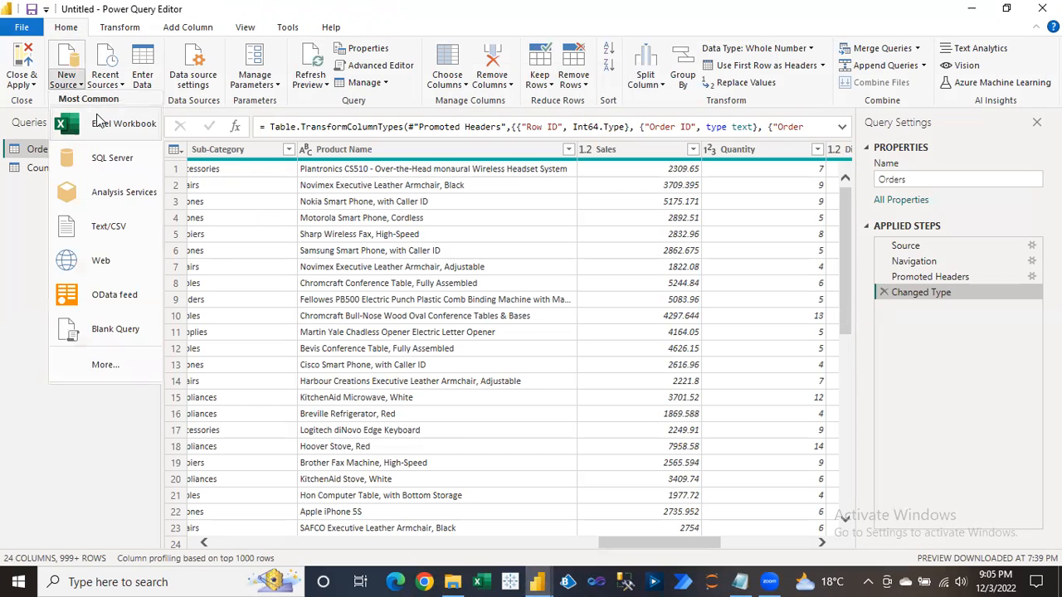
click(193, 146)
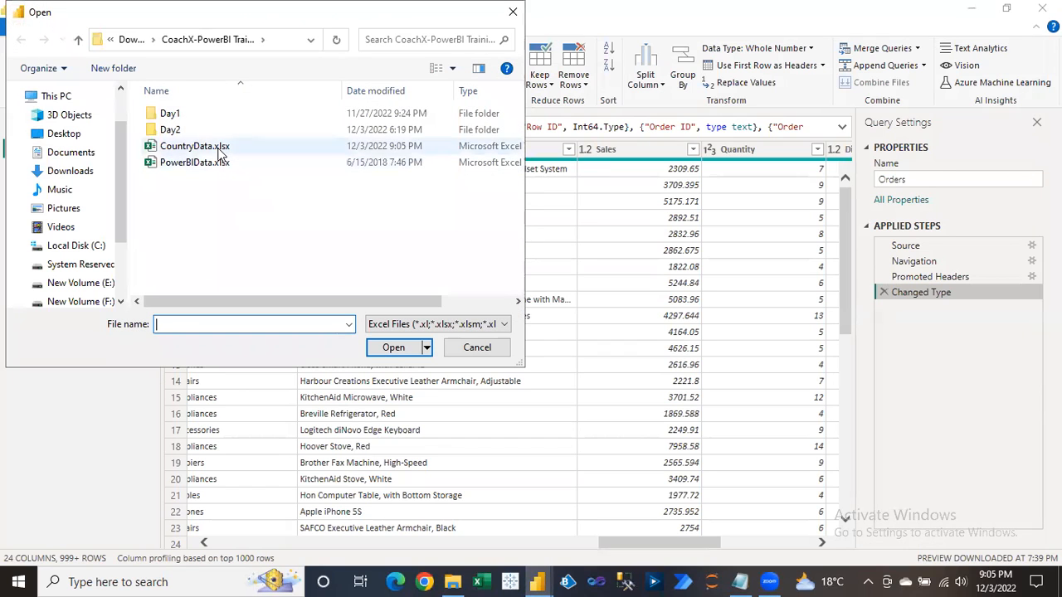
click(402, 353)
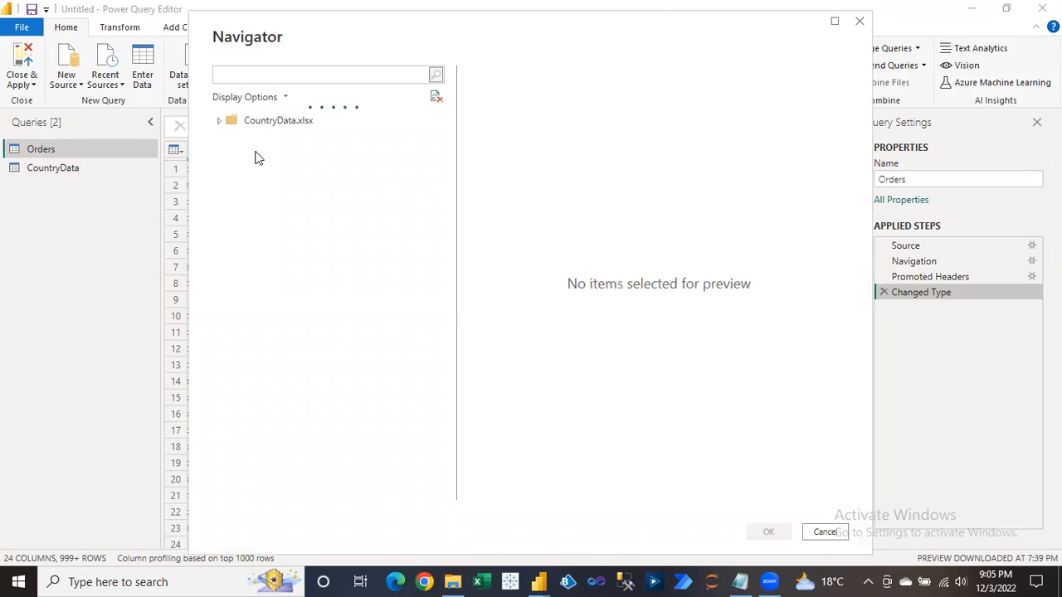
click(237, 140)
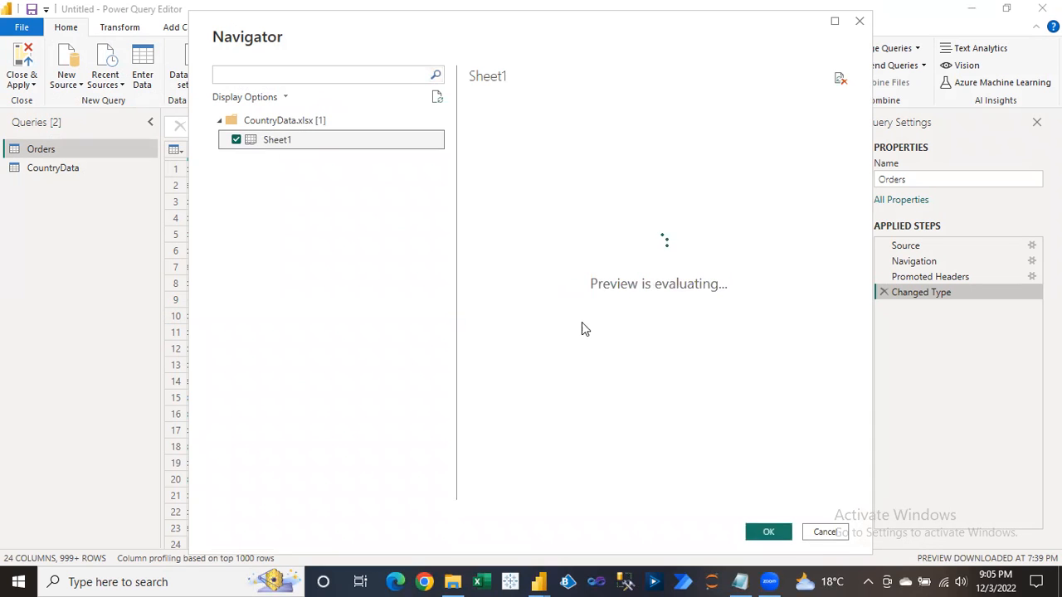
click(764, 532)
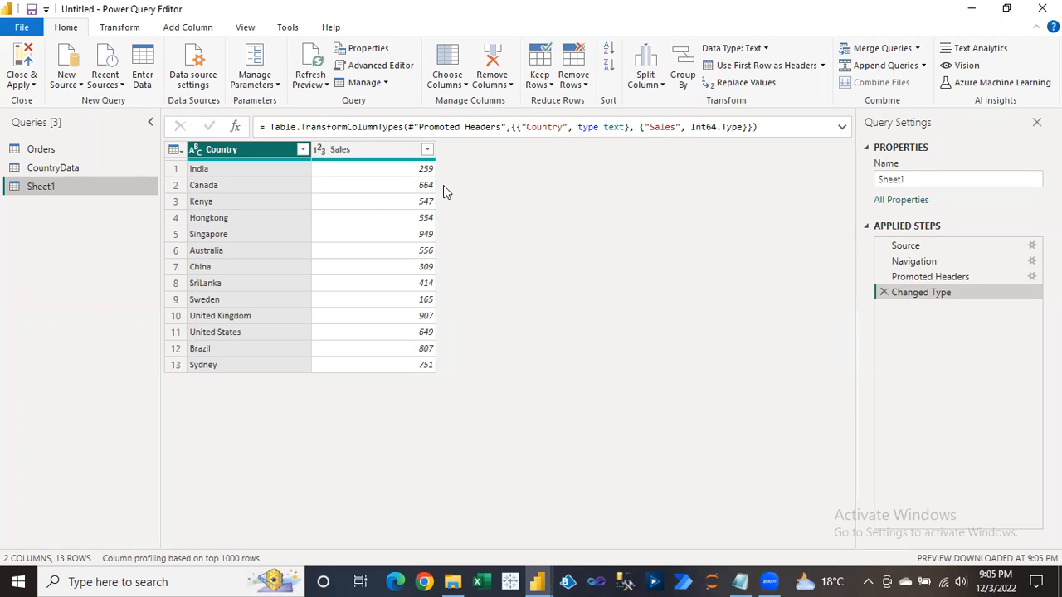
click(376, 155)
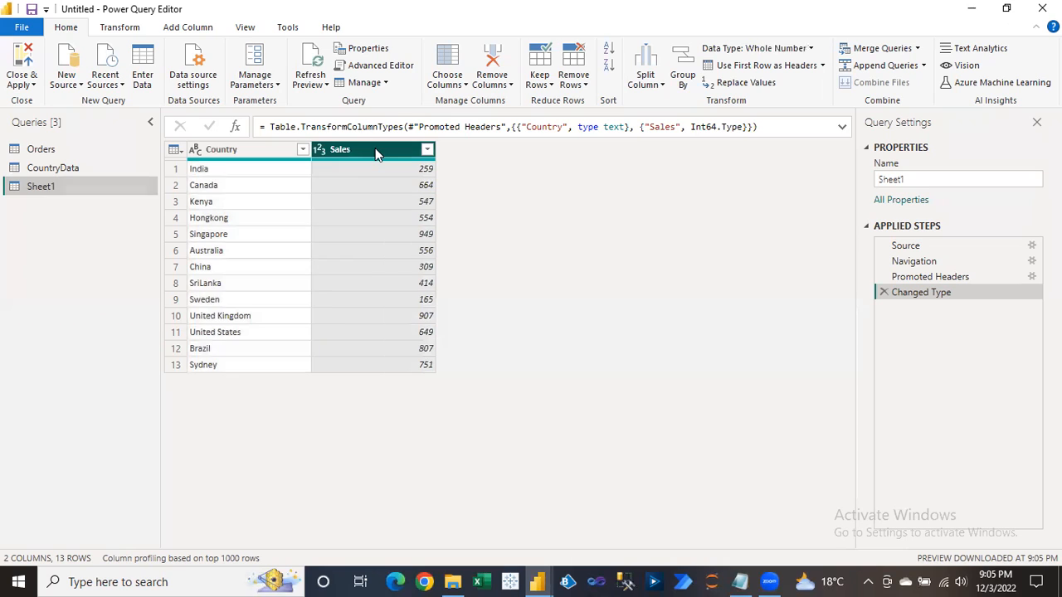
Sort Sheet1 by Sales descending and keep only the top 3 rows.
click(608, 68)
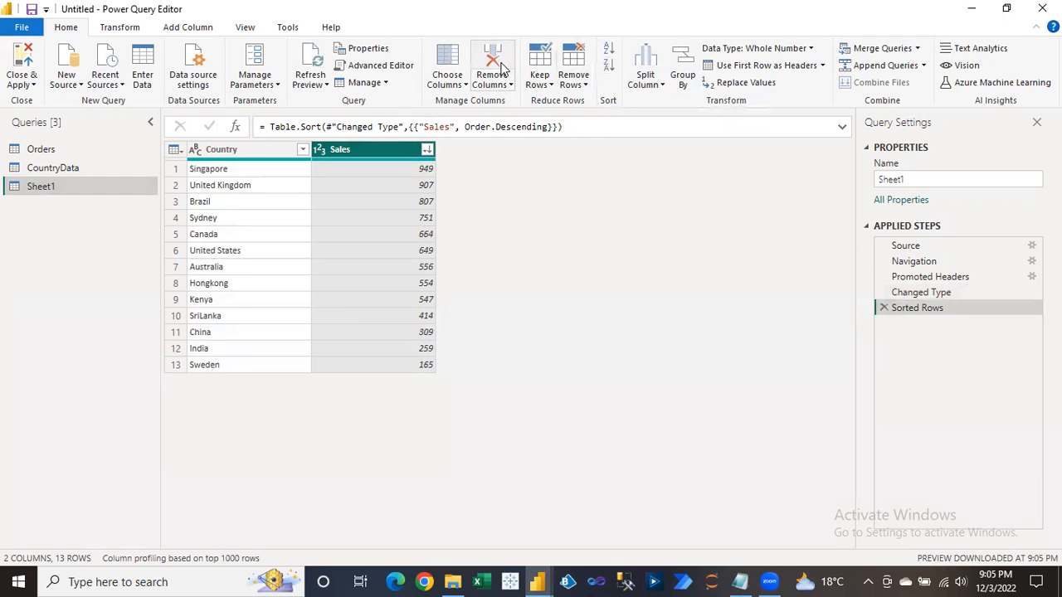
click(544, 85)
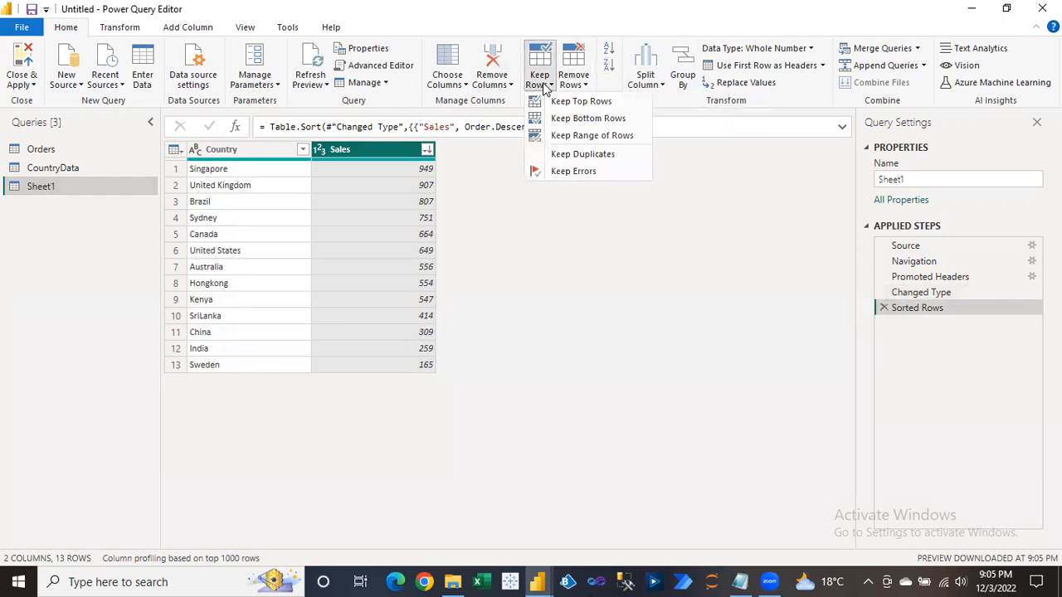
click(581, 106)
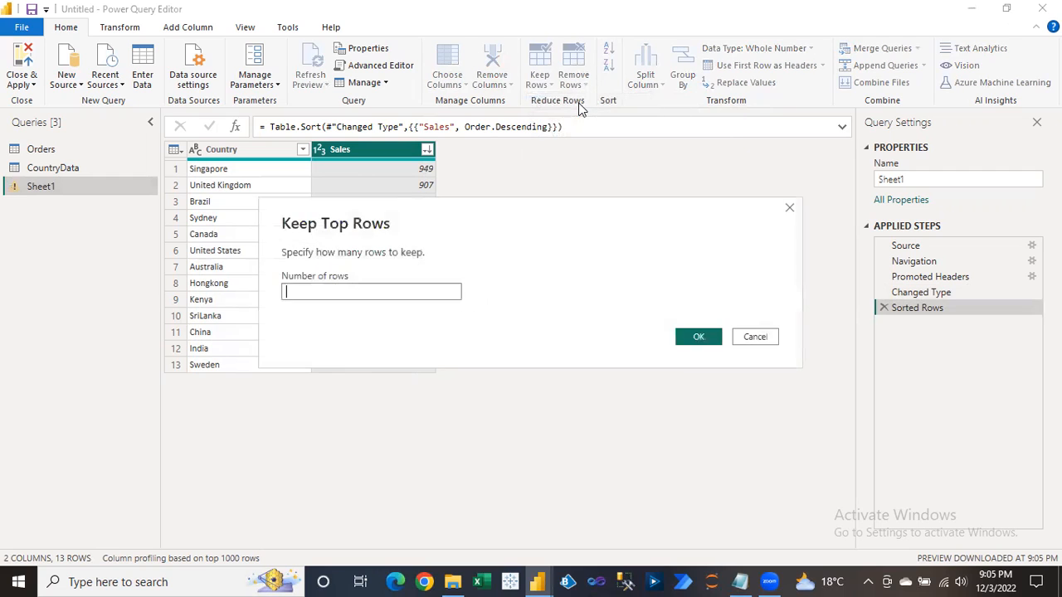
text(3)
click(712, 335)
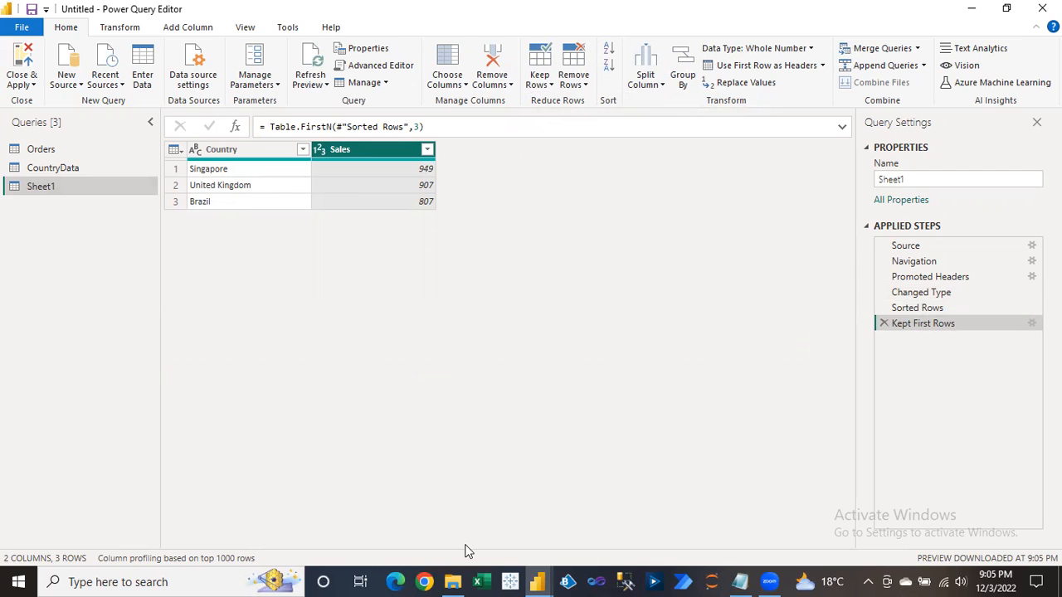
Switch back to File Explorer.
click(445, 564)
key(alt+d)
key(Escape)
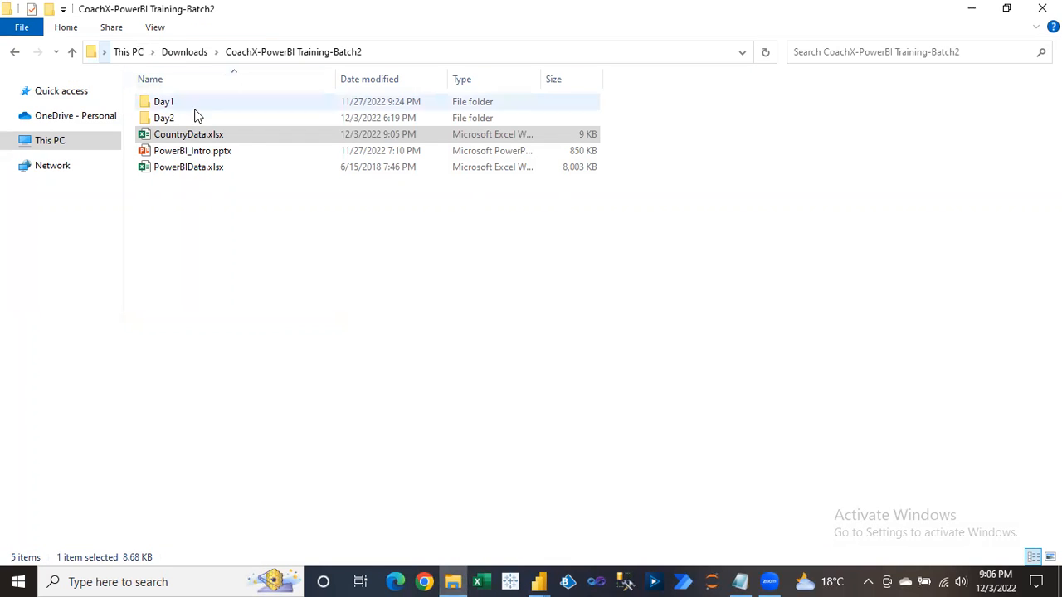
Open CountryData.xlsx and turn on AutoFilter for the Country and Sales table.
click(192, 137)
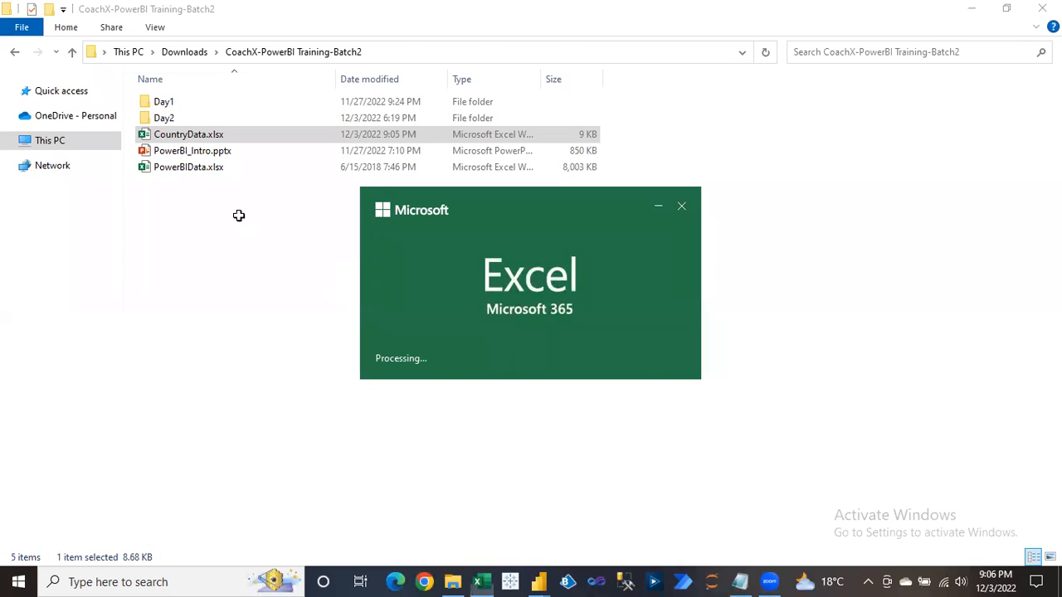
key(Right)
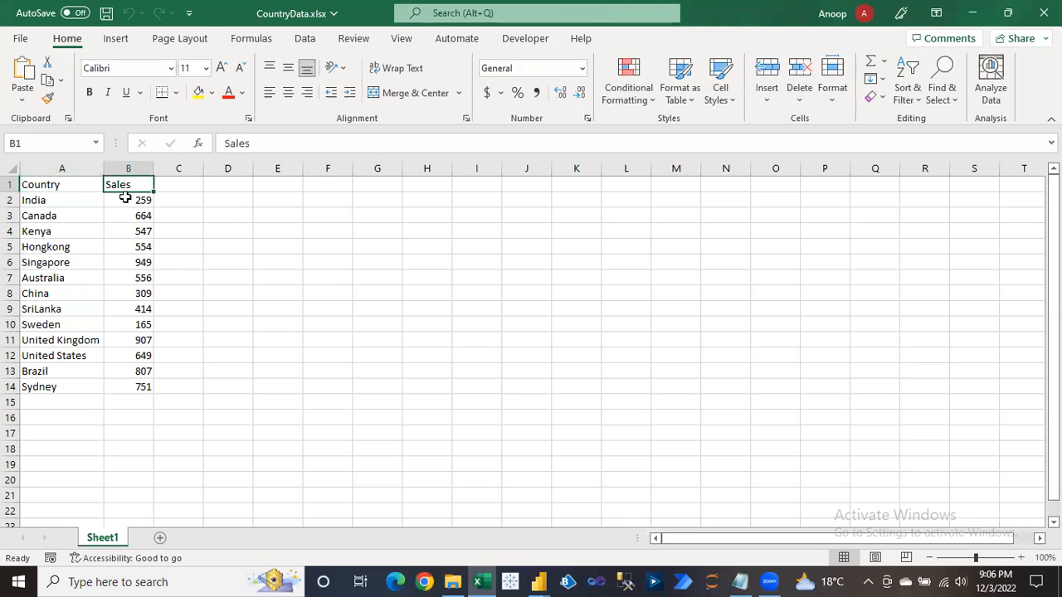
key(ctrl+a)
key(ctrl+shift+l)
key(Right)
key(Left)
key(alt+Down)
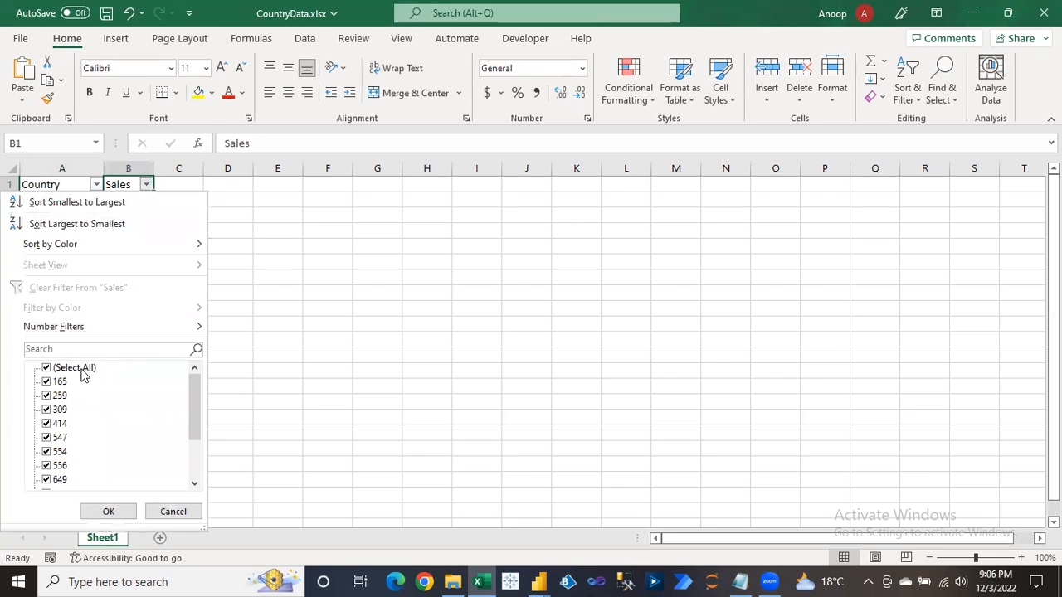
Filter Sales to show only 807, 907 and 949, then dismiss the activation message.
click(75, 368)
drag(196, 425, 194, 468)
click(60, 452)
click(59, 465)
click(60, 480)
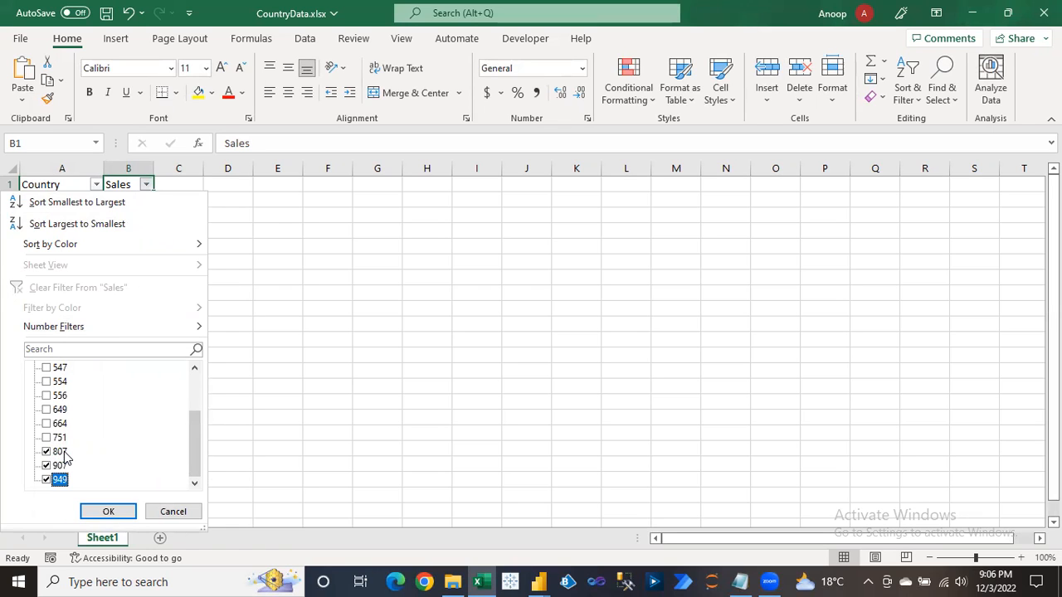
key(Return)
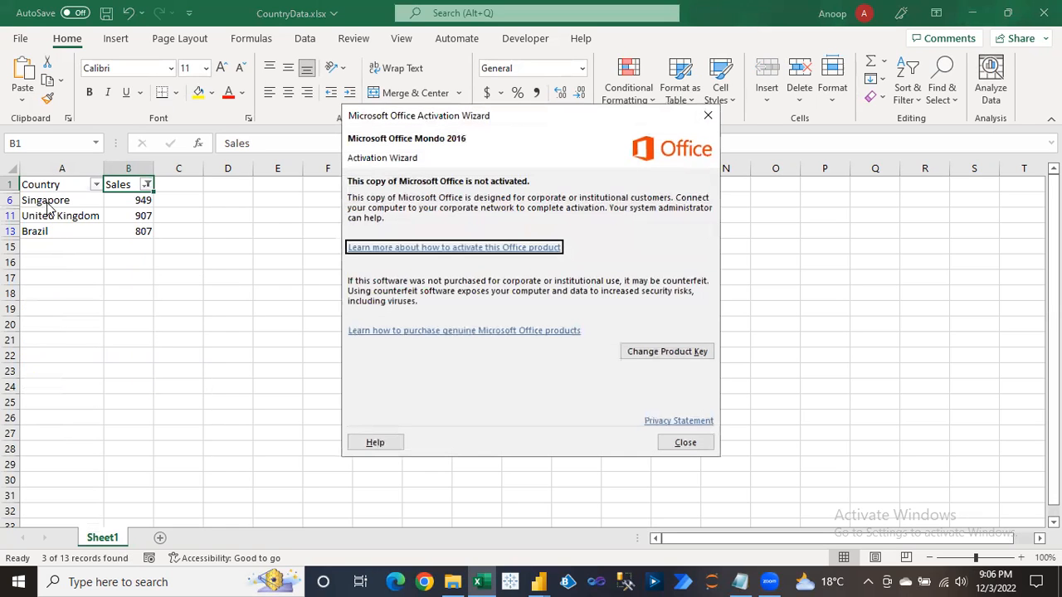
click(683, 445)
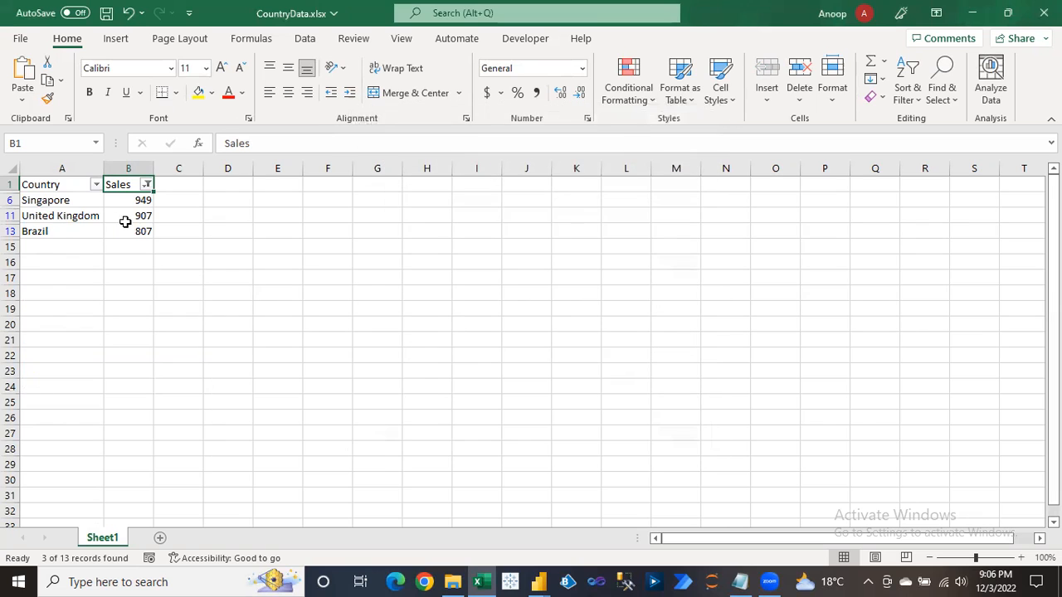
key(alt+Tab)
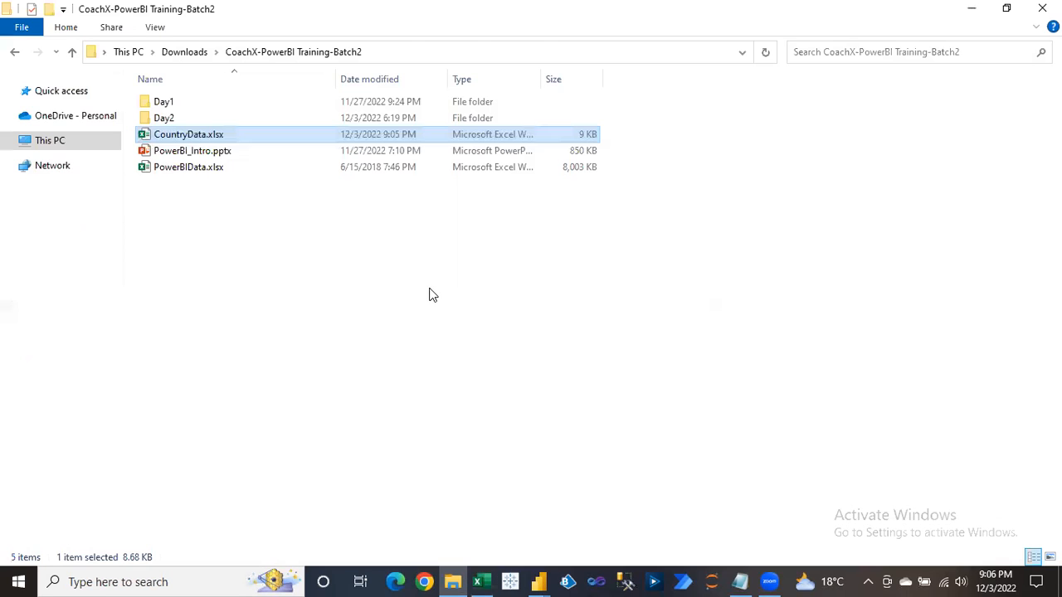
Back in Excel, clear the filter and set India's sales in B2 to 1000.
key(alt+Tab)
key(alt+Tab)
key(Tab)
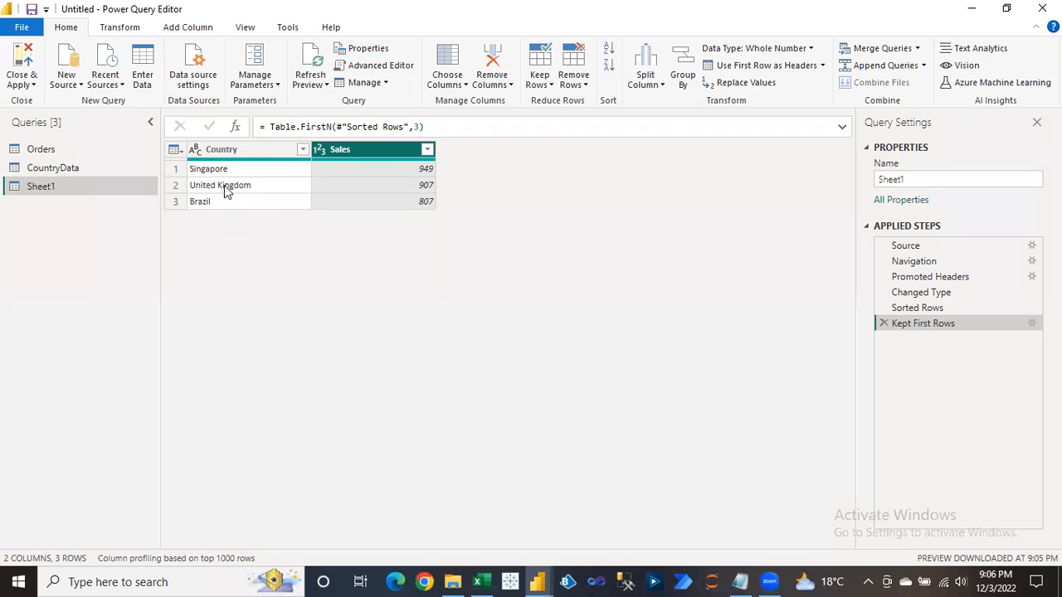
key(alt+Tab)
key(Left)
key(alt)
key(Escape)
key(ctrl+shift+l)
key(Down)
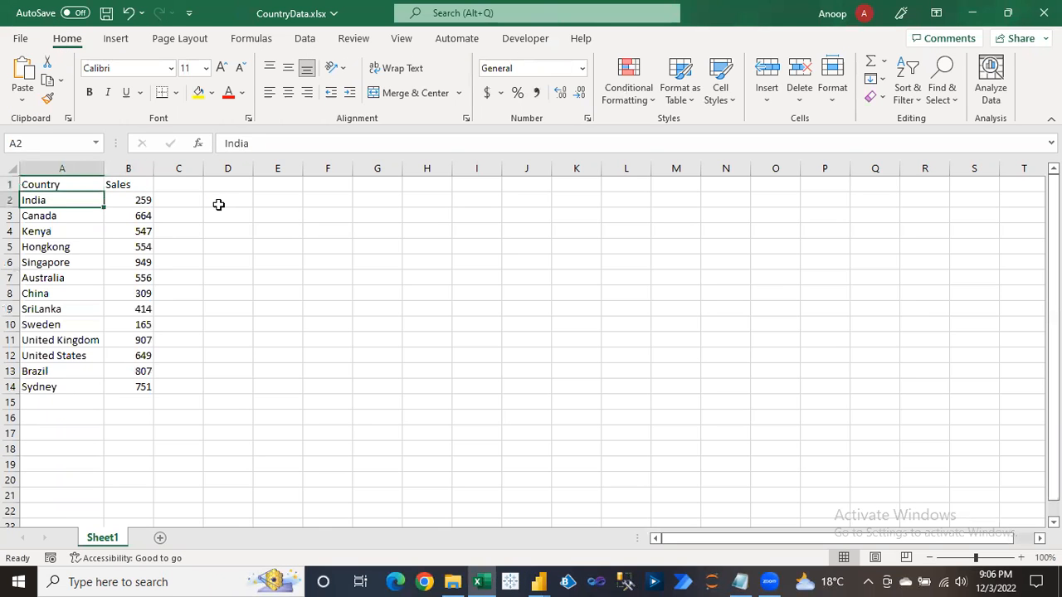
key(Right)
text(1)
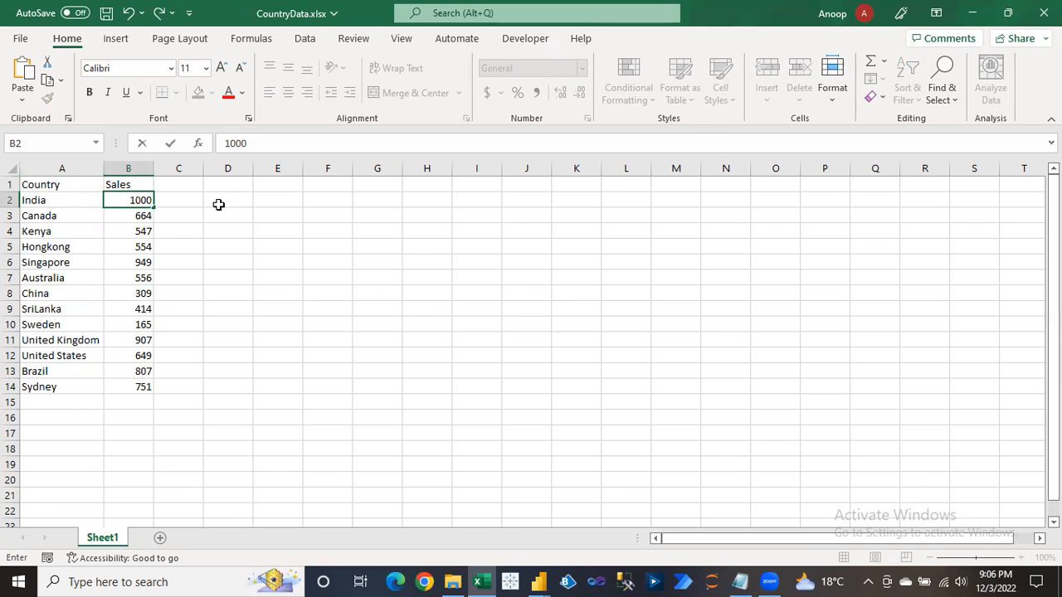
key(Return)
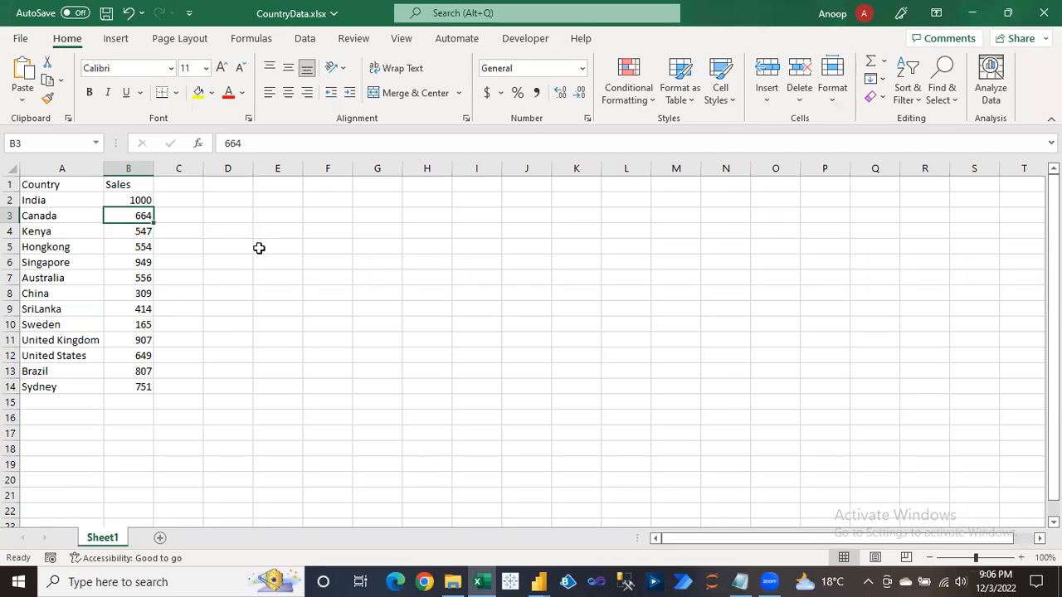
Filter the Sales column to show only the top three values: 907, 949 and 1000.
click(140, 200)
key(Up)
key(ctrl+shift+Down)
key(shift+Left)
key(ctrl+shift+l)
key(alt+Down)
key(Down)
key(Down)
key(Down)
key(Tab)
key(space)
key(Down)
key(Down)
key(Down)
key(Down)
key(Down)
key(Down)
key(Down)
key(Down)
key(Down)
key(Down)
key(Down)
key(Down)
key(Down)
key(Up)
key(Up)
key(space)
key(Down)
key(space)
key(Down)
key(space)
key(Return)
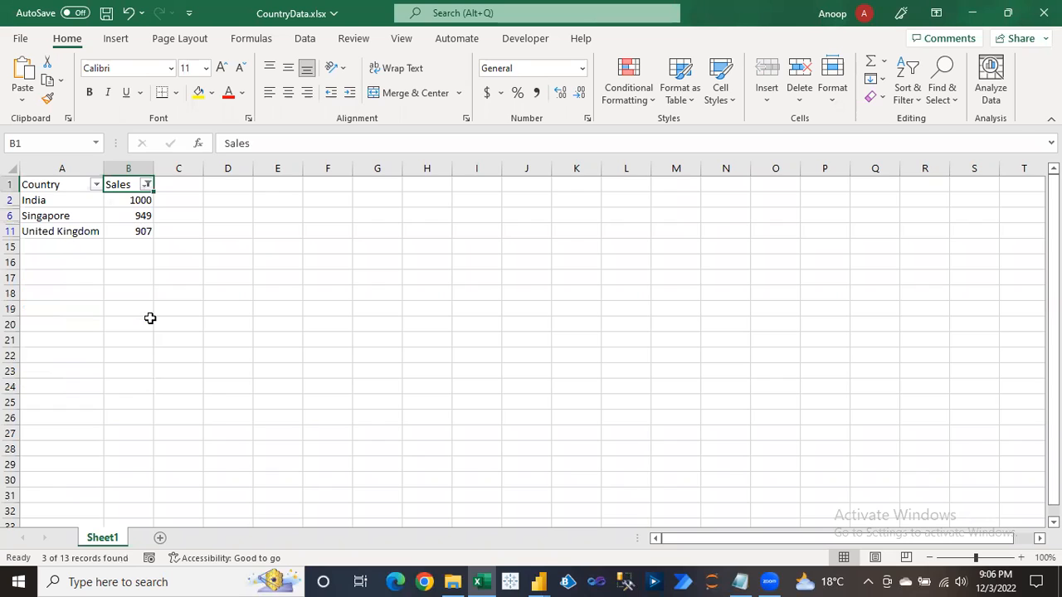
Remove the Sales filter and save the workbook.
key(alt+d)
key(Down)
key(Down)
key(Down)
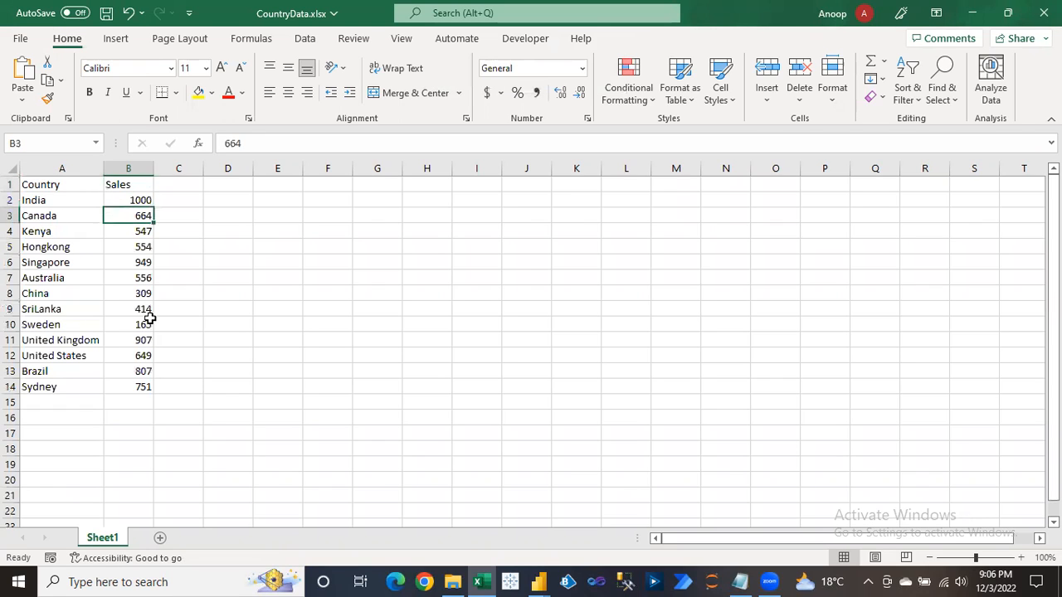
key(ctrl+s)
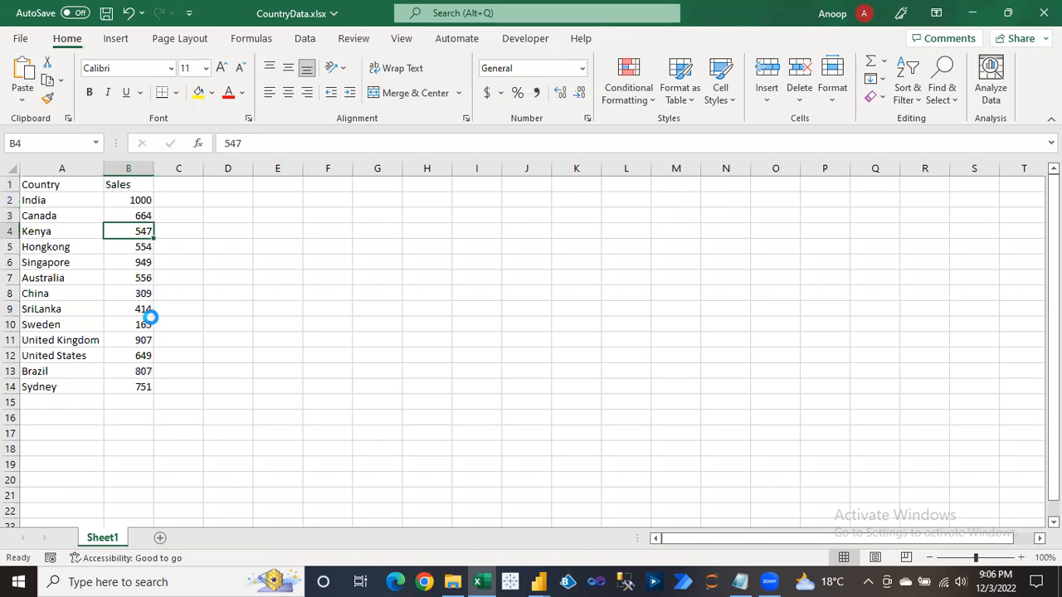
Change Australia's sales to 990 and Sweden's sales to 910.
key(Down)
key(Down)
key(Down)
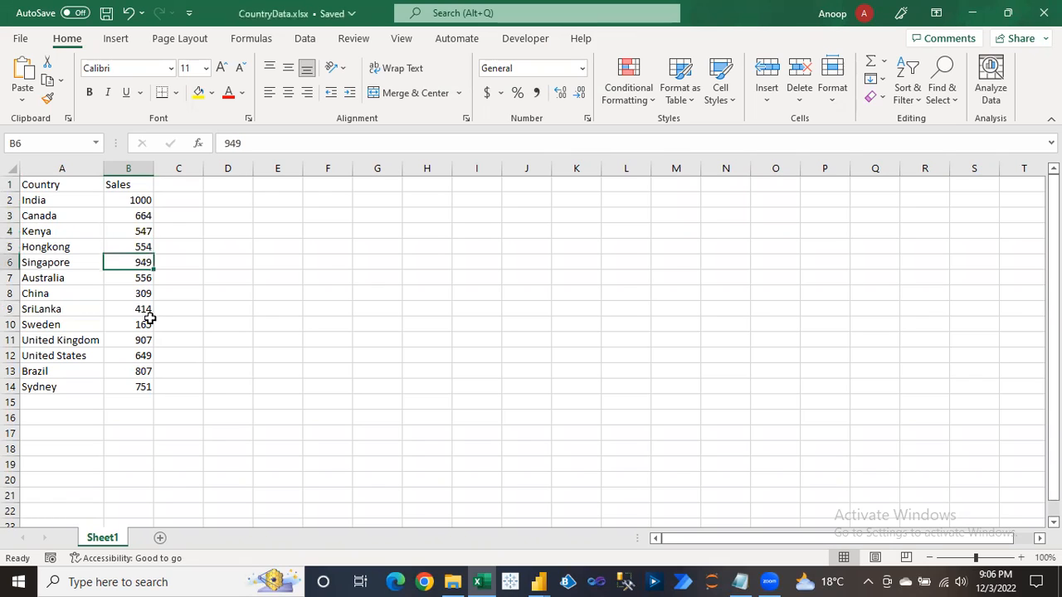
text(990)
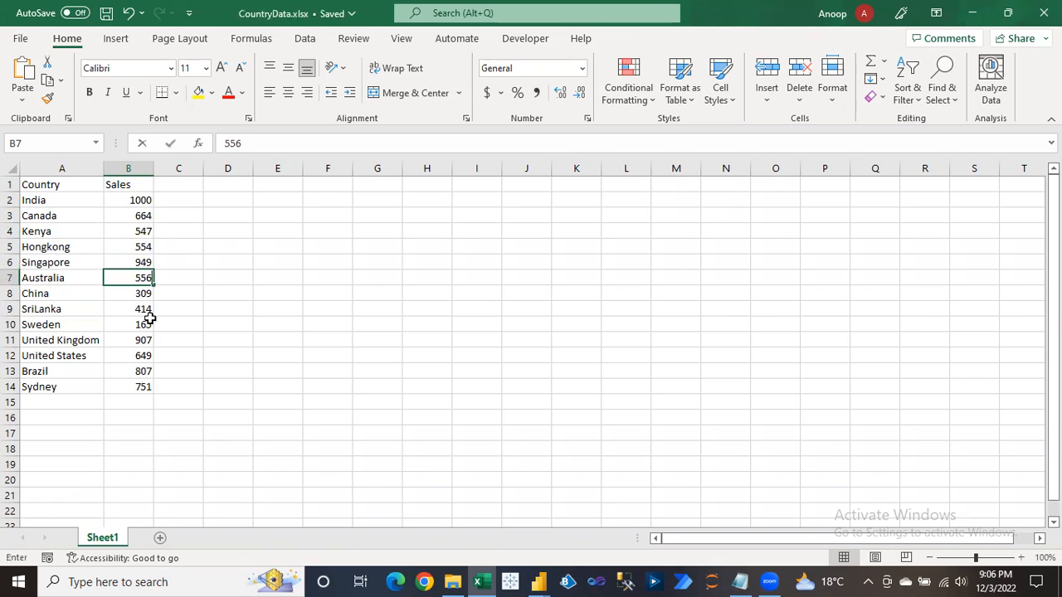
key(Return)
key(Down)
key(Down)
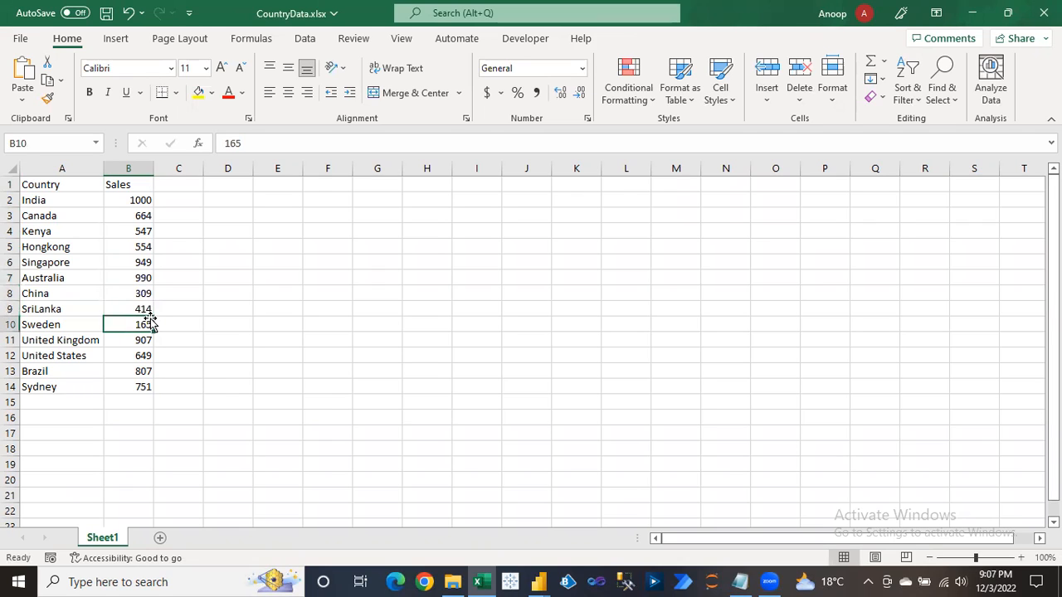
text(910)
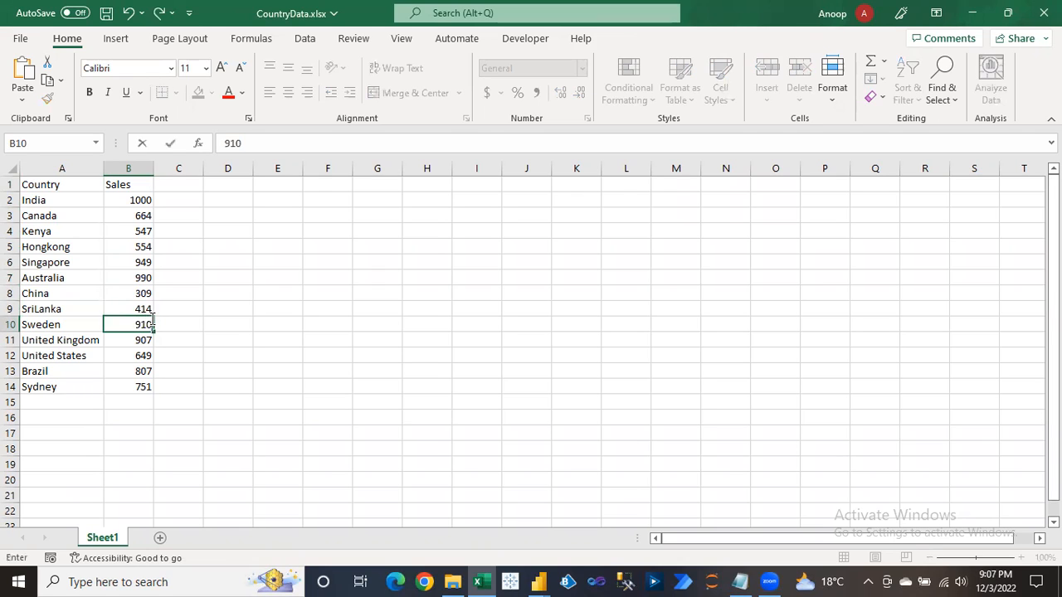
key(ctrl+Up)
Filter Sales to keep only 949, 990 and 1000, showing the top three countries.
key(alt)
key(d)
key(f)
key(f)
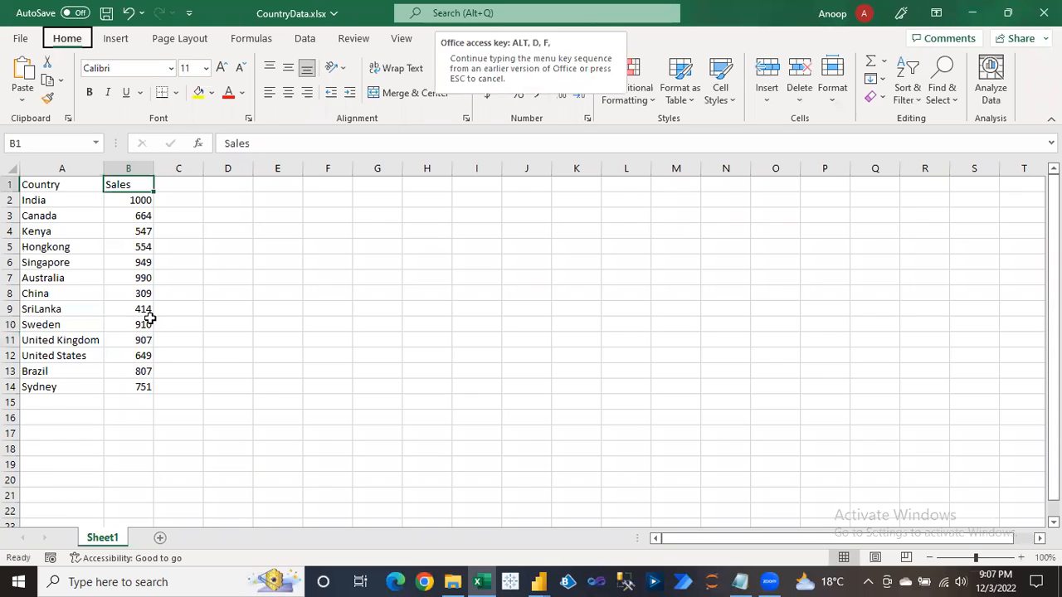
key(alt+Down)
key(Down)
key(Down)
key(Down)
key(Down)
key(Down)
key(Down)
key(Down)
key(Down)
key(Down)
key(Down)
key(Up)
key(space)
key(Down)
key(Down)
key(Down)
key(Down)
key(Down)
key(Down)
key(Down)
key(Down)
key(Down)
key(Down)
key(Down)
key(Down)
key(Down)
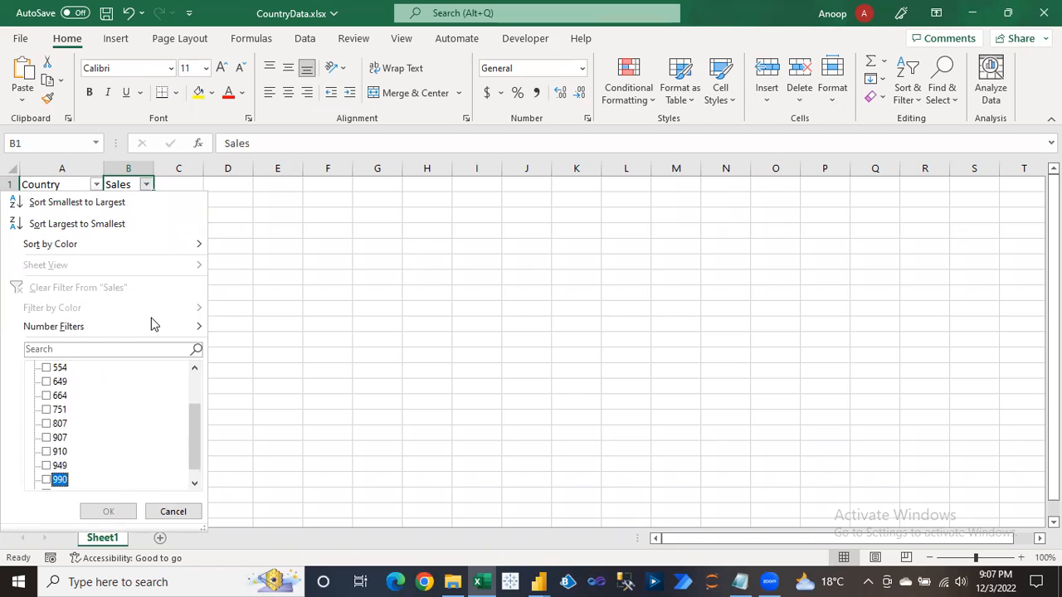
key(Tab)
key(shift+Tab)
key(Up)
key(Up)
key(space)
key(Down)
key(Down)
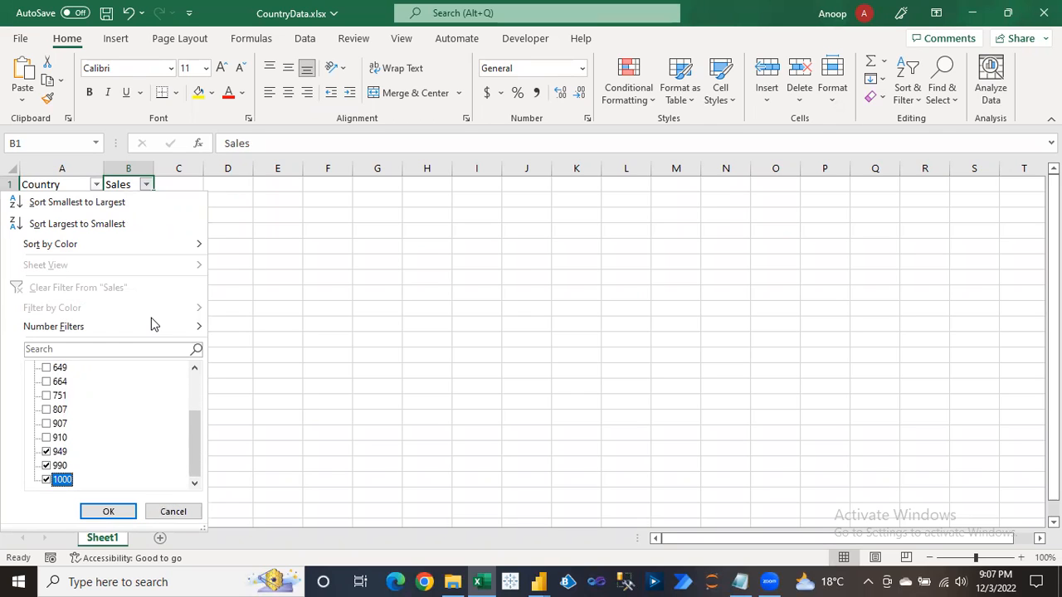
key(Tab)
key(Return)
key(Left)
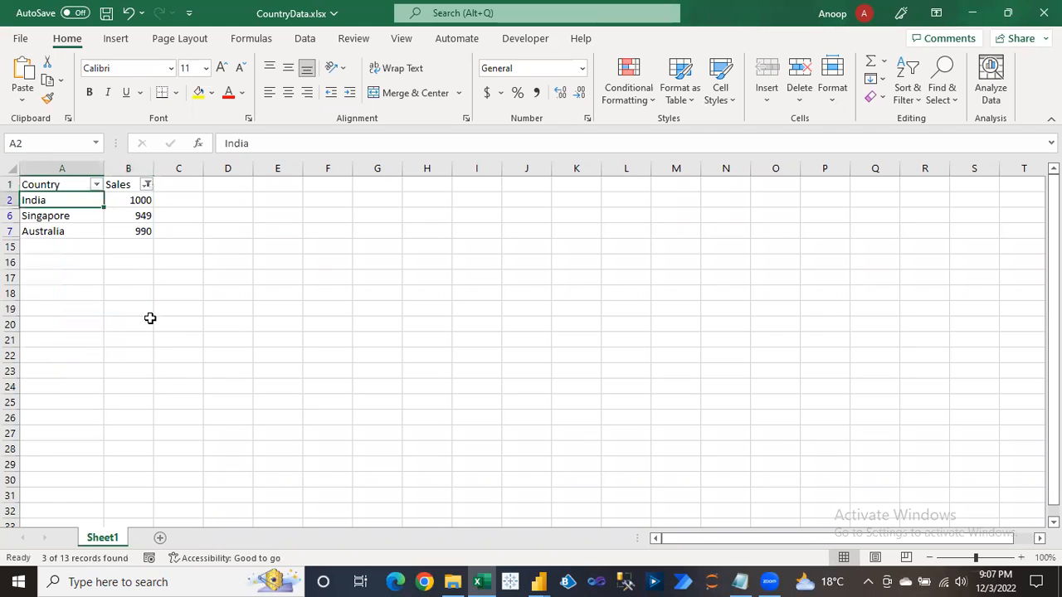
key(shift+Down)
key(shift+Right)
key(ctrl+Home)
Clear the filter, save CountryData.xlsx and close the workbook.
key(alt)
key(ctrl+shift+l)
key(ctrl+s)
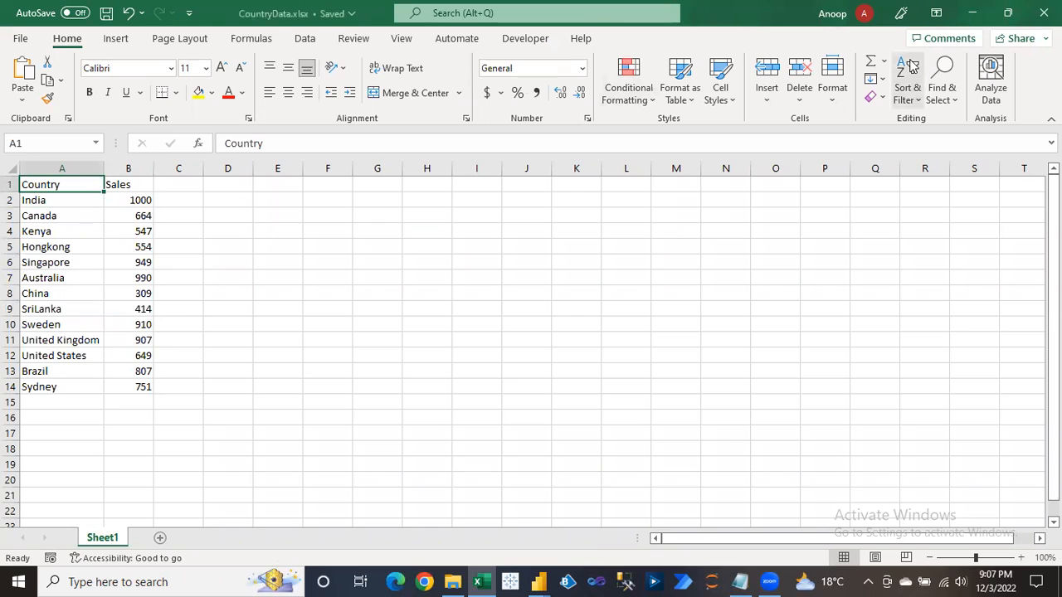
click(1044, 12)
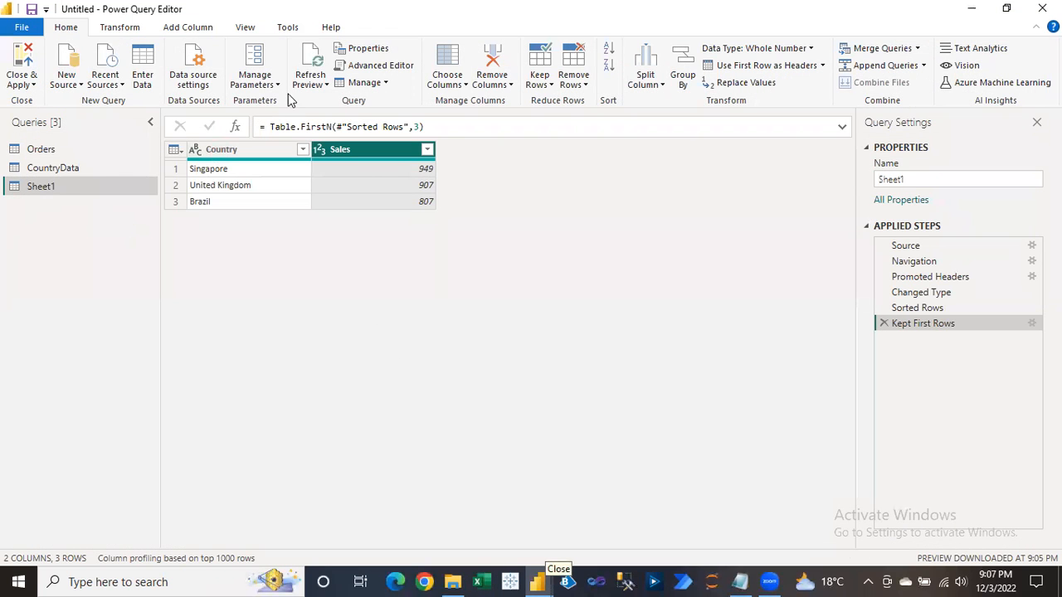
Refresh the Sheet1 preview to India 1000, Australia 990, Singapore 949, then switch to File Explorer.
click(313, 56)
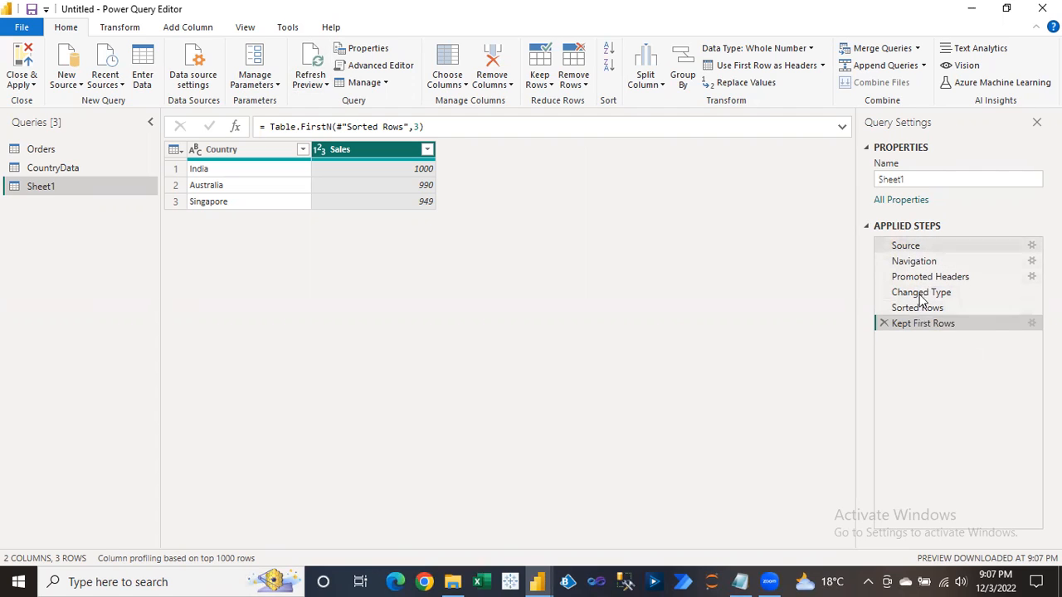
key(alt+Tab)
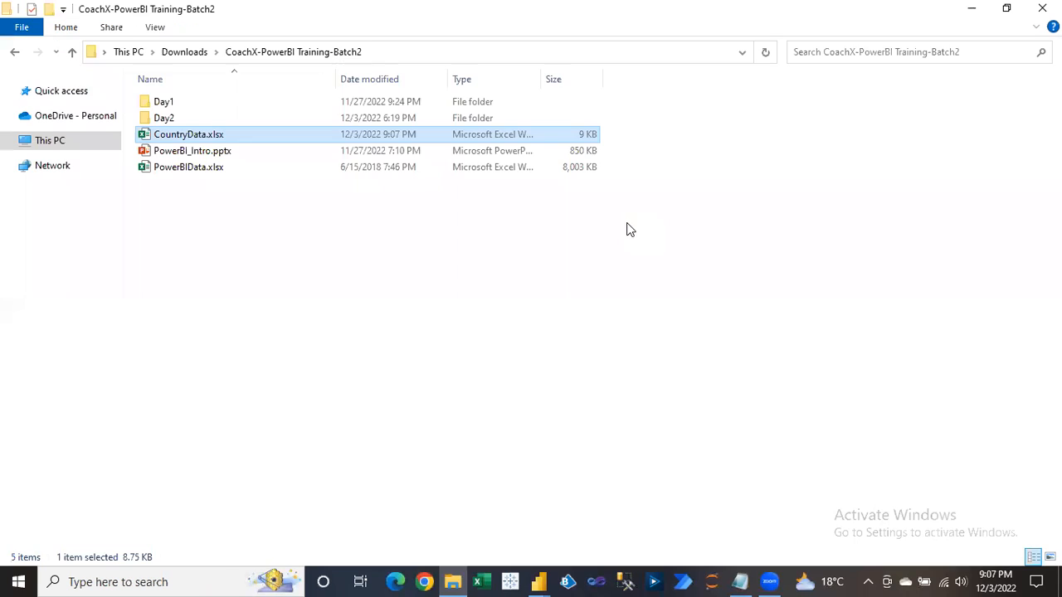
Switch from File Explorer back to the Power Query Editor window.
key(alt+Tab)
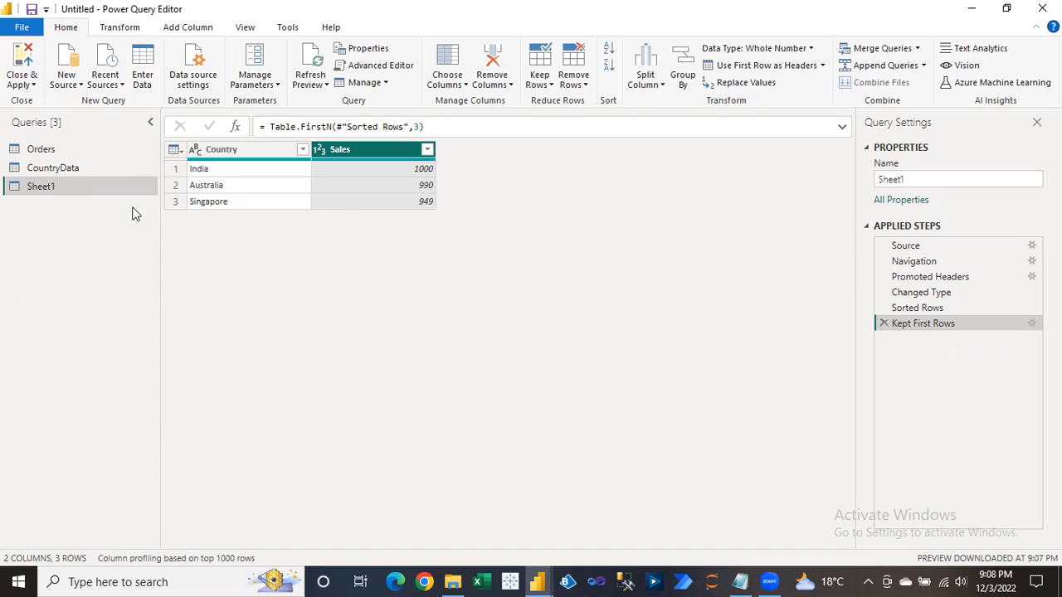
Rename the Kept First Rows step to 'Top 3 Sales'.
right_click(927, 327)
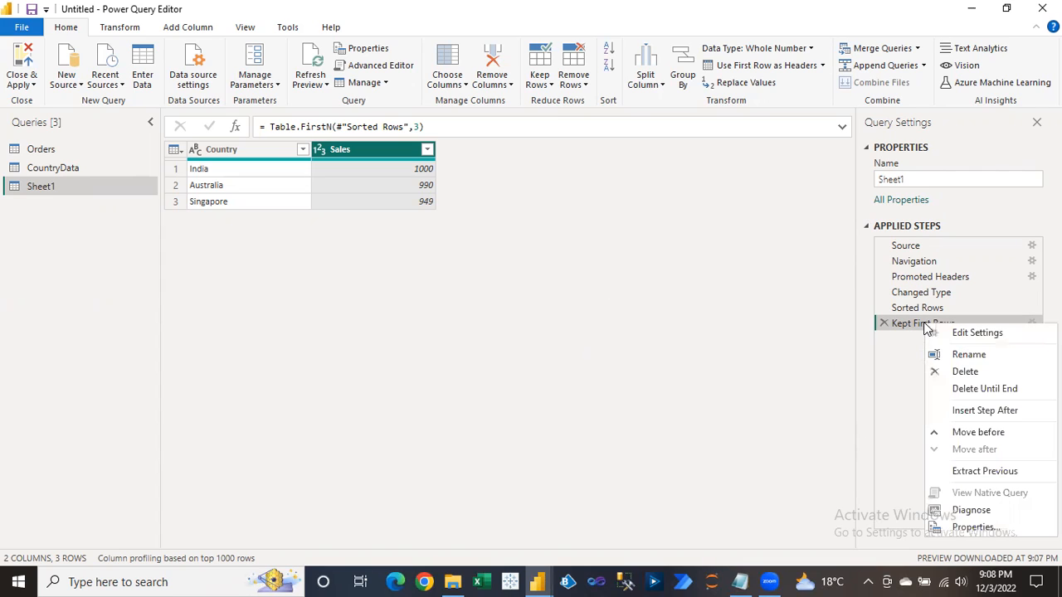
click(963, 357)
text(Top 3)
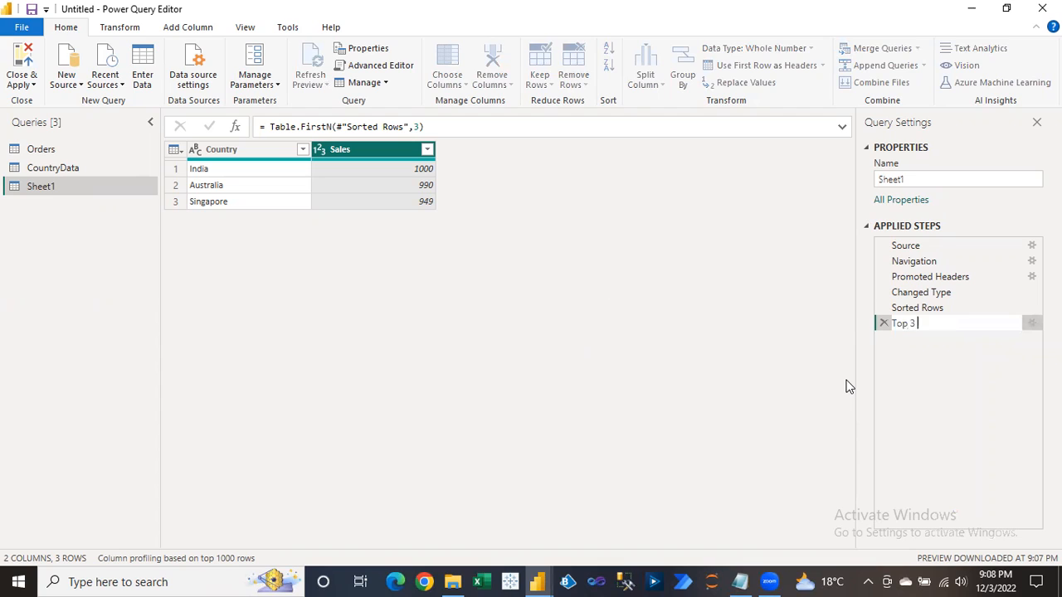
text( Re)
key(BackSpace)
text(Sales)
key(Return)
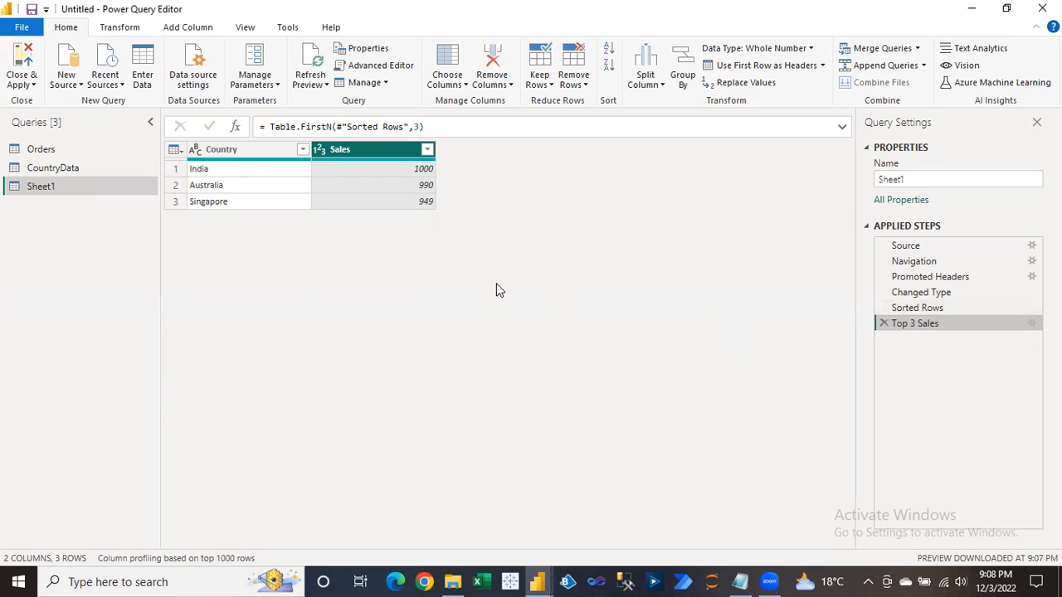
Apply the query changes and close the Power Query Editor.
click(23, 84)
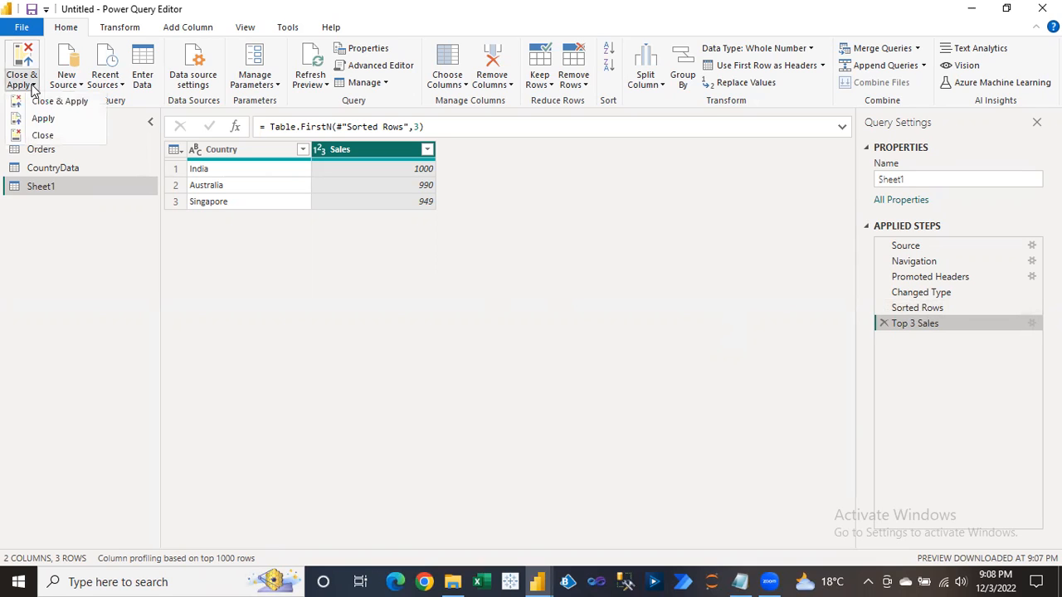
click(47, 122)
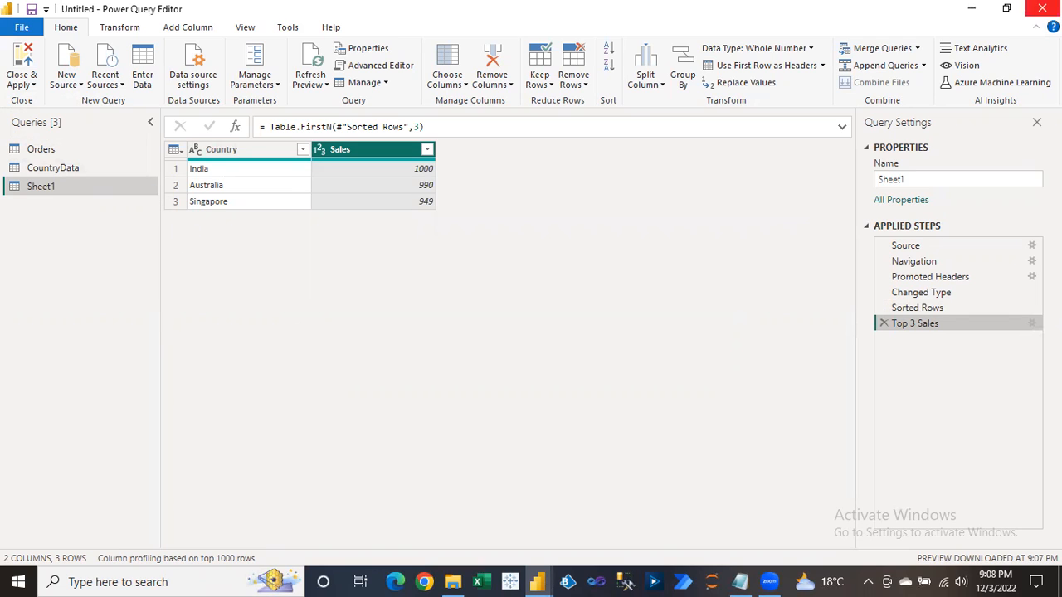
click(1042, 8)
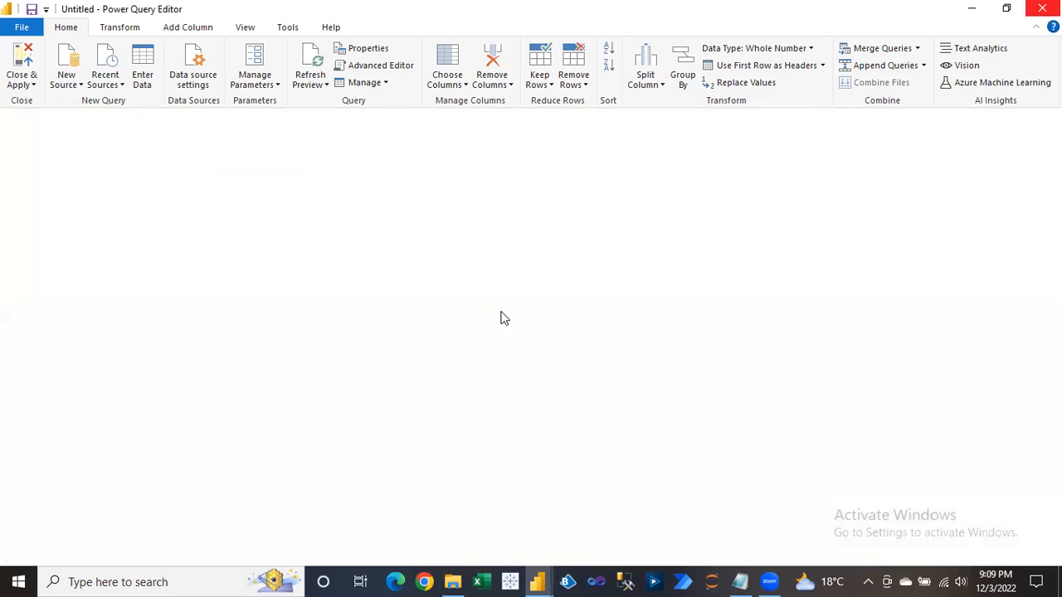
click(539, 582)
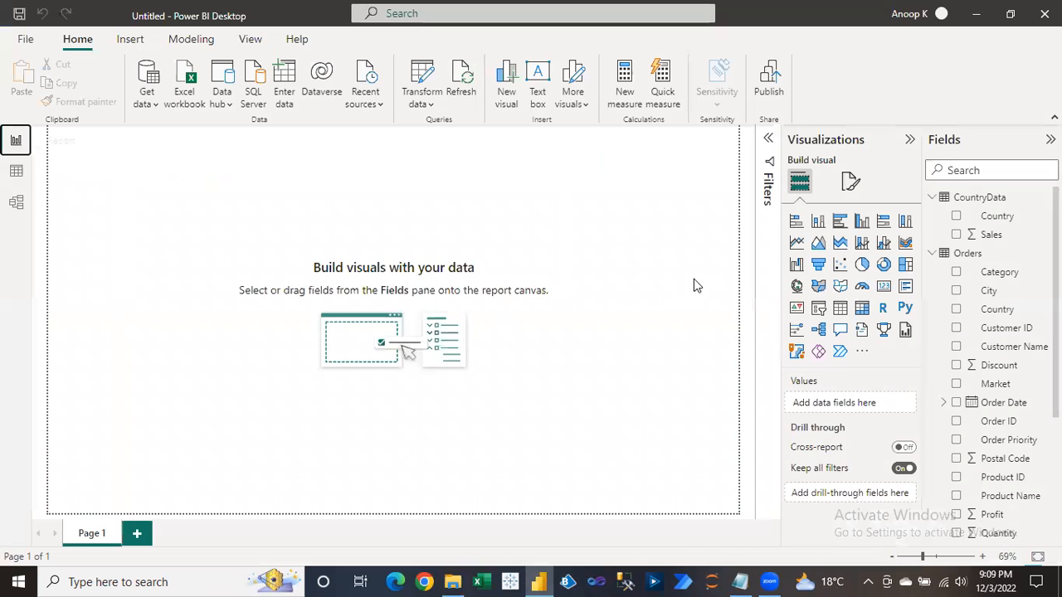
Build a column chart from Sheet1 Country and Sales, then enlarge and position it on the page.
click(933, 253)
click(933, 271)
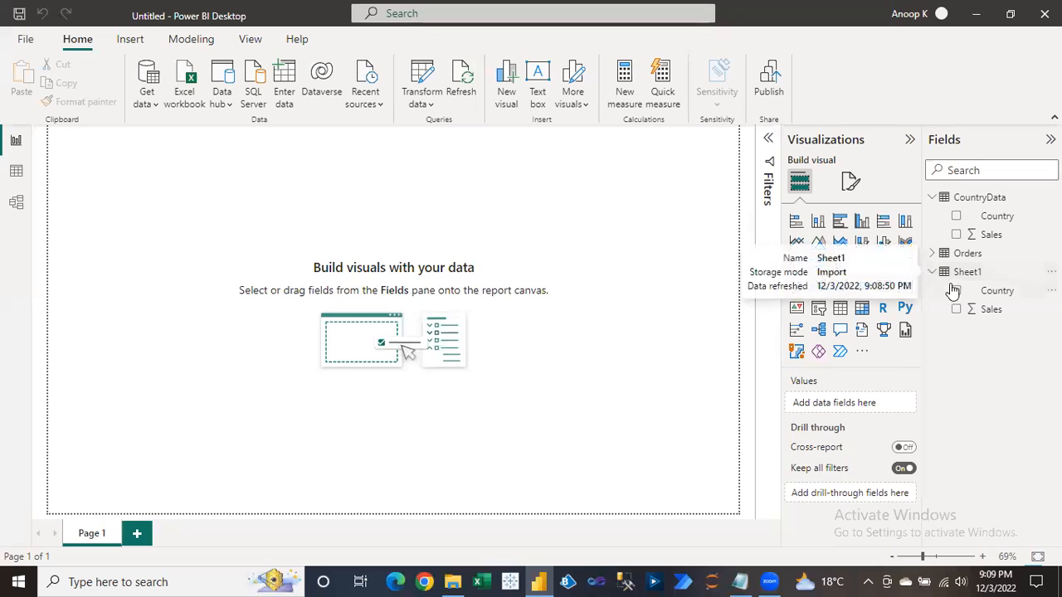
click(957, 292)
click(957, 309)
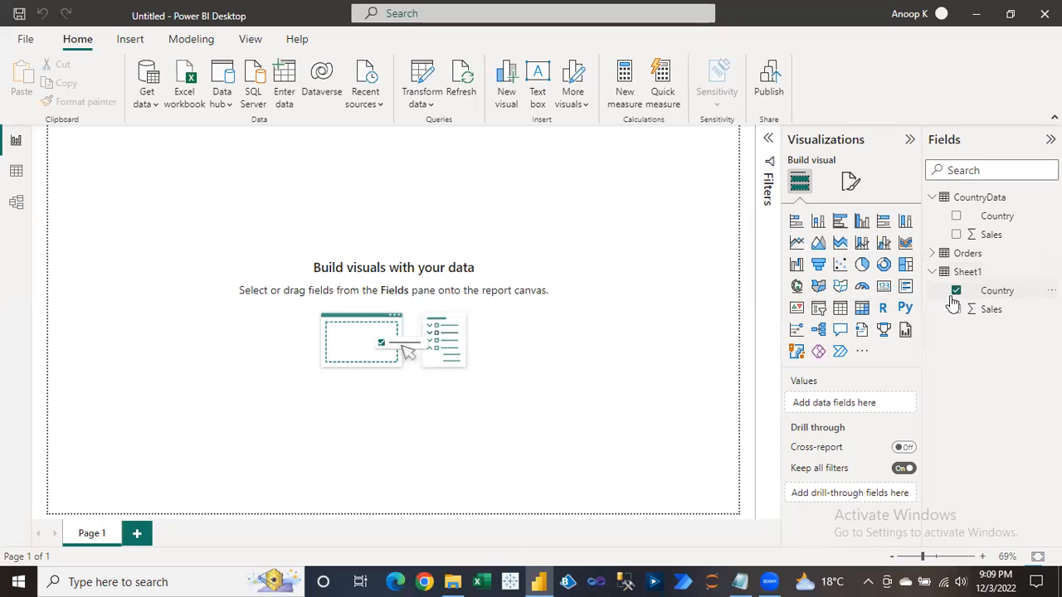
click(863, 226)
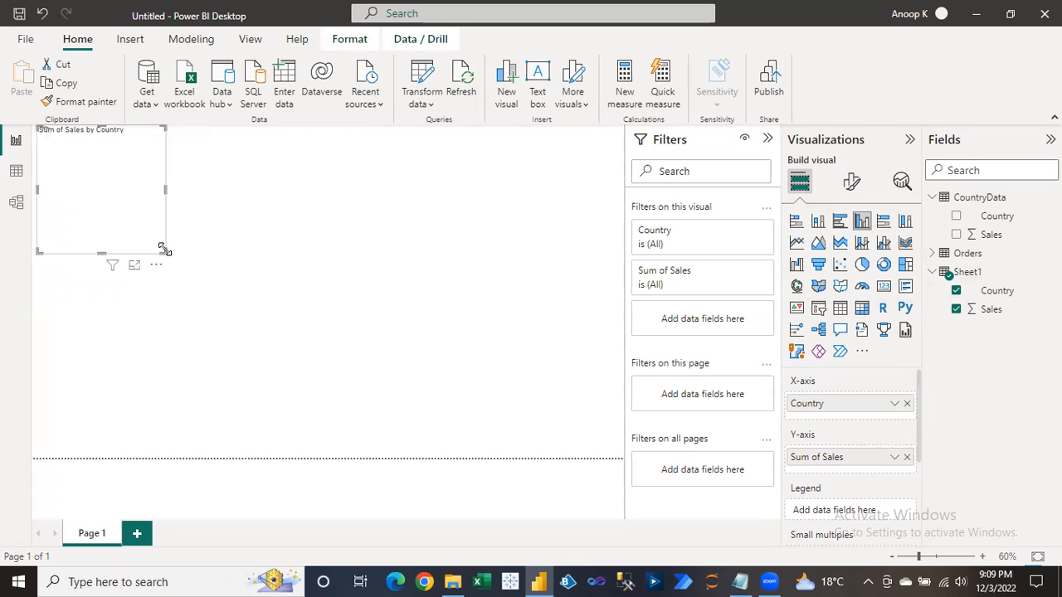
drag(275, 311, 338, 329)
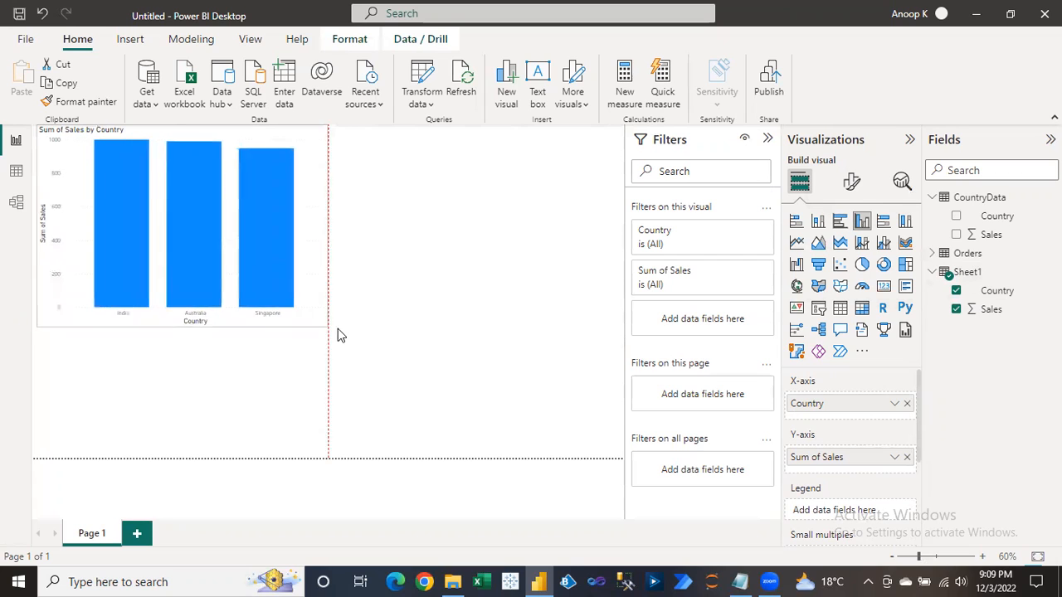
drag(233, 131, 270, 207)
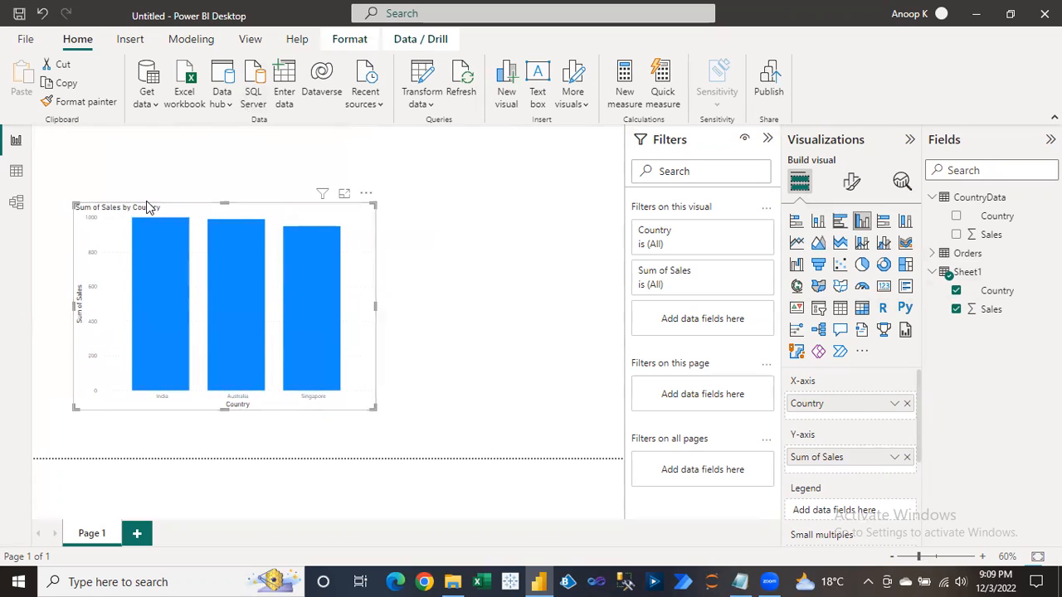
drag(73, 203, 50, 201)
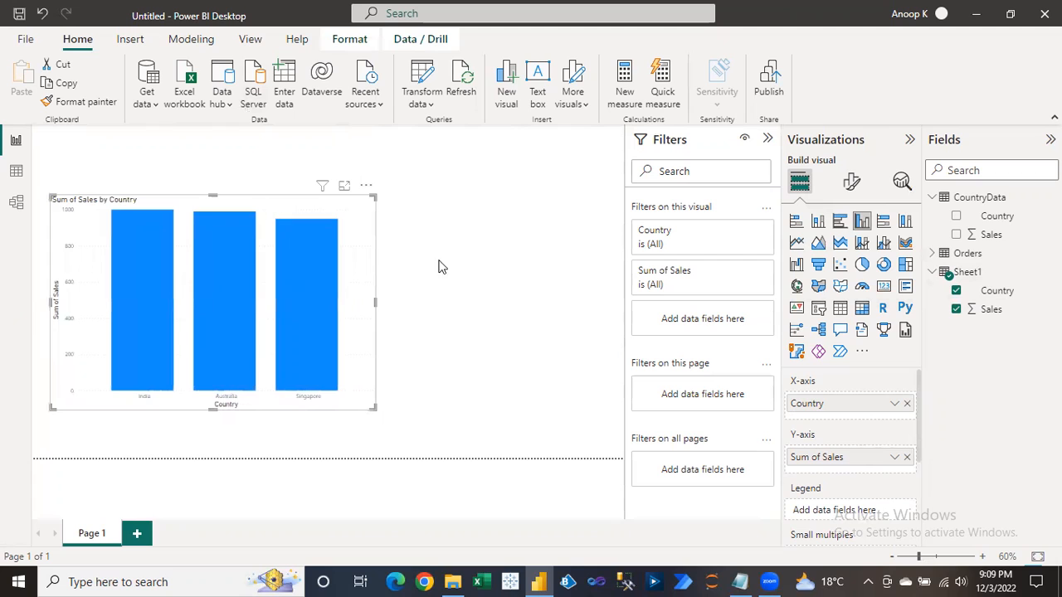
click(422, 283)
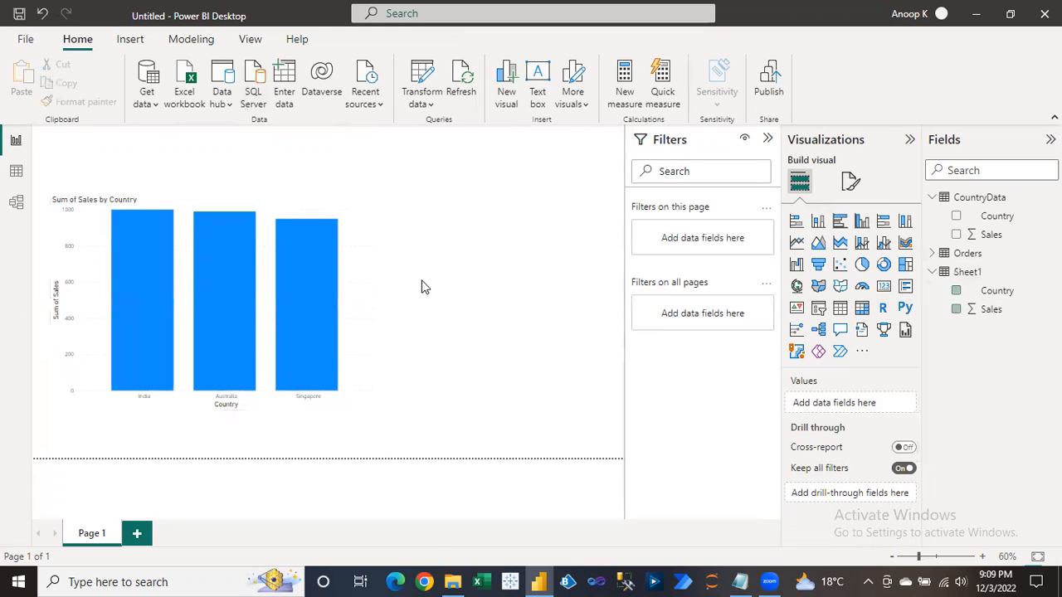
mouse_move(449, 581)
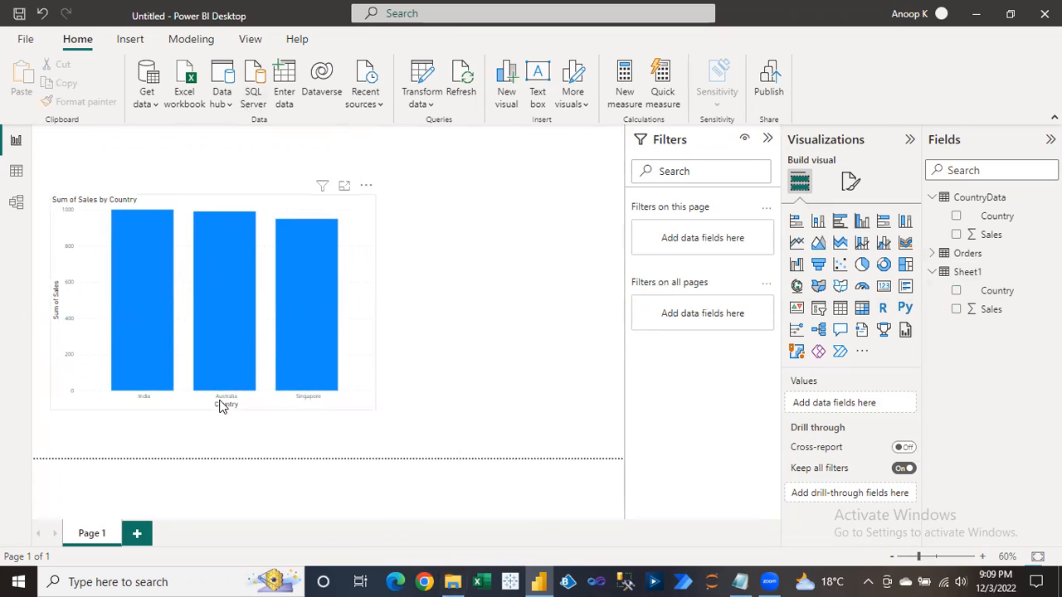
Hide the X-axis title and make the country labels size 15 bold.
click(339, 205)
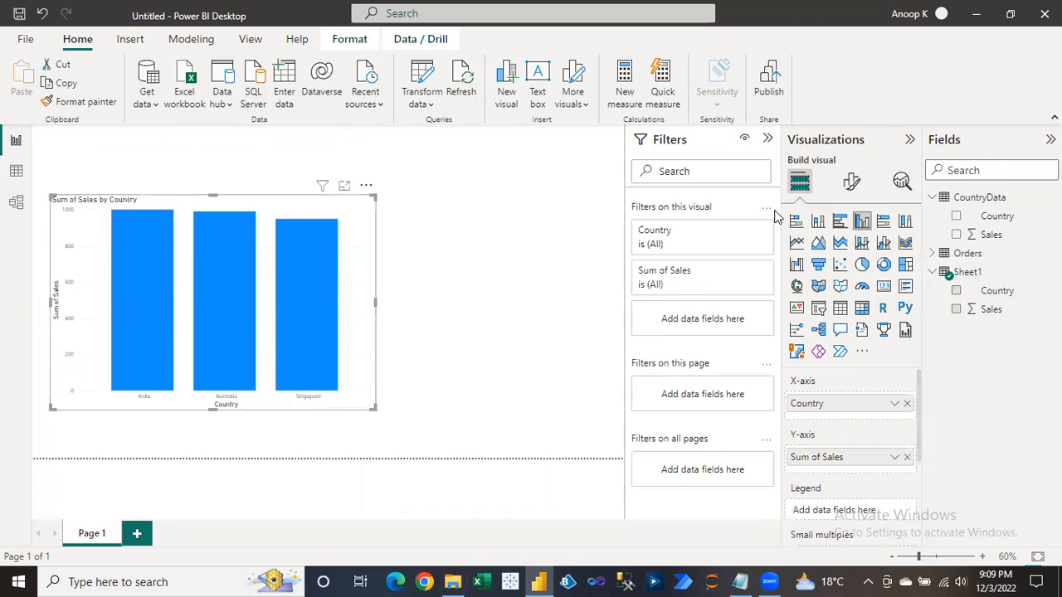
click(851, 187)
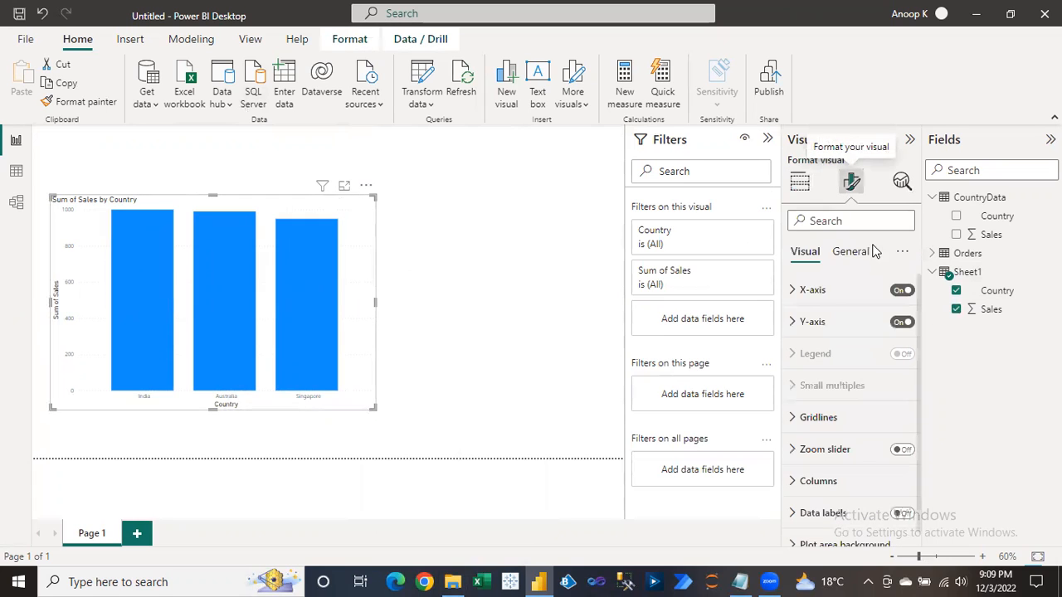
click(795, 297)
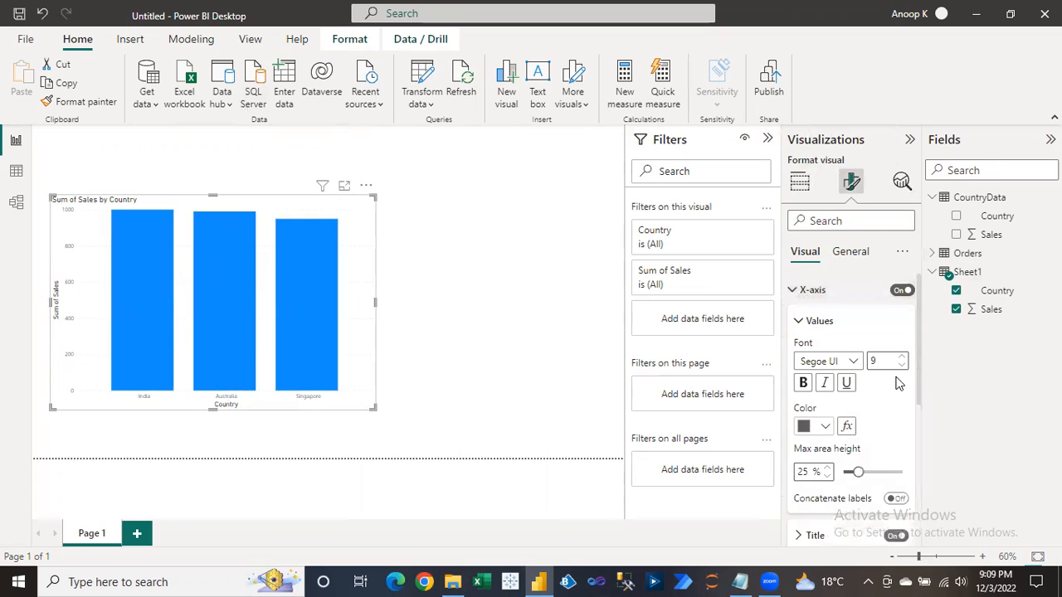
drag(916, 381, 917, 412)
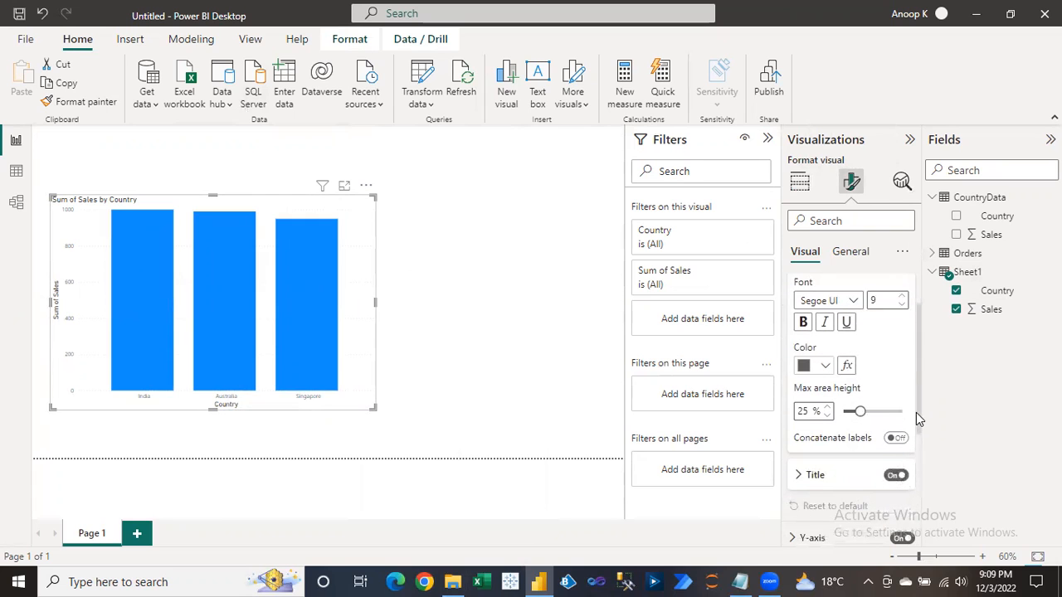
click(895, 475)
double_click(869, 300)
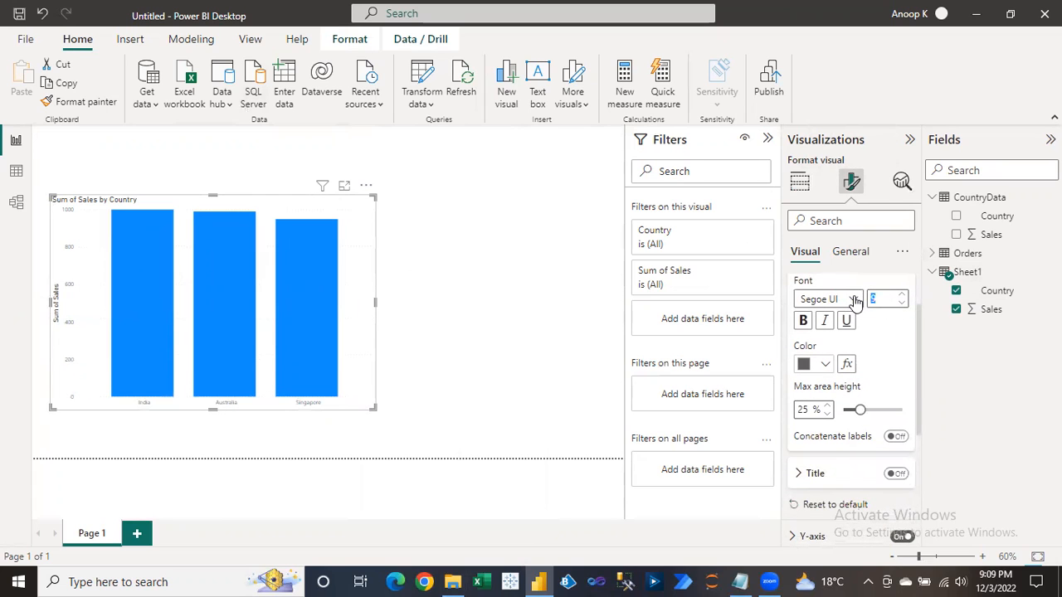
text(15)
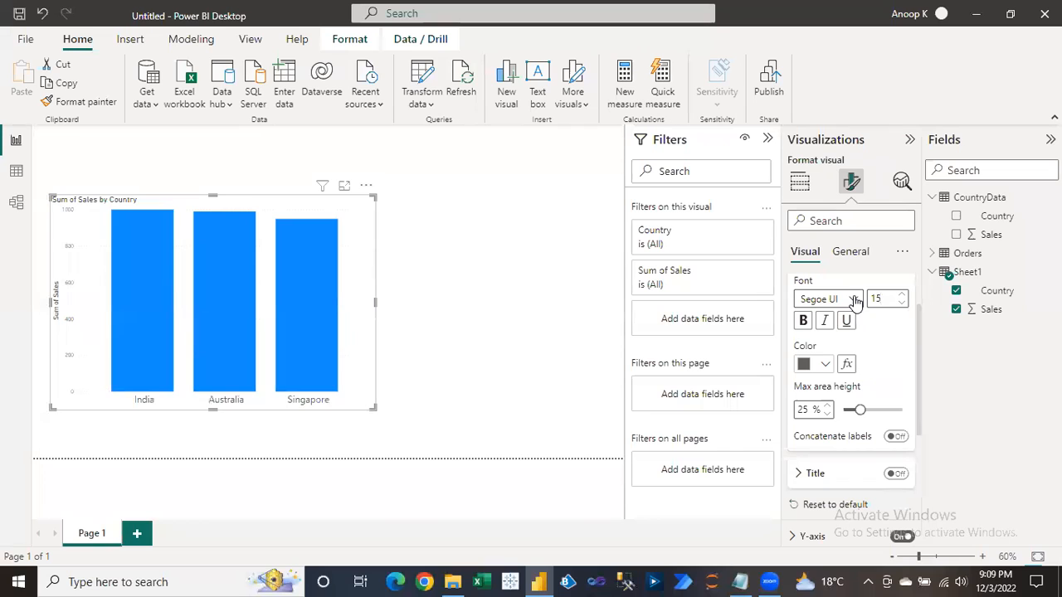
click(803, 321)
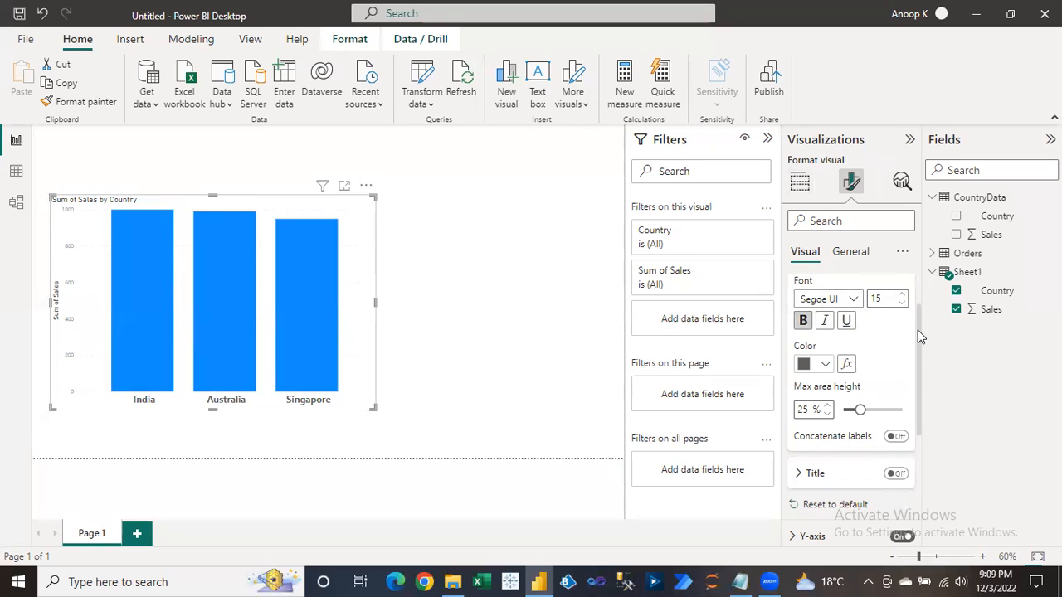
scroll(855, 374, up, 2)
click(795, 289)
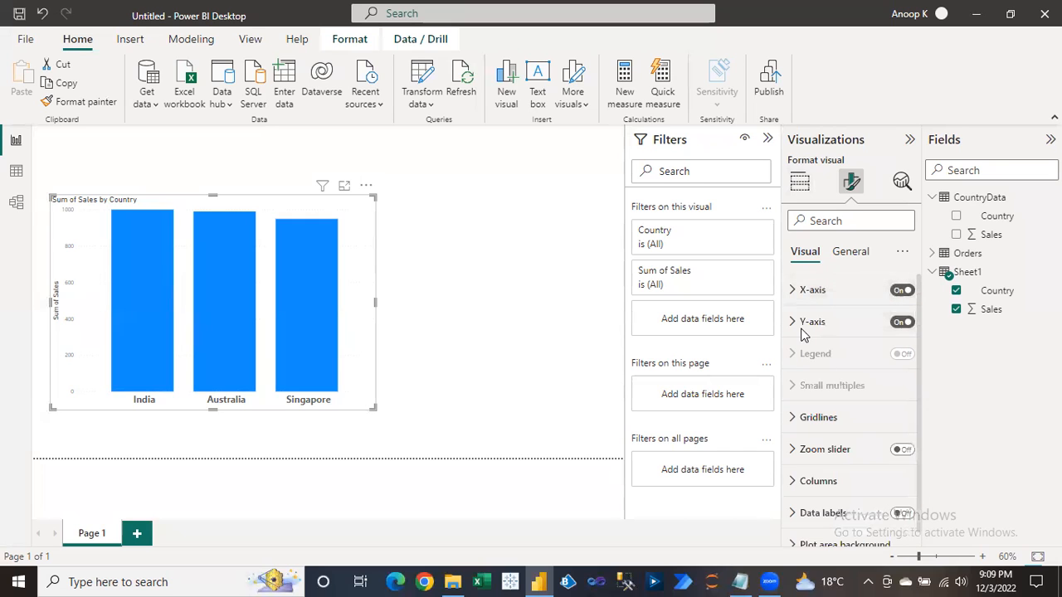
Hide the Y-axis title and make the Y-axis value labels size 15 bold.
click(797, 325)
drag(919, 366, 925, 435)
click(897, 424)
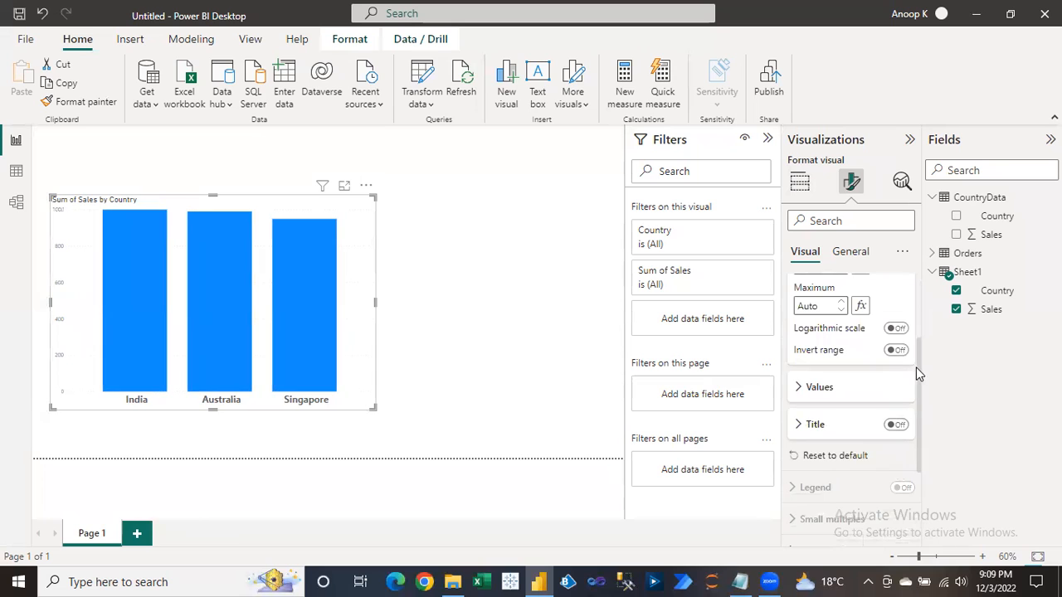
mouse_move(916, 366)
mouse_down()
mouse_move(913, 320)
mouse_move(919, 363)
mouse_up()
click(801, 407)
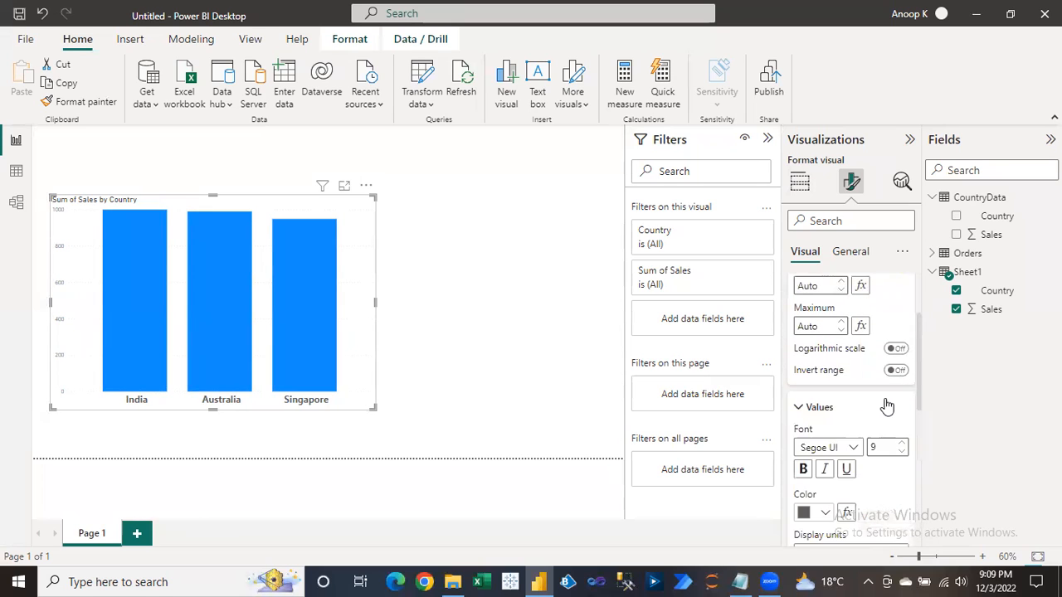
click(881, 447)
text(15)
click(804, 469)
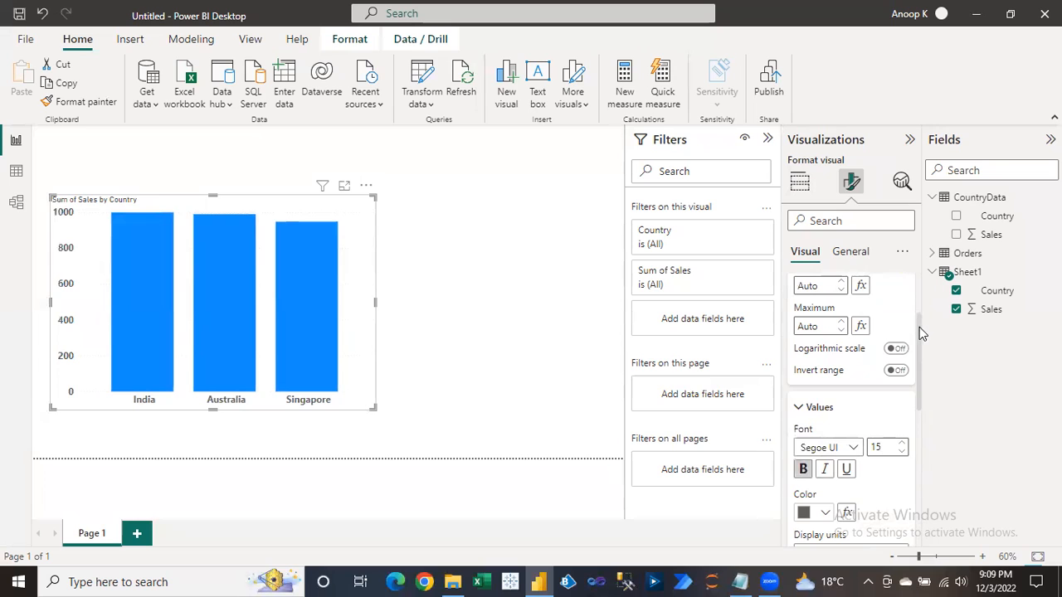
scroll(913, 316, up, 1)
scroll(912, 311, up, 2)
click(803, 321)
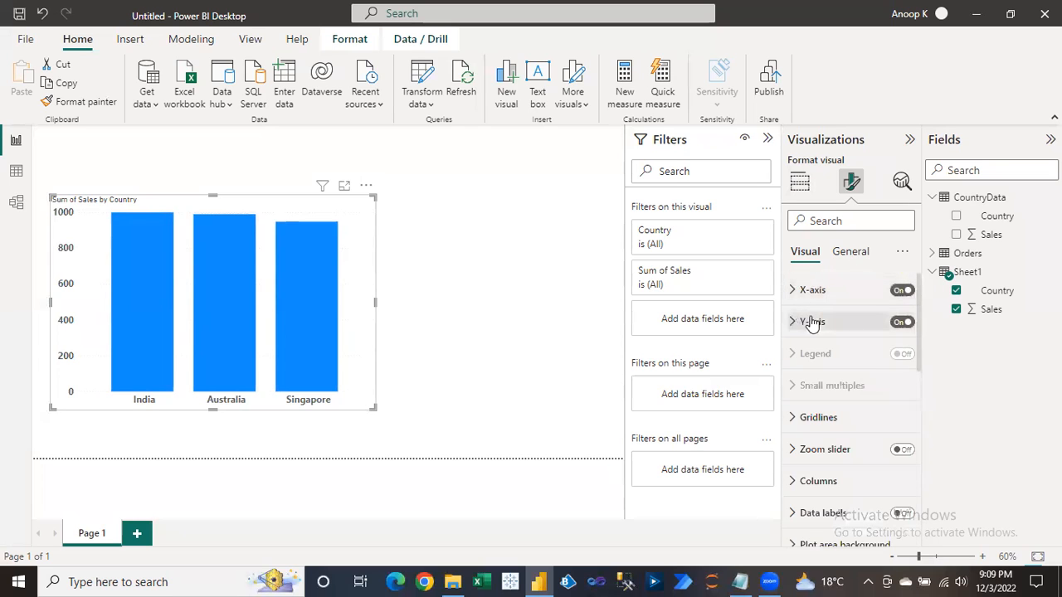
Turn on data labels with bold text at size 12.
click(907, 515)
click(794, 513)
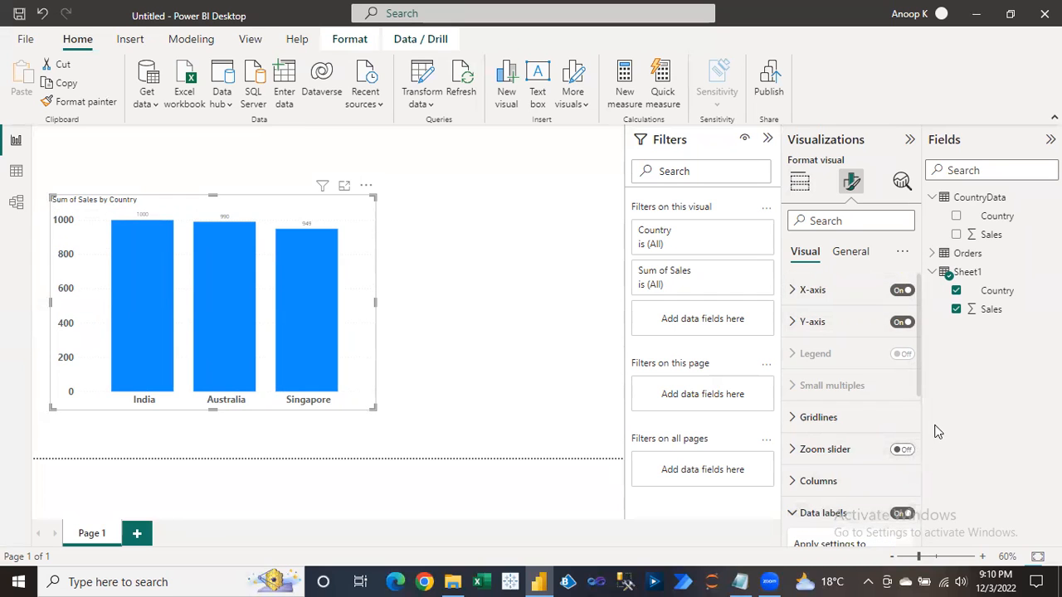
drag(920, 396, 922, 529)
click(815, 465)
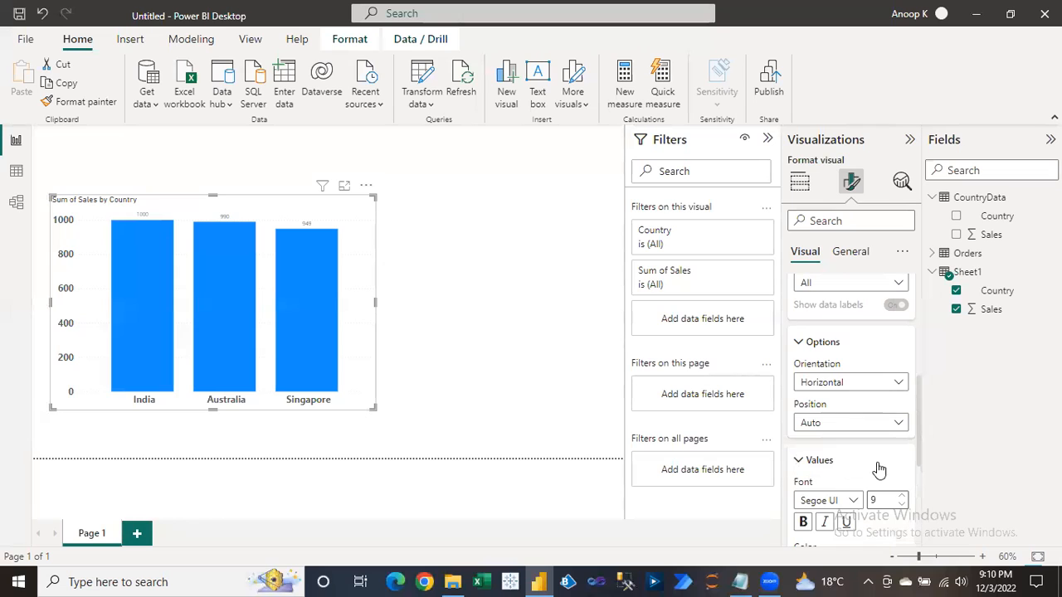
drag(918, 434, 911, 461)
double_click(878, 427)
text(12)
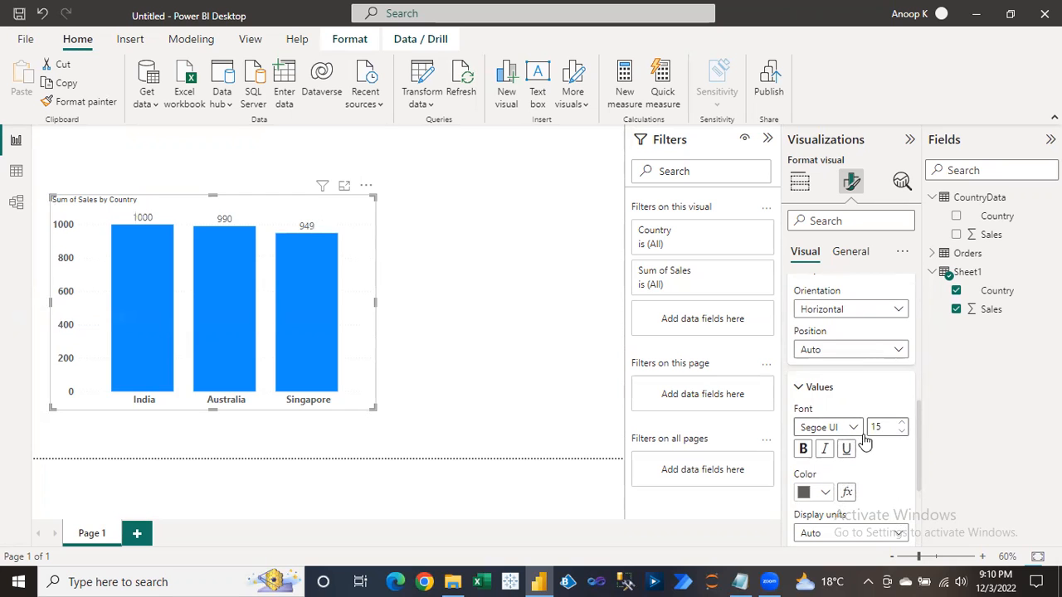
click(803, 448)
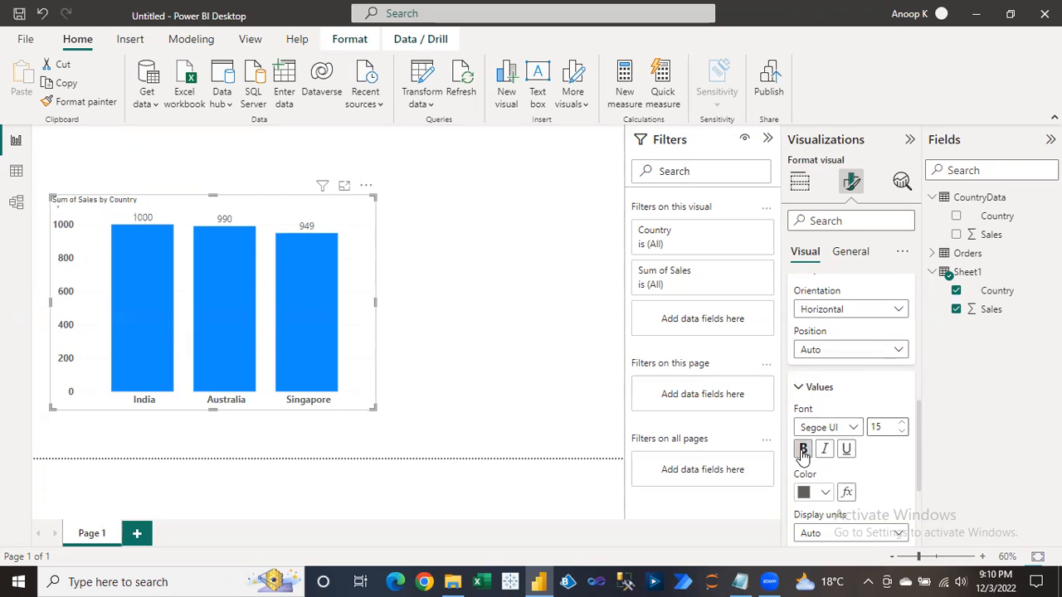
click(523, 279)
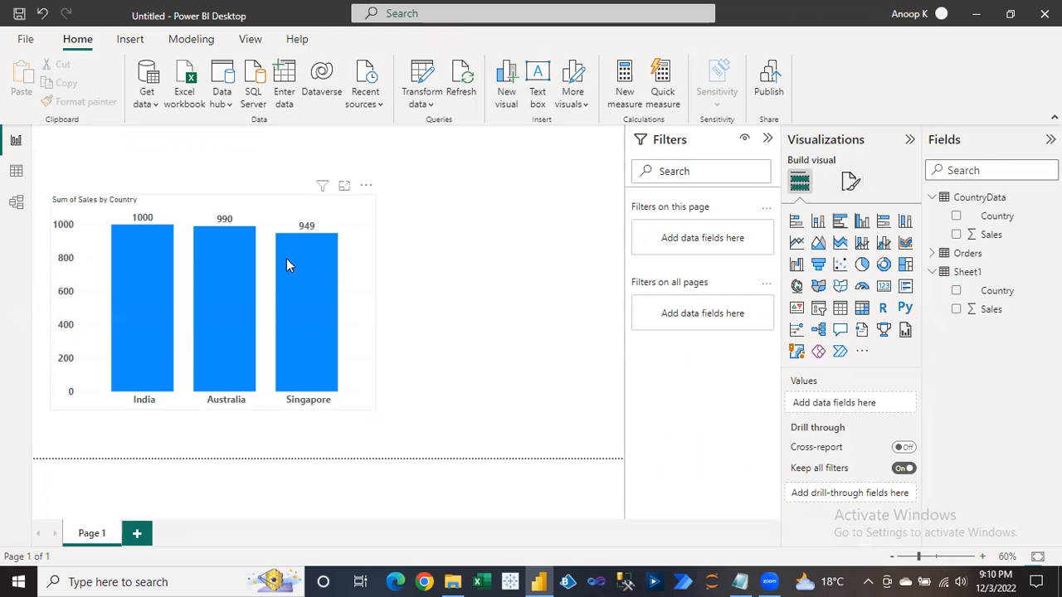
click(163, 203)
click(852, 181)
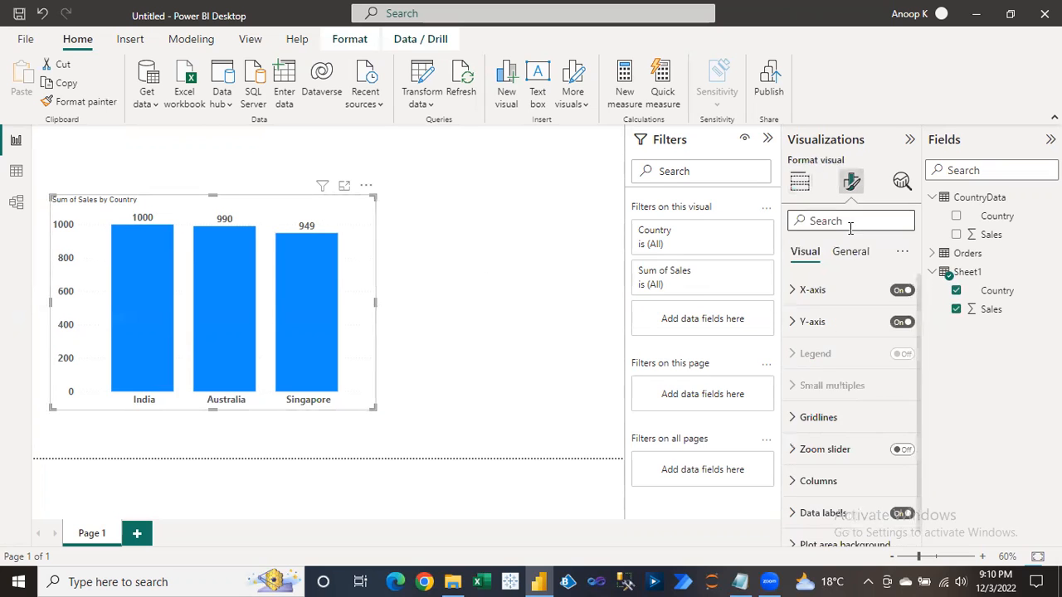
Change the chart title to 'Top 3 Sales Country' at font size 20.
click(850, 252)
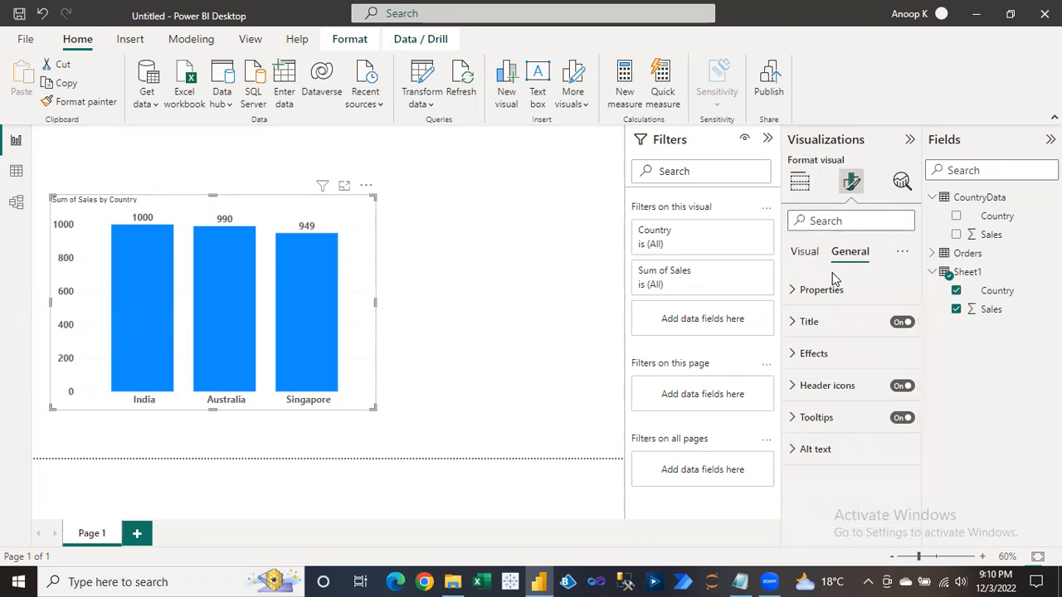
click(813, 331)
click(847, 370)
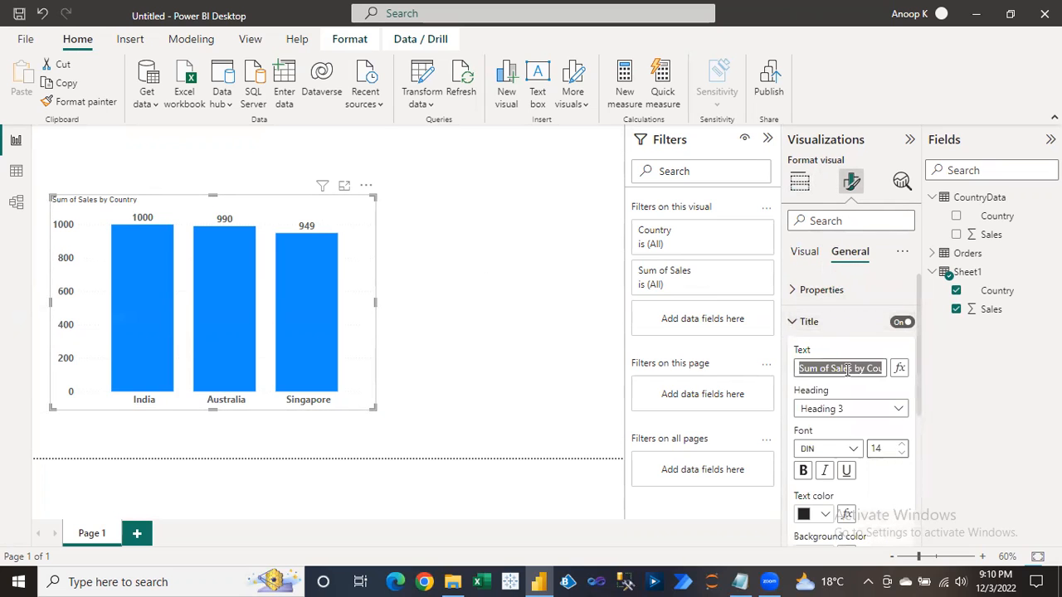
text(Top 3 )
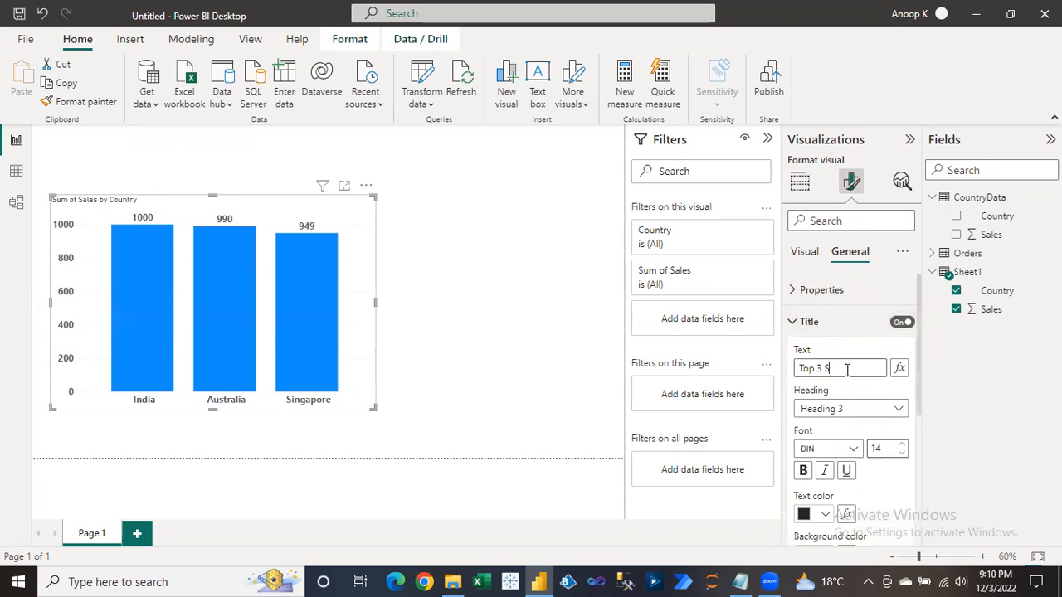
text(Sales Country)
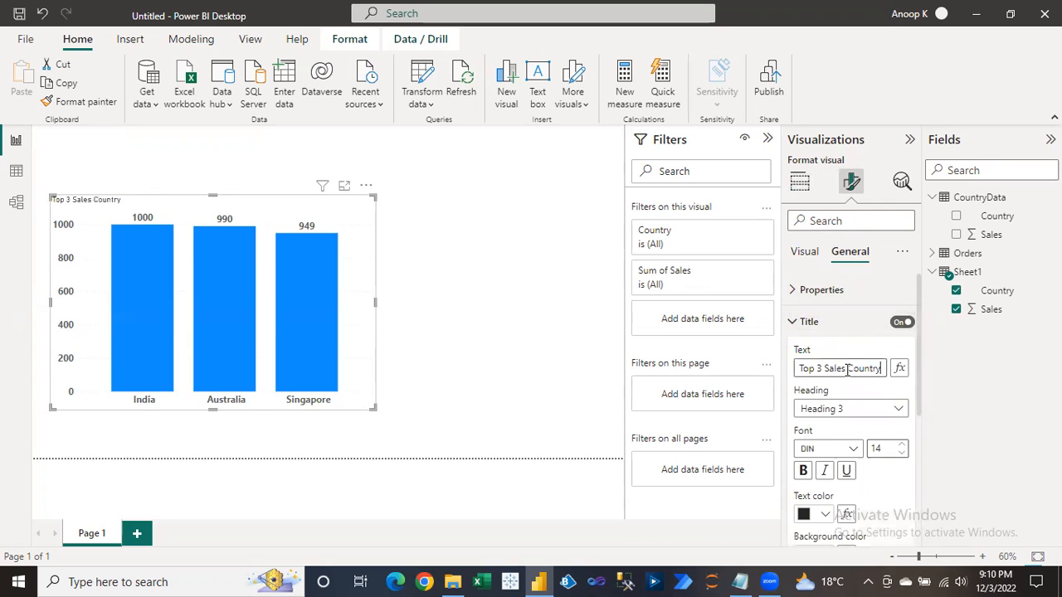
double_click(876, 448)
text(20)
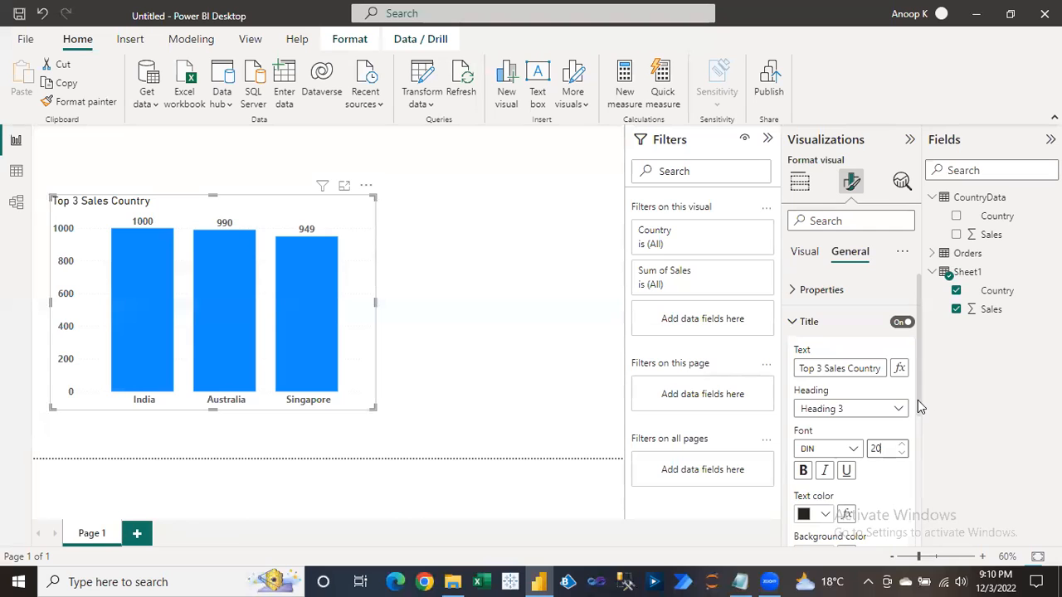
Centre the title in Segoe UI Bold, then bring up the folder with the data files.
scroll(911, 443, down, 3)
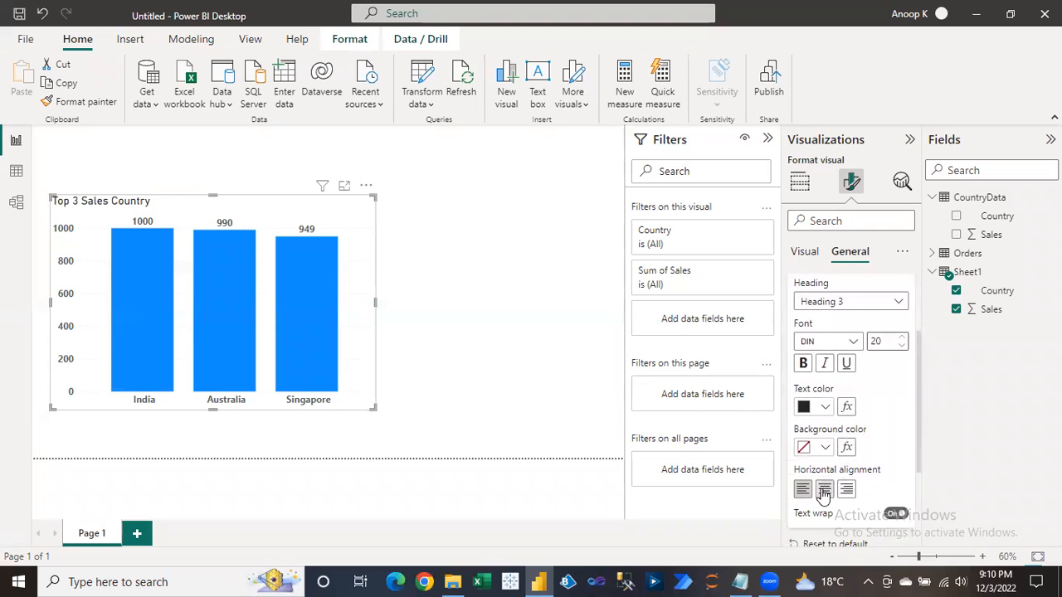
click(824, 491)
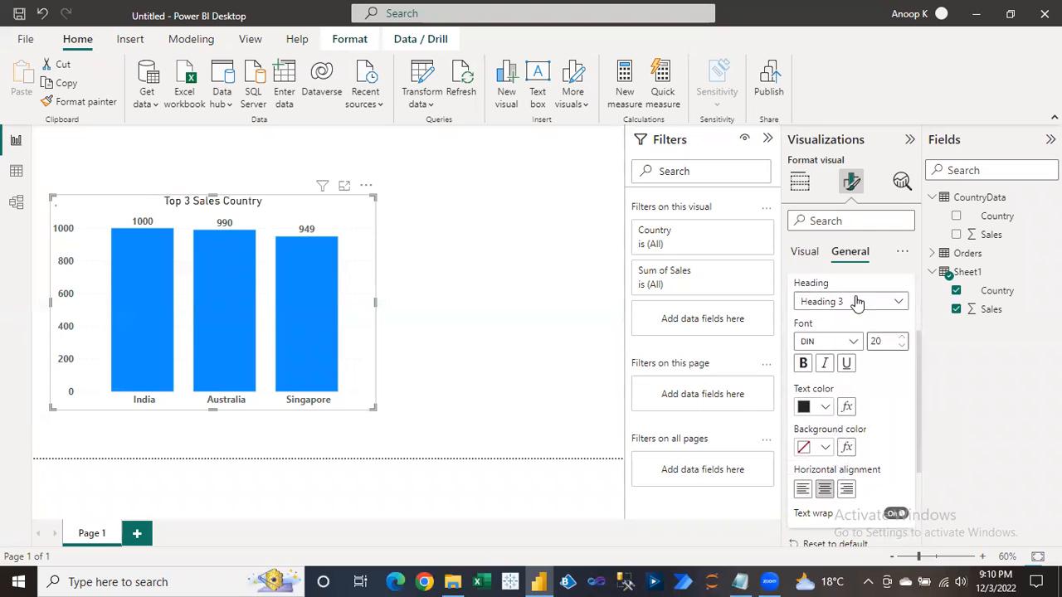
click(834, 342)
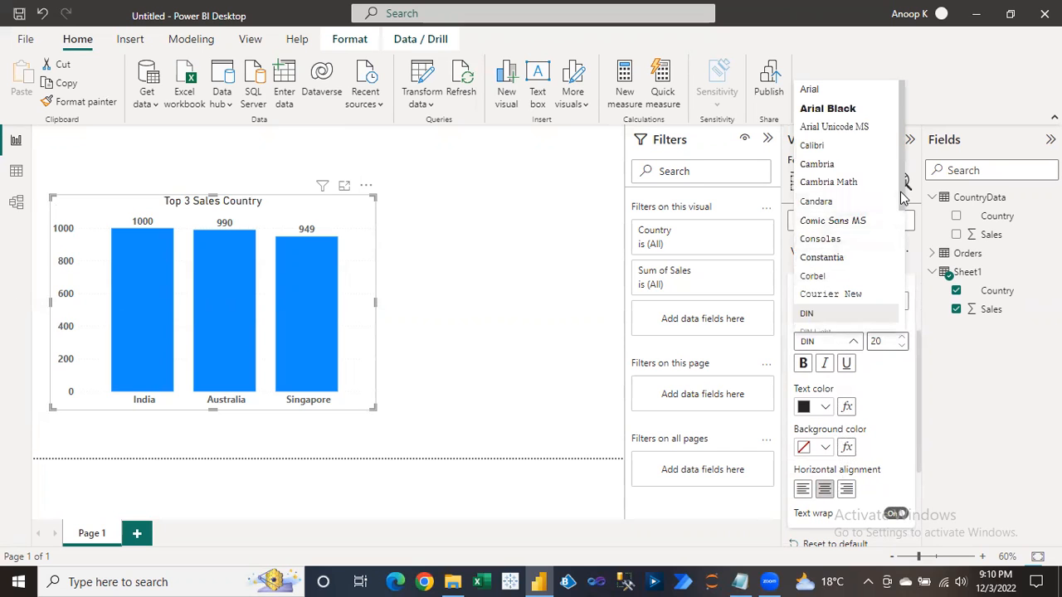
scroll(903, 197, down, 5)
click(828, 242)
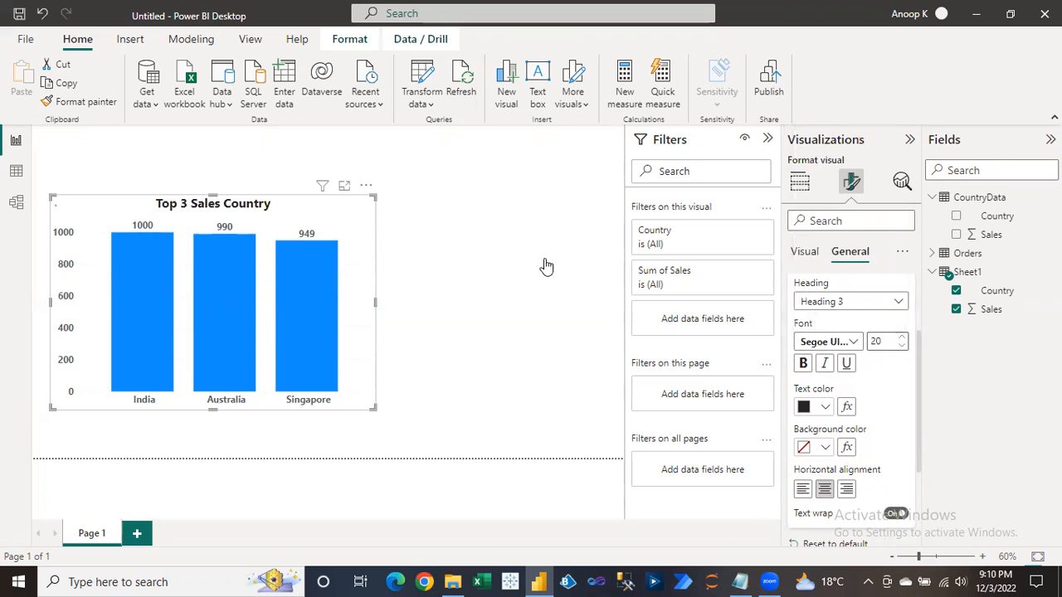
click(544, 265)
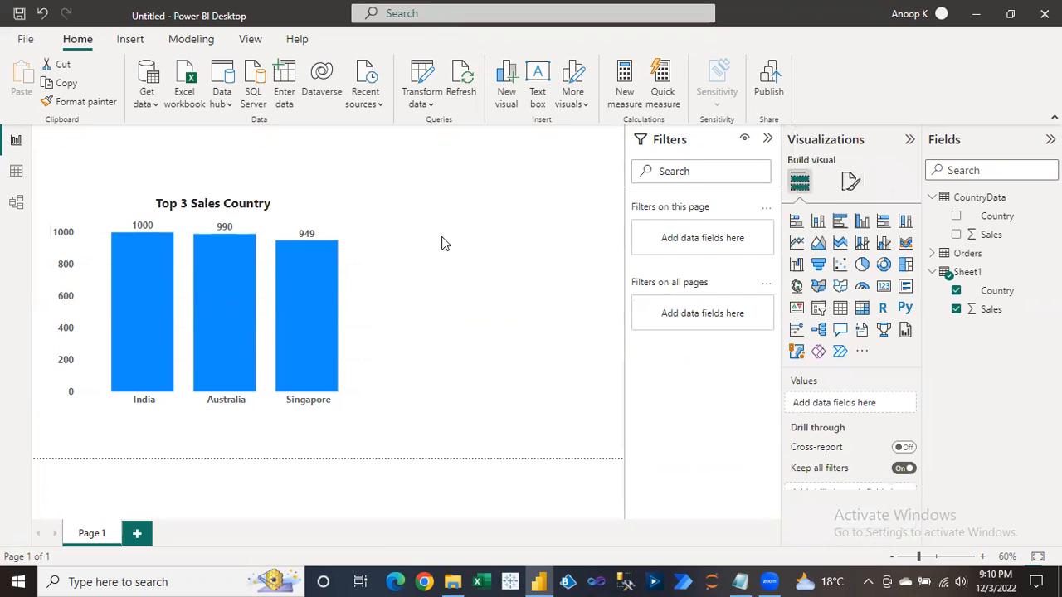
click(324, 207)
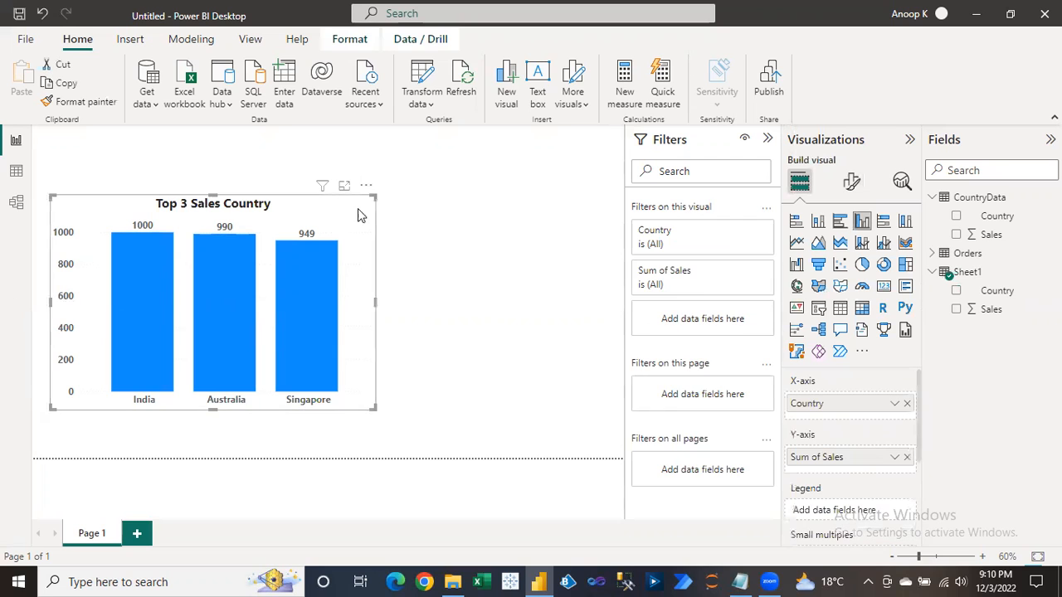
click(400, 230)
click(453, 582)
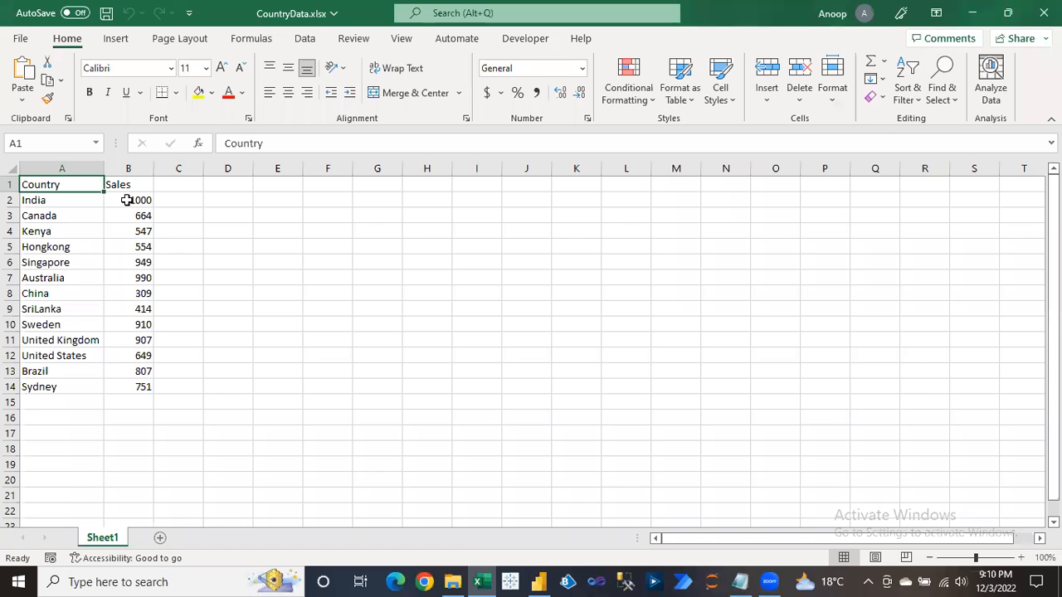
Enter 2000 as Singapore's sales in B6 and dismiss the Office activation notice.
click(131, 263)
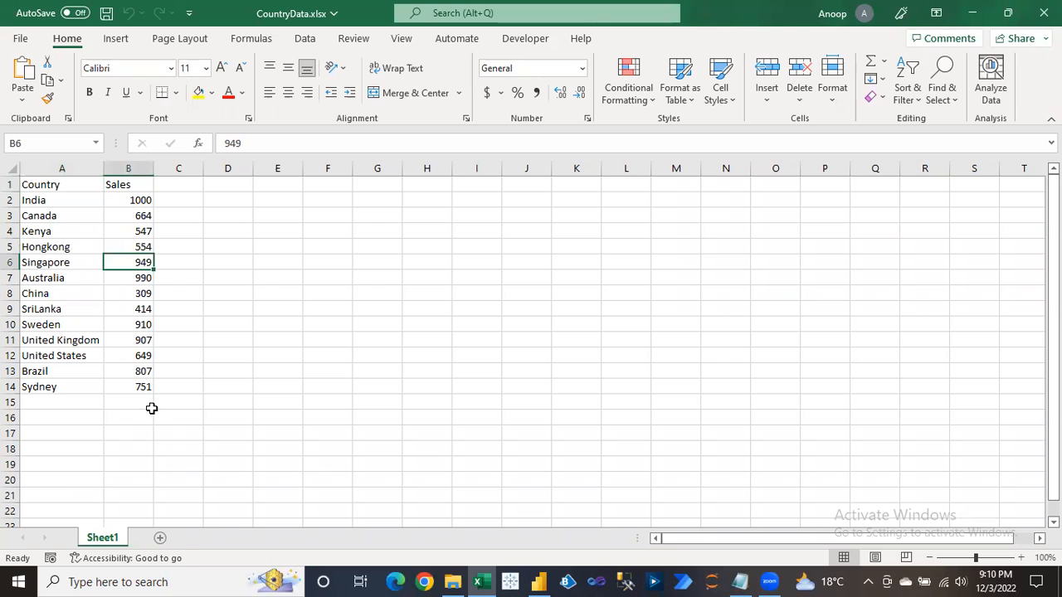
text(2000)
key(Return)
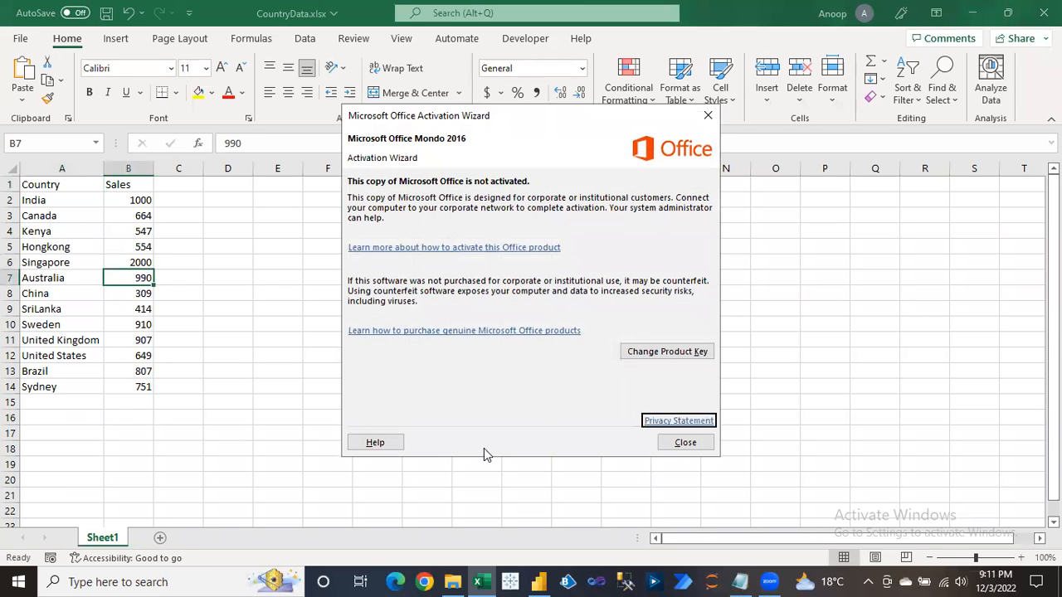
click(697, 448)
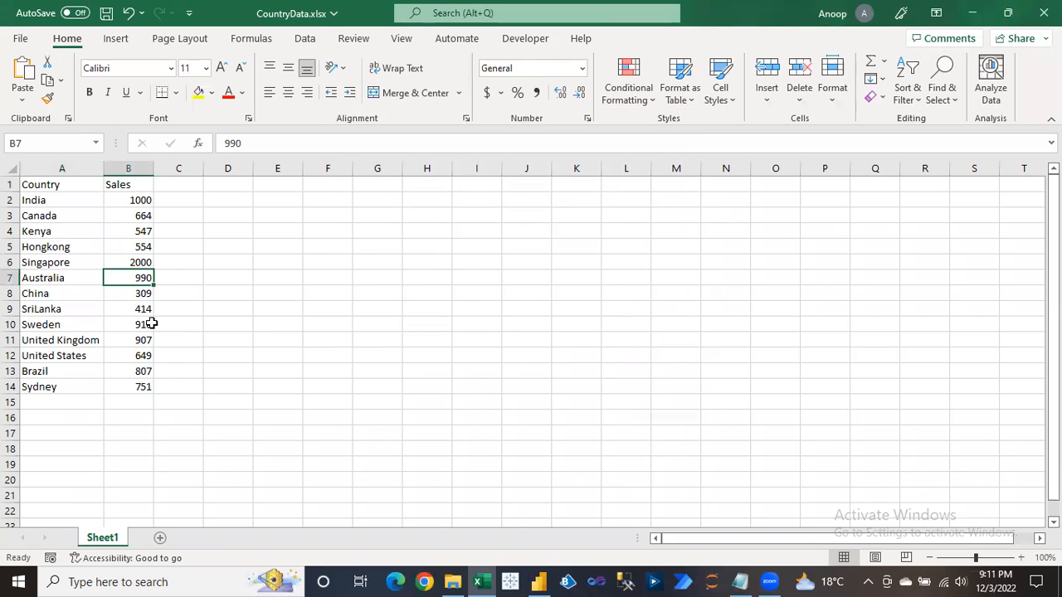
Set SriLanka's sales to 3000 and United Kingdom's to 4000, then save and exit Excel.
key(Down)
key(Down)
text(3000)
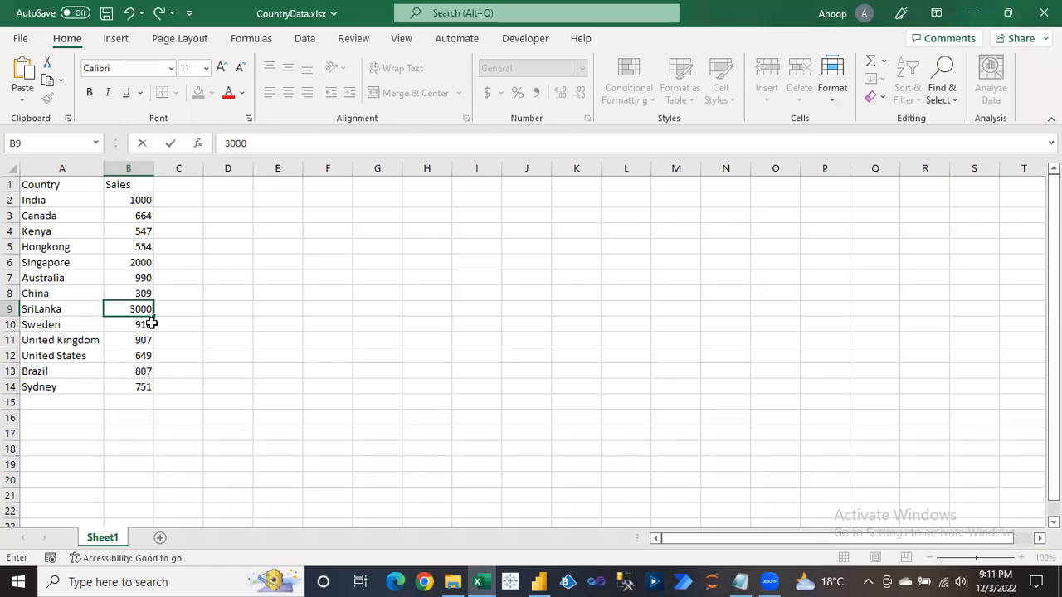
key(Return)
key(Down)
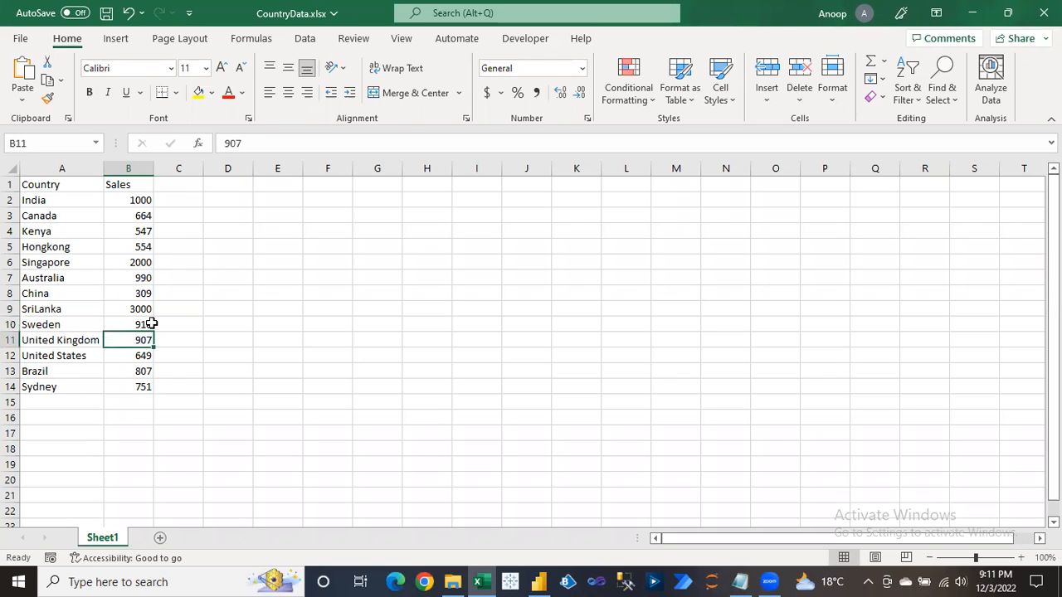
text(4000)
key(Return)
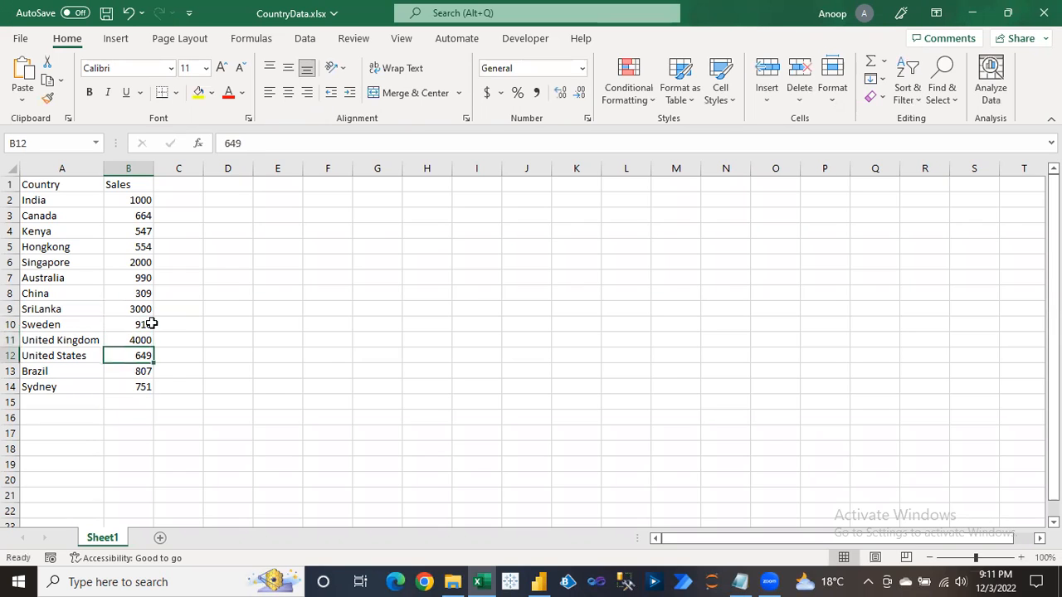
key(ctrl+s)
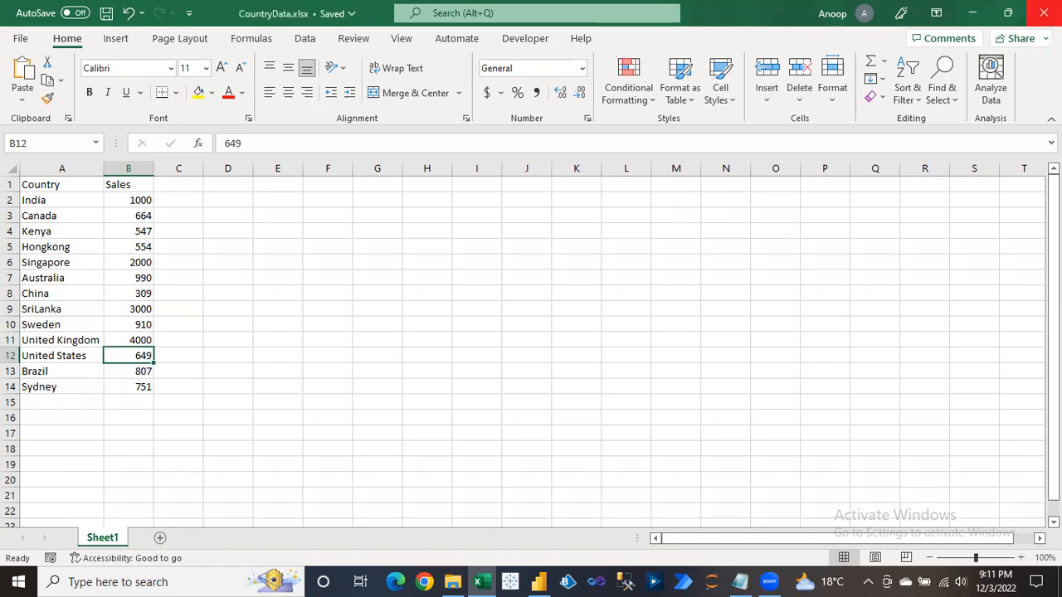
key(alt+F4)
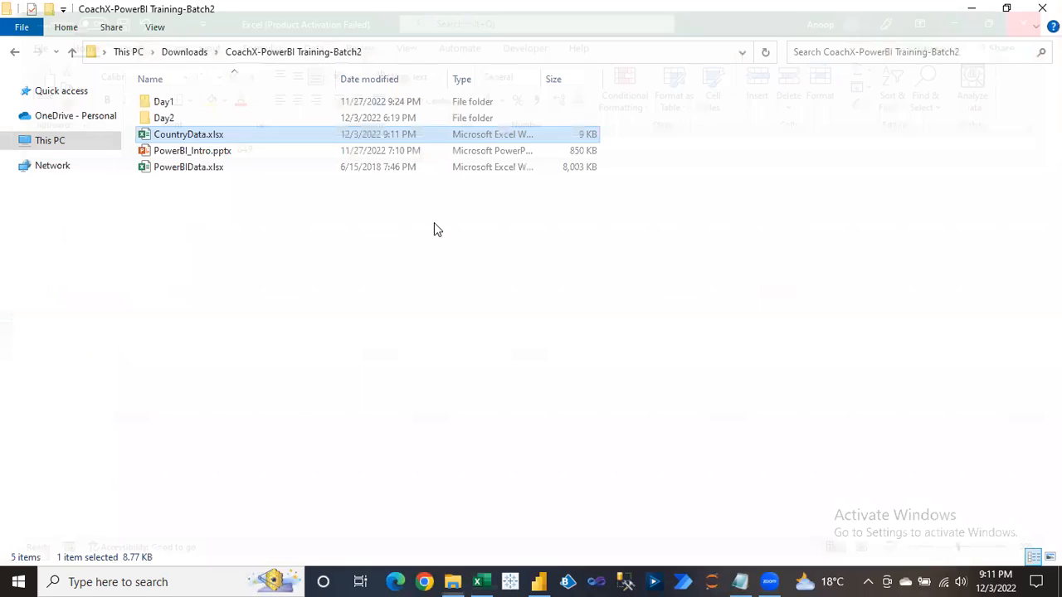
Return to the Power BI report and refresh it from the edited Excel data.
click(540, 581)
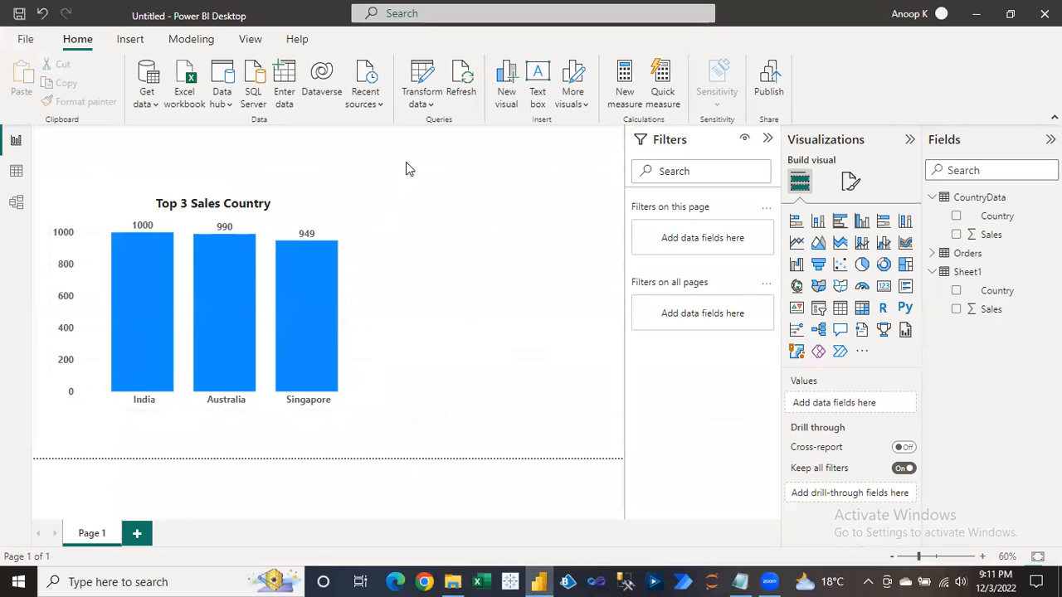
click(463, 79)
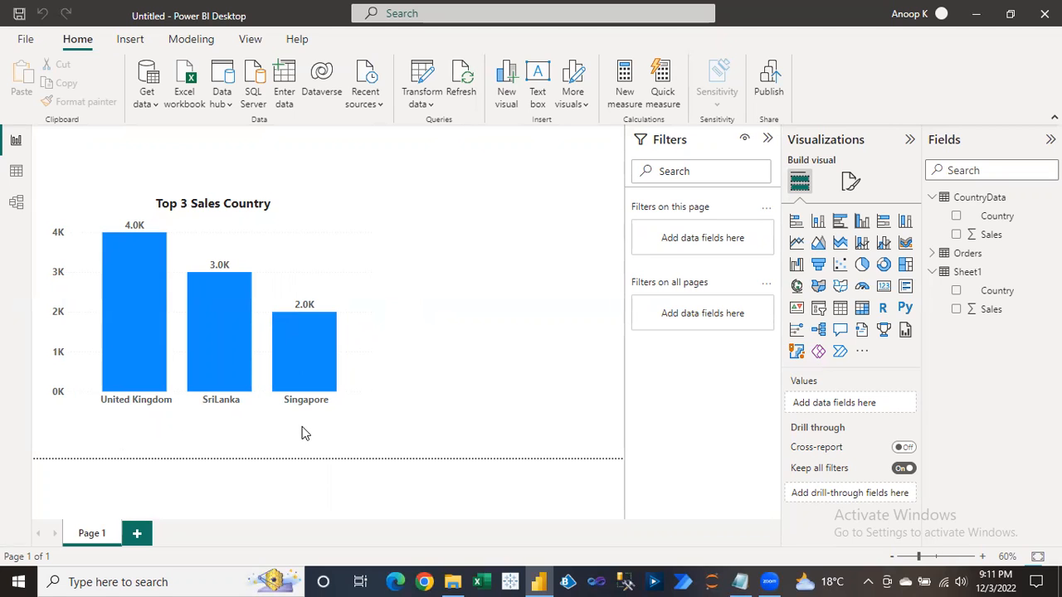
Open CountryData.xlsx and set India's sales in B2 to 5000.
click(453, 581)
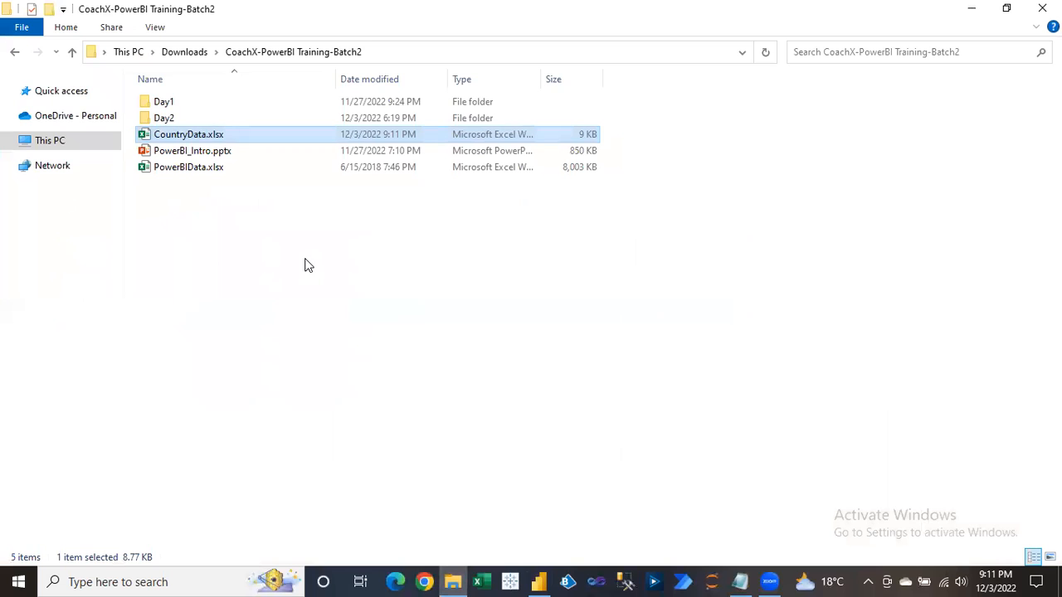
key(Return)
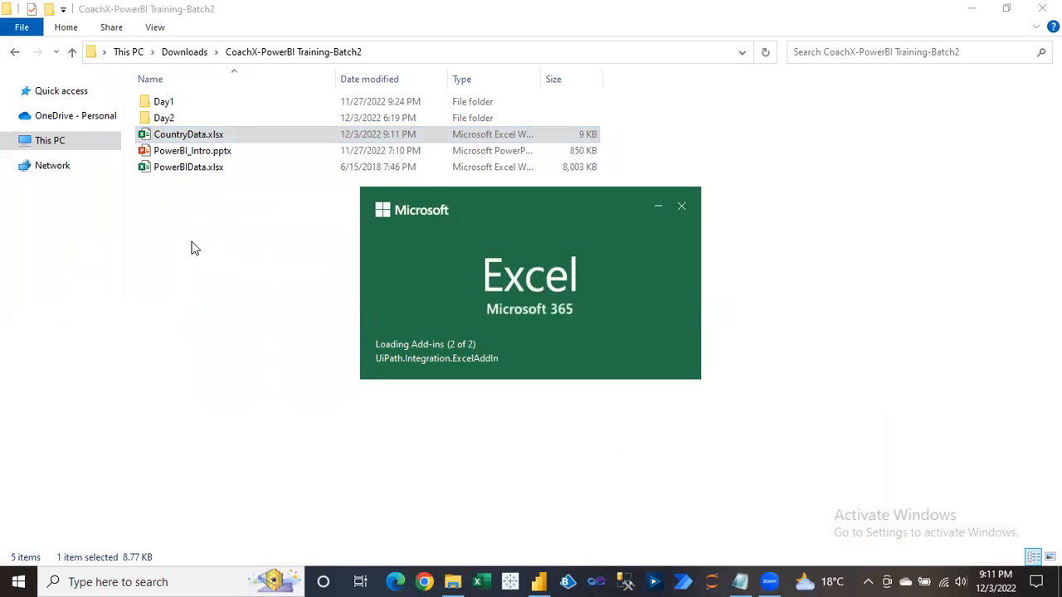
click(135, 200)
text(1)
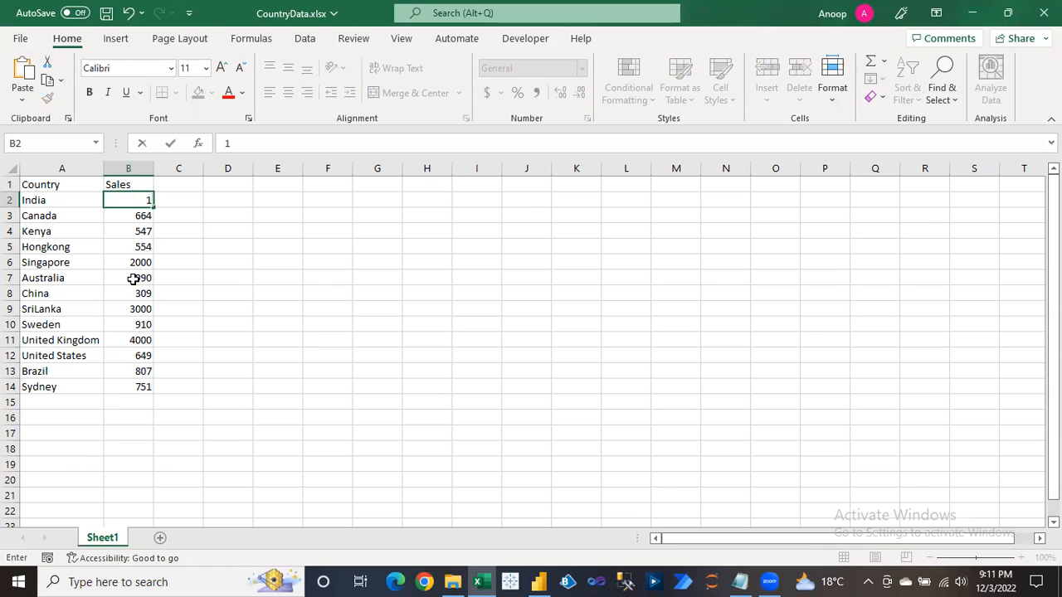
key(Escape)
text(5000)
key(Return)
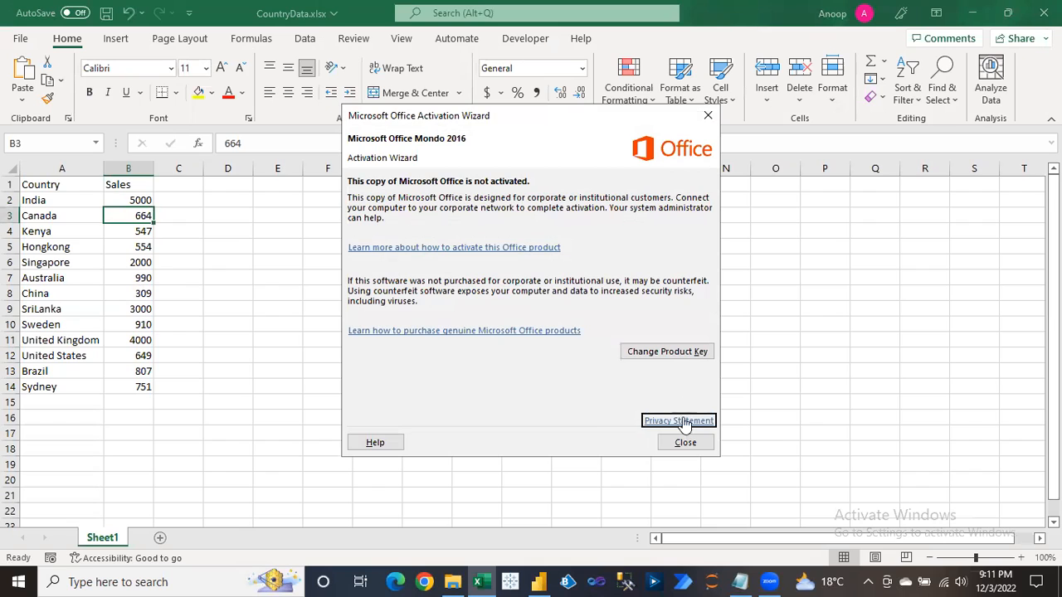
click(684, 443)
Set Sydney's sales to 4300 and United States' to 2500, then save and close Excel.
click(131, 387)
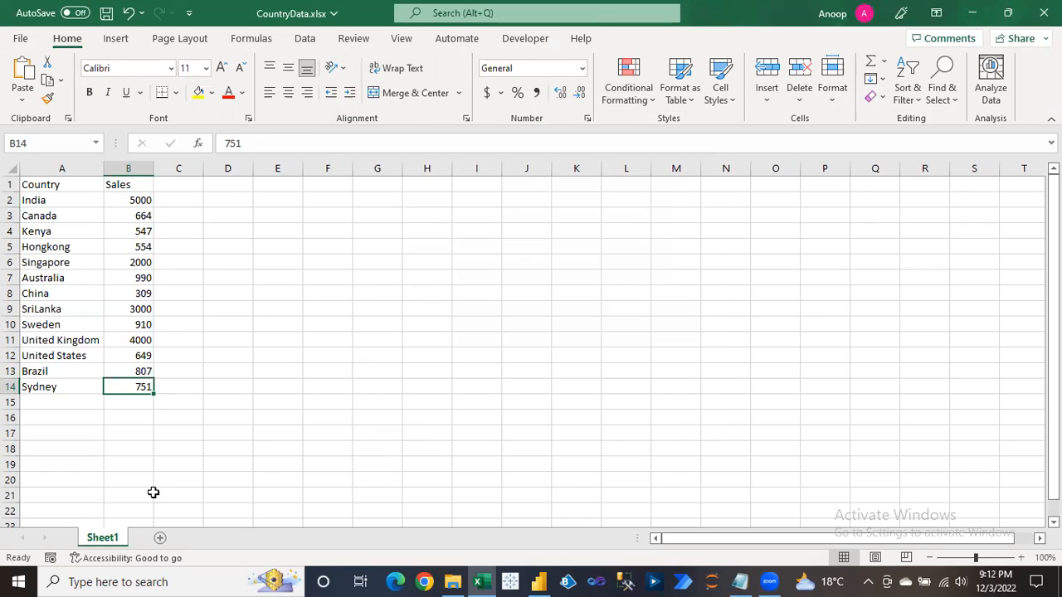
text(4300)
key(Return)
key(Up)
key(Up)
key(Up)
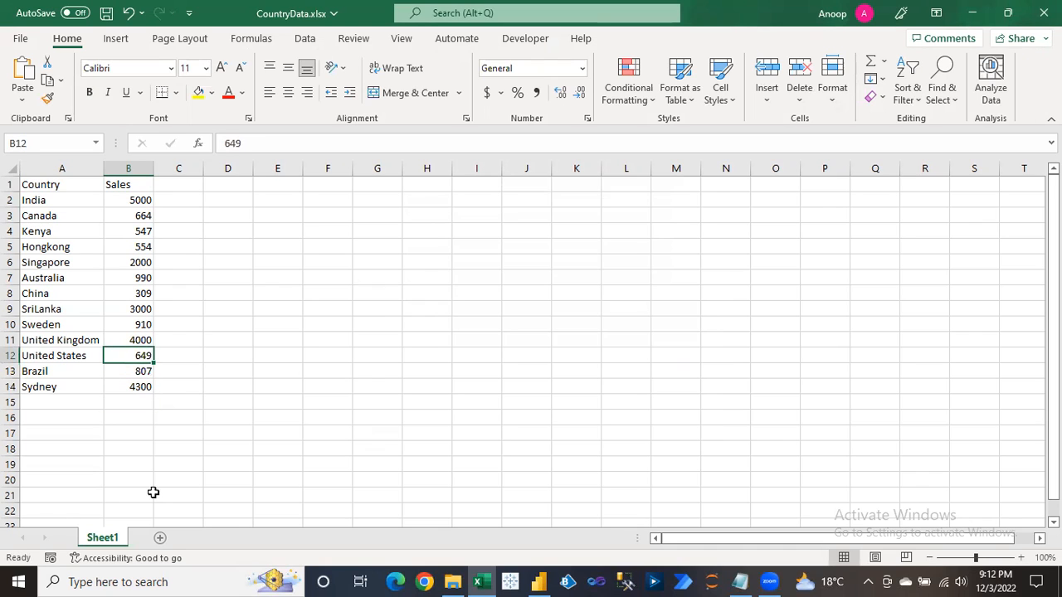
text(2500)
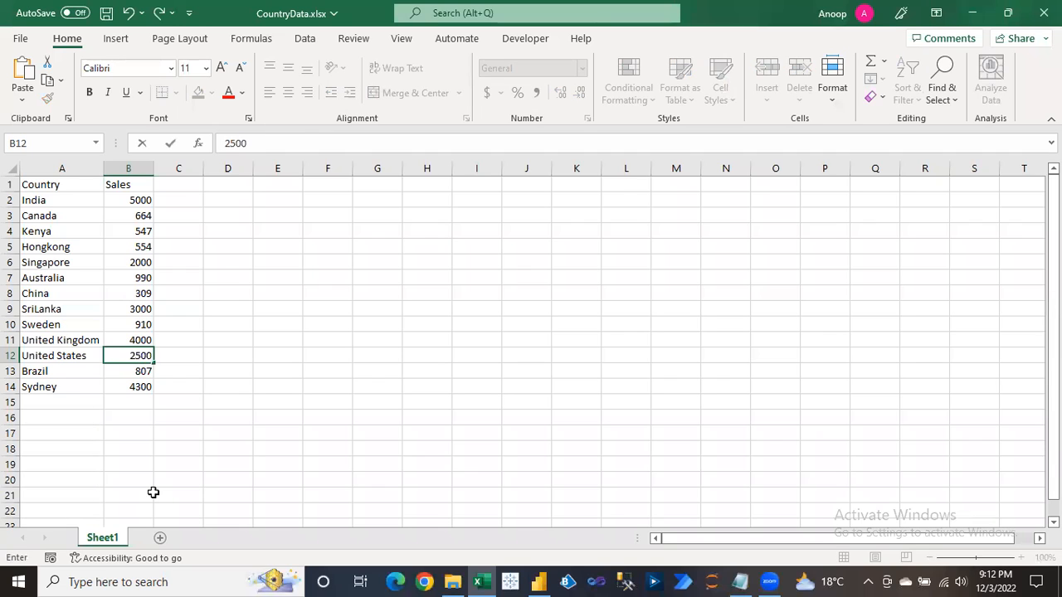
key(Return)
key(Up)
key(ctrl+s)
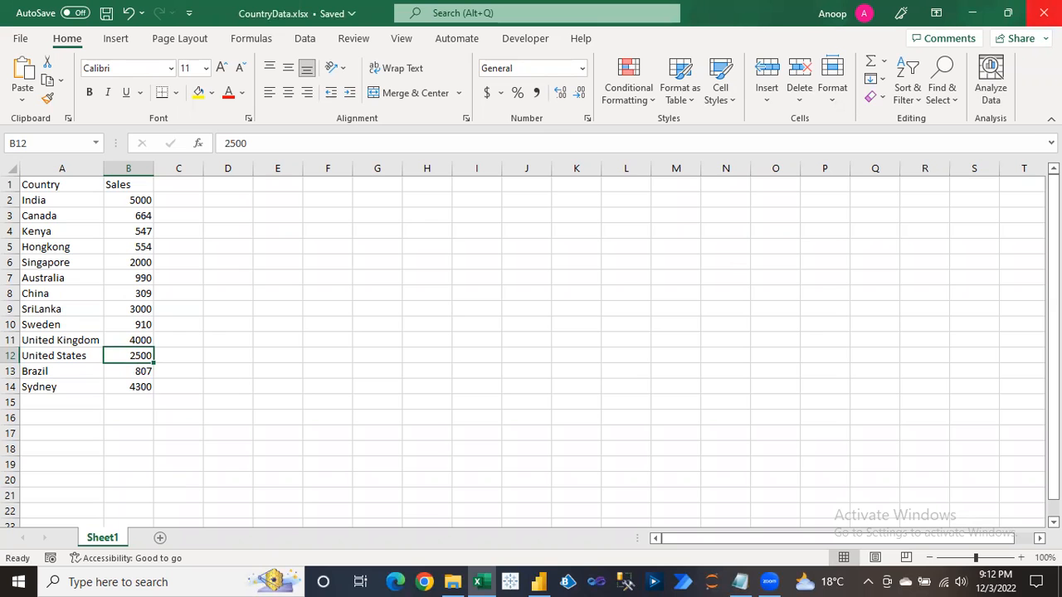
click(1044, 12)
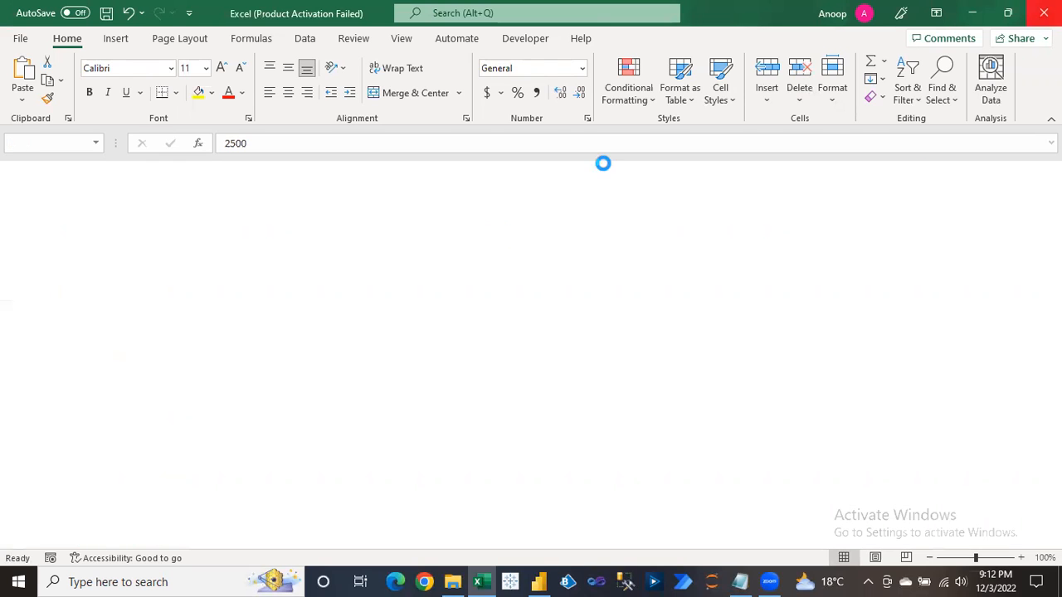
key(alt+Tab)
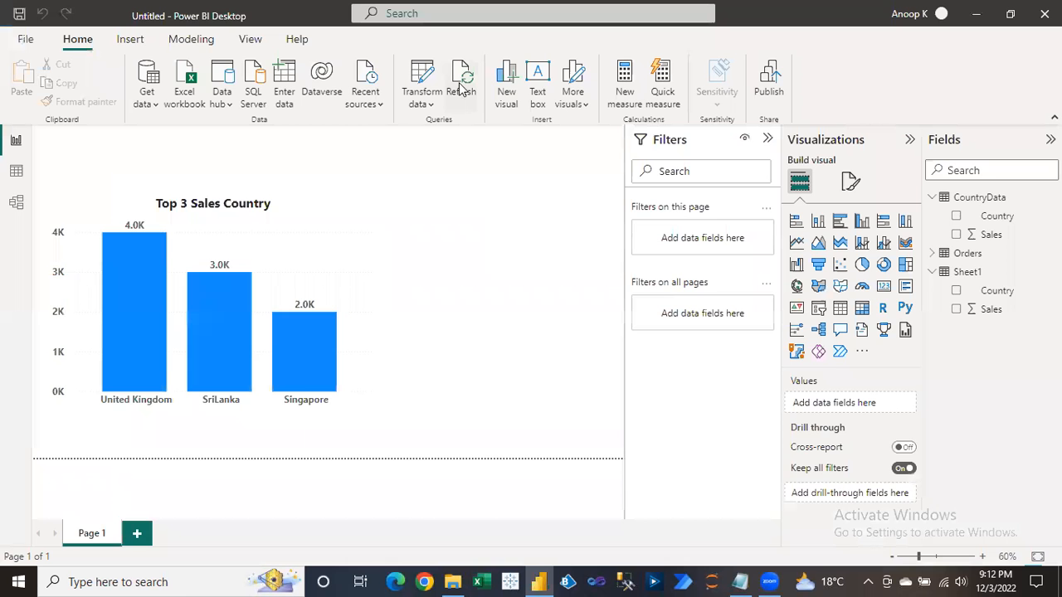
Collapse the CountryData table in the Fields pane.
click(932, 197)
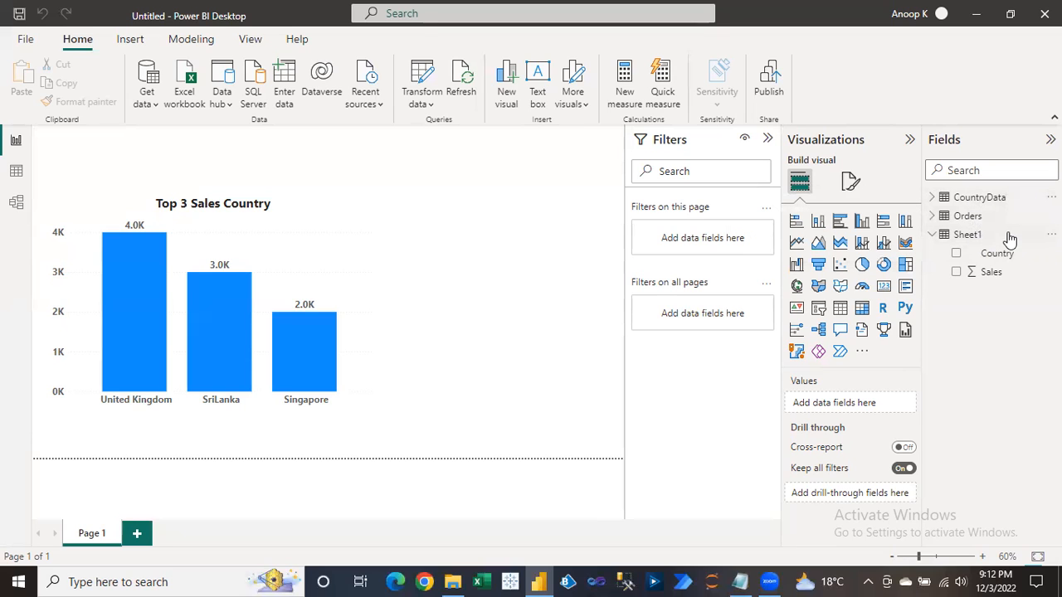
mouse_move(1019, 239)
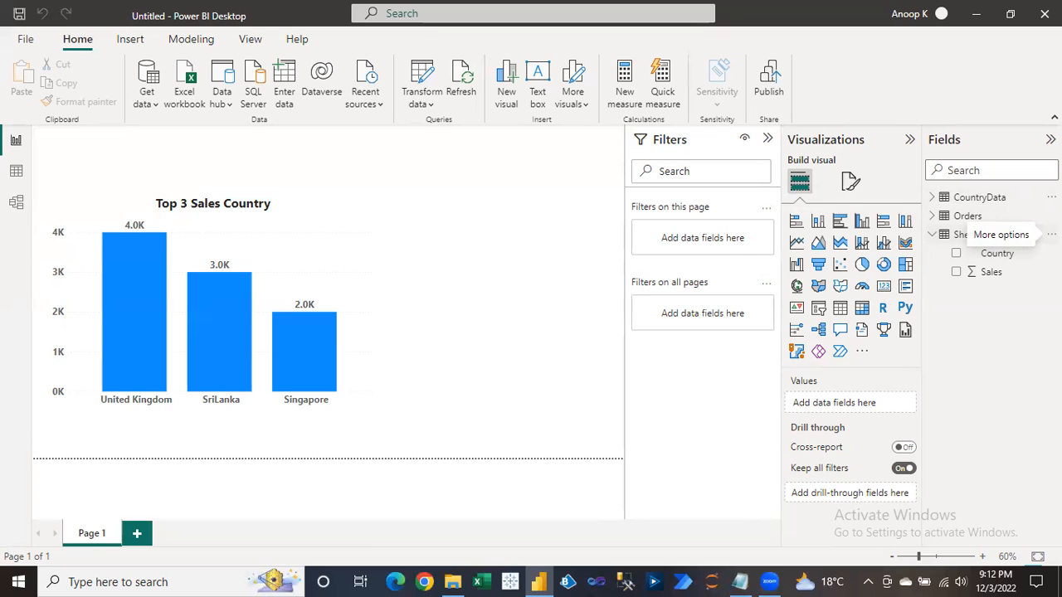
Refresh the Sheet1 table's data so the chart shows India, Sydney, United Kingdom, then collapse Sheet1.
click(1052, 235)
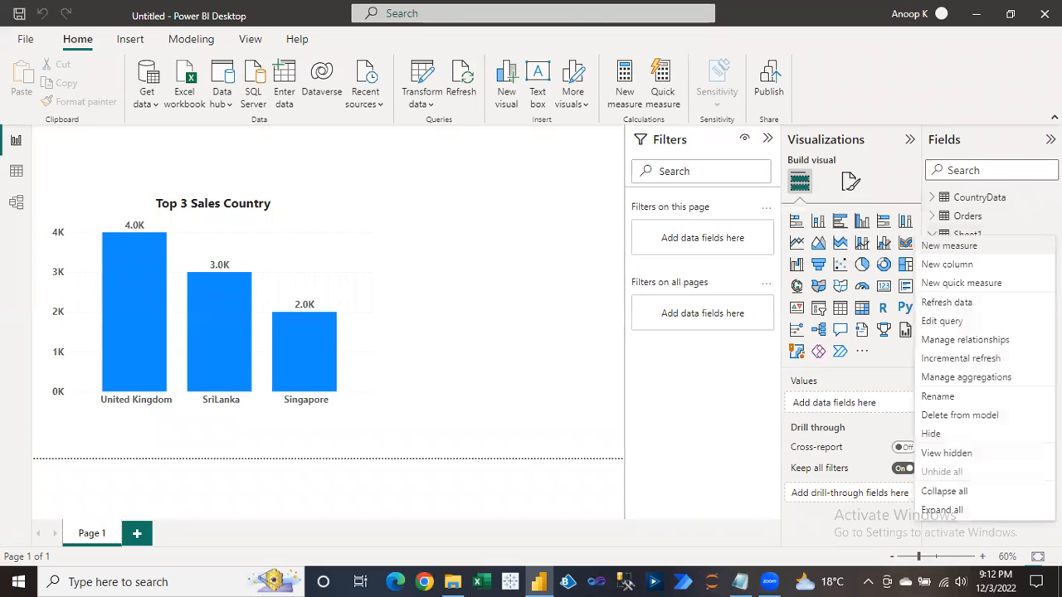
click(963, 302)
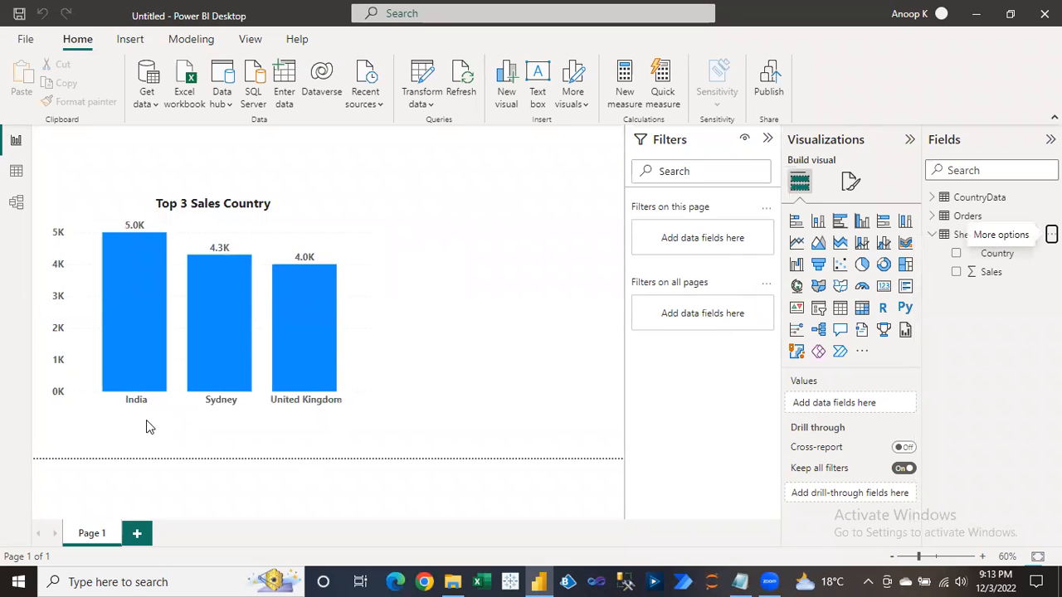
mouse_move(202, 323)
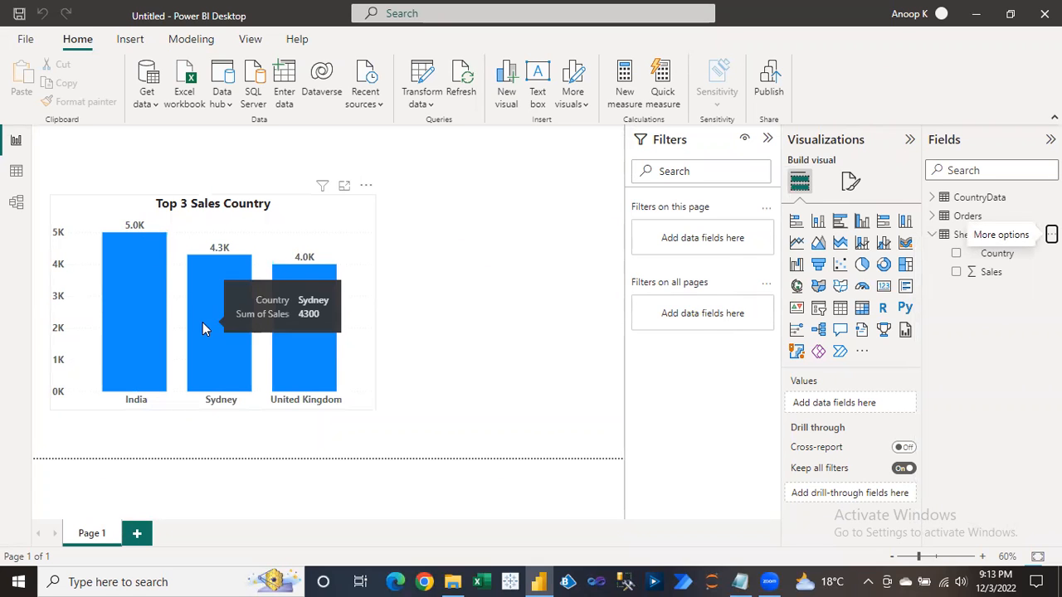
mouse_move(276, 303)
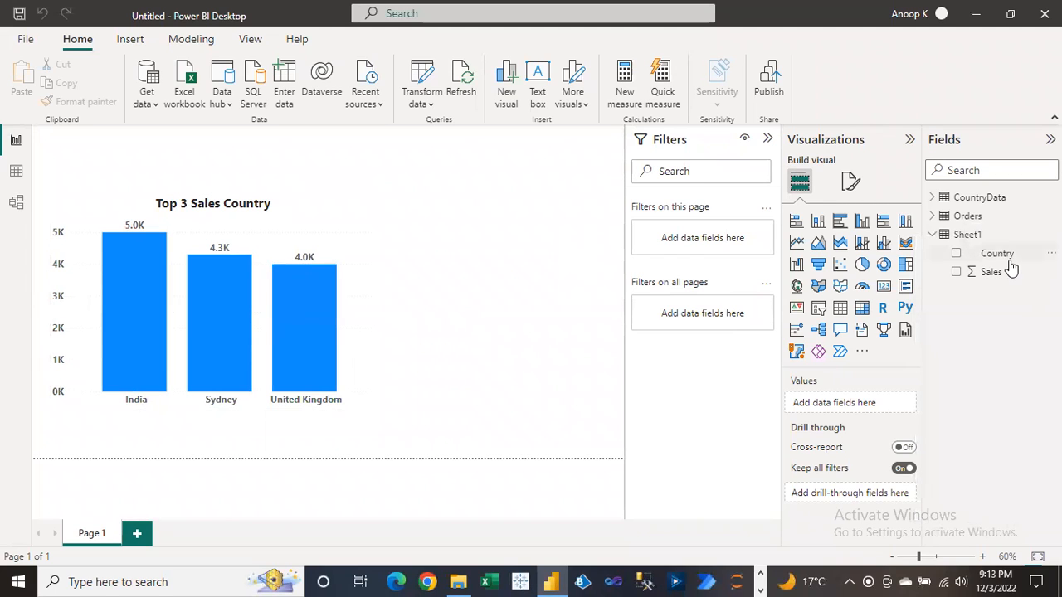
click(932, 235)
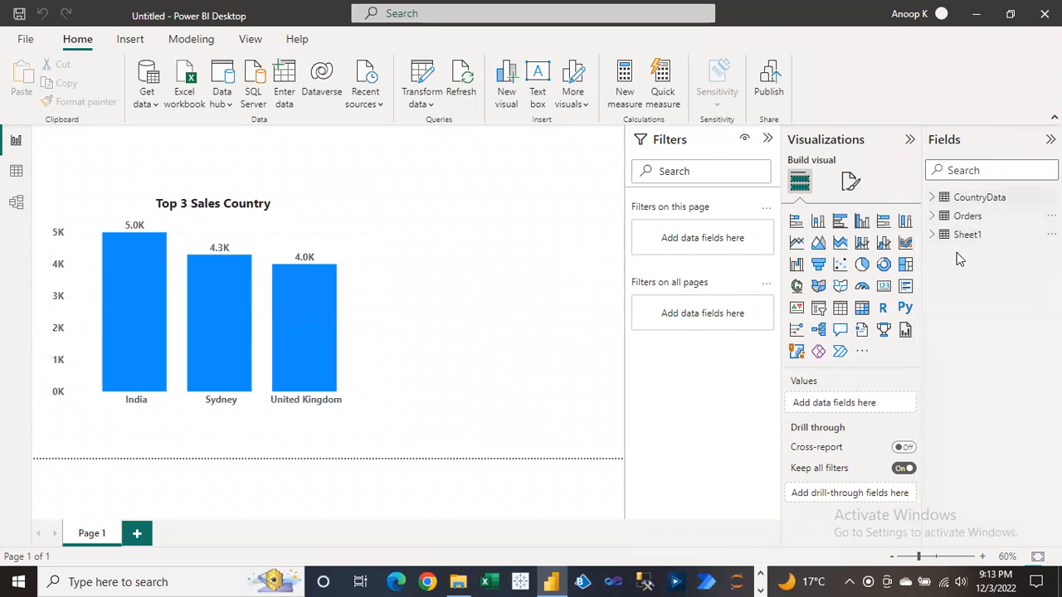
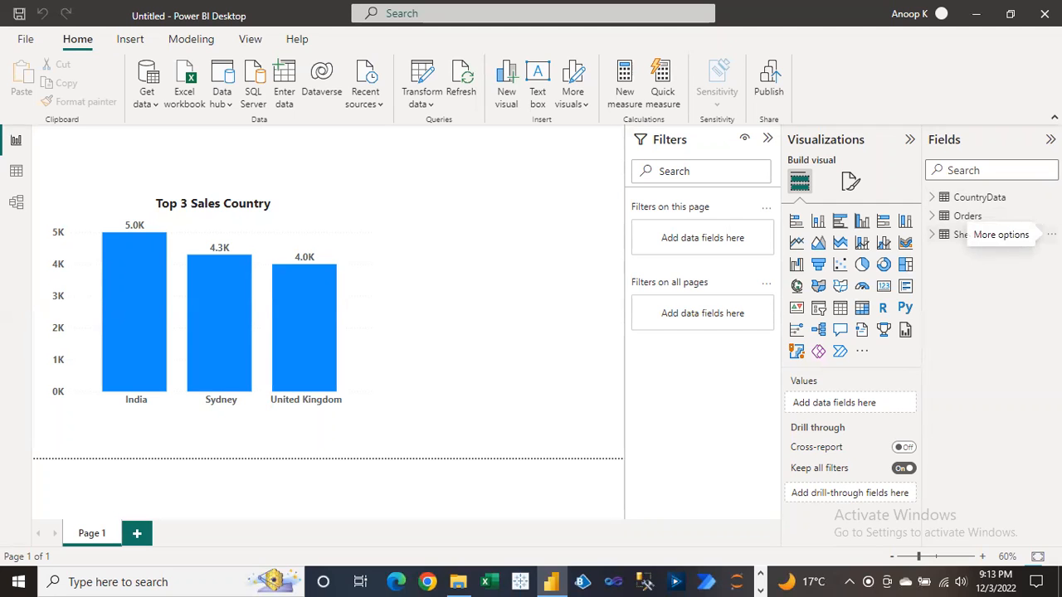
Refresh the Sheet1 table's data and shrink the Top 3 Sales Country chart.
click(1050, 235)
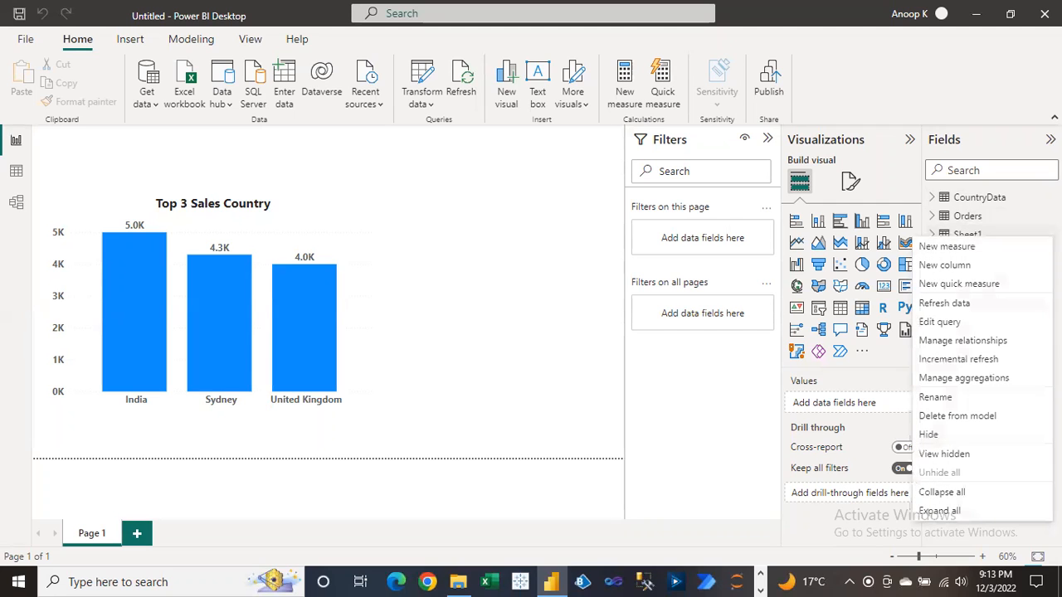
click(953, 303)
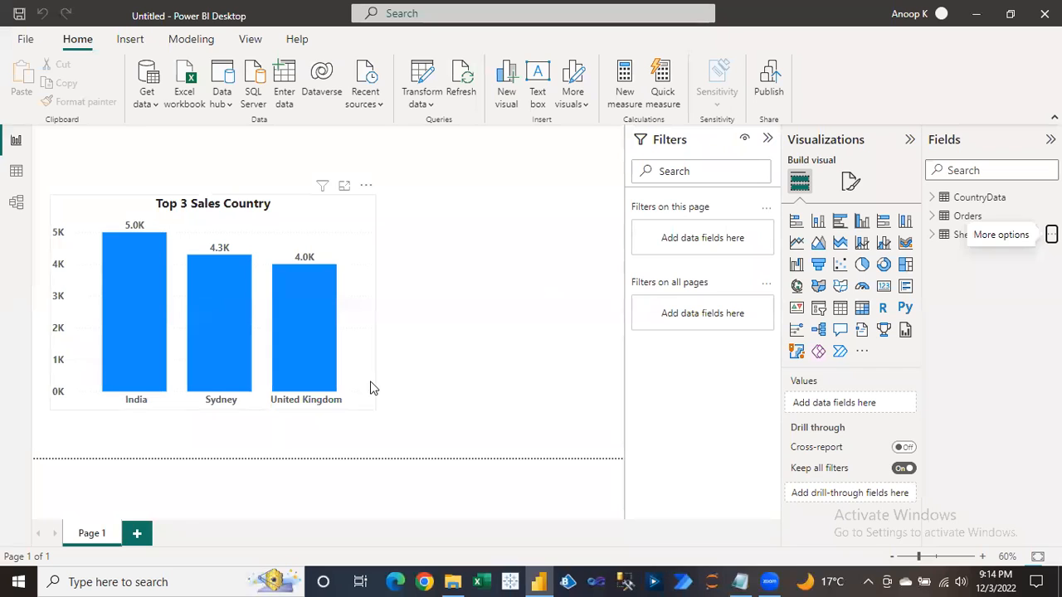
click(368, 404)
drag(368, 404, 327, 373)
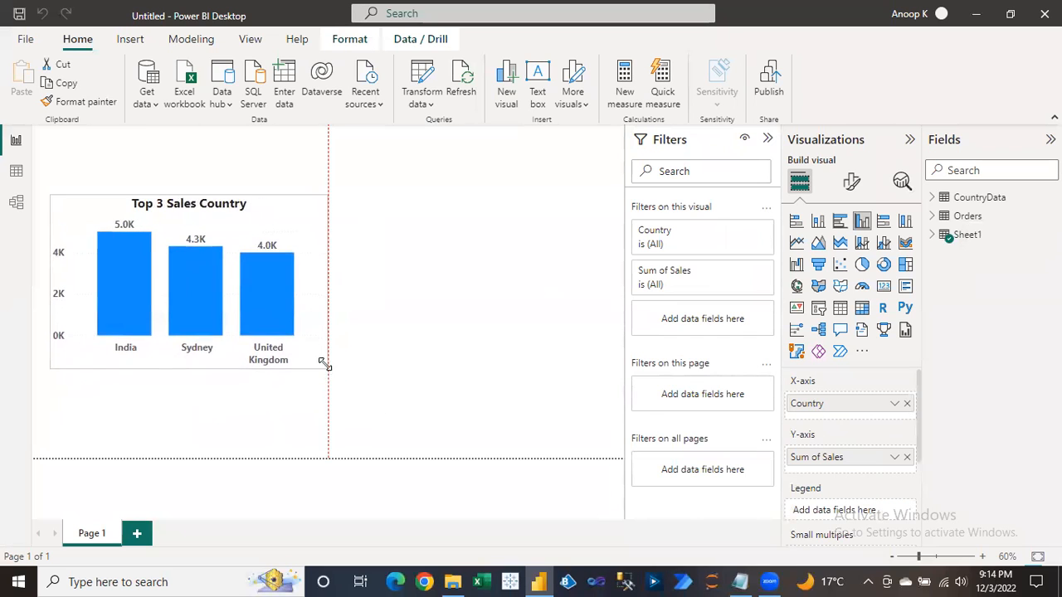
click(382, 347)
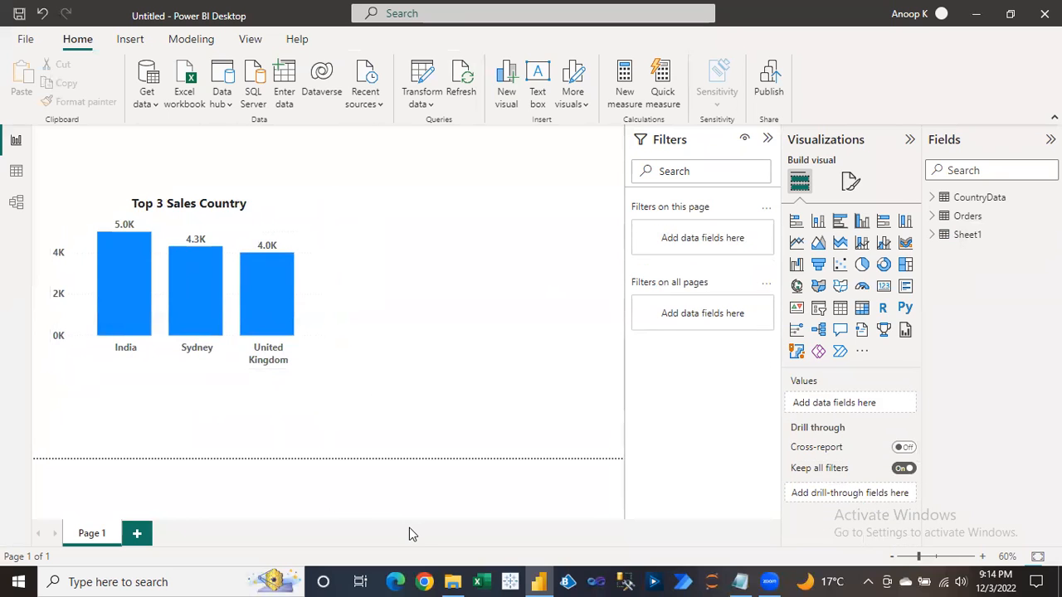
Move the chart to the page's top-left, then open Transform data in Power Query.
click(254, 204)
drag(252, 205, 237, 172)
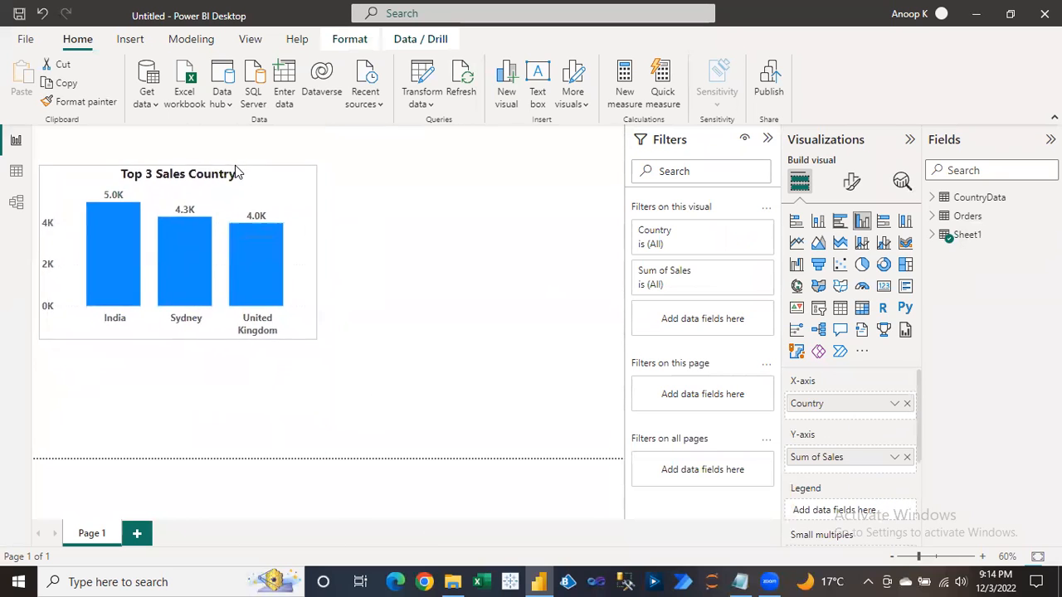
click(398, 259)
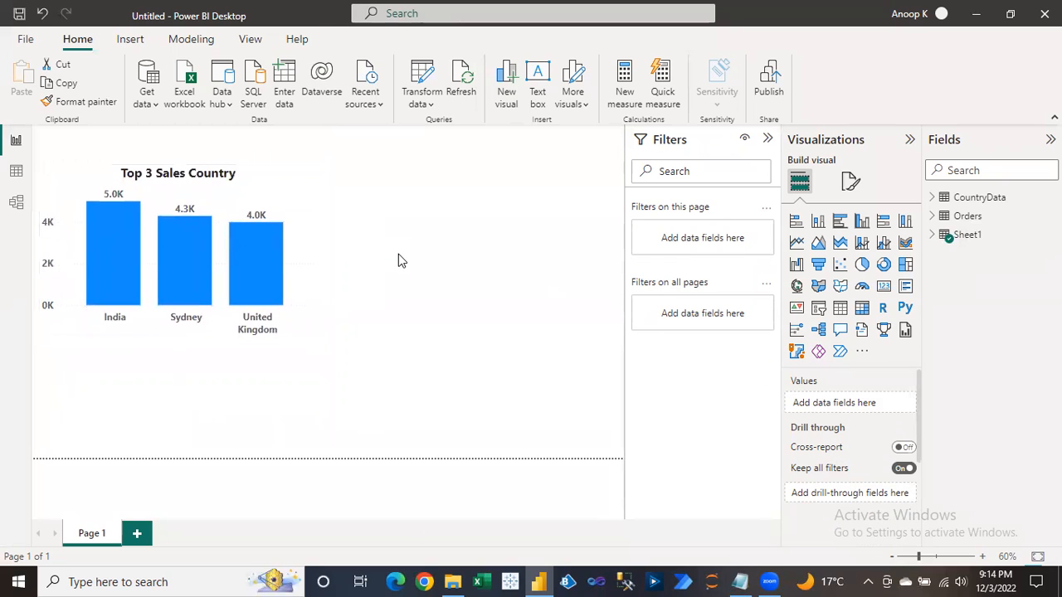
click(422, 73)
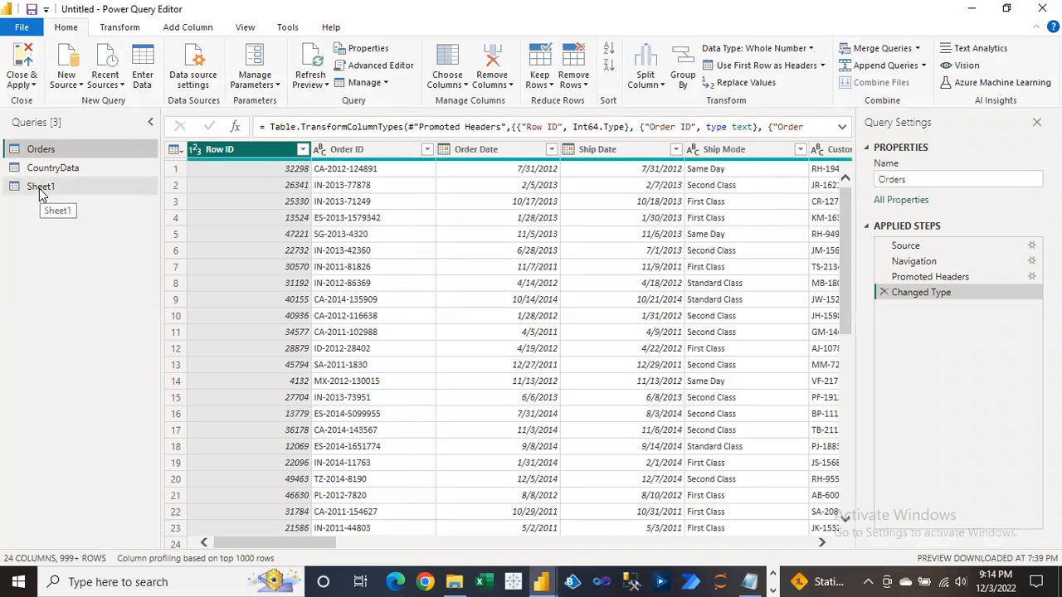
Inspect the Sheet1 query's applied steps, then duplicate it as Sheet1 (2).
click(40, 187)
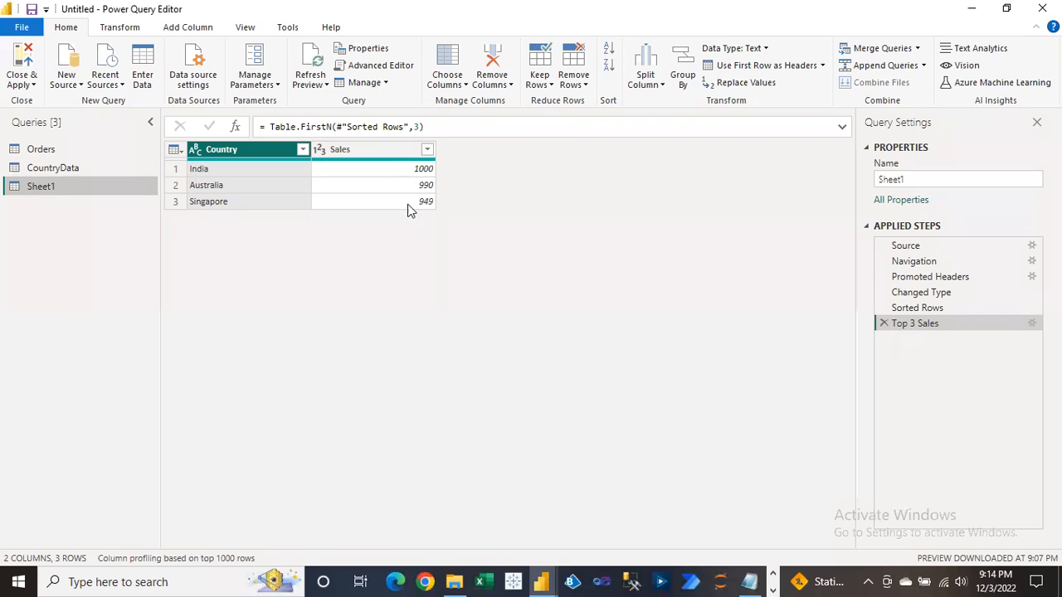
click(919, 296)
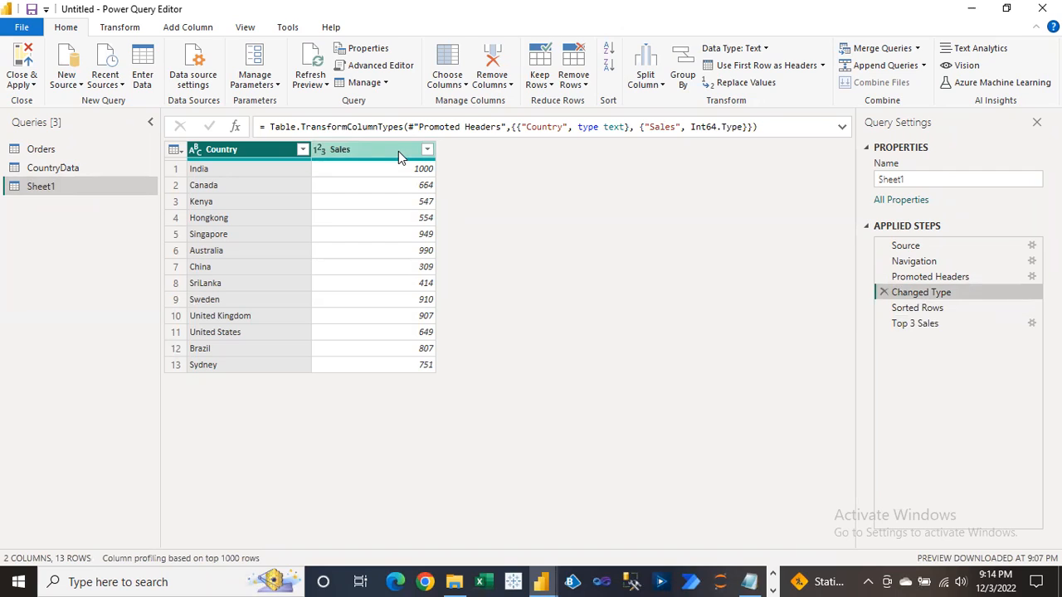
right_click(923, 295)
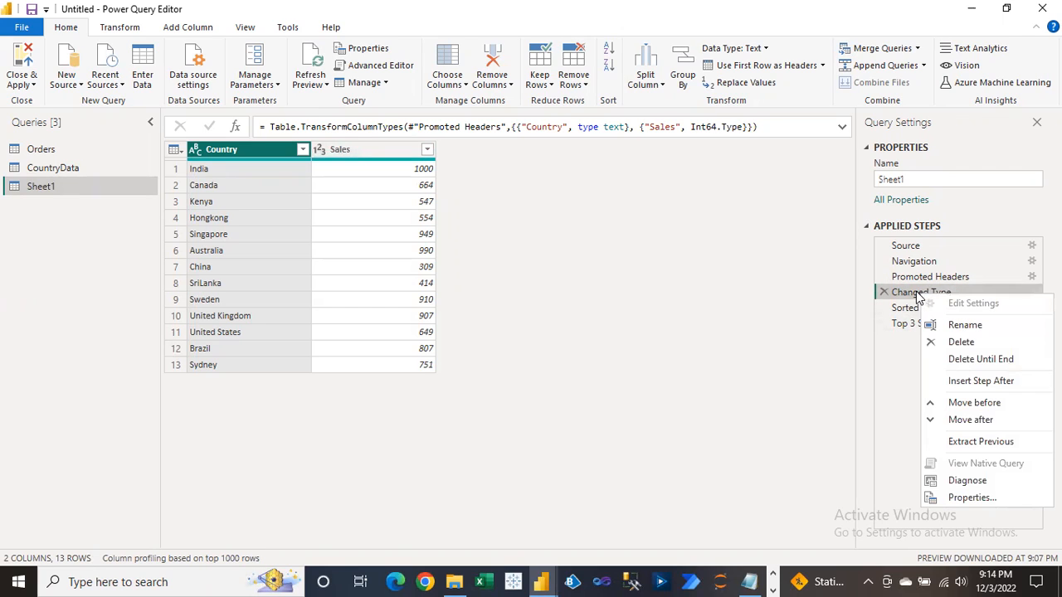
click(916, 297)
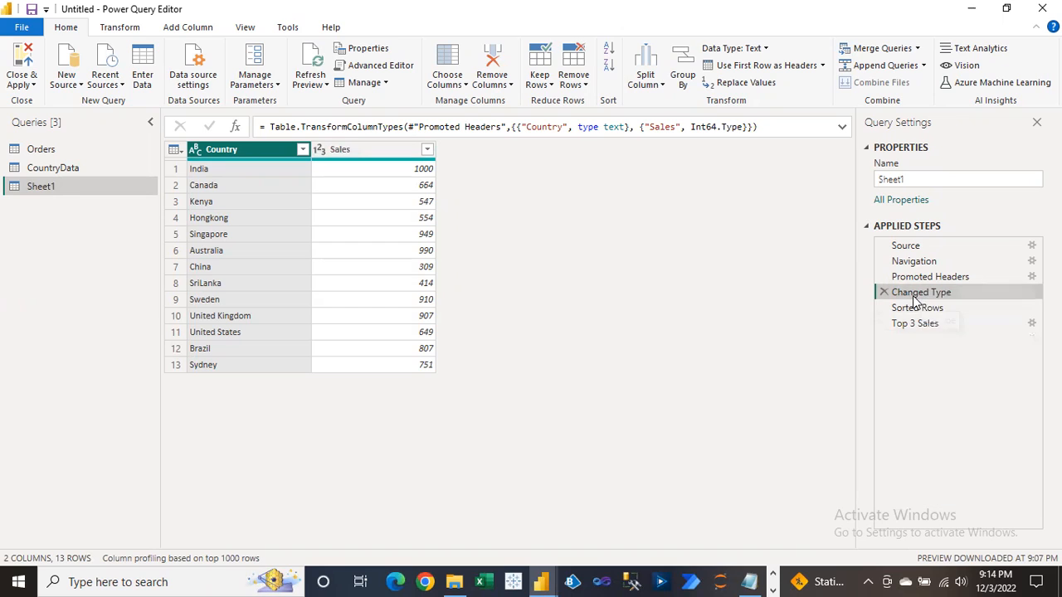
click(398, 156)
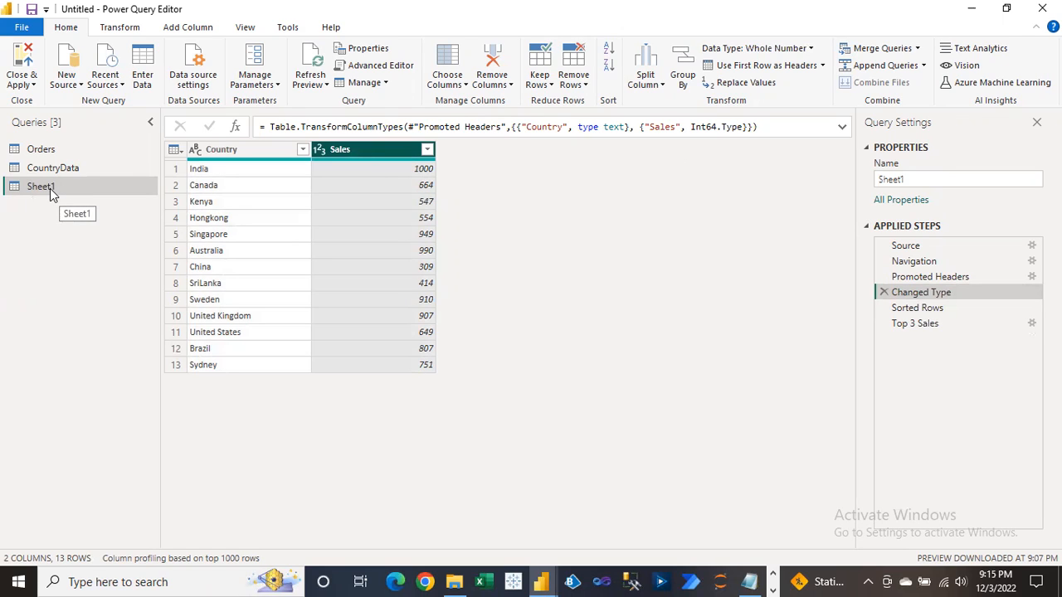
click(384, 84)
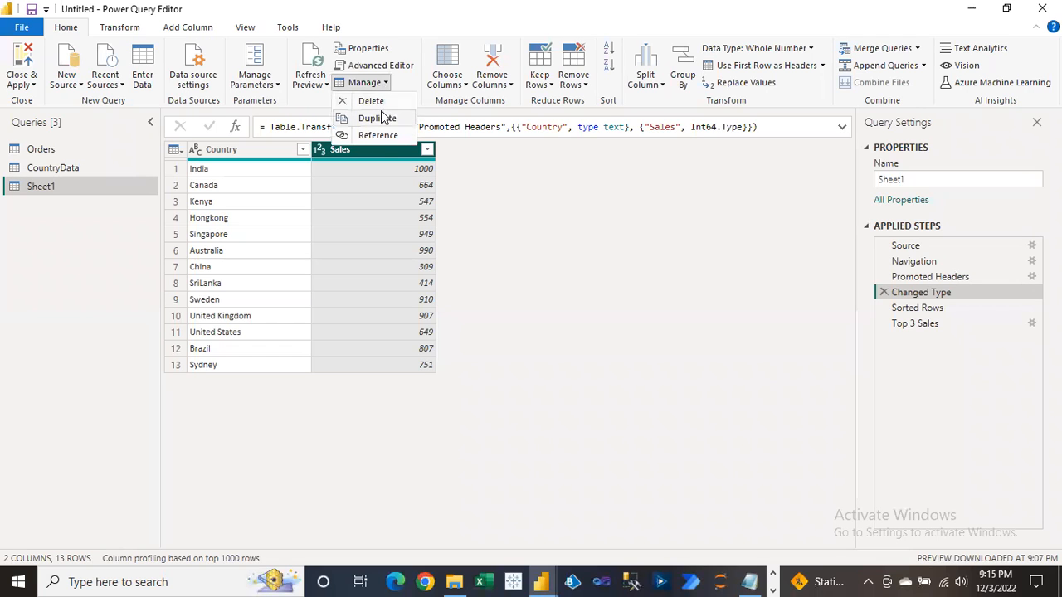
click(381, 85)
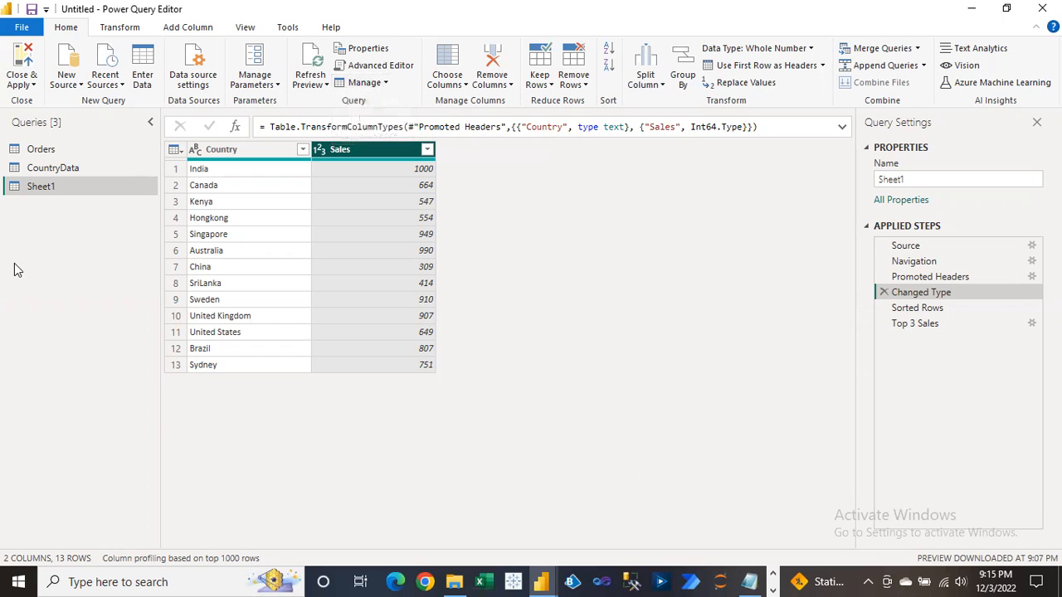
click(386, 84)
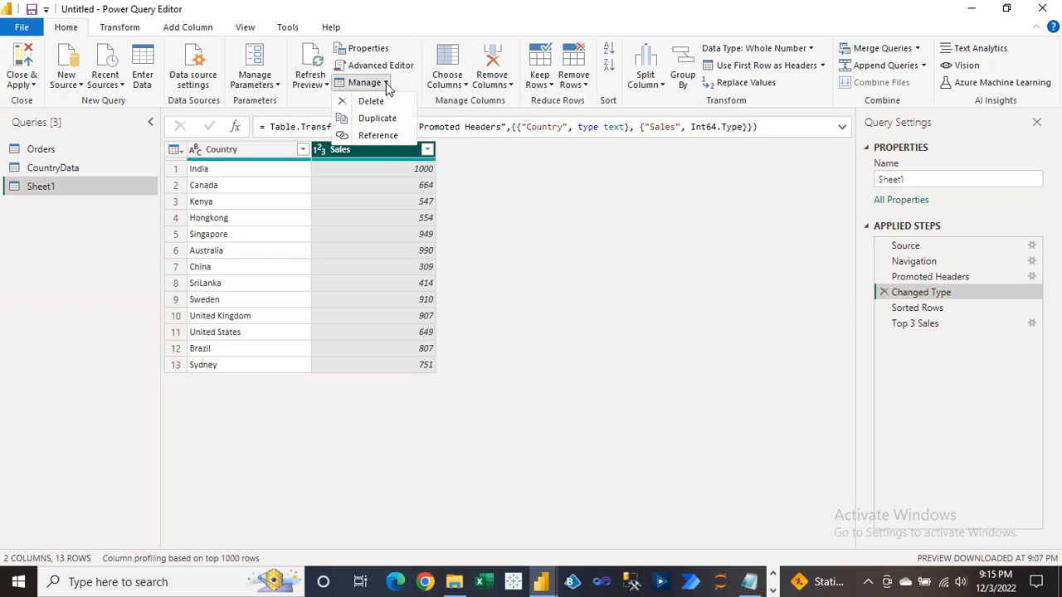
click(383, 121)
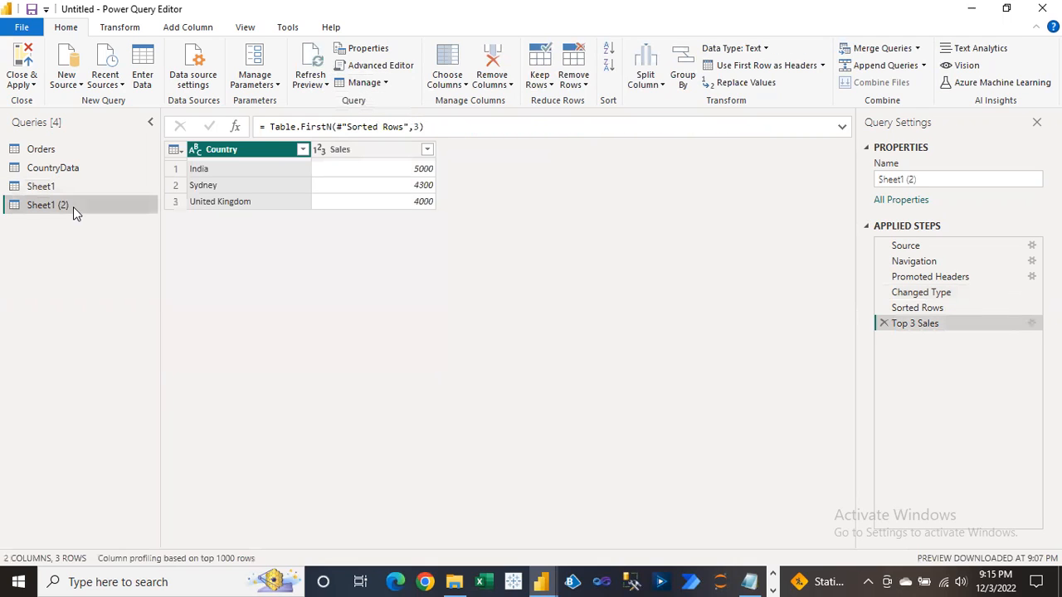
Rename the duplicate query to Sheet1-Copy after the name Sheet1.1 is rejected.
click(905, 247)
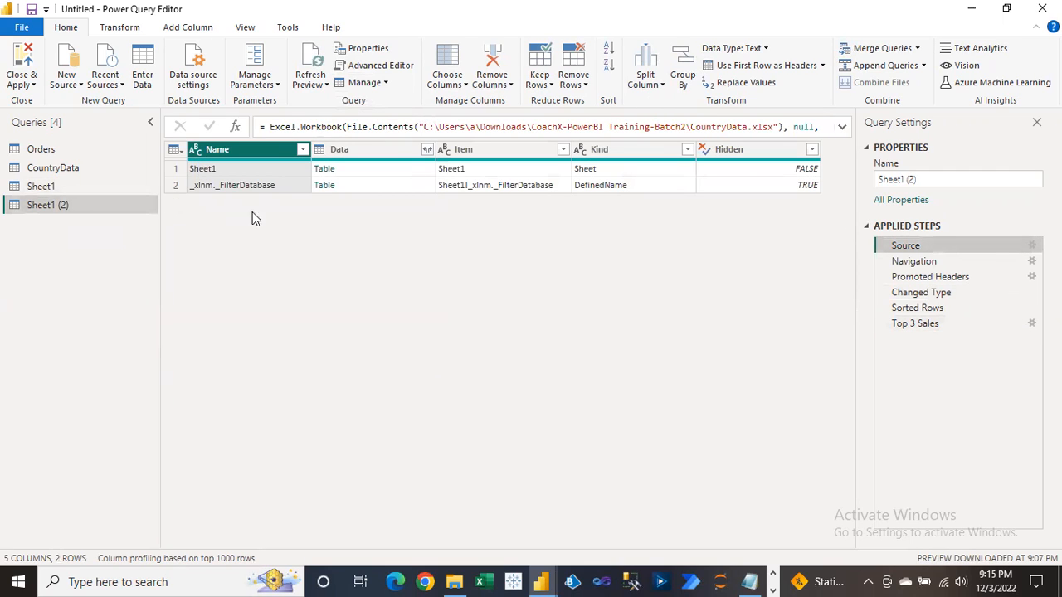
double_click(64, 202)
key(End)
key(BackSpace)
key(BackSpace)
key(BackSpace)
key(BackSpace)
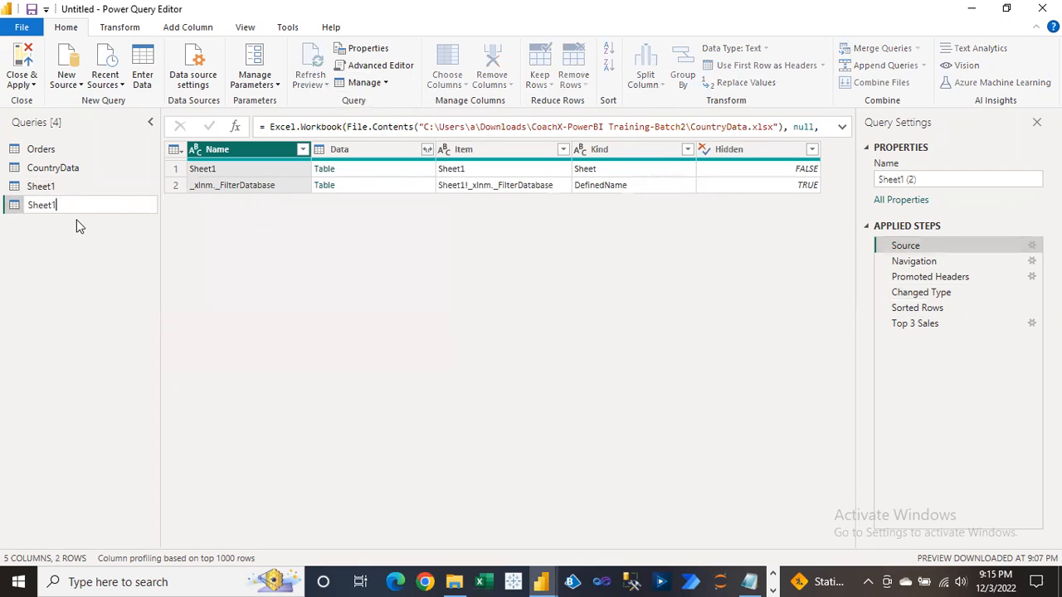
text(.1)
key(Return)
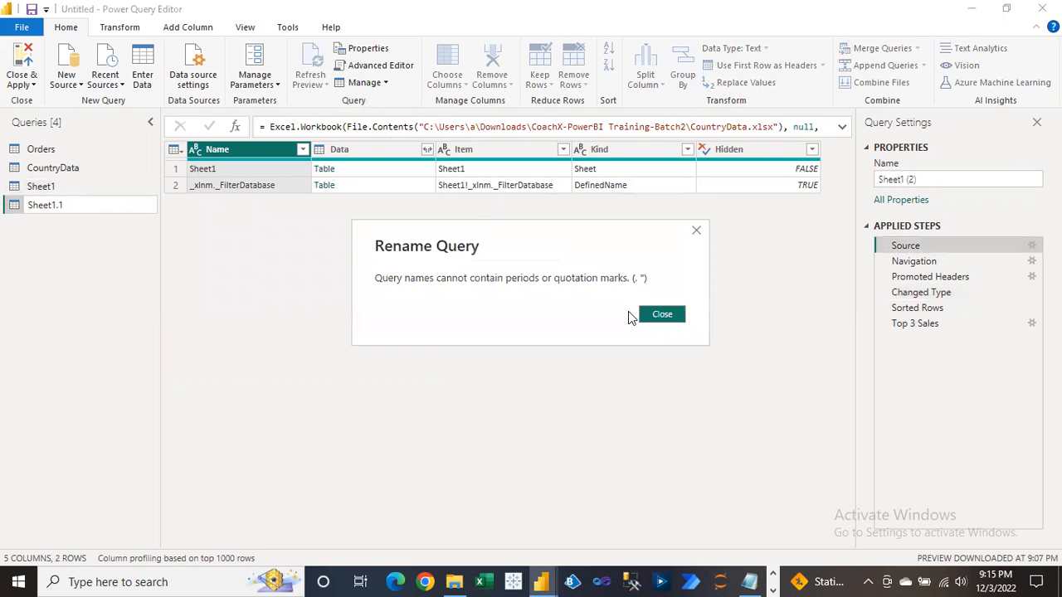
click(661, 315)
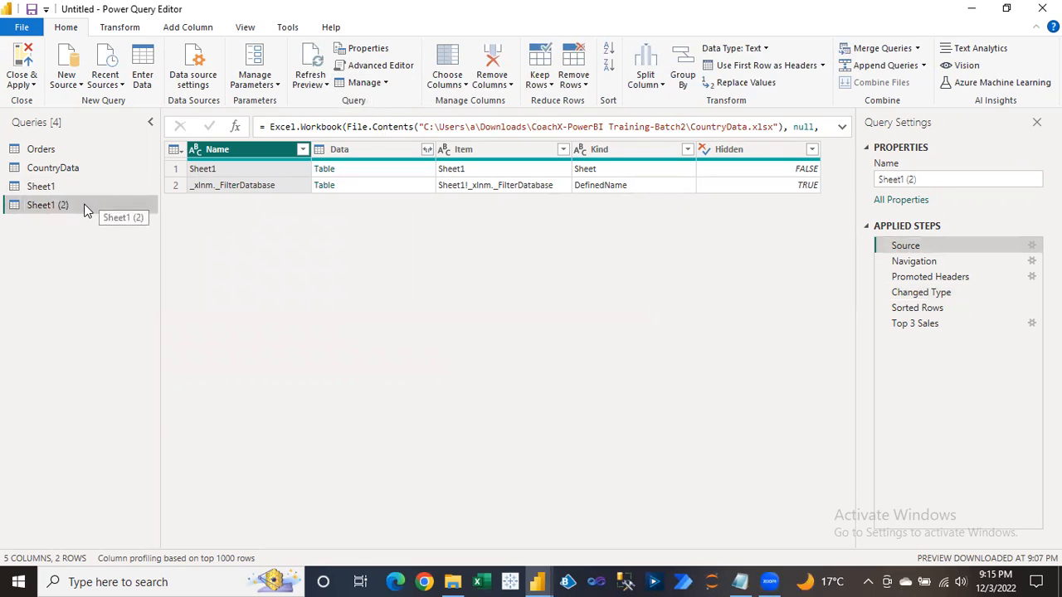
double_click(73, 205)
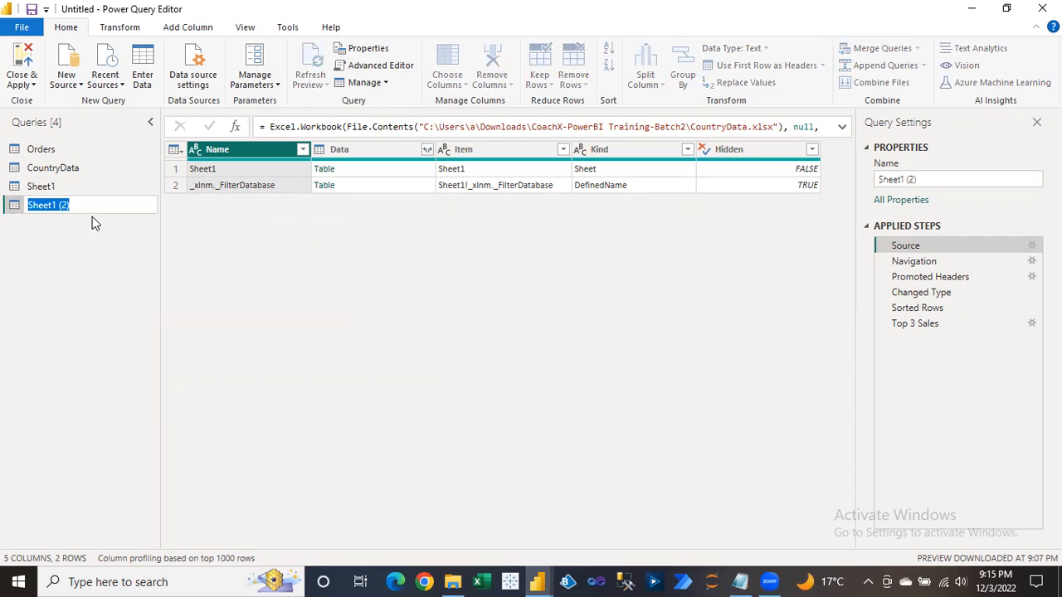
key(BackSpace)
text(Sheet1-Copy)
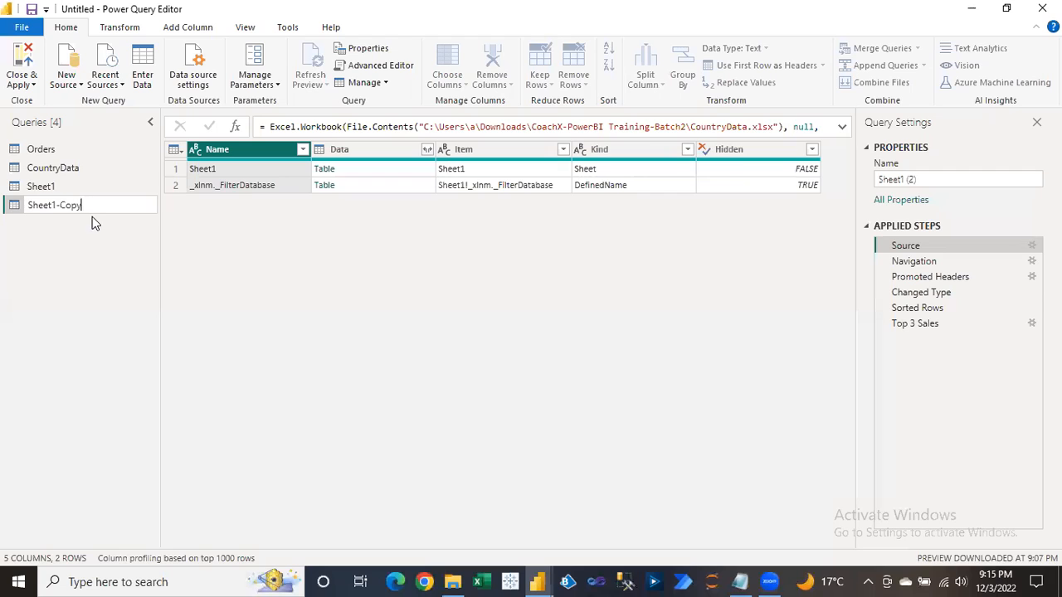
key(Return)
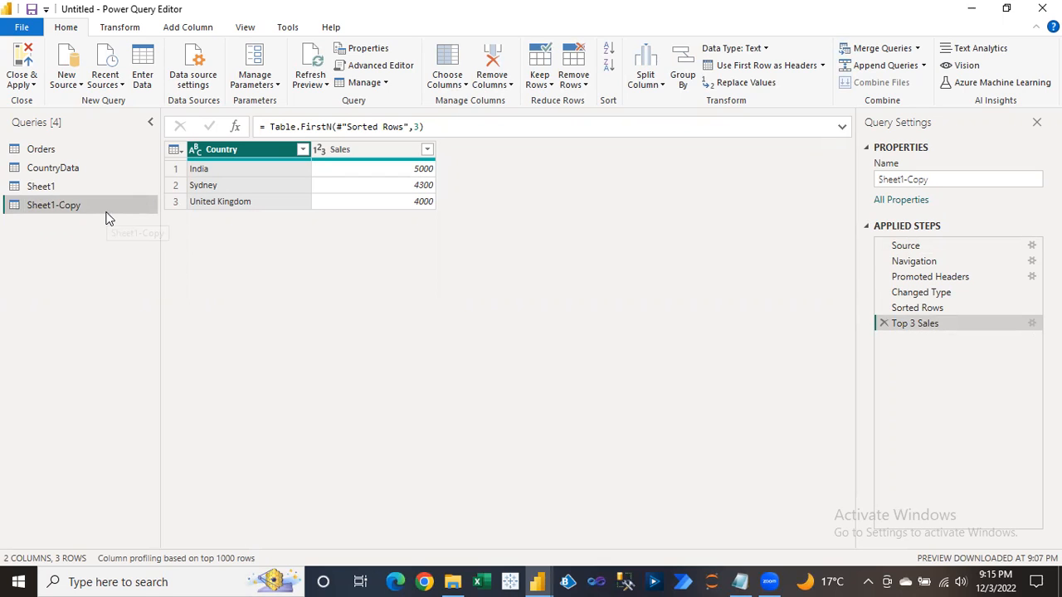
Compare the Sheet1 and Sheet1-Copy steps, then delete the copy's Top 3 Sales step.
click(63, 190)
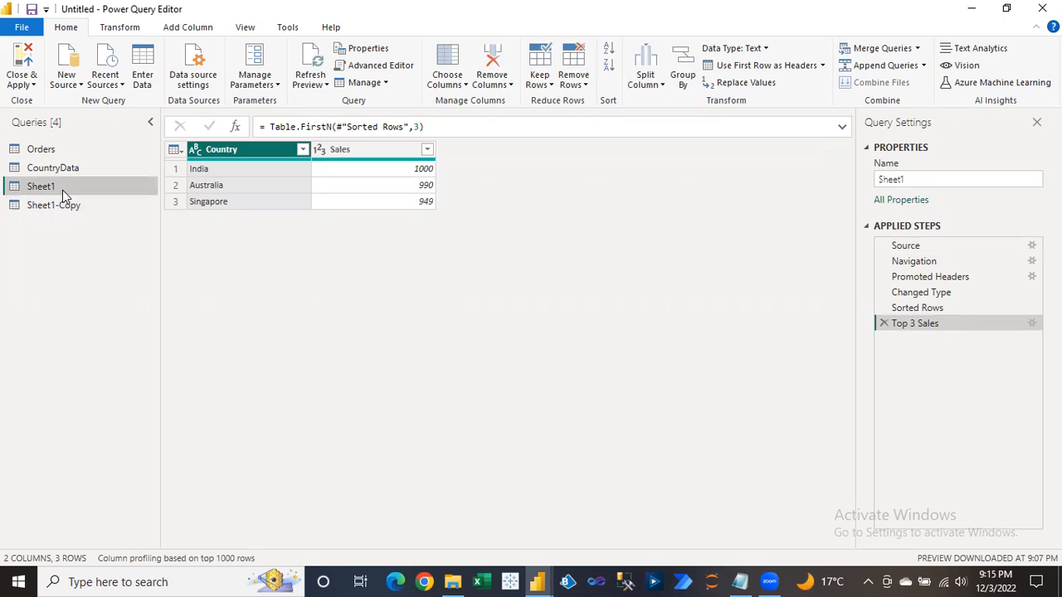
click(59, 207)
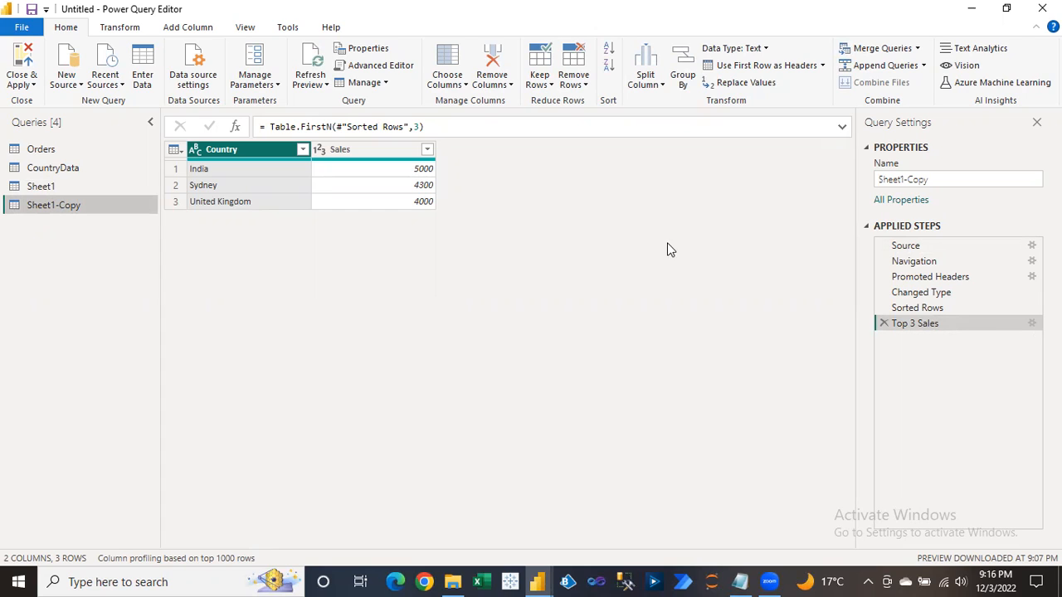
click(905, 245)
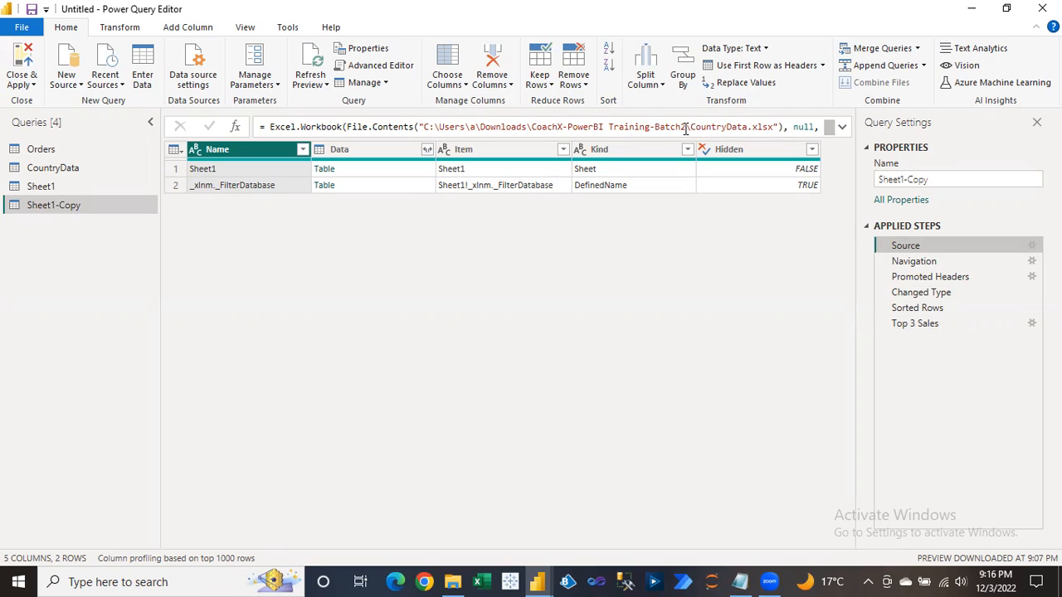
click(913, 323)
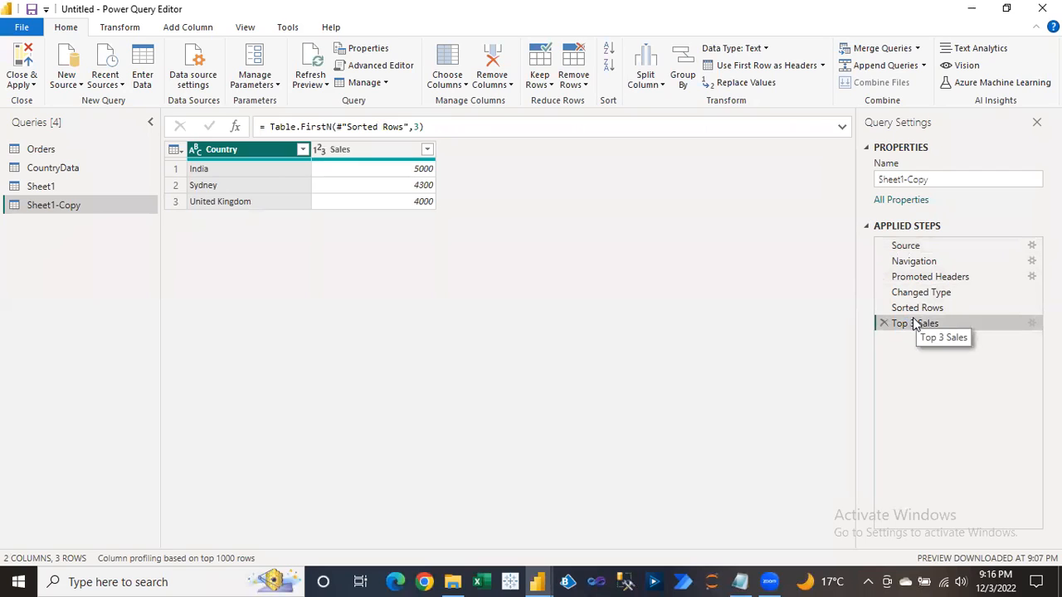
click(51, 191)
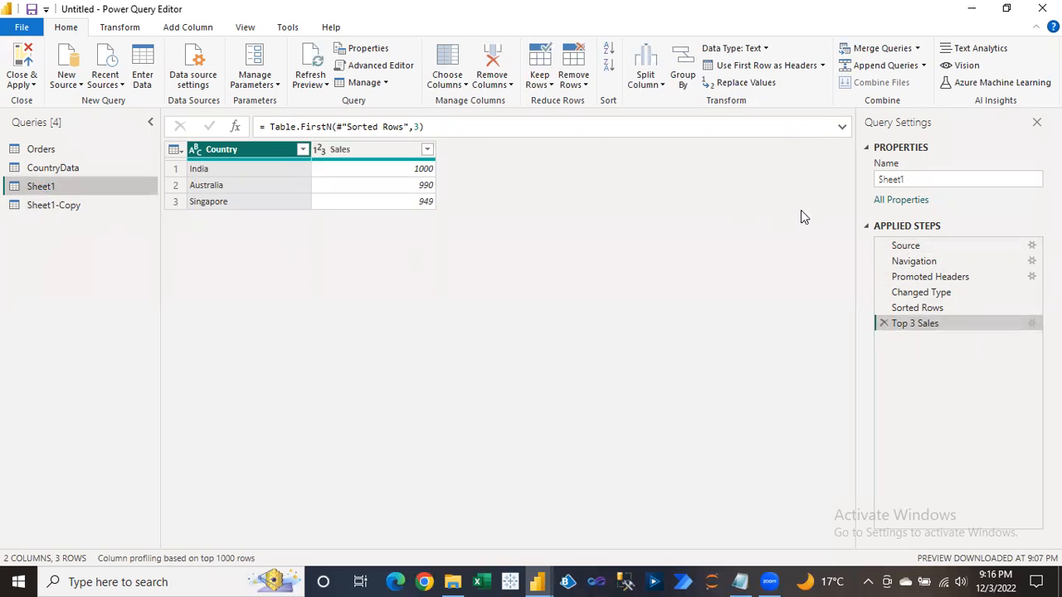
click(937, 245)
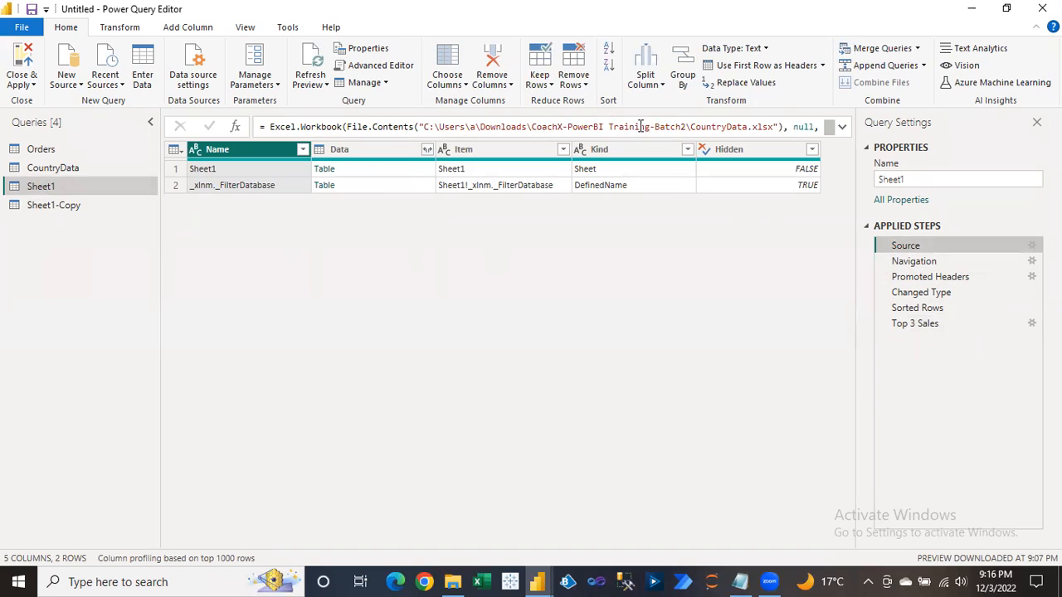
click(59, 207)
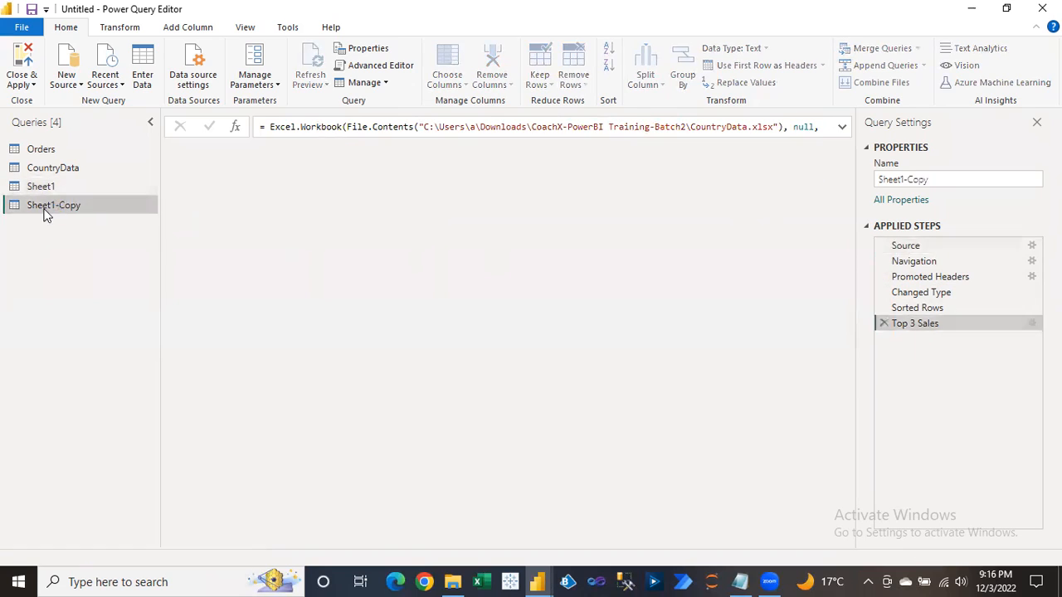
click(903, 246)
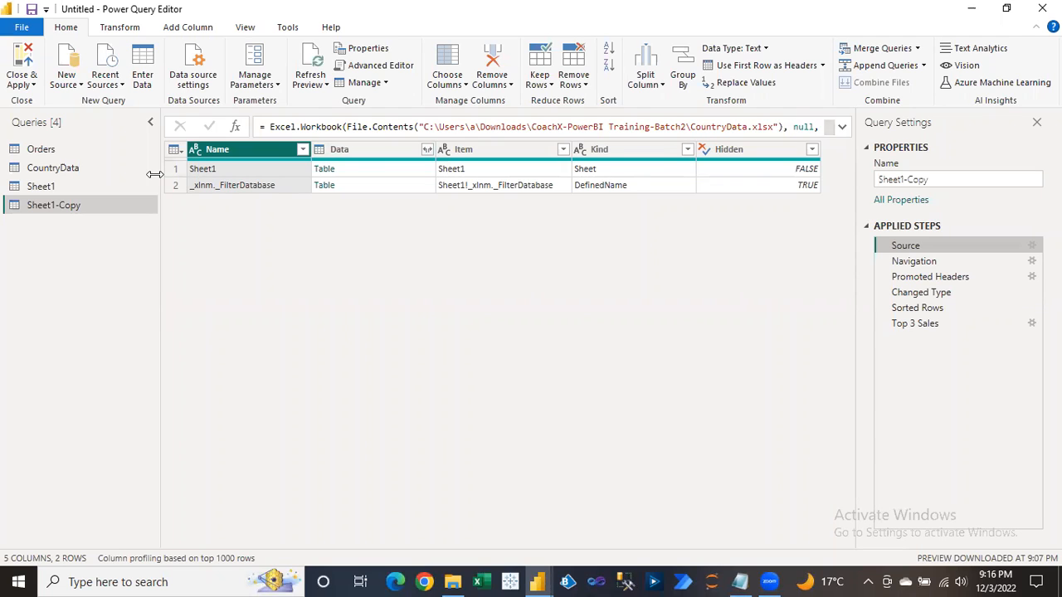
click(49, 189)
click(53, 206)
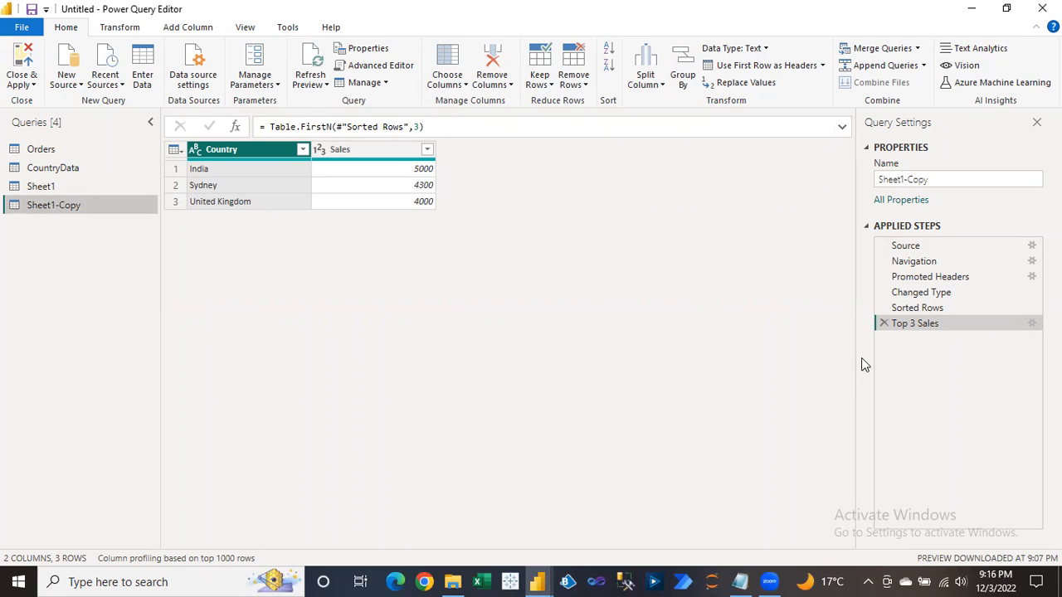
click(883, 324)
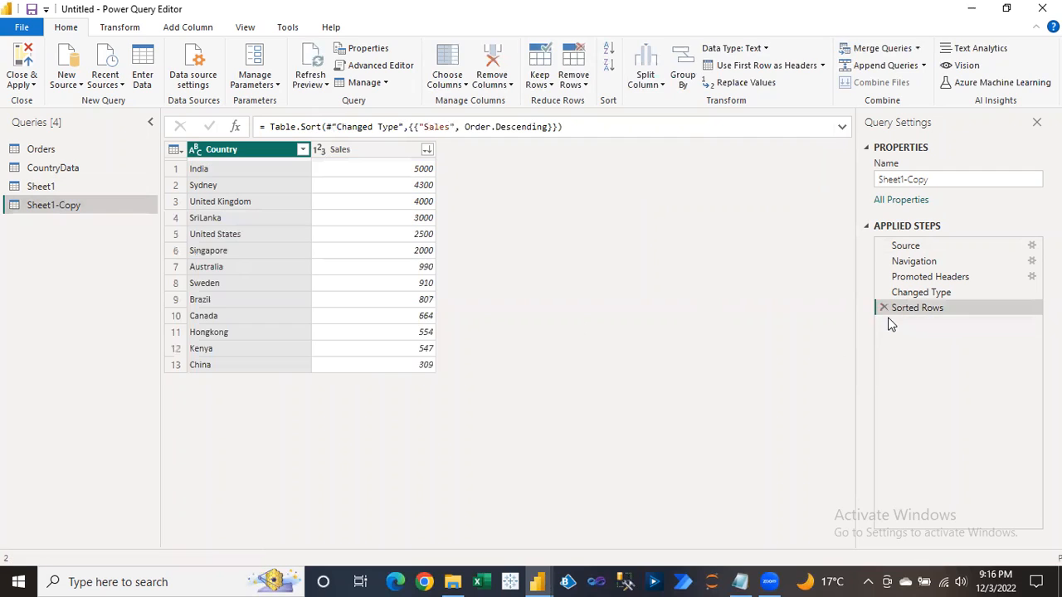
Remove the Sorted Rows step, sort Sales ascending and keep only the top 3 rows.
click(884, 309)
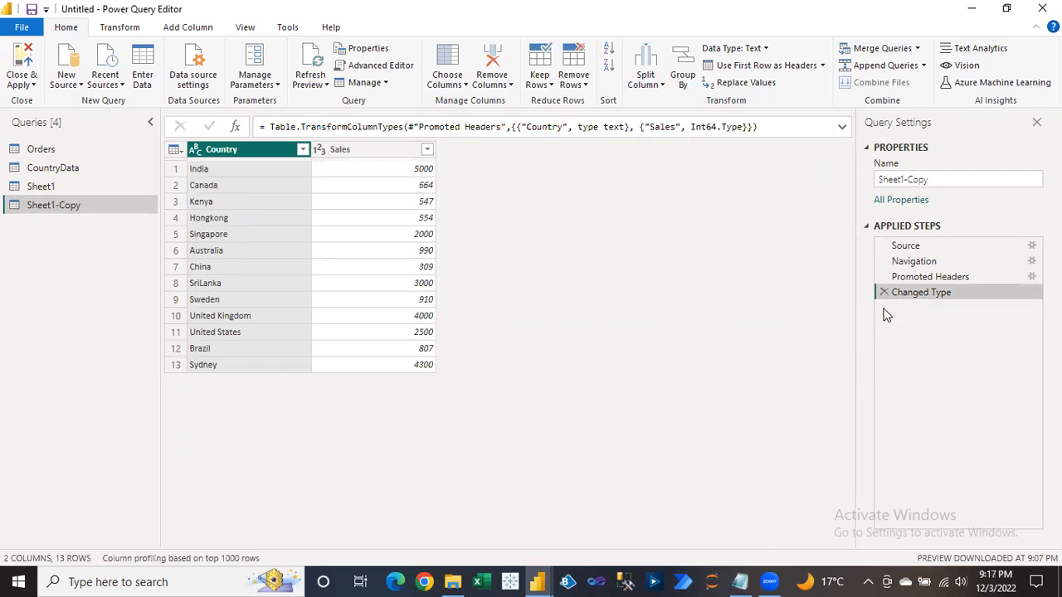
click(411, 156)
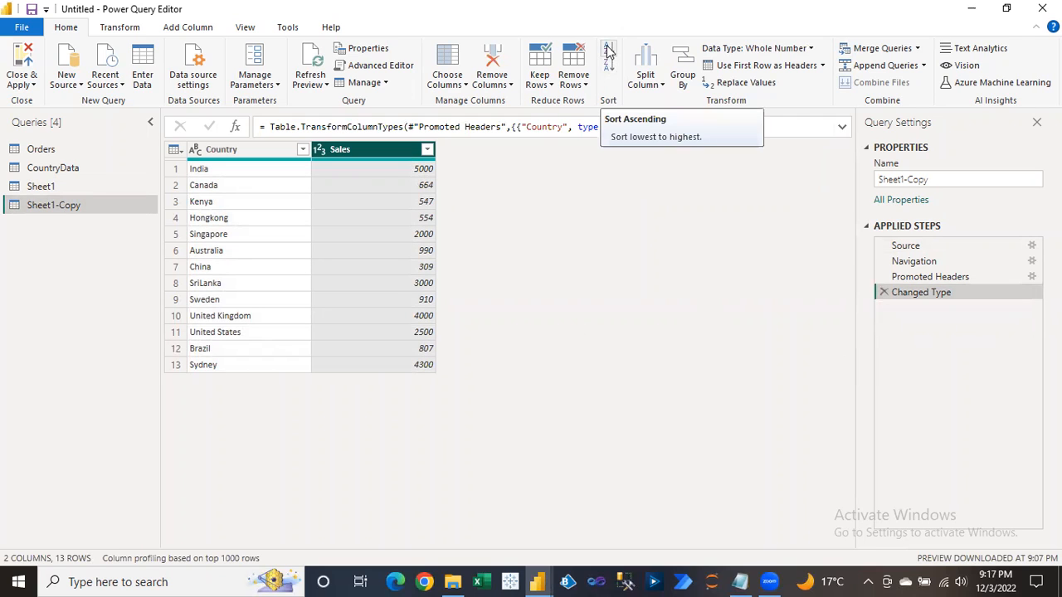
click(608, 51)
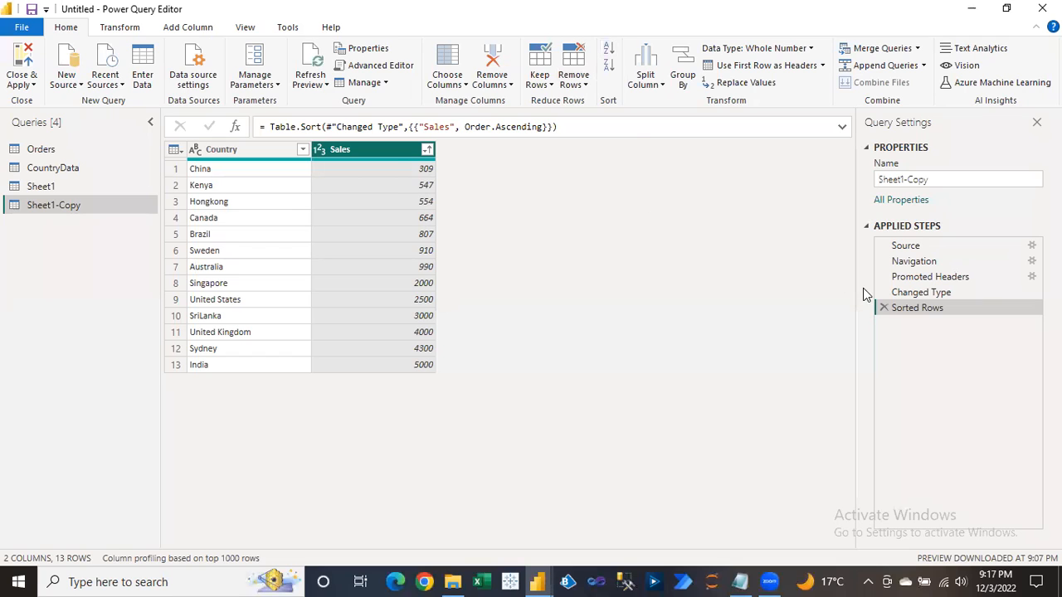
click(541, 81)
click(572, 105)
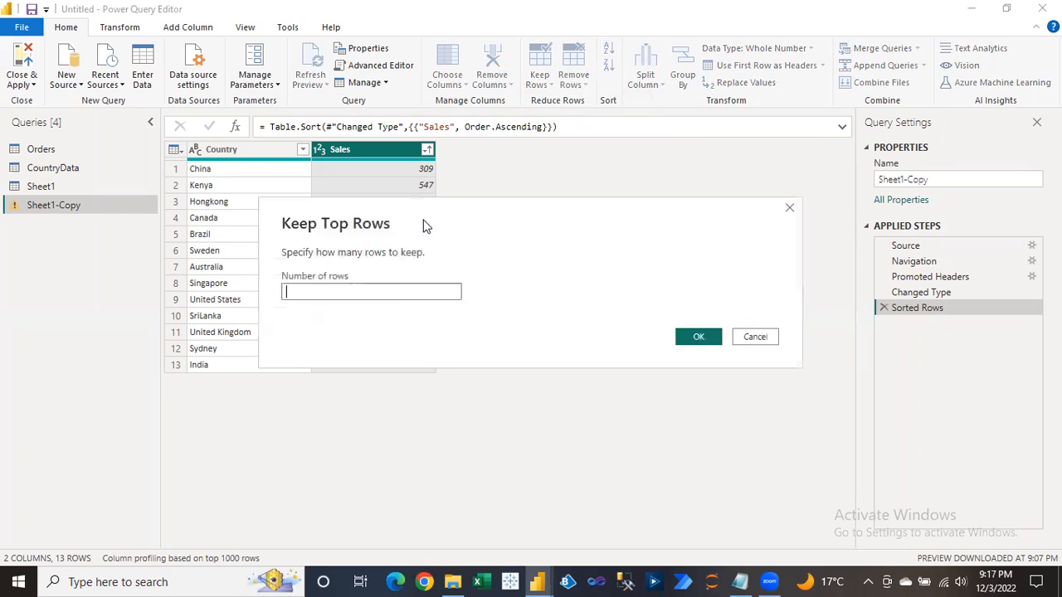
text(3)
click(697, 336)
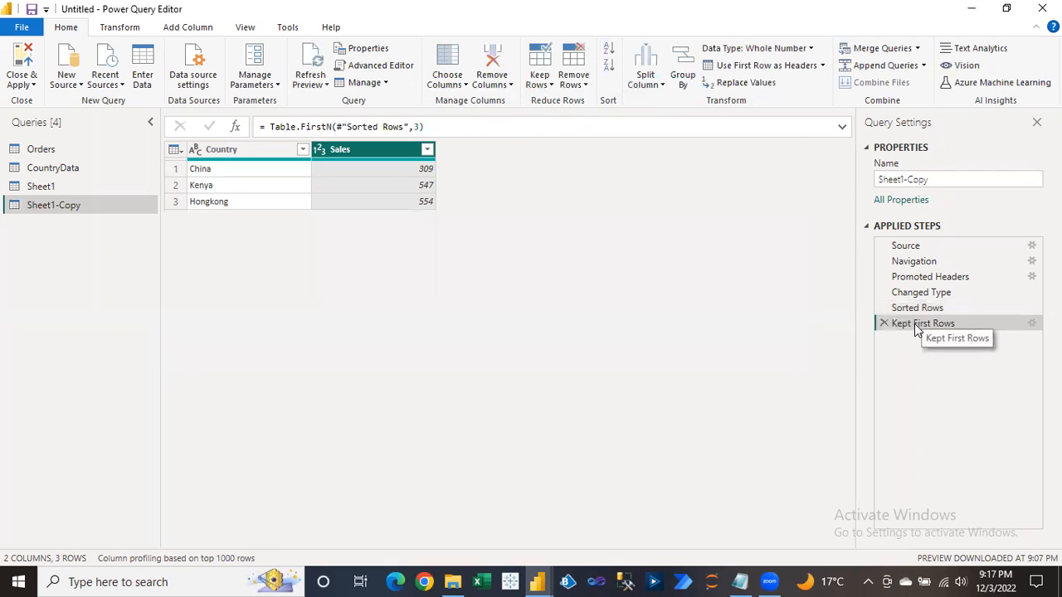
Rename the Kept First Rows step to Bottom 3 Sales.
right_click(918, 327)
click(960, 356)
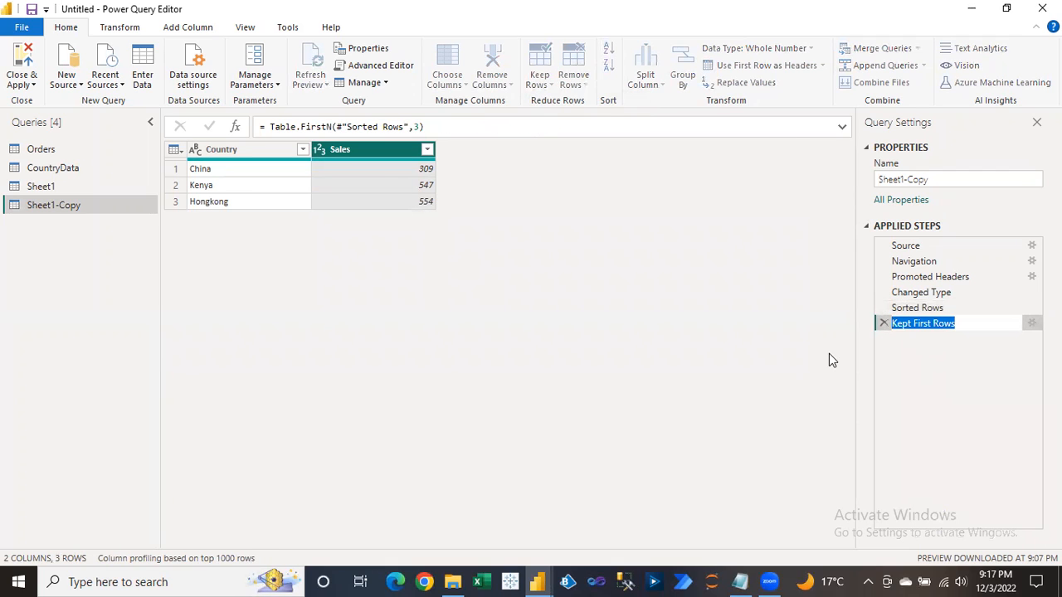
key(BackSpace)
text(Bottom )
text(3 Rows)
key(BackSpace)
key(BackSpace)
key(BackSpace)
key(BackSpace)
text(Sale)
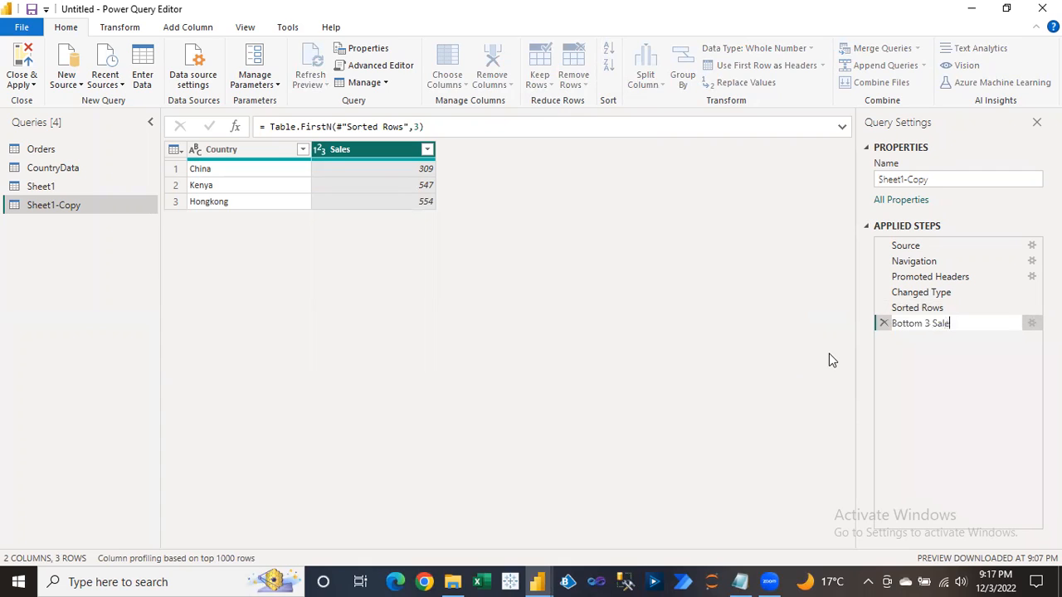
text(s)
key(Return)
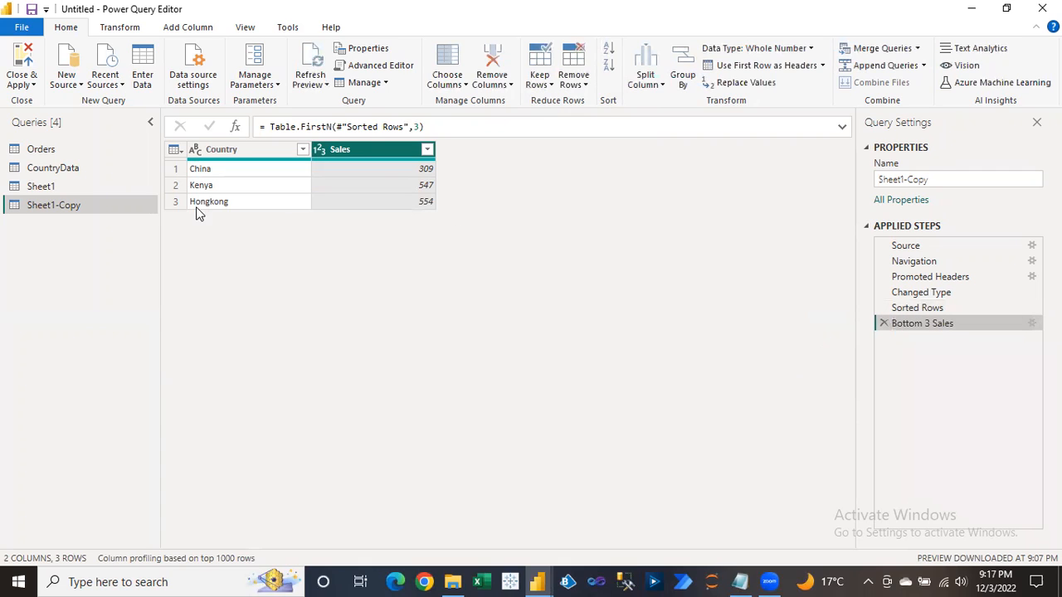
click(20, 81)
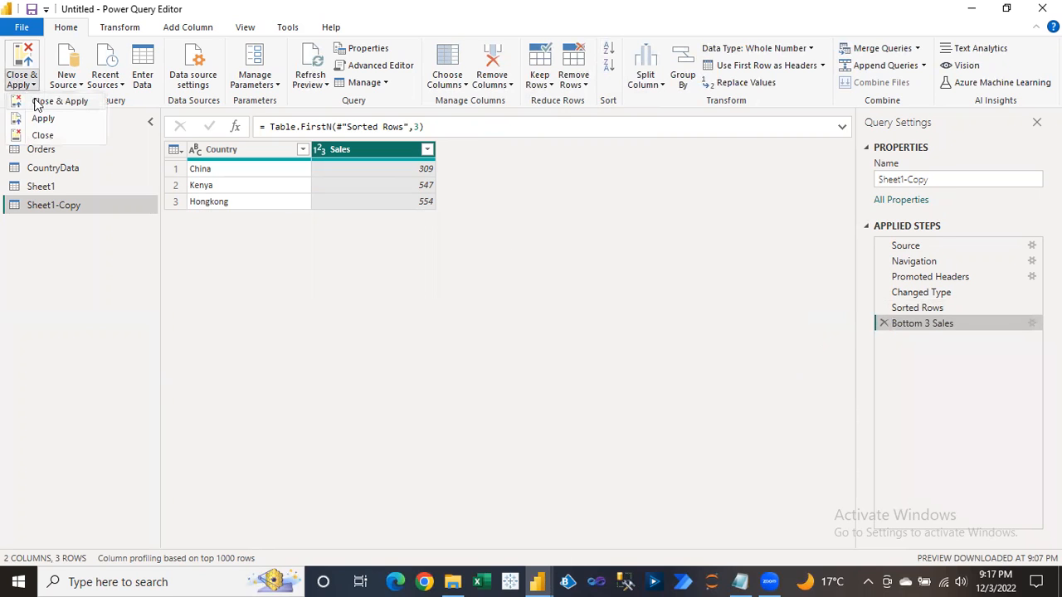
Close & Apply the queries, then copy and paste the Top 3 Sales Country chart.
click(40, 101)
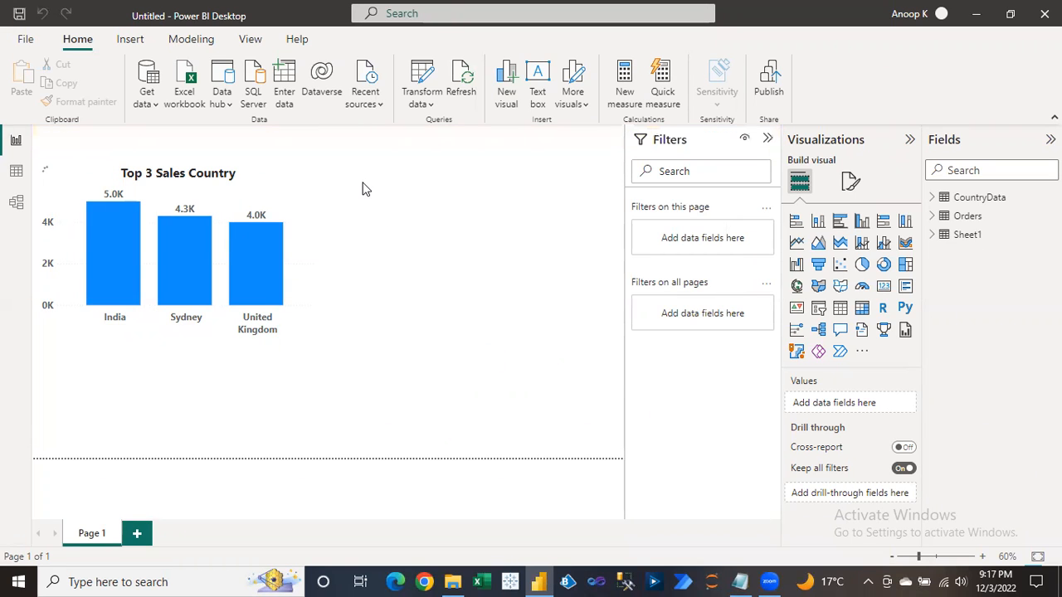
click(224, 189)
key(ctrl+c)
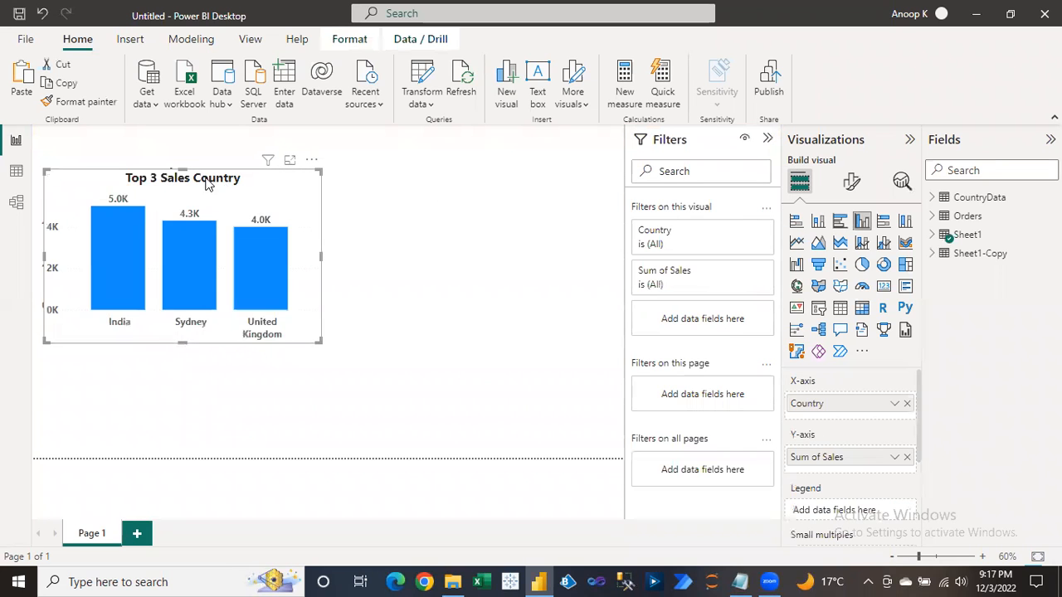
key(ctrl+v)
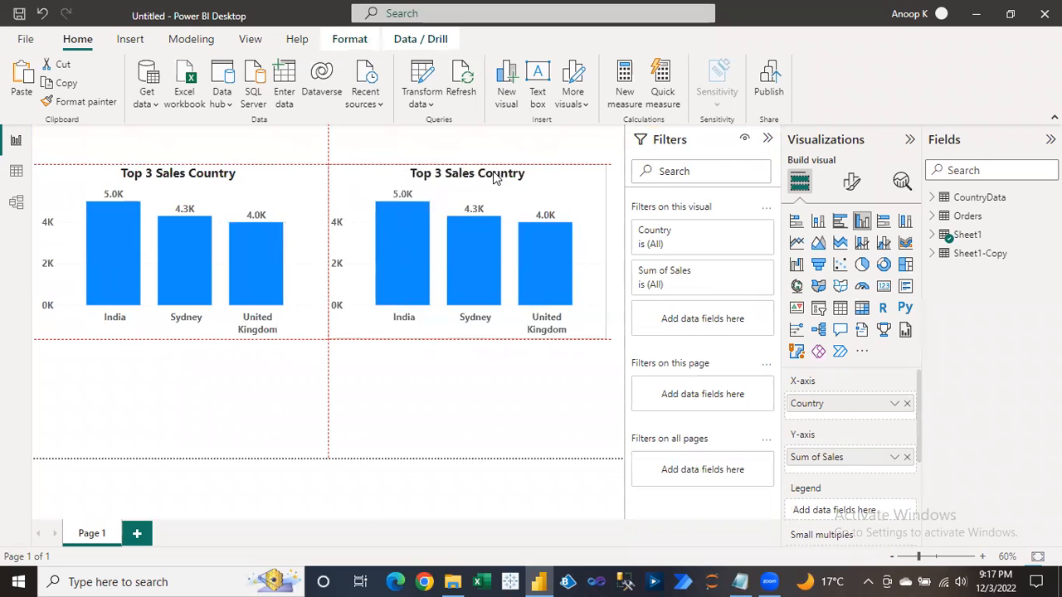
Switch the duplicate chart from Sheet1 to Sheet1-Copy Country and Sales fields.
click(931, 235)
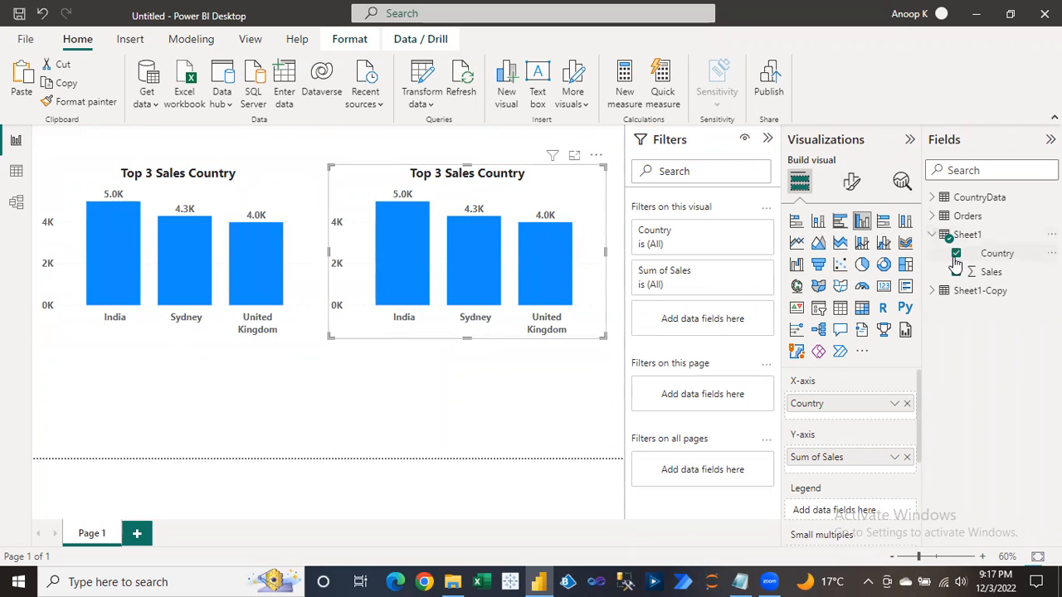
click(956, 253)
click(956, 272)
click(944, 290)
click(957, 310)
click(957, 328)
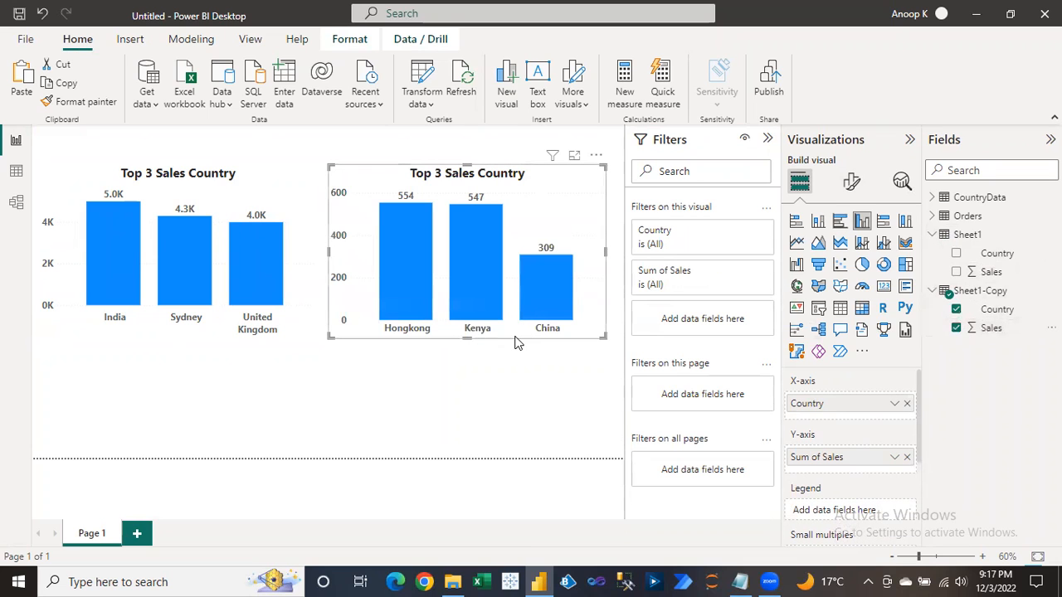
Retitle the duplicate chart 'Bottom 3 Sales Country'.
click(851, 181)
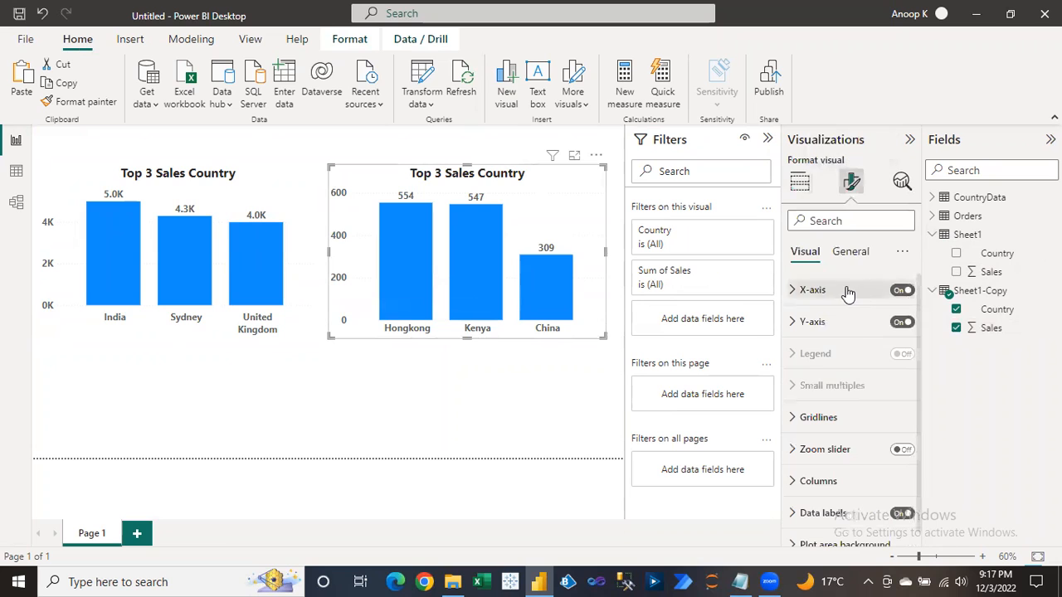
click(851, 252)
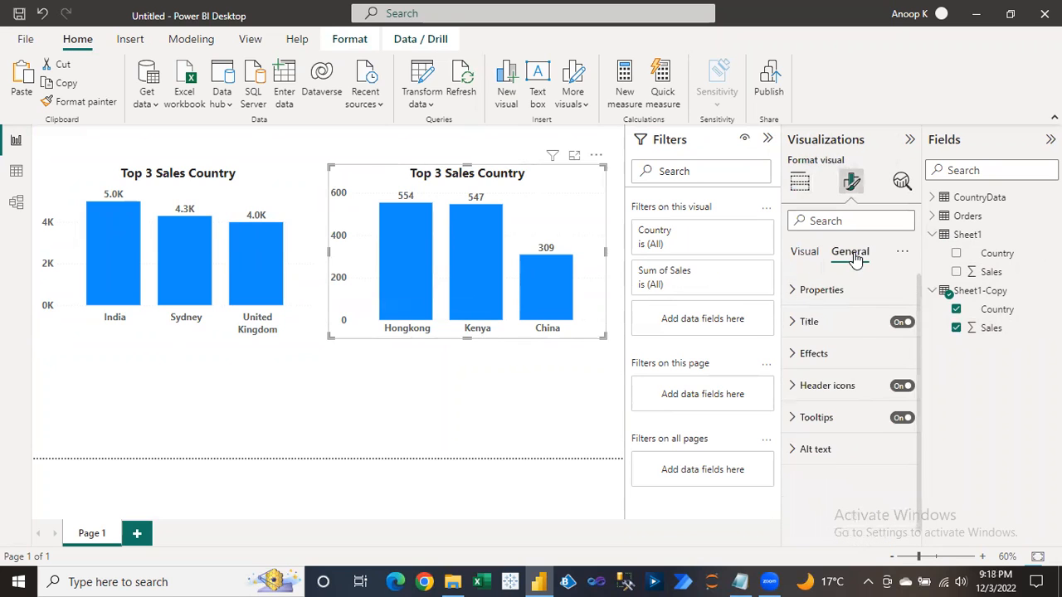
click(820, 324)
double_click(814, 369)
key(BackSpace)
text(Bottom 3 Sales Cou)
click(539, 378)
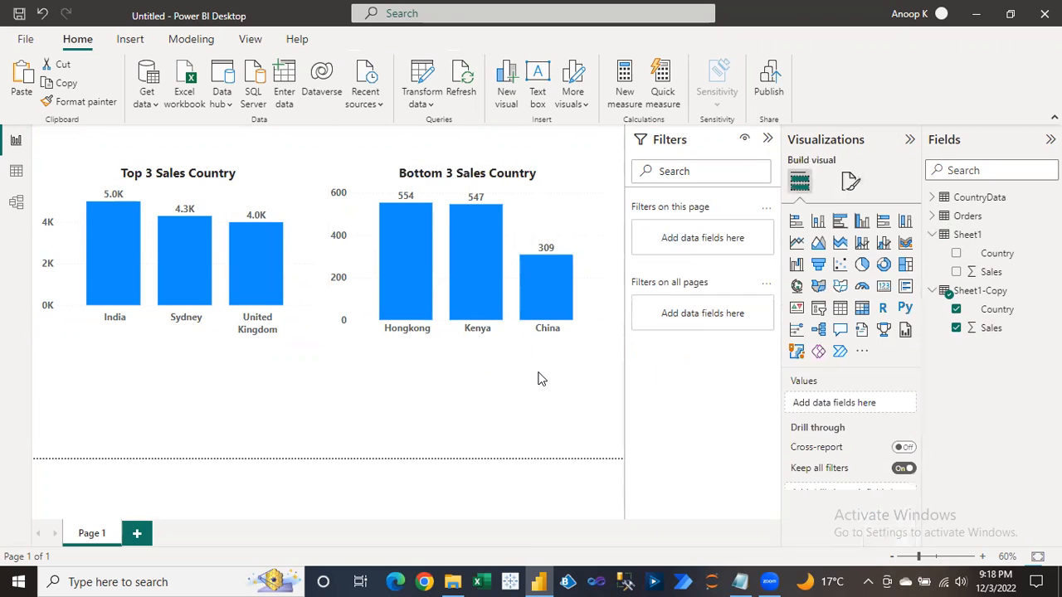
Turn on the Bottom 3 chart's visual border with 11 px rounded corners.
click(425, 176)
drag(423, 169, 423, 169)
click(851, 181)
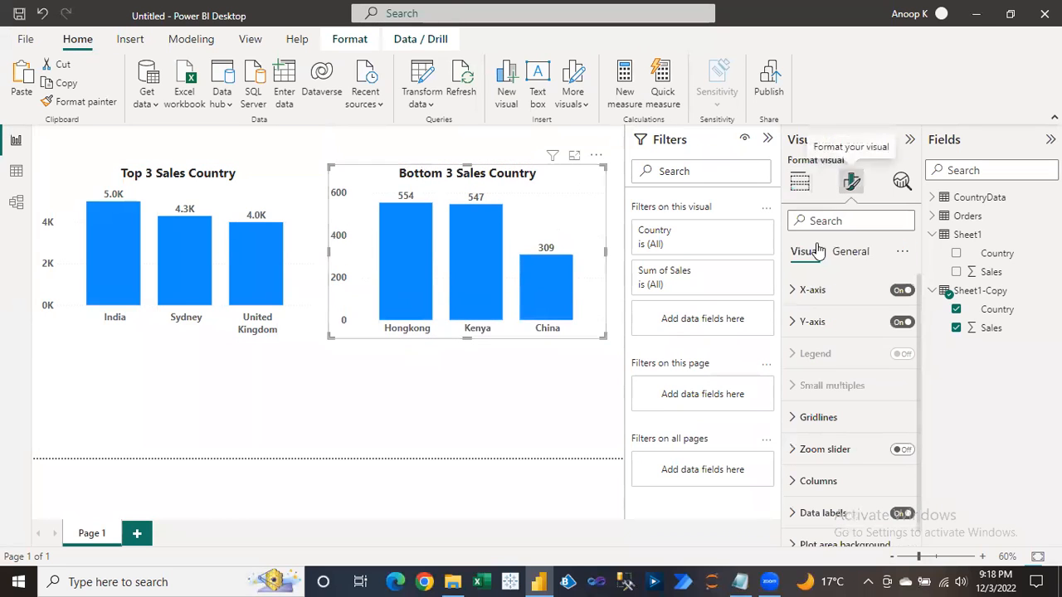
click(849, 251)
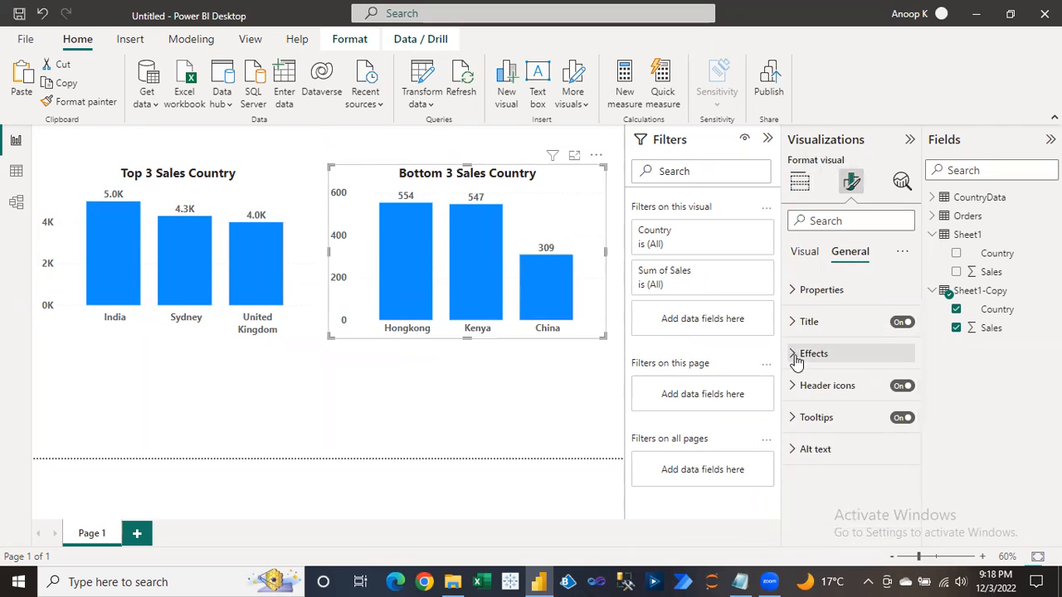
click(793, 355)
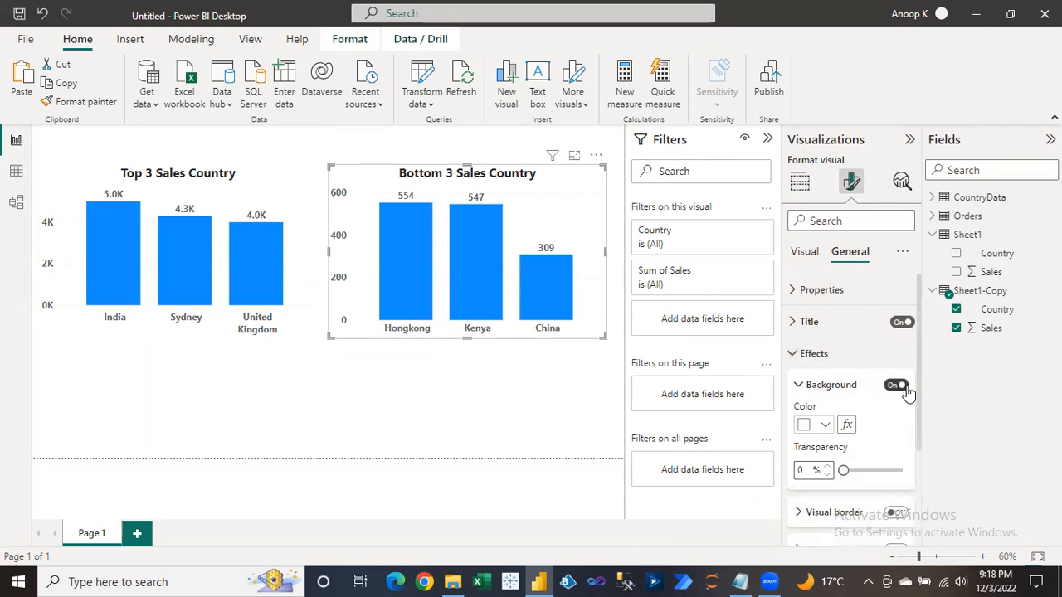
click(896, 512)
click(798, 512)
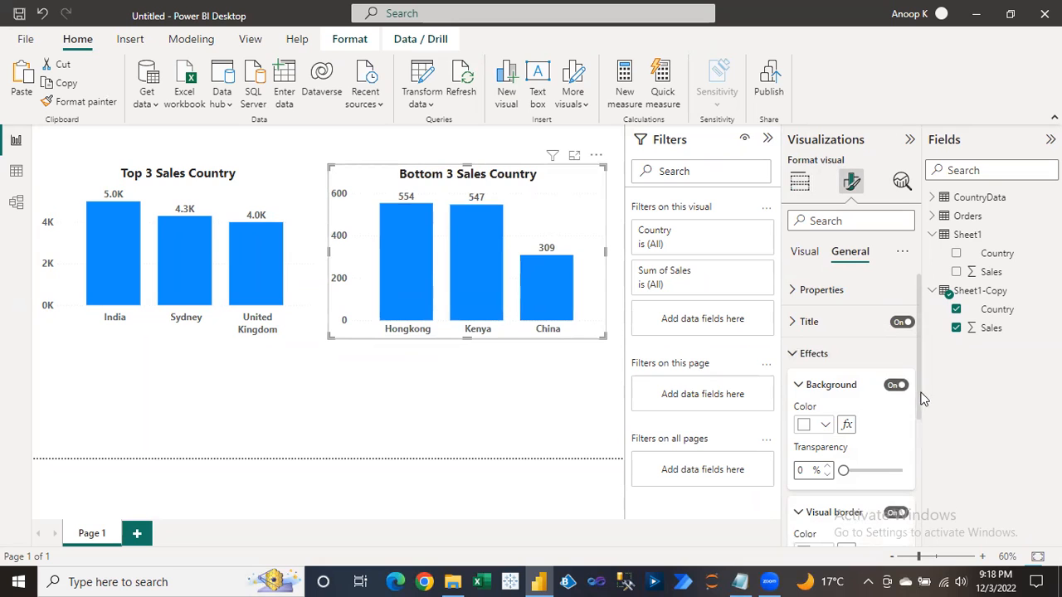
scroll(919, 451, down, 2)
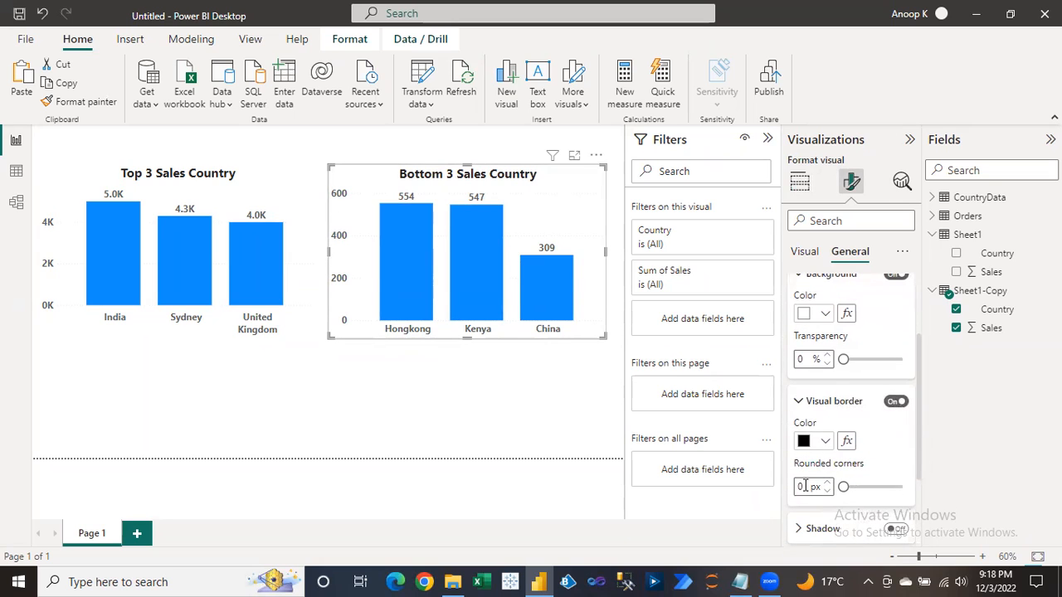
text(11)
key(Return)
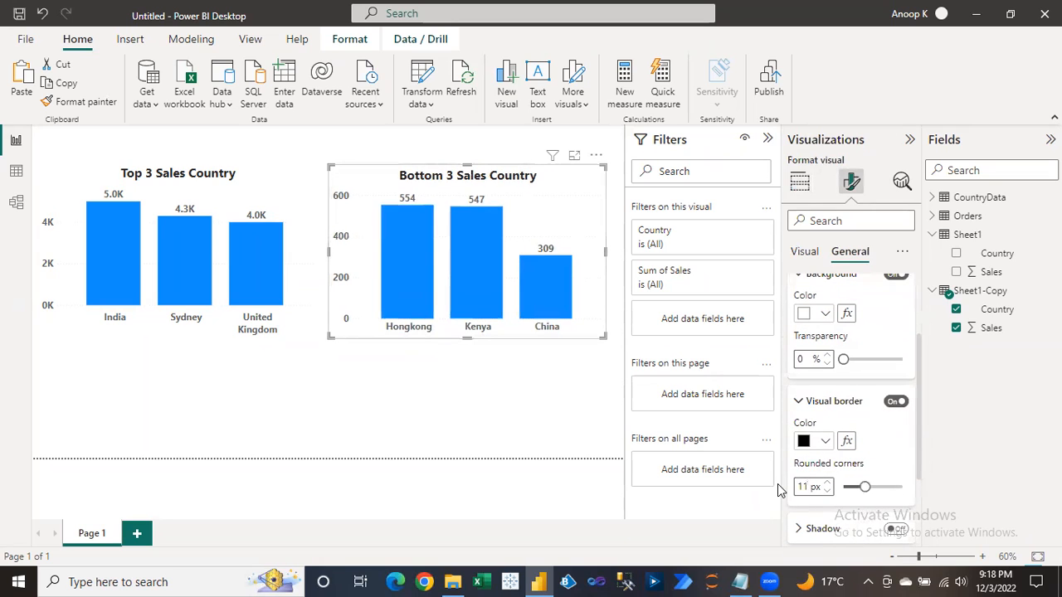
Give the Top 3 chart the same visual border with 11 px rounded corners.
click(280, 201)
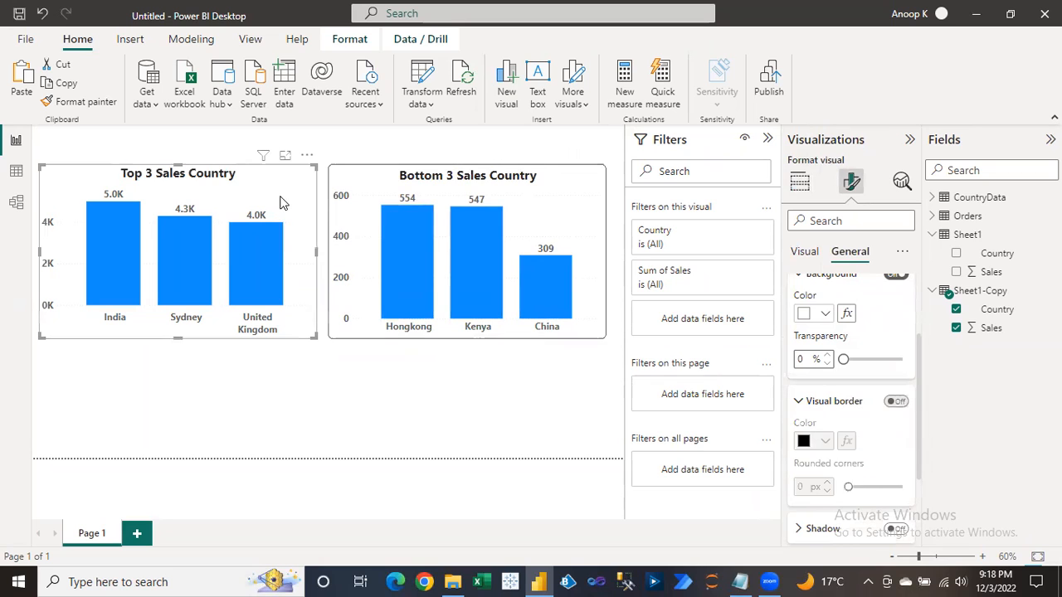
click(897, 404)
double_click(809, 487)
text(11)
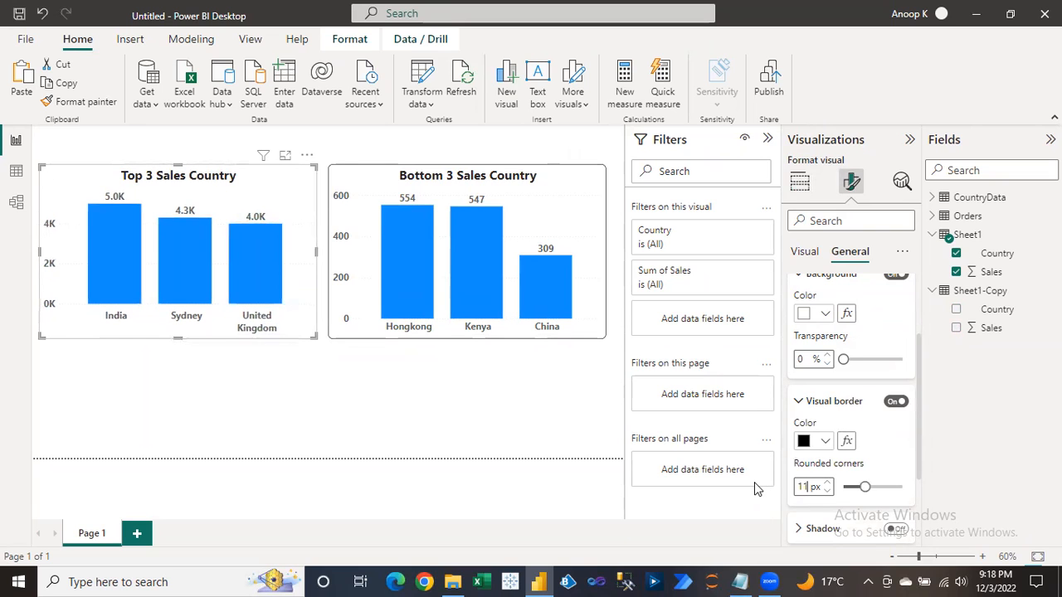
click(458, 411)
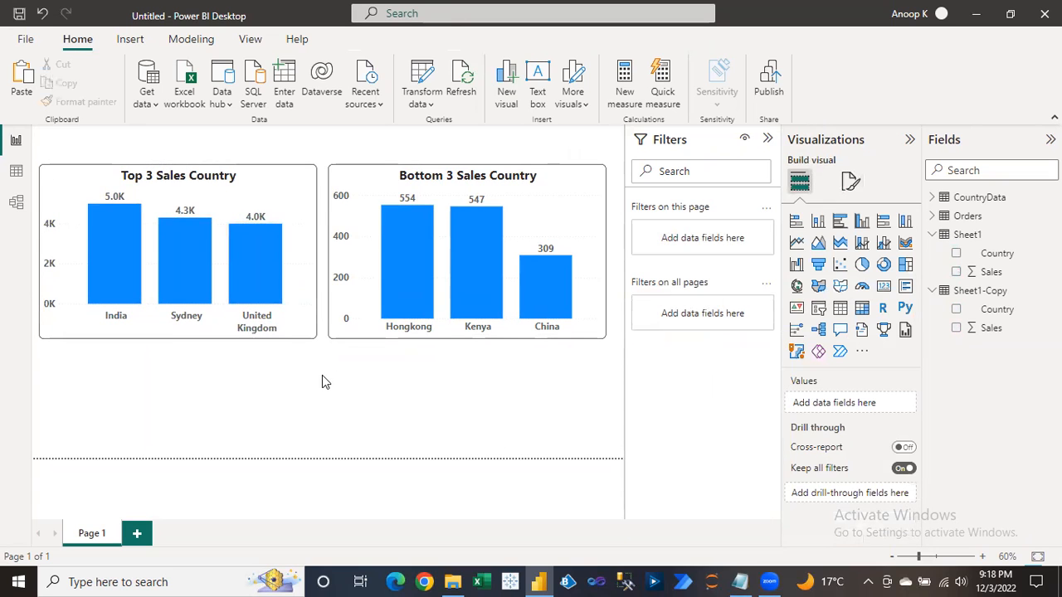
Bring up the CountryData workbook in Excel with India's Sales cell B2 selected.
key(ctrl+s)
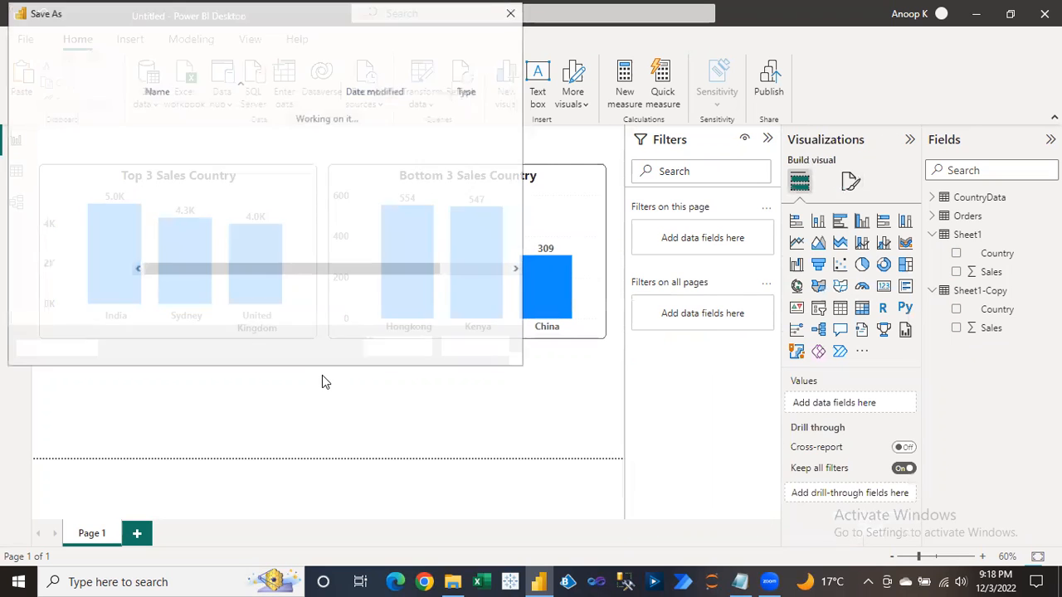
key(Escape)
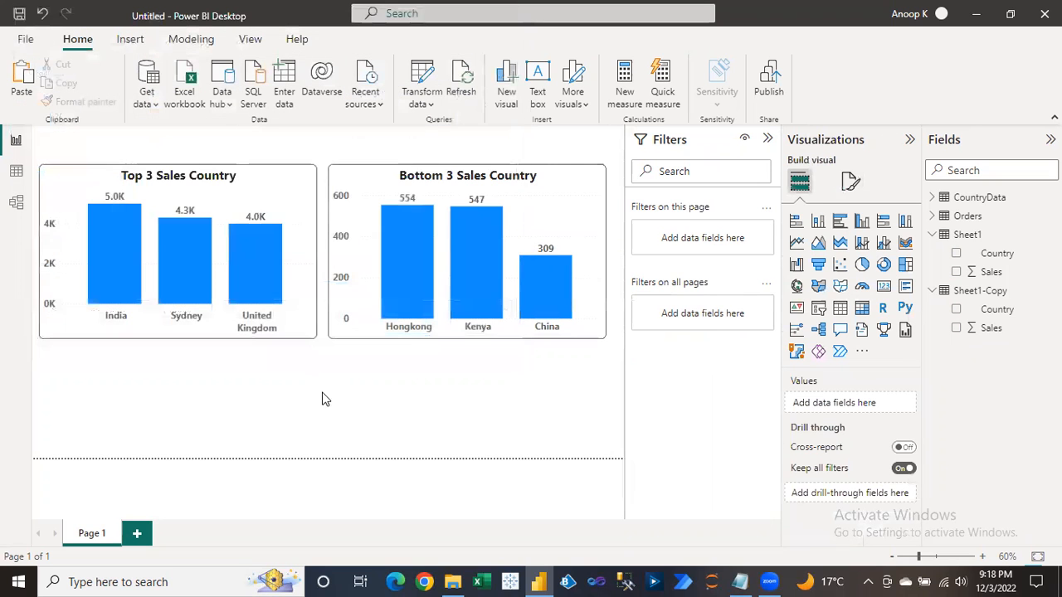
click(452, 582)
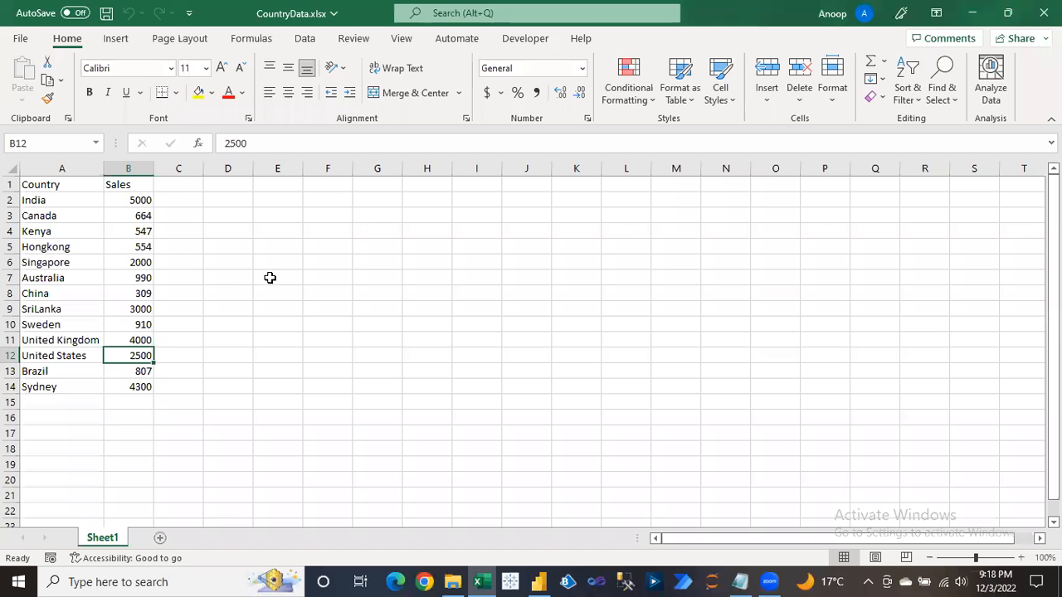
click(274, 278)
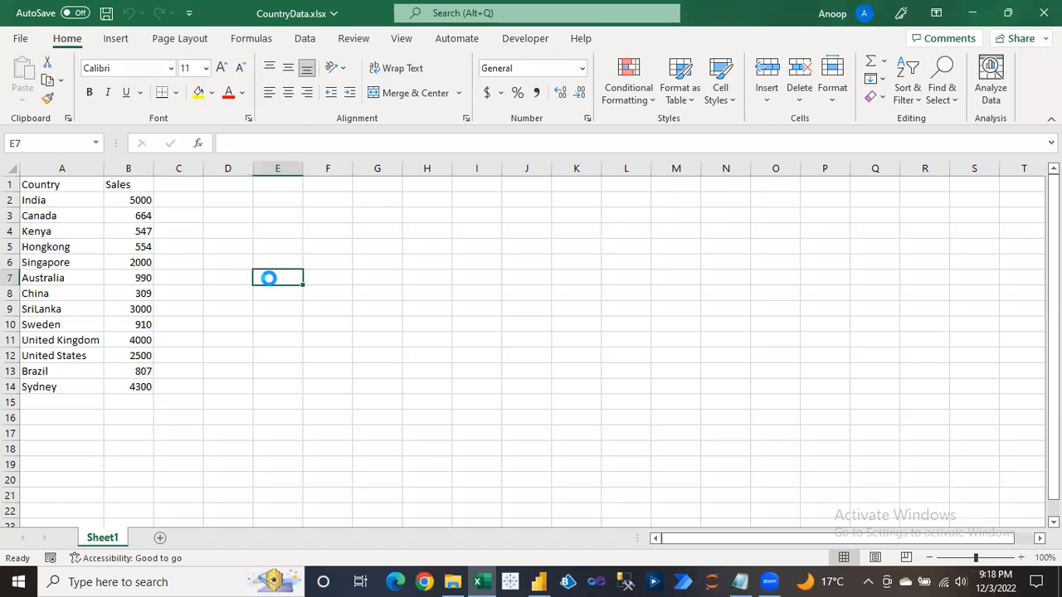
click(512, 375)
click(140, 216)
click(136, 200)
key(alt+Tab)
key(alt+Tab)
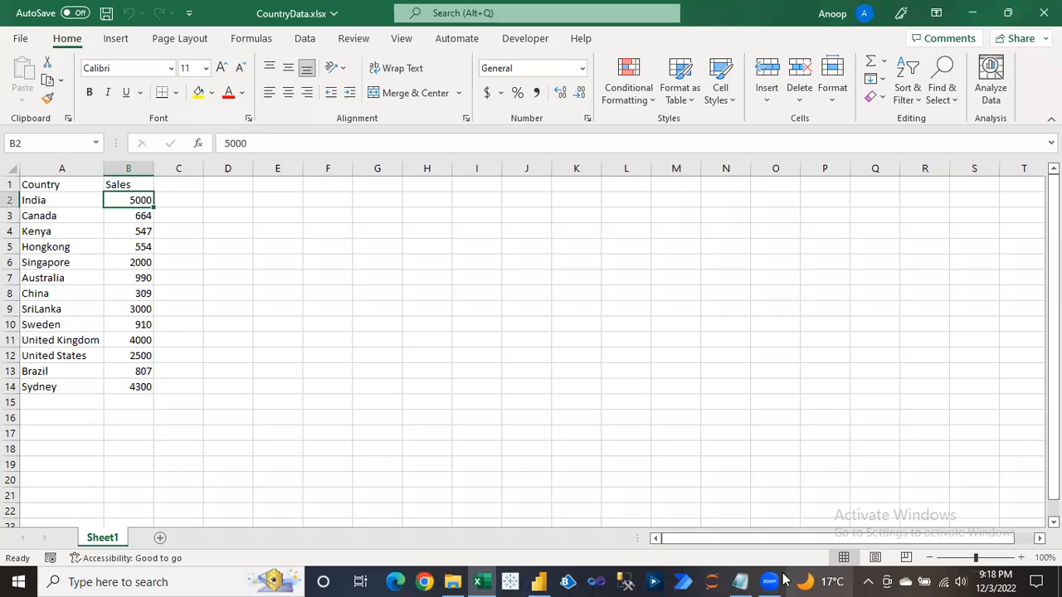
click(540, 579)
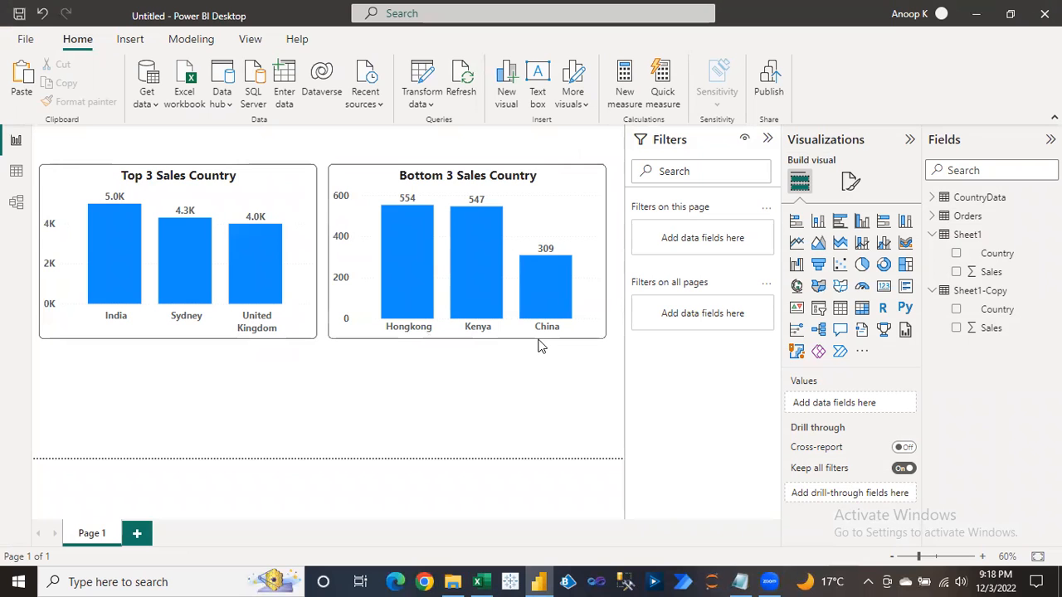
key(alt+Tab)
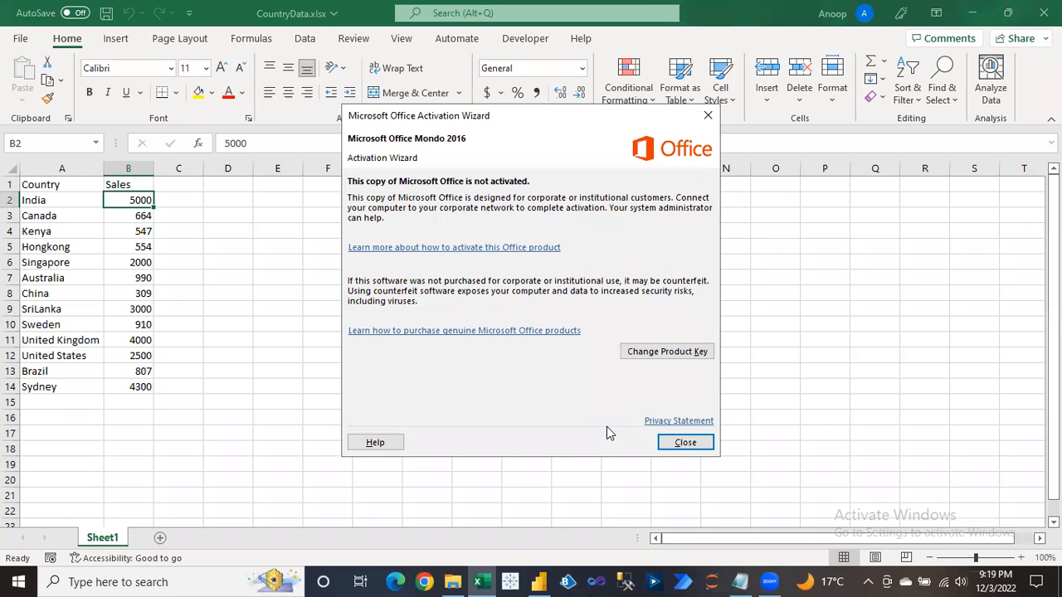
click(681, 440)
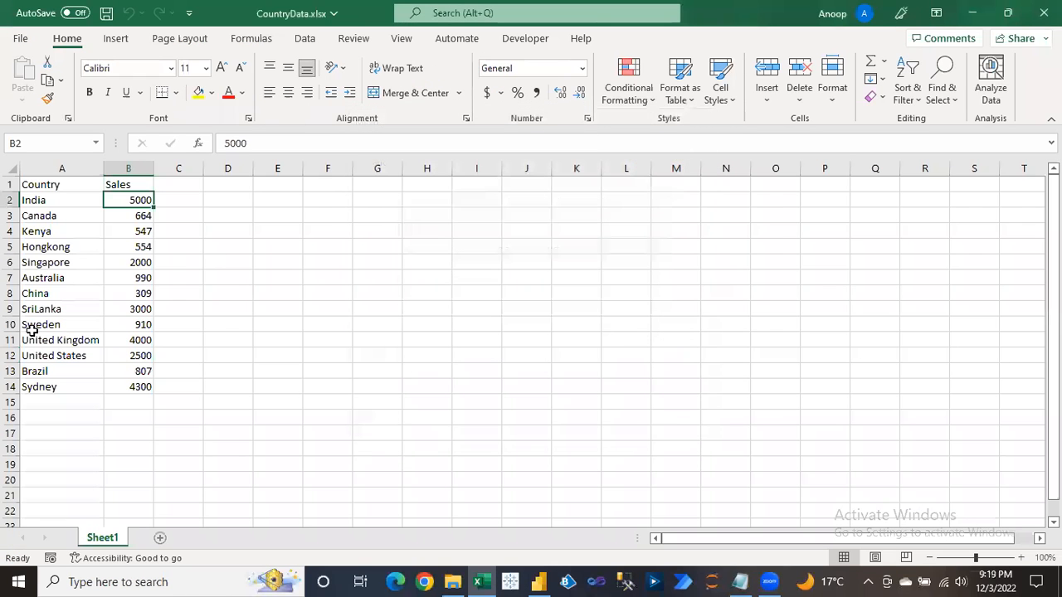
Enter =RANDBETWEEN(1000,9800) in B2 and fill it down through B14.
text(=rand)
key(Down)
key(Down)
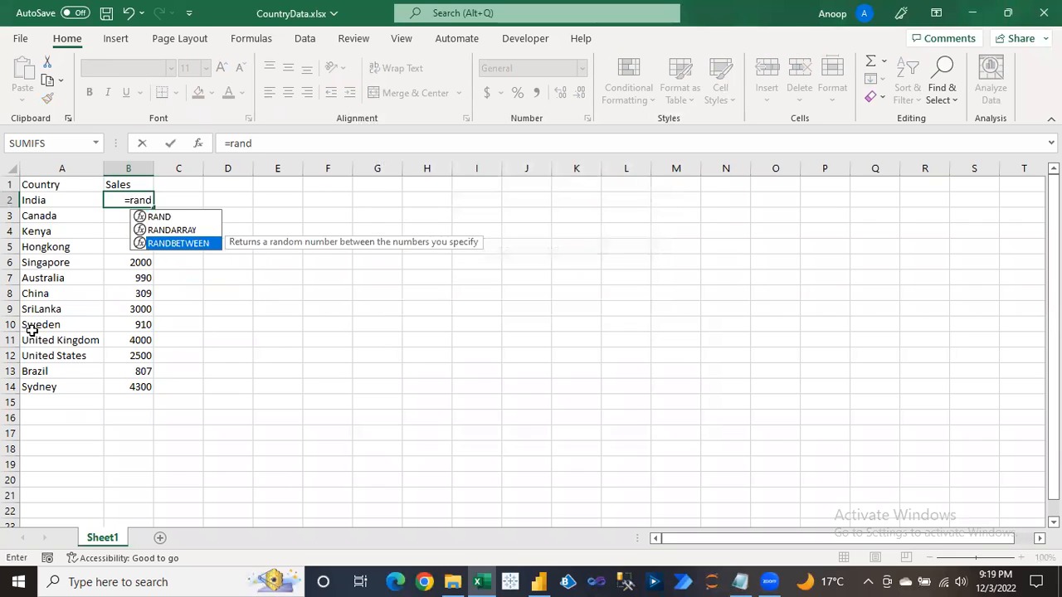
key(Tab)
text(1000,9800)
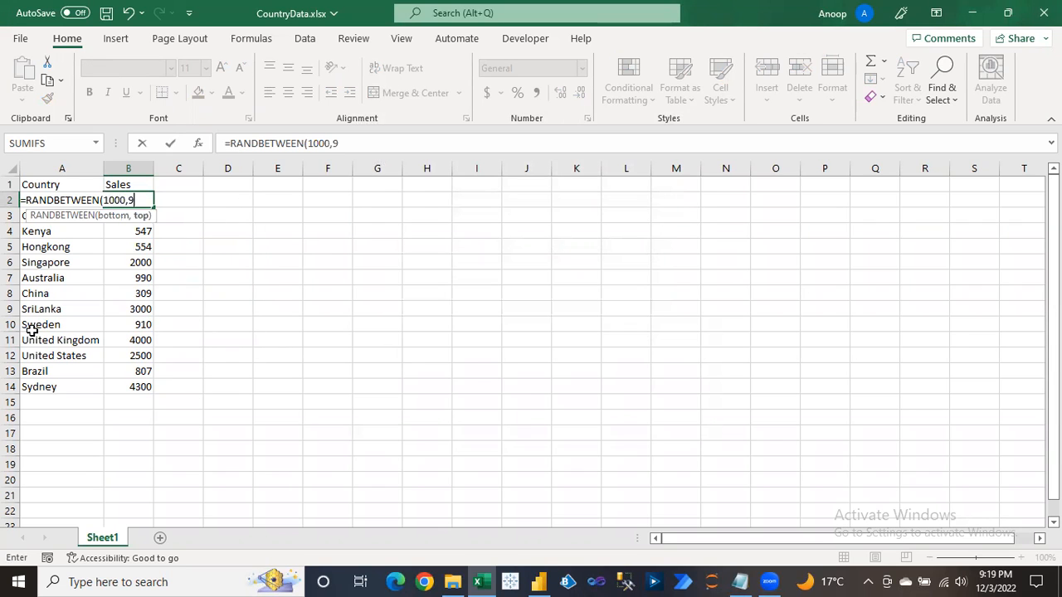
key(ctrl+Return)
key(ctrl+shift+Down)
key(ctrl+d)
Paste the random Sales back as fixed values, then save and close Excel.
key(ctrl+c)
key(alt+e)
key(s)
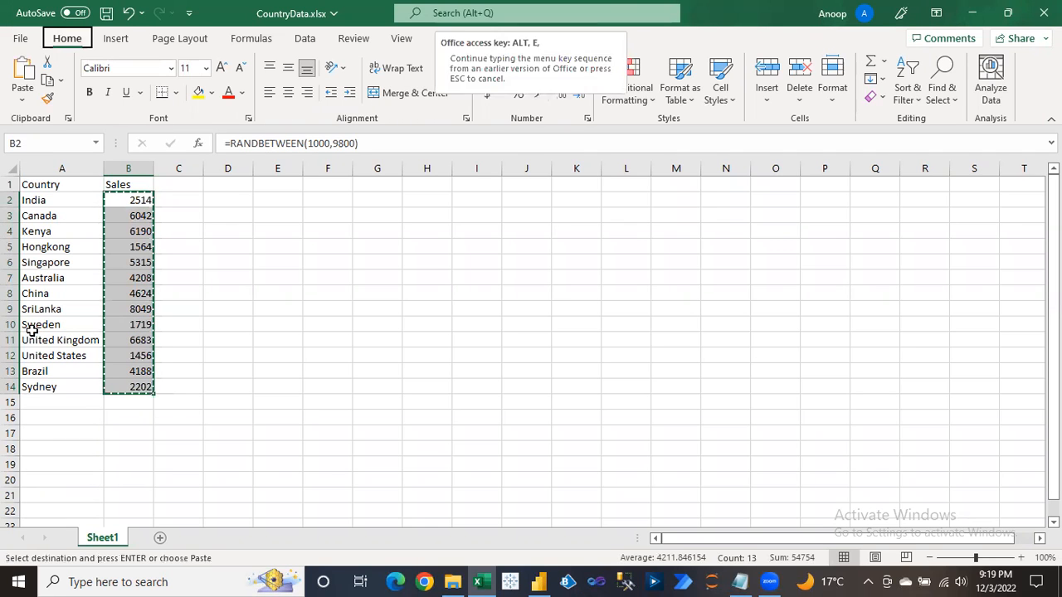
key(v)
key(Return)
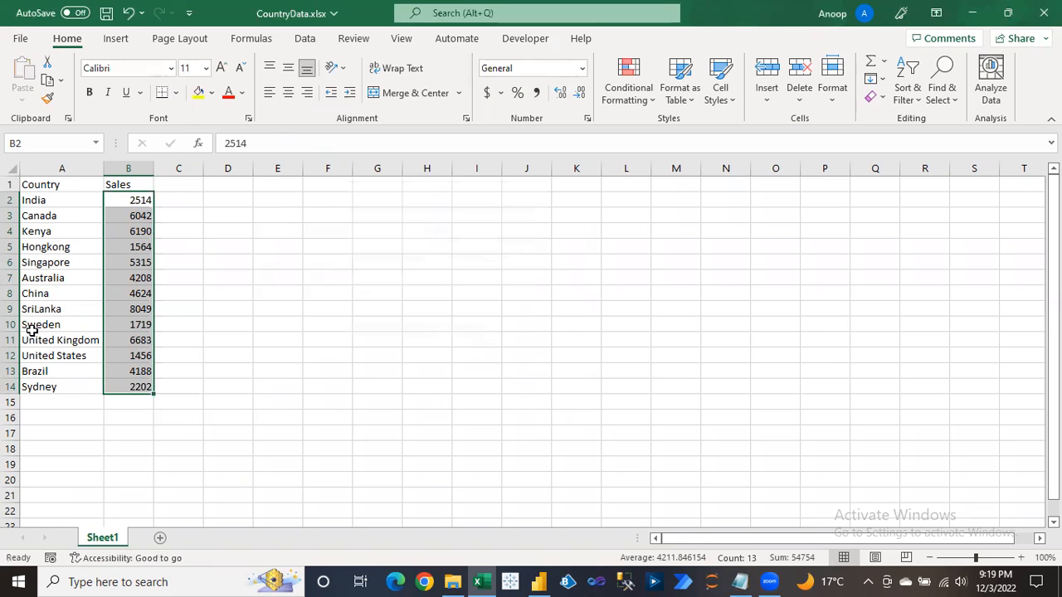
key(Left)
key(ctrl+s)
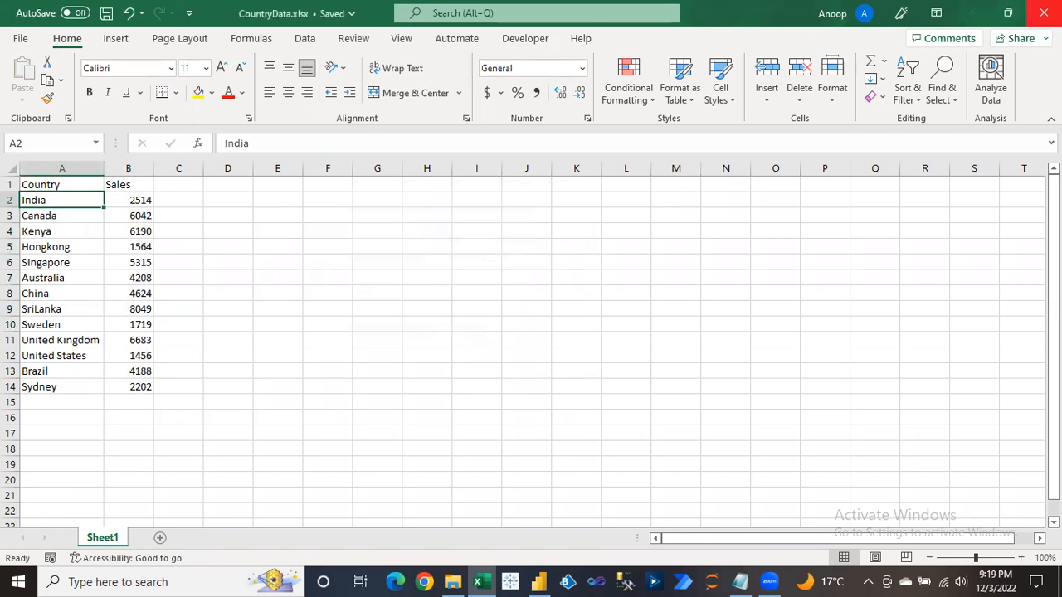
click(1044, 13)
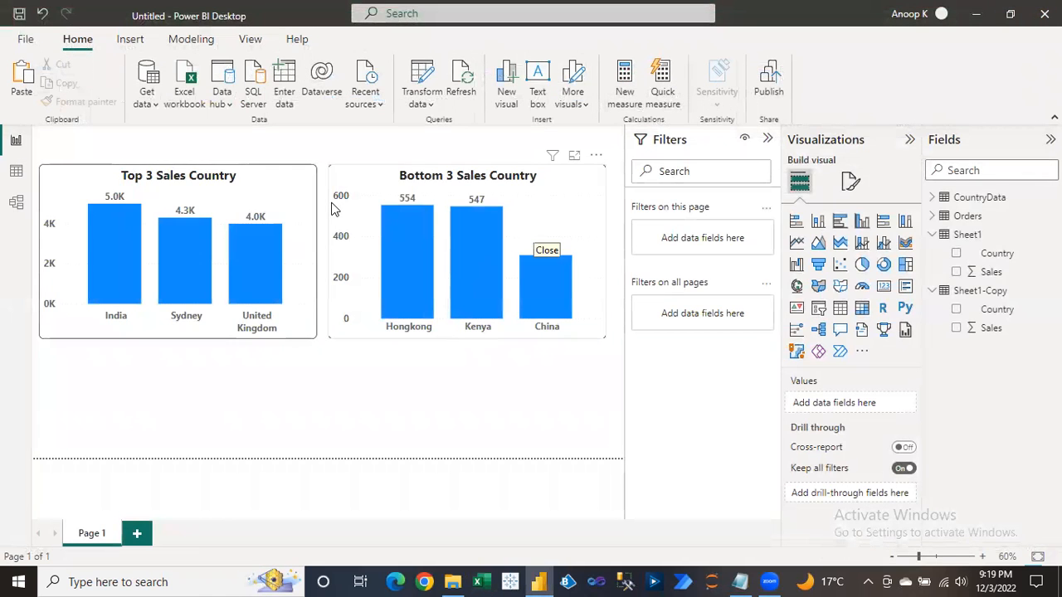
Refresh the report and collapse Sheet1 and Sheet1-Copy, ranking SriLanka top and United States bottom.
click(468, 78)
click(932, 235)
click(933, 253)
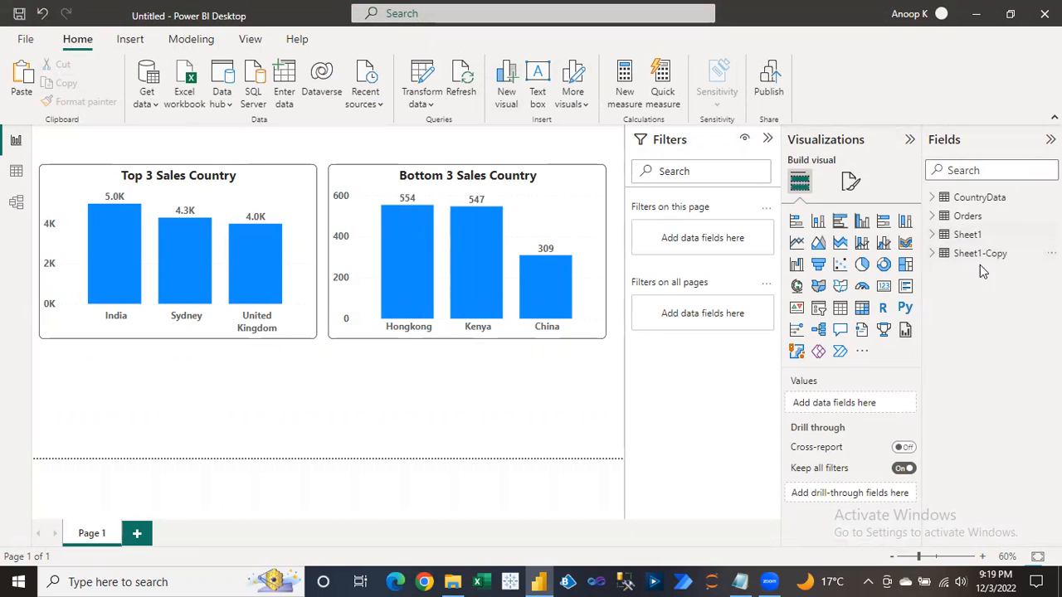
click(467, 83)
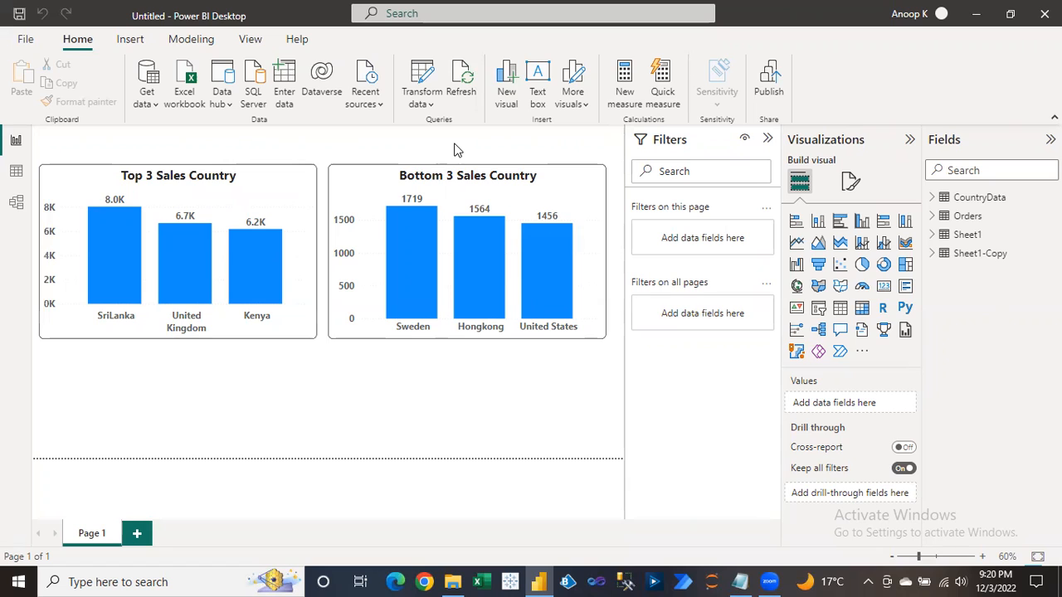
Move the Top 3 Sales Country chart level with Bottom 3, then open Transform data.
click(292, 177)
mouse_move(262, 165)
mouse_down()
mouse_move(261, 134)
mouse_move(267, 169)
mouse_up()
click(336, 148)
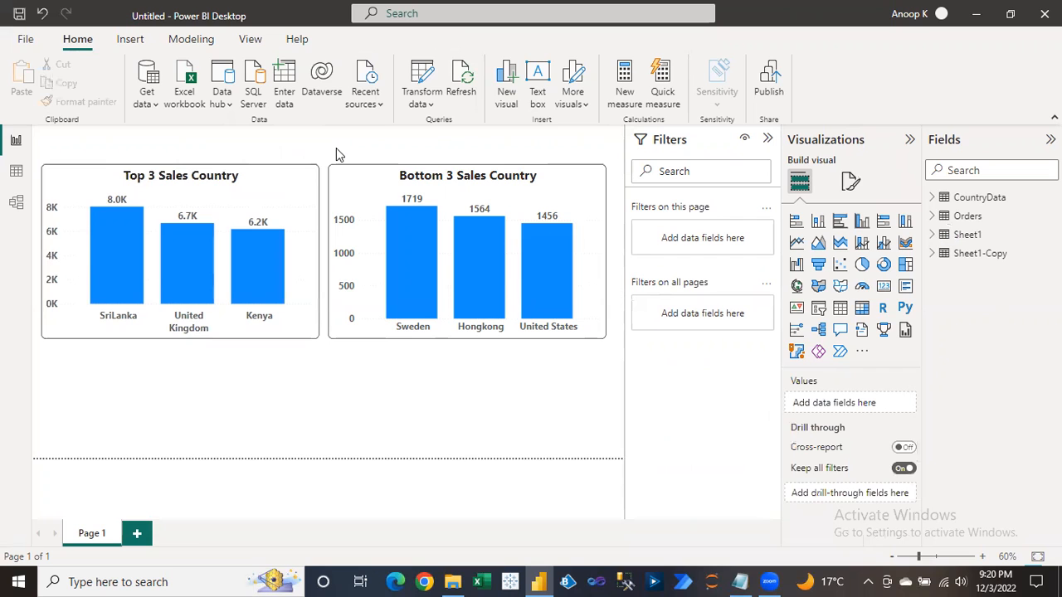
click(421, 74)
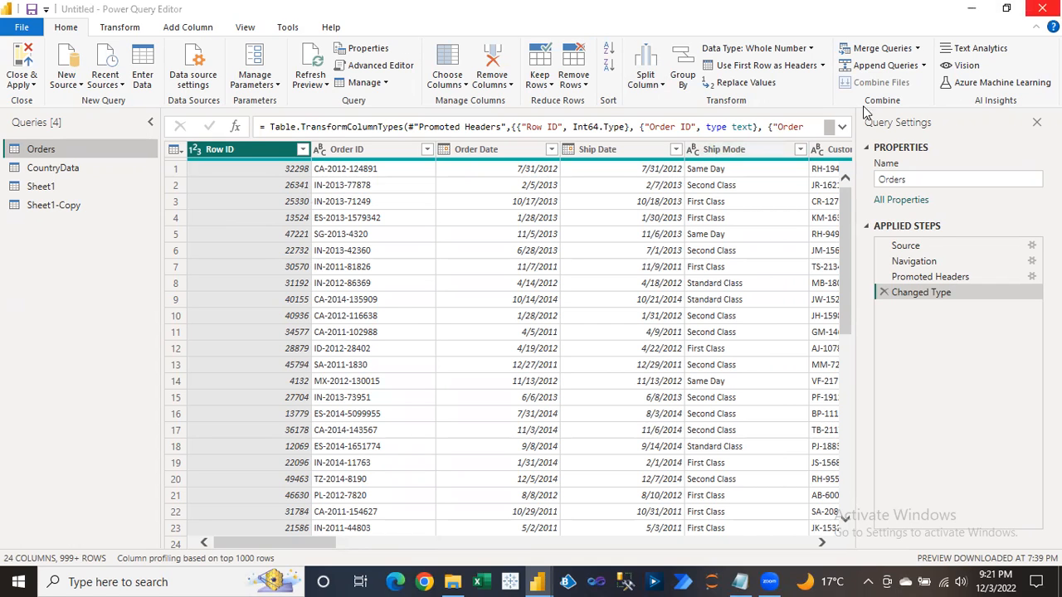
Check the Order Date value 11/7/2011 in row 7 of Orders, then launch Excel.
click(554, 268)
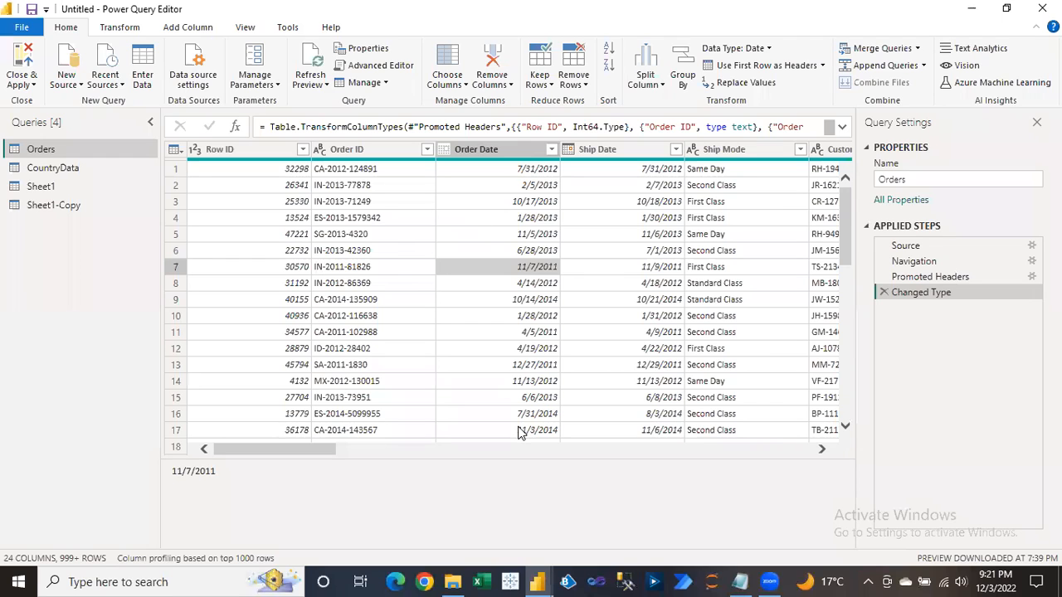
click(479, 581)
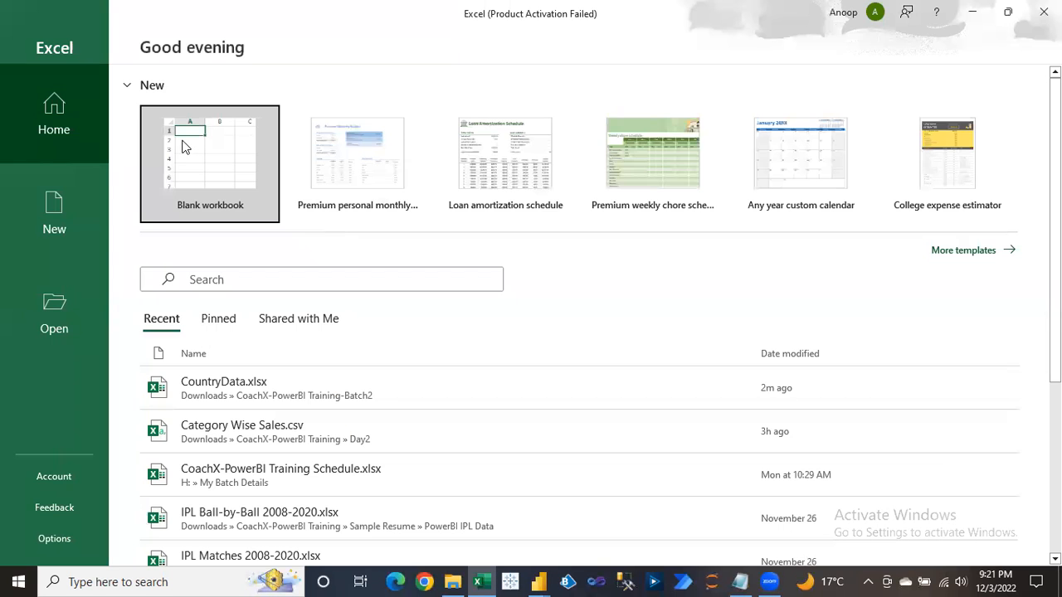
Start a blank workbook and enter the test value 2022 in cell I4.
click(209, 157)
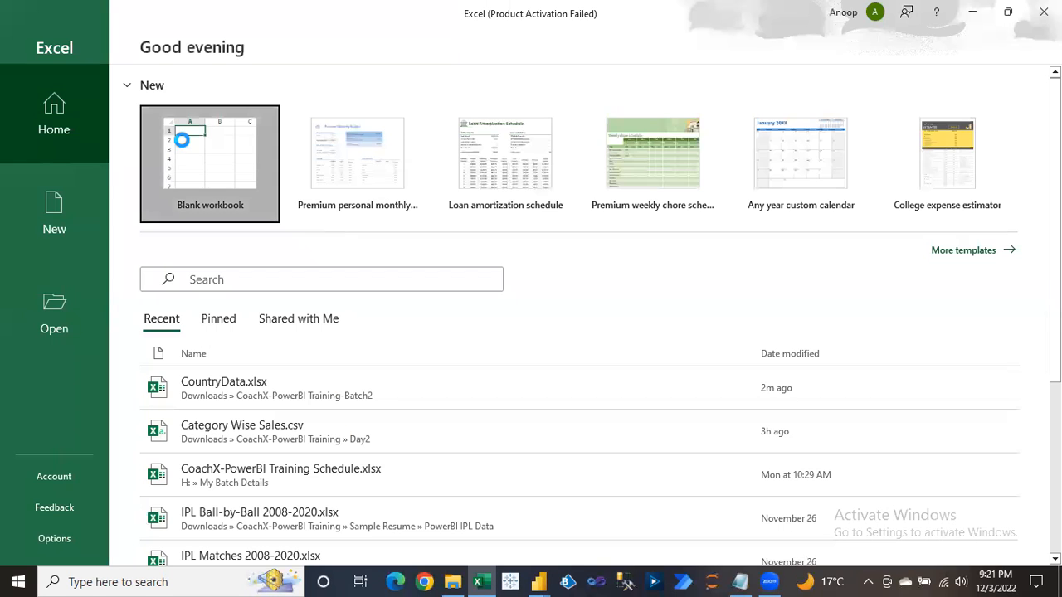
click(446, 226)
text(20)
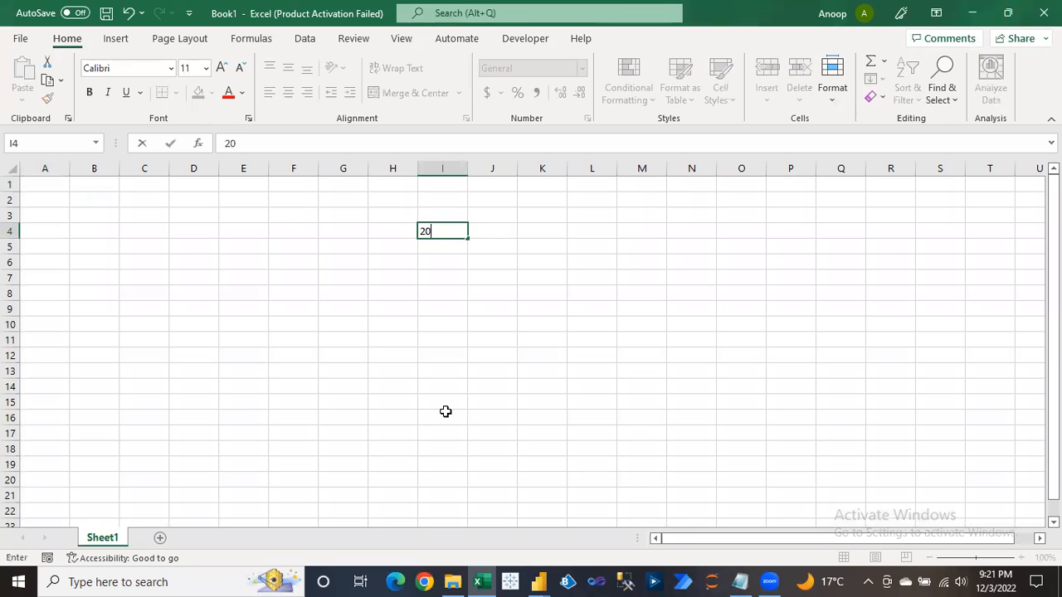
text(0)
key(BackSpace)
text(22)
key(Return)
key(Up)
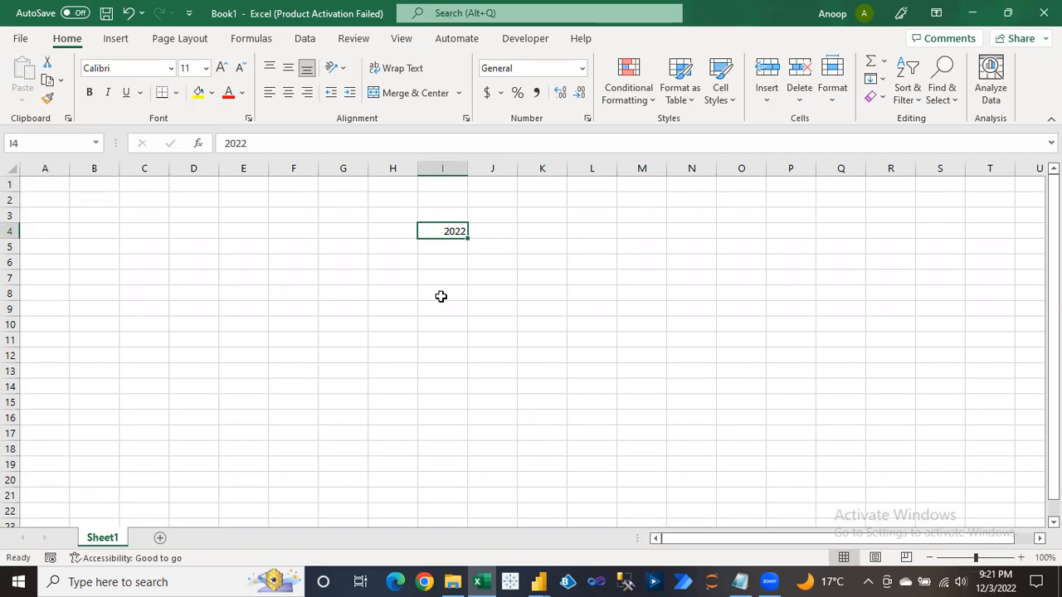
double_click(435, 230)
drag(435, 229, 470, 230)
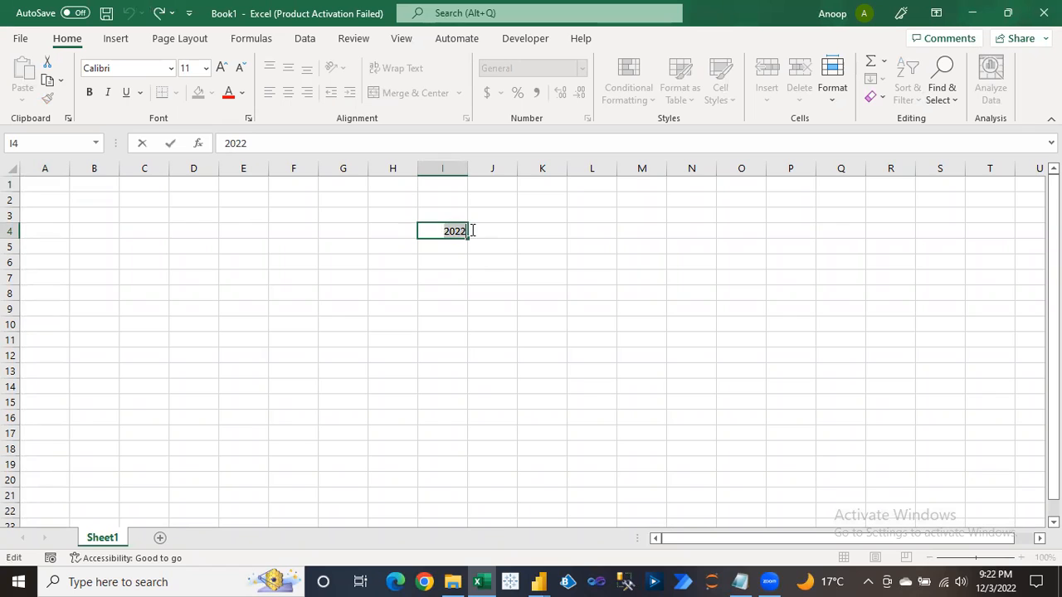
key(Escape)
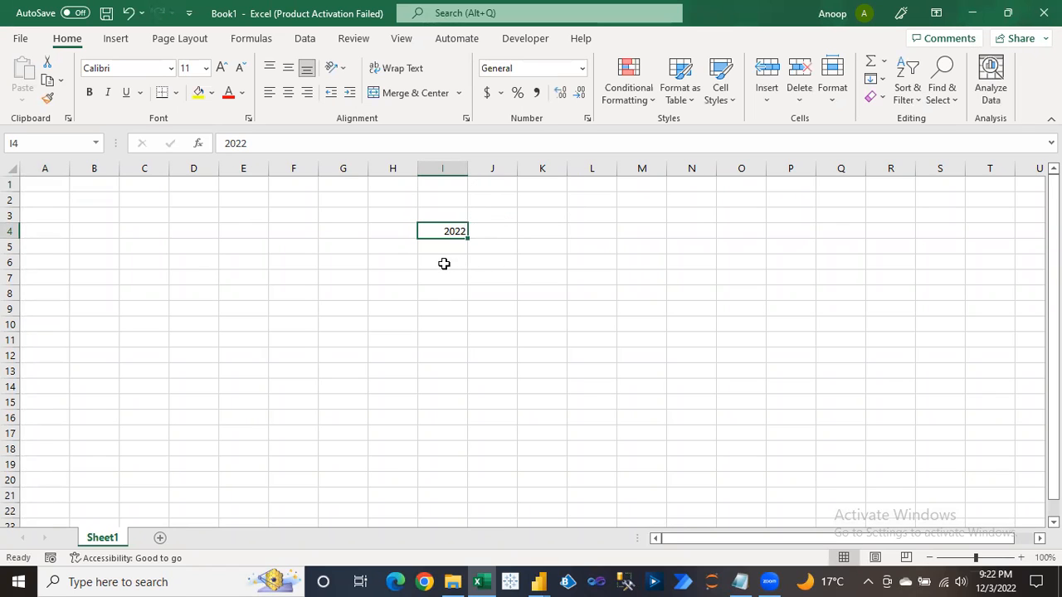
Insert today's date, 12/3/2022, into cell I6 as a test entry.
click(440, 264)
key(ctrl+semicolon)
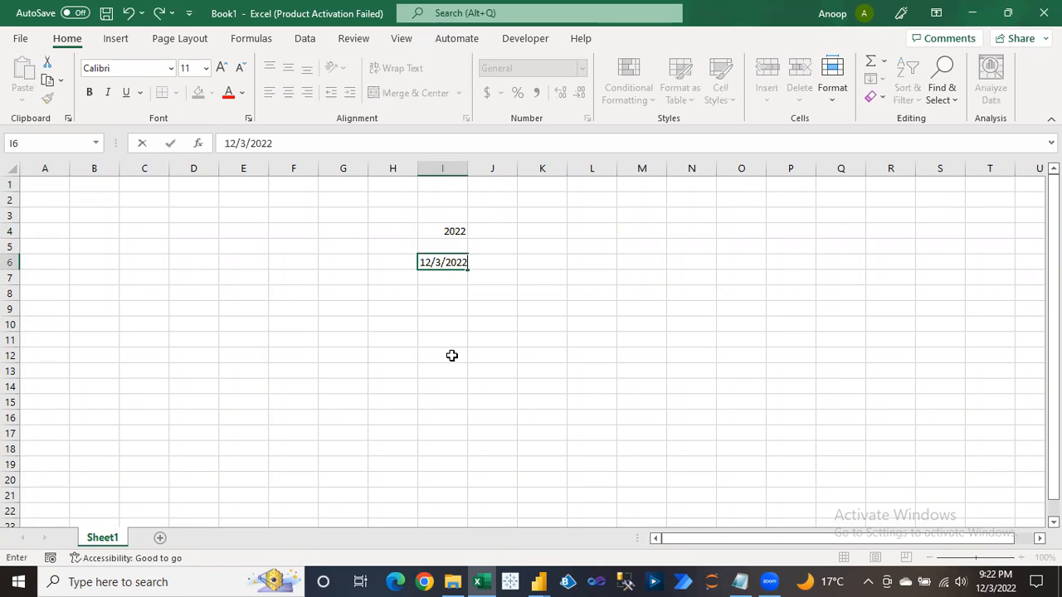
key(Return)
key(Up)
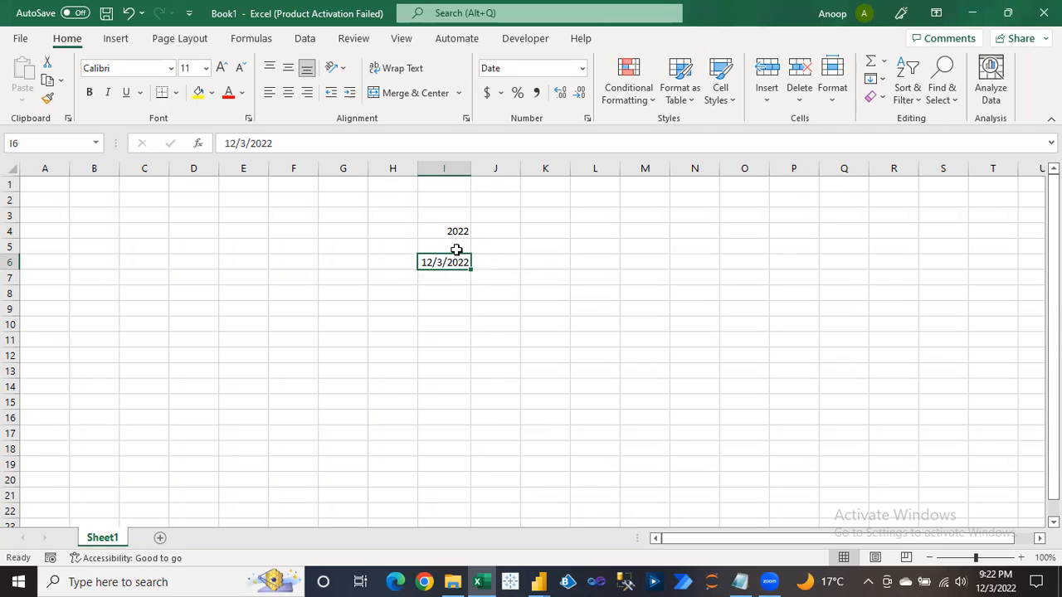
Clear the test entries in H2:K10 and switch between Power Query Editor and Excel.
drag(384, 204, 550, 319)
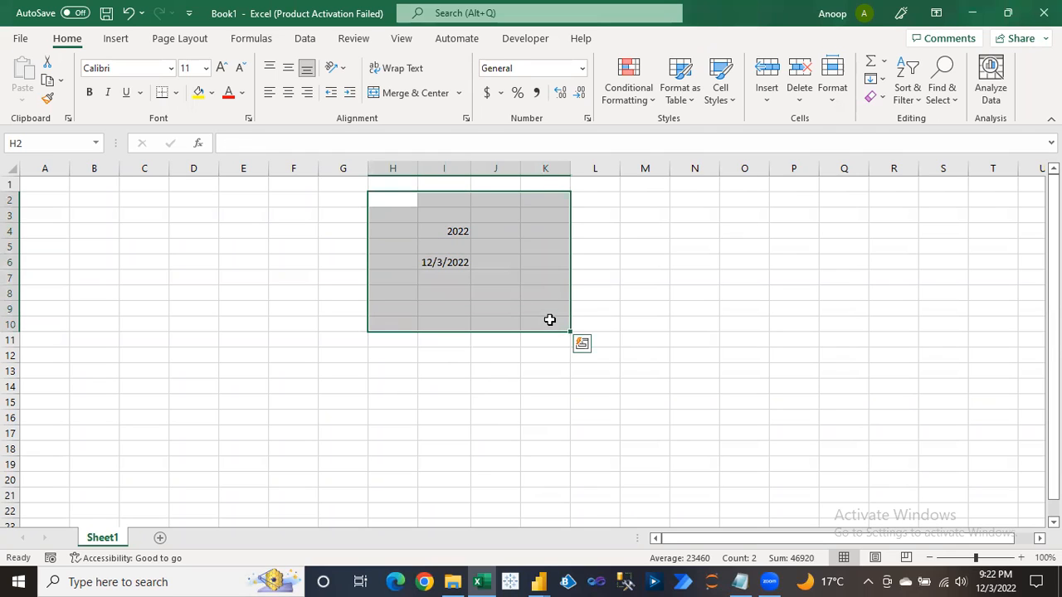
key(Delete)
click(618, 264)
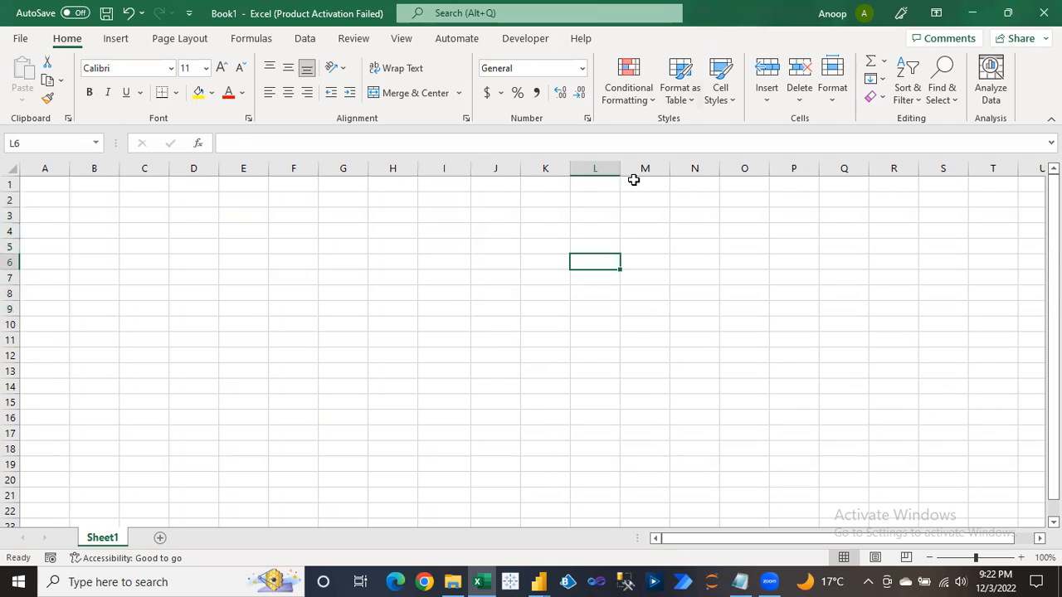
click(539, 581)
click(589, 522)
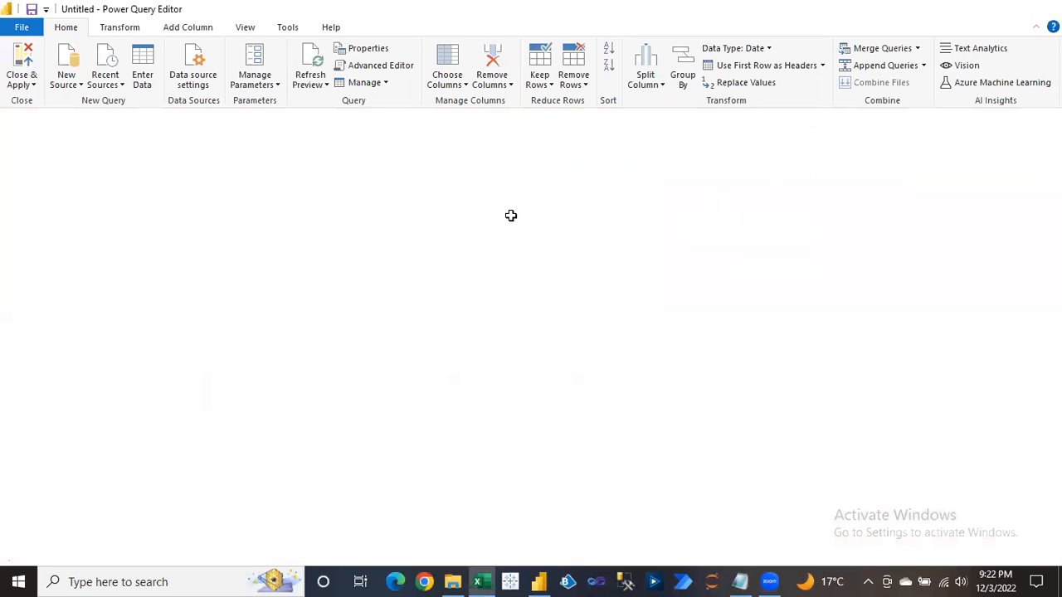
key(alt+Tab)
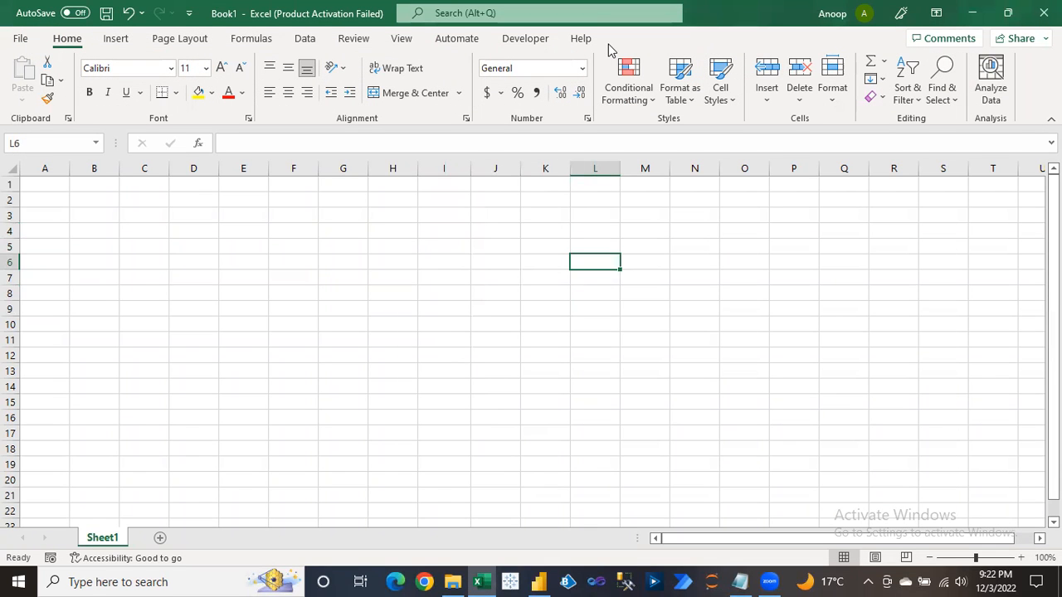